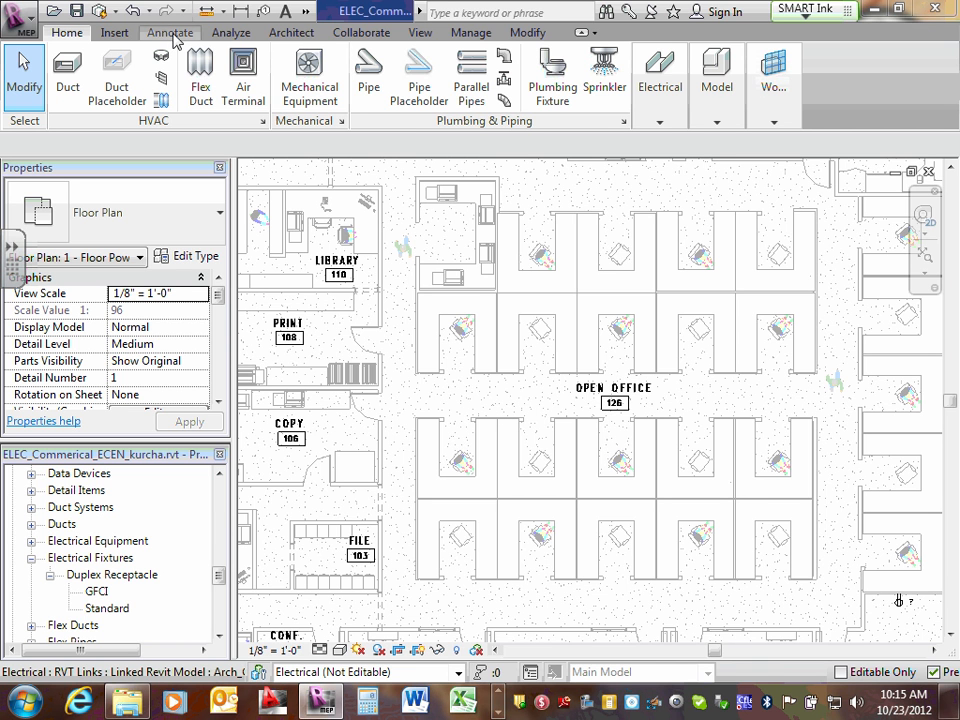
Start loading a family and open the Electric Power folder under Electrical Components in the US Imperial library.
left_click(115, 33)
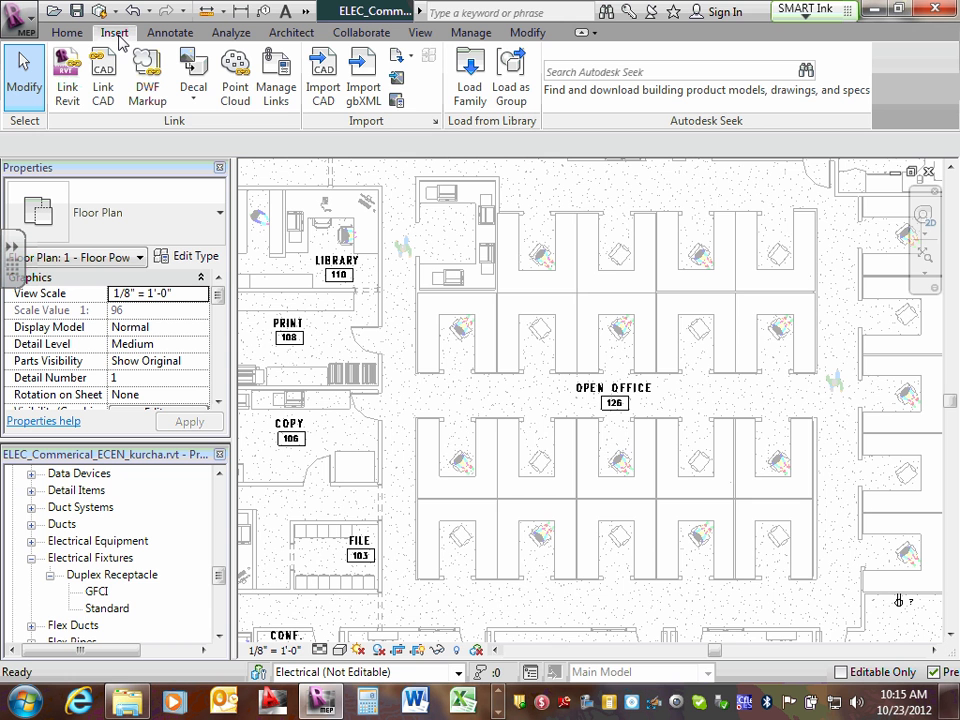
left_click(475, 80)
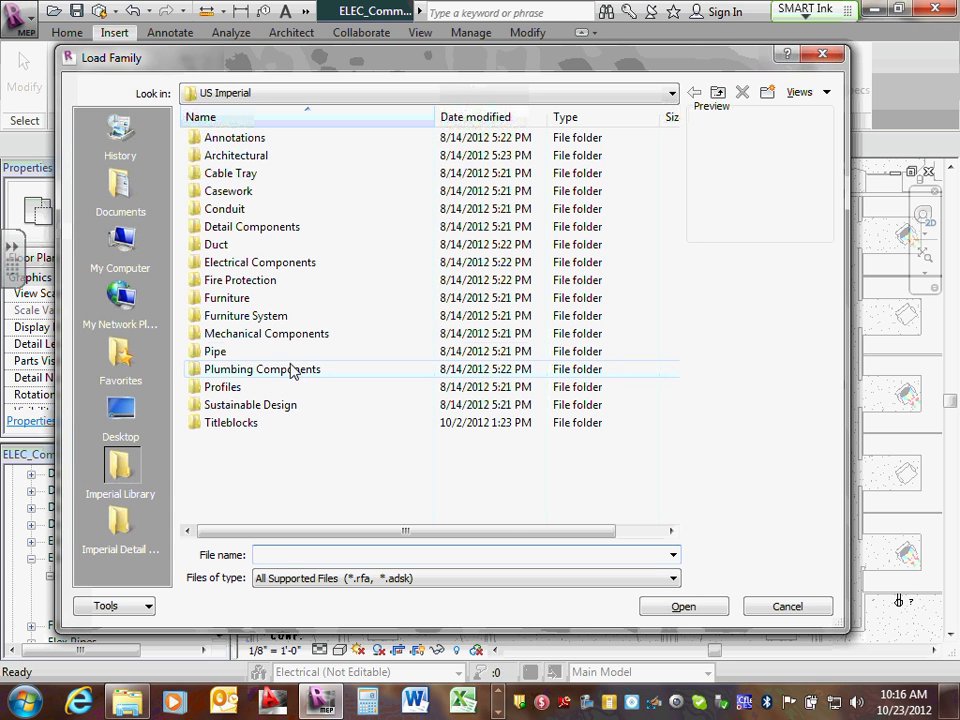
double_click(290, 264)
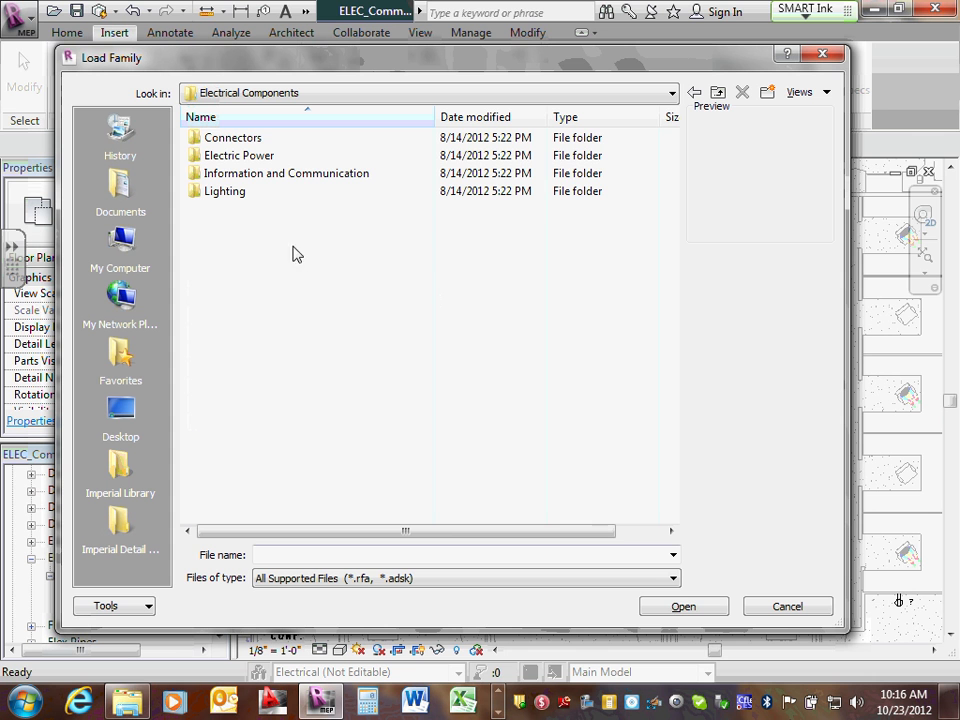
double_click(254, 140)
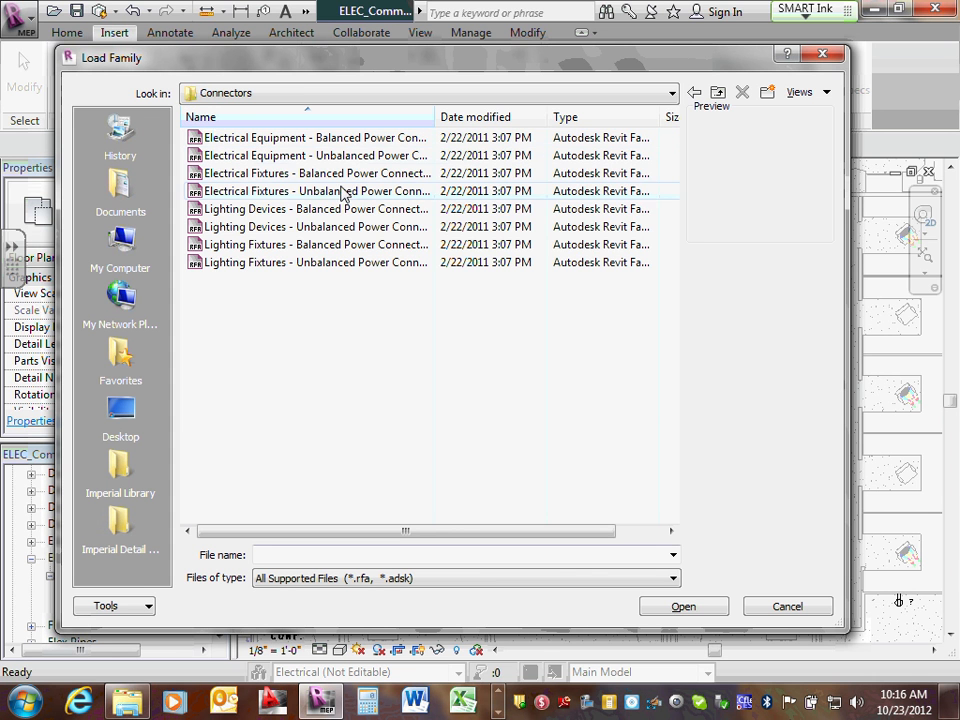
left_click(717, 91)
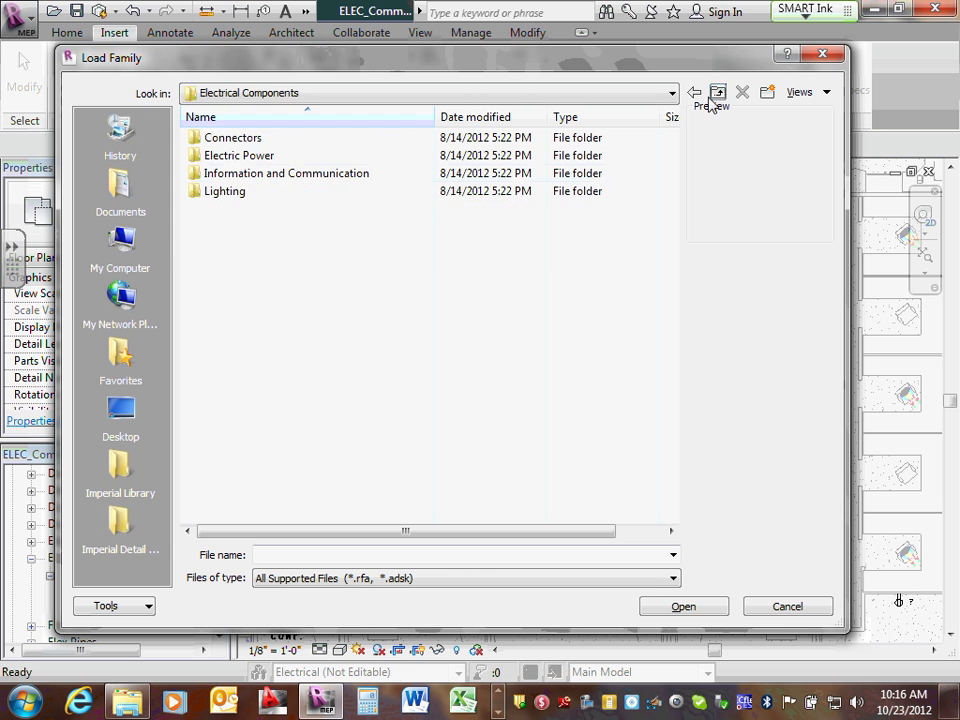
double_click(229, 158)
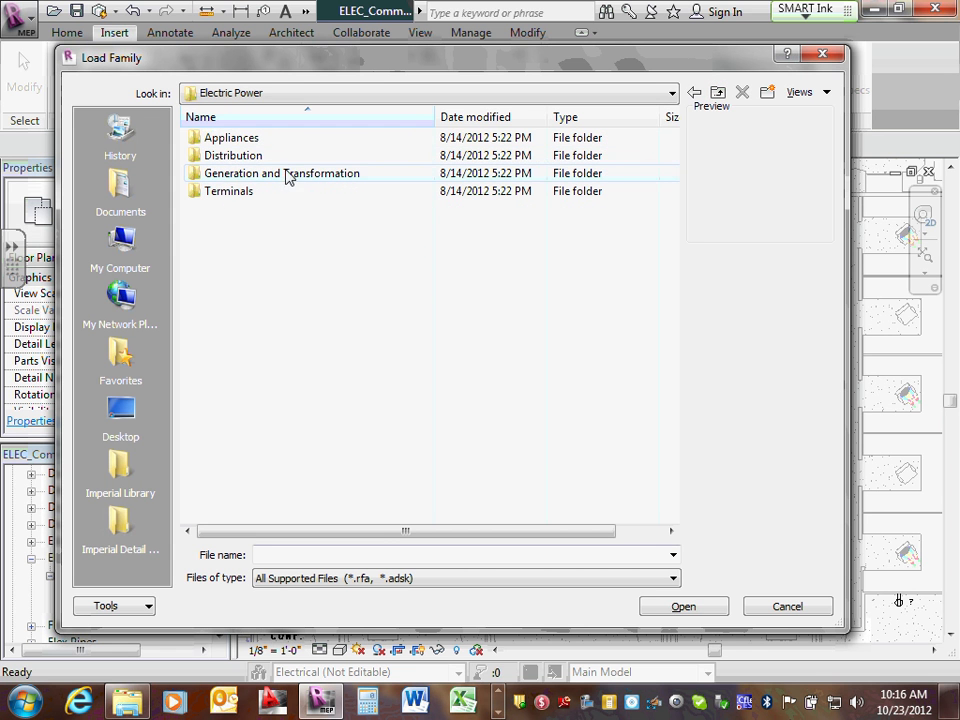
Look through the receptacle and switch families in the Terminals folder, and return to the Electric Power folder.
double_click(229, 191)
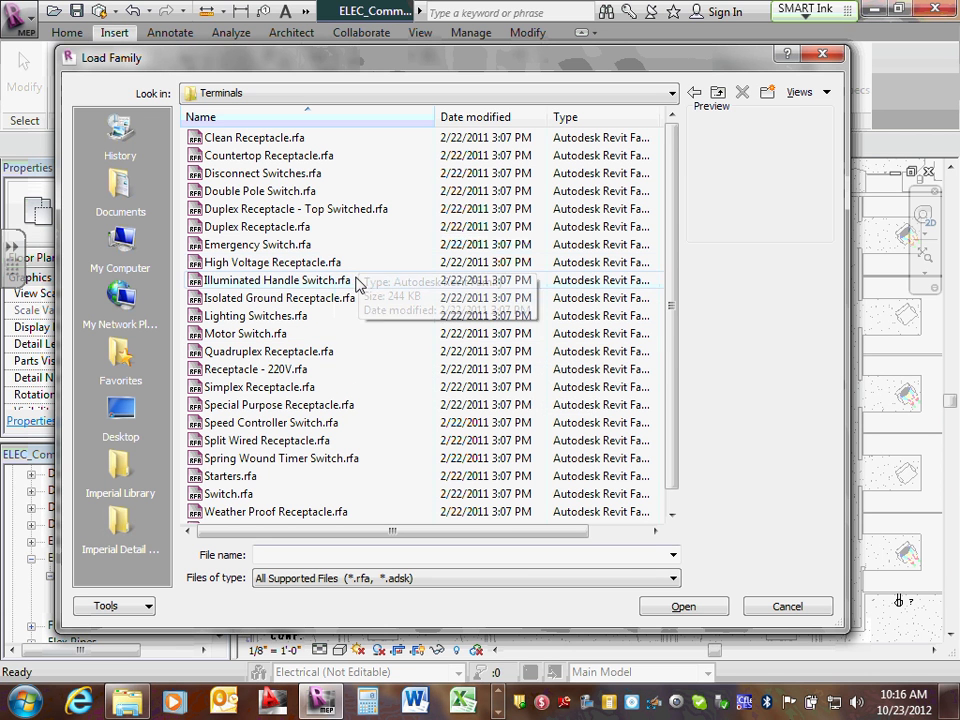
scroll(357, 285, "down", 1)
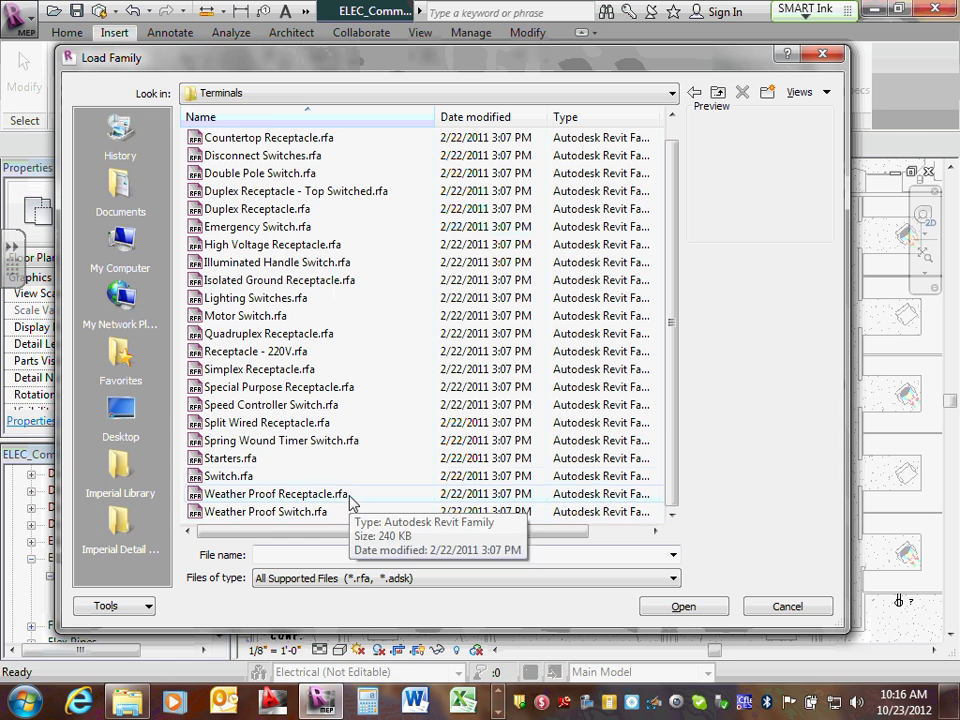
scroll(293, 430, "up", 1)
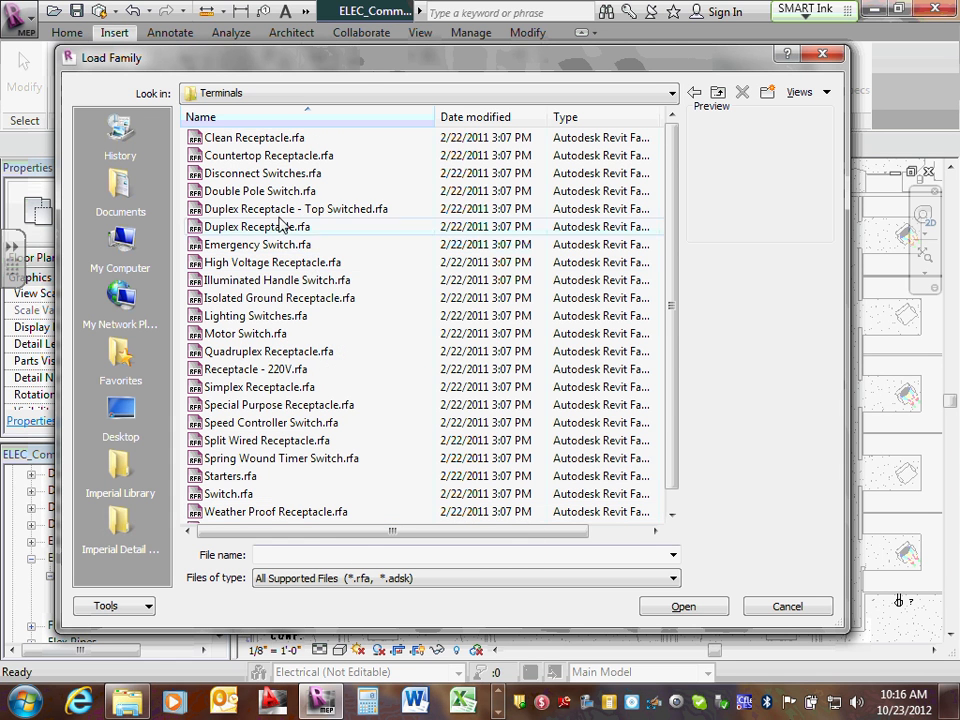
left_click(717, 92)
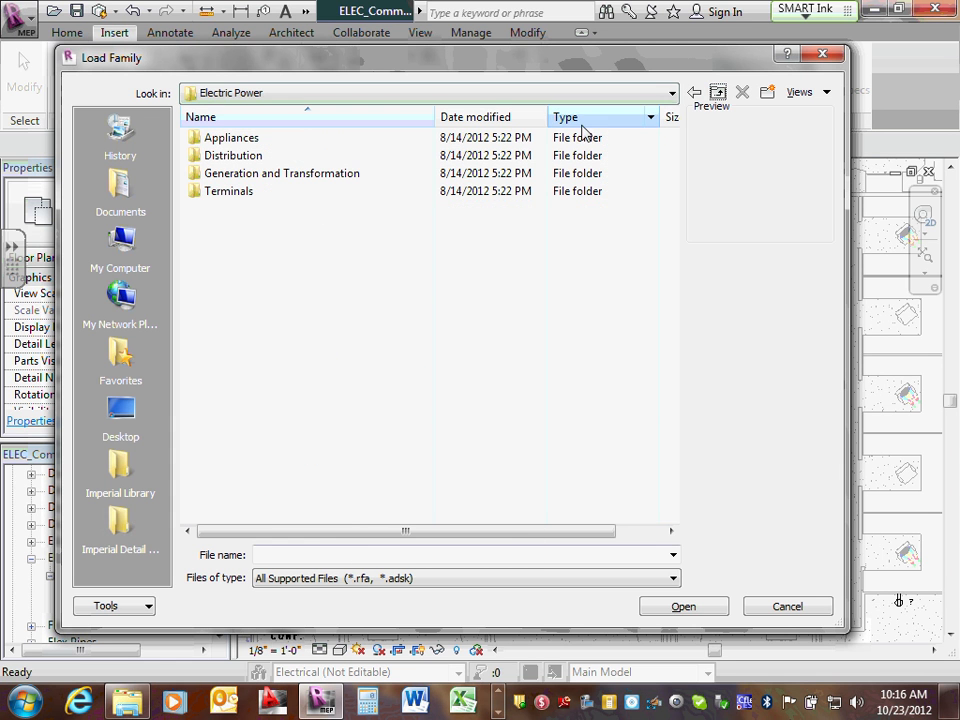
Compare the load and no-load junction box families in the Distribution folder, and load Junction Boxes - Load.rfa into the project.
double_click(240, 156)
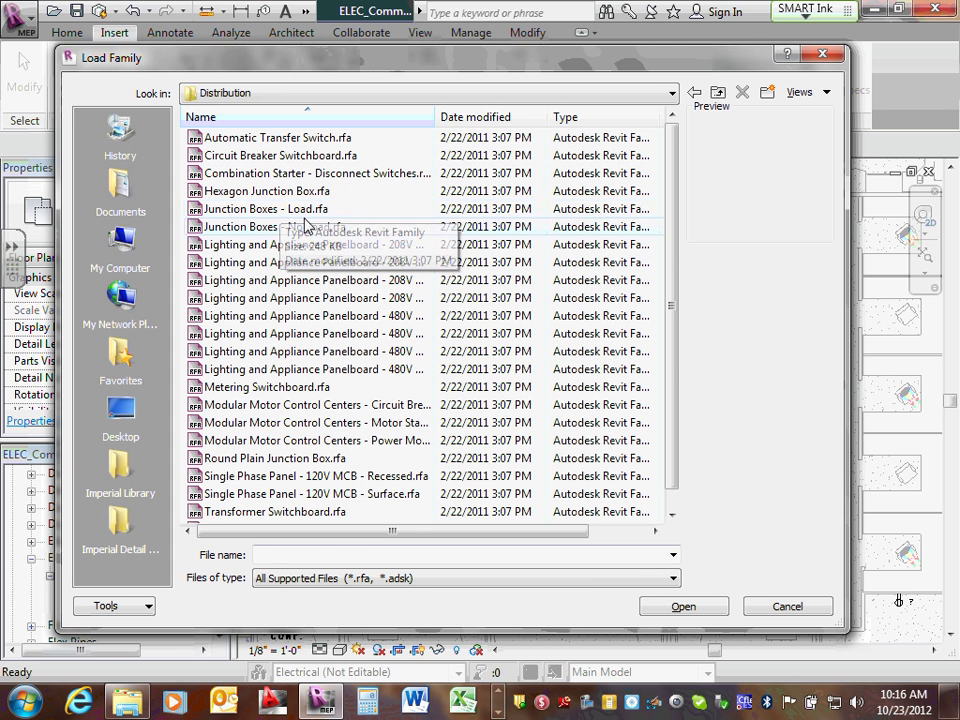
left_click(289, 210)
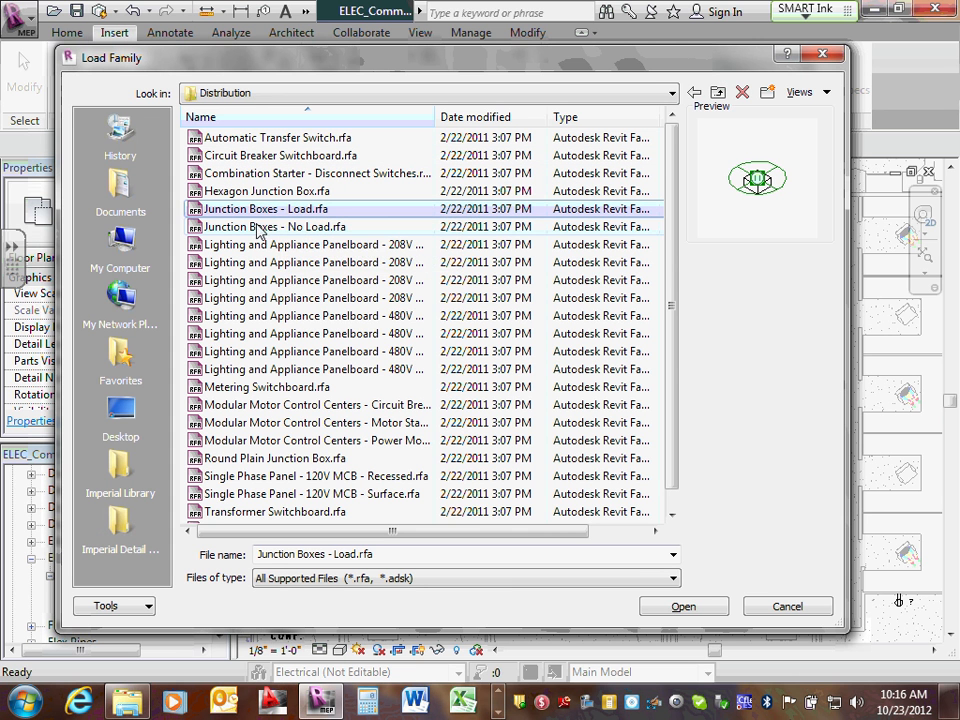
left_click(283, 230)
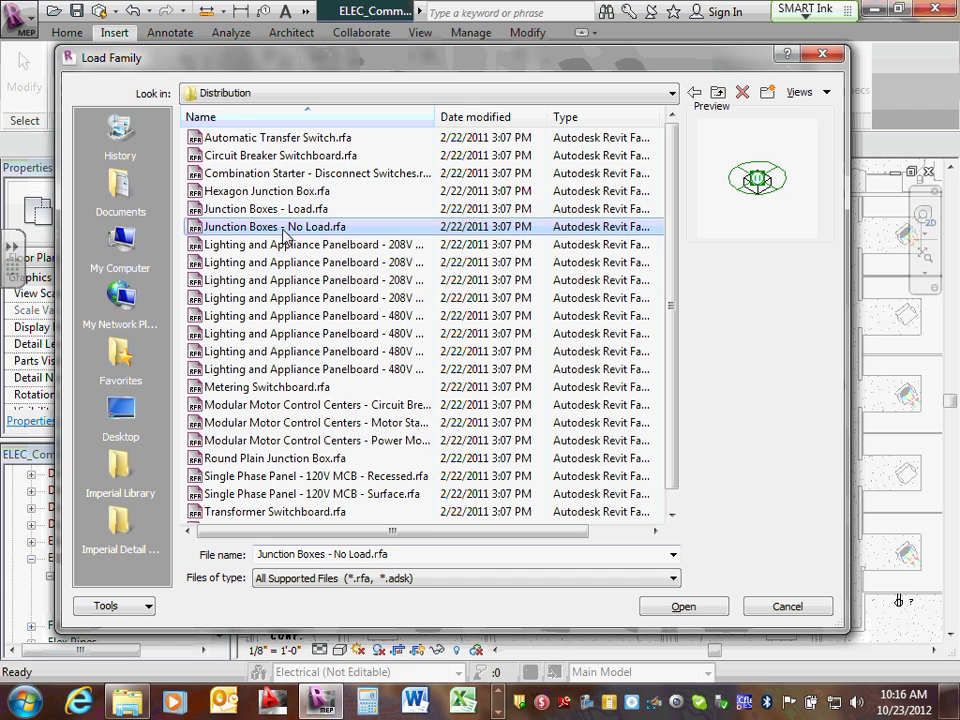
left_click(291, 212)
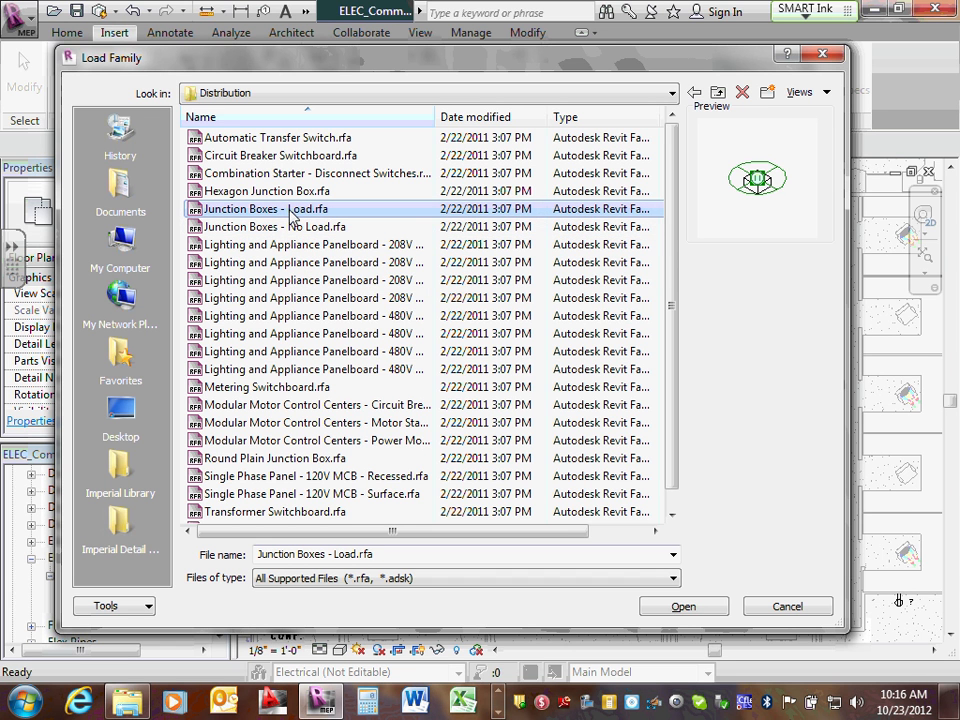
left_click(291, 227)
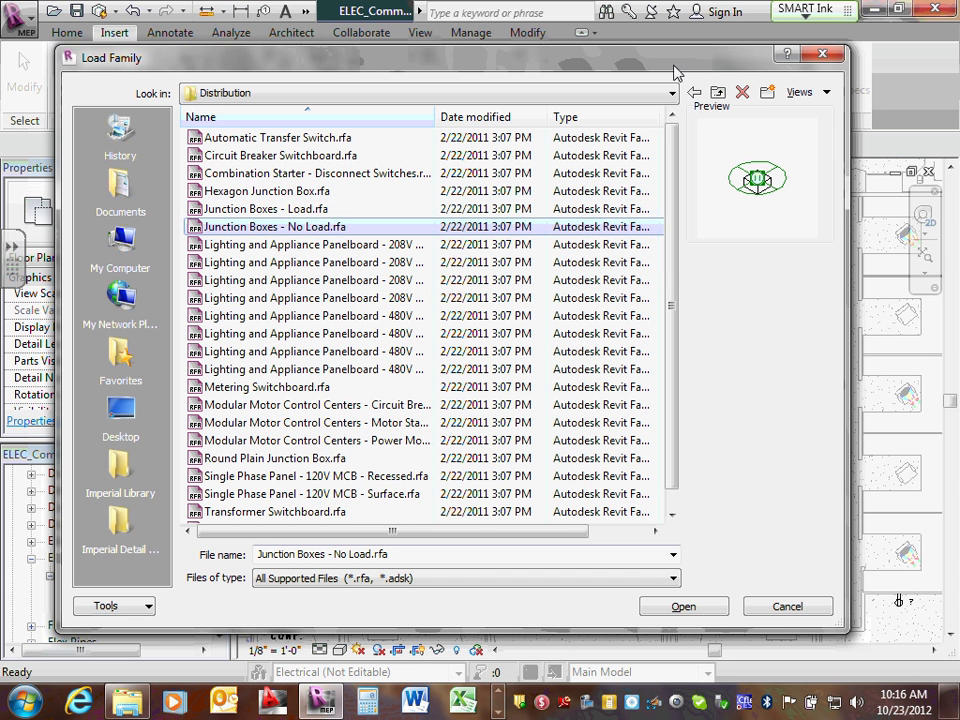
left_click(673, 94)
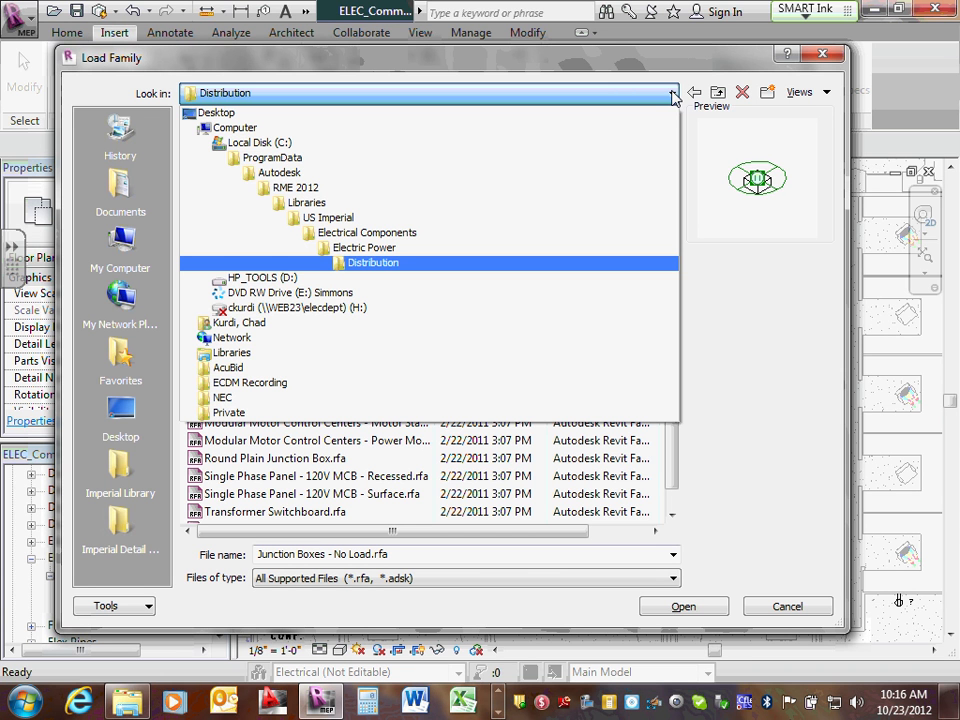
left_click(673, 94)
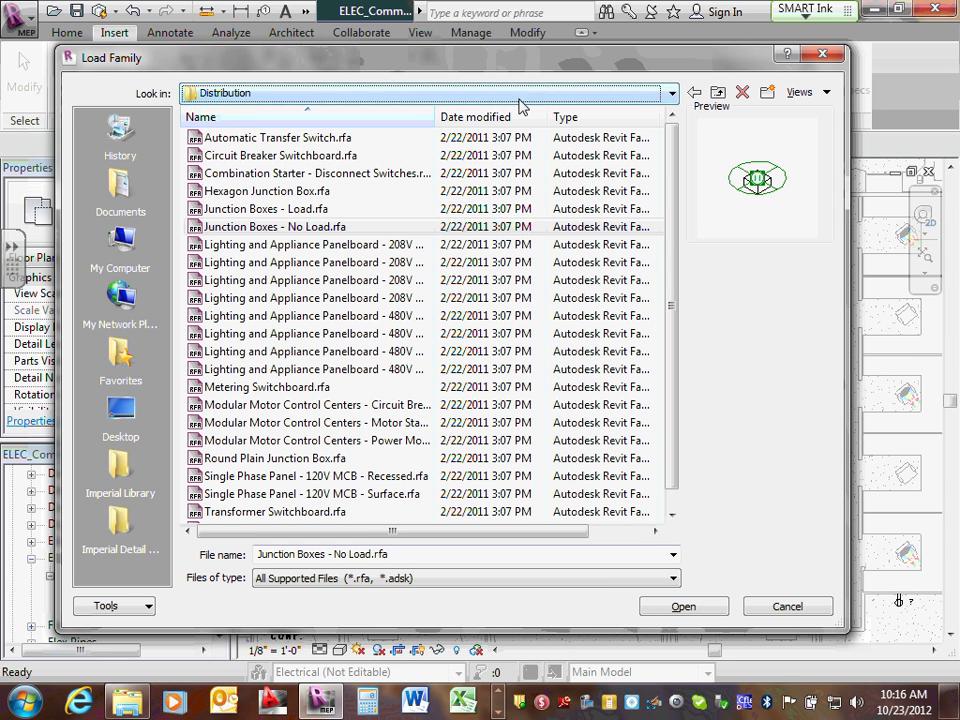
left_click(345, 209)
left_click(327, 227)
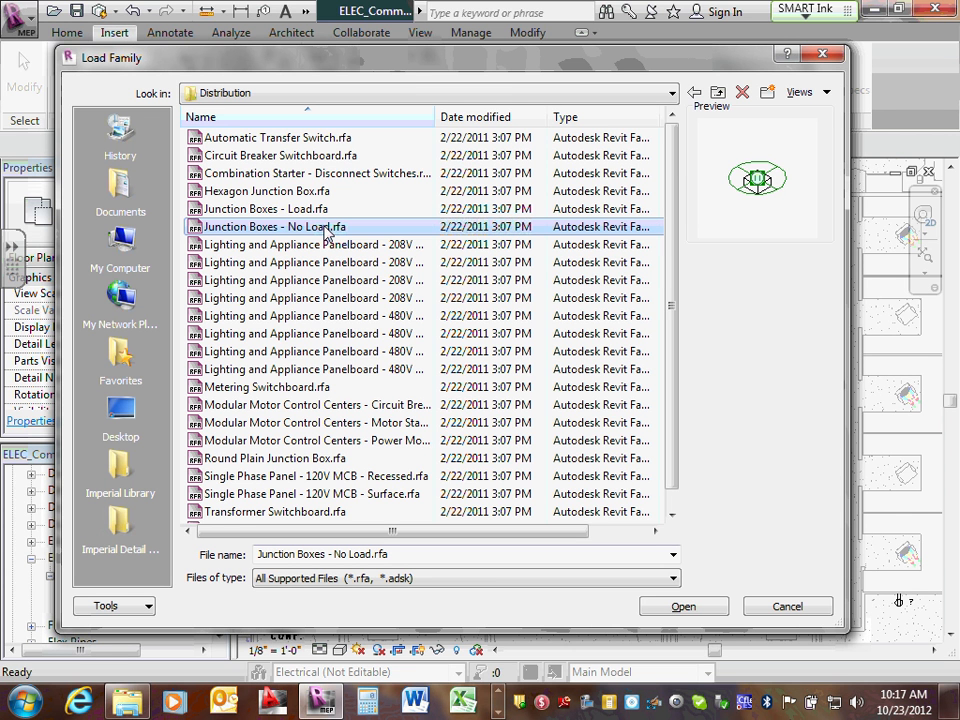
left_click(307, 210)
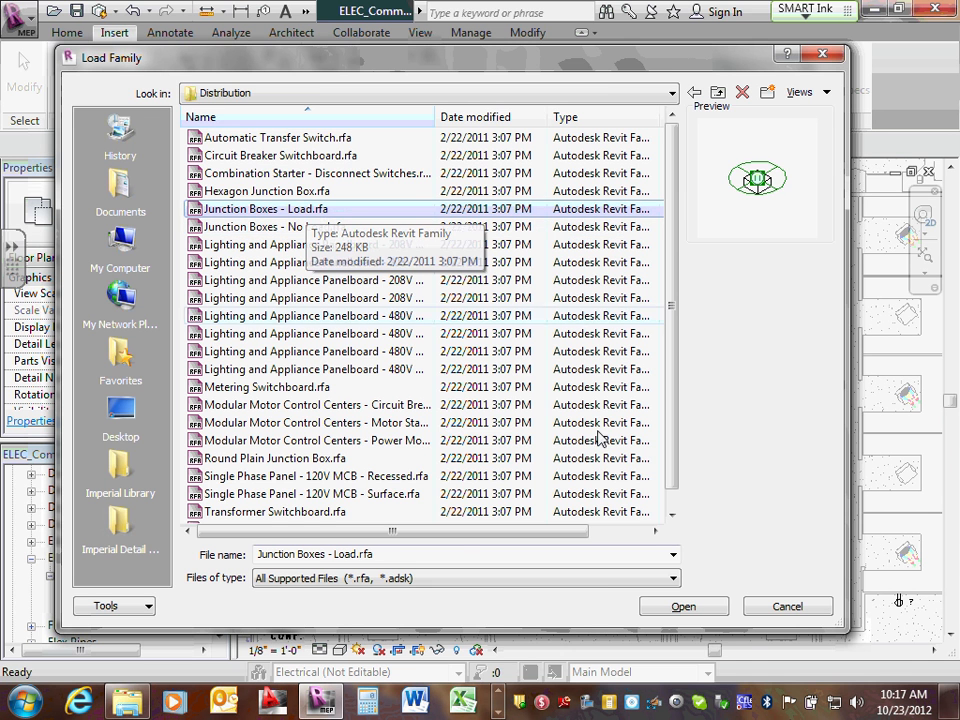
left_click(681, 605)
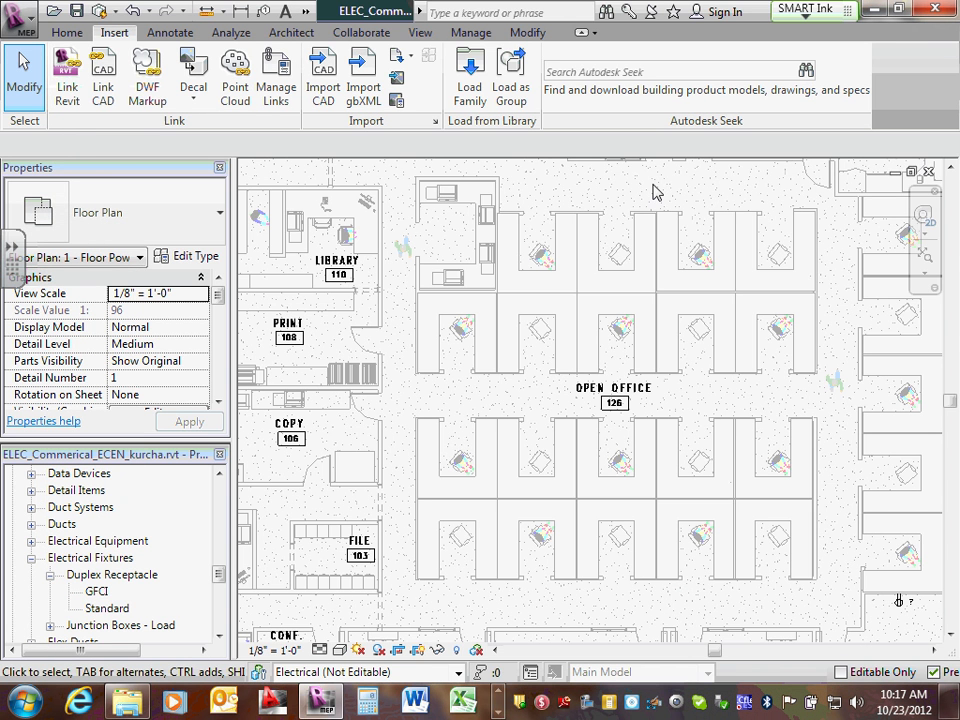
Start placing an electrical fixture device using the Junction Boxes - Load type 4" Square 208-3.
left_click(67, 33)
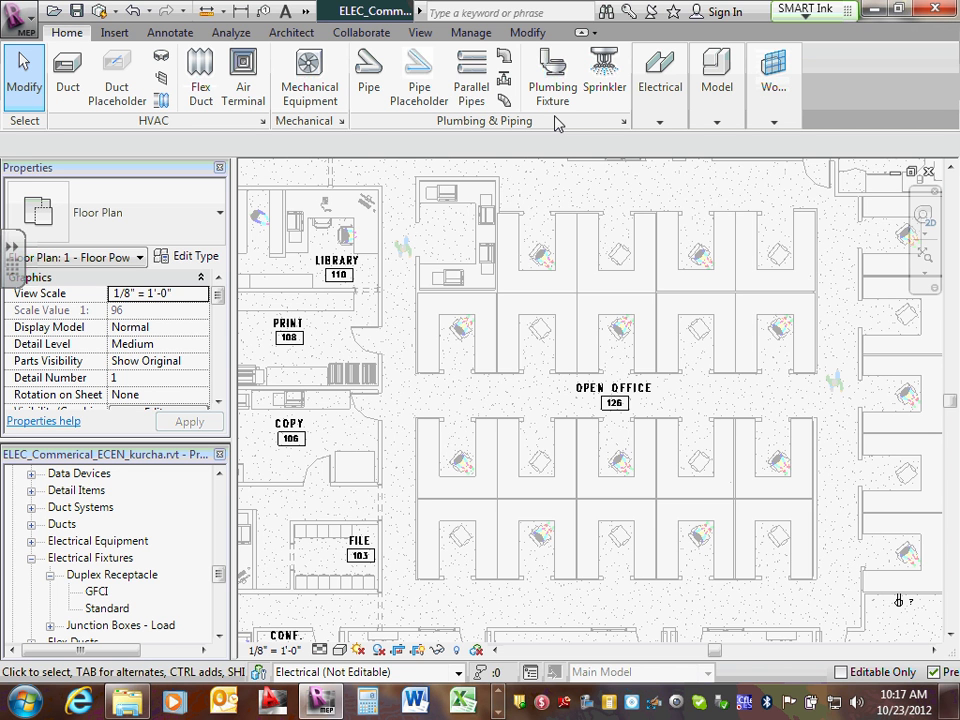
mouse_move(654, 120)
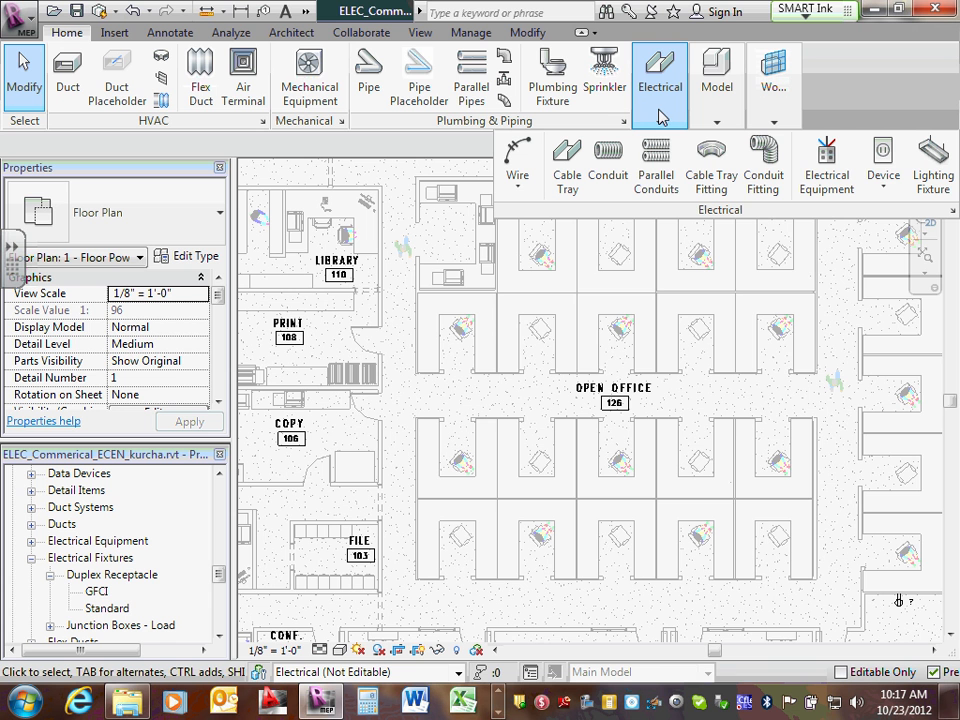
left_click(884, 176)
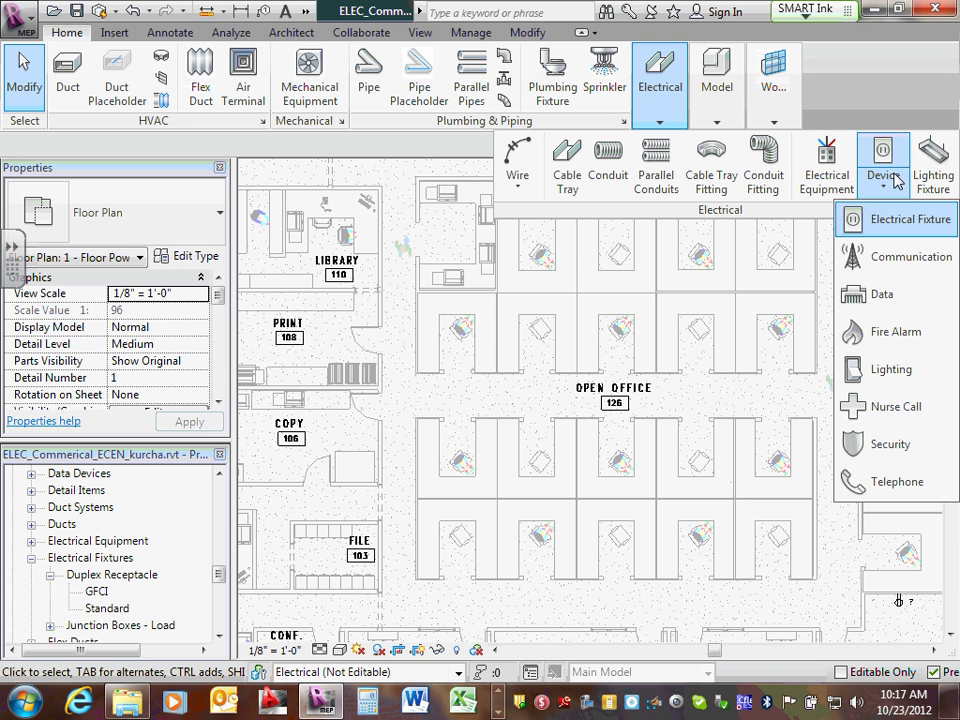
left_click(884, 228)
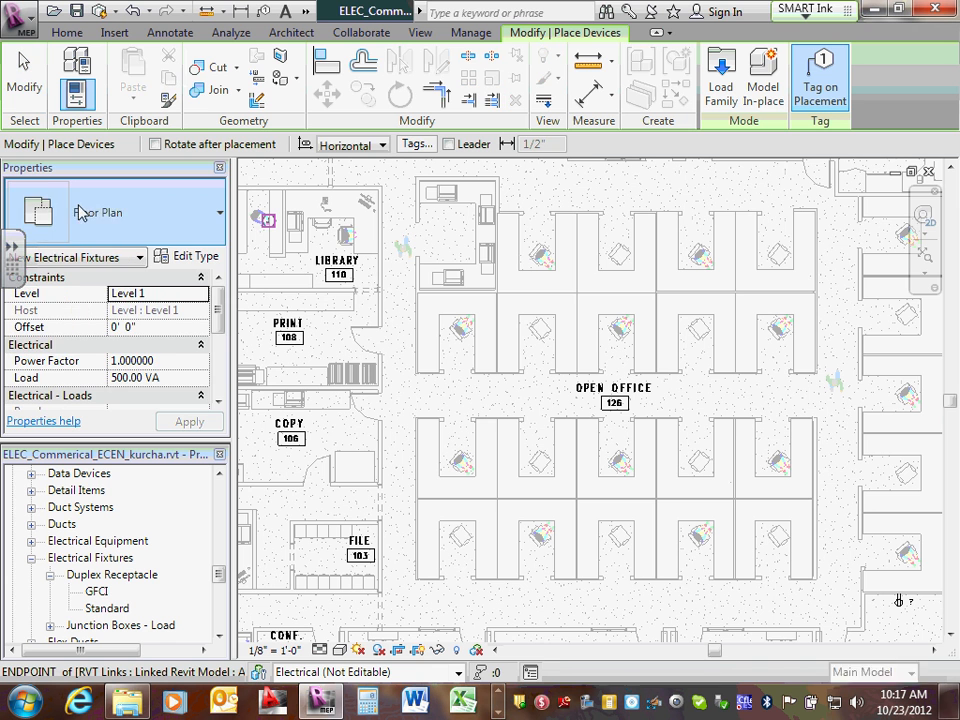
left_click(220, 226)
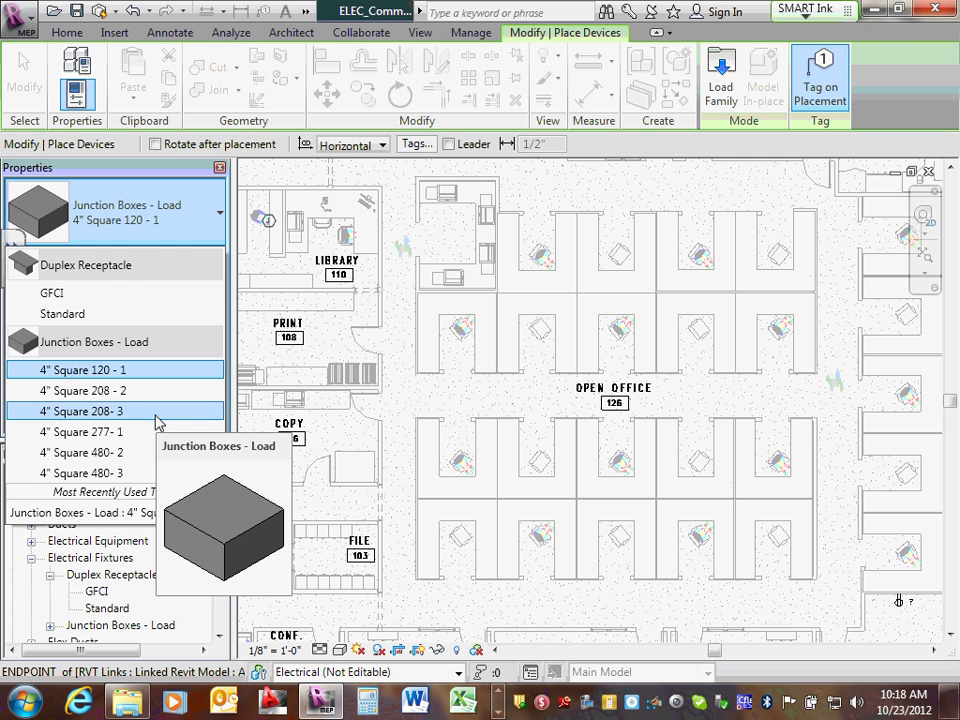
left_click(141, 415)
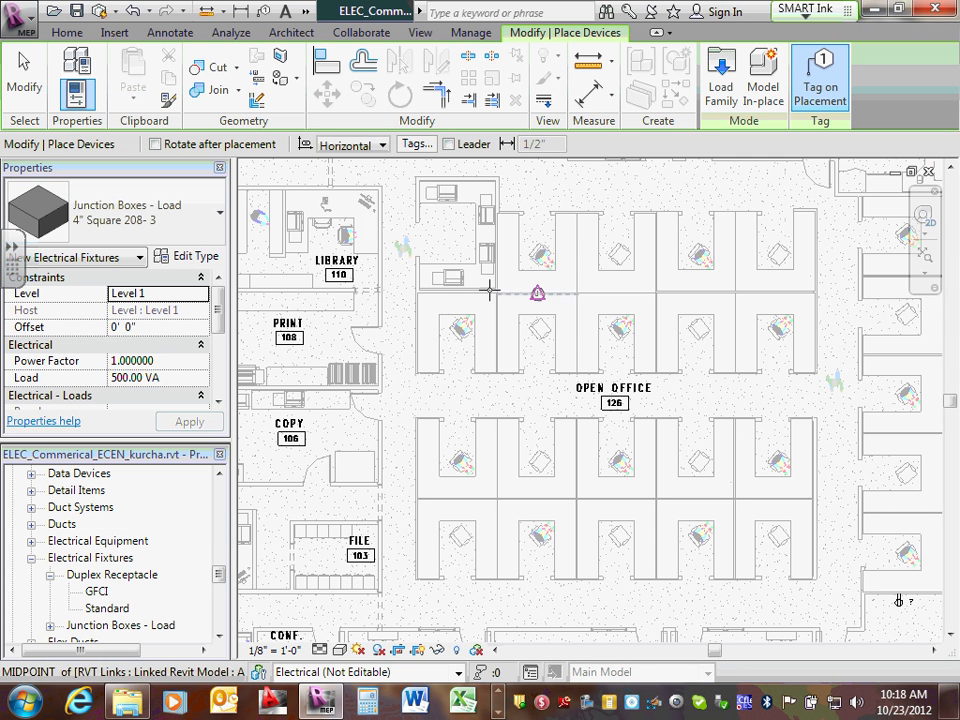
Place two junction boxes at the west end of the upper Open Office cubicle block, one on each side of the central partition.
scroll(433, 277, "up", 1)
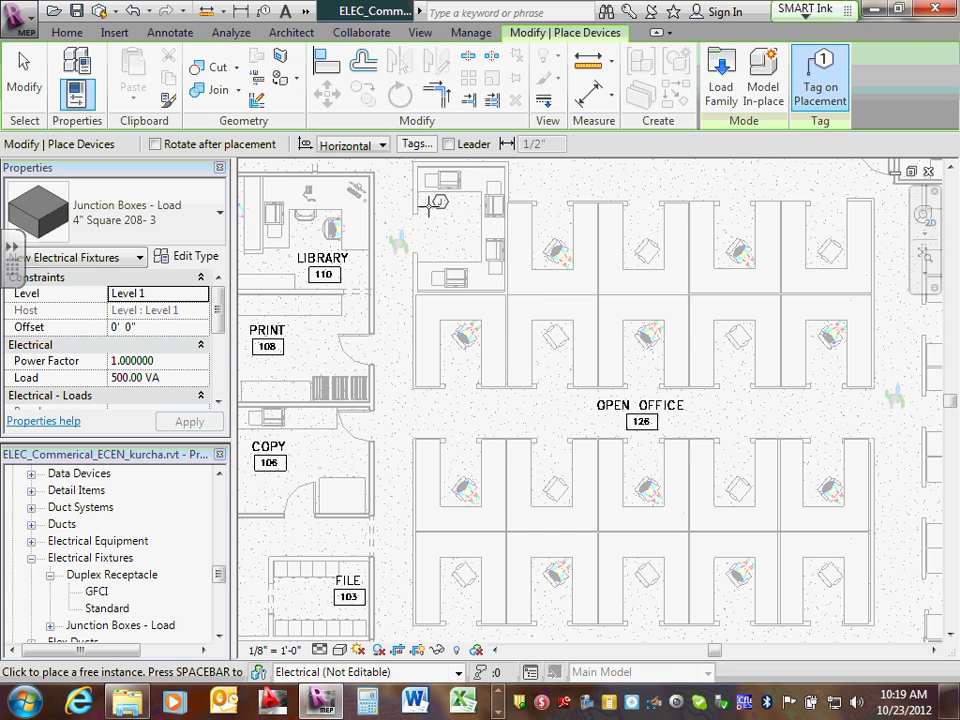
scroll(430, 240, "up", 1)
scroll(411, 325, "up", 2)
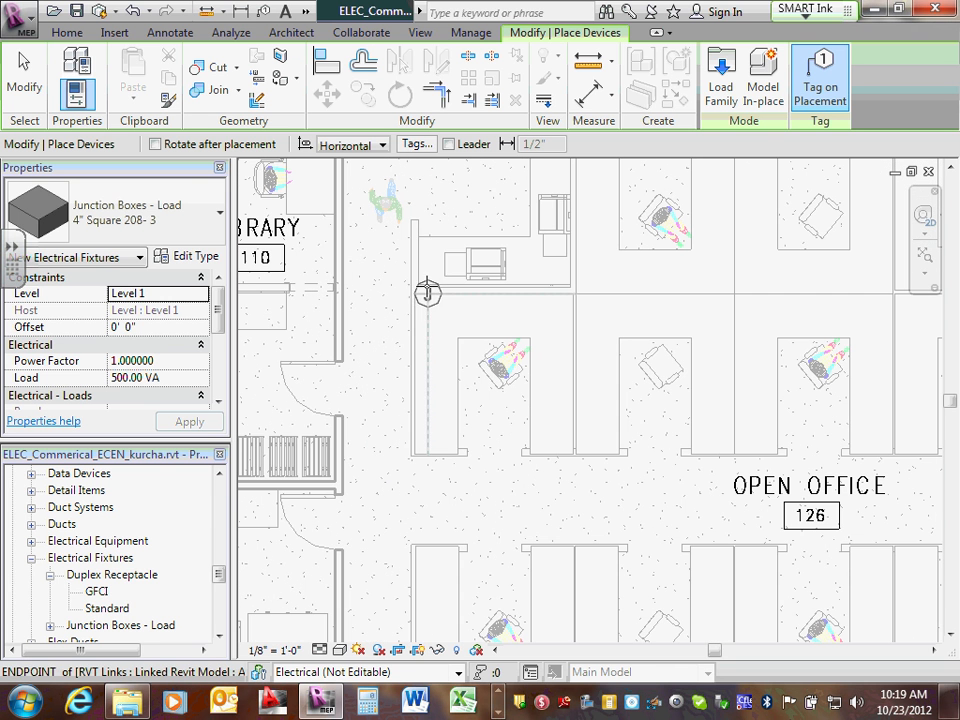
left_click(428, 272)
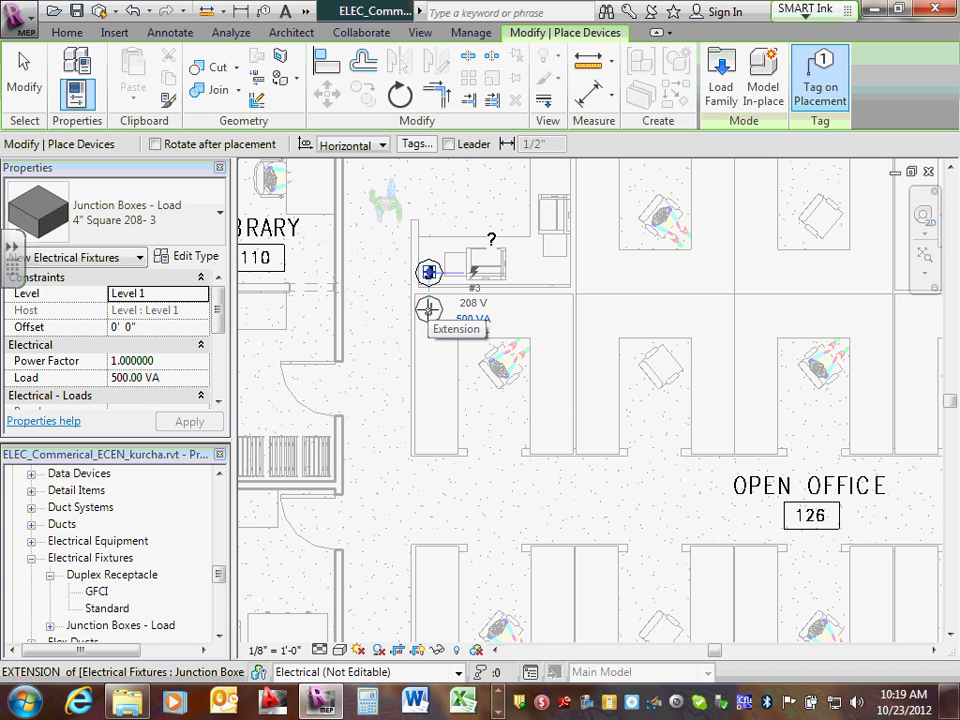
left_click(428, 310)
Place two junction boxes at the west end of the lower Open Office cubicle block, above and below its central partition, aligned with the upper pair.
scroll(428, 312, "down", 1)
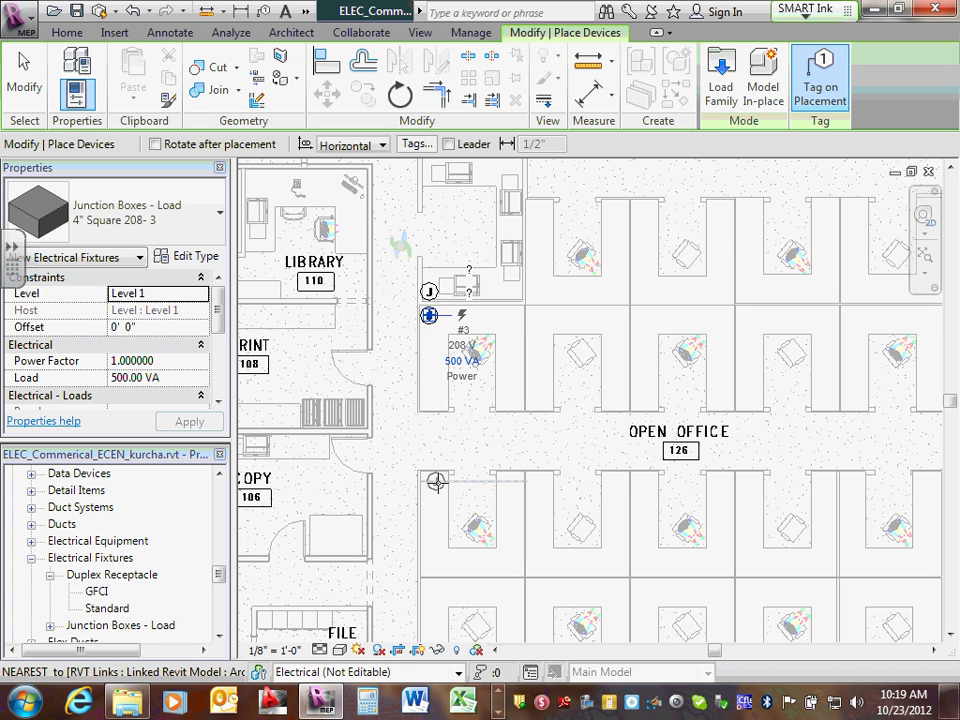
scroll(484, 397, "down", 1)
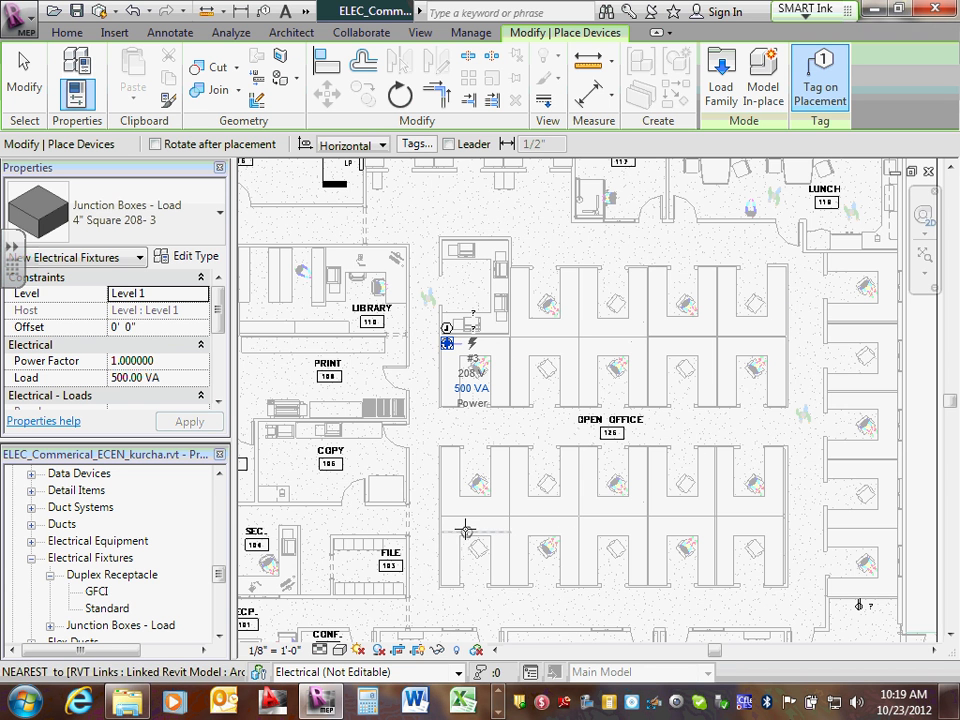
scroll(444, 510, "up", 2)
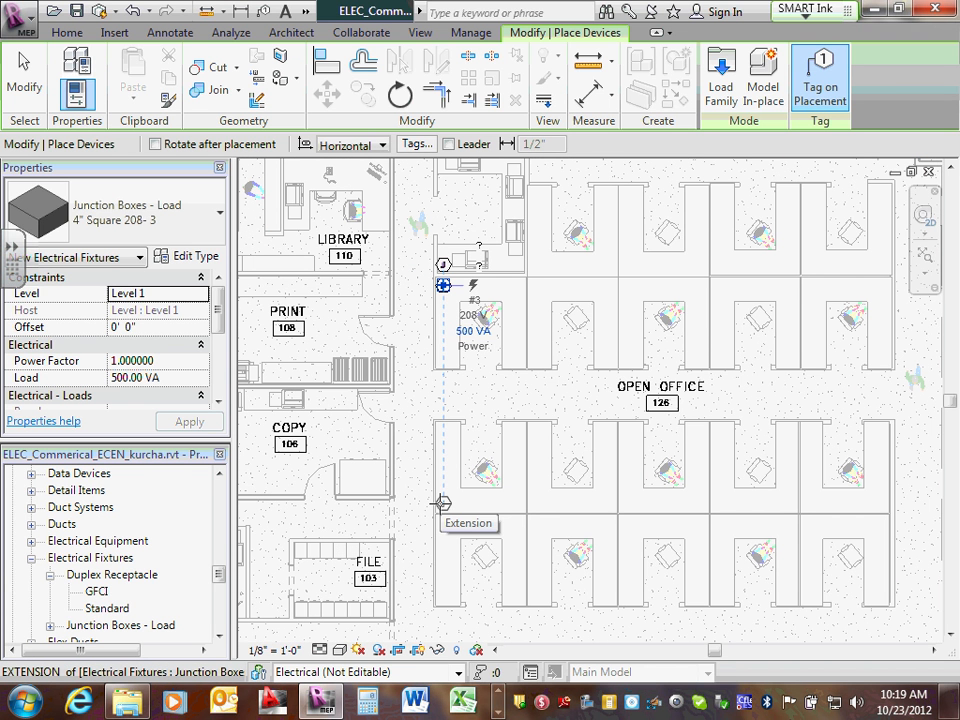
left_click(443, 503)
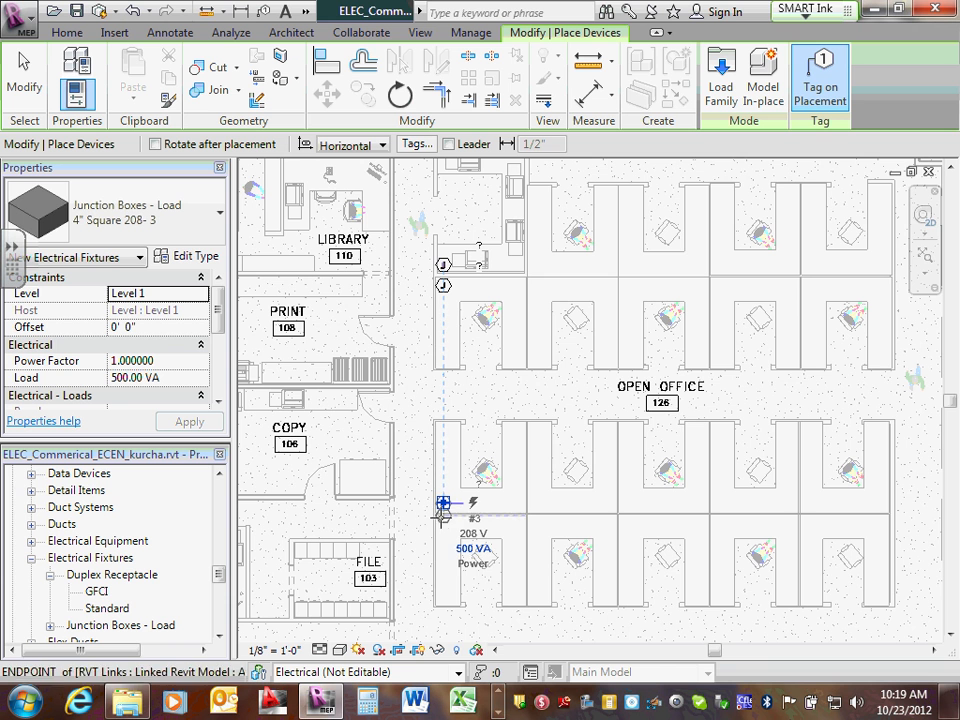
left_click(441, 527)
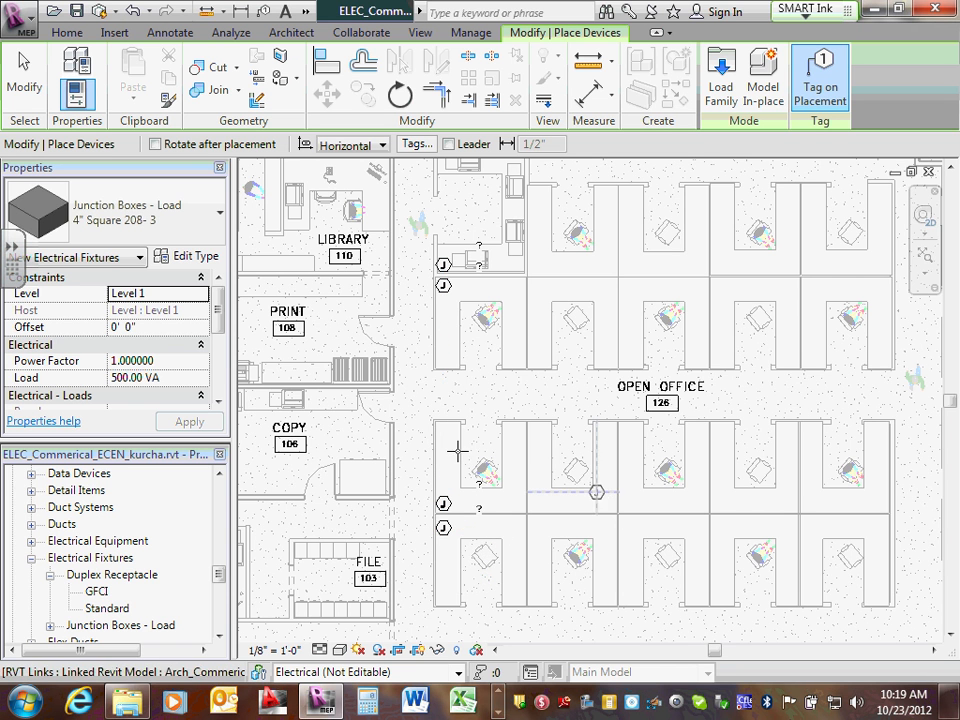
scroll(313, 435, "up", 2)
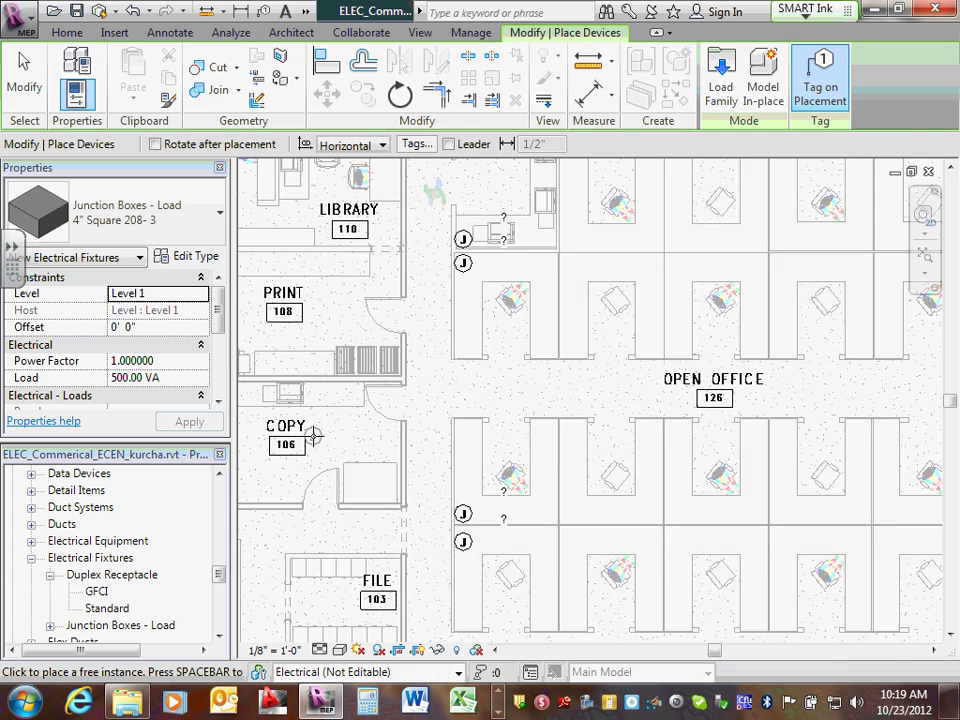
key("Escape")
key("Escape")
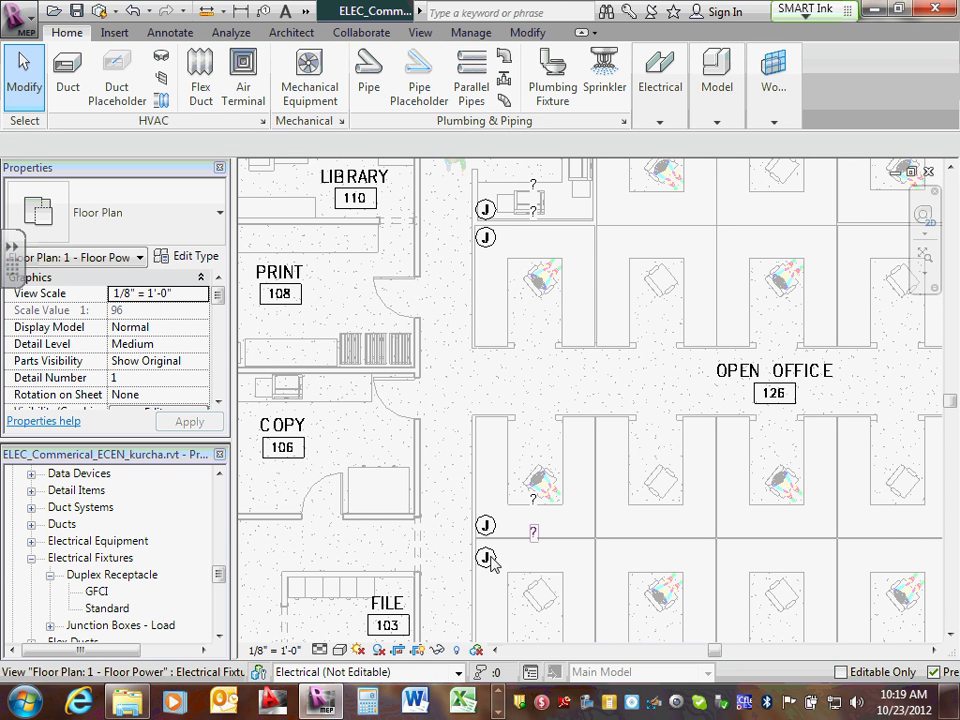
left_click(497, 562)
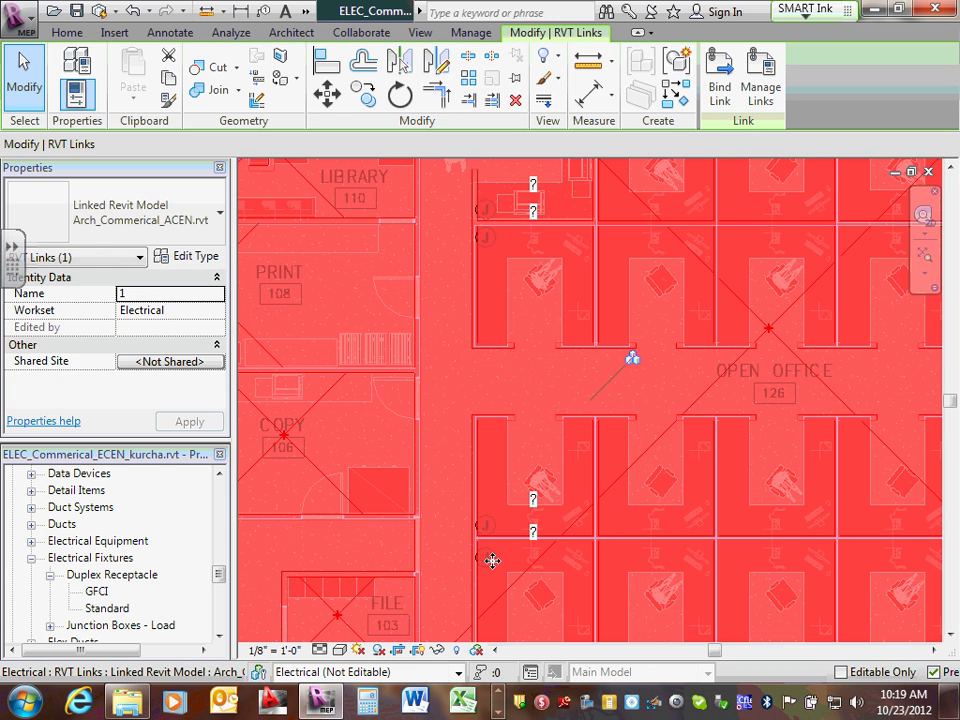
left_click(491, 556)
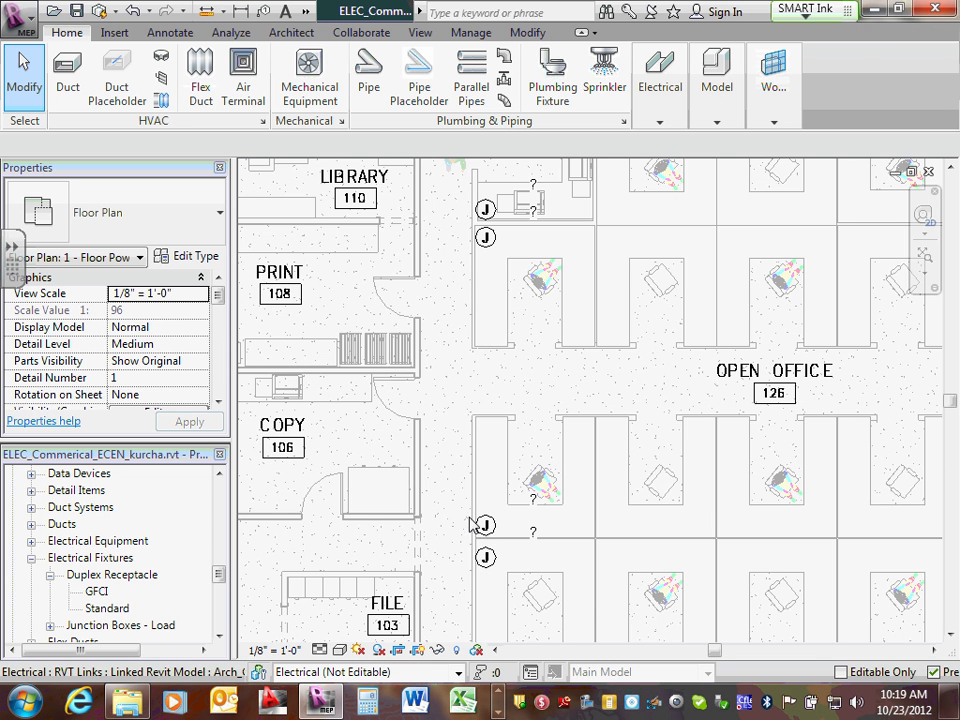
scroll(471, 520, "up", 3)
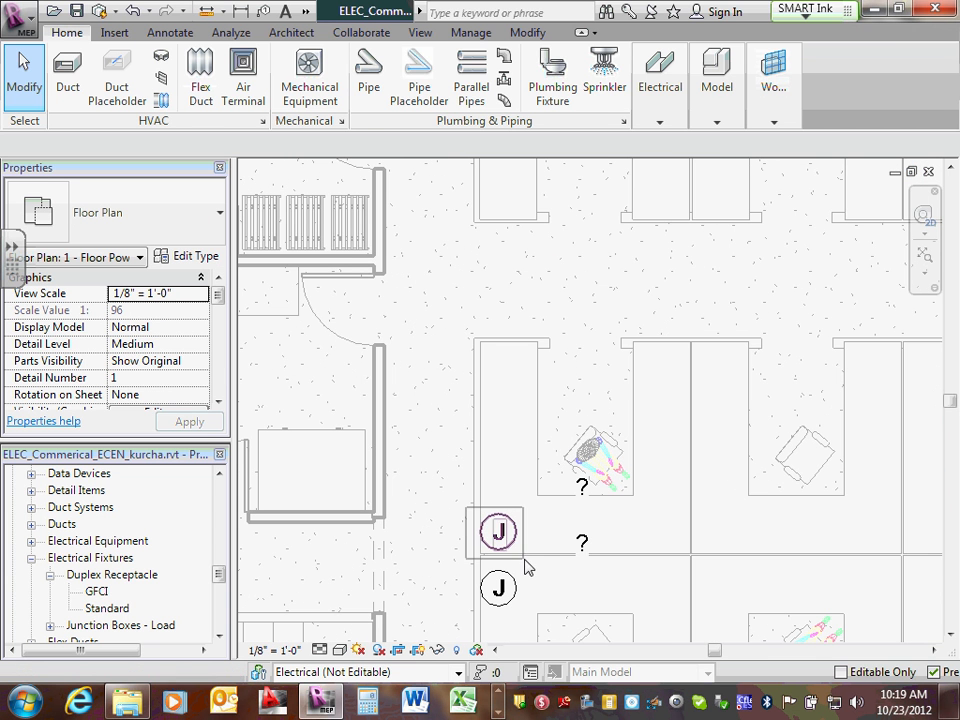
left_click(502, 531)
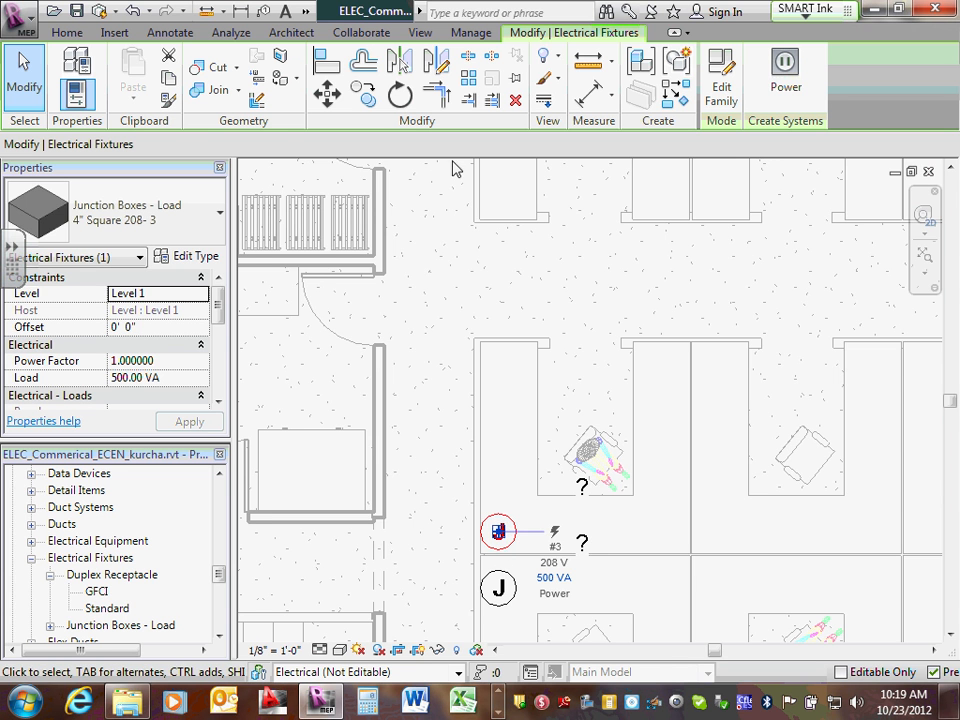
left_click(327, 93)
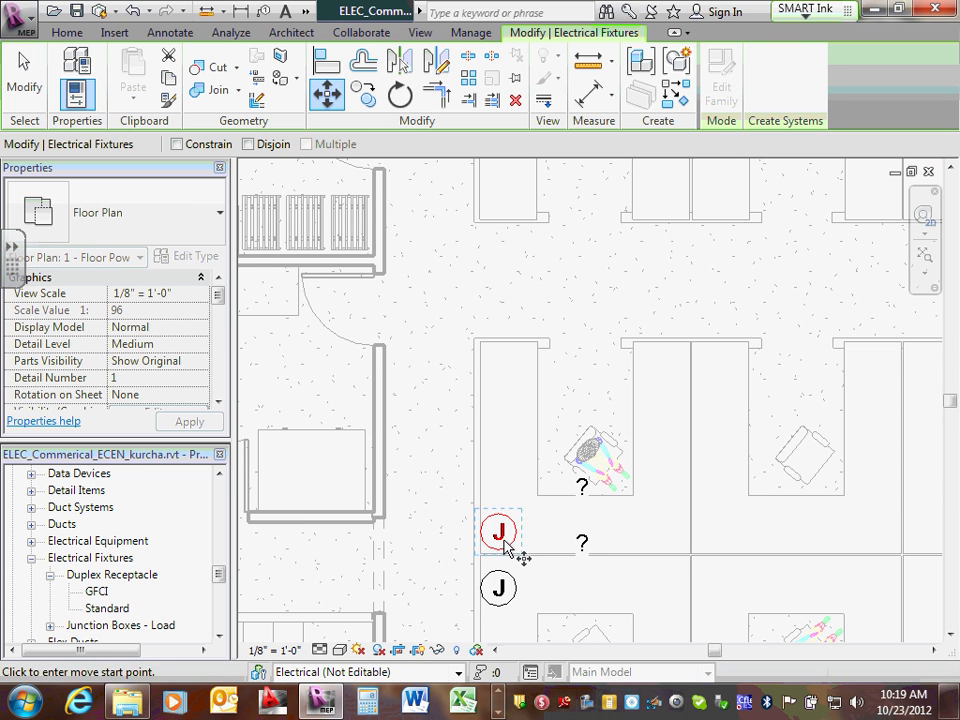
key("Escape")
key("Escape")
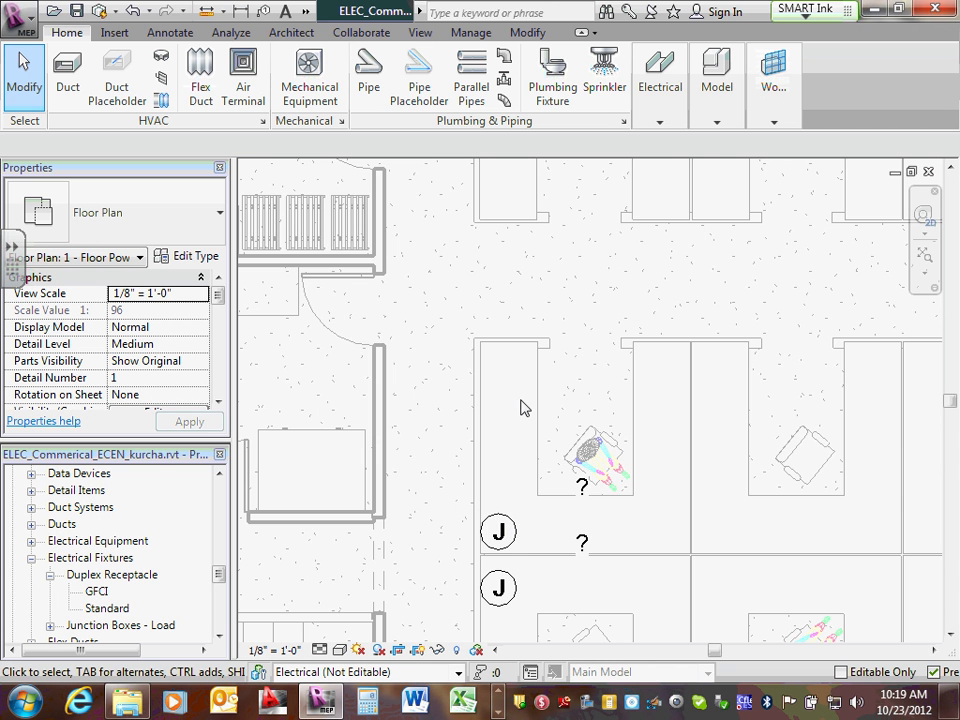
Move the southern junction box of the lower Open Office pair slightly north, closer to the central partition.
scroll(521, 402, "down", 2)
scroll(507, 232, "down", 1)
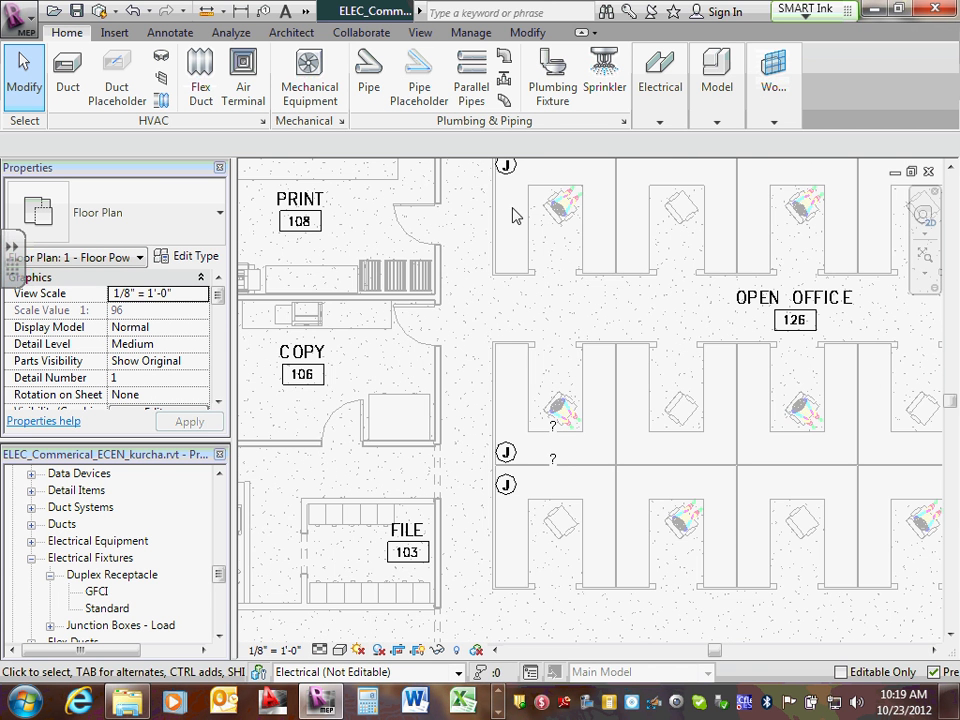
scroll(507, 500, "up", 5)
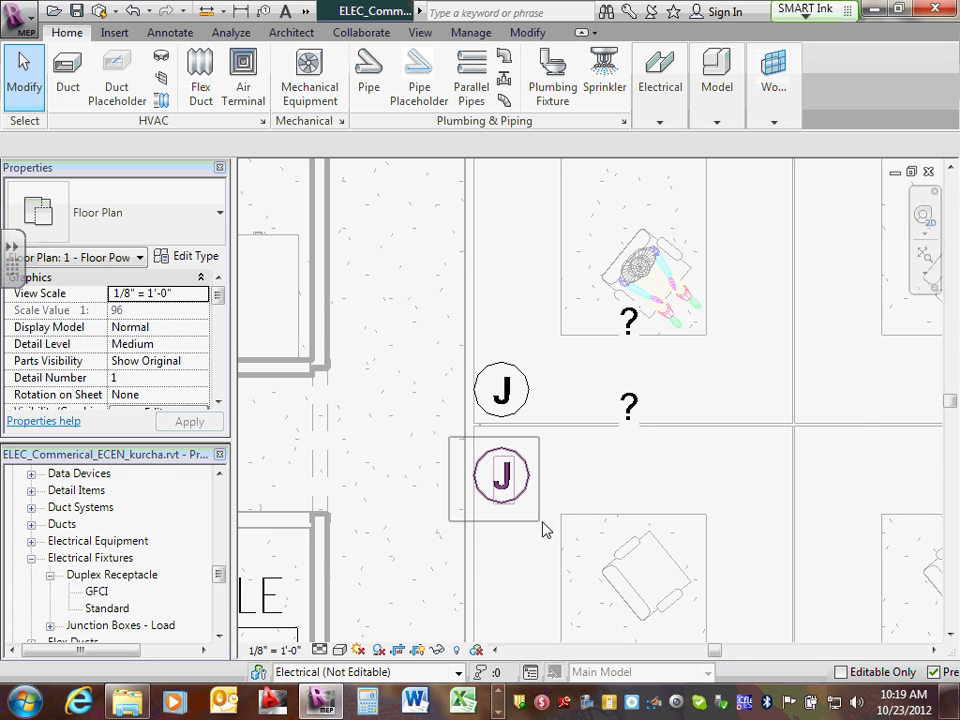
left_click(514, 507)
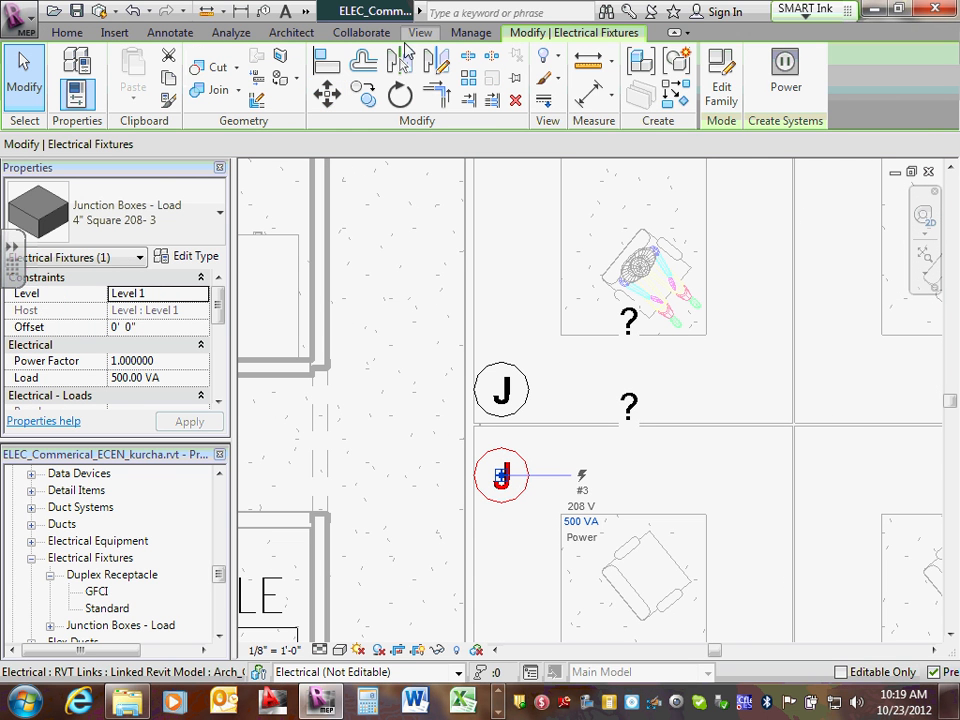
left_click(327, 94)
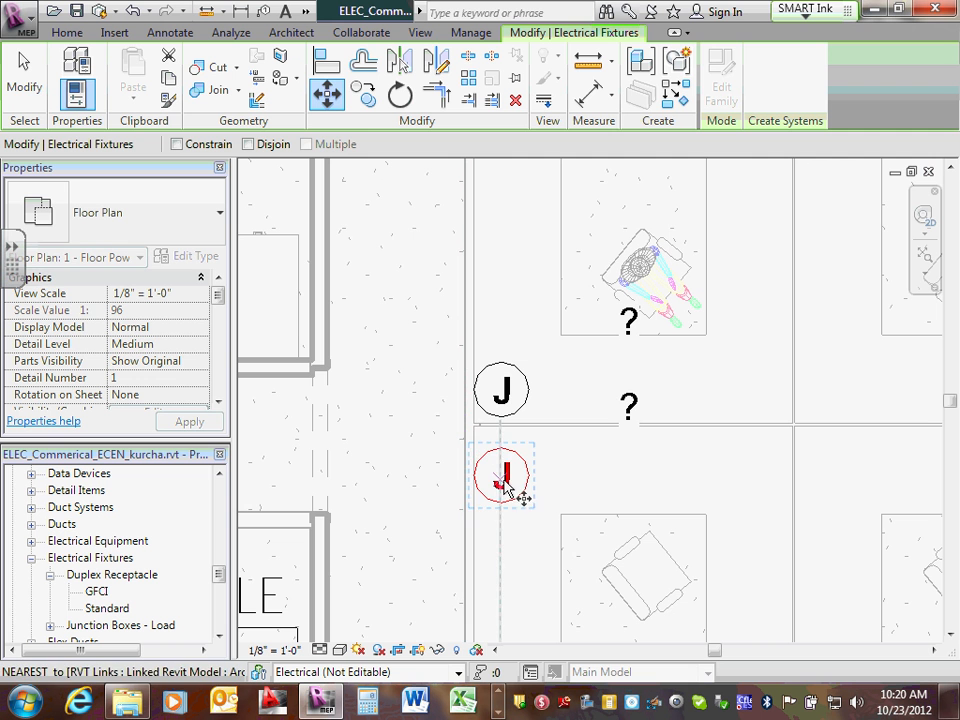
left_click(502, 474)
left_click(503, 478)
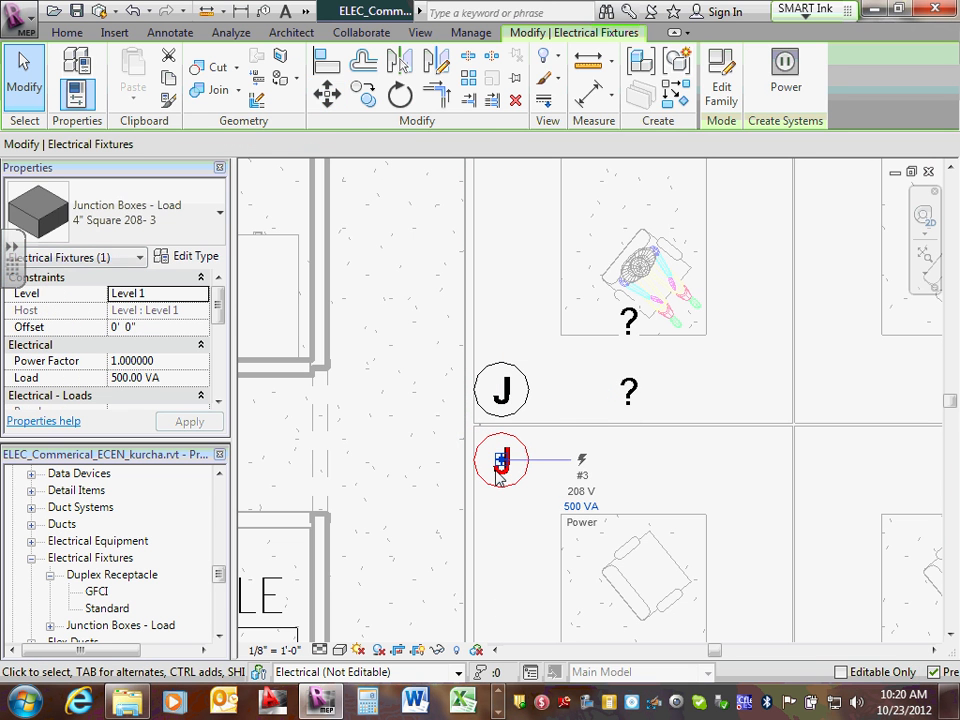
left_click(407, 403)
scroll(409, 404, "down", 2)
scroll(409, 404, "down", 4)
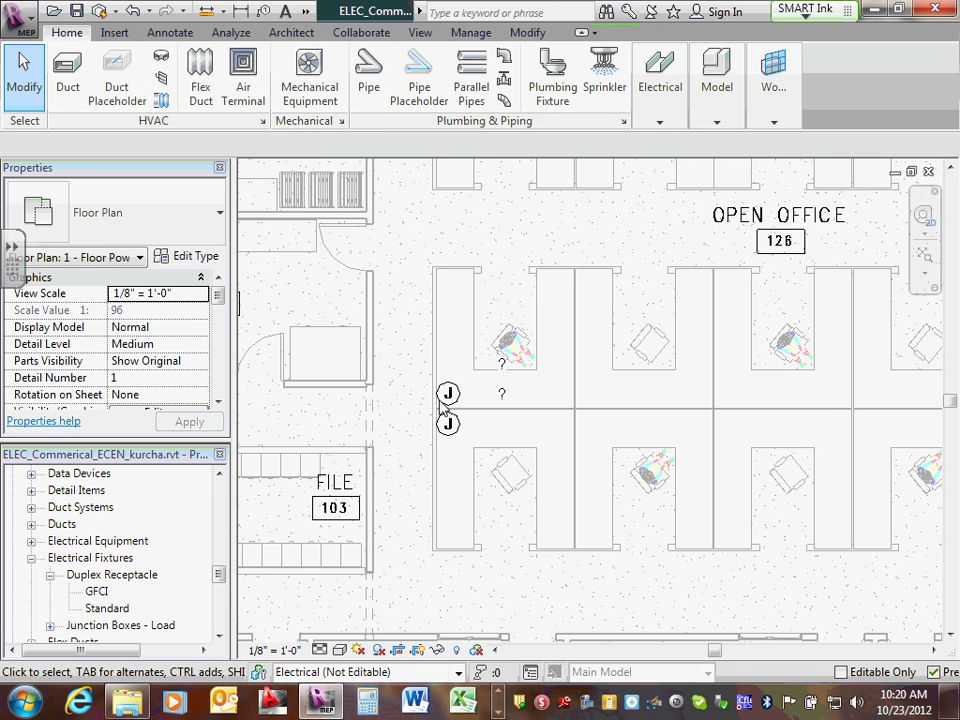
Load Quadruplex Receptacle.rfa from the Terminals folder under Electrical Components, Electric Power into the project.
middle_click_drag(478, 300, 590, 439)
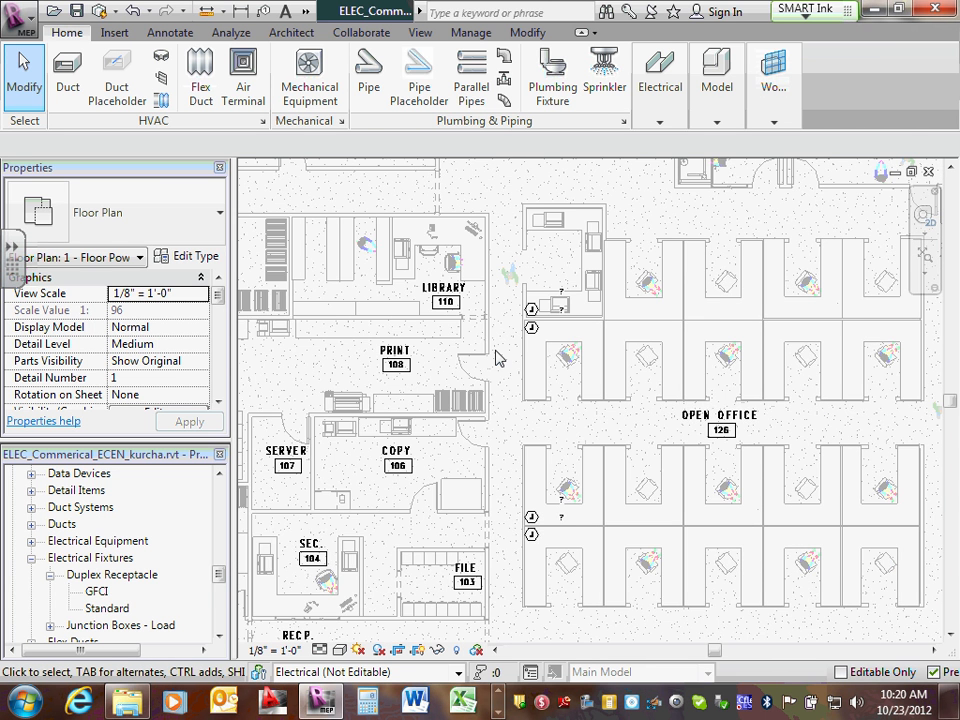
scroll(497, 357, "up", 1)
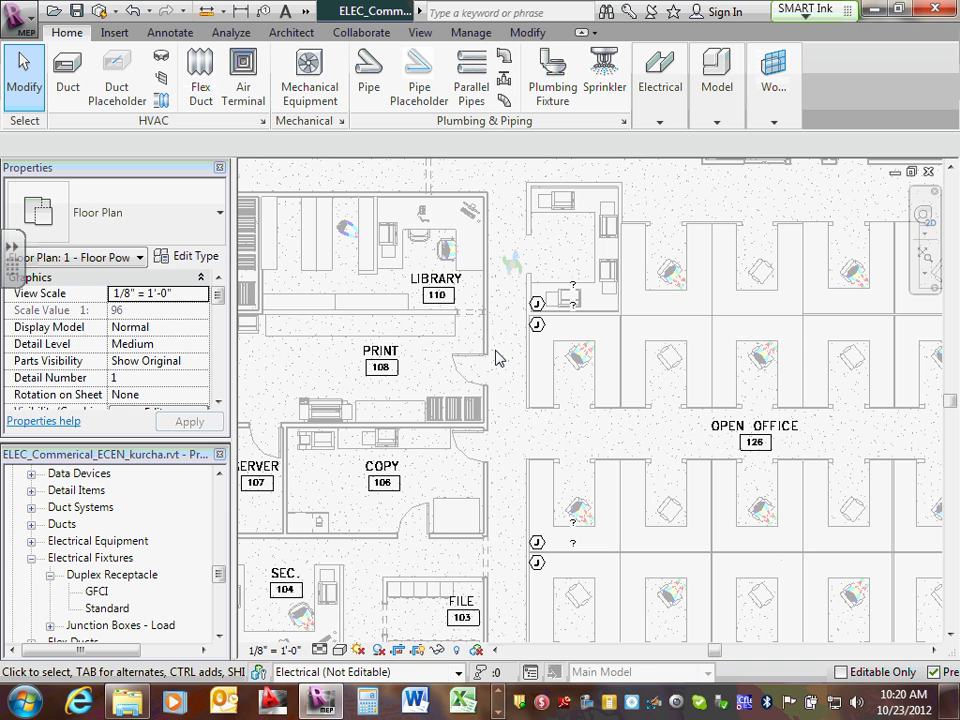
scroll(568, 343, "down", 2)
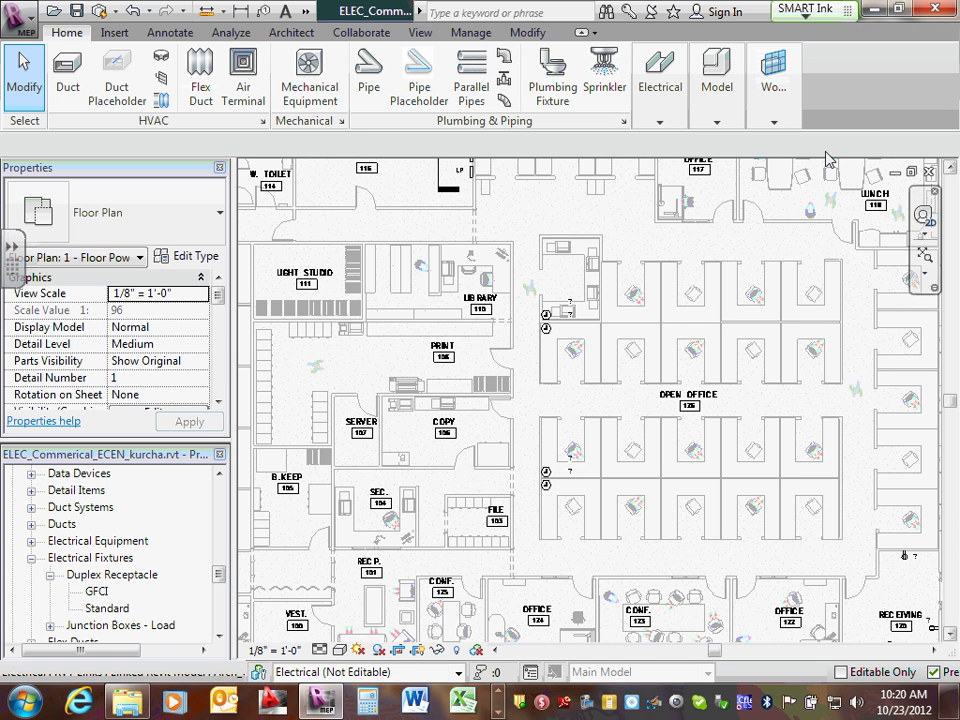
middle_click_drag(559, 206, 545, 362)
scroll(538, 220, "up", 1)
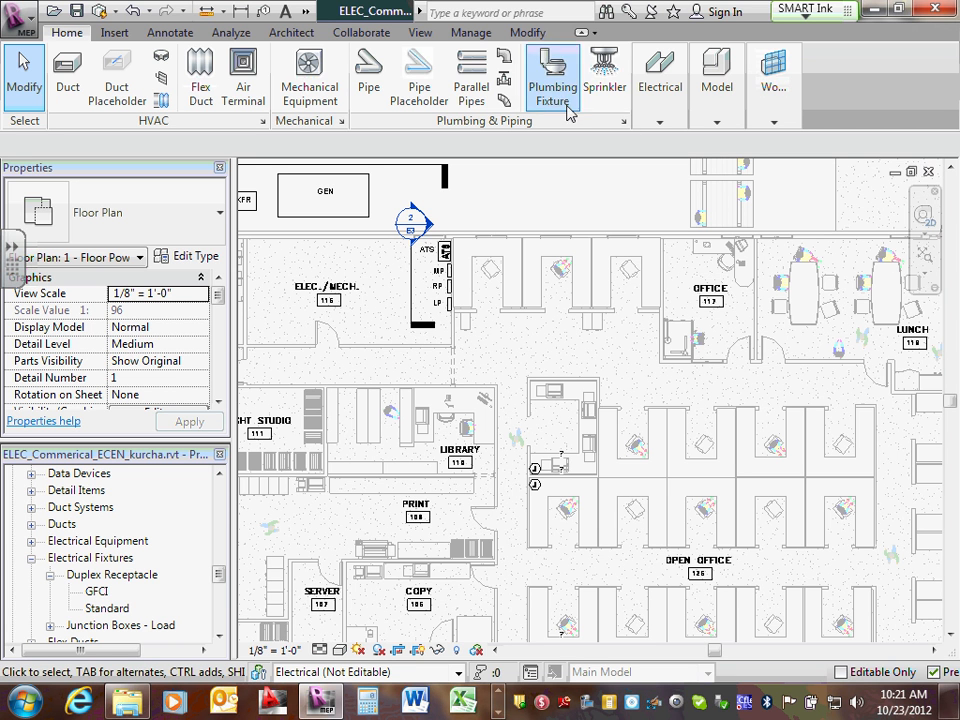
left_click(127, 36)
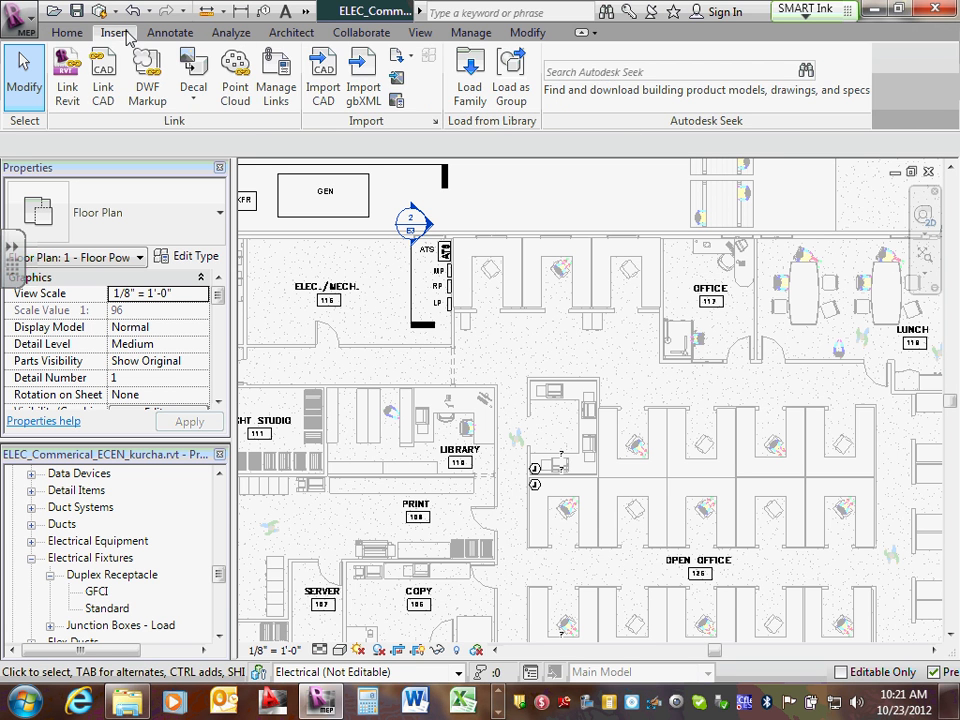
left_click(470, 98)
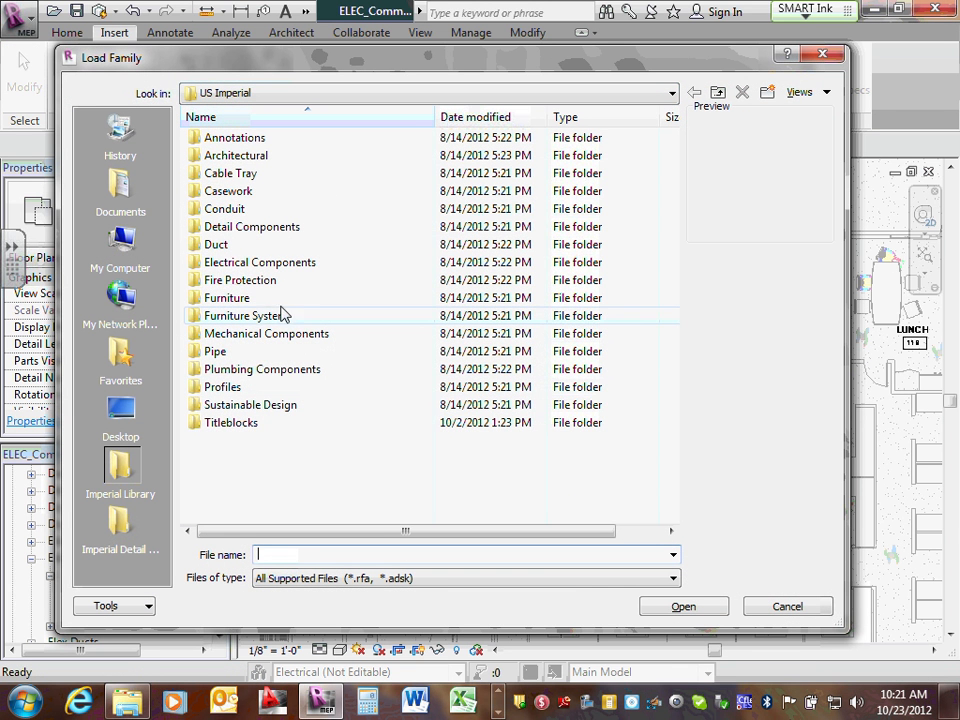
double_click(270, 262)
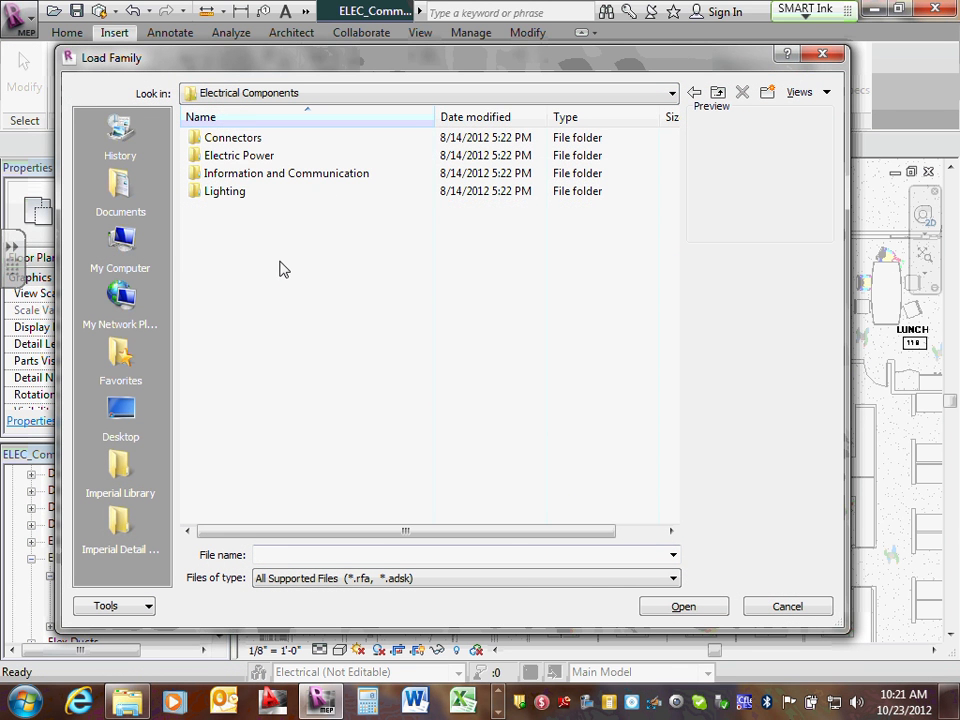
double_click(250, 160)
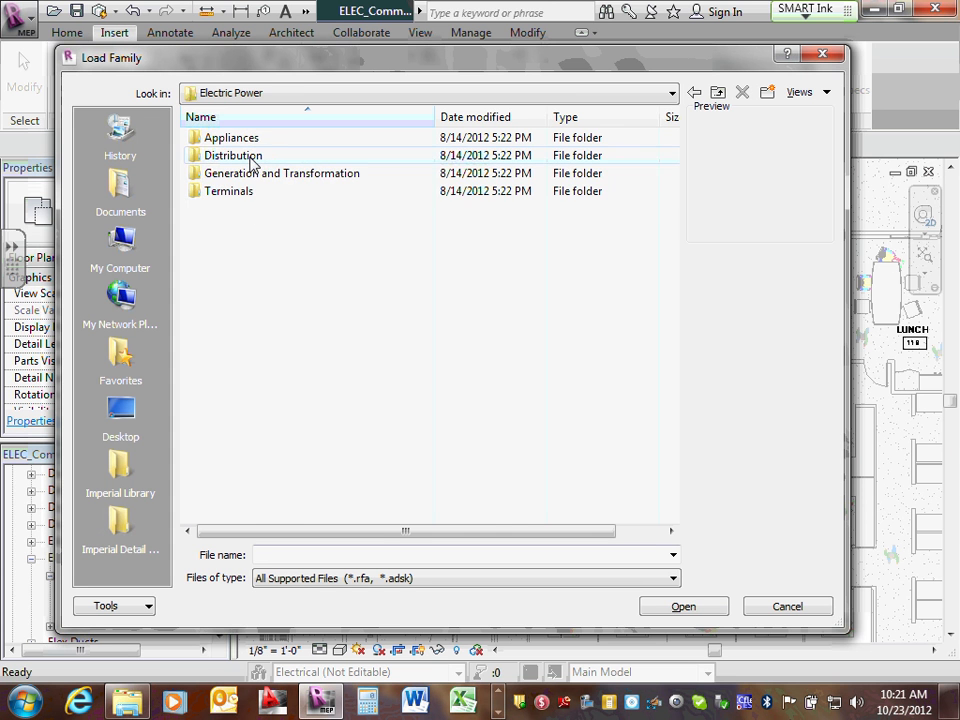
double_click(252, 193)
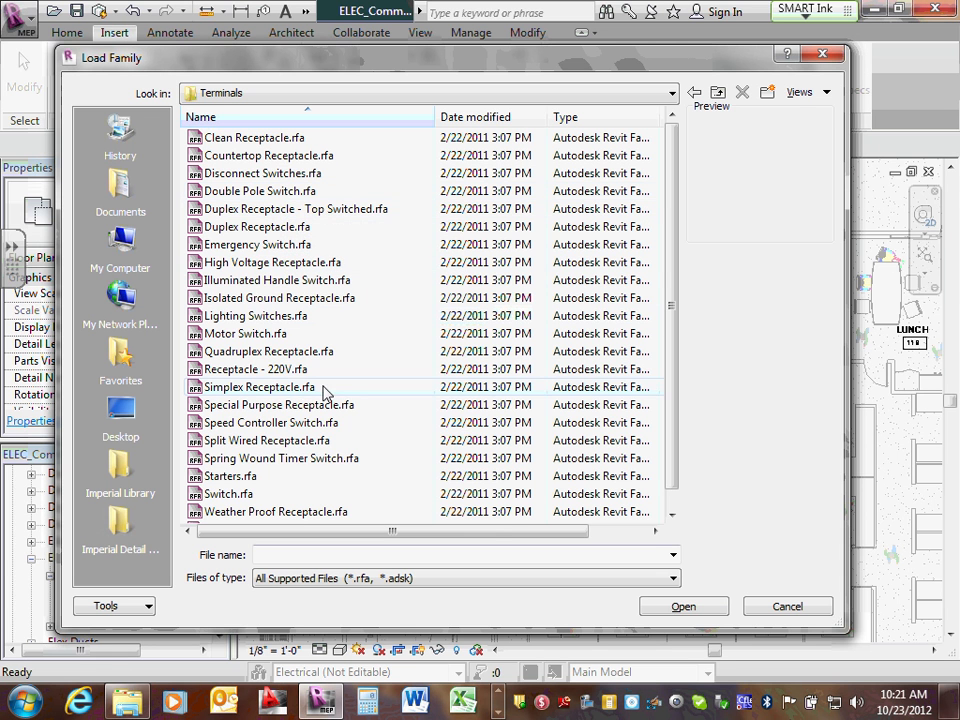
left_click(294, 355)
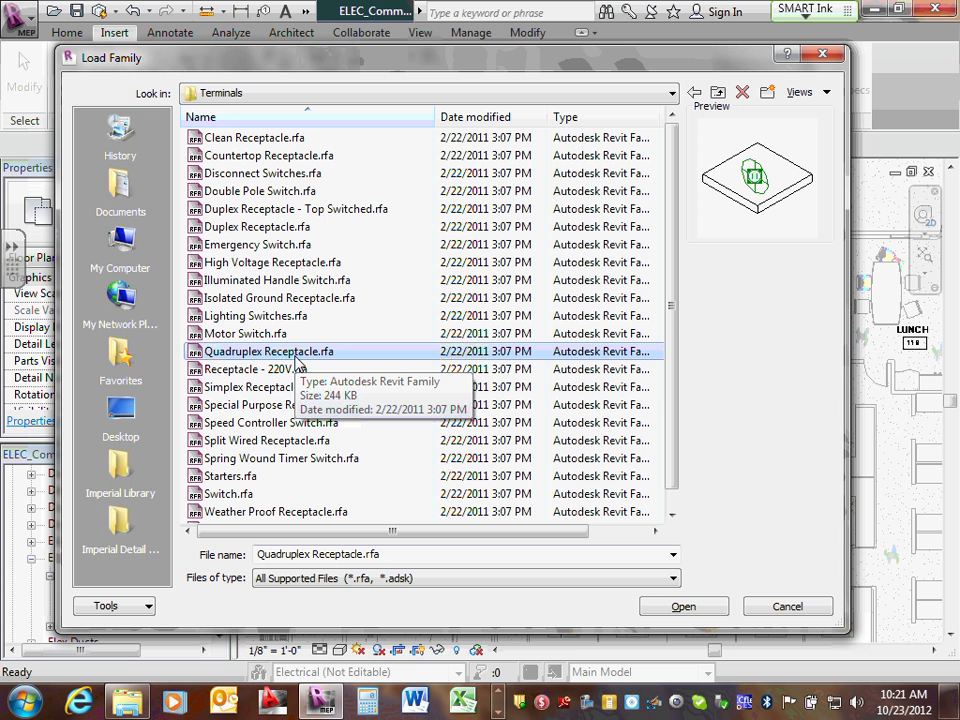
left_click(683, 606)
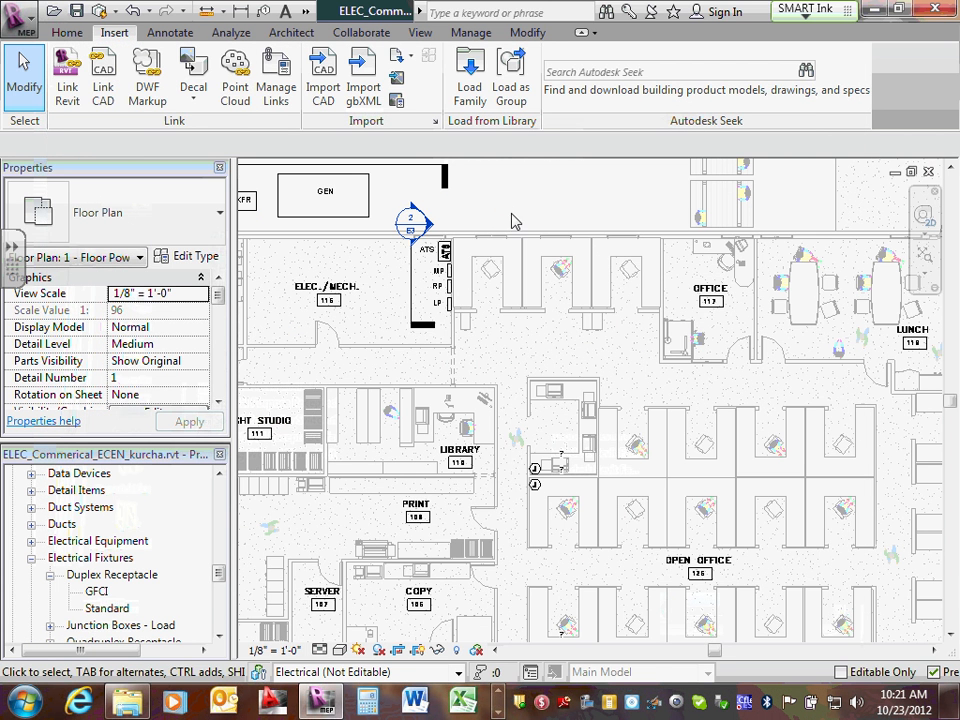
Start placing an electrical fixture device using the Quadruplex Receptacle type Plain.
left_click(80, 34)
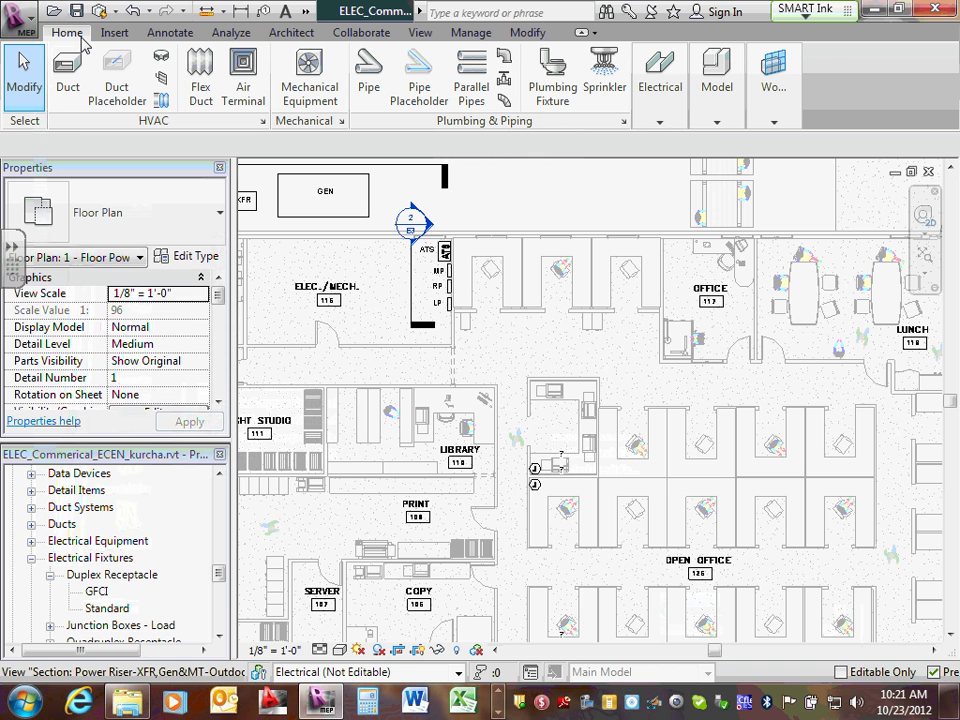
left_click(717, 121)
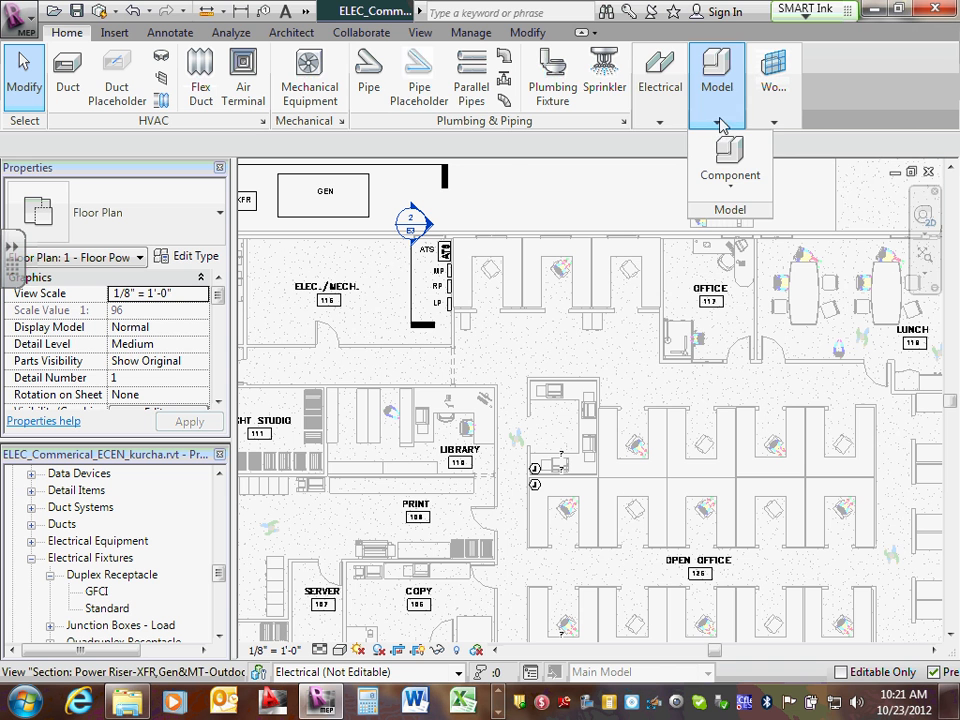
mouse_move(655, 115)
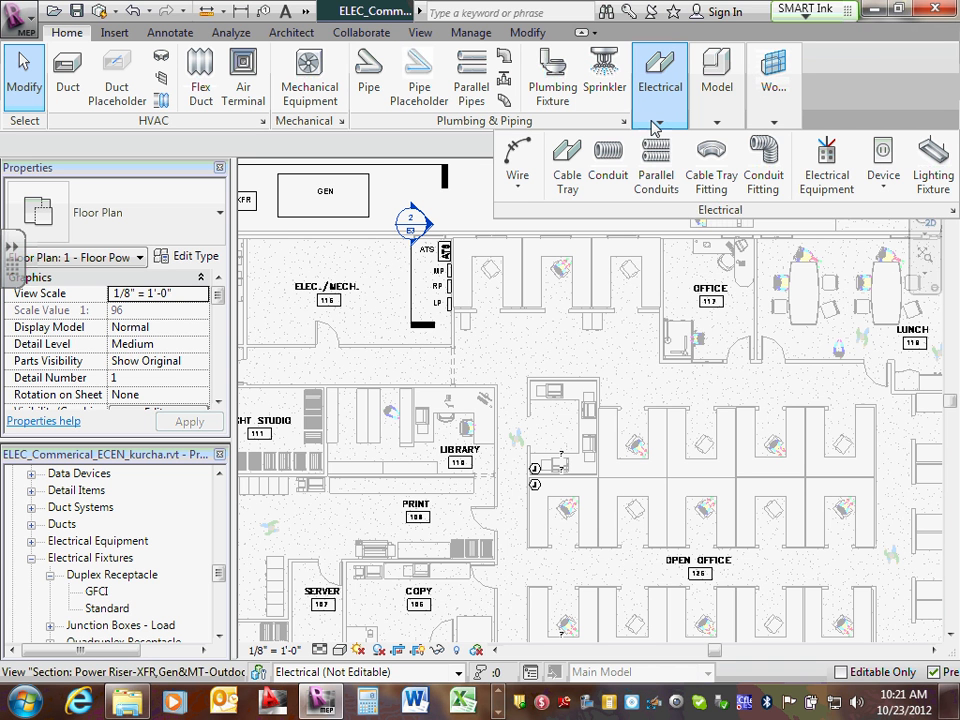
left_click(883, 187)
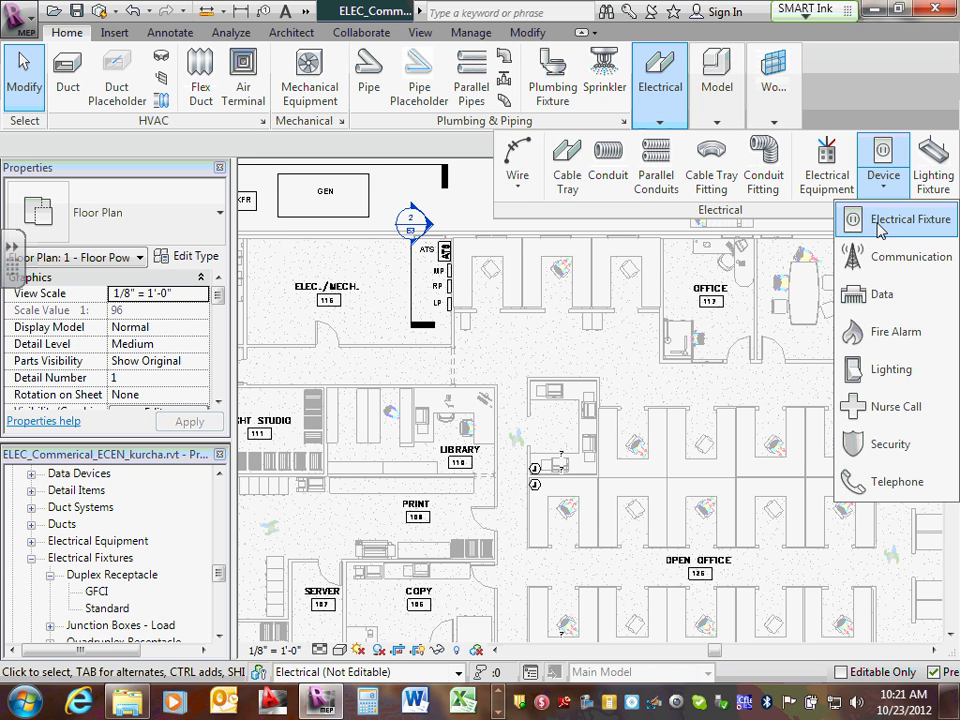
left_click(879, 225)
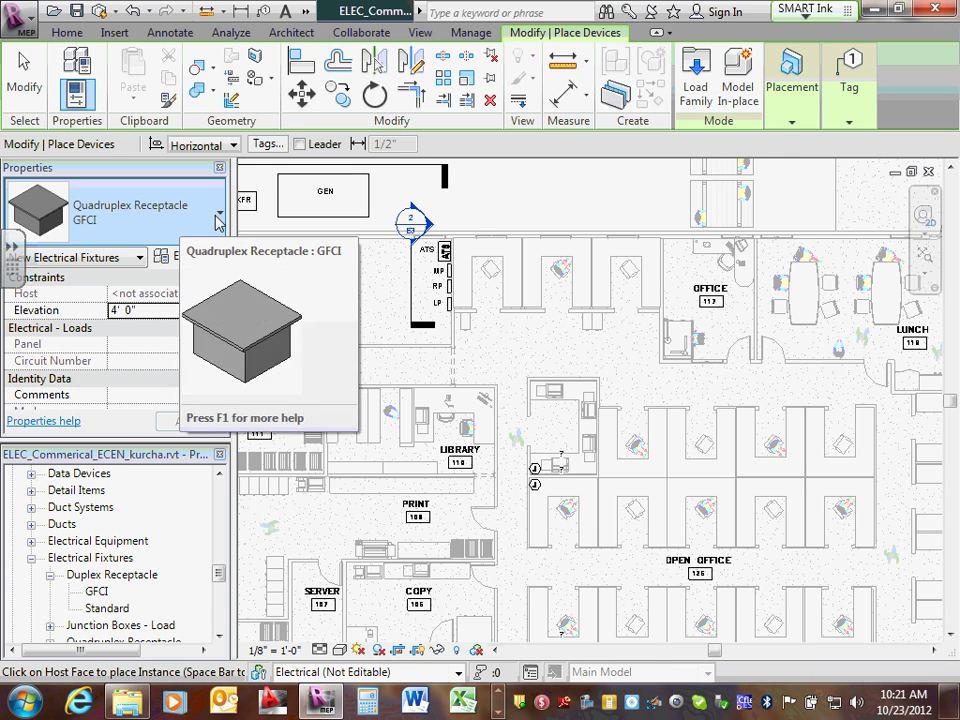
left_click(219, 221)
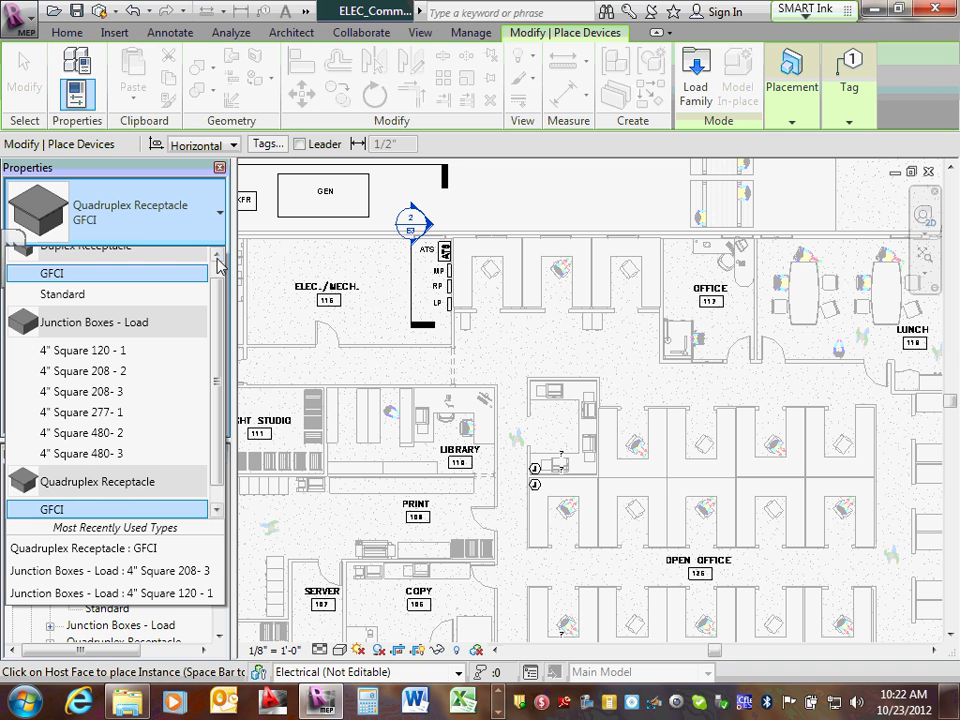
left_click(216, 256)
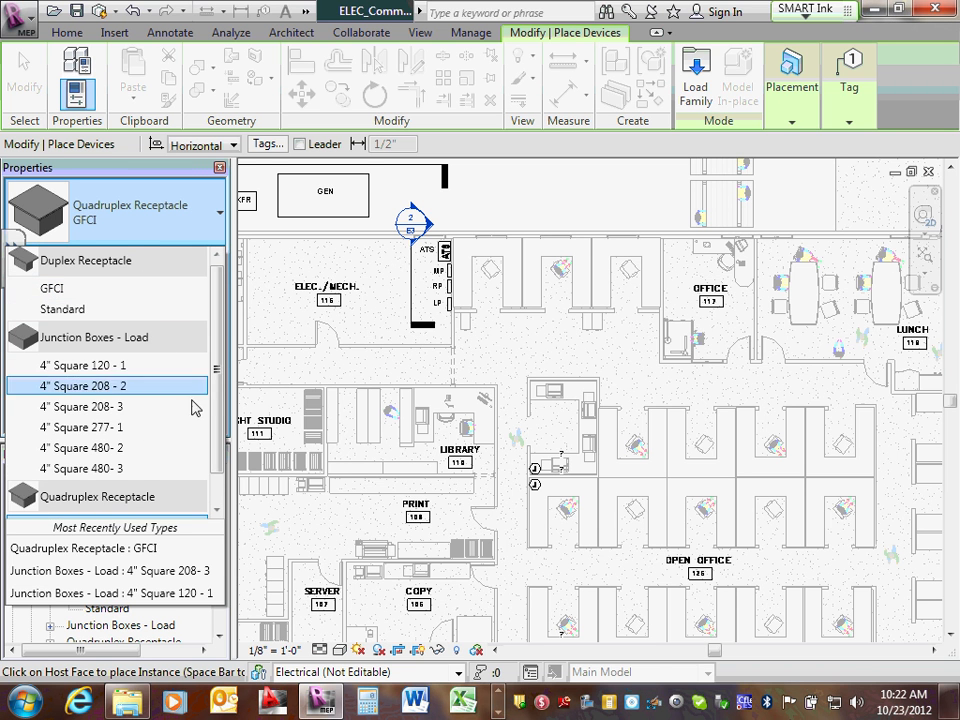
left_click(216, 510)
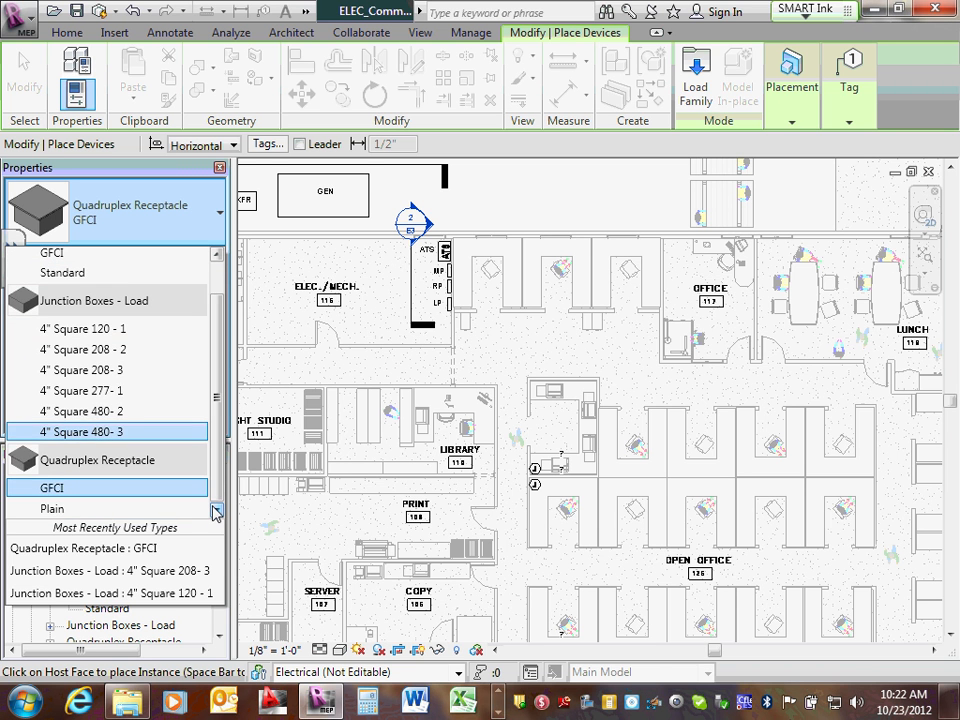
left_click(71, 509)
Place three plain quadruplex receptacles on the north wall, one near the east side of each of the three cubicles.
scroll(550, 245, "up", 4)
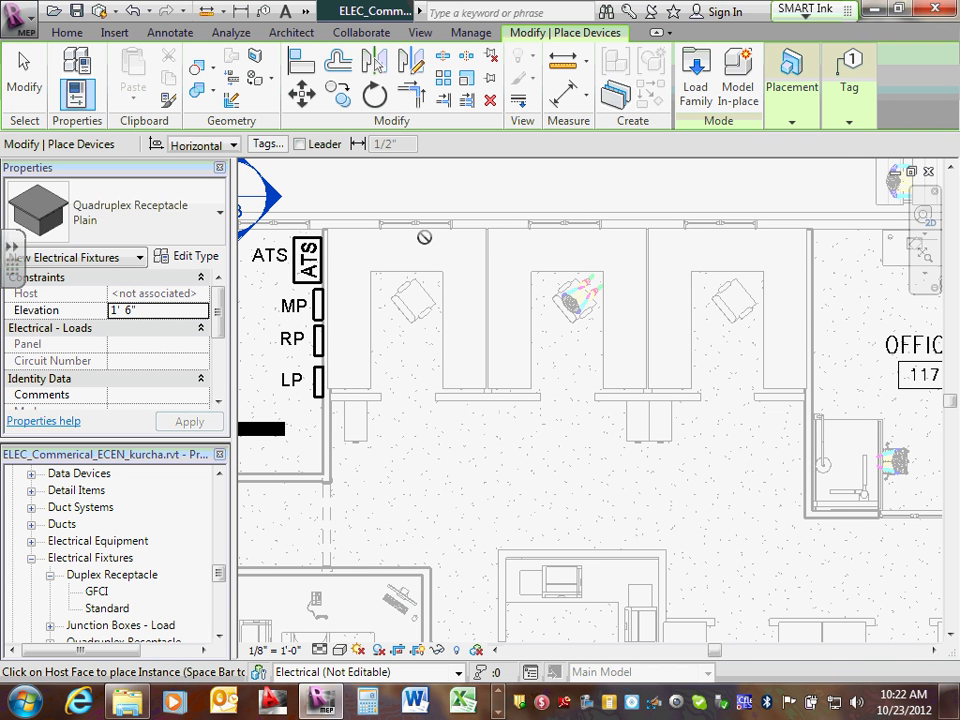
left_click(736, 237)
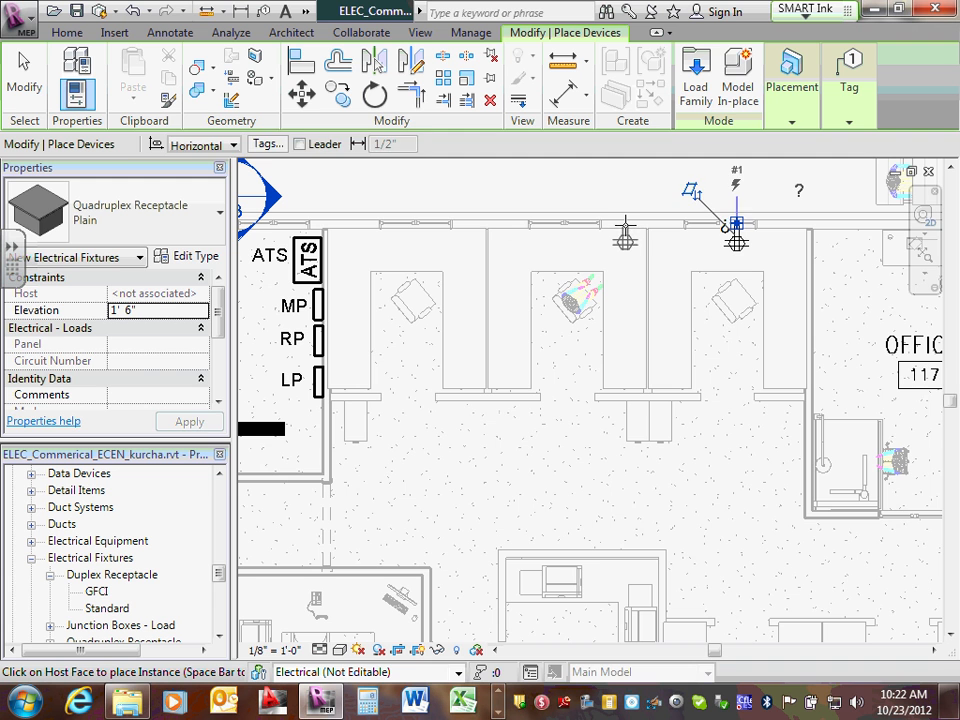
left_click(625, 238)
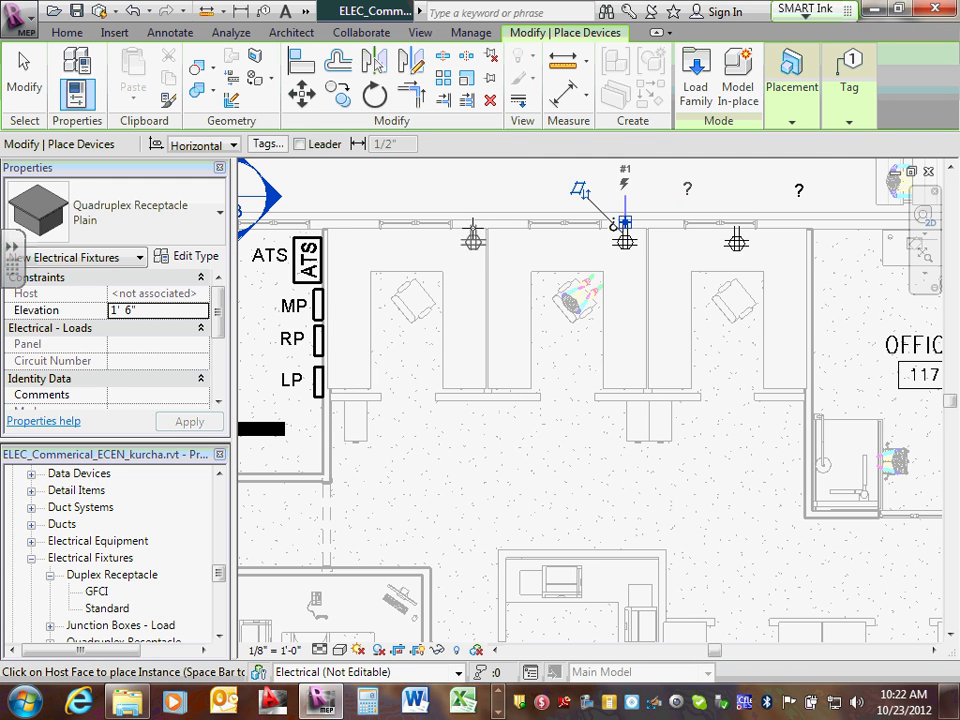
left_click(468, 238)
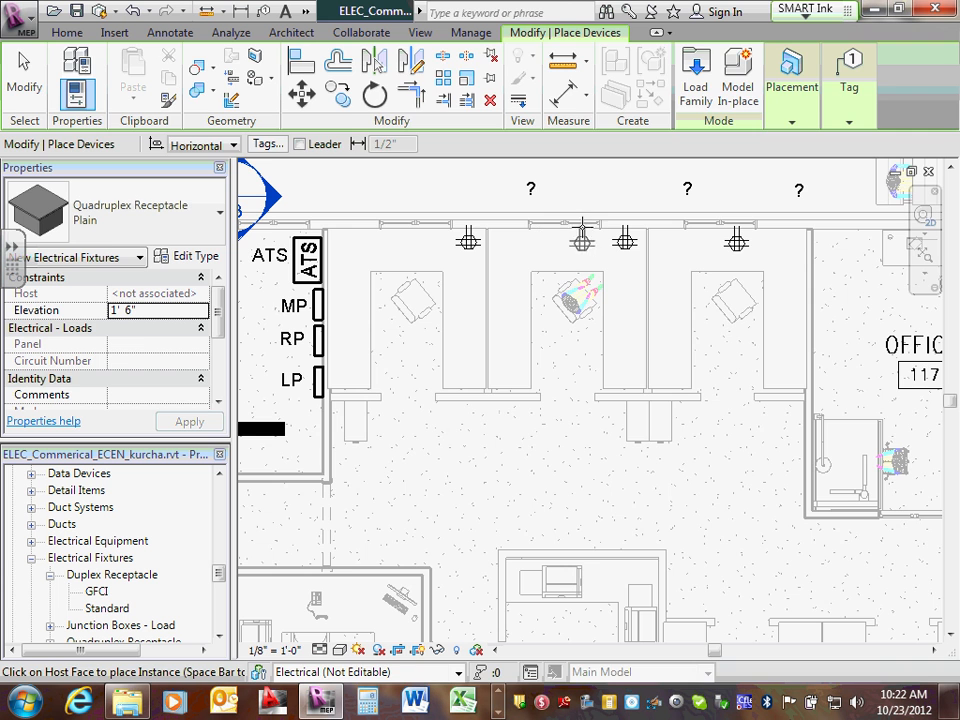
key("Escape")
key("Escape")
Move the easternmost quadruplex receptacle about 1'-10" east along the north wall, clear of the window in its cubicle.
scroll(700, 245, "up", 5)
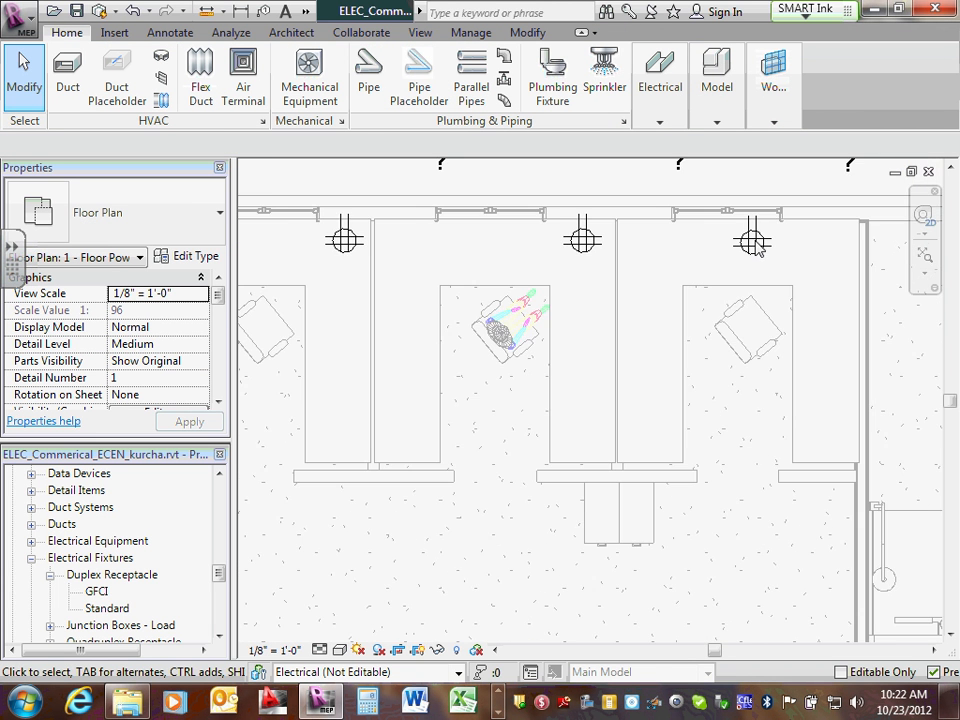
scroll(778, 240, "up", 2)
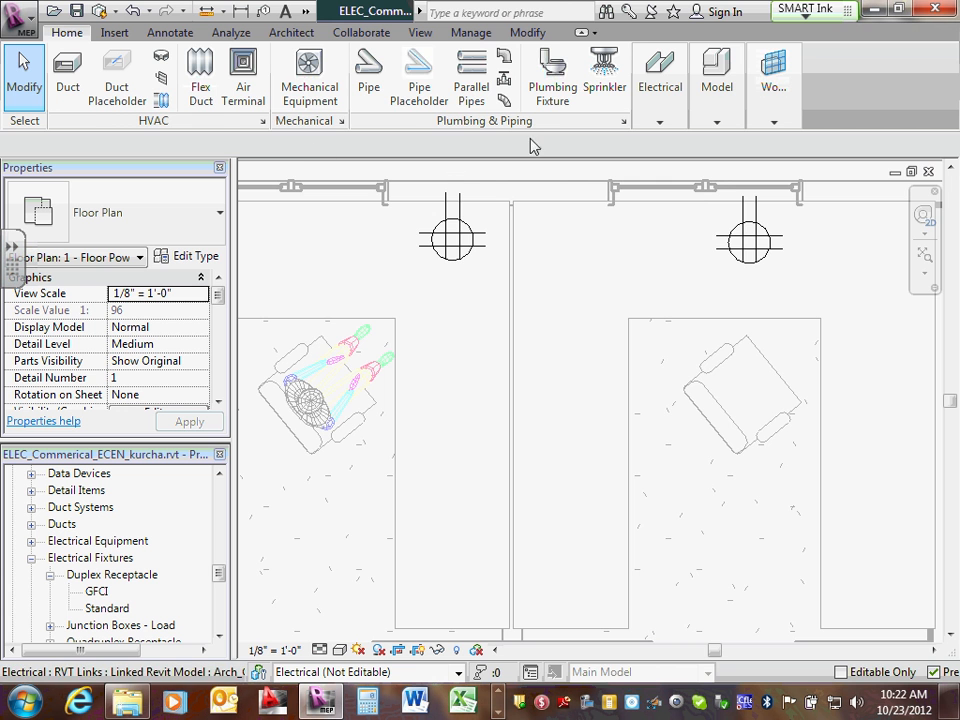
left_click(726, 207)
left_click_drag(726, 207, 743, 254)
scroll(809, 306, "up", 2)
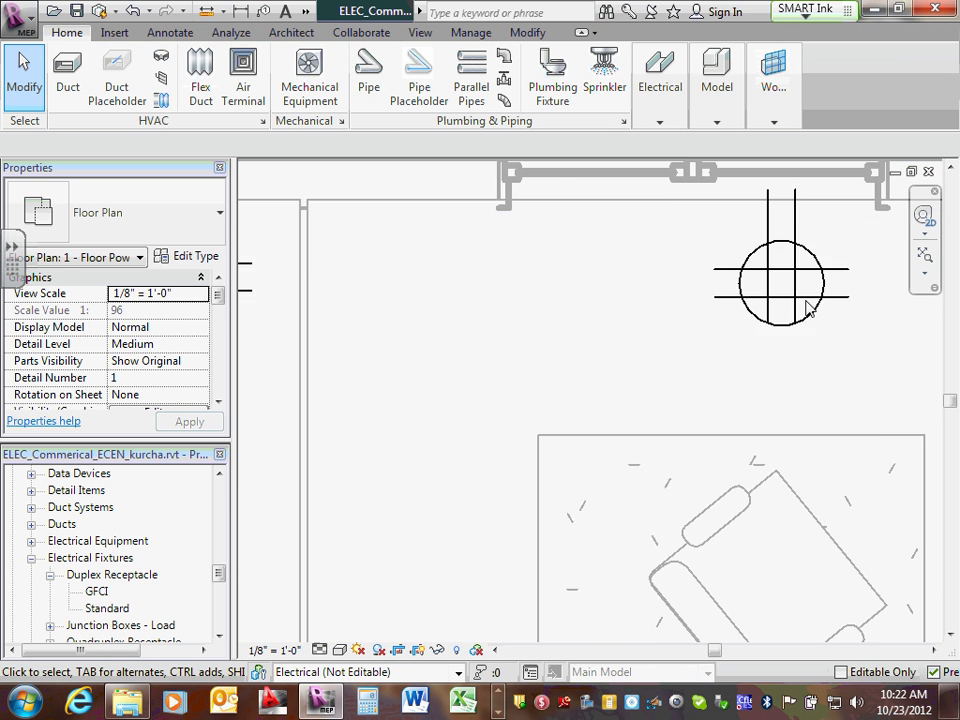
scroll(824, 306, "down", 4)
middle_click_drag(845, 318, 566, 306)
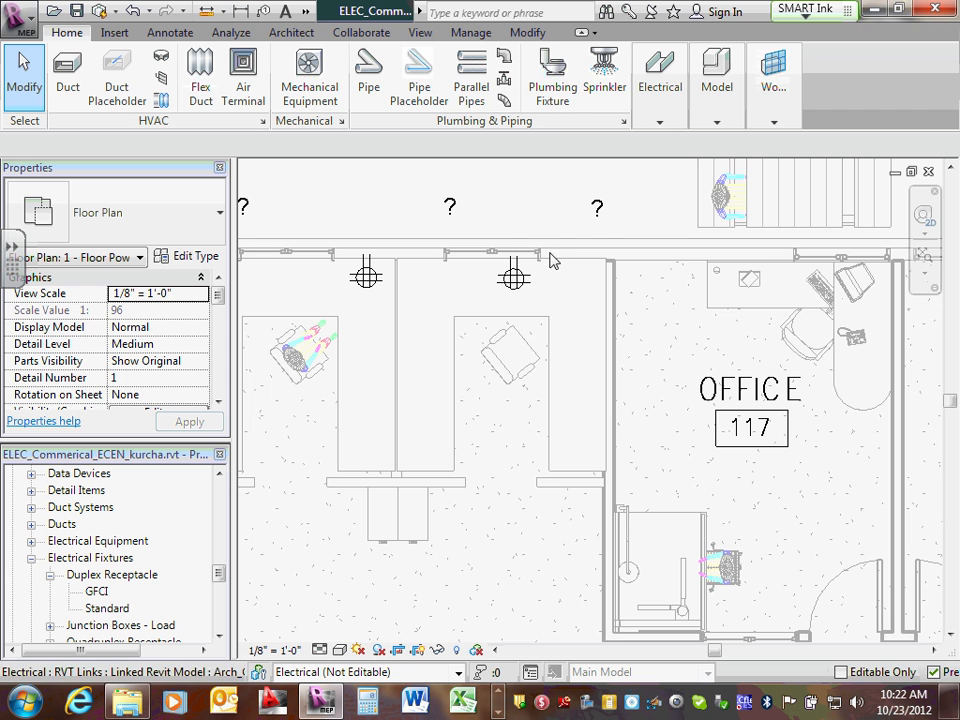
left_click_drag(501, 238, 488, 287)
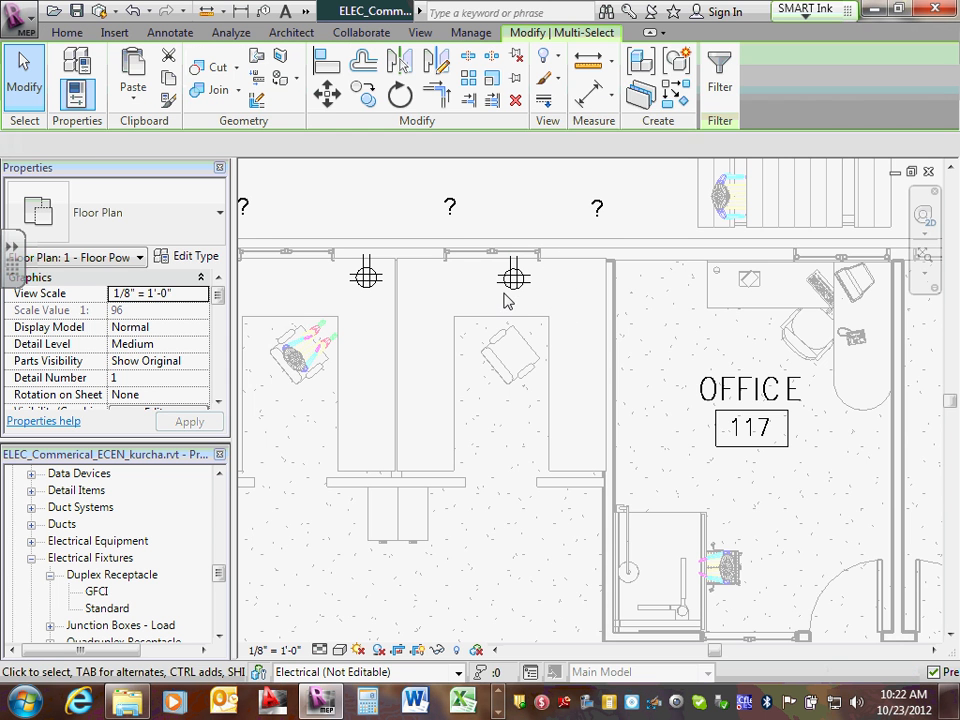
key("Escape")
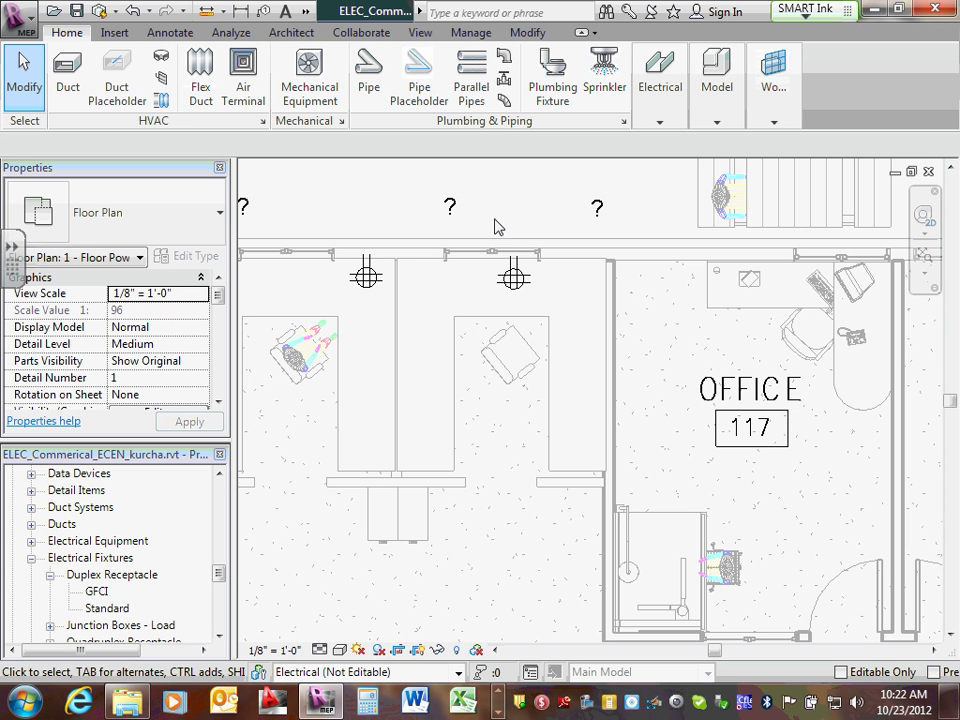
left_click_drag(486, 210, 532, 296)
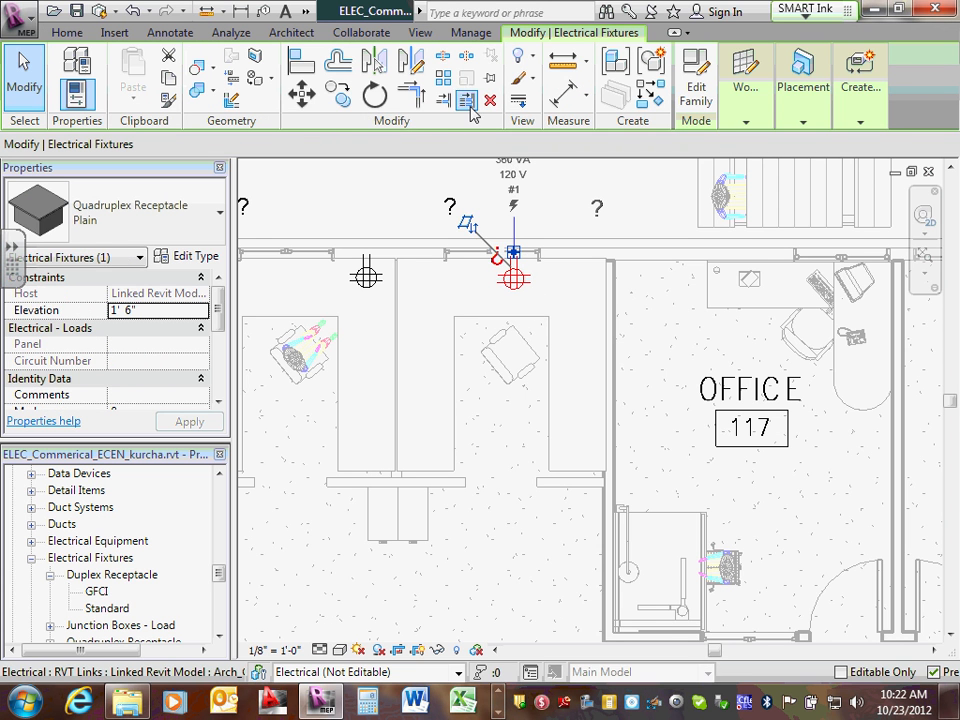
left_click(303, 93)
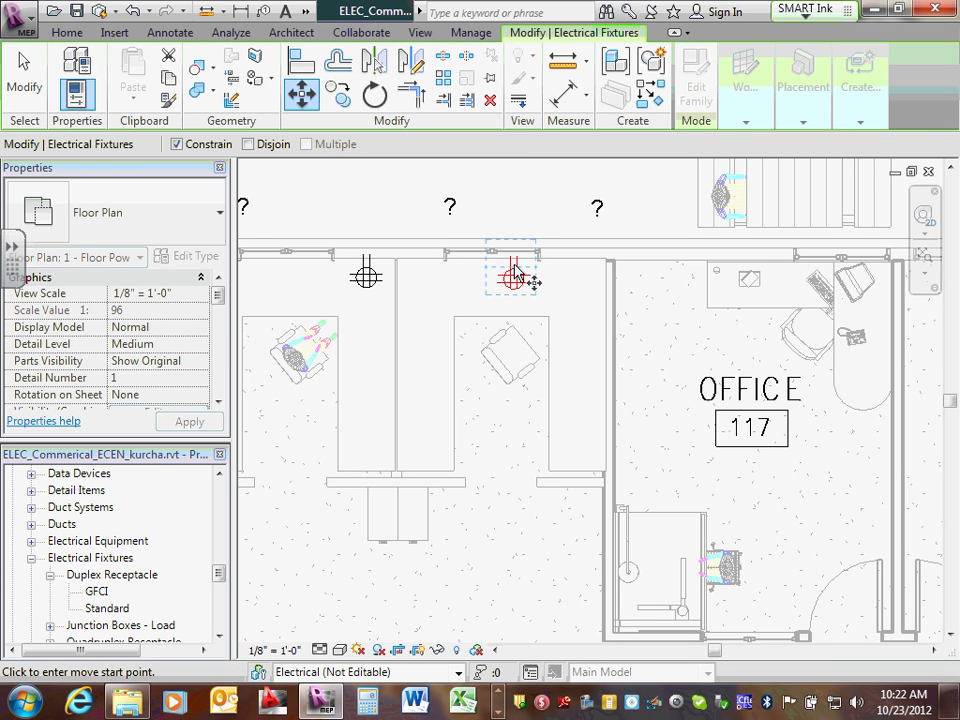
left_click(513, 277)
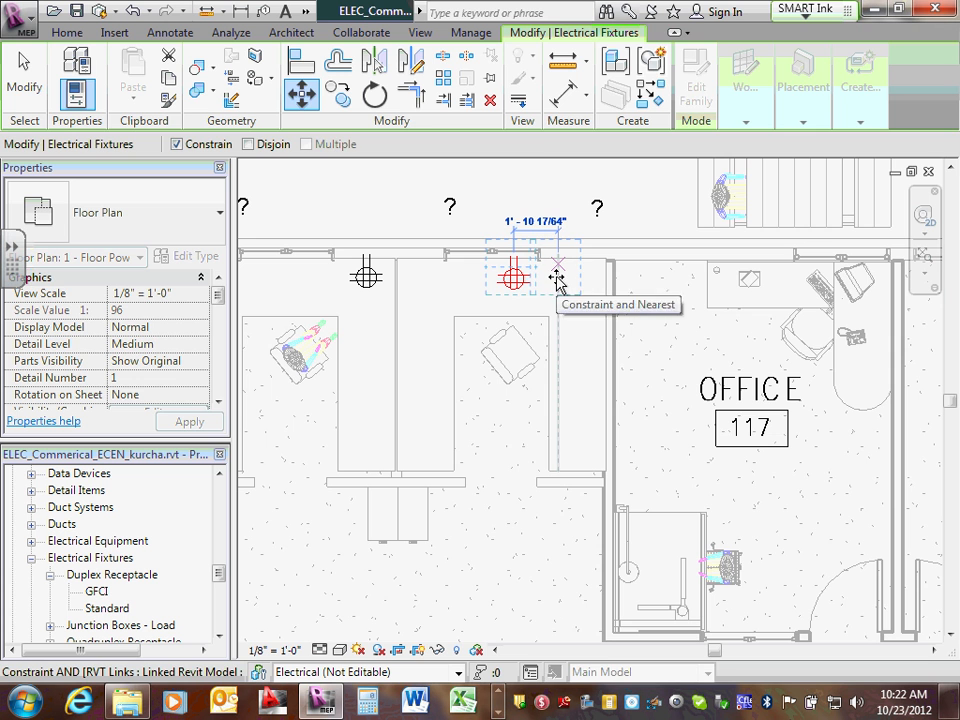
left_click(554, 282)
left_click(422, 281)
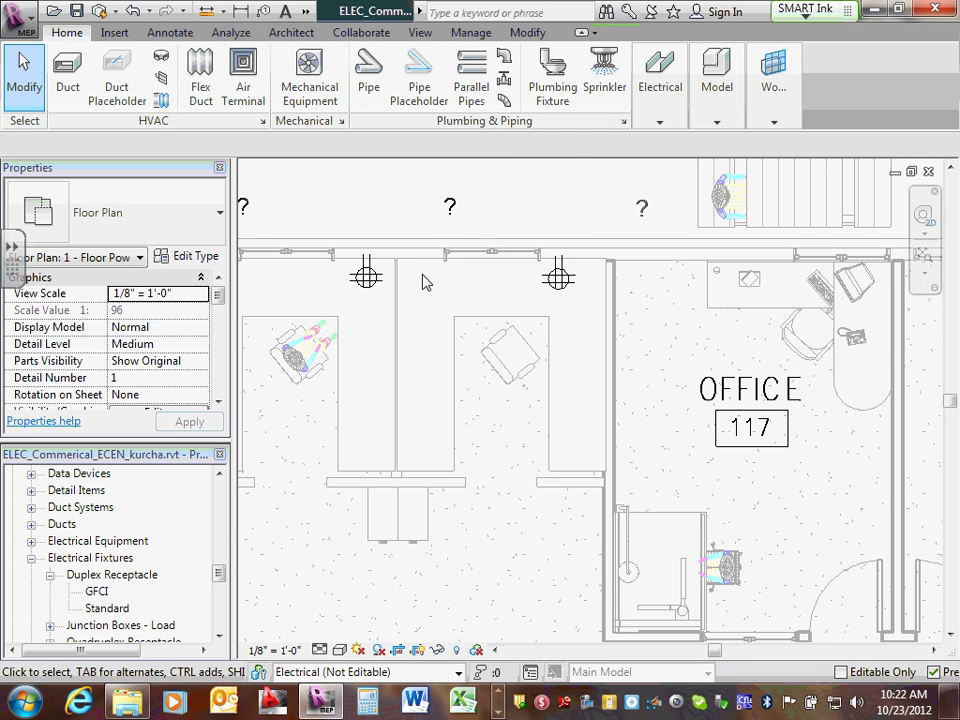
Start placing an electrical fixture device using the Duplex Receptacle type Standard.
scroll(422, 281, "down", 1)
scroll(422, 281, "down", 1)
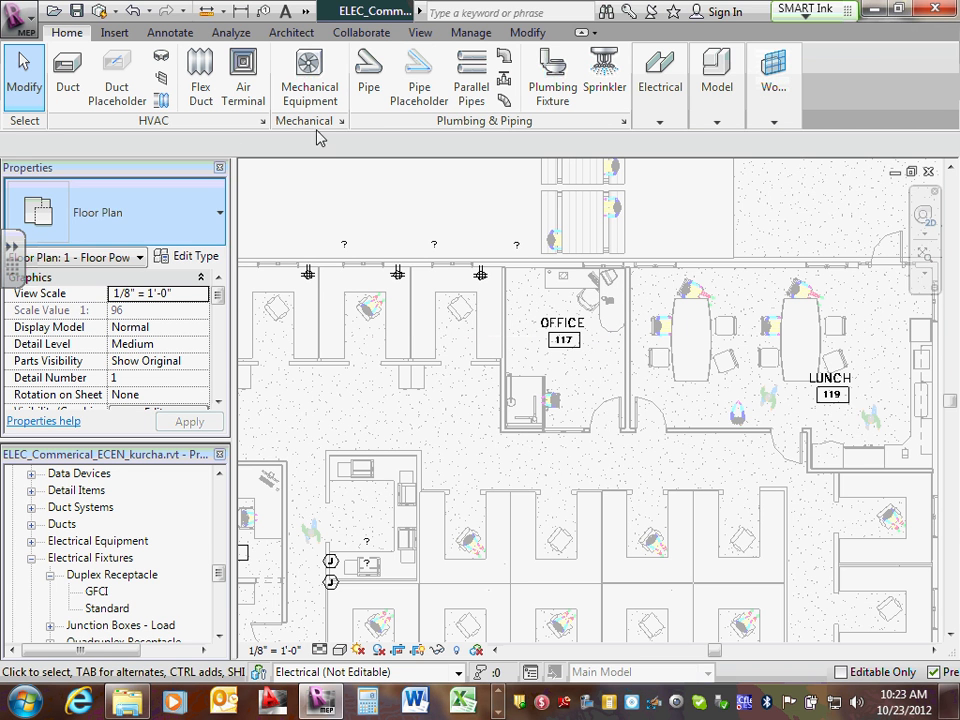
left_click(659, 120)
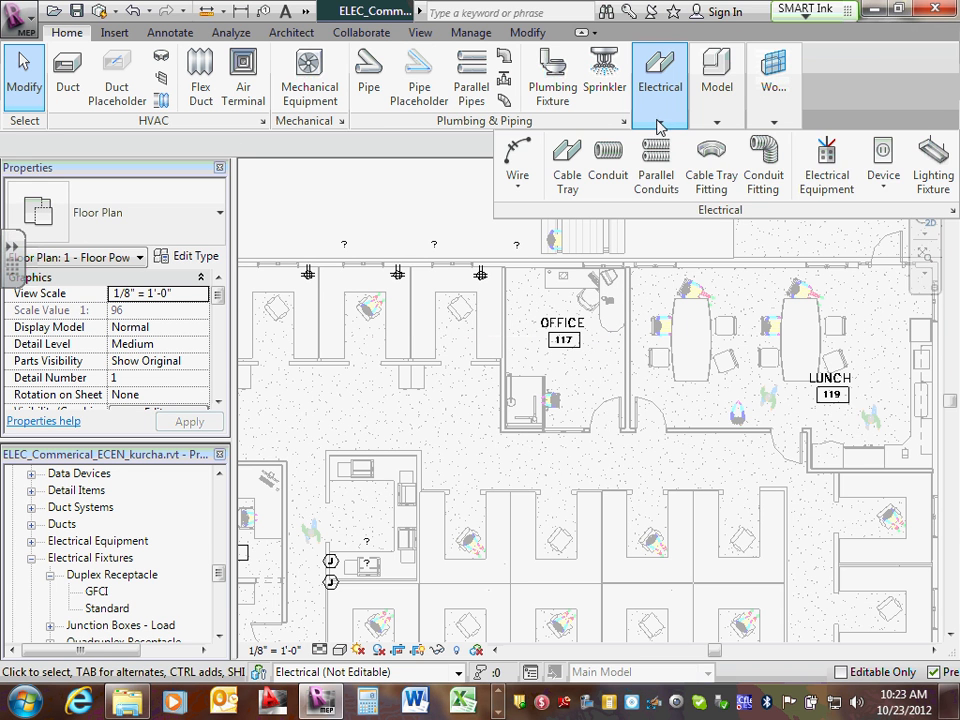
left_click(884, 180)
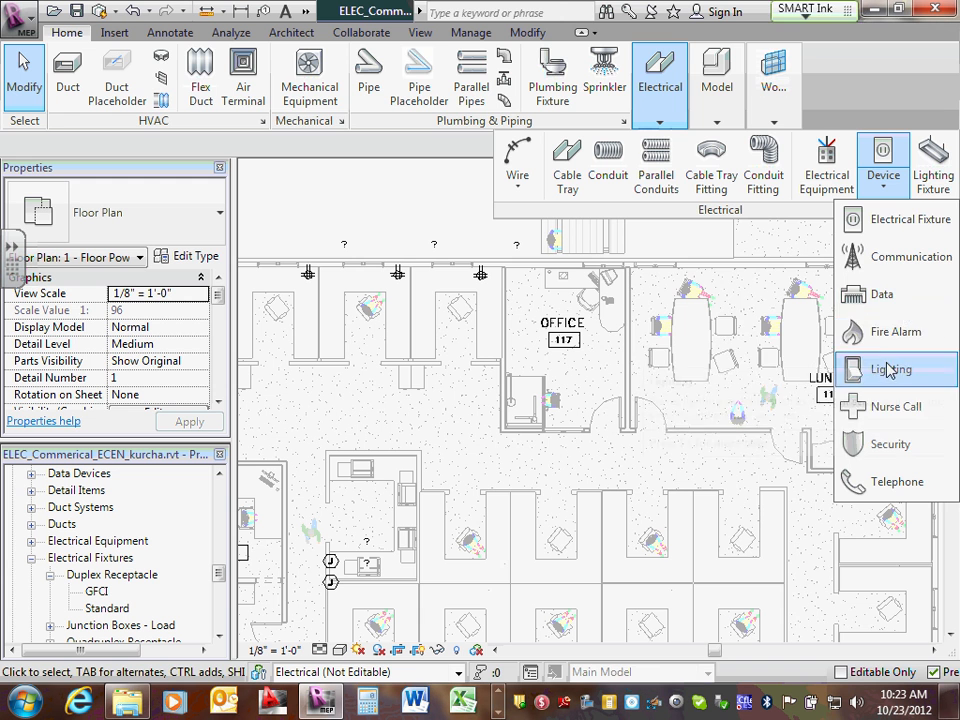
left_click(878, 220)
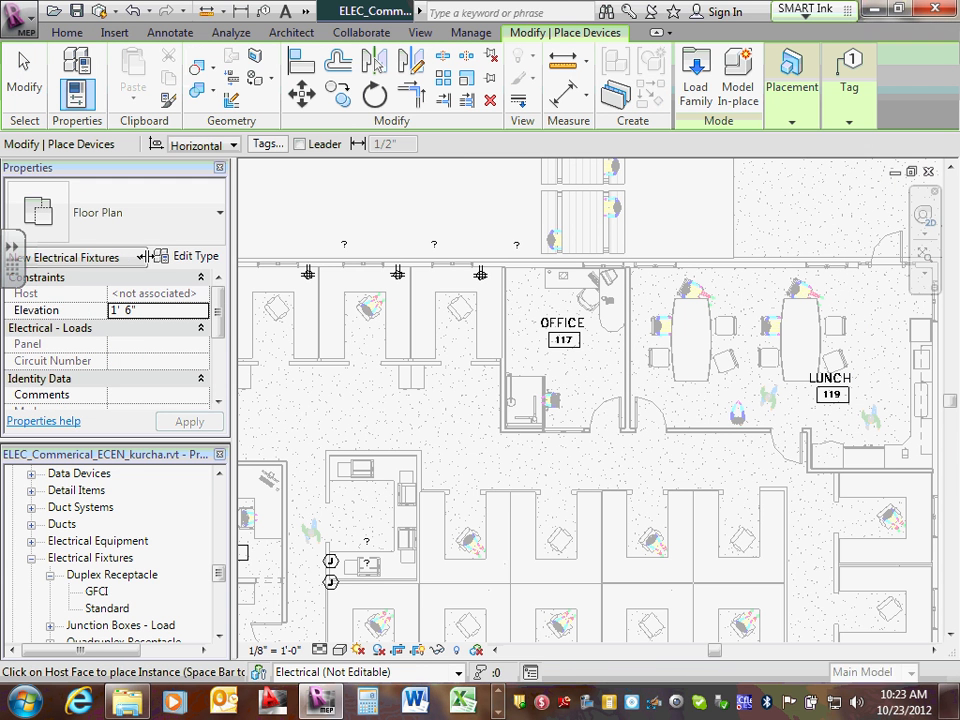
left_click(220, 214)
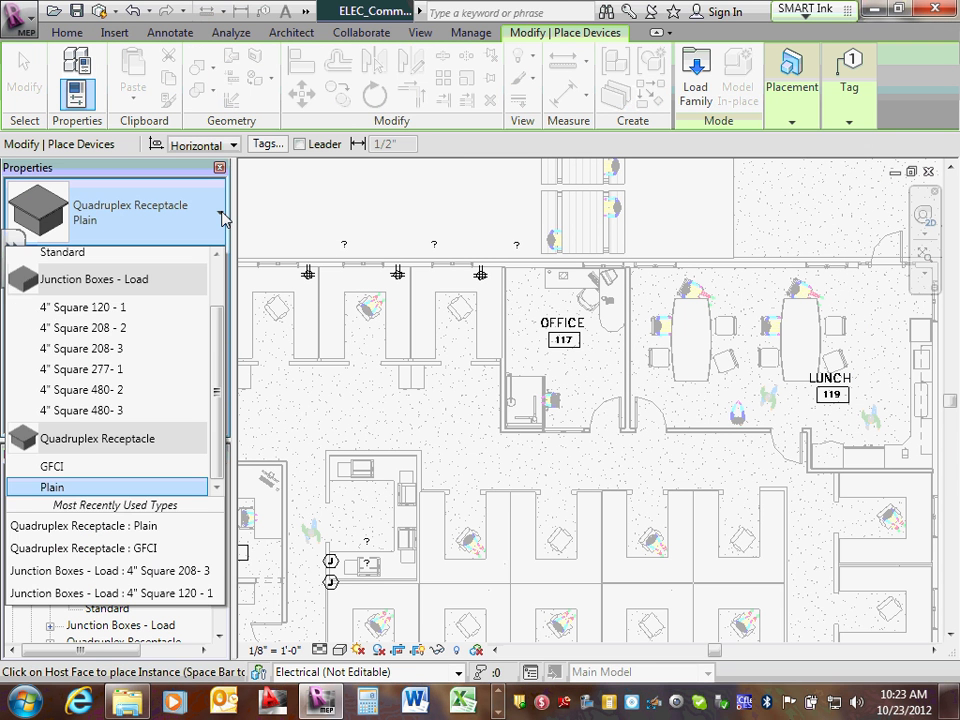
scroll(210, 370, "up", 2)
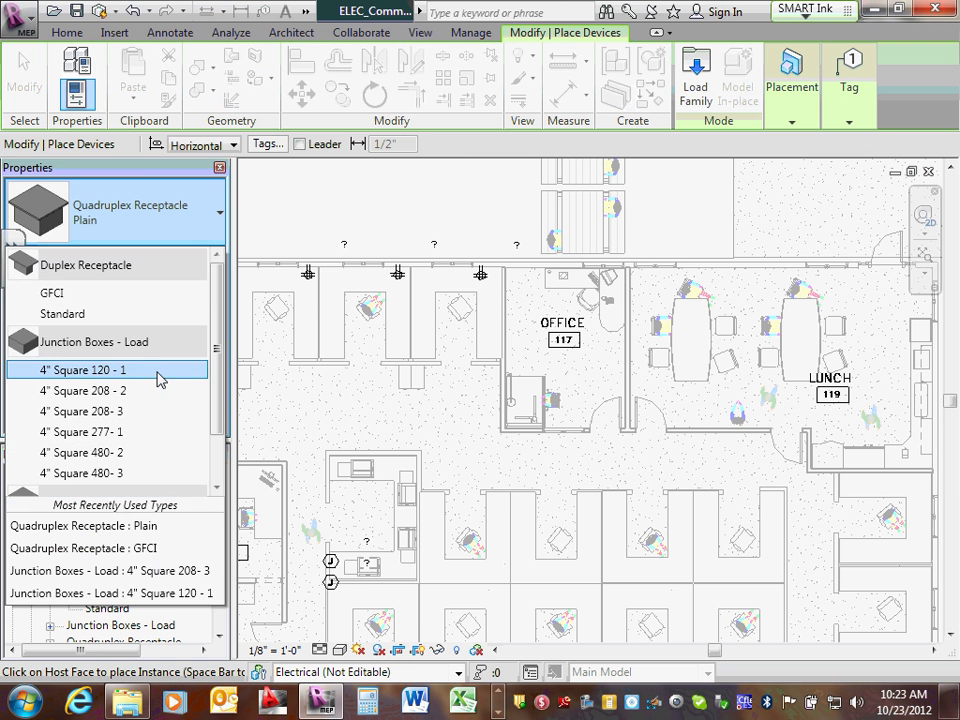
left_click(112, 323)
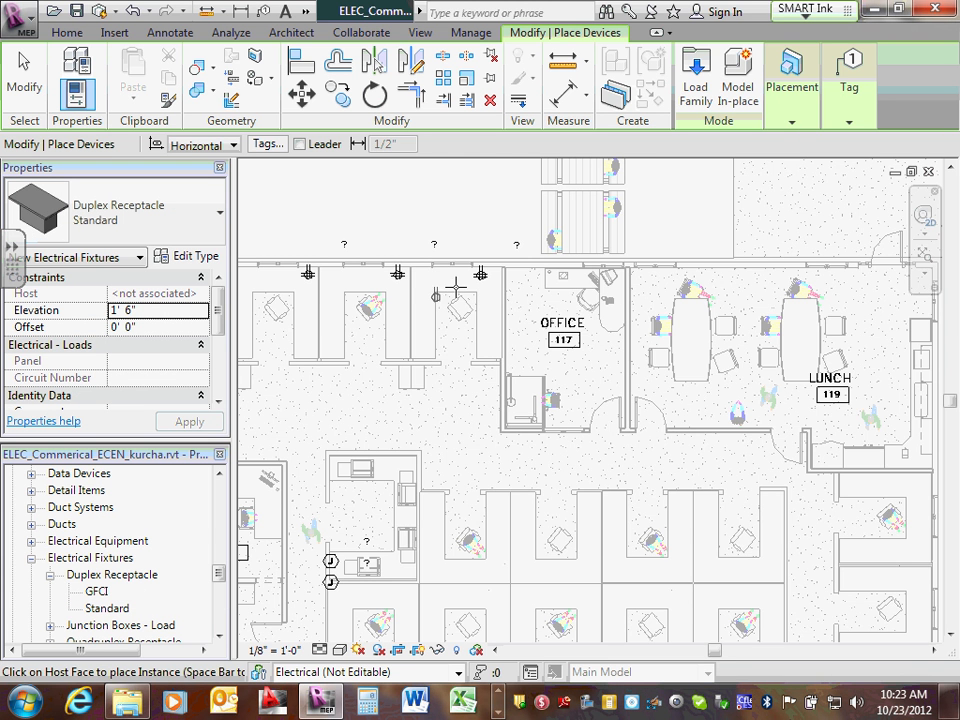
Place three standard duplex receptacles on the north wall, one near the west side of each of the three cubicles.
scroll(456, 287, "up", 4)
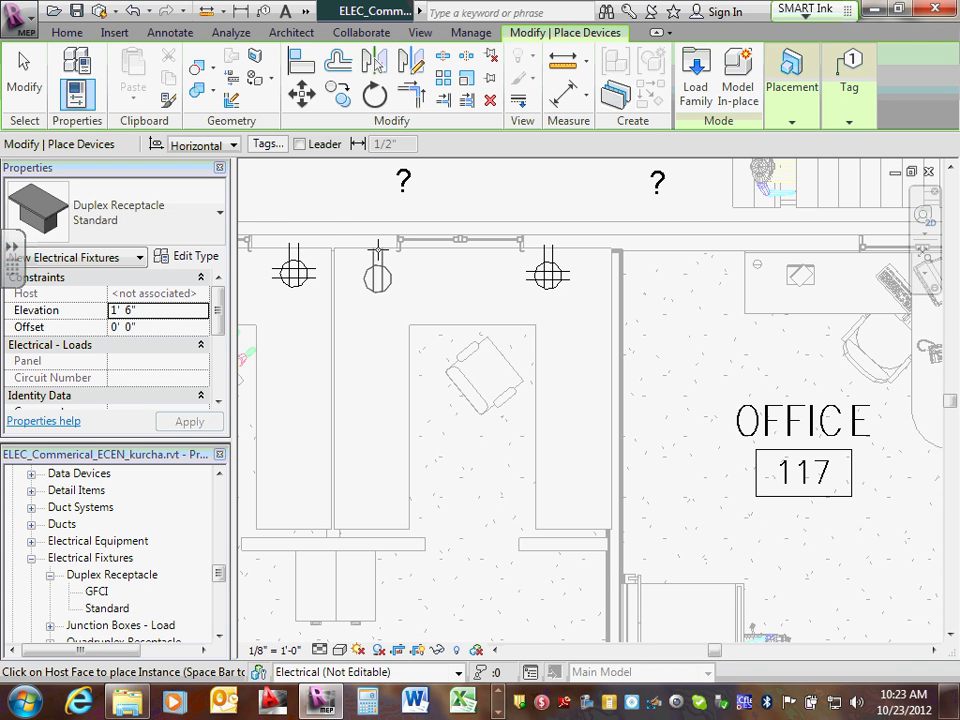
left_click(379, 249)
scroll(352, 255, "down", 4)
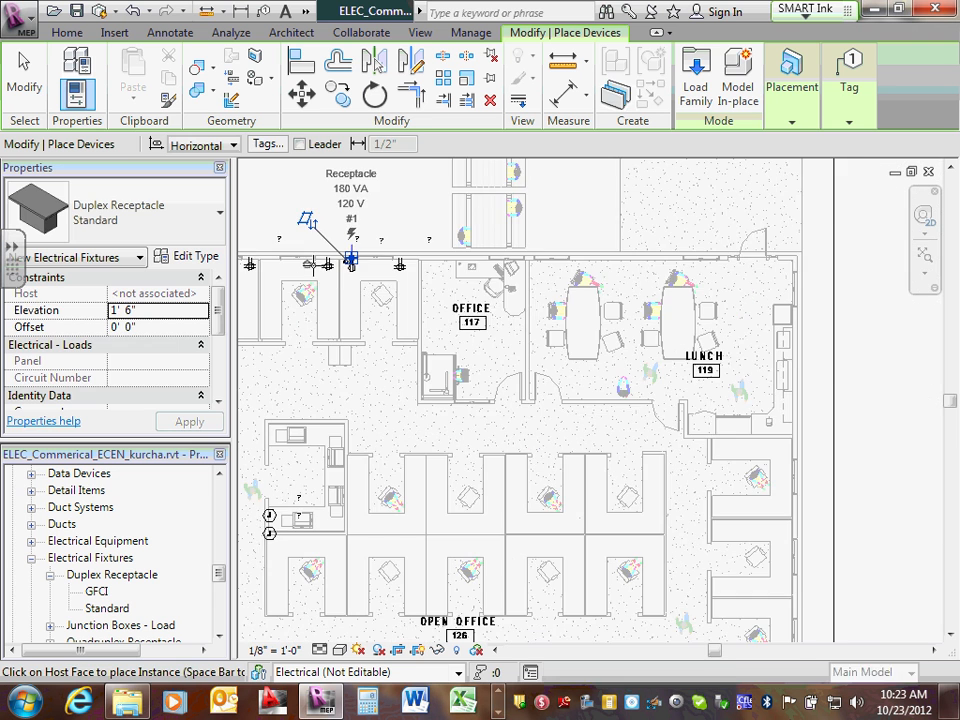
middle_click_drag(350, 258, 529, 289)
scroll(600, 292, "up", 3)
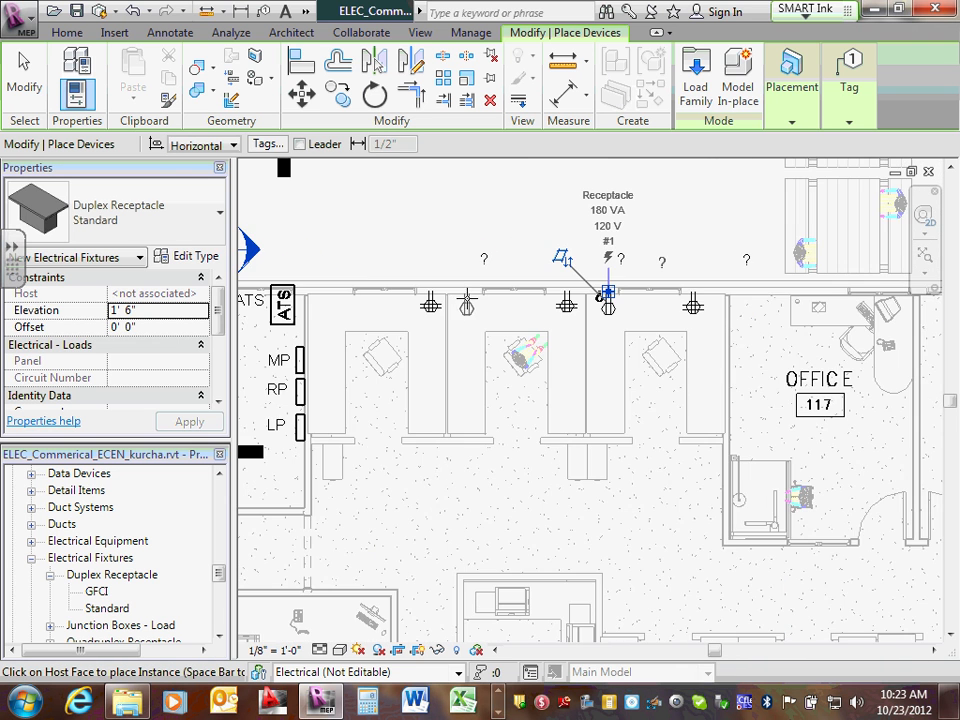
scroll(465, 294, "up", 2)
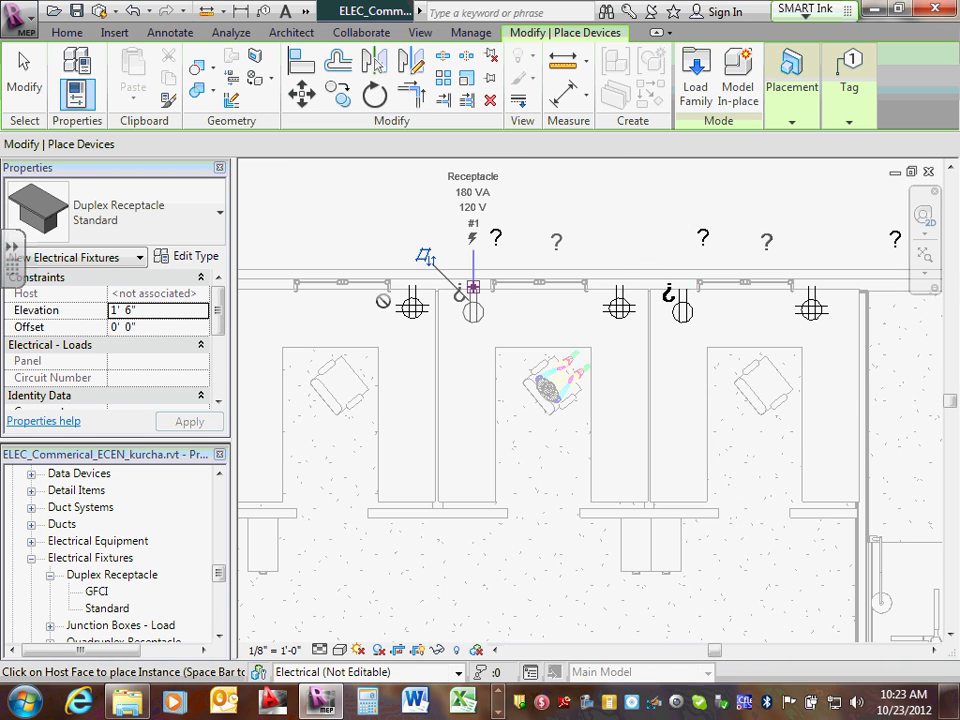
scroll(470, 292, "down", 2)
scroll(433, 294, "up", 2)
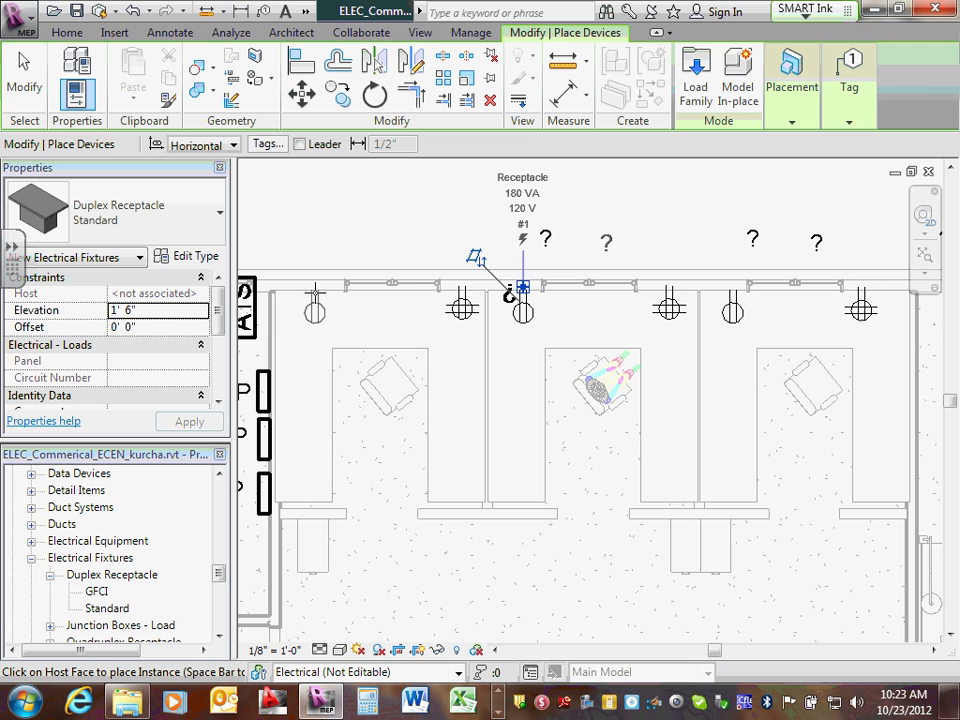
scroll(315, 290, "down", 3)
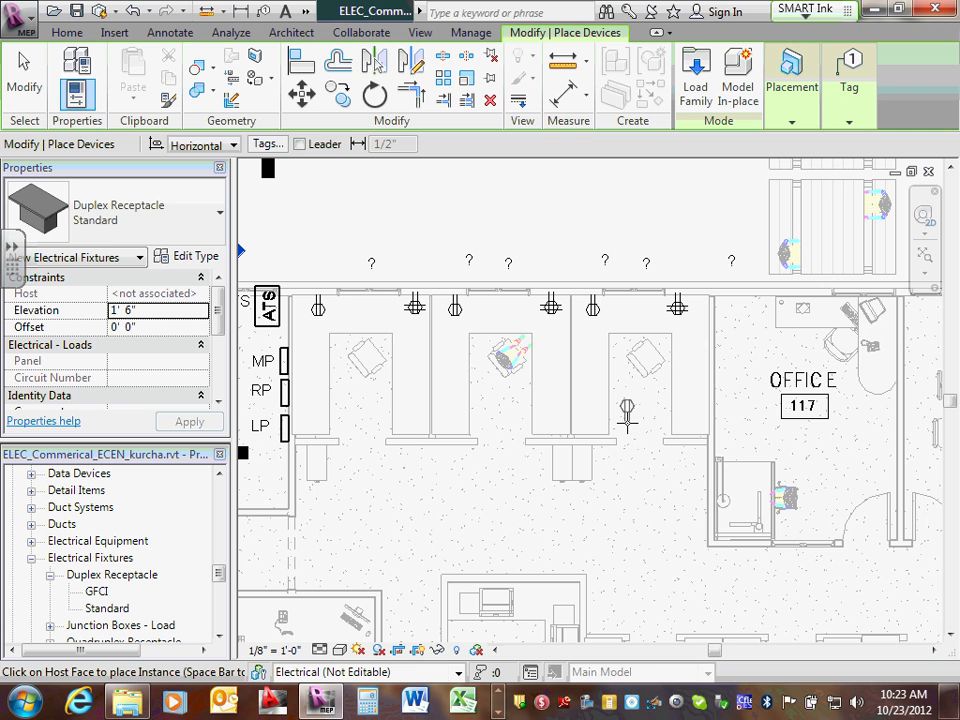
key("Escape")
key("Escape")
Review the receptacle layout in the north wall cubicles and its surroundings, including the adjacent Elec./Mech. room panels.
scroll(650, 380, "down", 2)
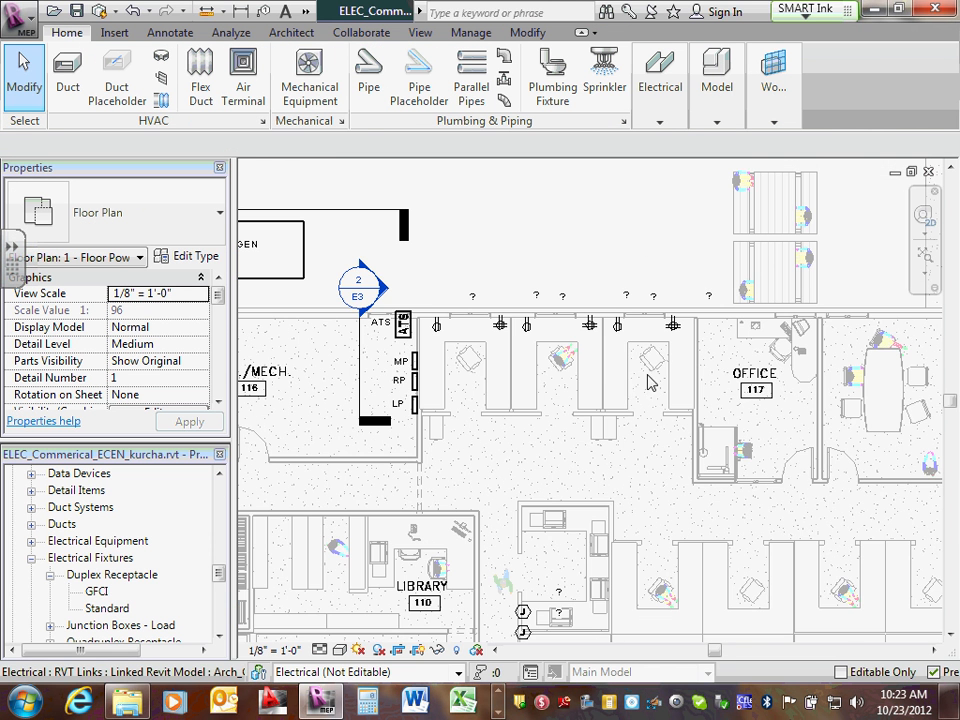
scroll(594, 322, "up", 4)
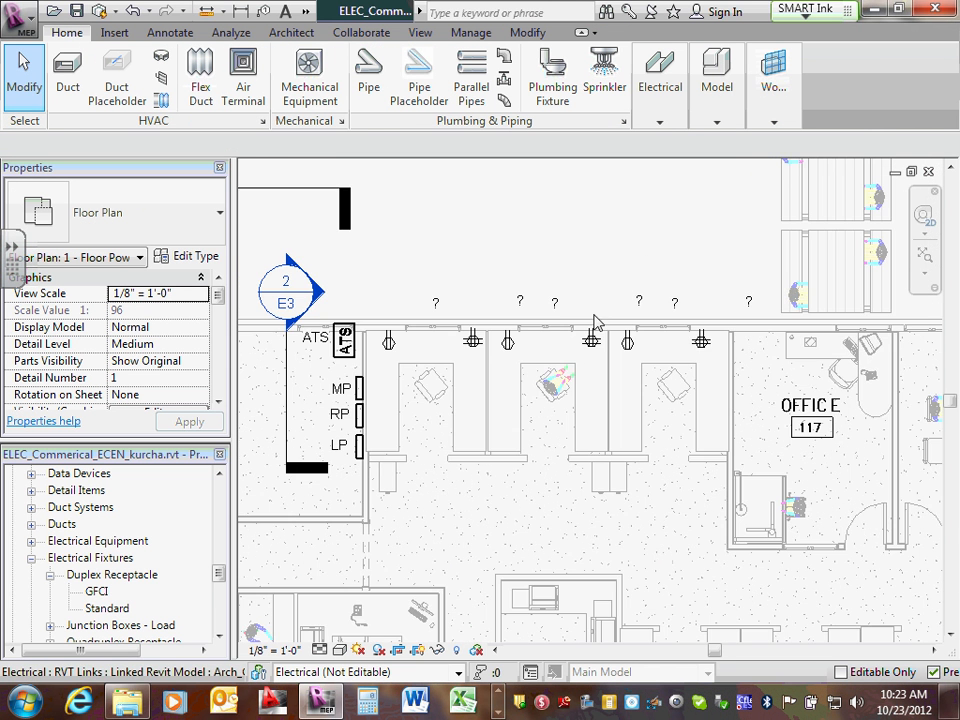
key("Tab")
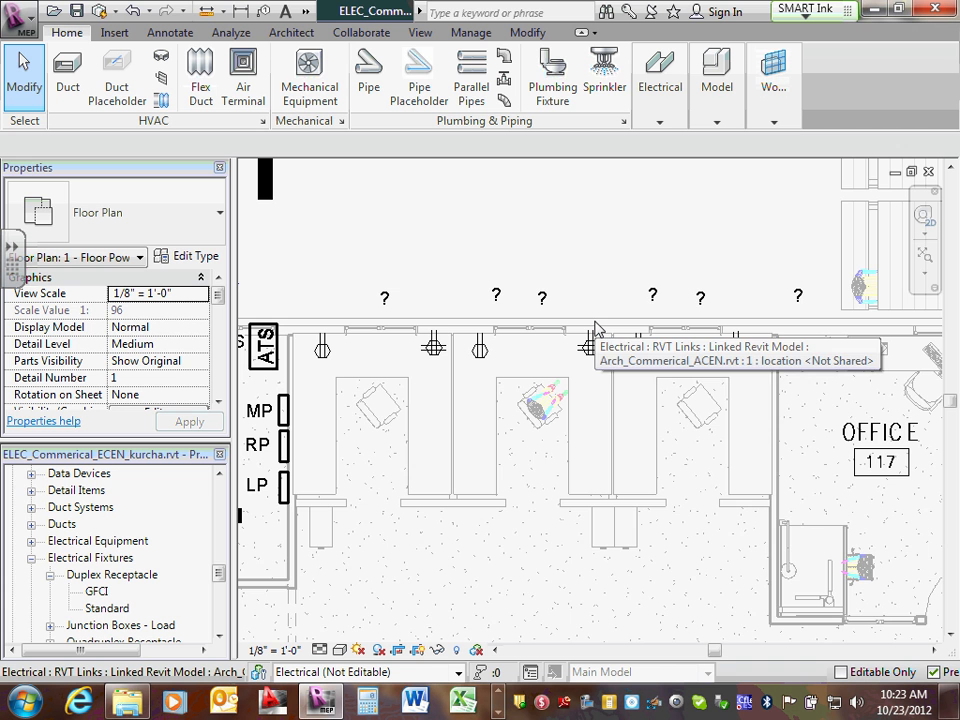
scroll(594, 322, "up", 2)
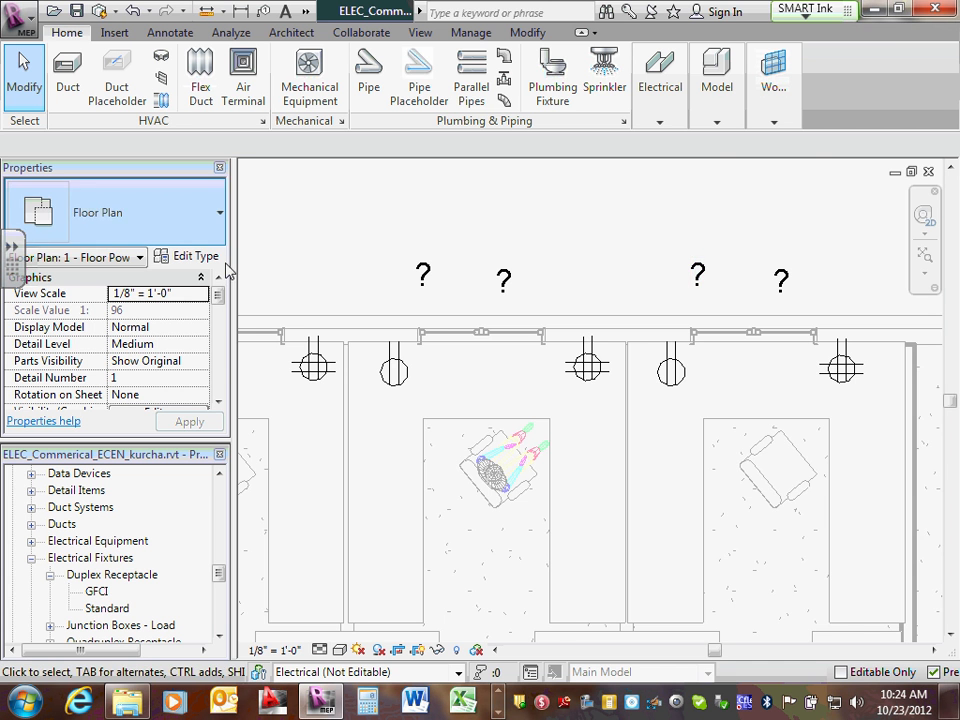
scroll(452, 381, "down", 5)
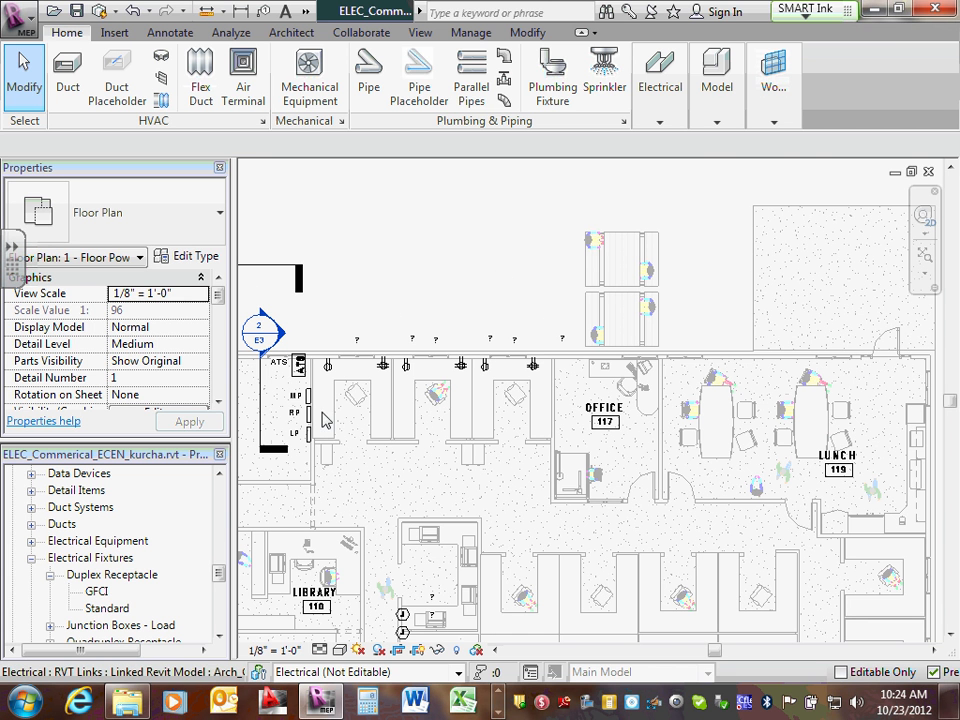
middle_click_drag(524, 425, 618, 418)
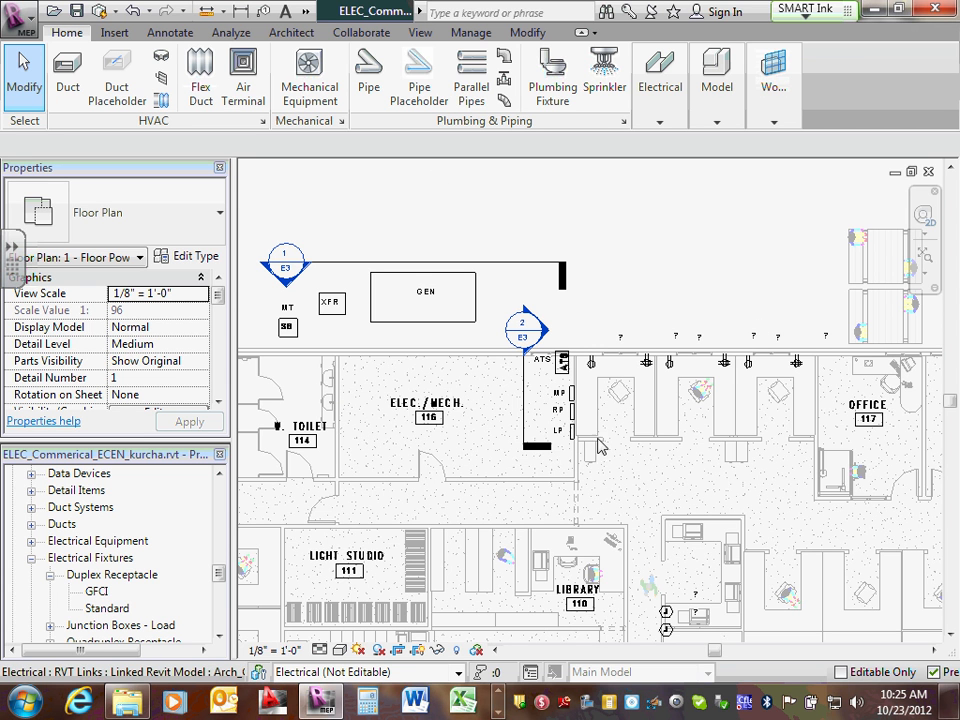
scroll(803, 403, "down", 2)
scroll(799, 399, "up", 4)
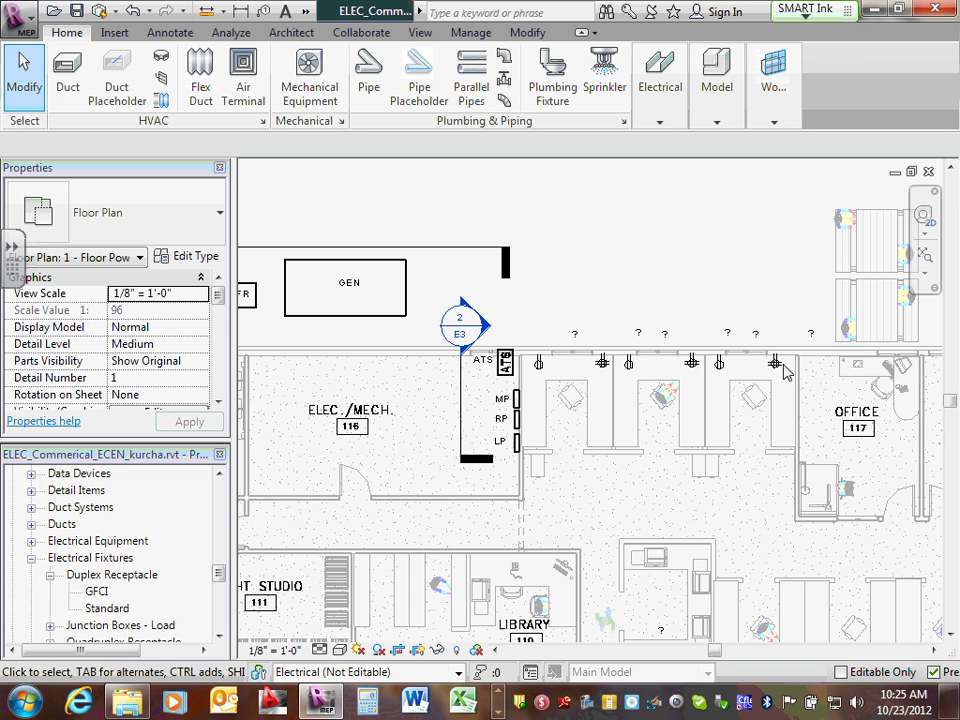
scroll(650, 548, "down", 2)
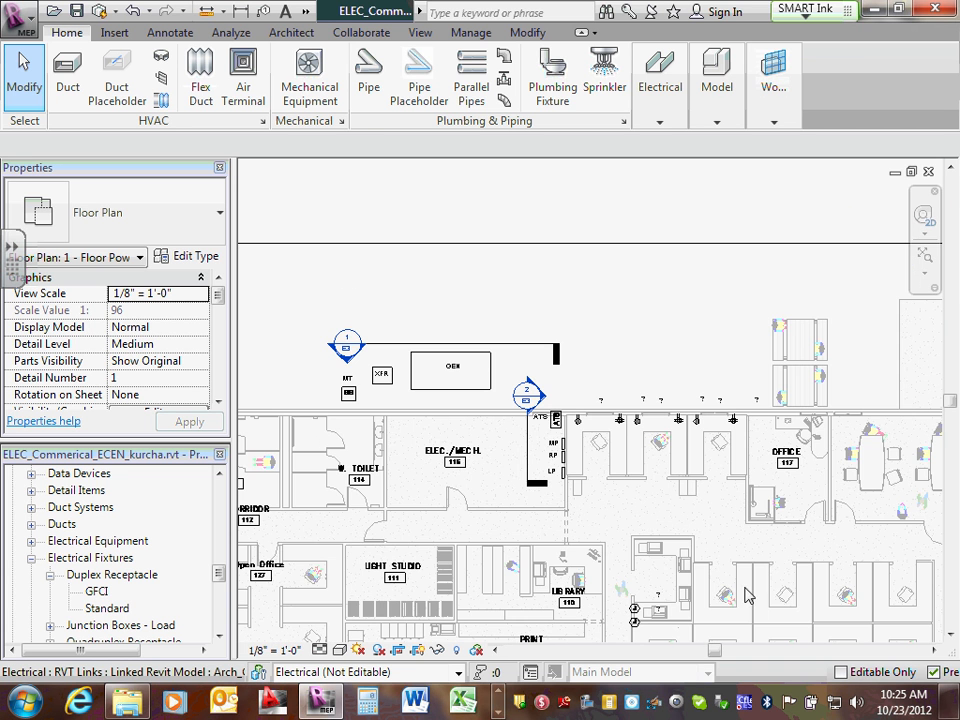
Inspect the standard duplex receptacle on the north wall of Receiving 120.
middle_click_drag(722, 590, 689, 404)
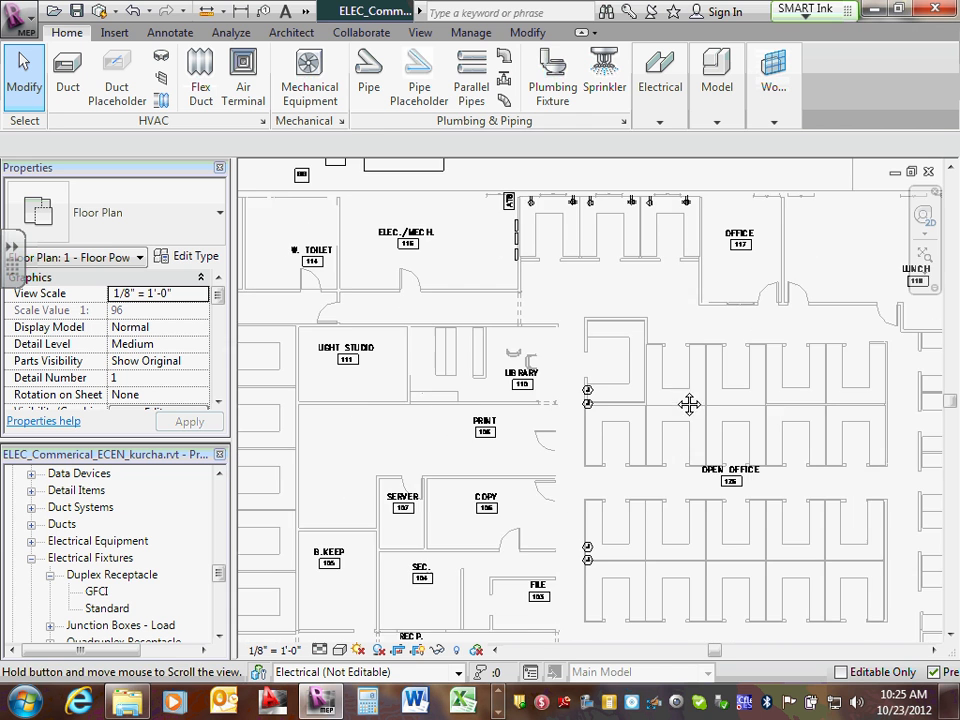
scroll(786, 583, "down", 1)
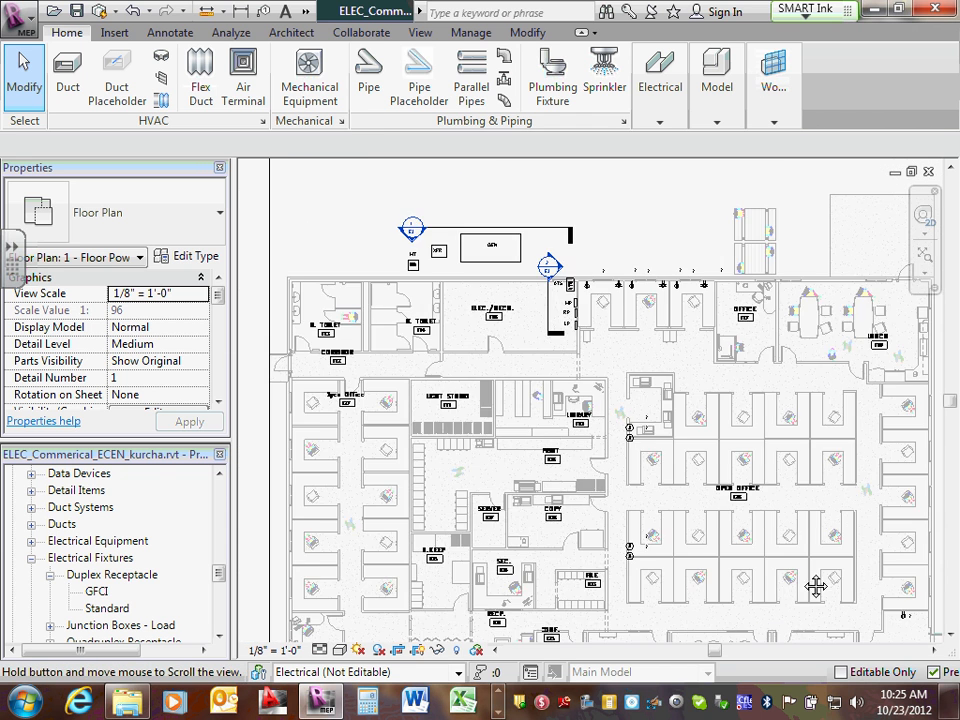
middle_click_drag(816, 587, 754, 444)
scroll(754, 531, "up", 3)
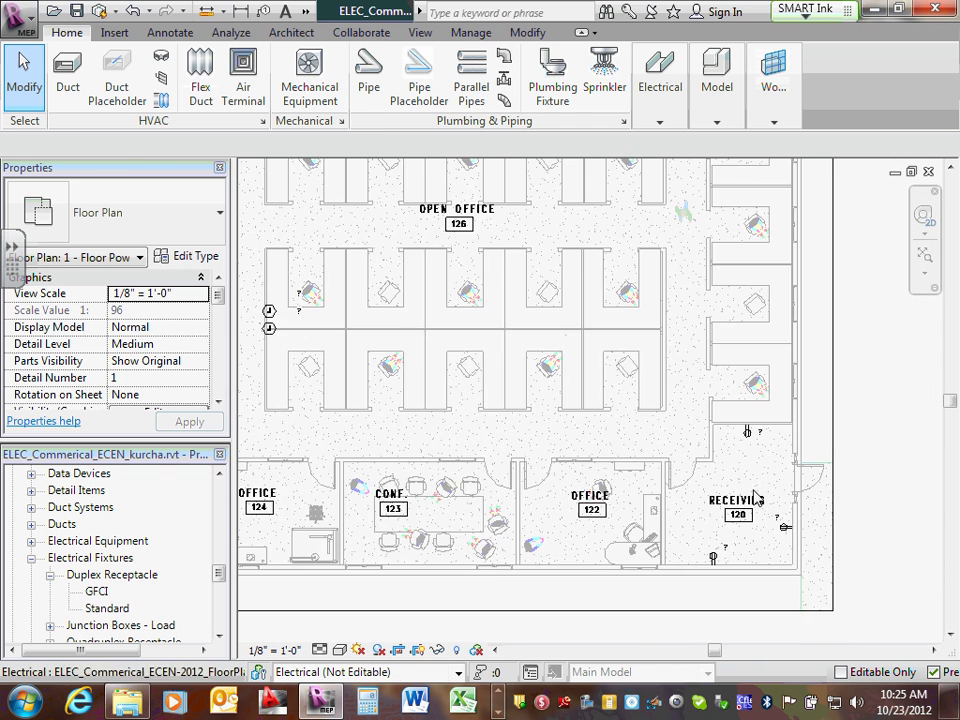
scroll(755, 490, "up", 2)
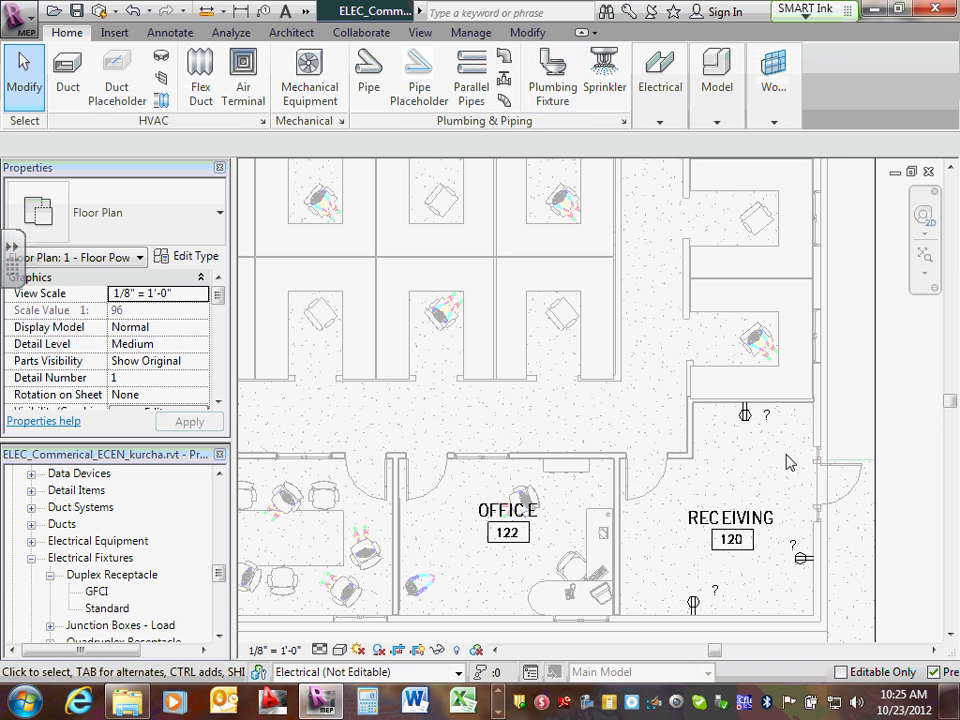
left_click(745, 416)
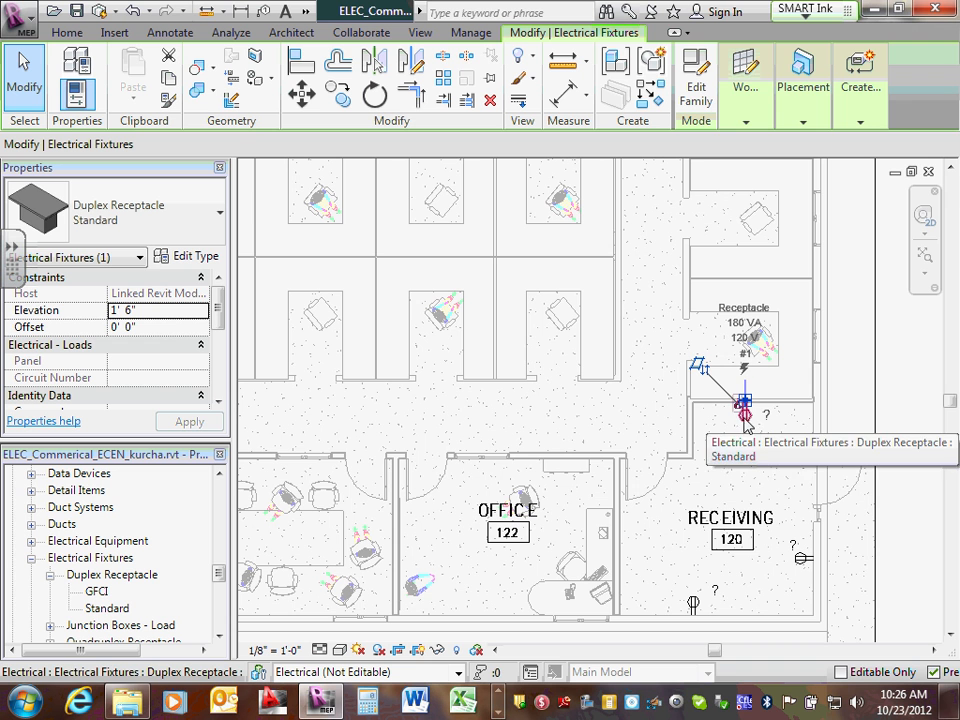
mouse_move(735, 115)
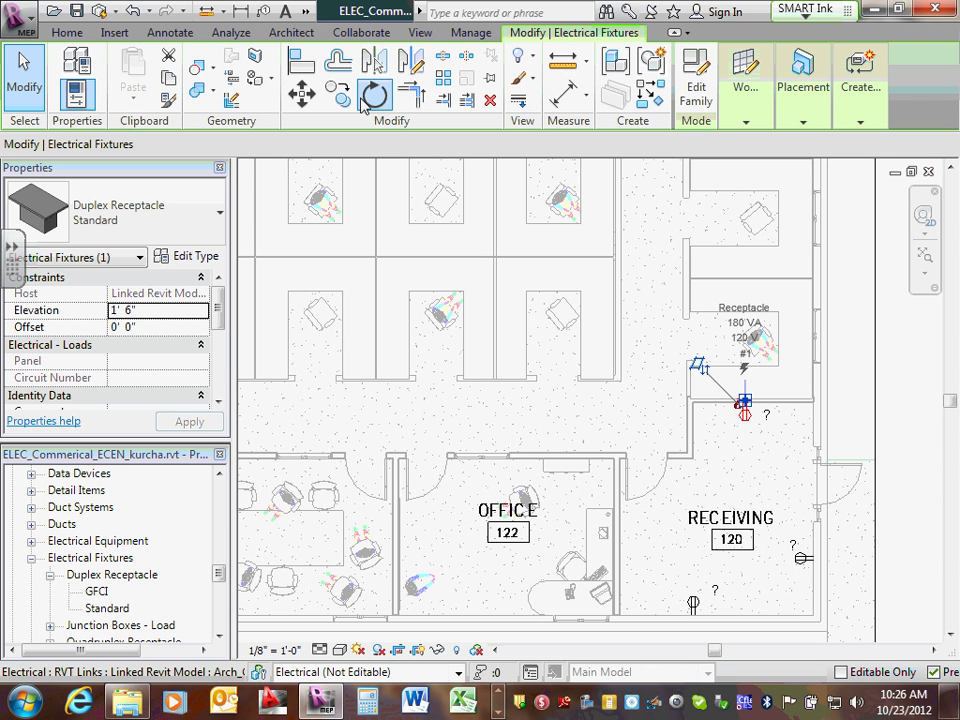
left_click(601, 247)
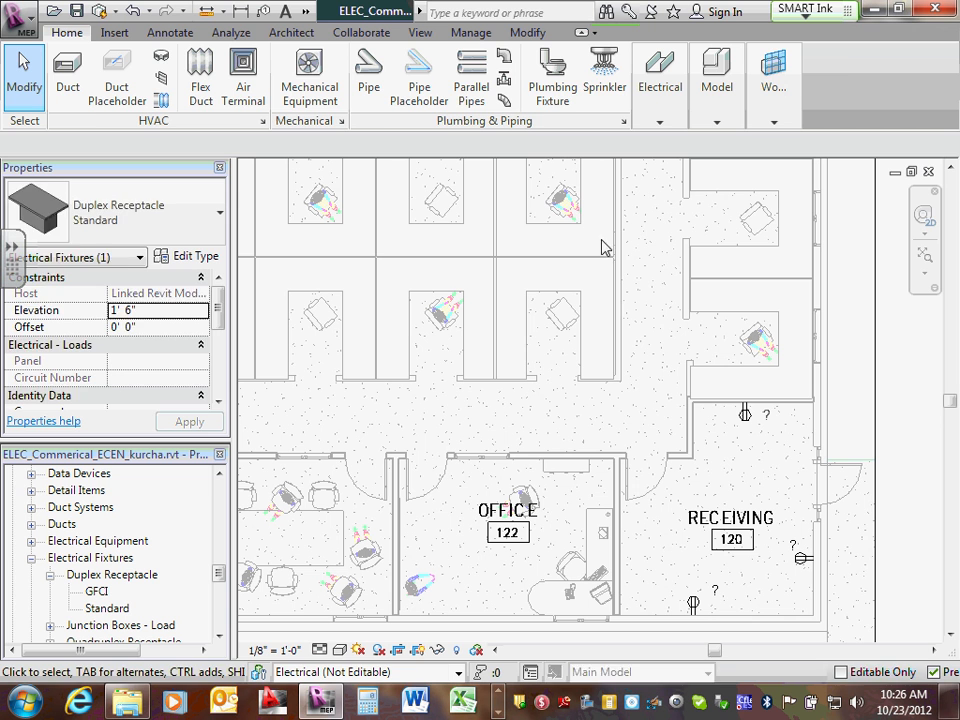
left_click(745, 408)
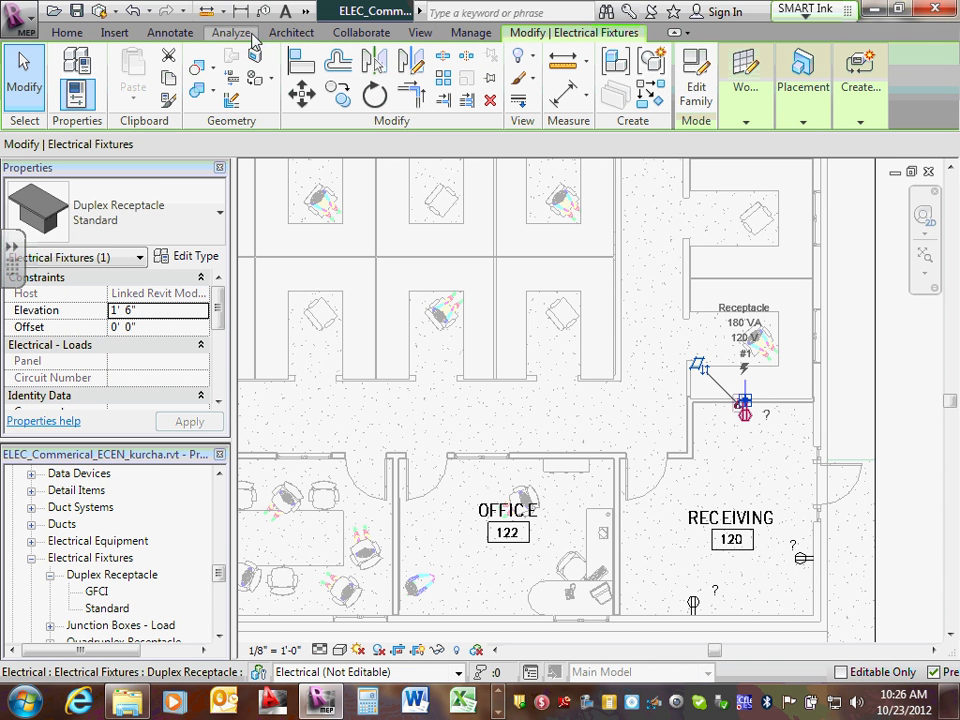
left_click(465, 33)
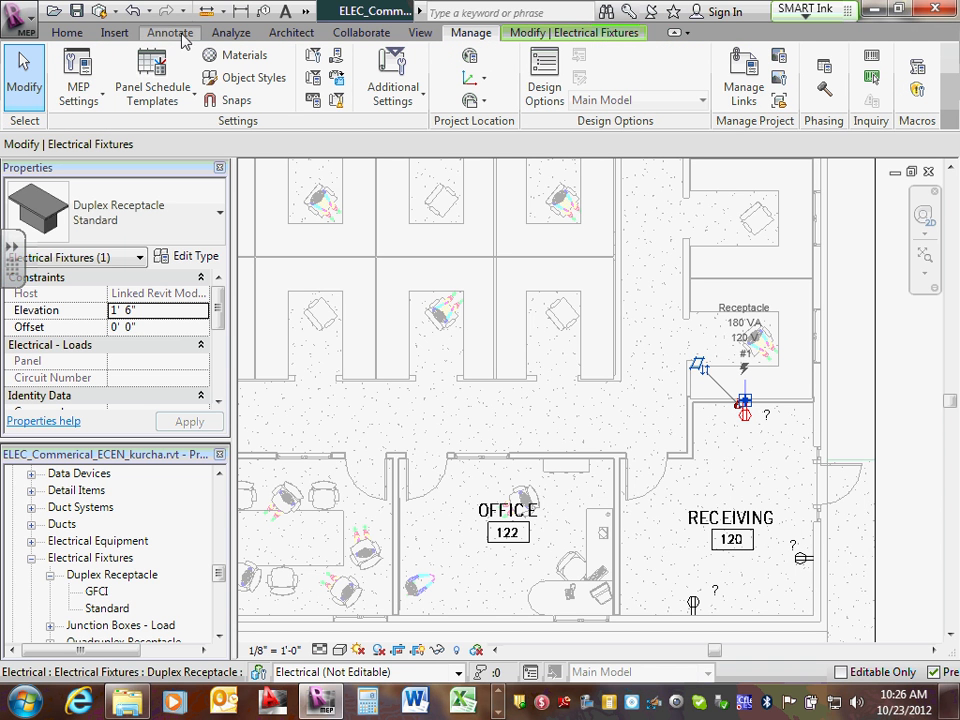
left_click(350, 35)
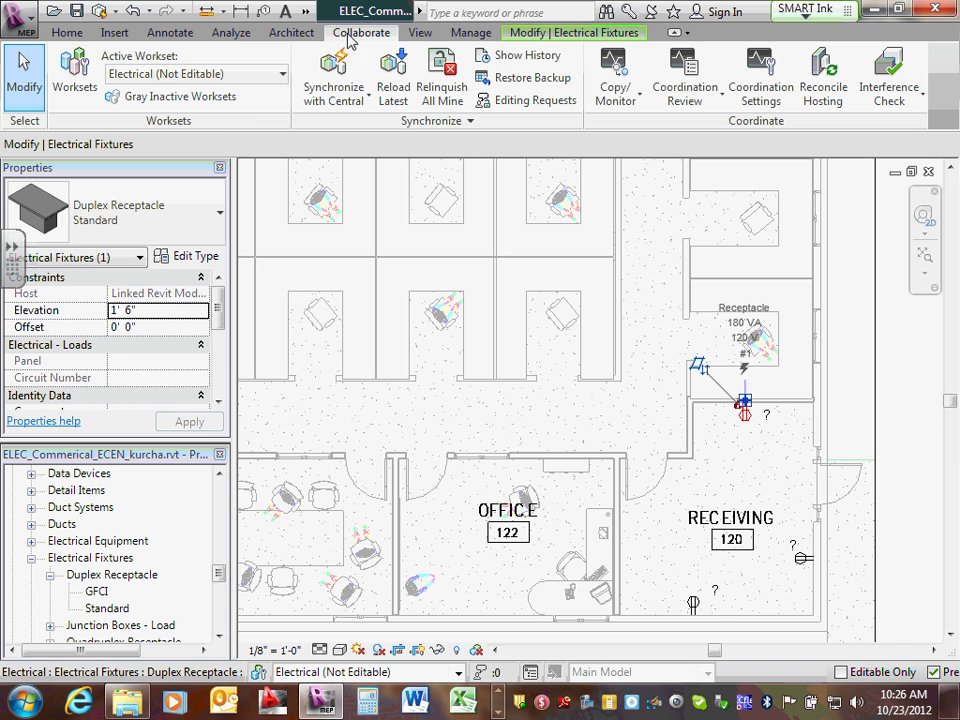
key("Escape")
Create a power circuit for the duplex receptacle on the north wall of Receiving 120.
left_click(745, 414)
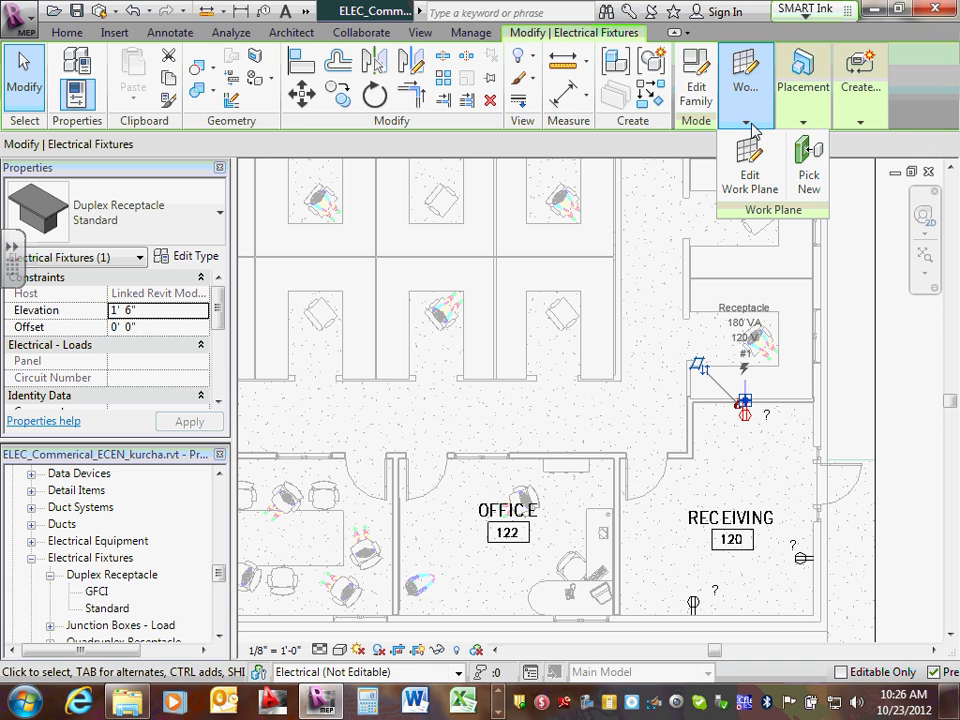
mouse_move(862, 128)
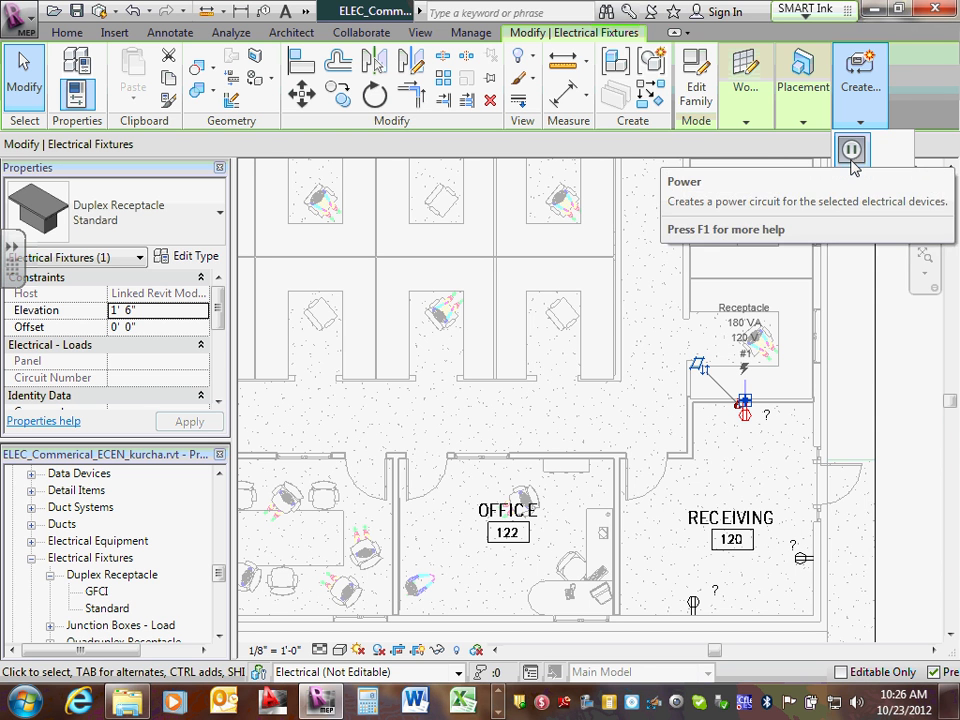
left_click(852, 160)
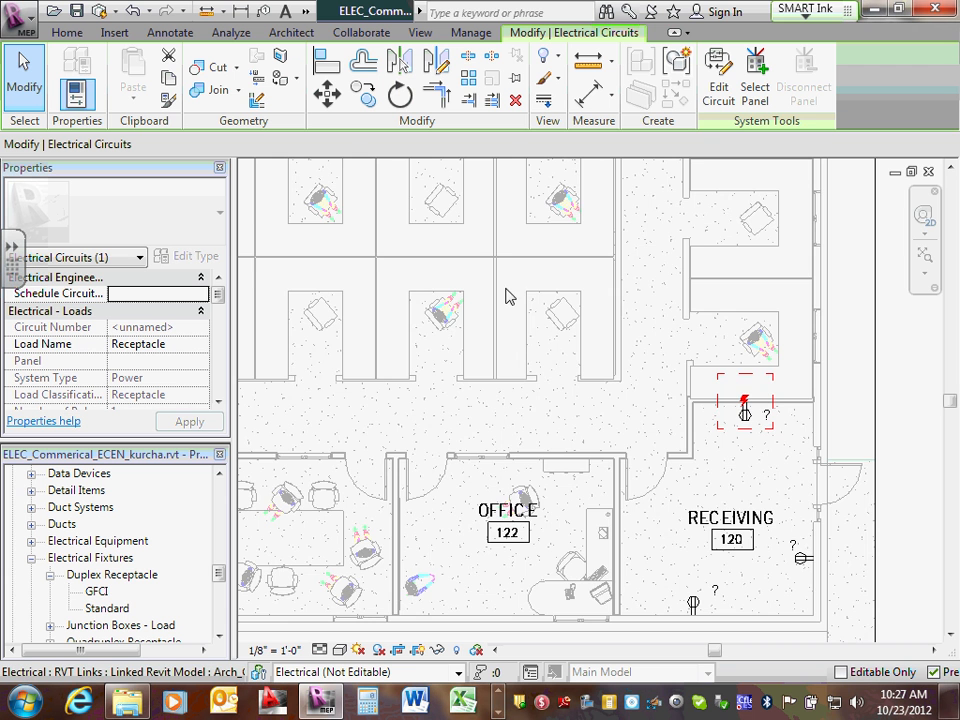
scroll(505, 296, "down", 2)
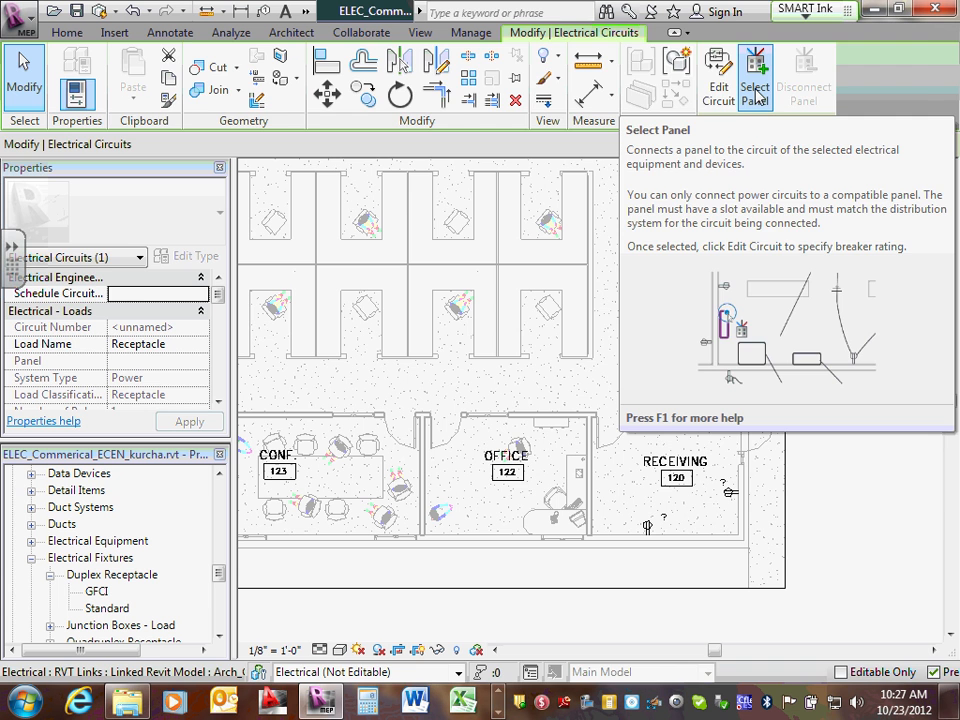
left_click(722, 510)
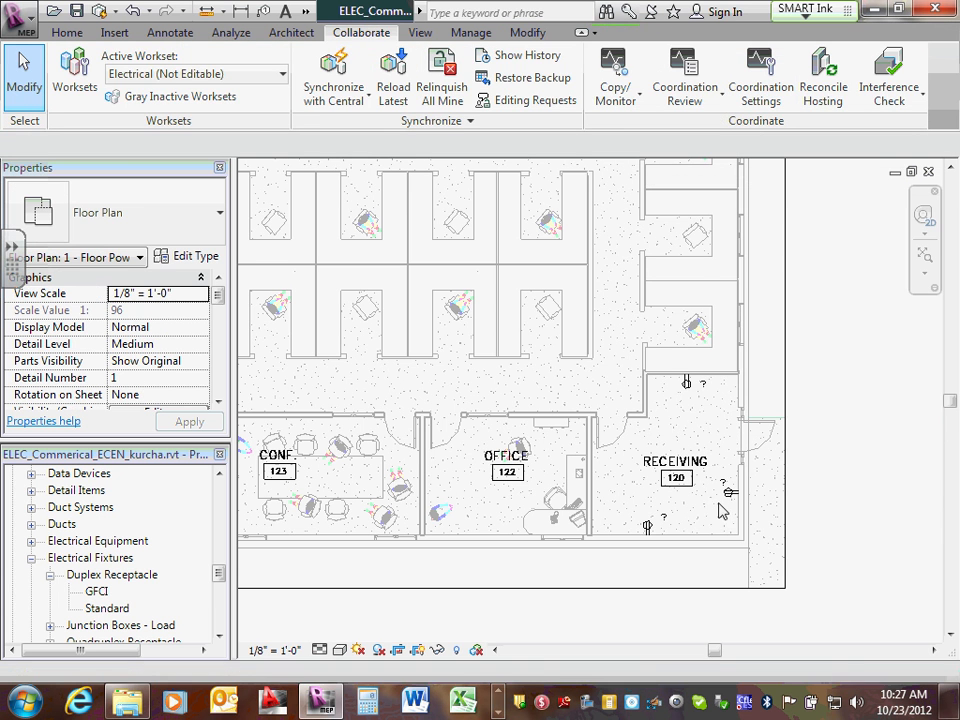
Display the electrical circuit of the duplex receptacle on the north wall of Receiving 120.
left_click(686, 385)
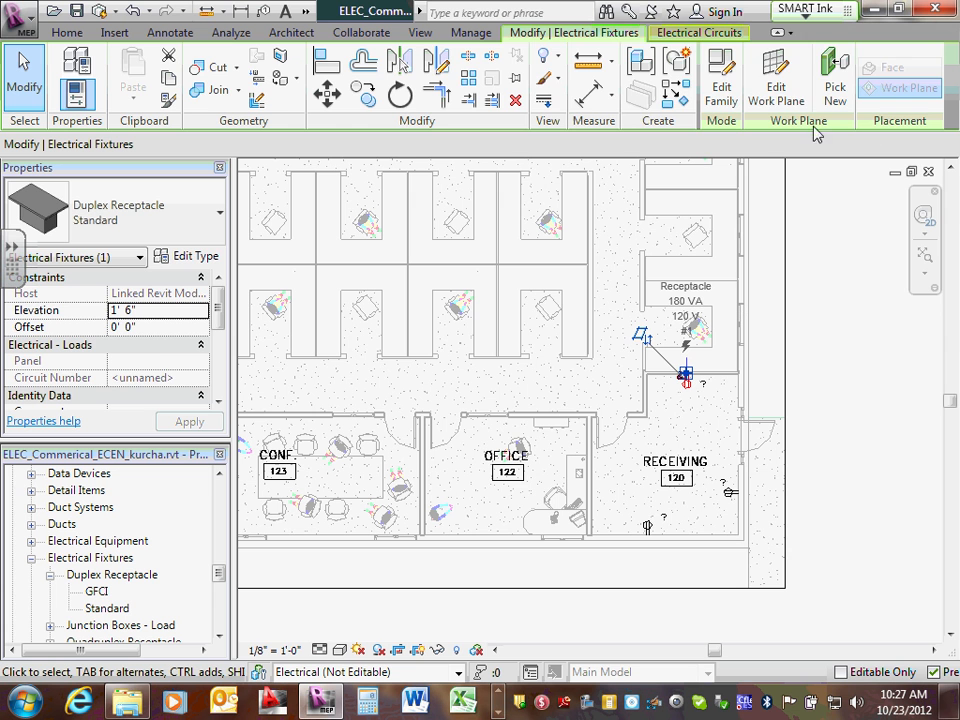
left_click(719, 36)
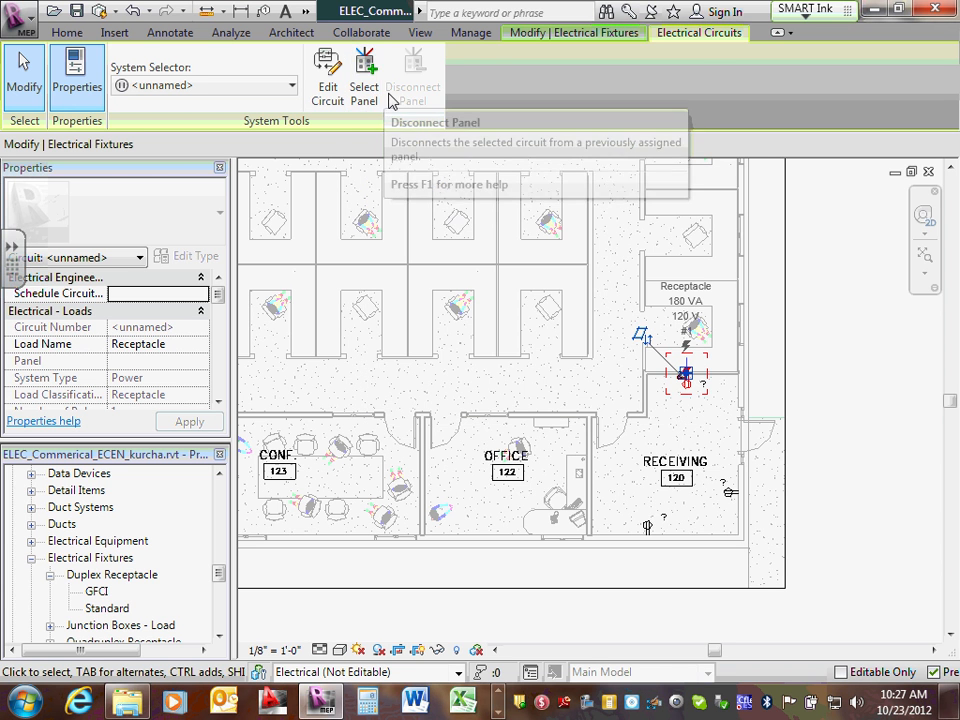
left_click(497, 696)
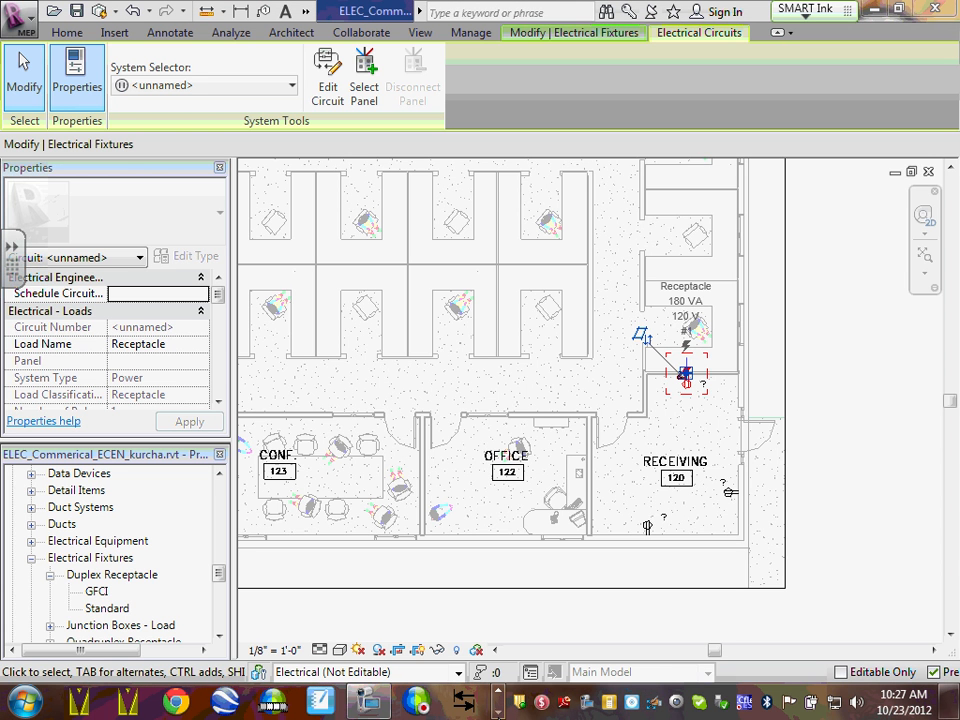
left_click(498, 712)
left_click(365, 706)
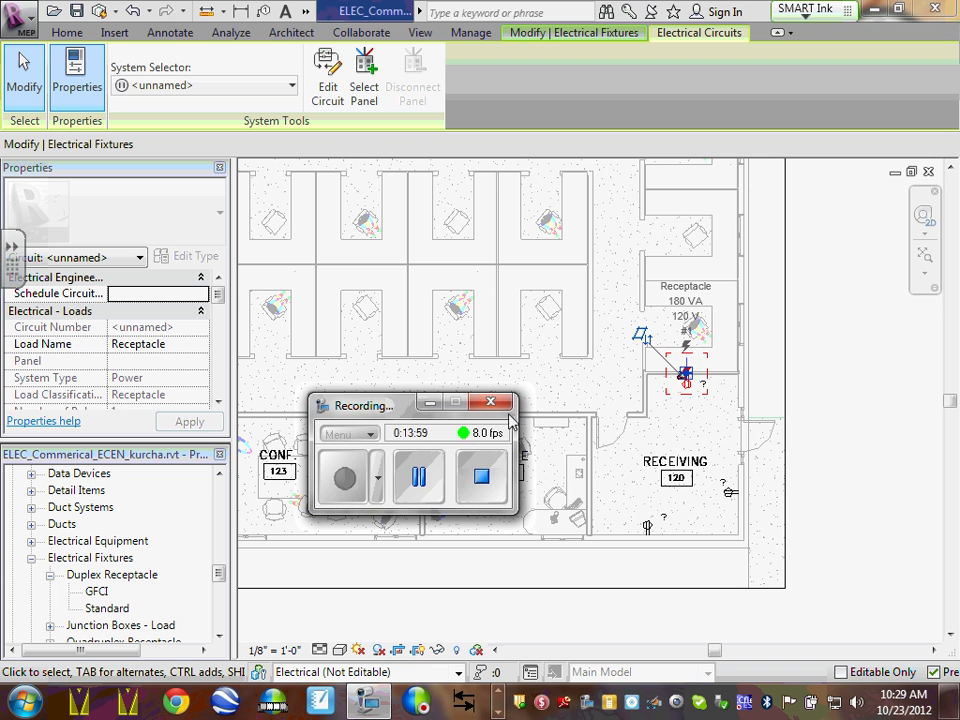
left_click(430, 402)
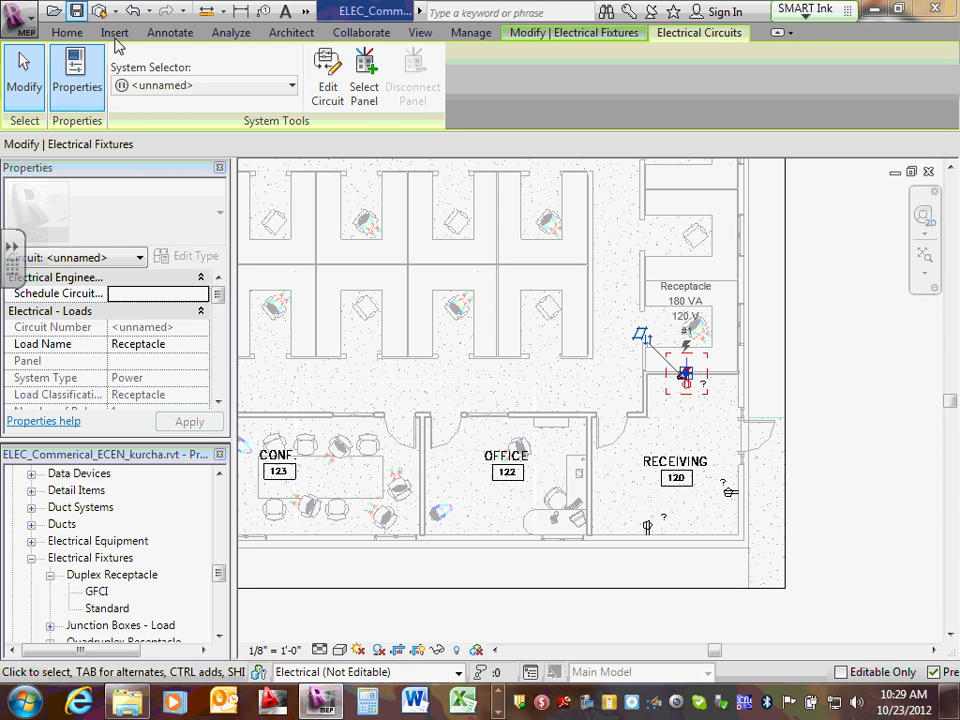
Try to assign a panel to the circuit of Receiving 120's north wall receptacle.
left_click(366, 80)
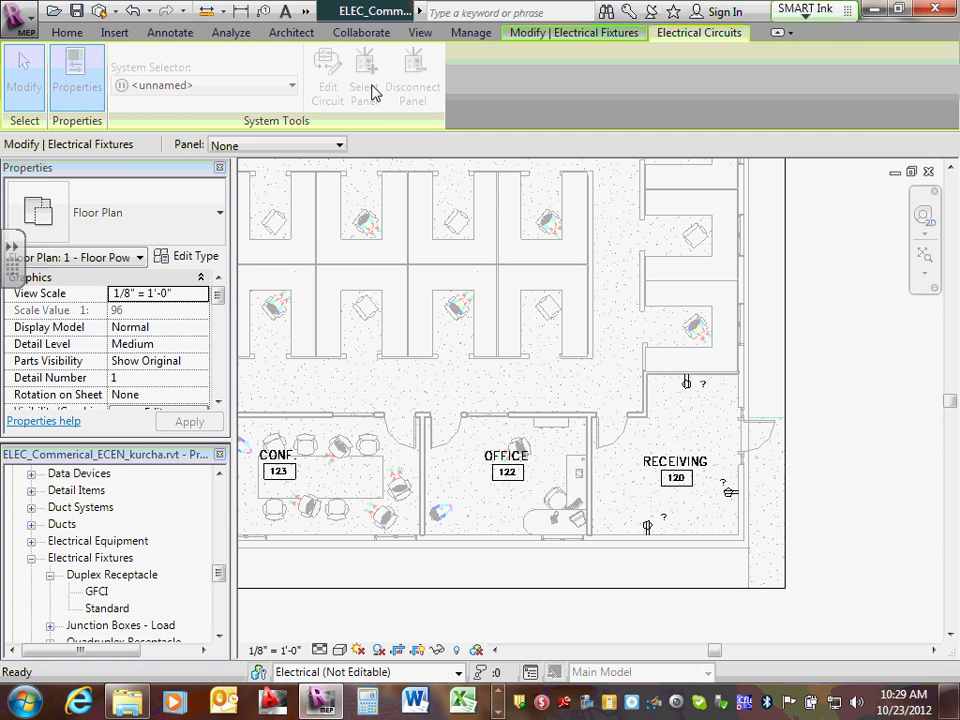
left_click(338, 145)
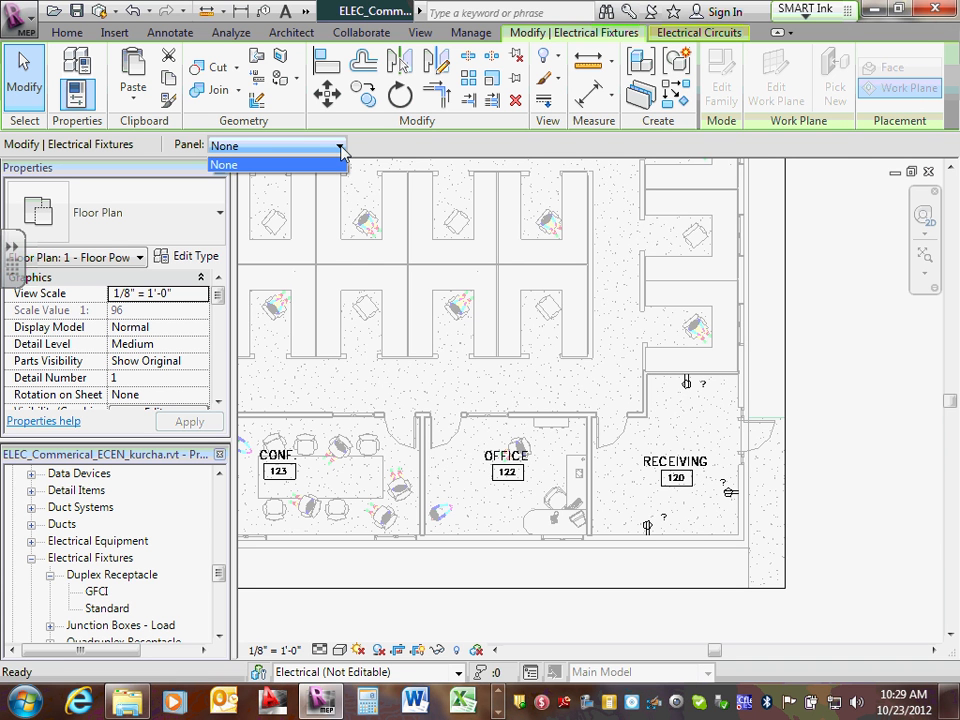
left_click(341, 151)
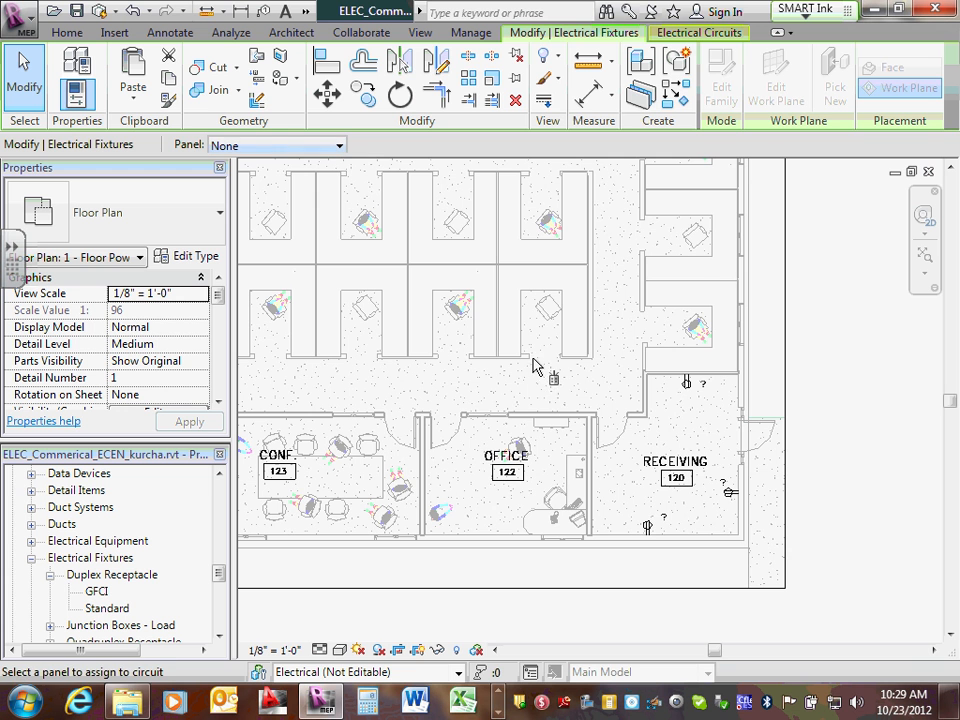
key("Escape")
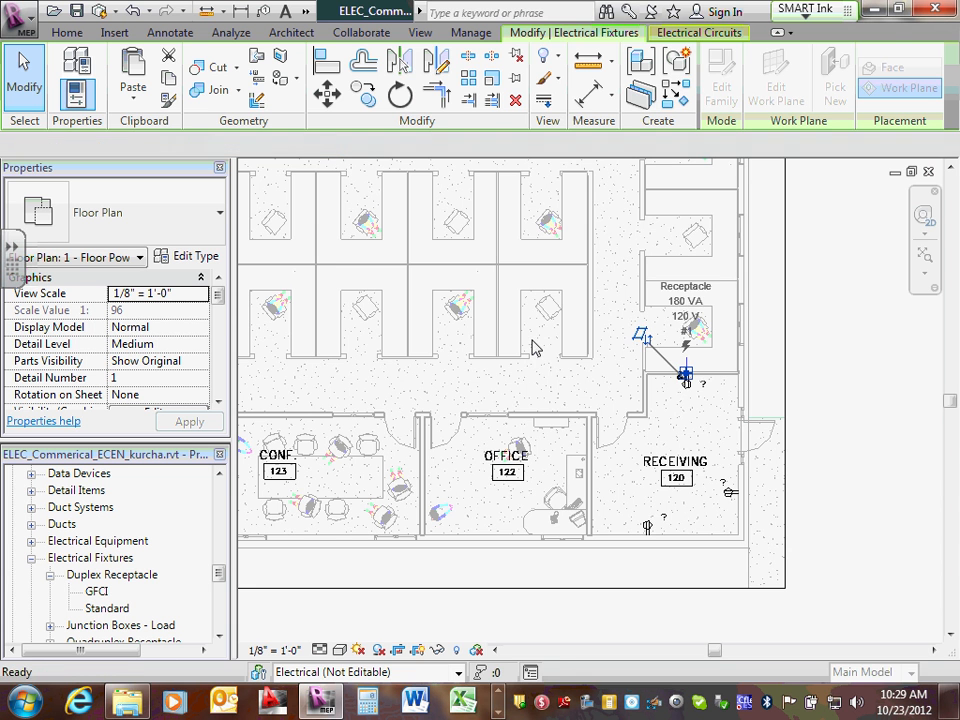
key("Escape")
Pin the linked architectural model Arch_Commerical_ACEN.rvt in place and unpin it again.
scroll(528, 338, "down", 2)
scroll(529, 336, "down", 2)
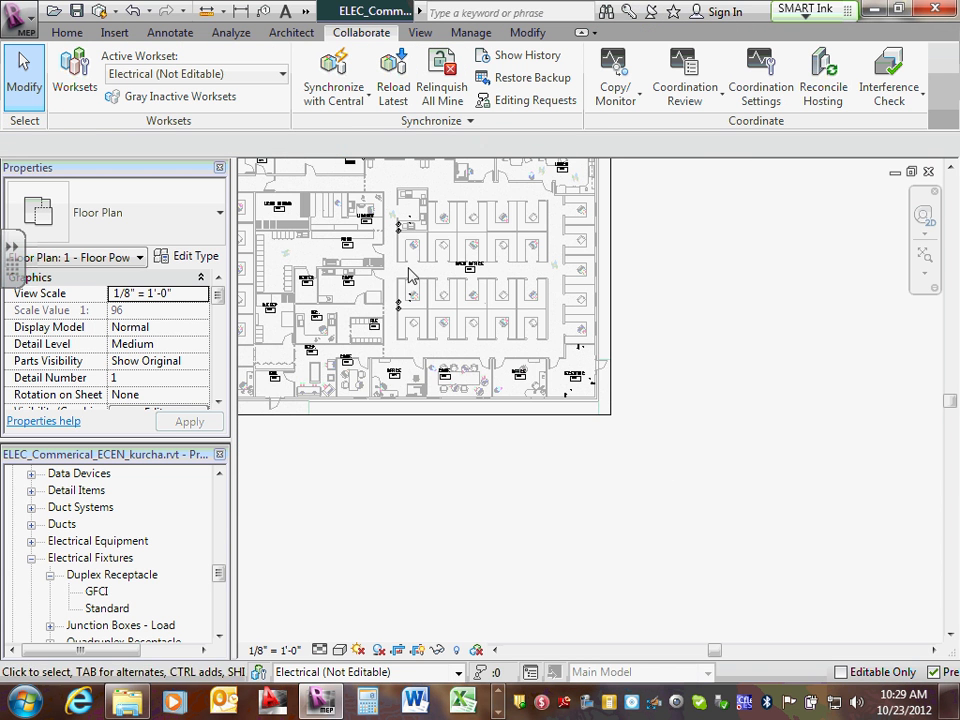
middle_click_drag(606, 253, 574, 382)
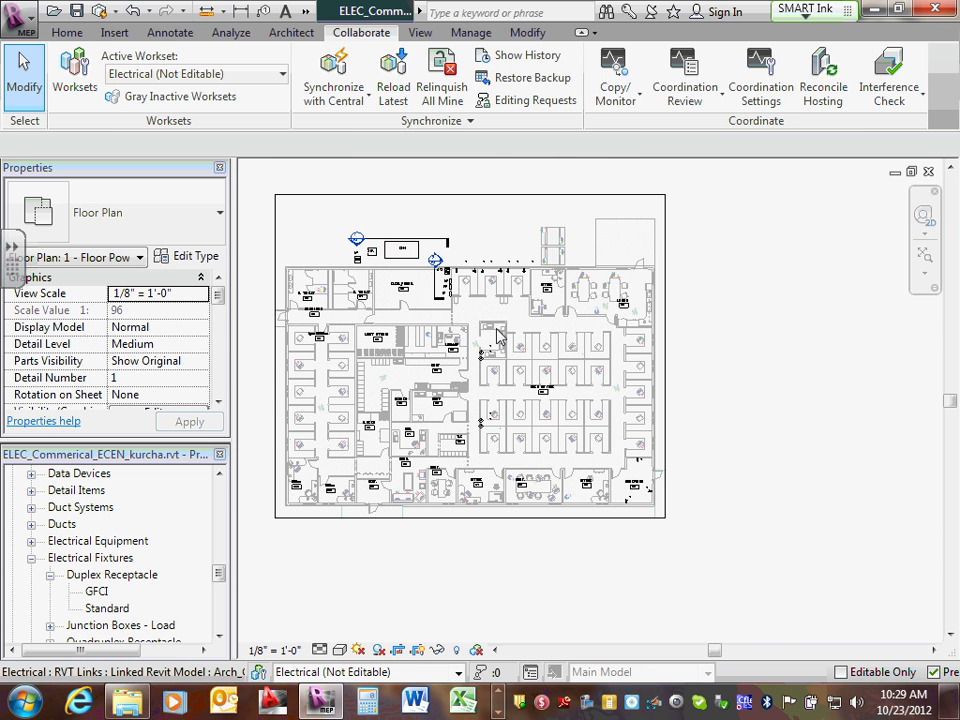
scroll(486, 316, "up", 3)
scroll(484, 290, "down", 1)
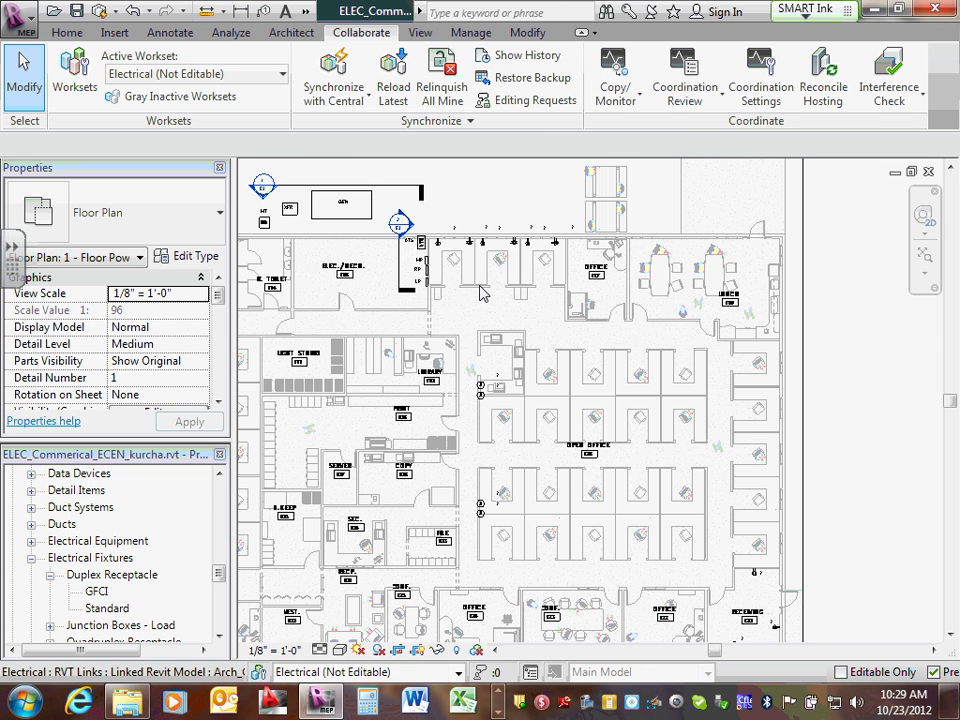
left_click(480, 292)
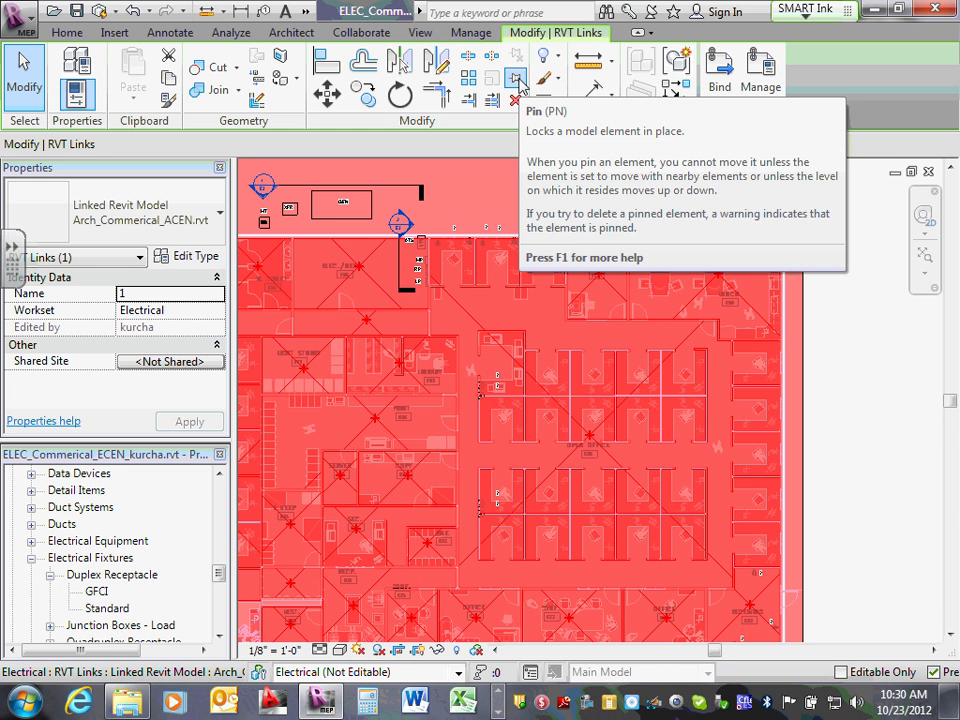
left_click(518, 78)
left_click(516, 59)
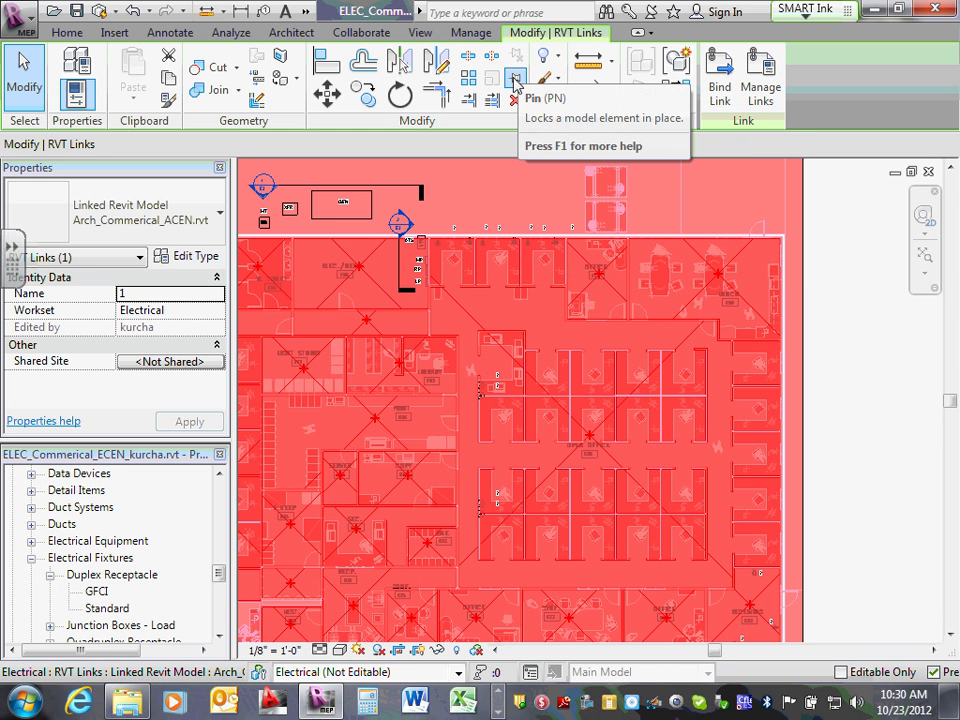
left_click(514, 80)
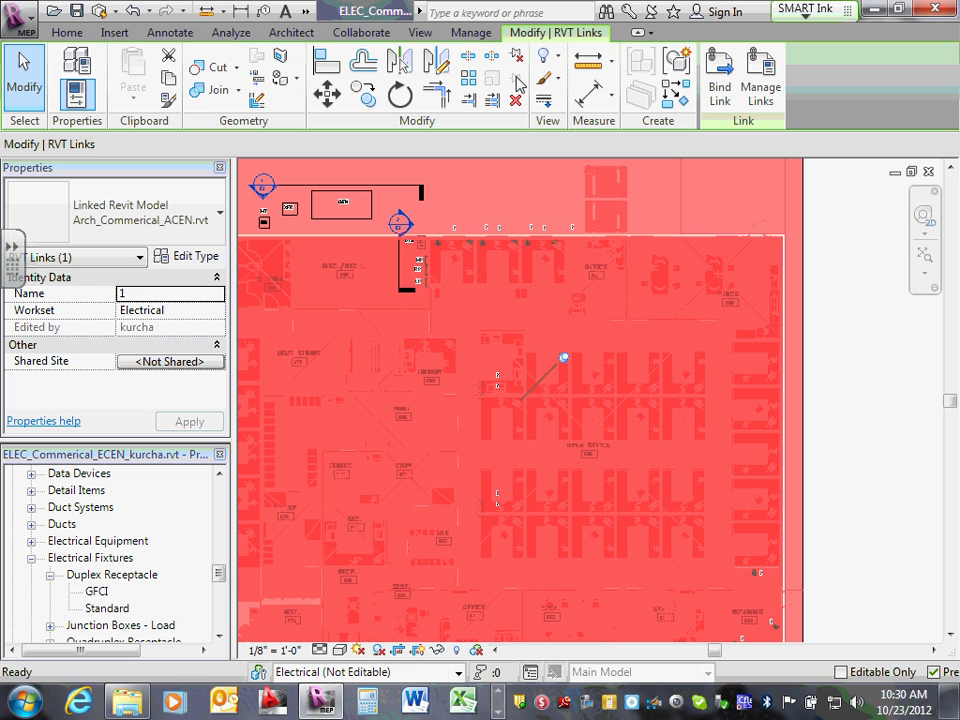
left_click(517, 58)
left_click(868, 381)
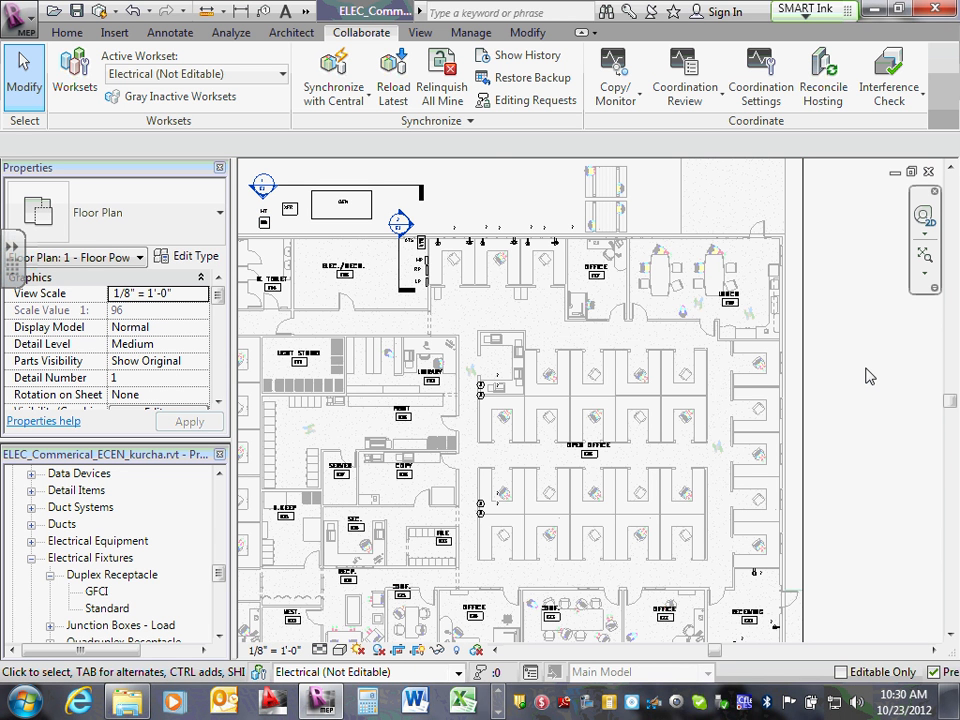
Set the distribution system of panel RP in Elec./Mech. 116 to 120/208 Wye and review the panel's general and circuit properties.
scroll(388, 252, "up", 2)
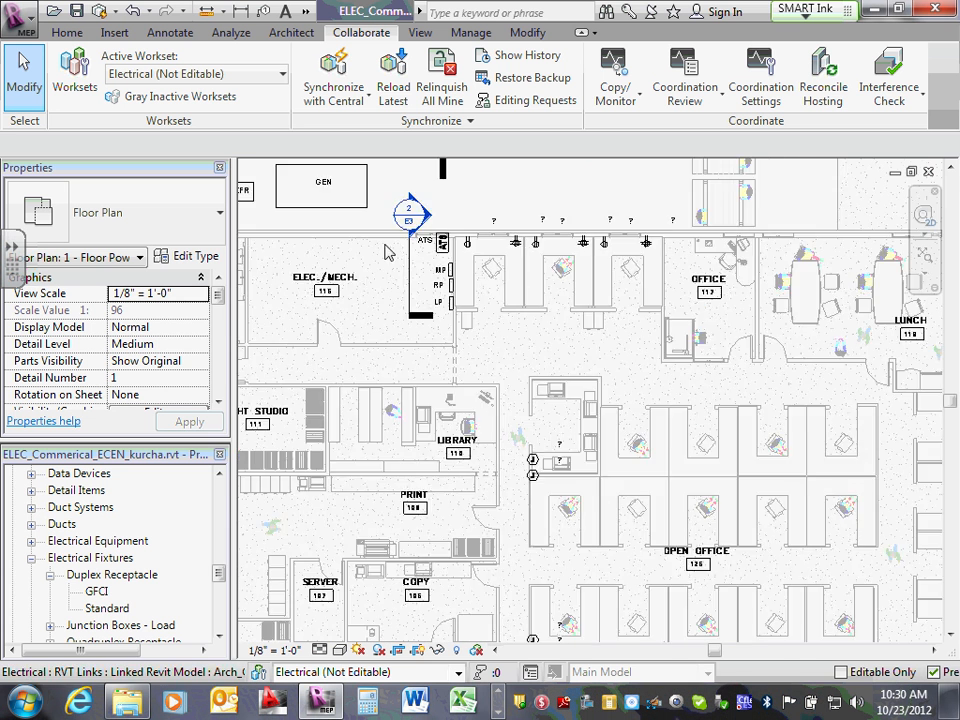
scroll(425, 252, "up", 1)
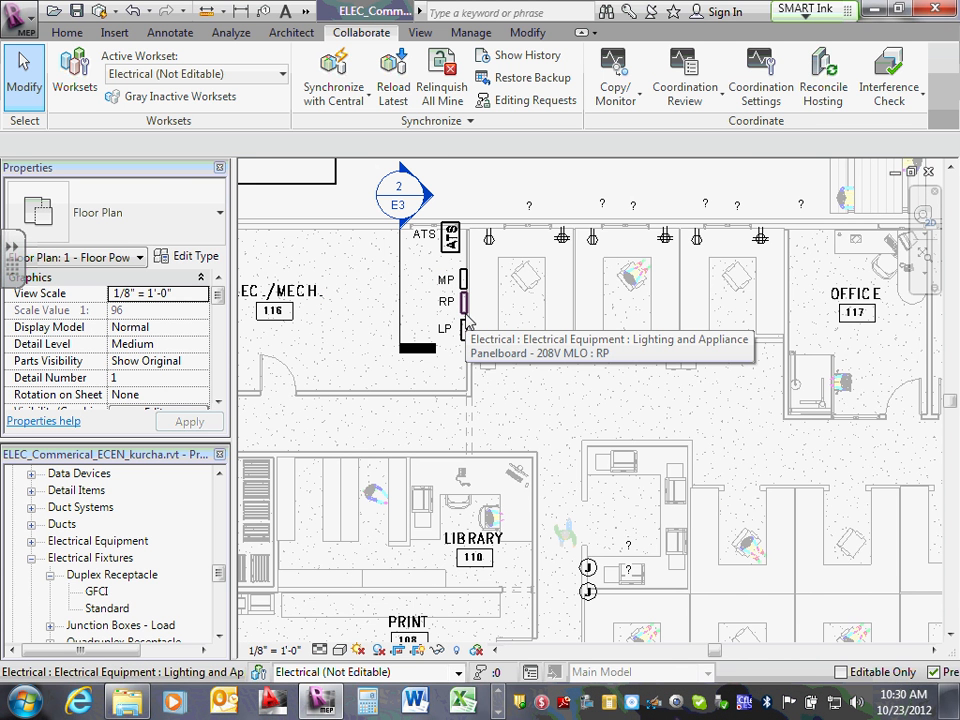
scroll(466, 320, "up", 2)
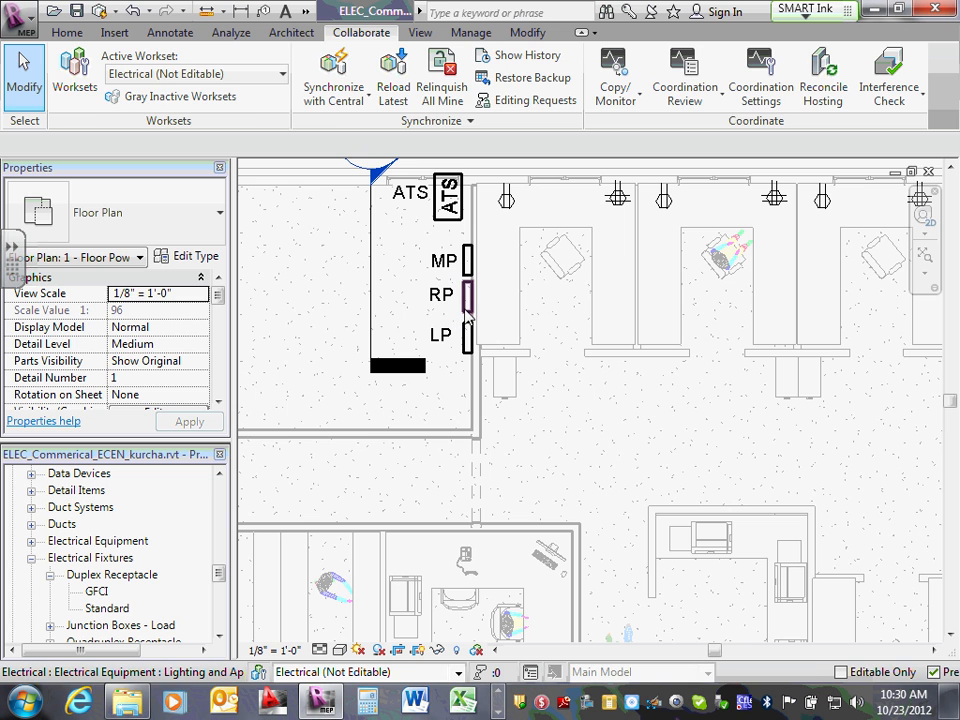
left_click(467, 316)
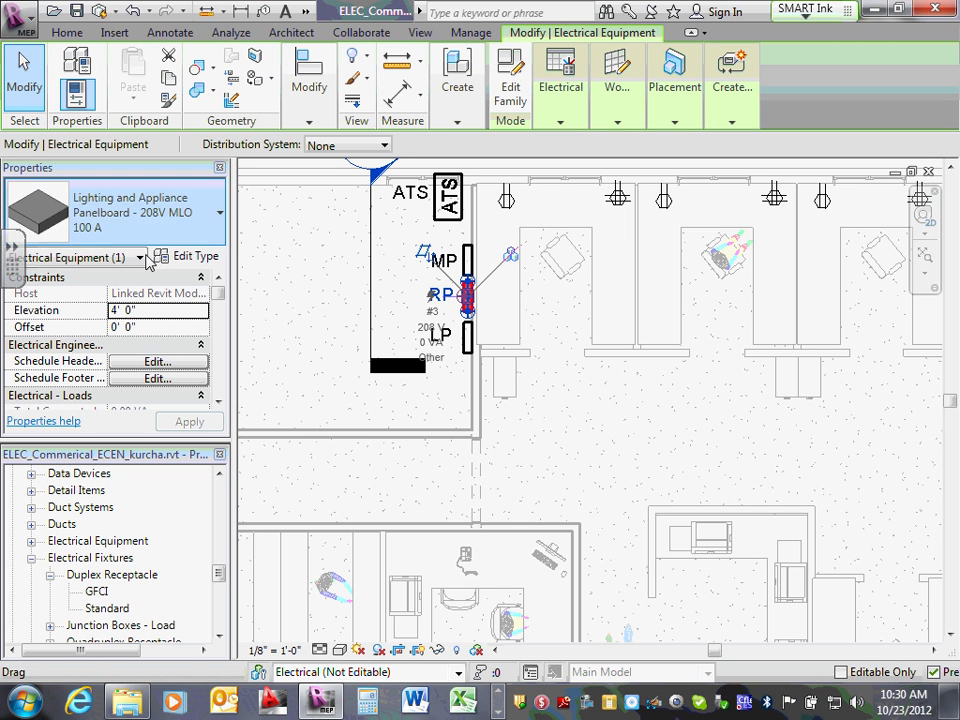
left_click(217, 401)
left_click(217, 401)
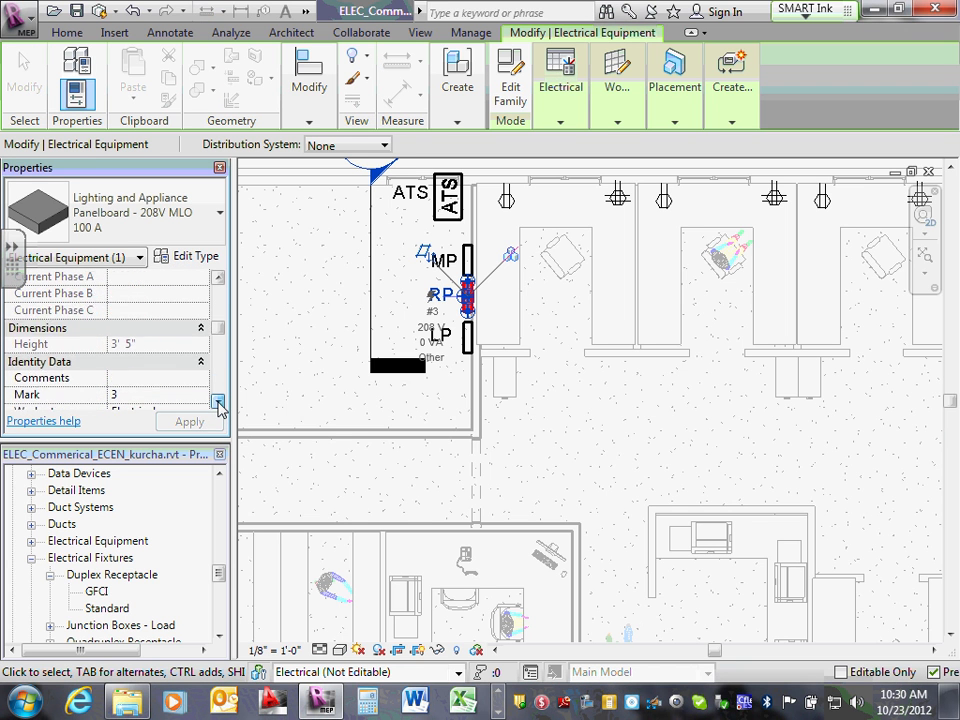
left_click_drag(221, 332, 226, 386)
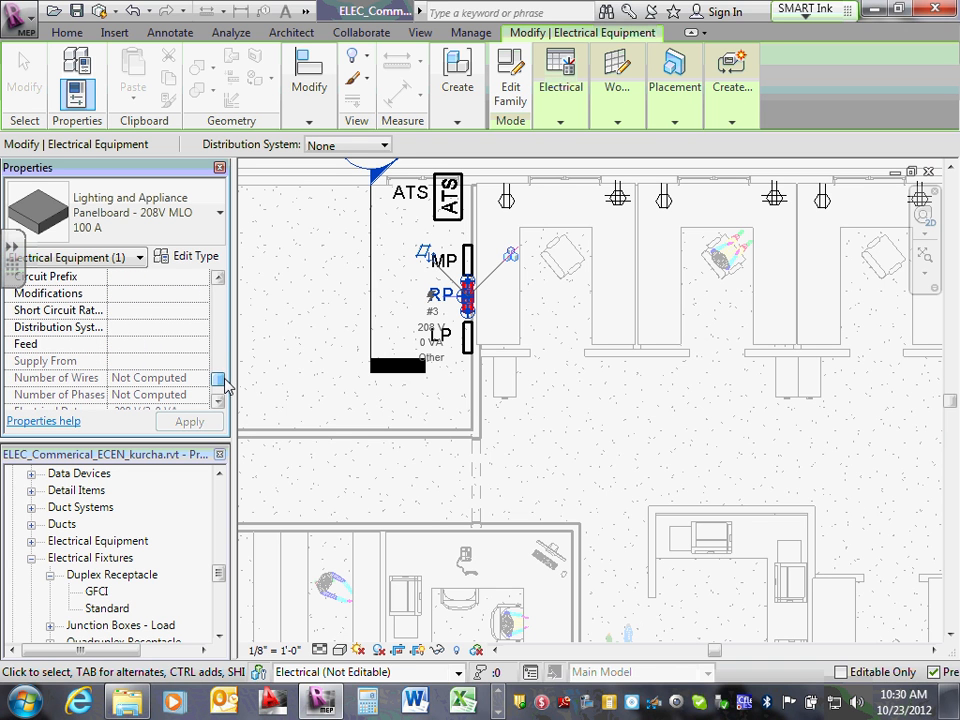
left_click(190, 328)
left_click(200, 329)
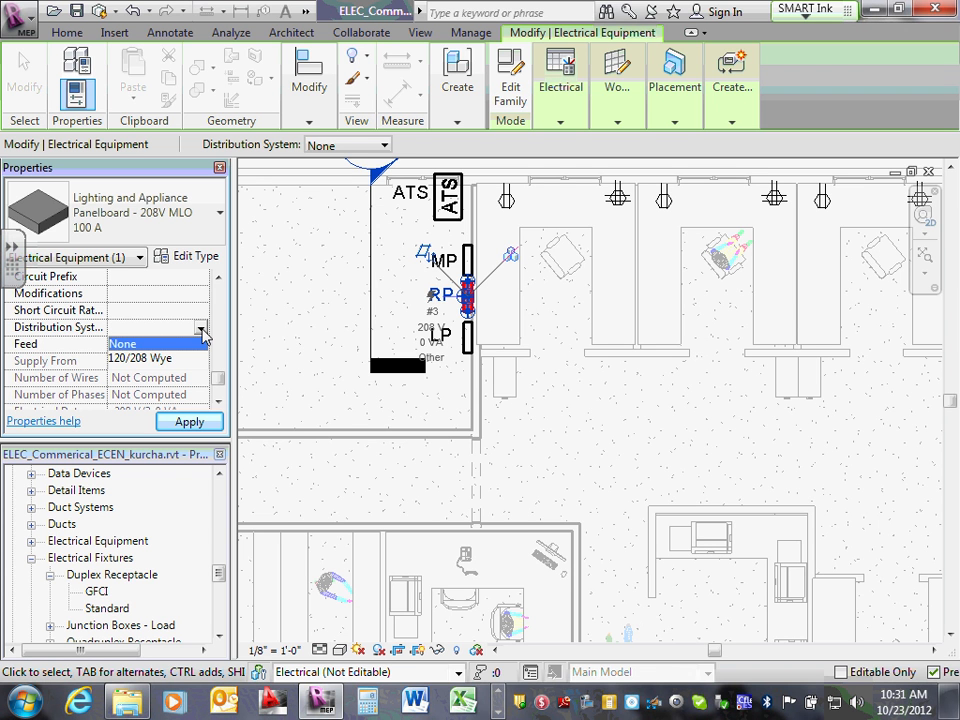
left_click(168, 358)
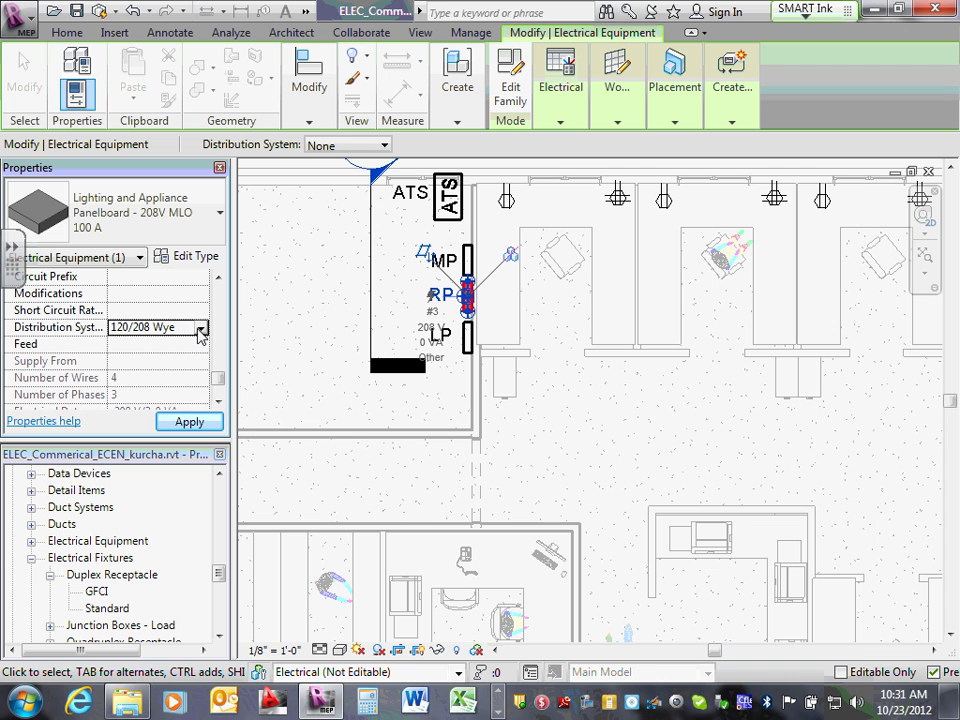
left_click(200, 329)
left_click(168, 358)
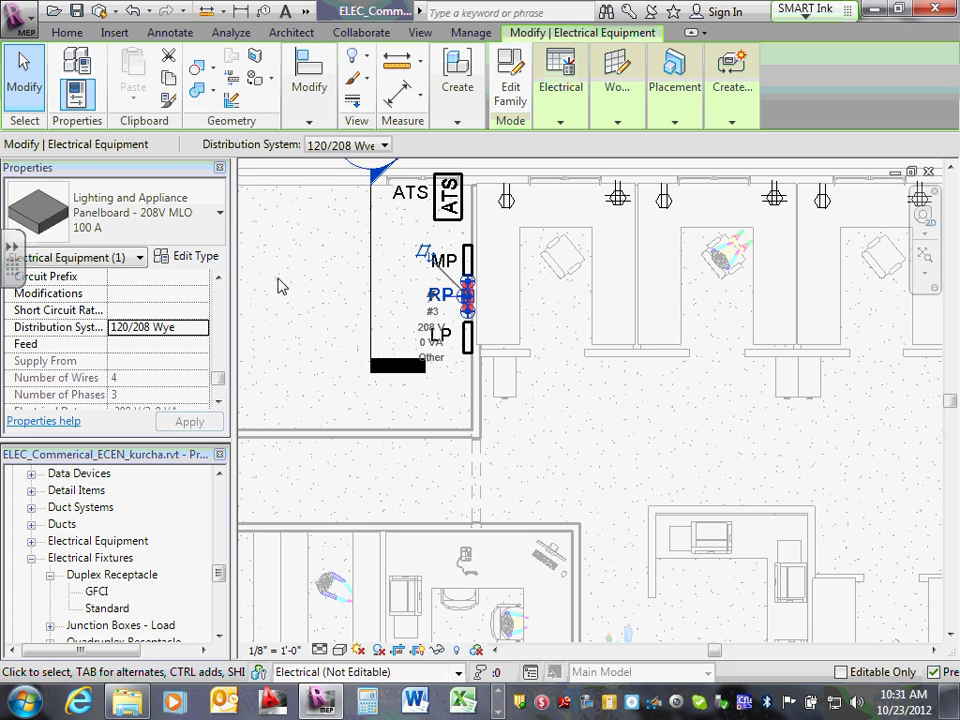
left_click(218, 278)
left_click(218, 278)
left_click(218, 278)
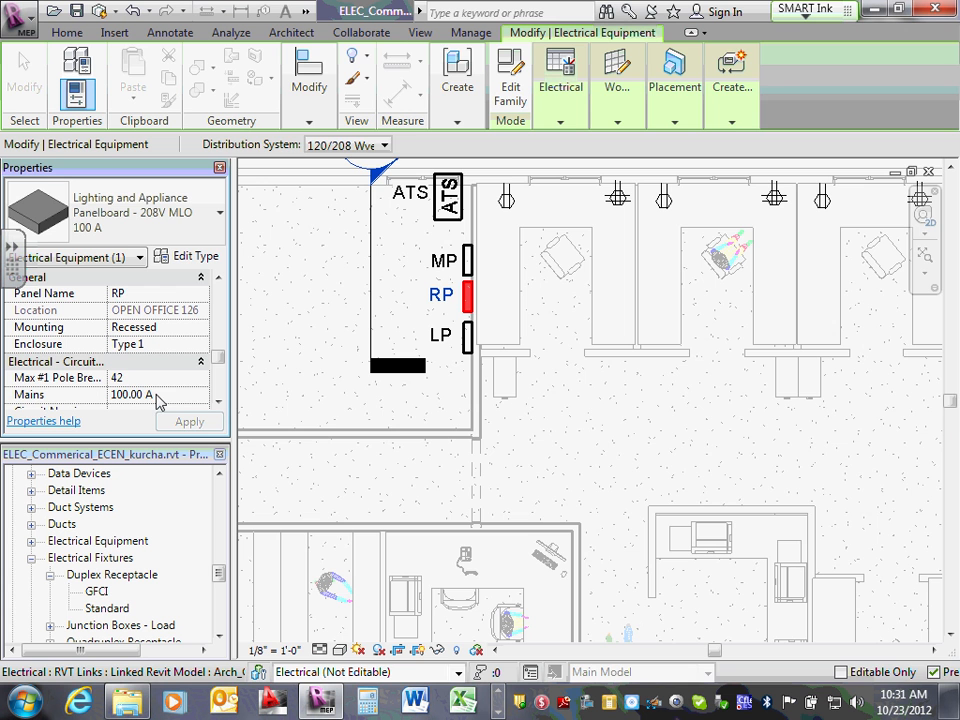
left_click(591, 422)
Assign panel RP to the power circuit of the duplex receptacle on the north wall of Receiving 120.
scroll(580, 410, "down", 3)
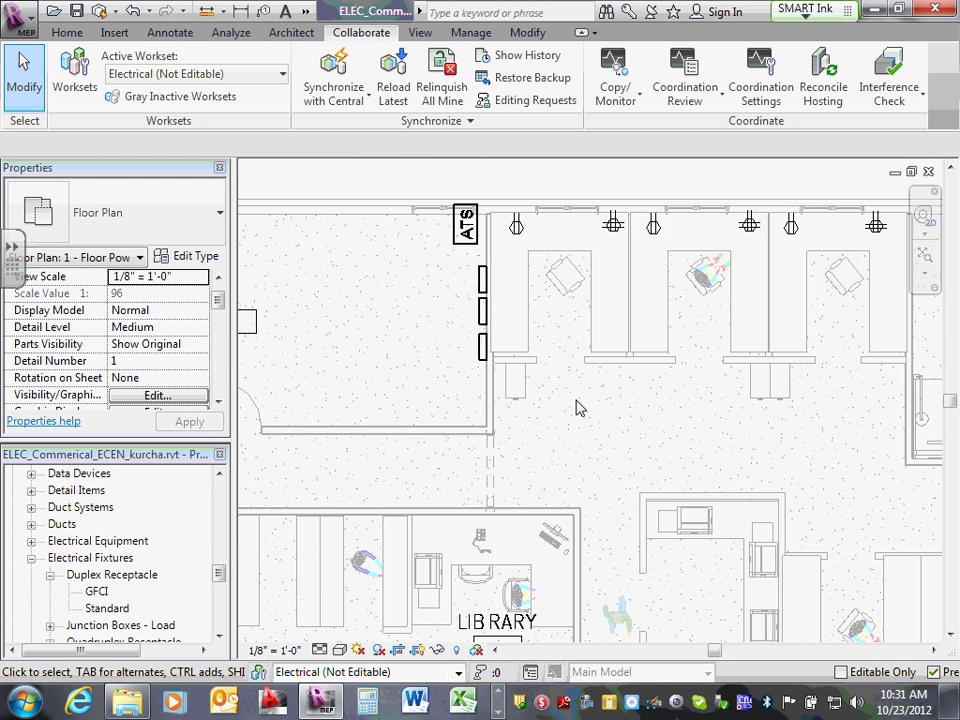
scroll(605, 413, "down", 5)
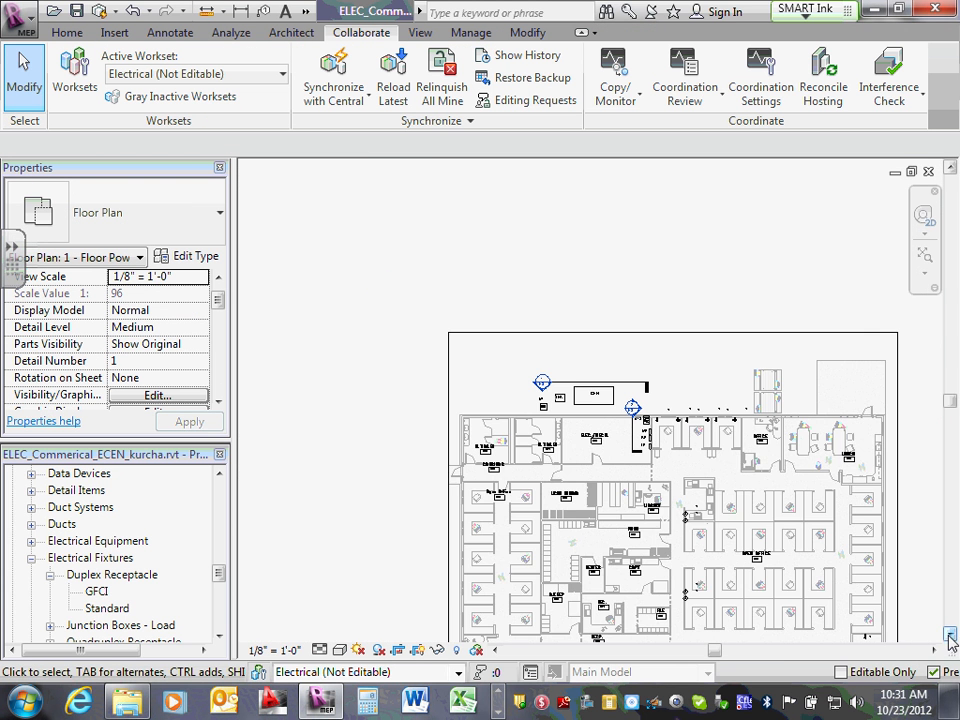
left_click(950, 638)
scroll(883, 484, "up", 5)
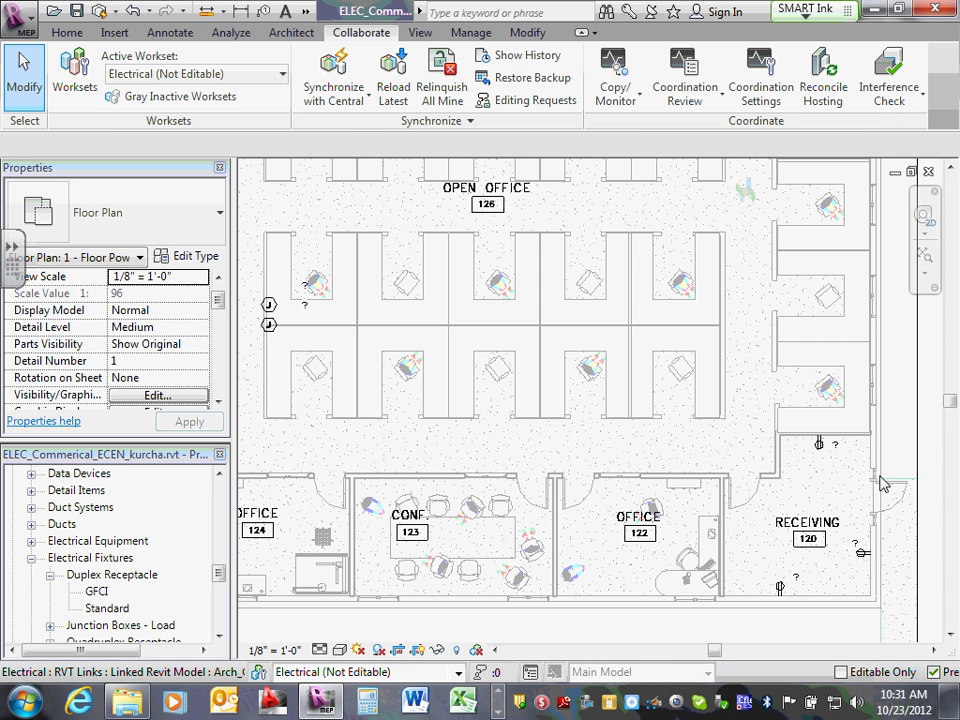
scroll(864, 478, "up", 2)
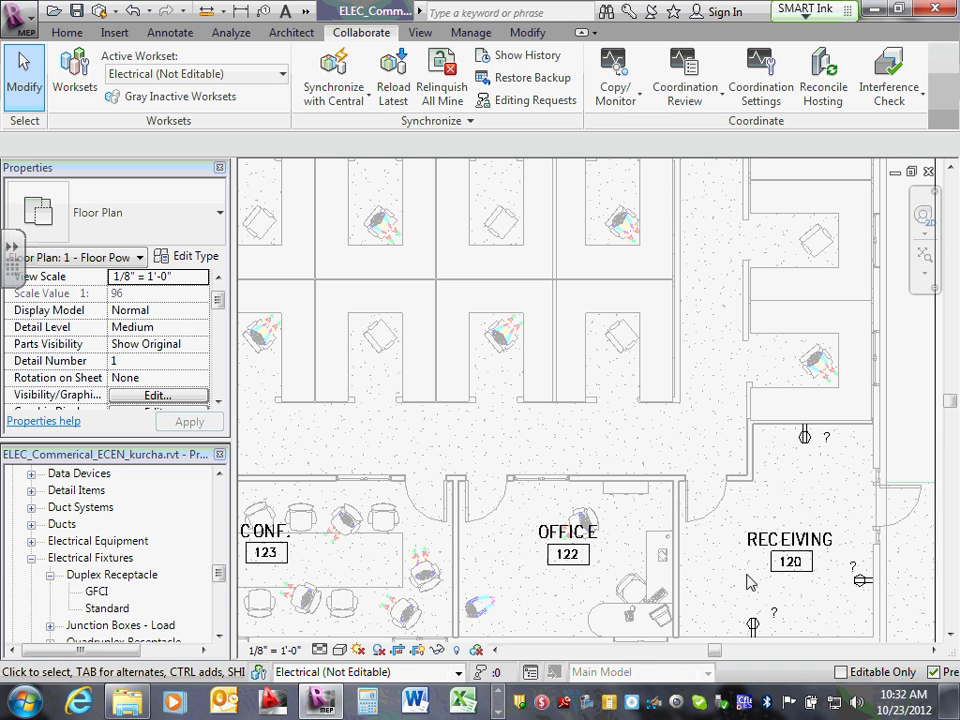
left_click(802, 437)
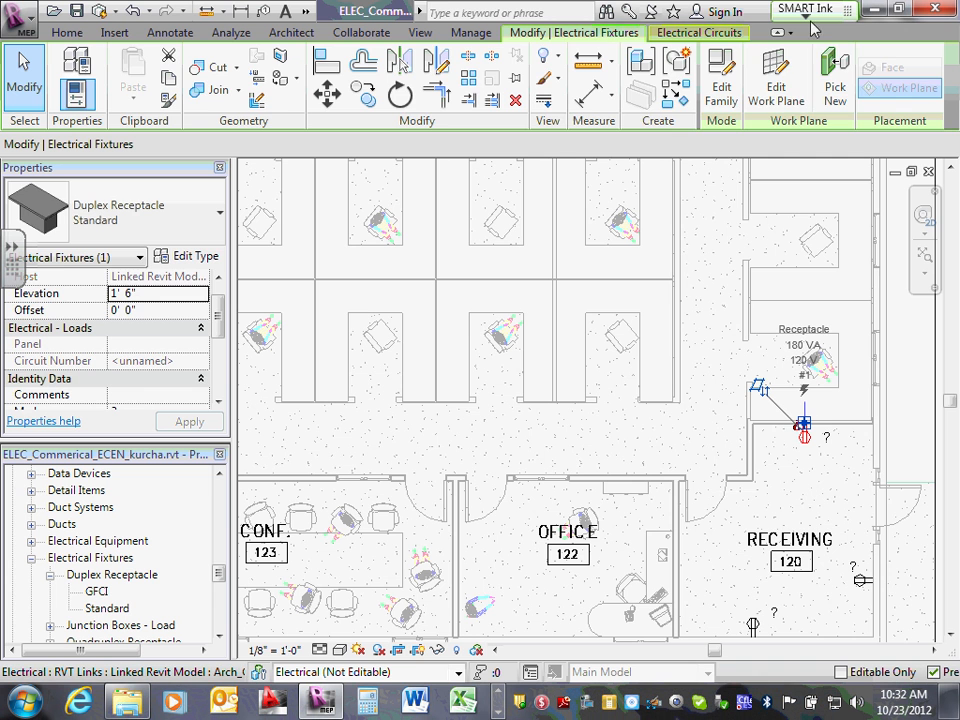
left_click(719, 34)
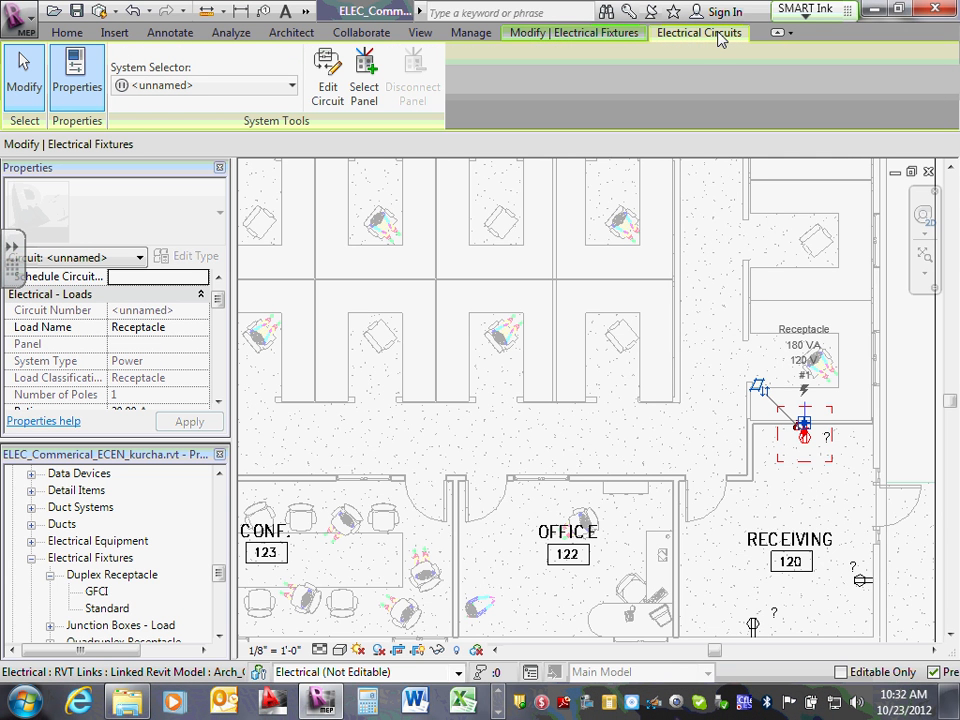
left_click(364, 75)
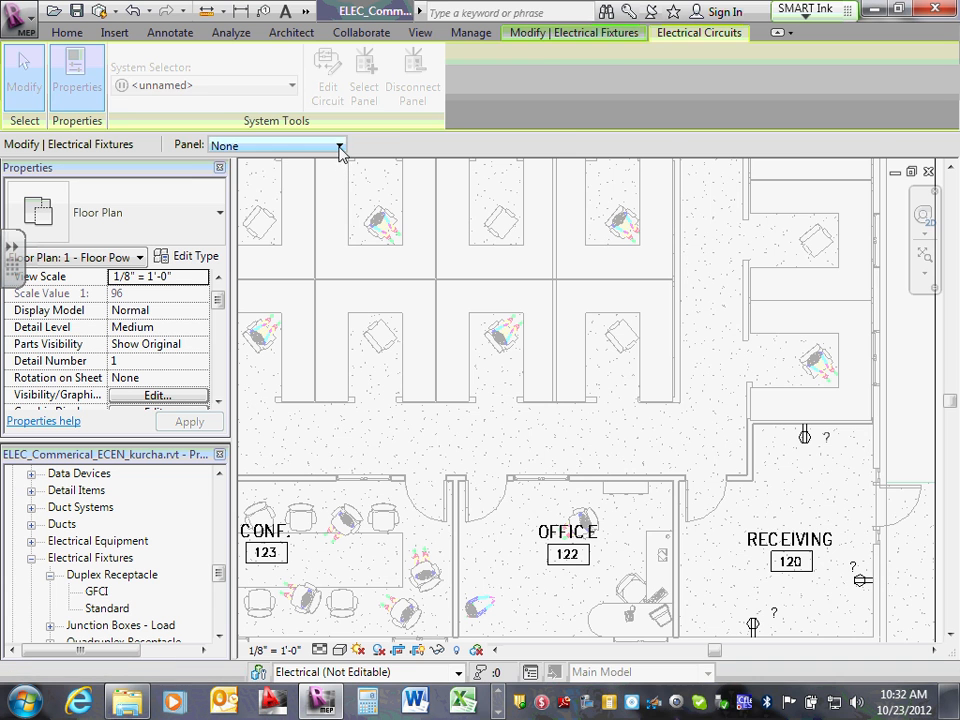
left_click(339, 145)
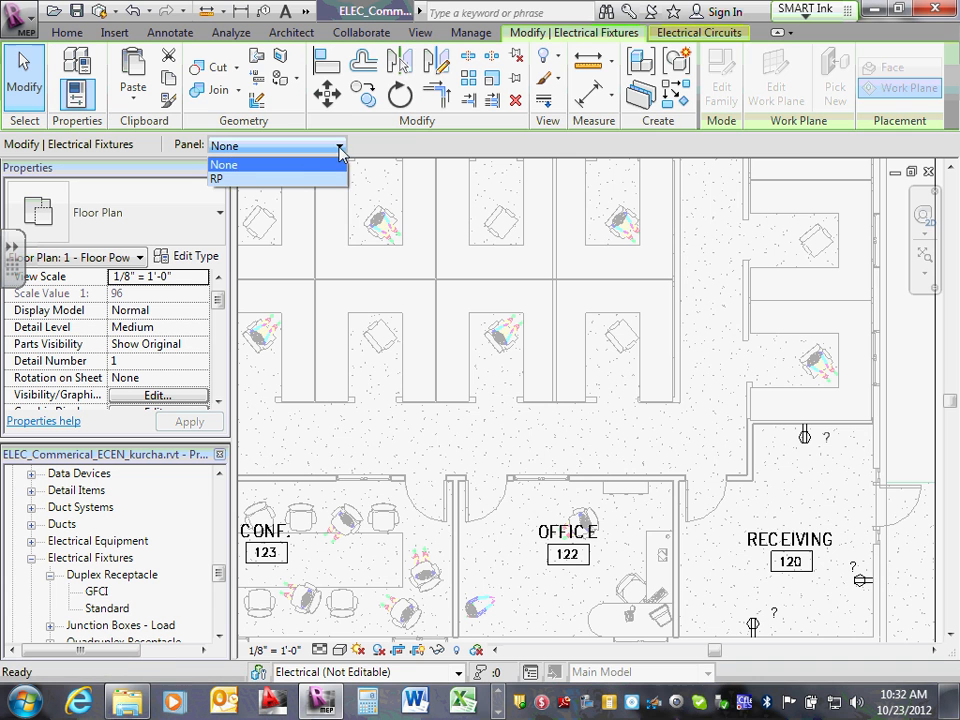
left_click(294, 180)
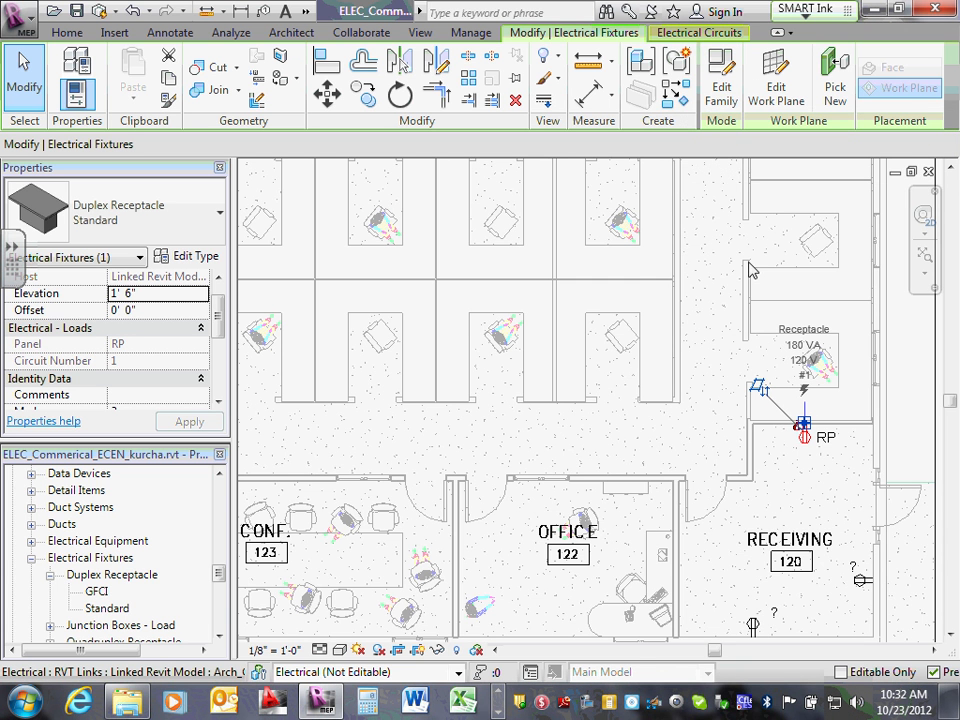
Display the circuit of Receiving 120's north wall receptacle and examine its connection to panel RP on the plan.
scroll(754, 384, "down", 2)
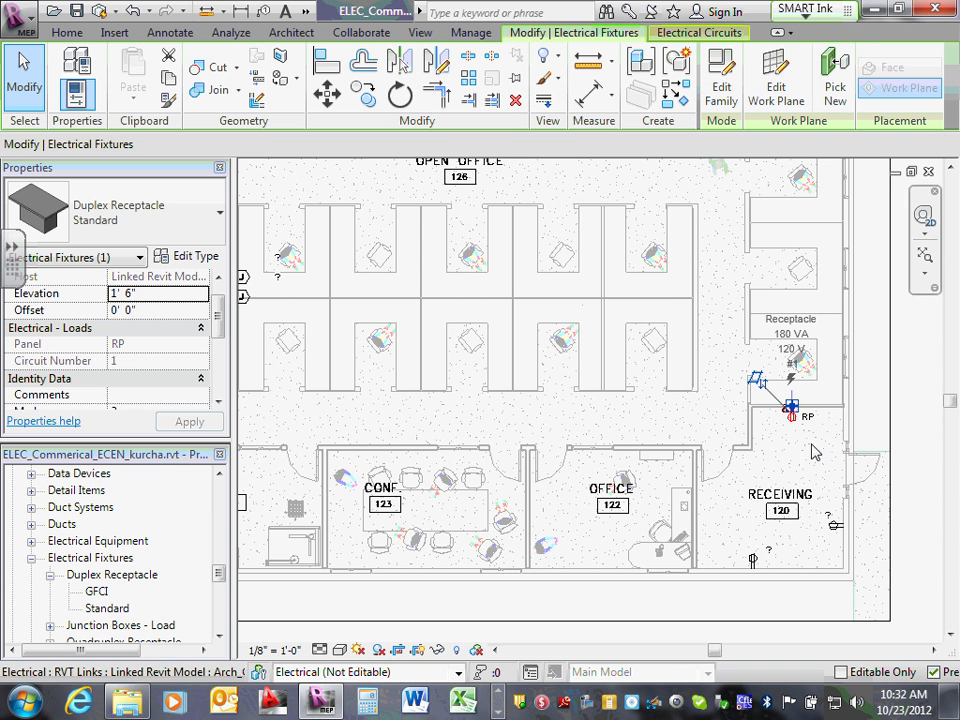
left_click(716, 31)
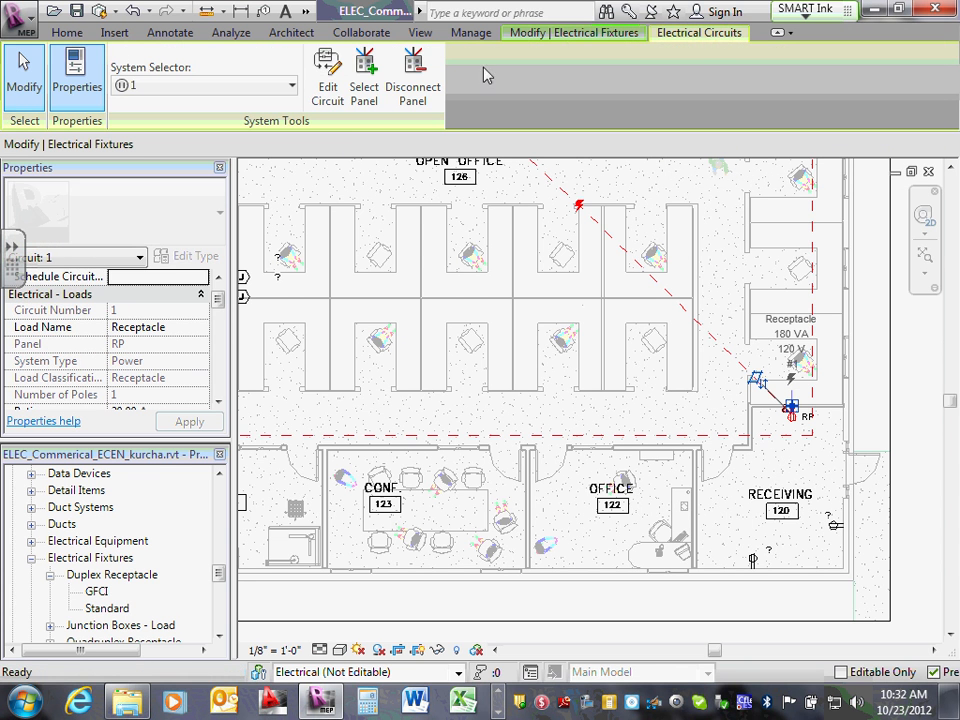
scroll(752, 370, "down", 3)
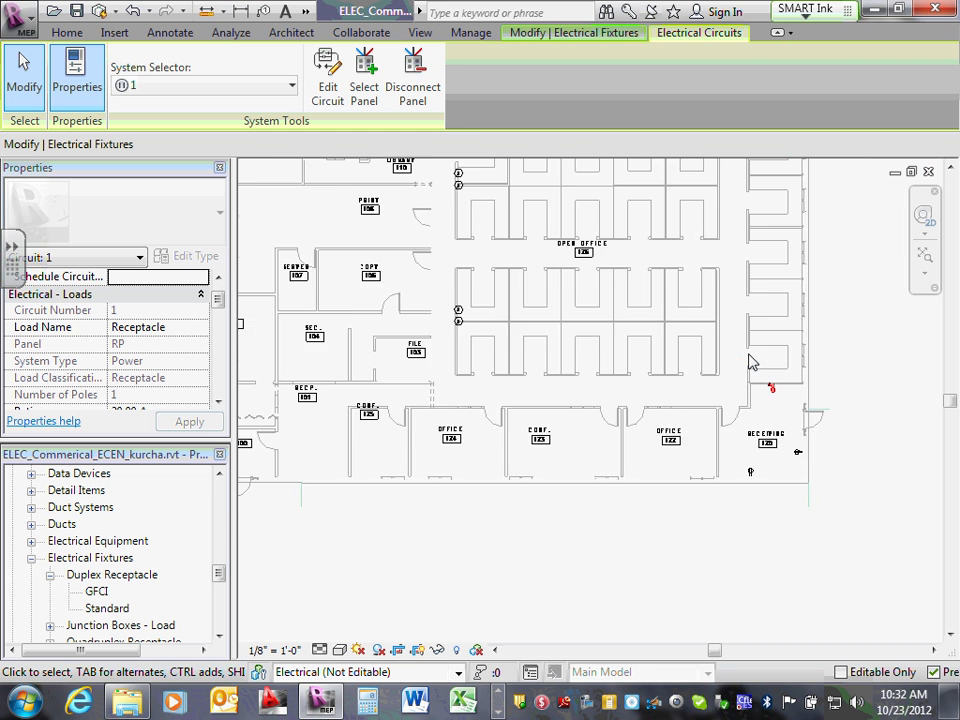
scroll(751, 354, "down", 1)
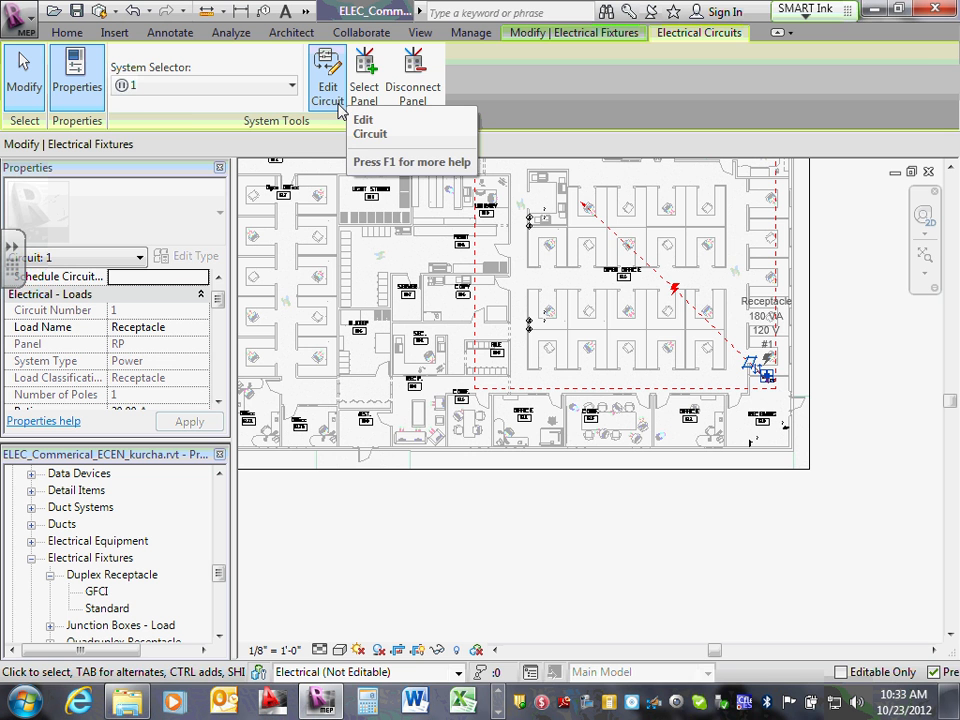
key("Escape")
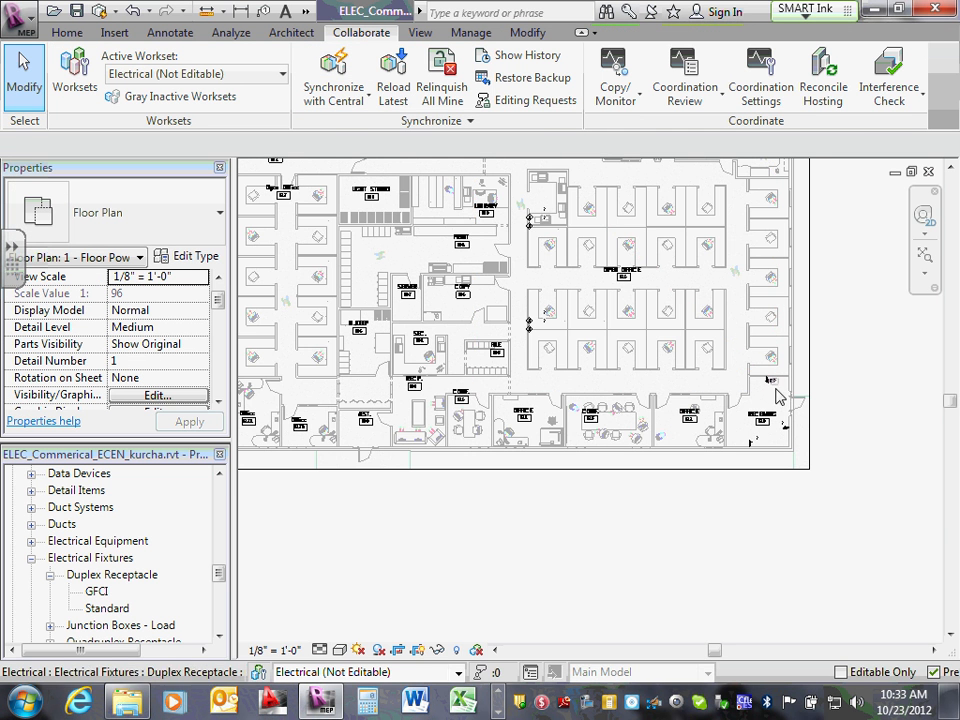
scroll(772, 386, "up", 3)
scroll(766, 388, "up", 2)
left_click(758, 386)
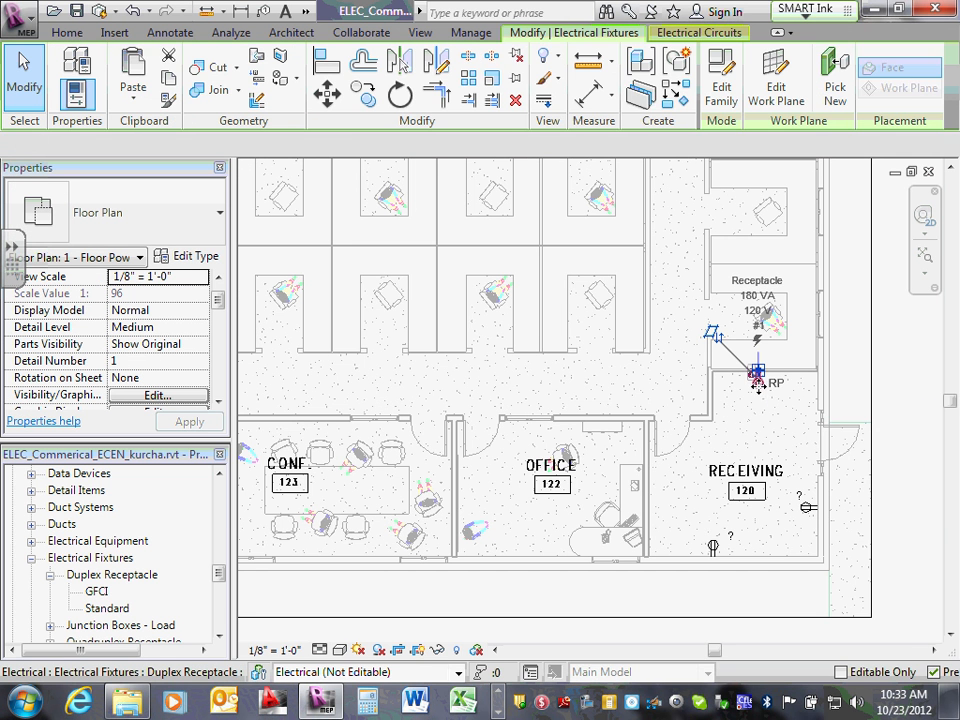
left_click(712, 35)
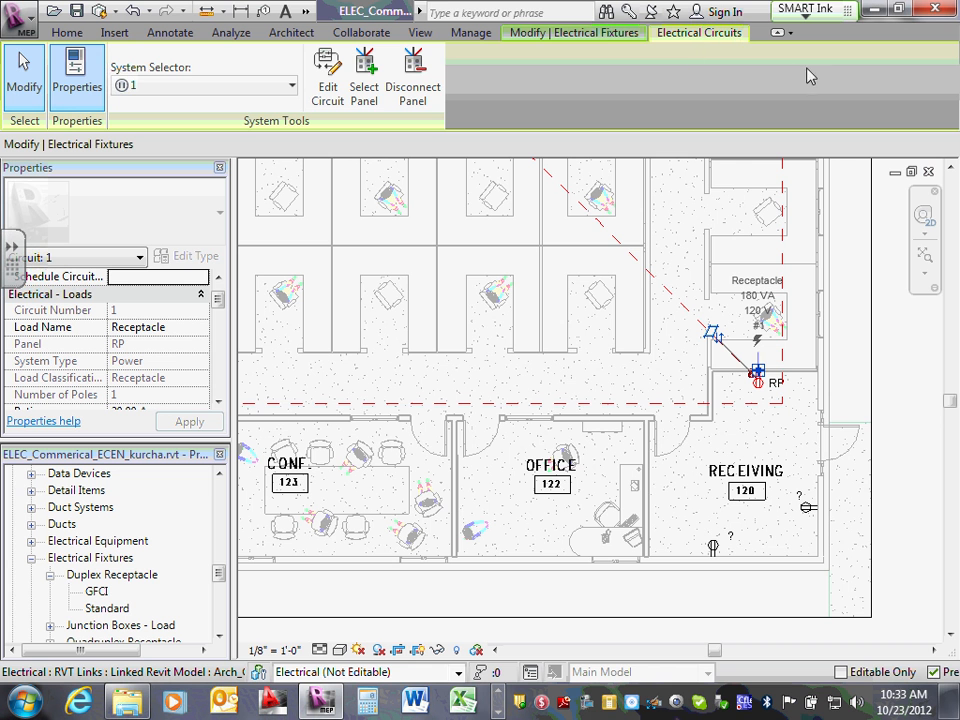
left_click(746, 183)
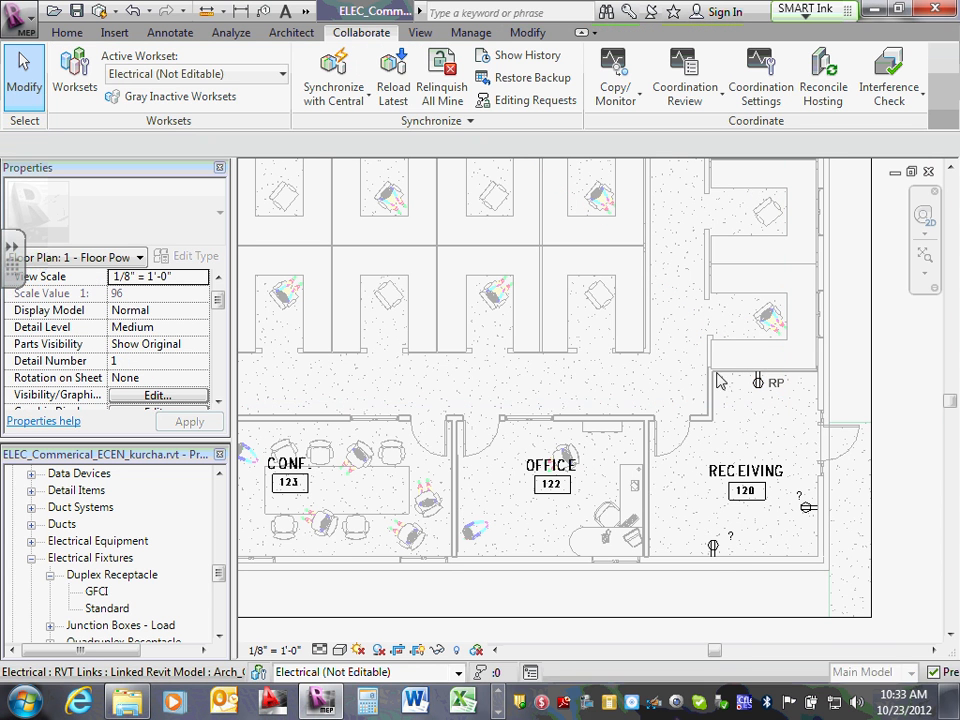
Try to create a power circuit for the duplex receptacle on the east wall of Receiving 120.
left_click(807, 508)
left_click(862, 118)
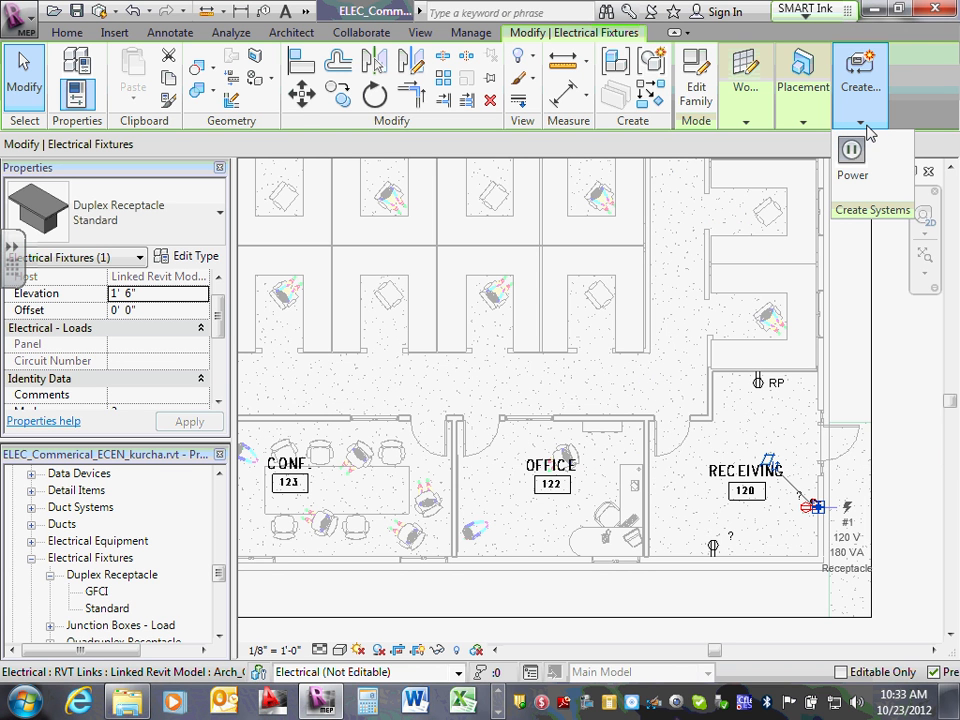
left_click(876, 518)
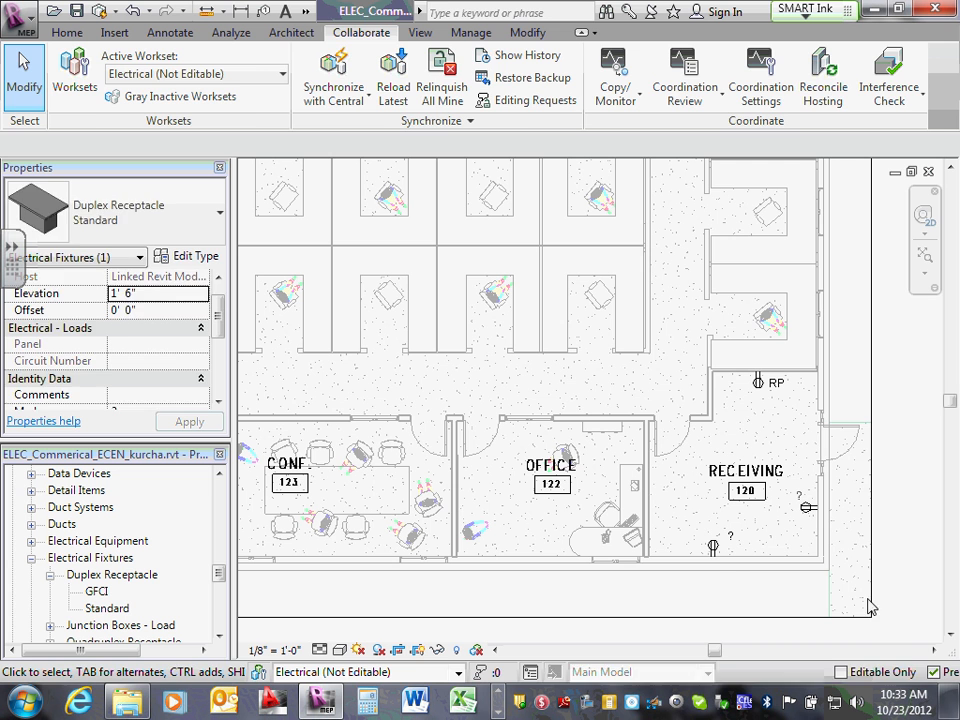
left_click(807, 509)
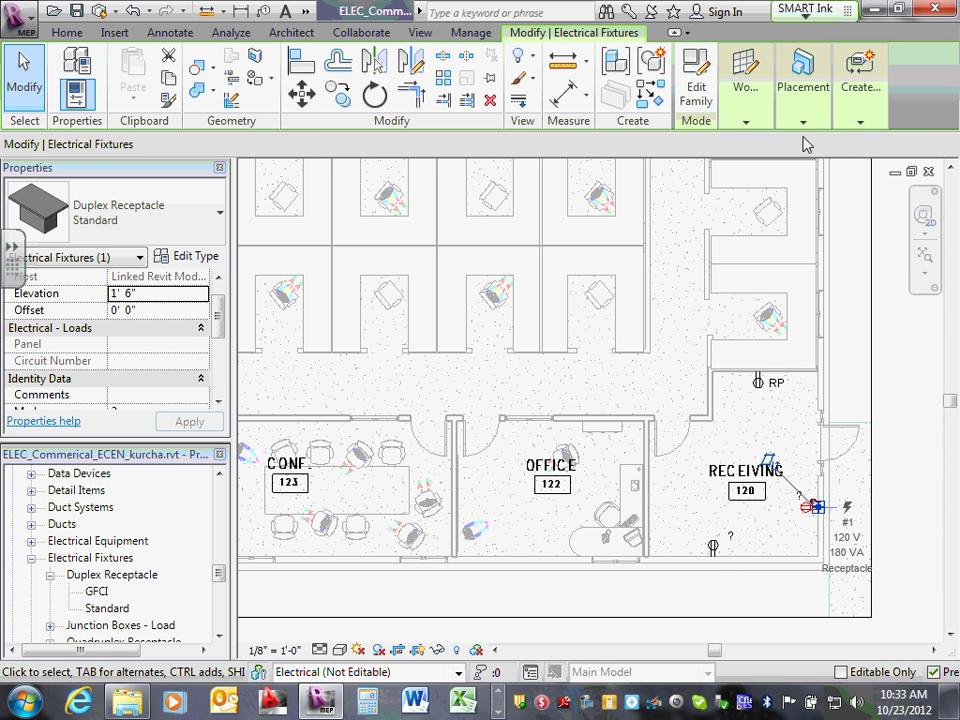
left_click(857, 125)
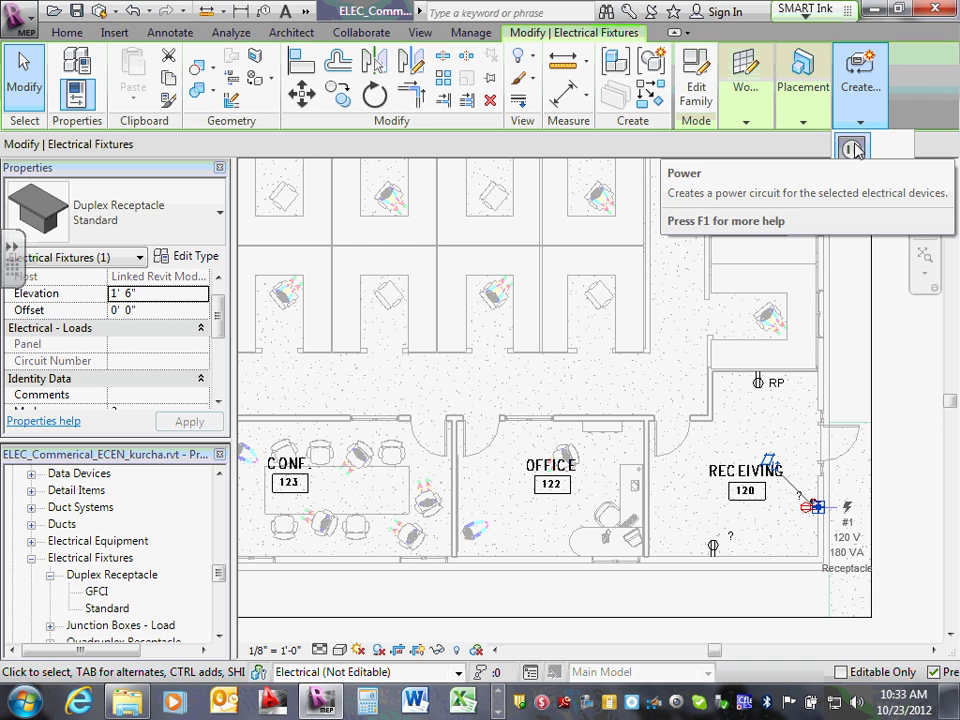
left_click(853, 150)
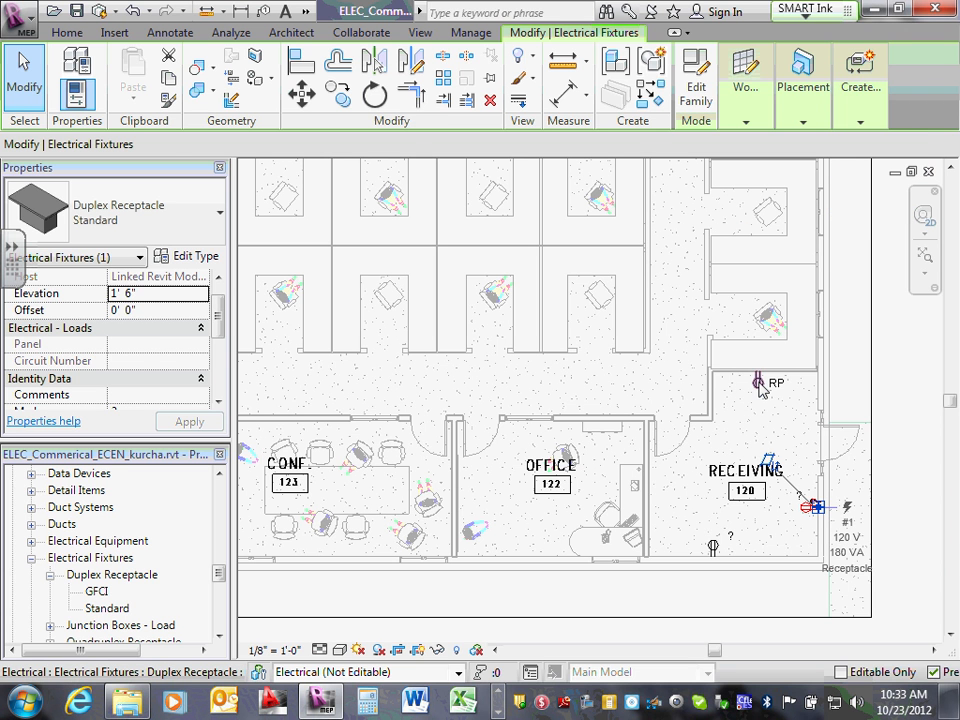
left_click(684, 35)
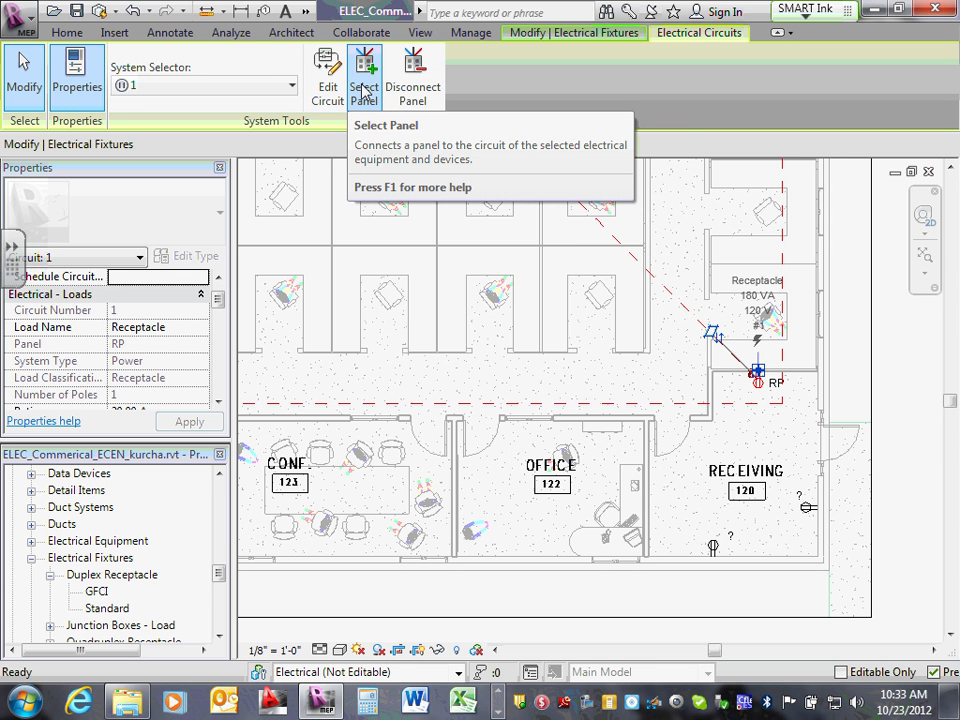
left_click(364, 90)
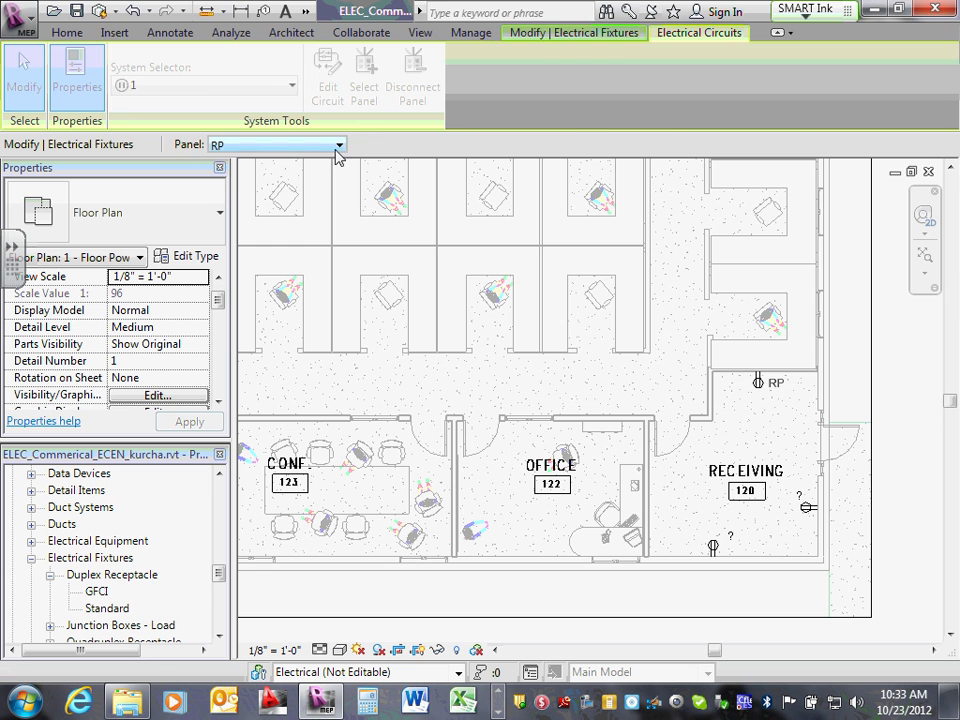
left_click(339, 145)
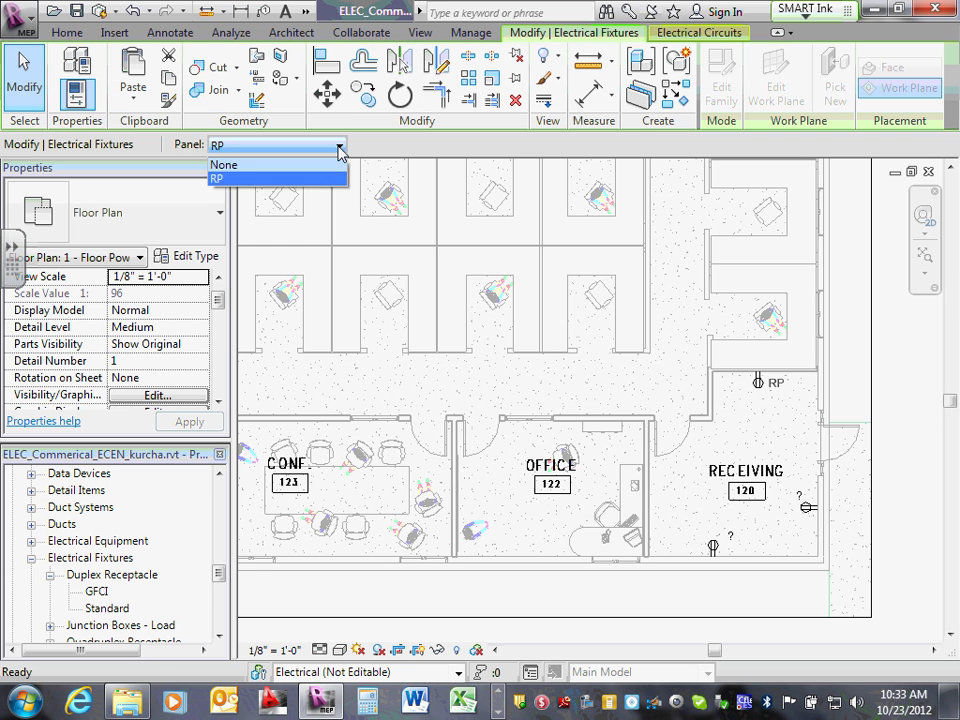
left_click(272, 180)
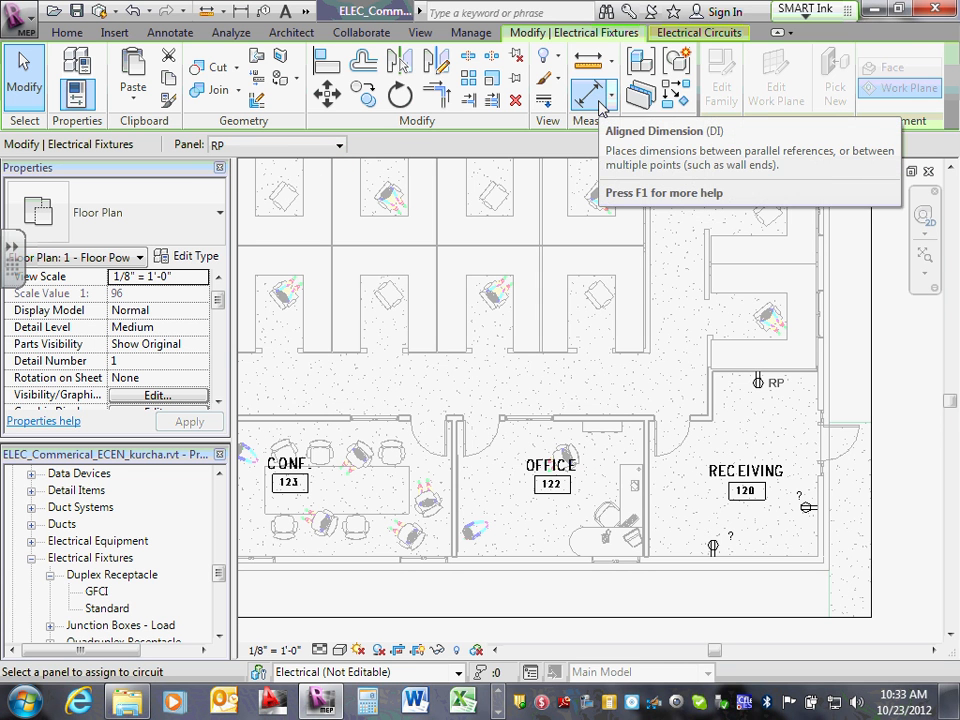
left_click(693, 34)
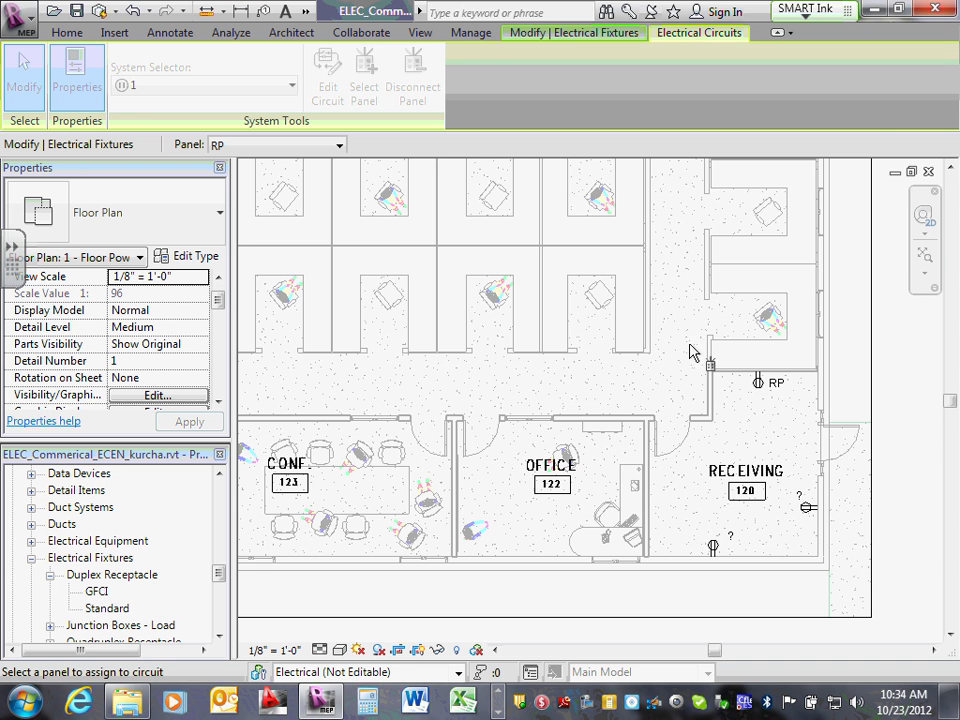
left_click(336, 145)
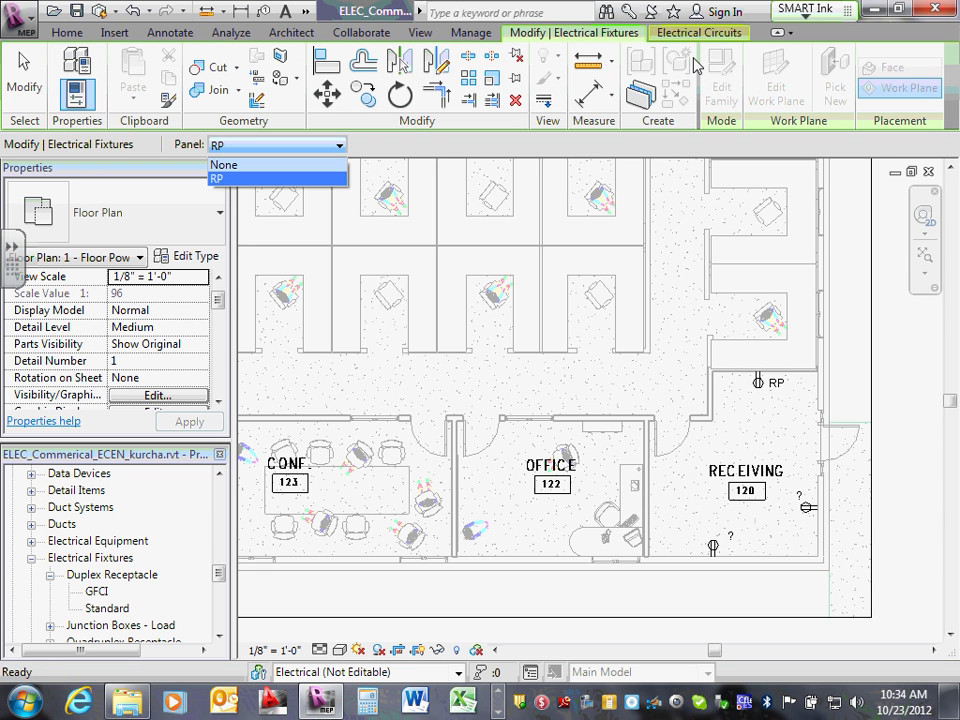
left_click(703, 35)
left_click(703, 35)
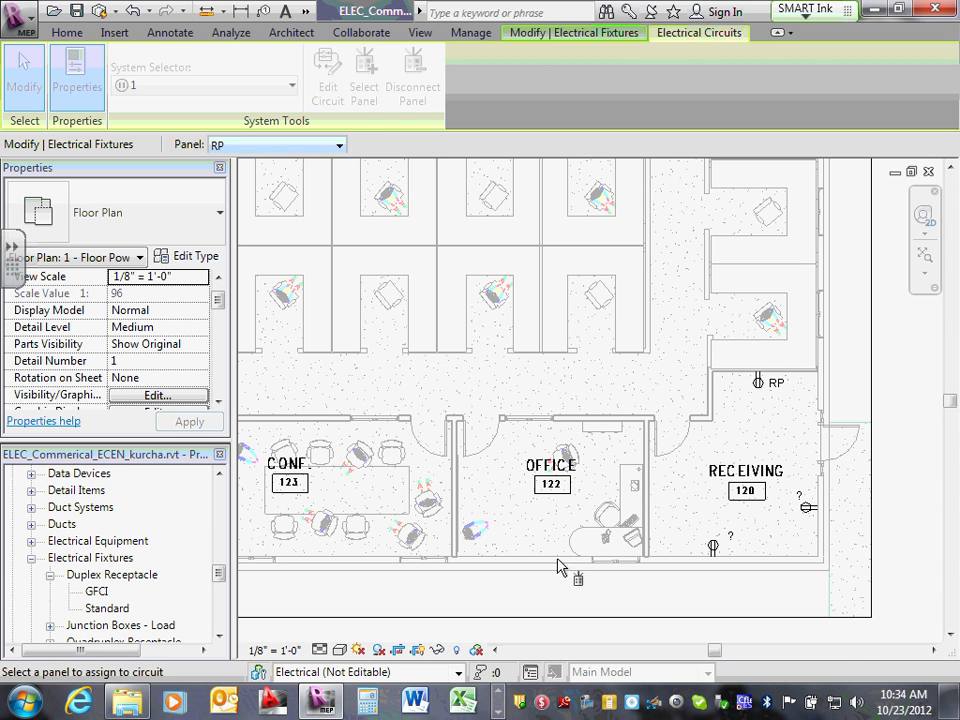
left_click(757, 378)
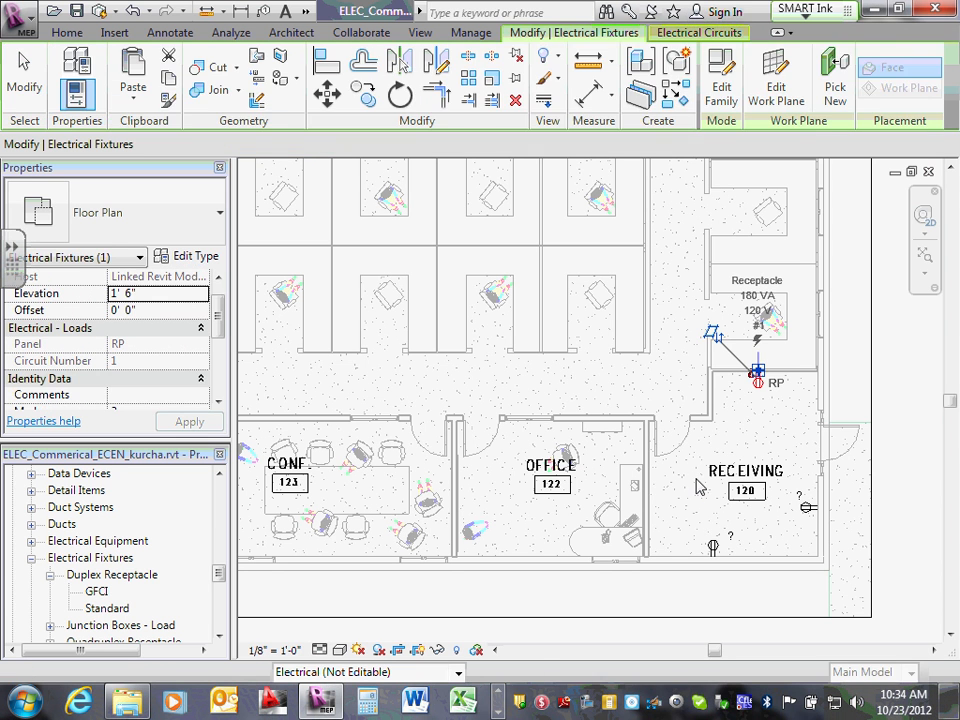
left_click(700, 487)
Add the duplex receptacles on the east and south walls of Receiving 120 to the north wall receptacle's power circuit on panel RP.
left_click(758, 385)
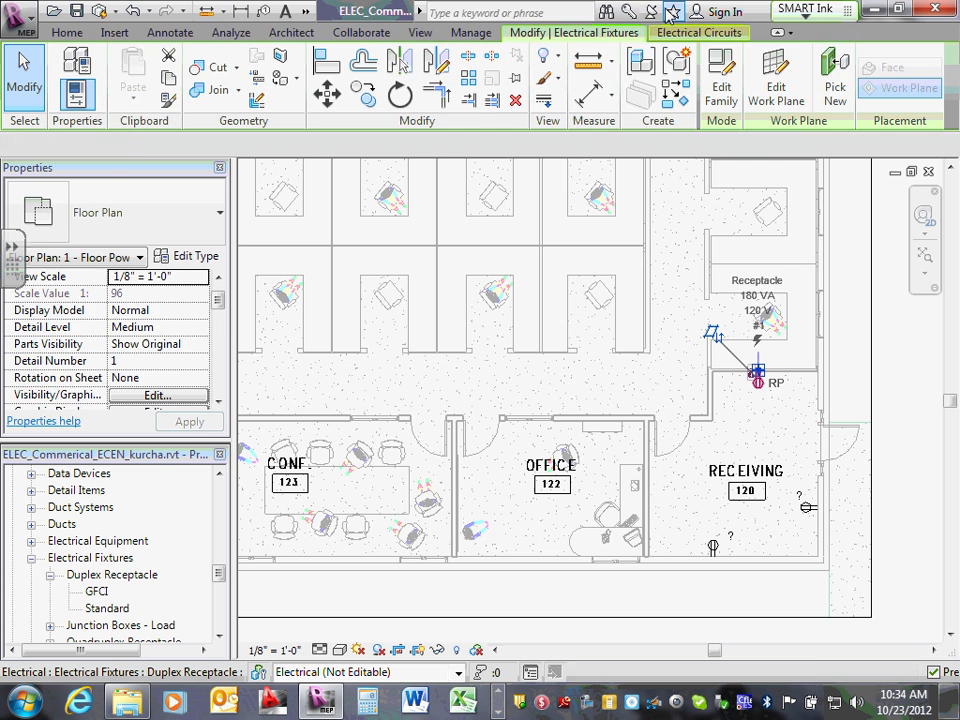
left_click(692, 32)
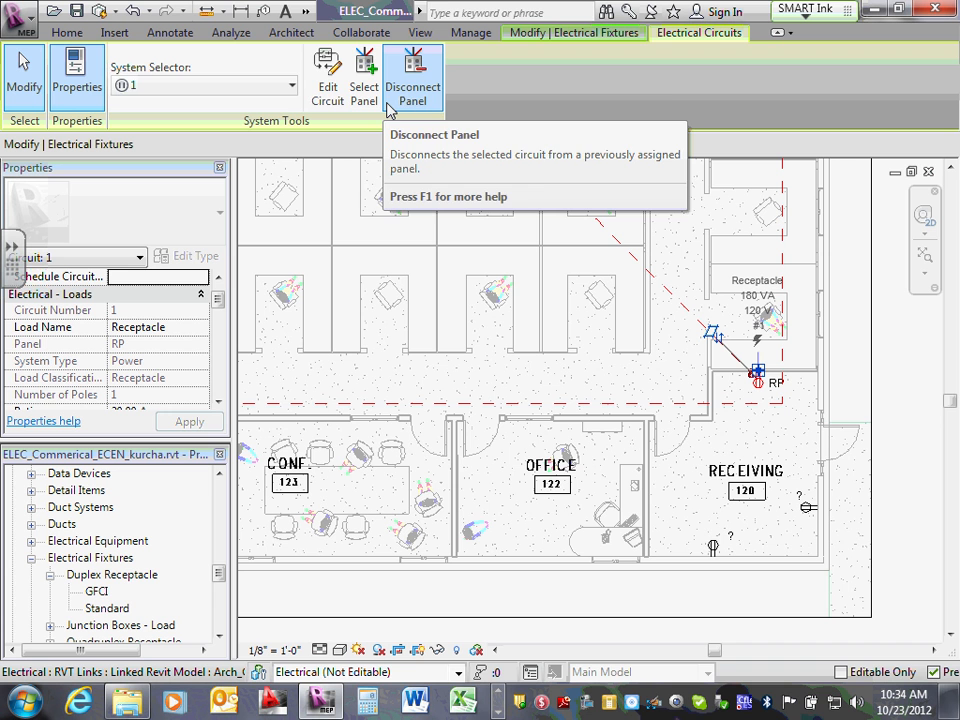
left_click(328, 93)
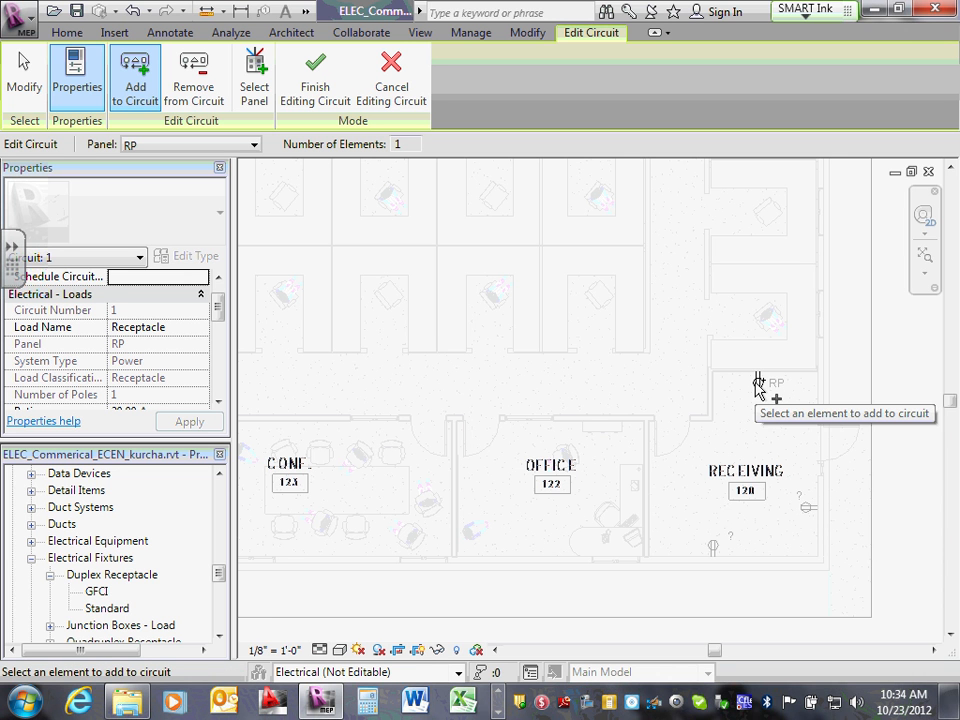
scroll(757, 386, "up", 2)
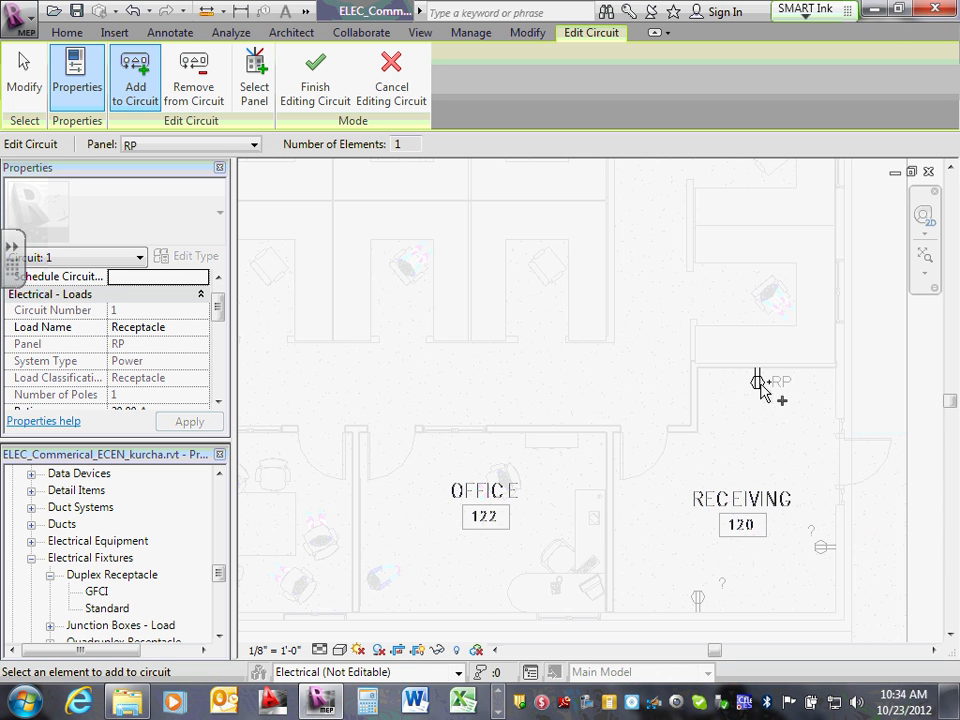
left_click(822, 550)
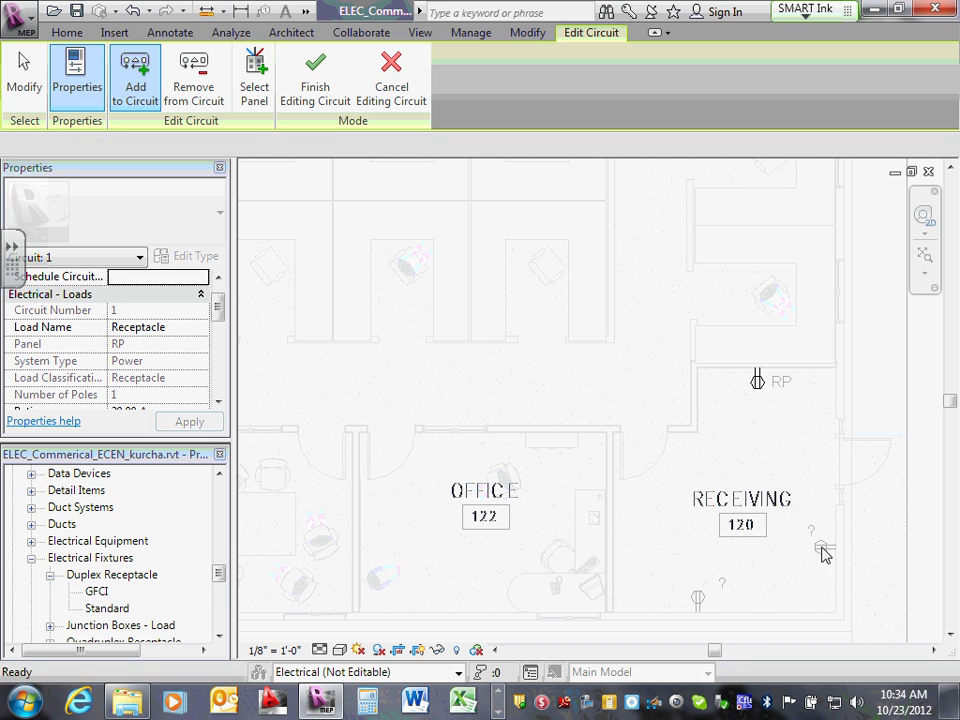
left_click(700, 601)
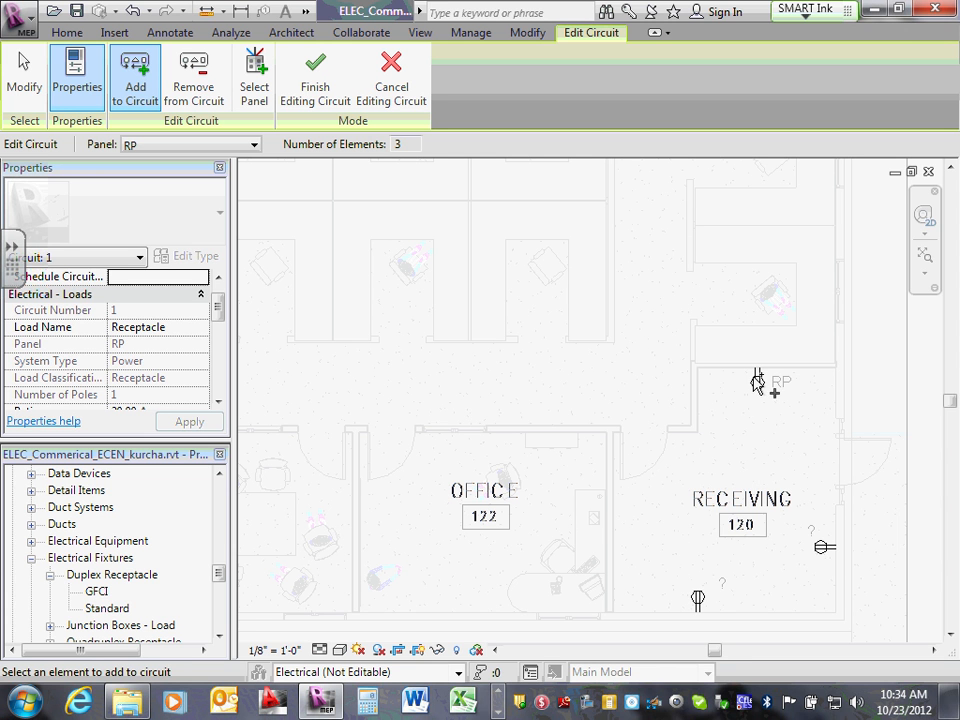
left_click(315, 85)
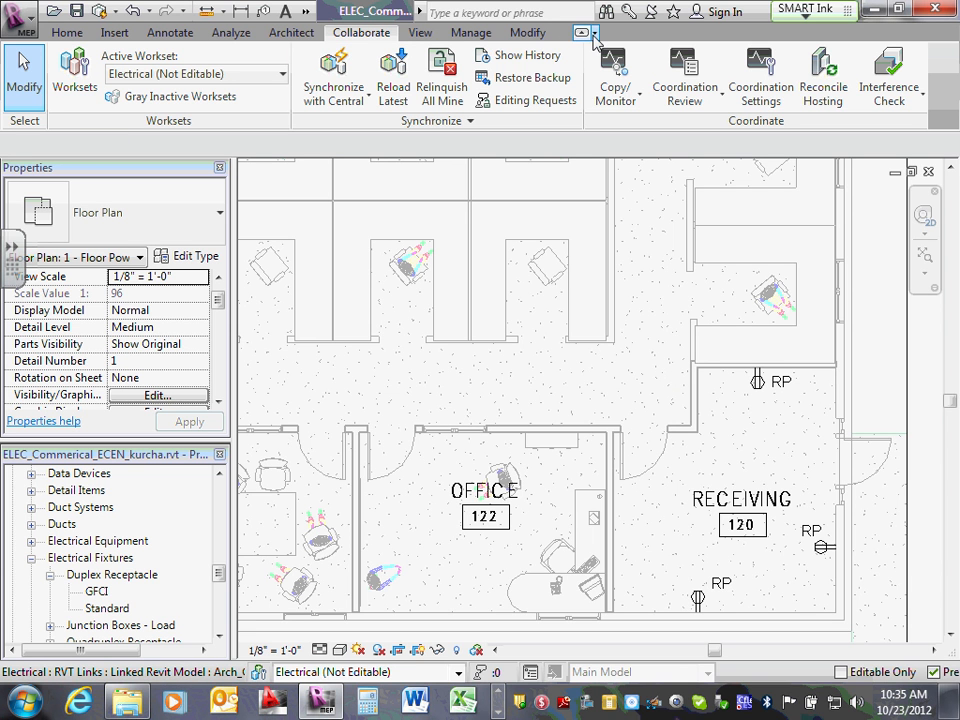
Display the circuit of Receiving 120's north wall receptacle and examine how it links the room's receptacles to panel RP.
left_click(755, 382)
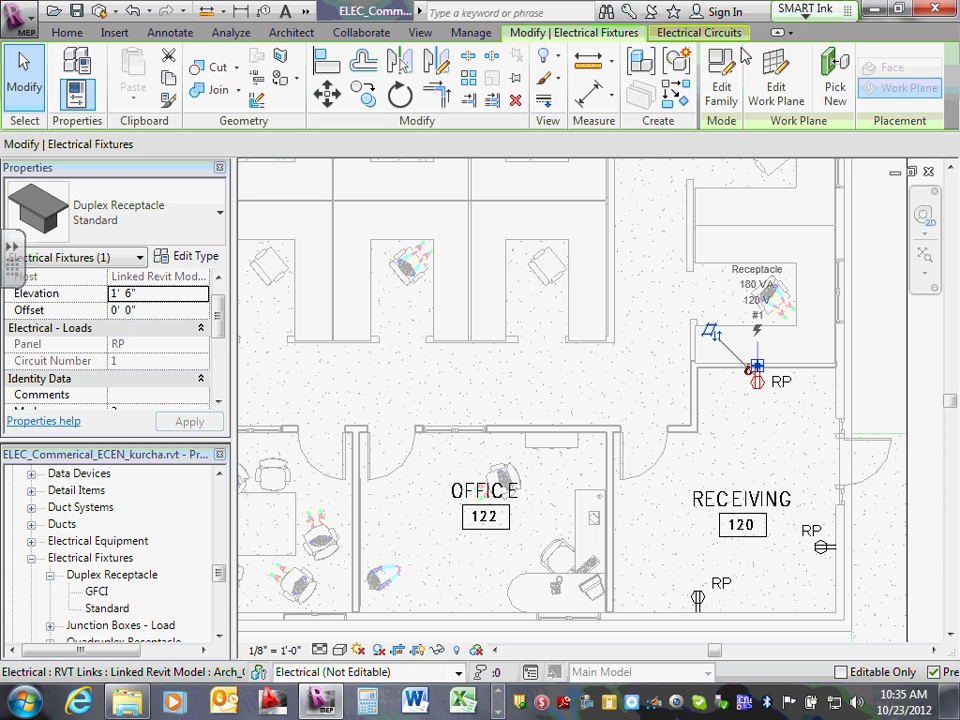
left_click(703, 36)
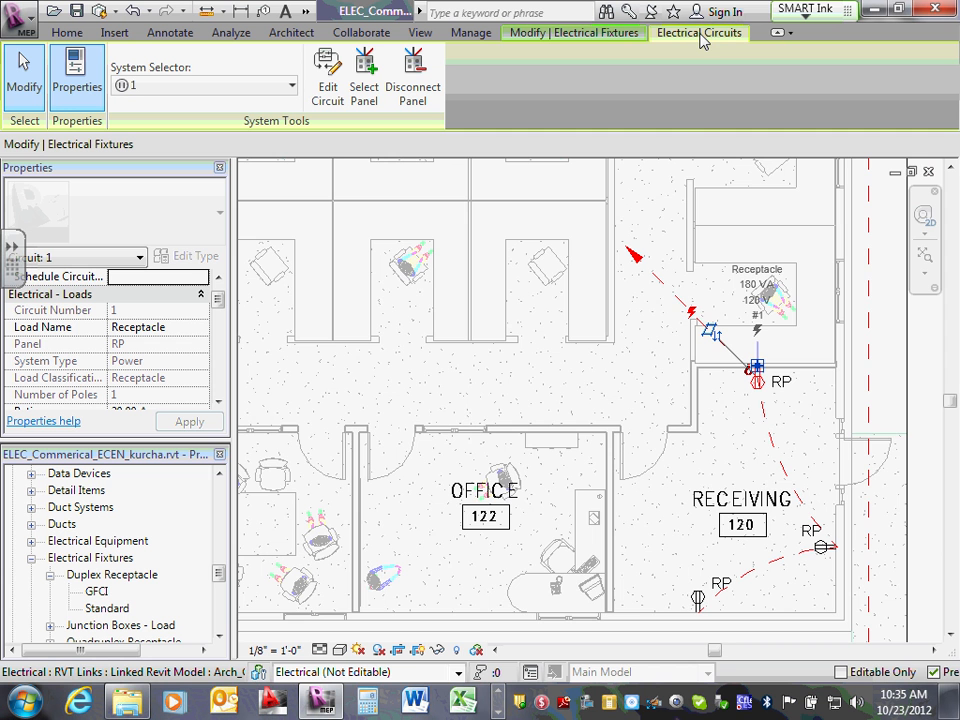
scroll(690, 448, "down", 3)
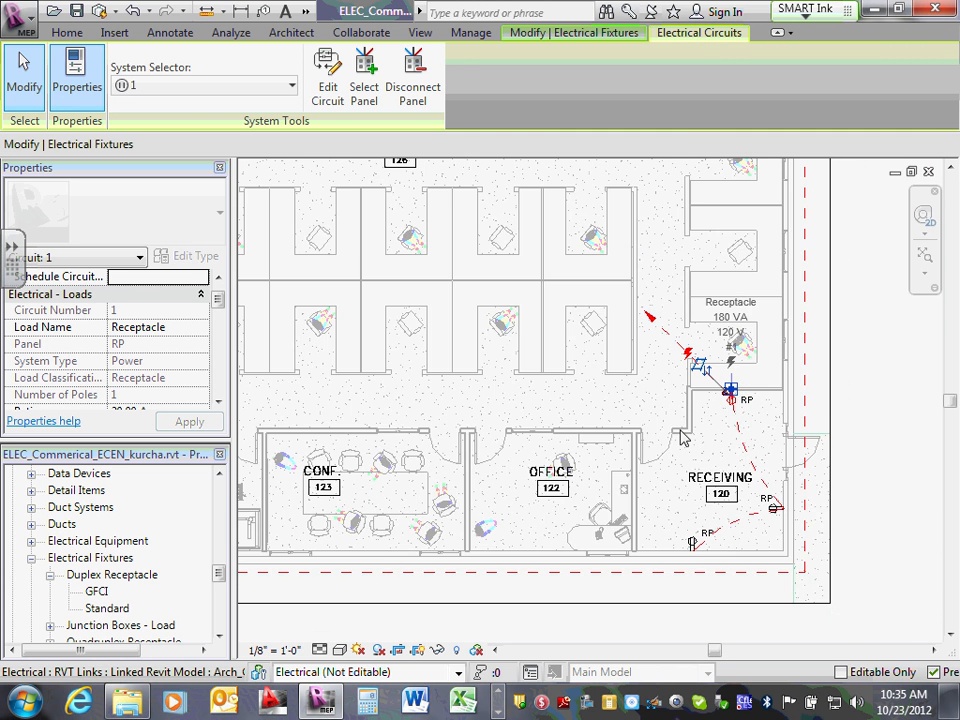
scroll(771, 410, "down", 2)
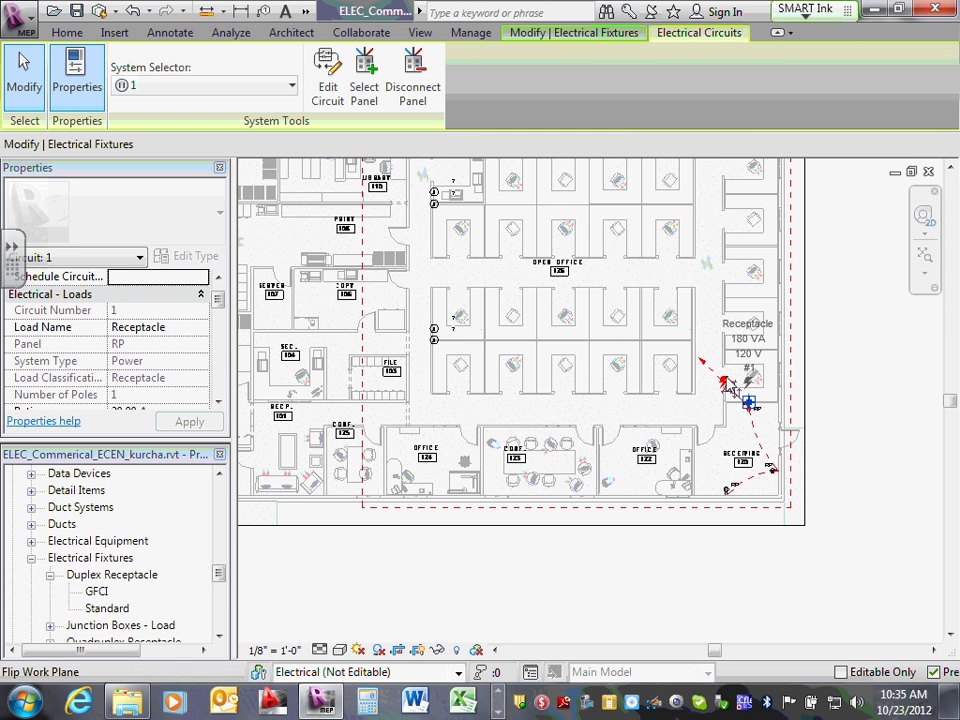
scroll(748, 333, "down", 1)
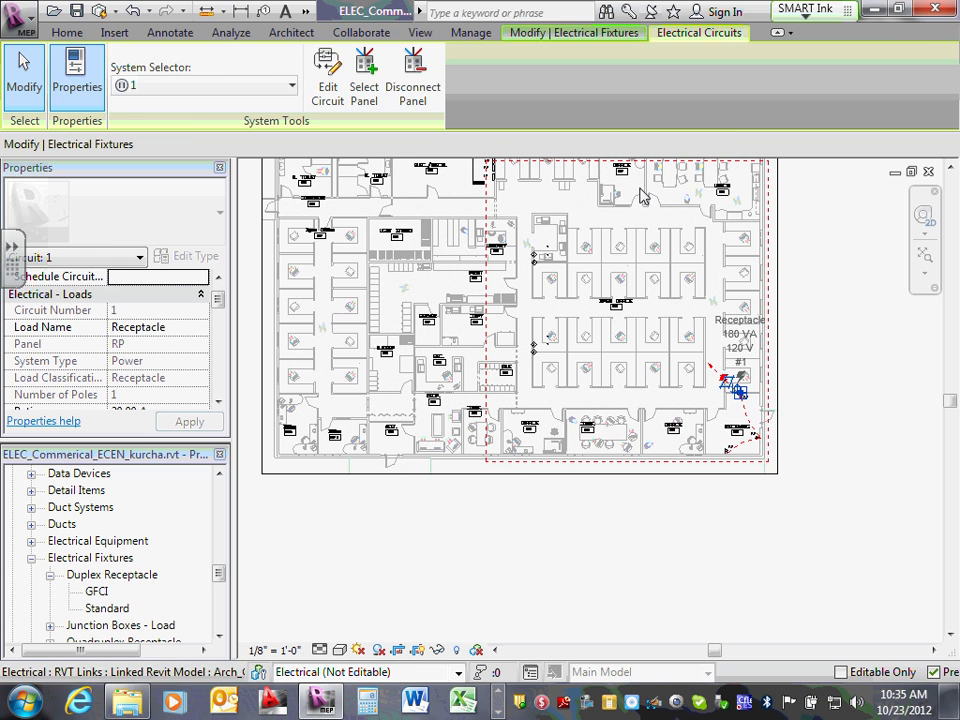
key("Escape")
scroll(748, 403, "up", 3)
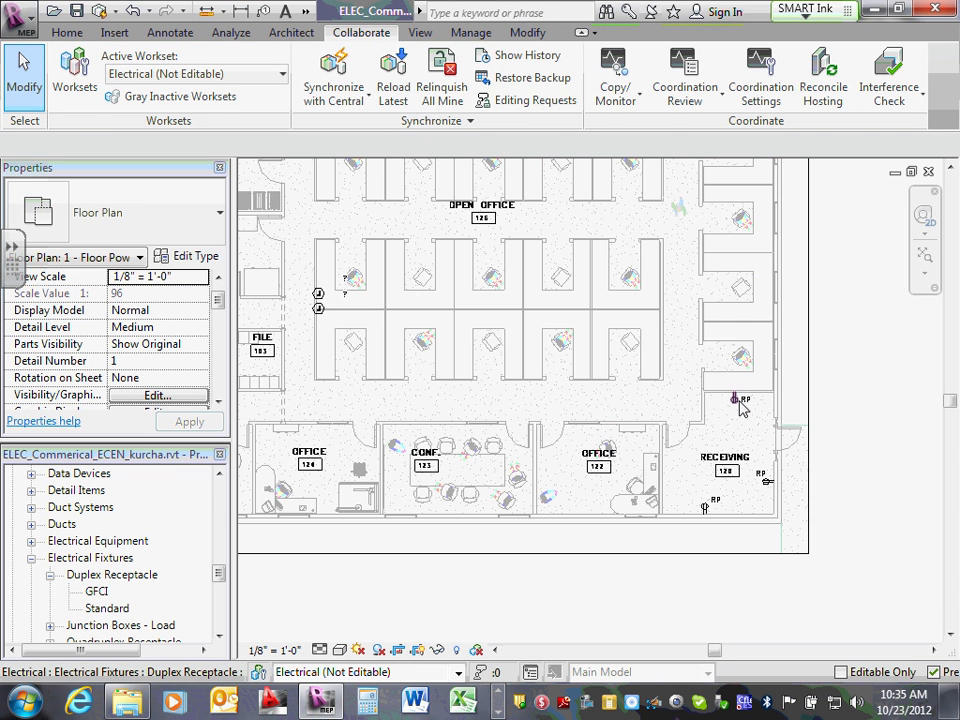
left_click(737, 397)
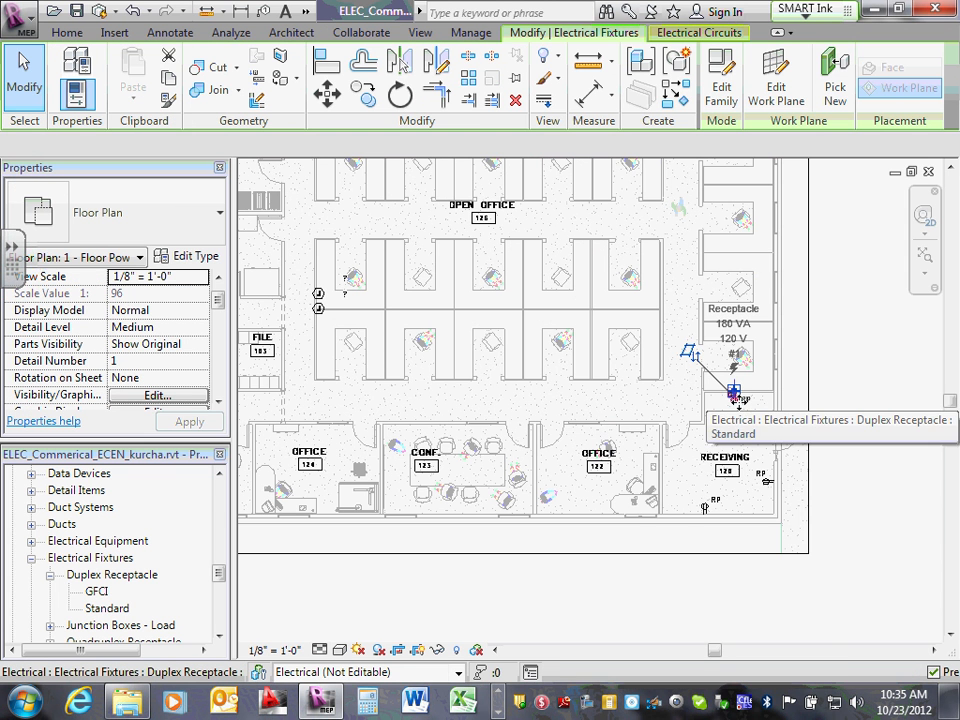
left_click(710, 38)
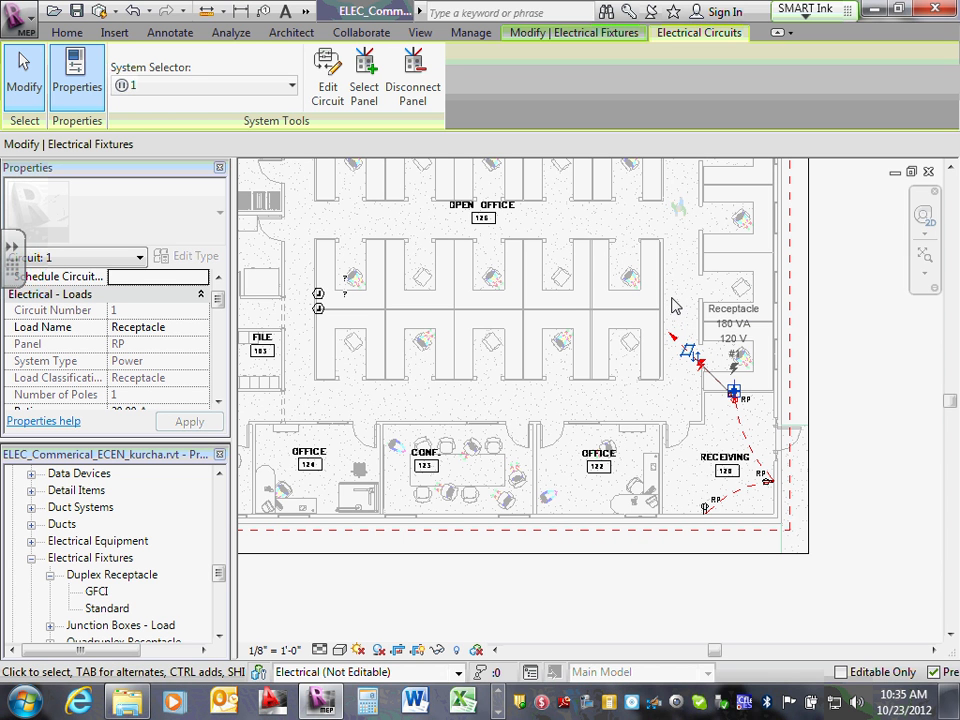
left_click(684, 304)
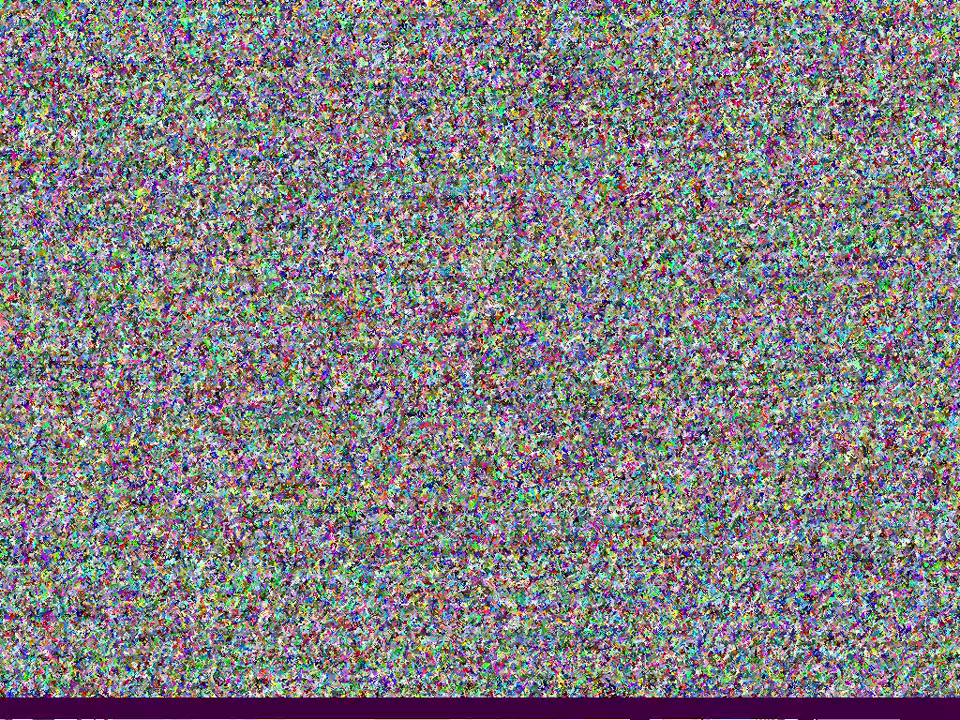
scroll(572, 339, "down", 1)
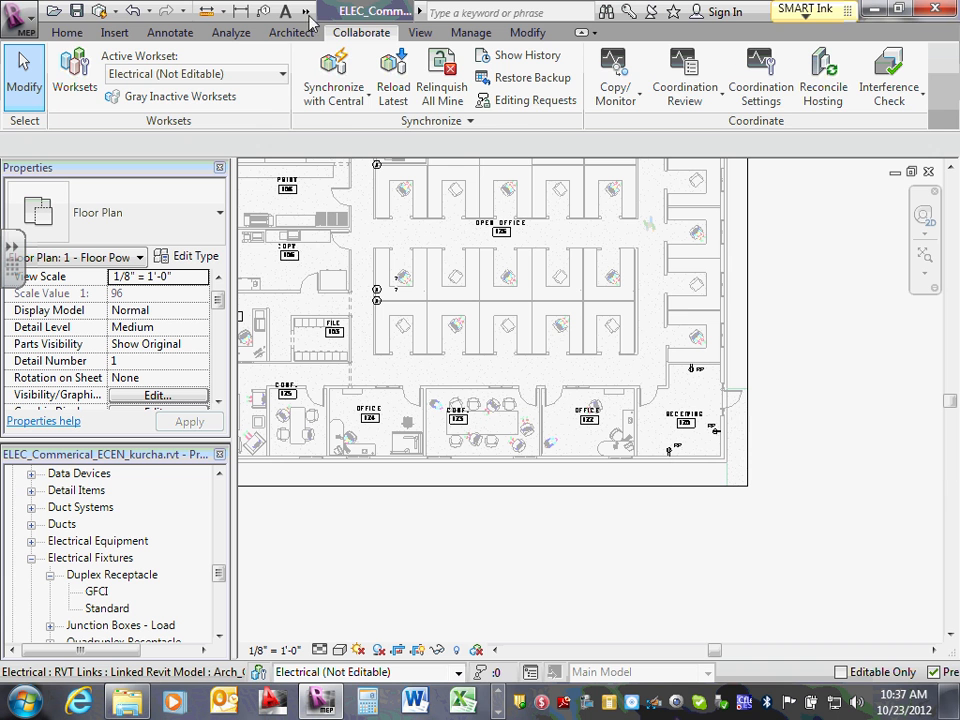
left_click(67, 32)
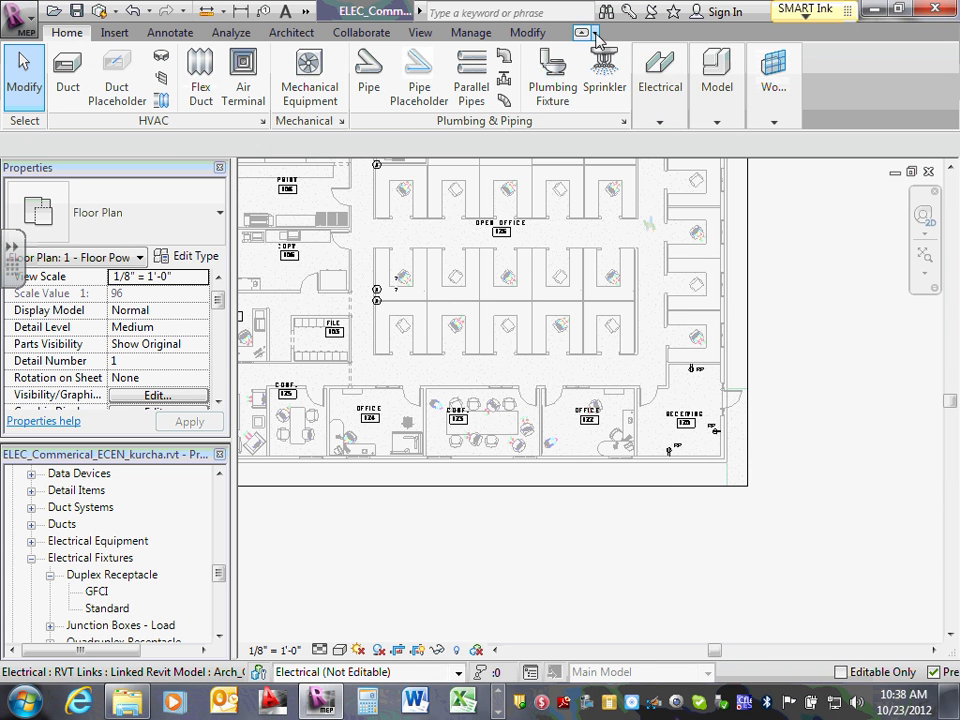
left_click(528, 32)
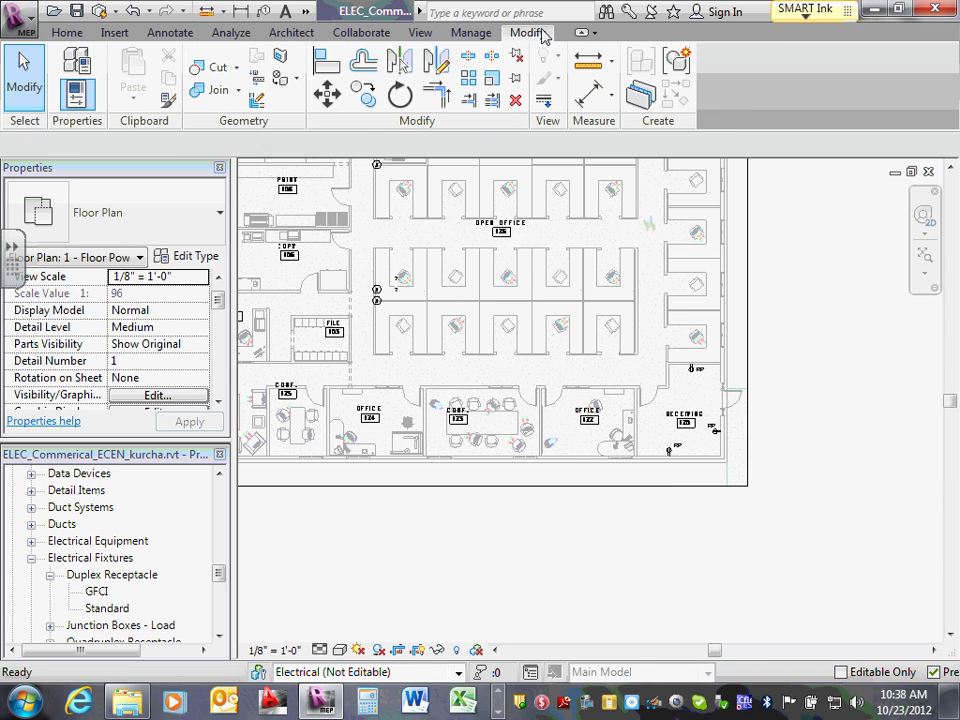
left_click(595, 33)
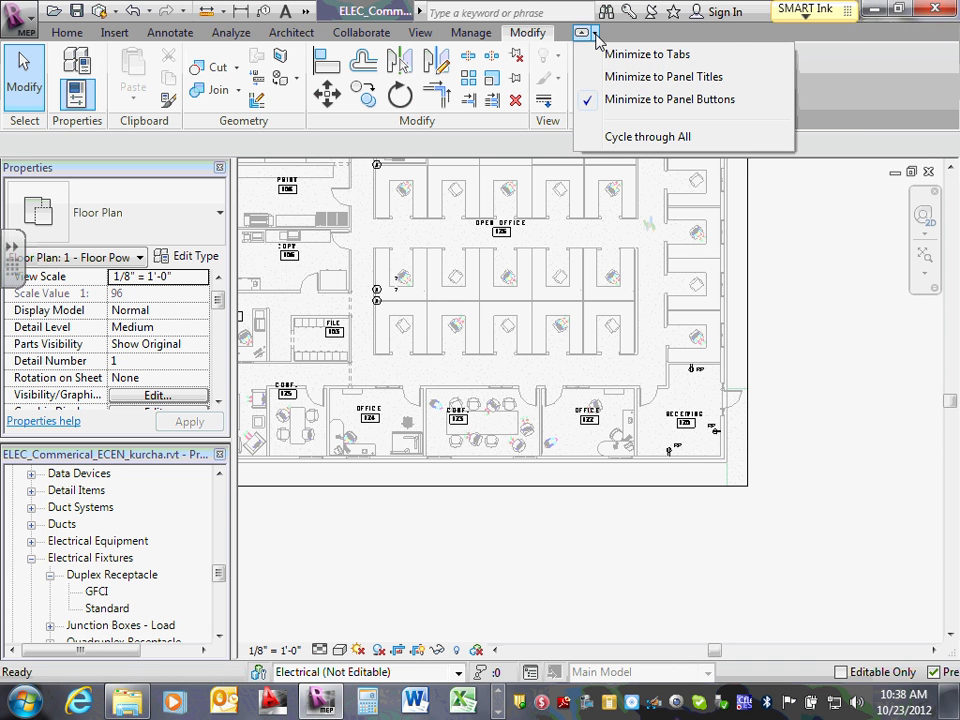
left_click(846, 36)
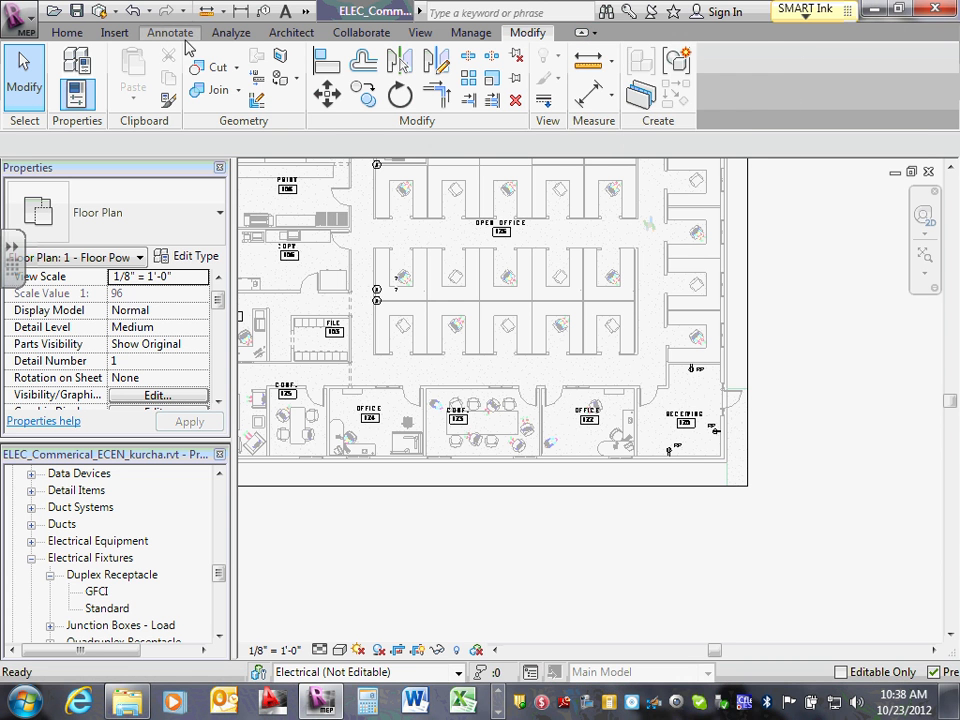
left_click(68, 33)
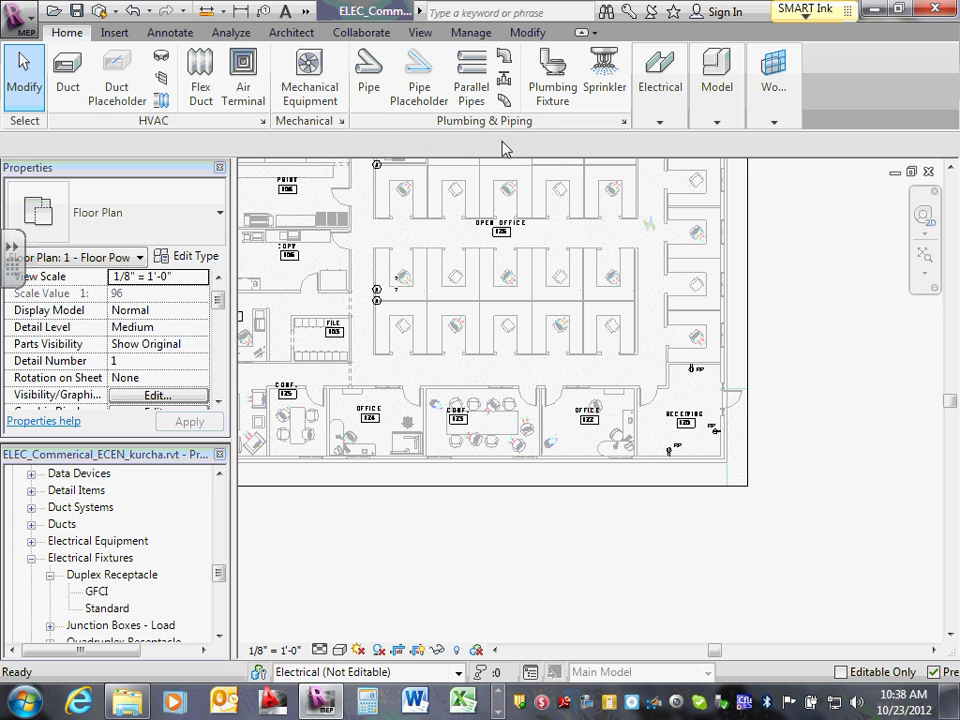
mouse_move(645, 105)
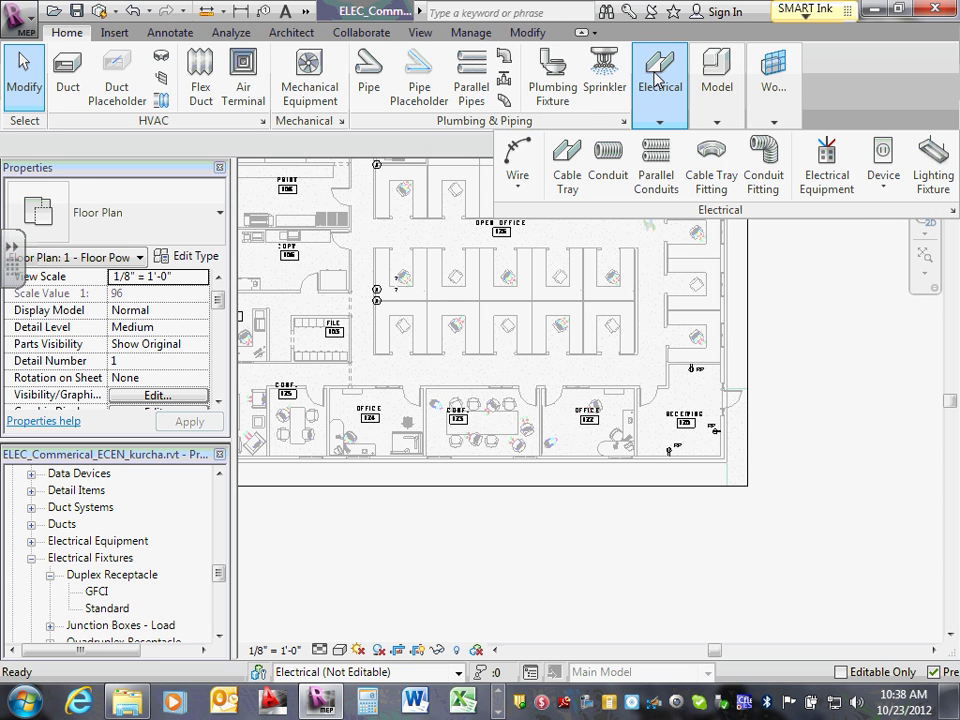
left_click(522, 32)
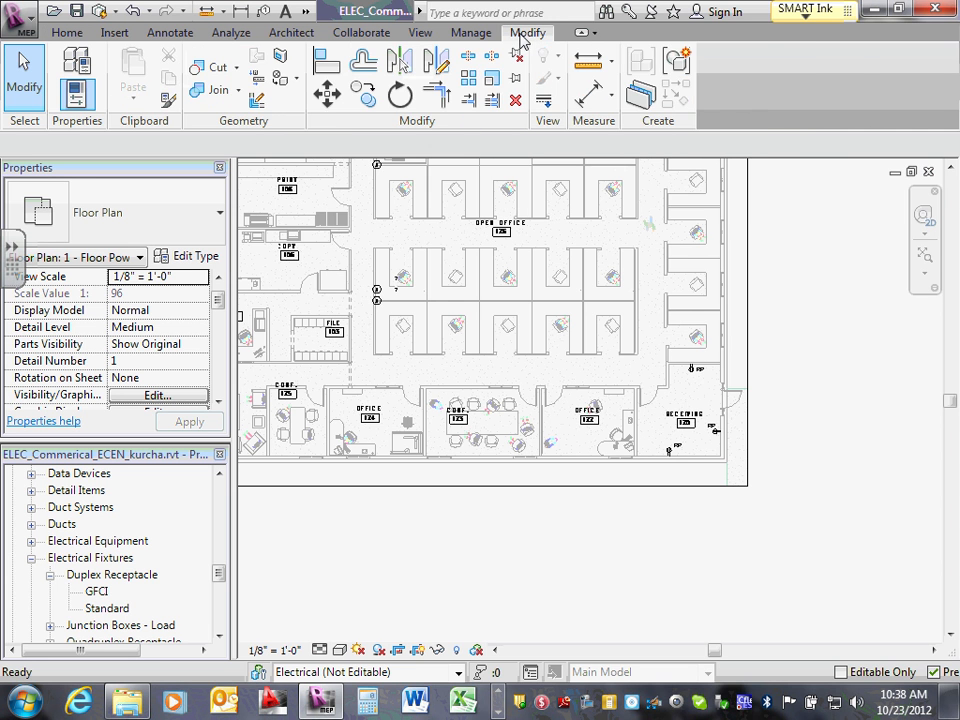
Review the Revit files linked to the project.
left_click(482, 35)
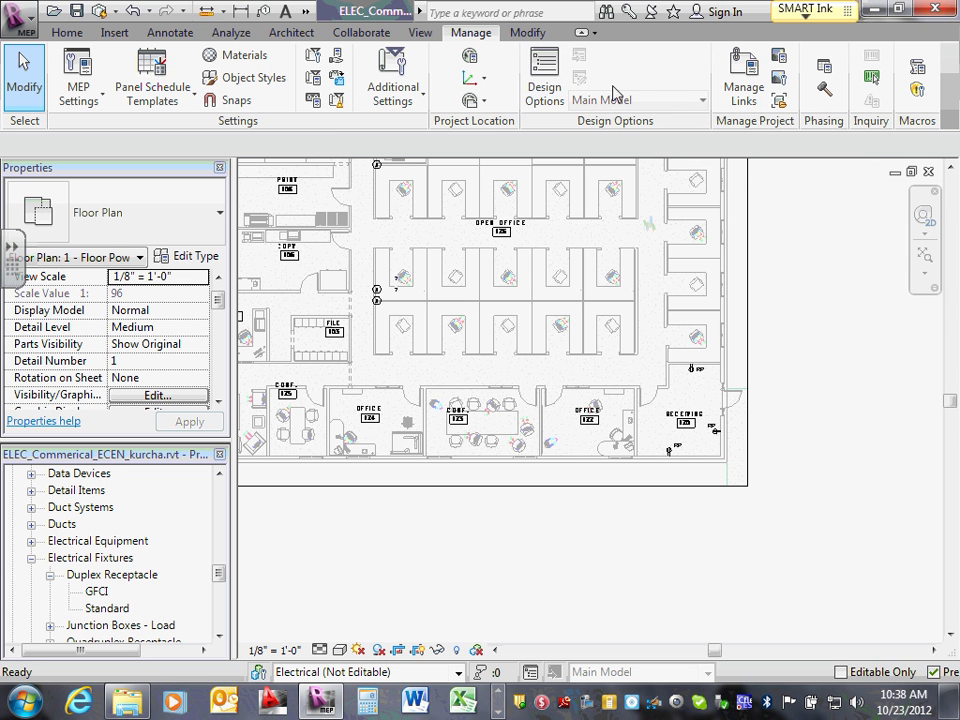
left_click(745, 98)
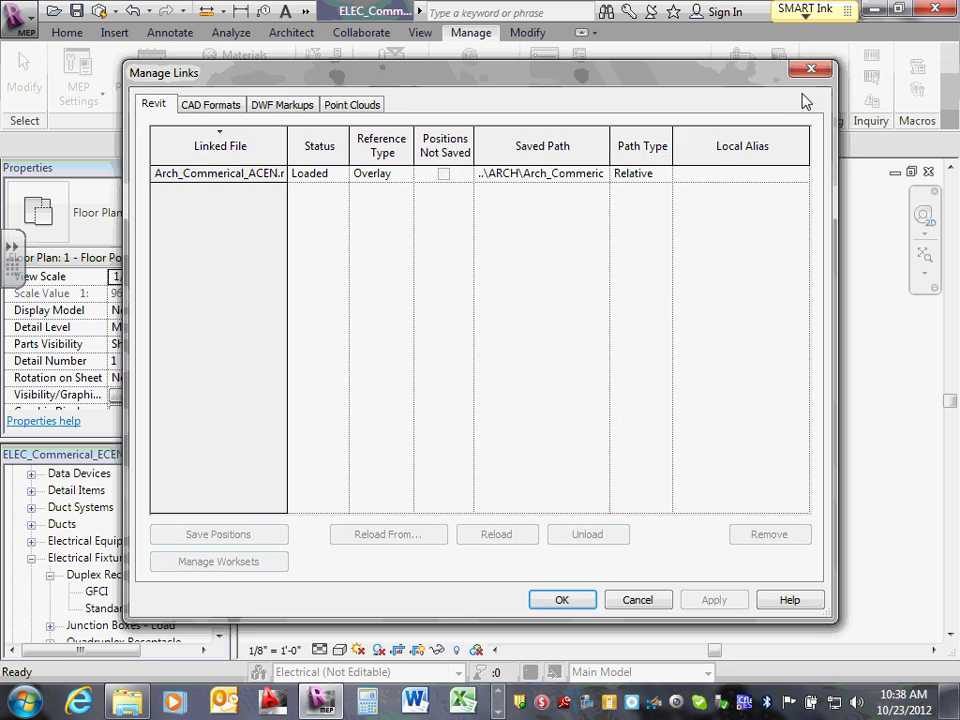
left_click(818, 72)
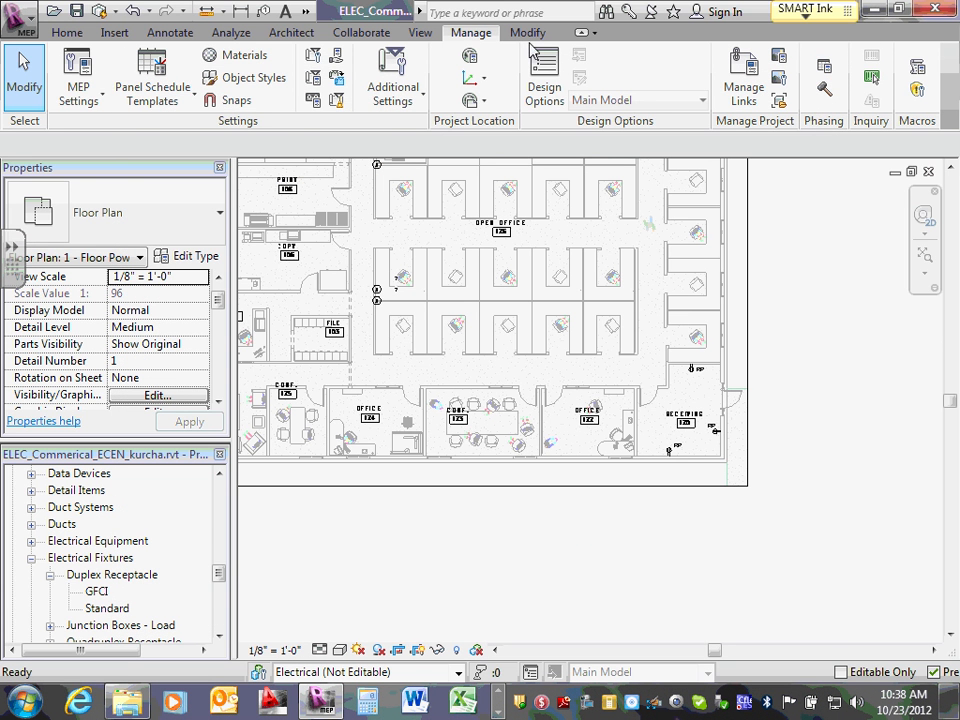
Display the System Browser for the project.
left_click(357, 33)
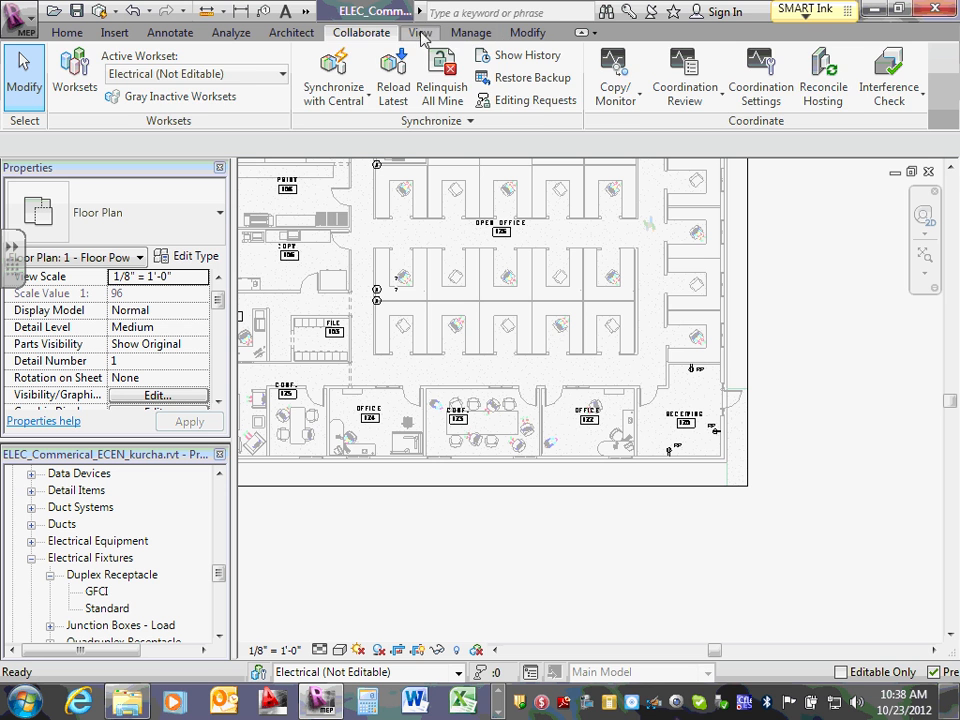
left_click(420, 35)
left_click(526, 40)
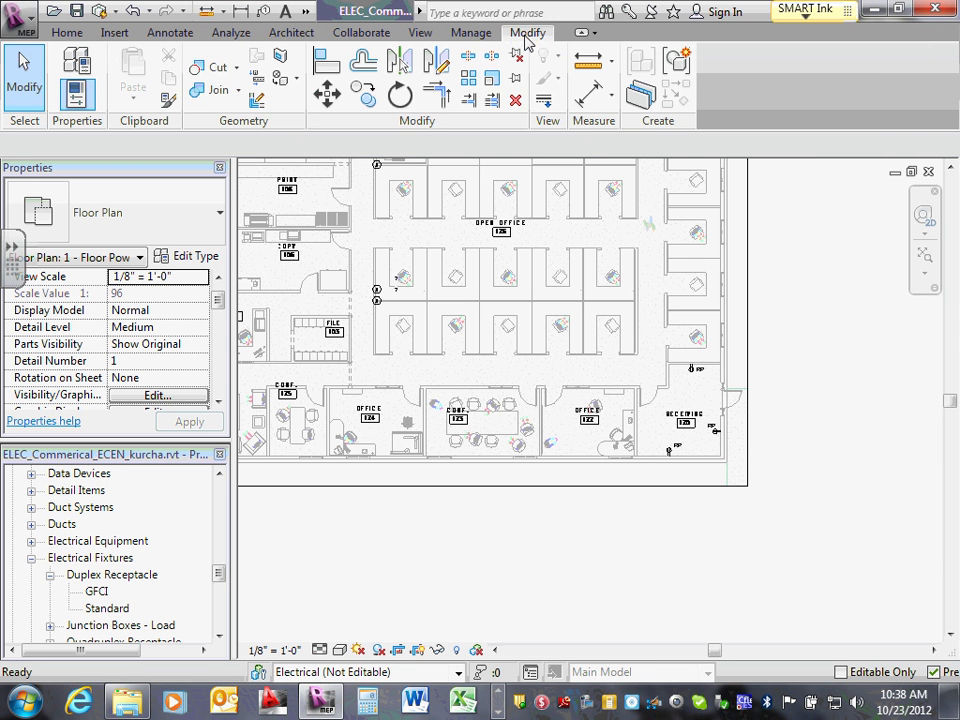
left_click(423, 38)
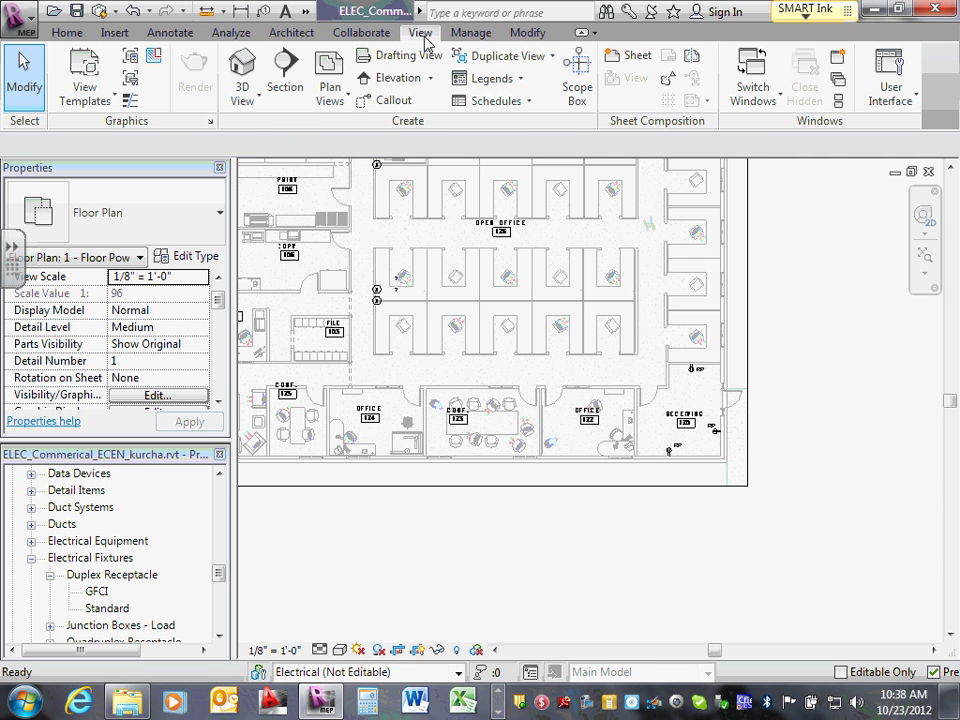
left_click(918, 100)
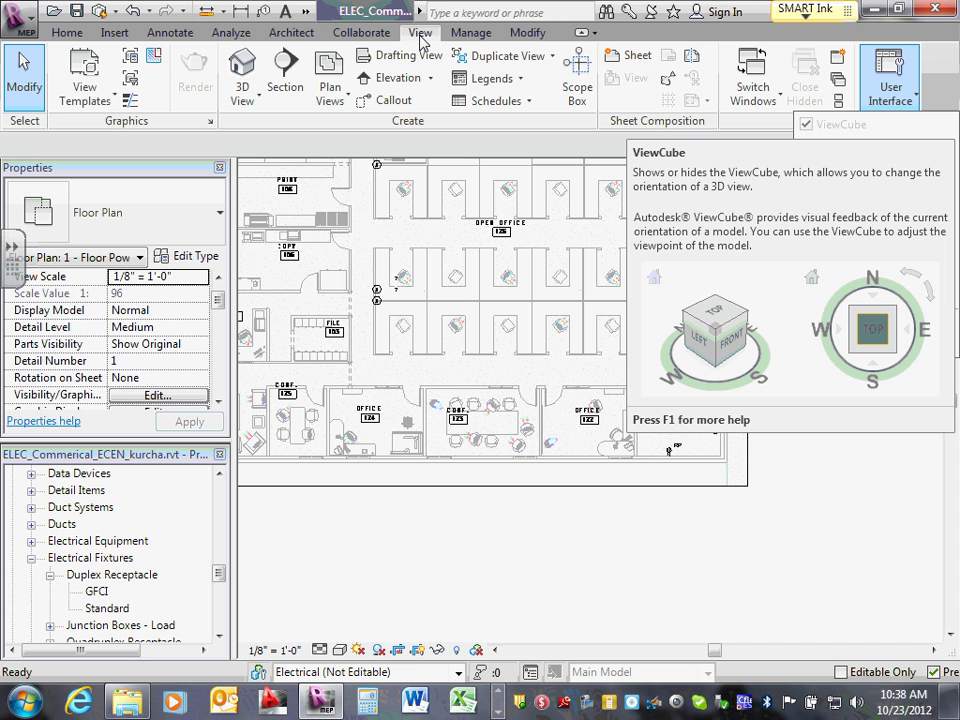
left_click(918, 100)
left_click(918, 100)
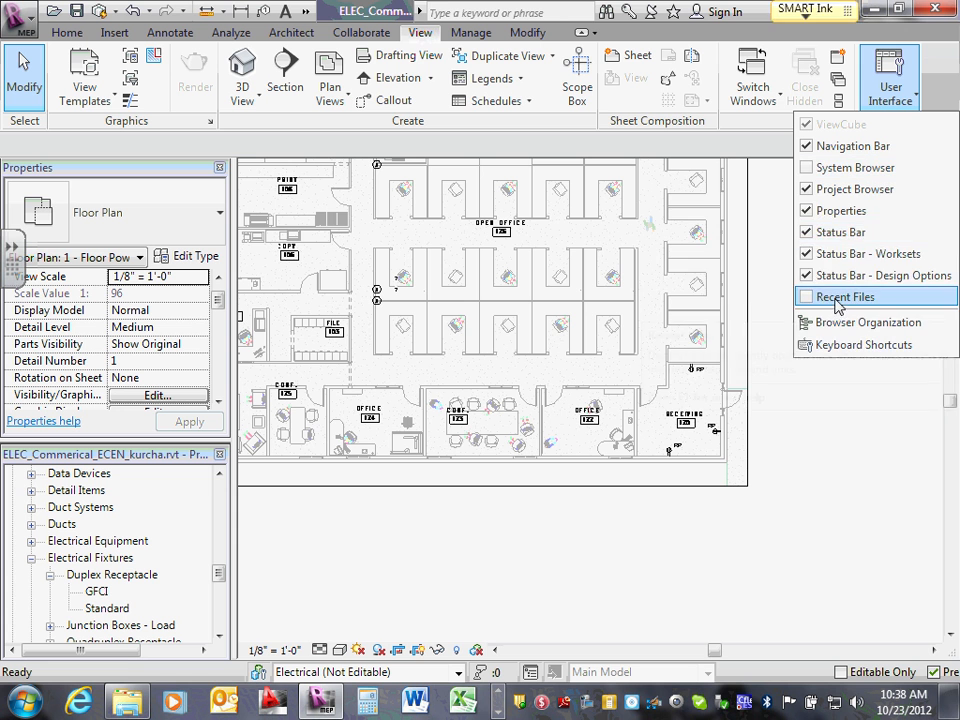
left_click(809, 170)
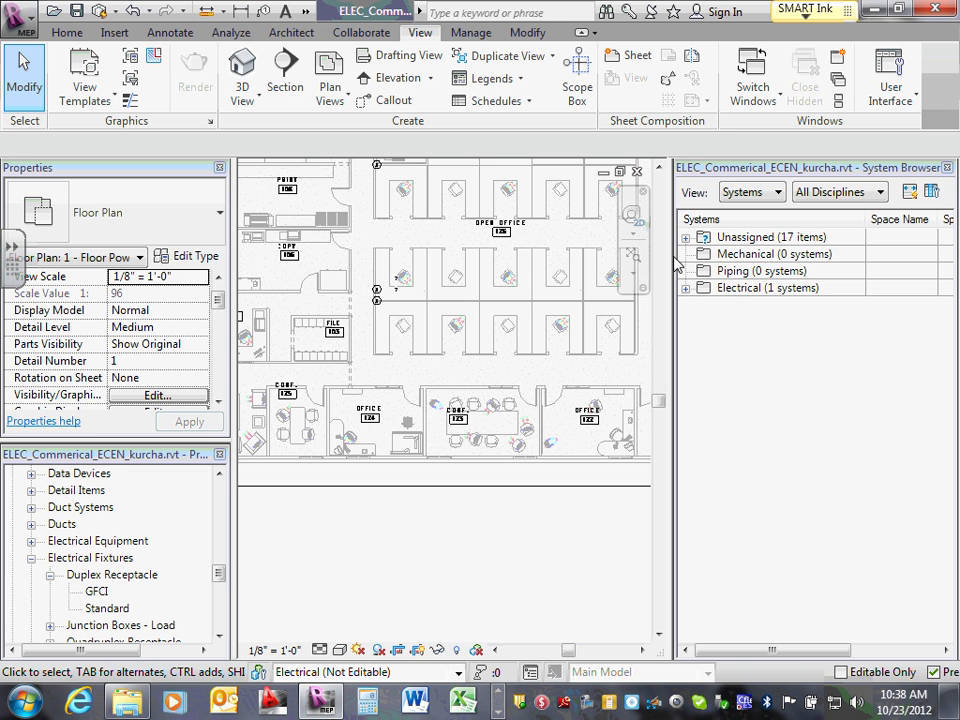
Expand the electrical power systems in the System Browser down to panel RP's circuit 1 and examine the receptacles assigned to it.
left_click(762, 275)
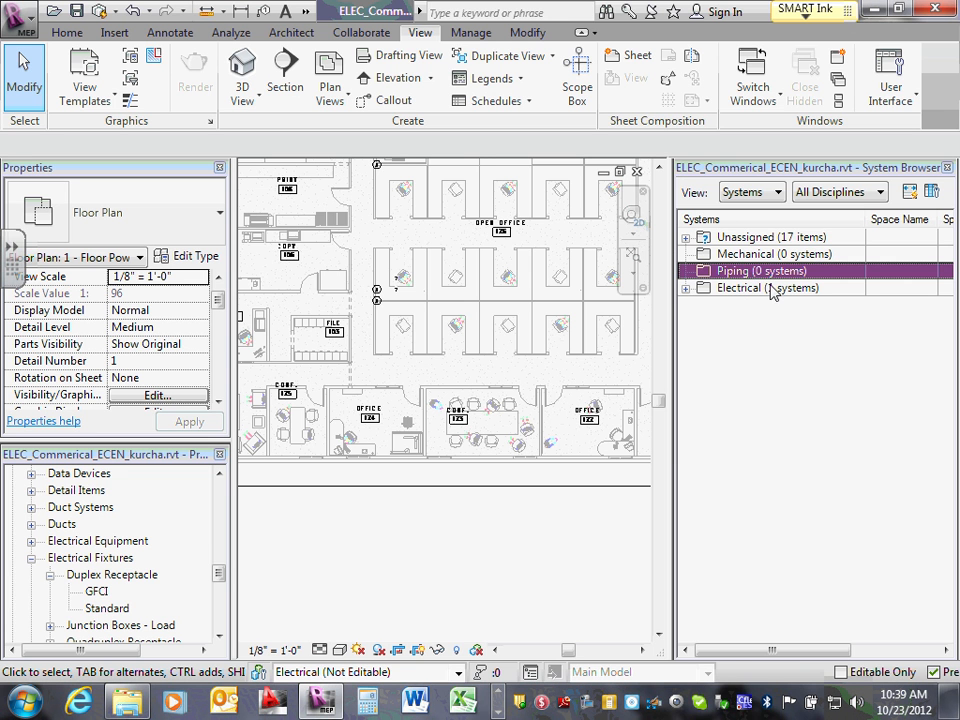
left_click(686, 288)
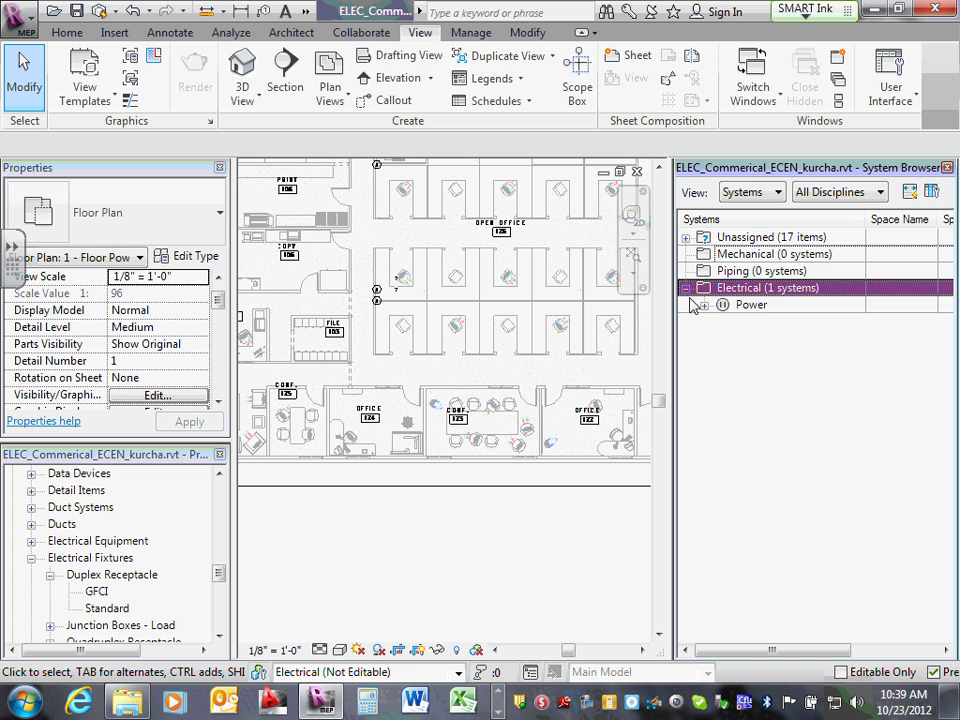
left_click(704, 305)
left_click(723, 322)
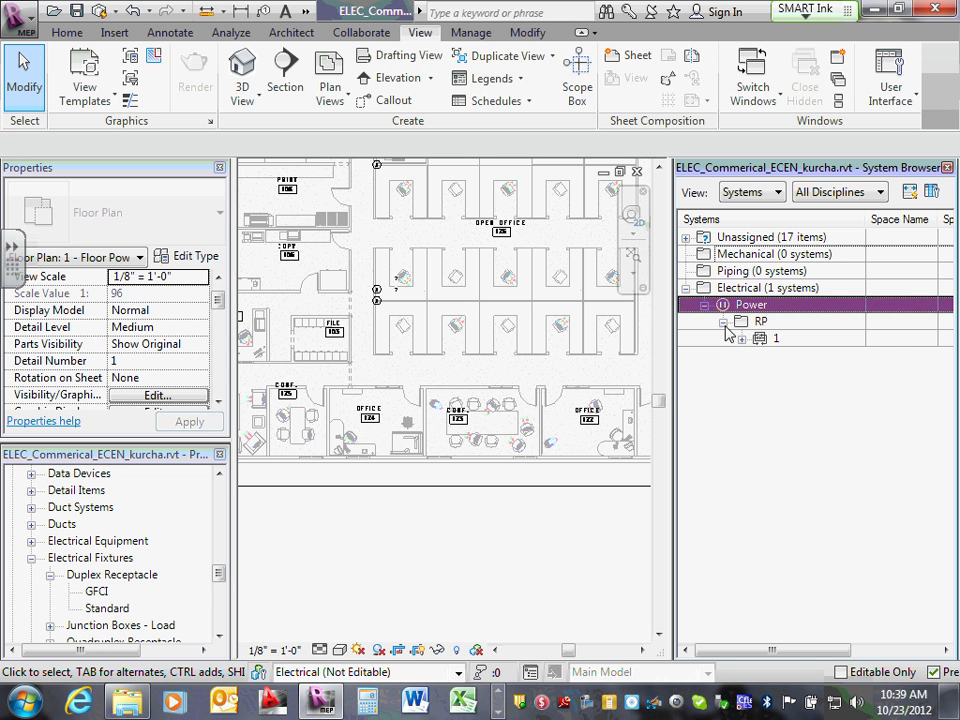
left_click(741, 339)
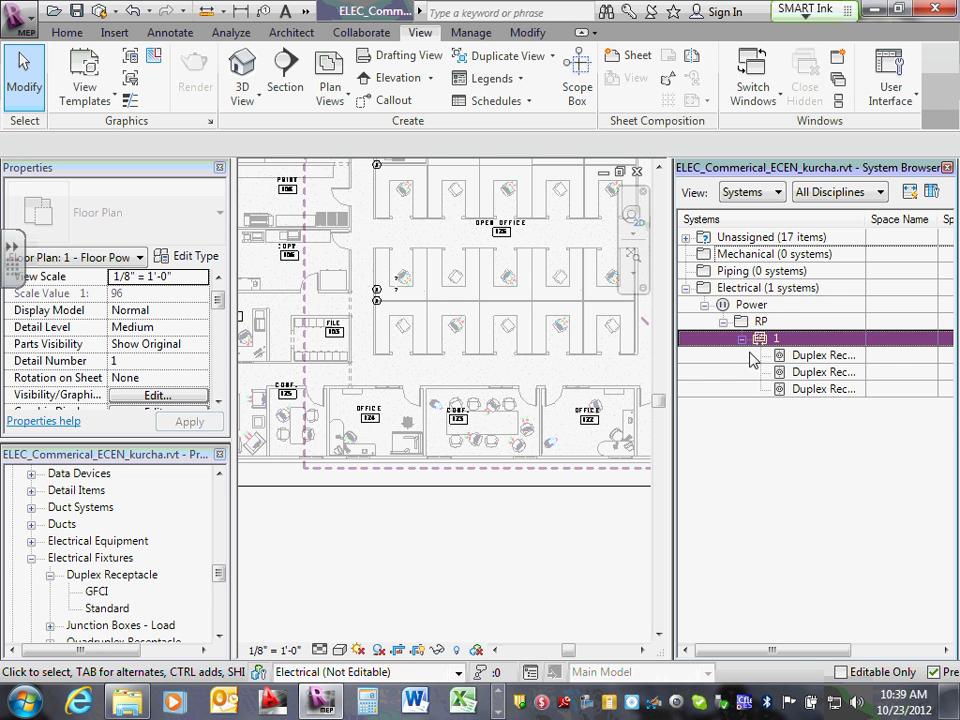
left_click(824, 390)
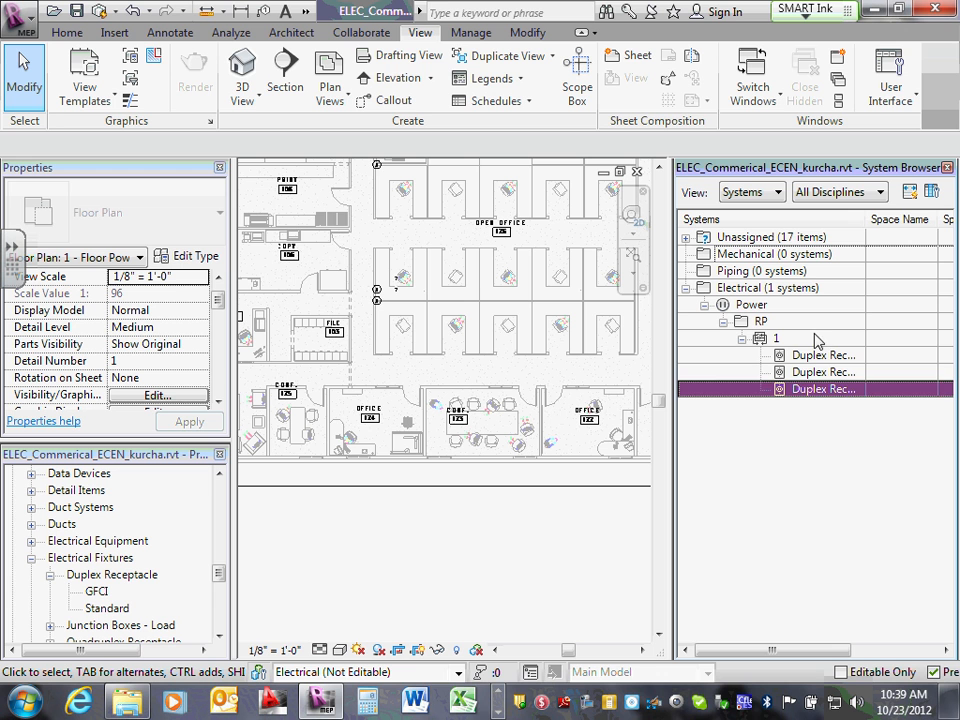
left_click(817, 341)
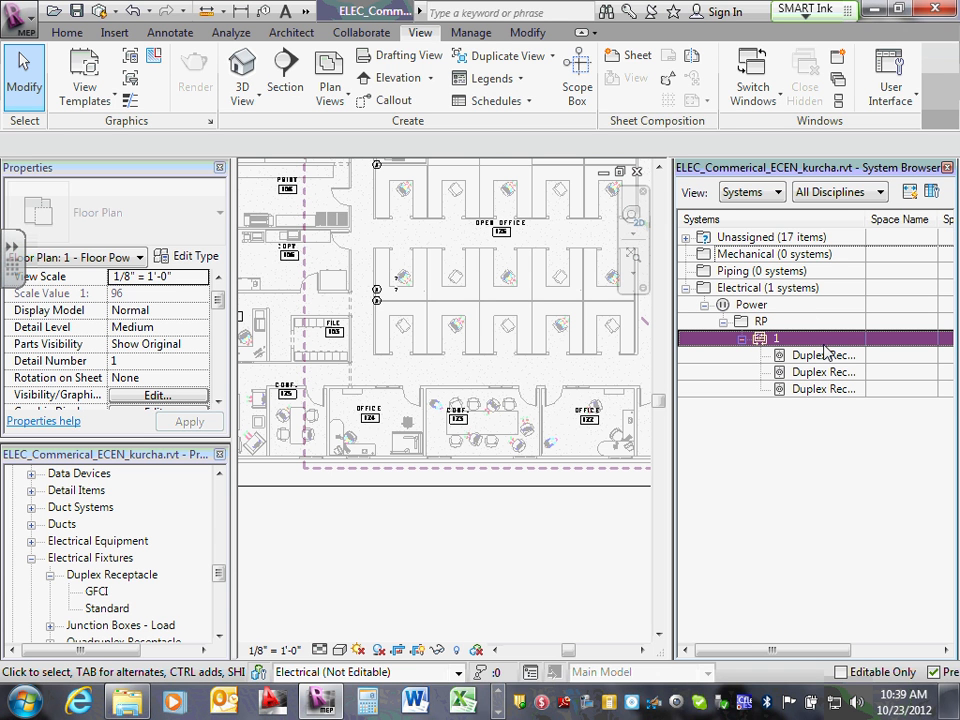
Hide the System Browser and display it again.
left_click(948, 168)
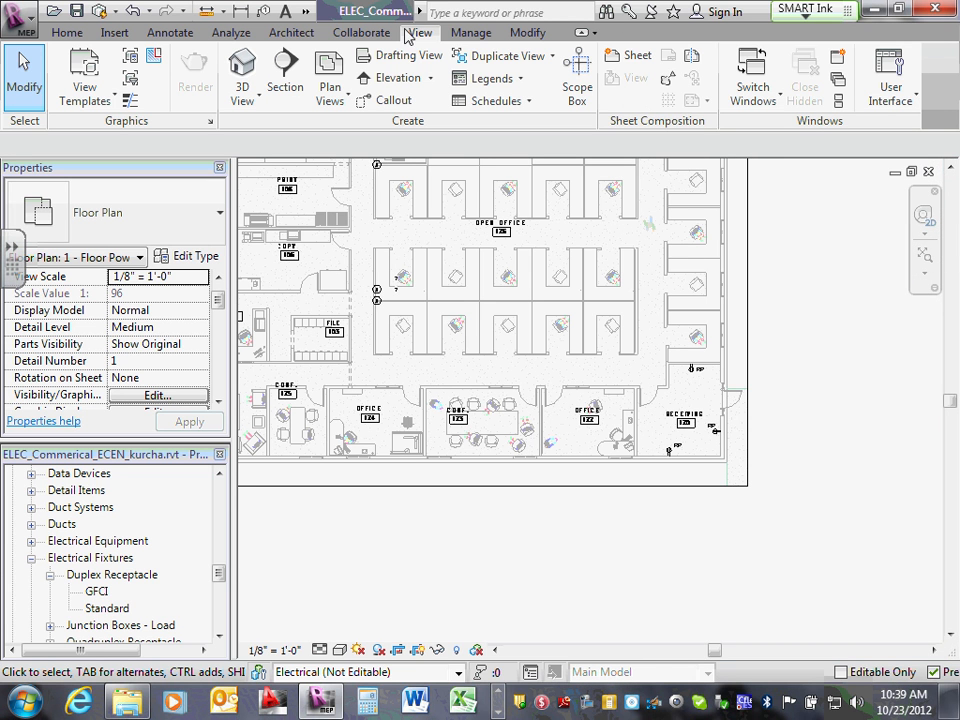
left_click(908, 102)
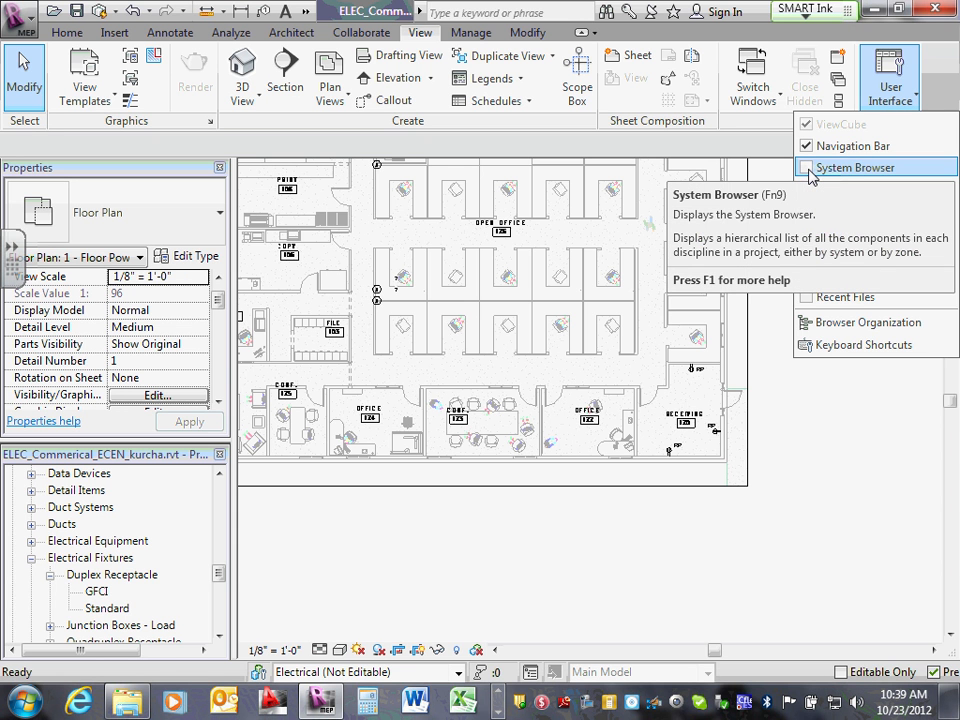
left_click(810, 168)
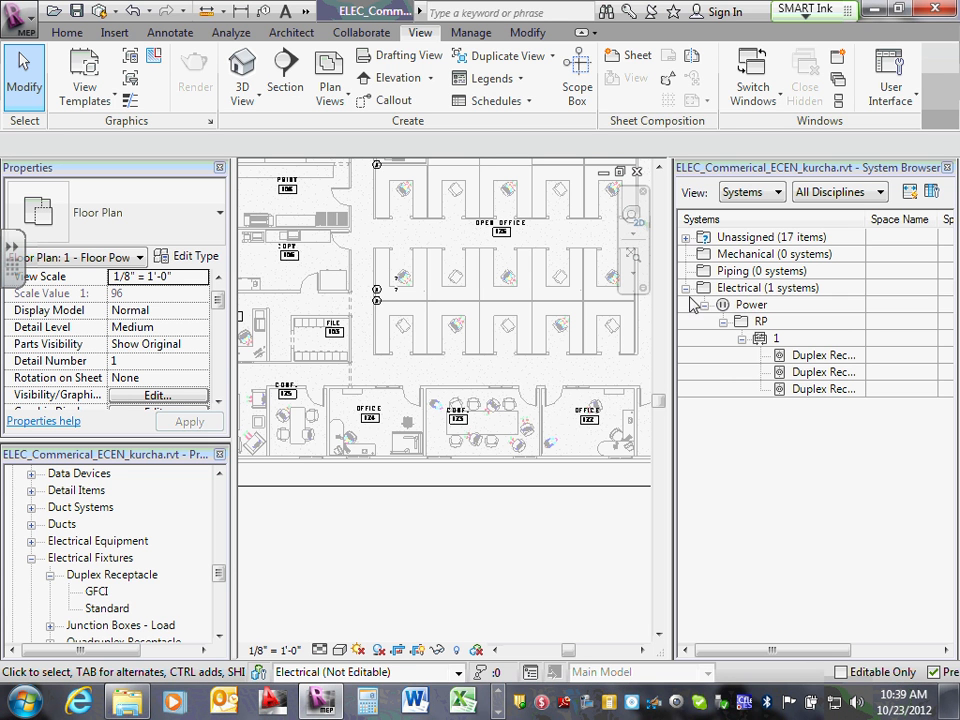
Select circuit 1 of panel RP in the System Browser and apply R#122 as its schedule circuit text.
left_click(705, 305)
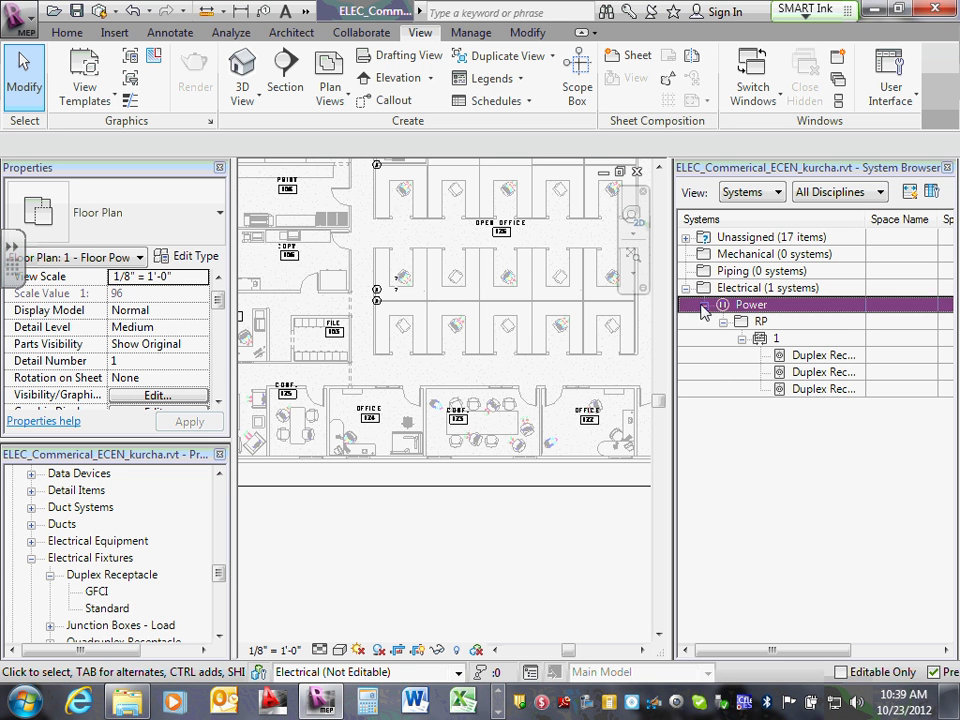
left_click(765, 321)
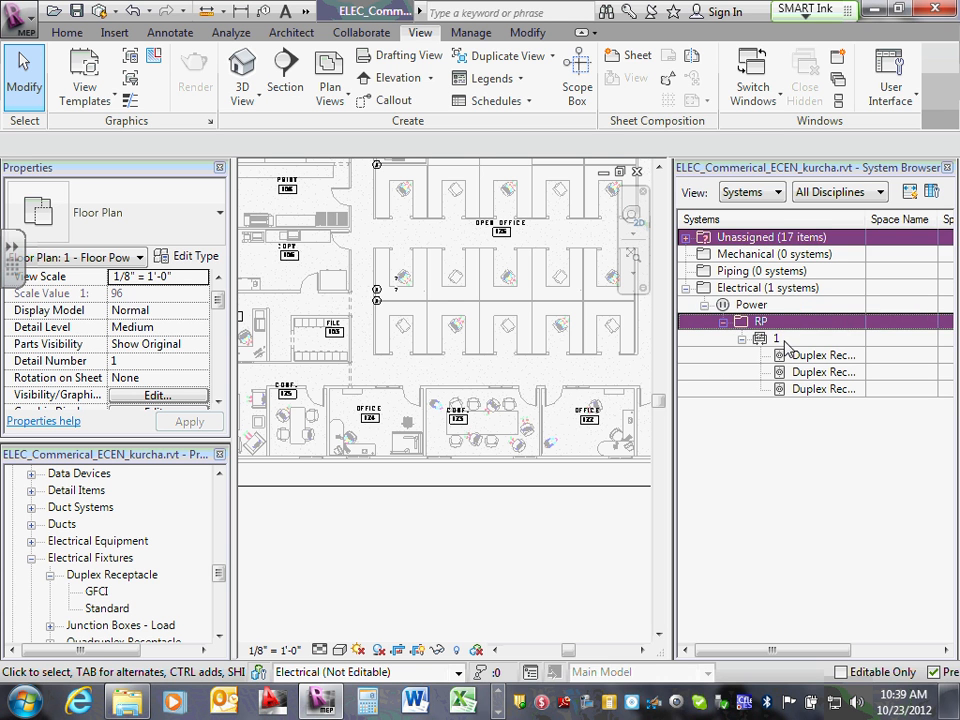
left_click(778, 339)
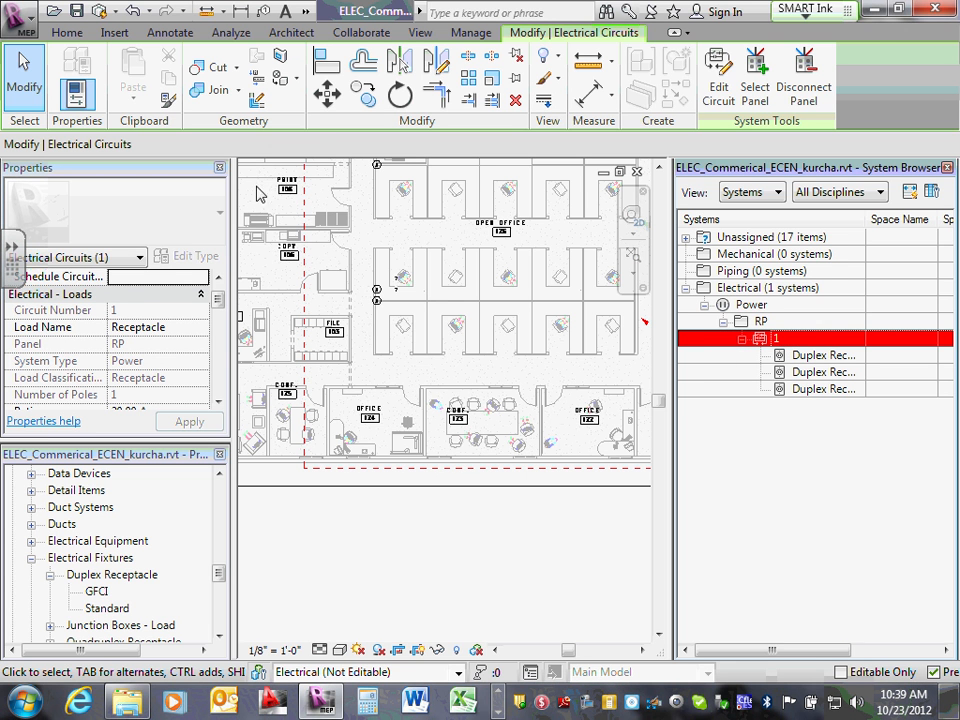
left_click(139, 277)
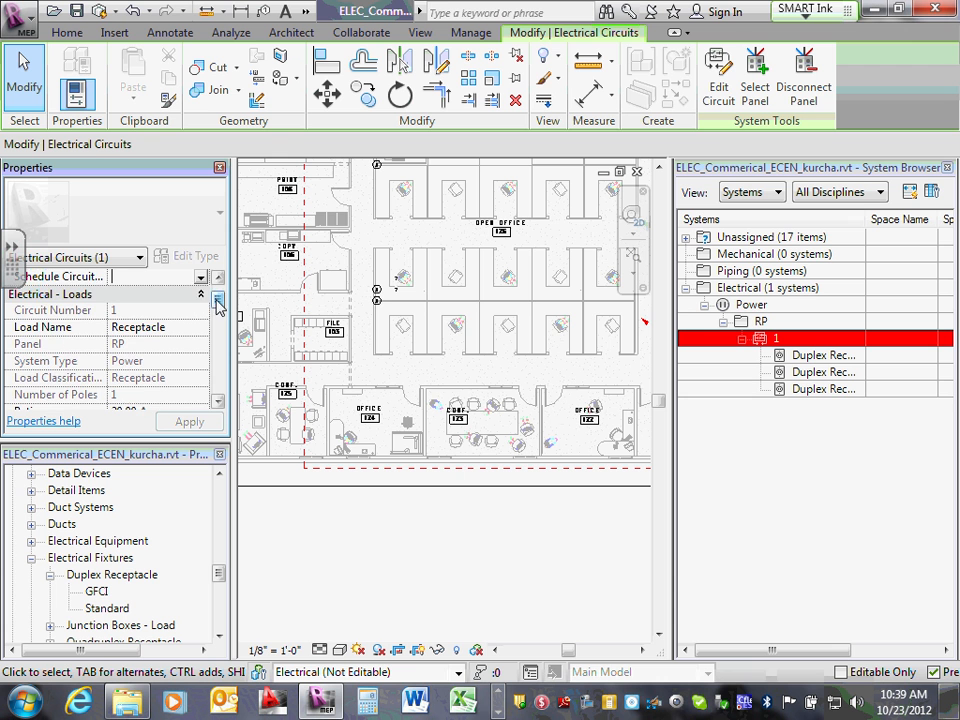
mouse_move(216, 300)
left_mouse_down()
mouse_move(227, 330)
mouse_move(231, 294)
left_mouse_up()
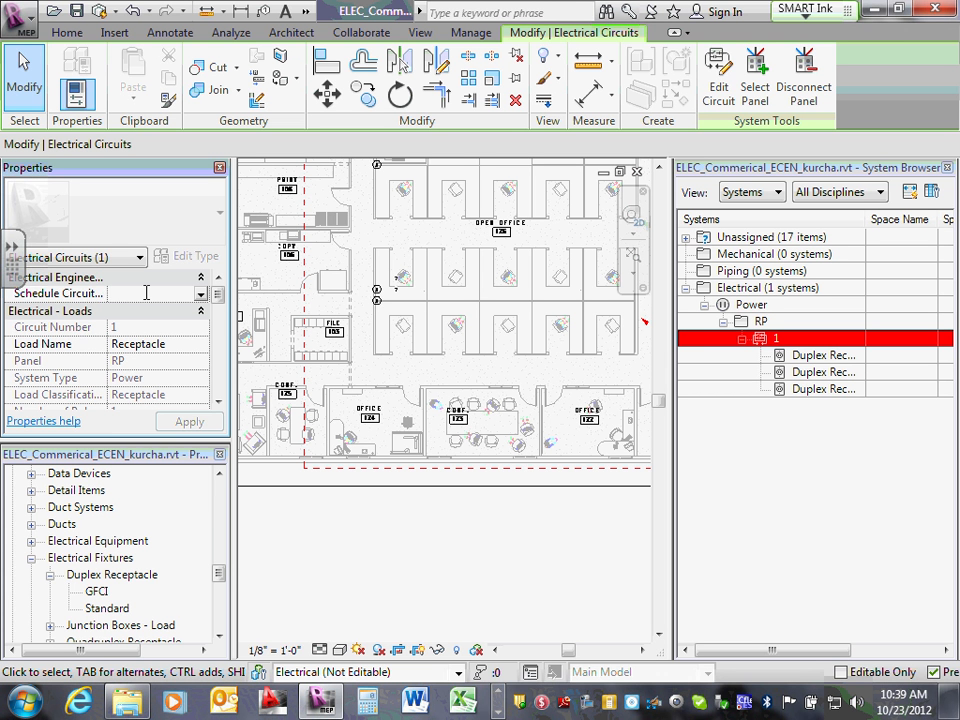
type("R#122")
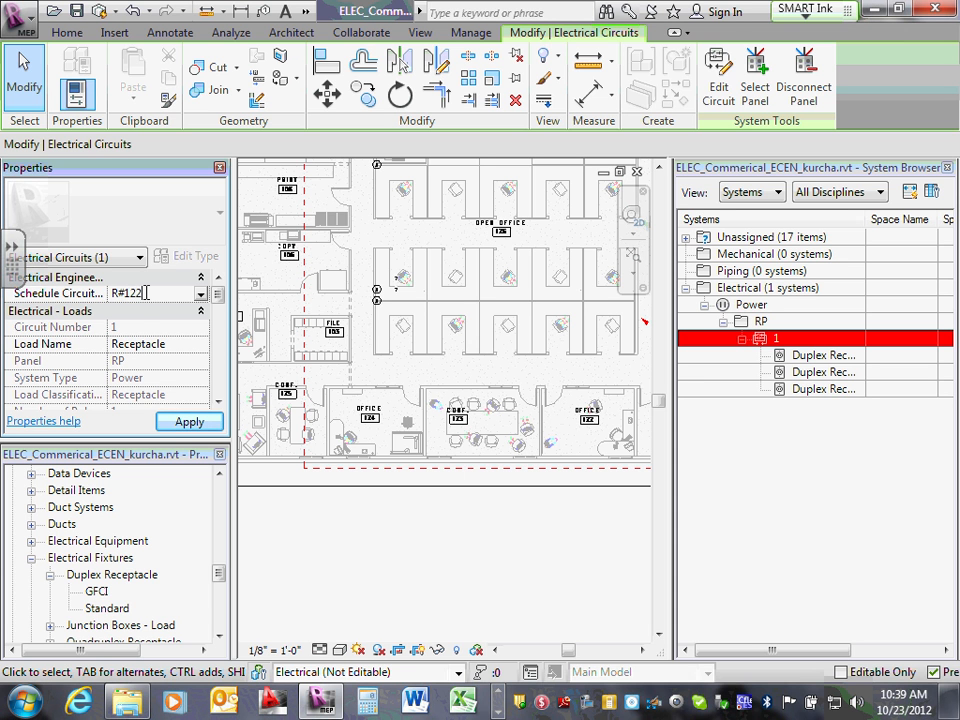
left_click(189, 422)
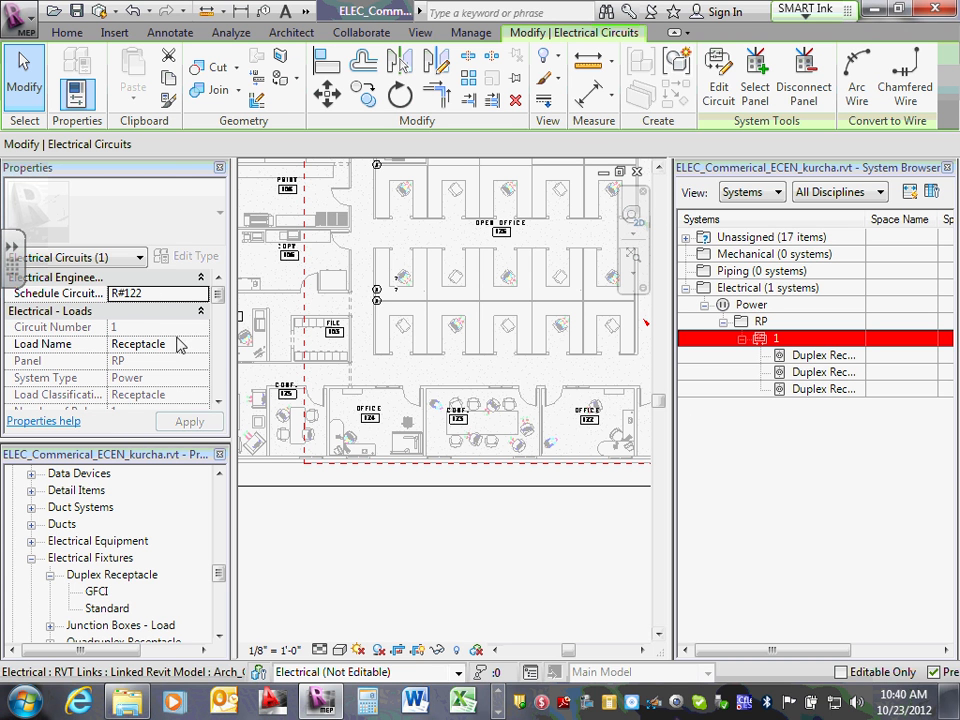
Change the schedule circuit text of panel RP's circuit 1 to R#120 and apply it.
left_click(142, 313)
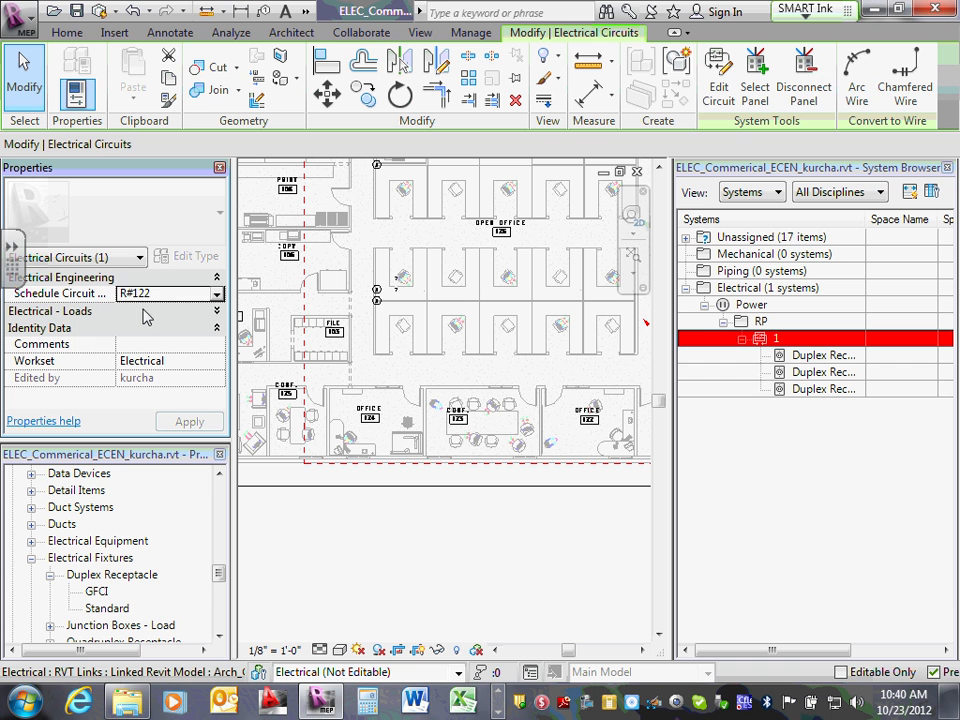
left_click(163, 294)
left_click(164, 293)
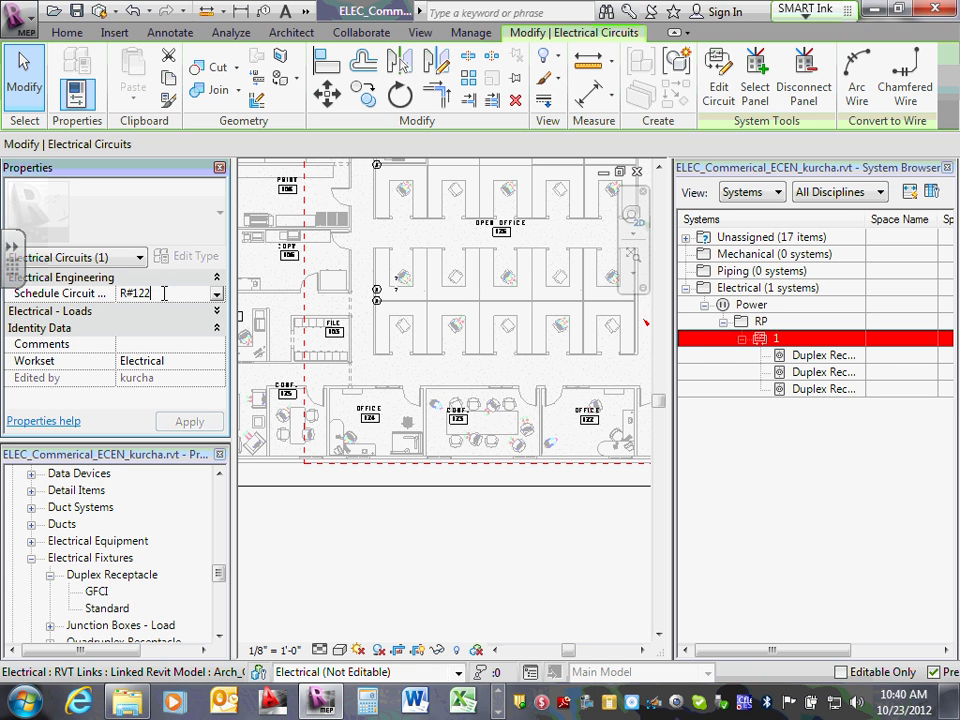
key("BackSpace")
type("0")
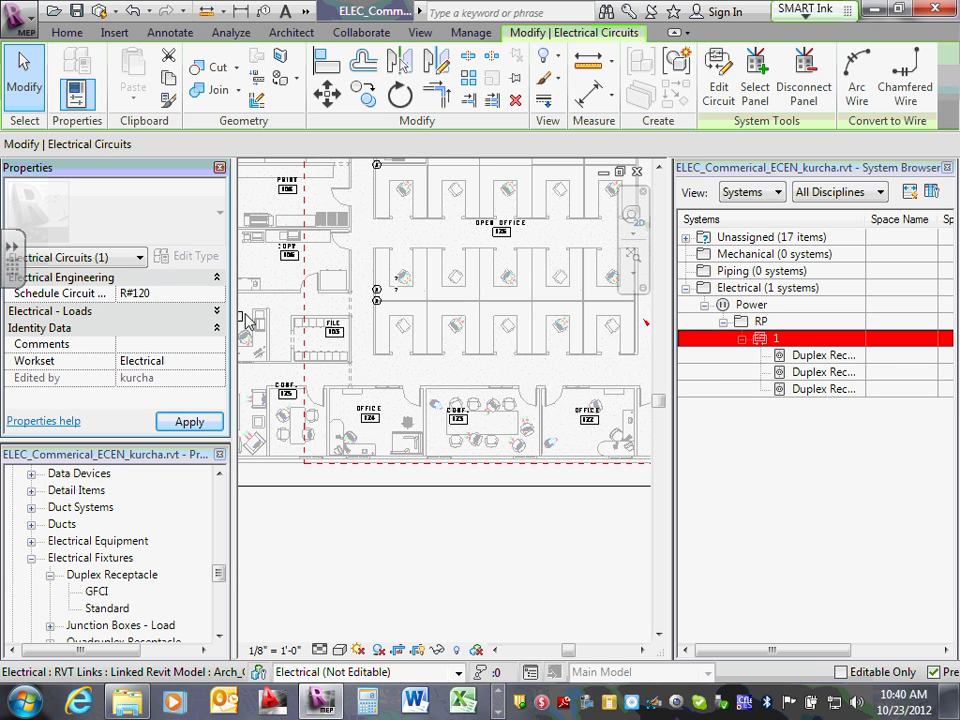
left_click(184, 421)
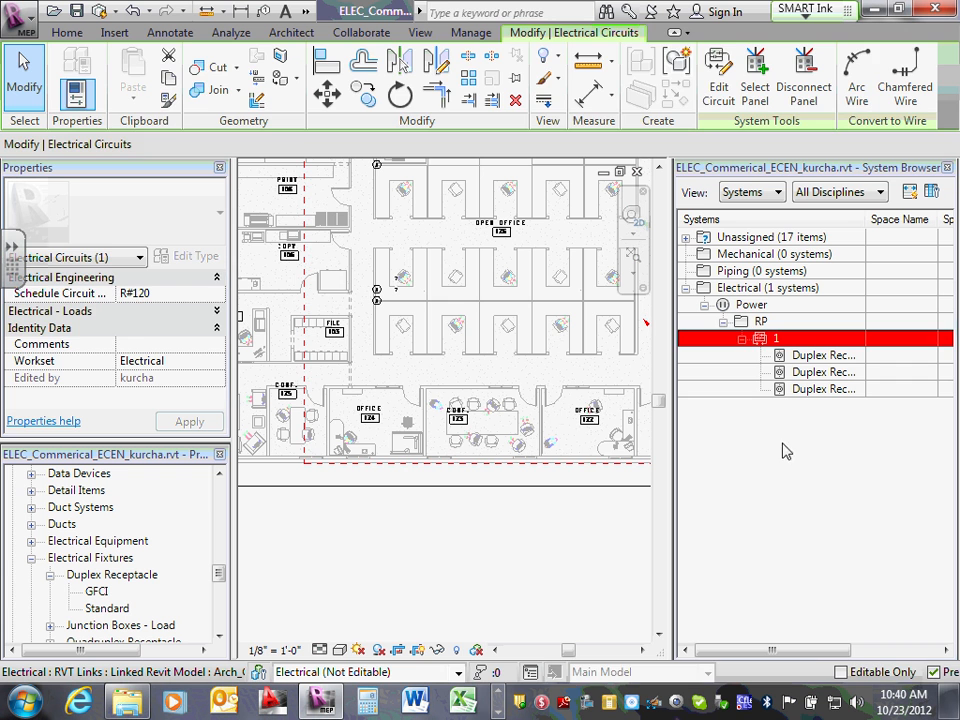
key("Escape")
Reselect circuit 1 of panel RP and review its electrical load and wiring properties, such as rating, apparent load, length and wire size.
left_click(812, 341)
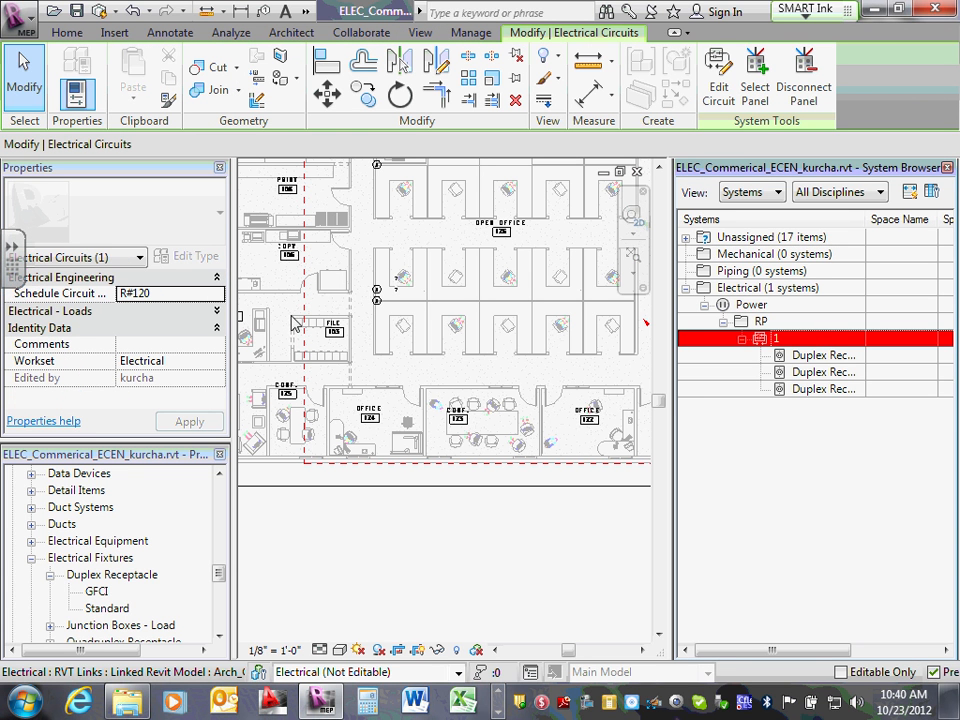
left_click(220, 316)
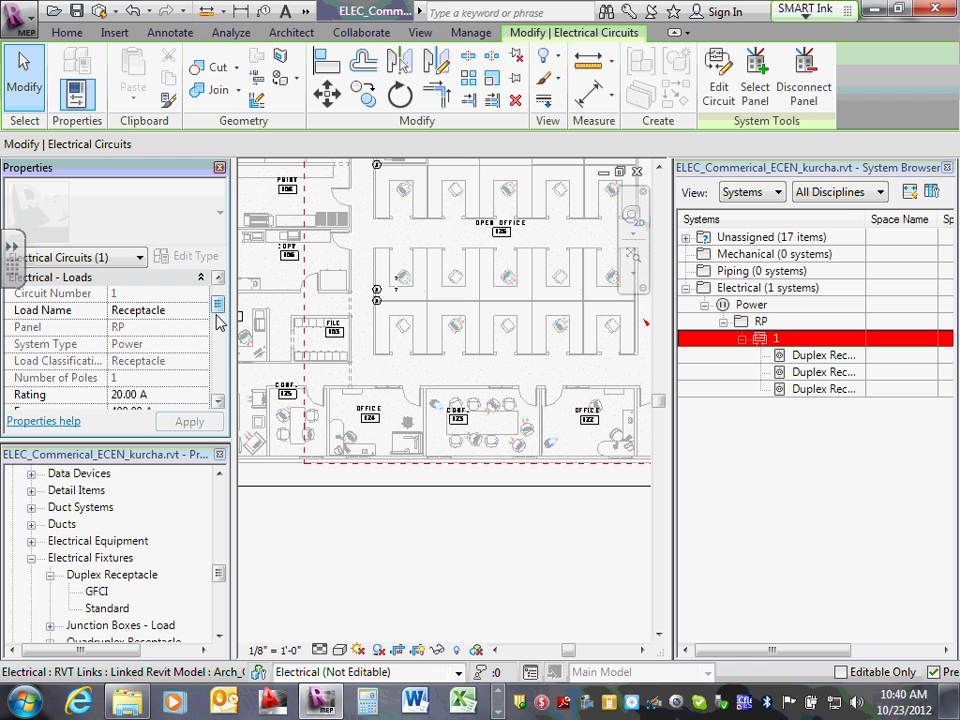
left_click(218, 401)
left_click(220, 402)
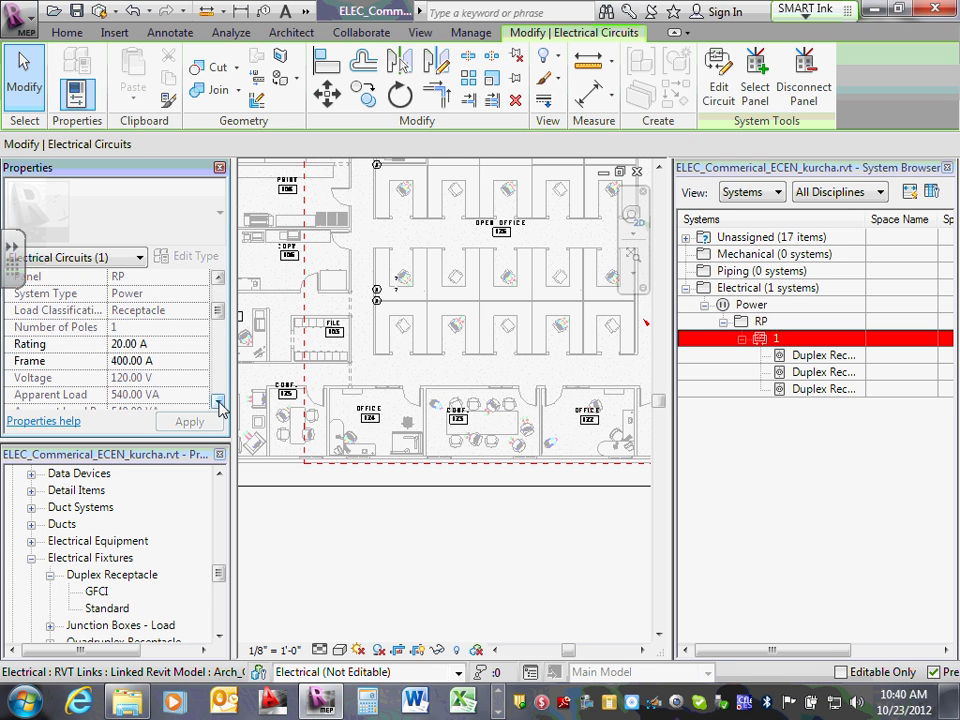
left_click(220, 402)
left_click(220, 402)
left_click(220, 402)
left_click(220, 402)
left_click(220, 402)
left_click(219, 403)
left_click(219, 403)
left_click(219, 403)
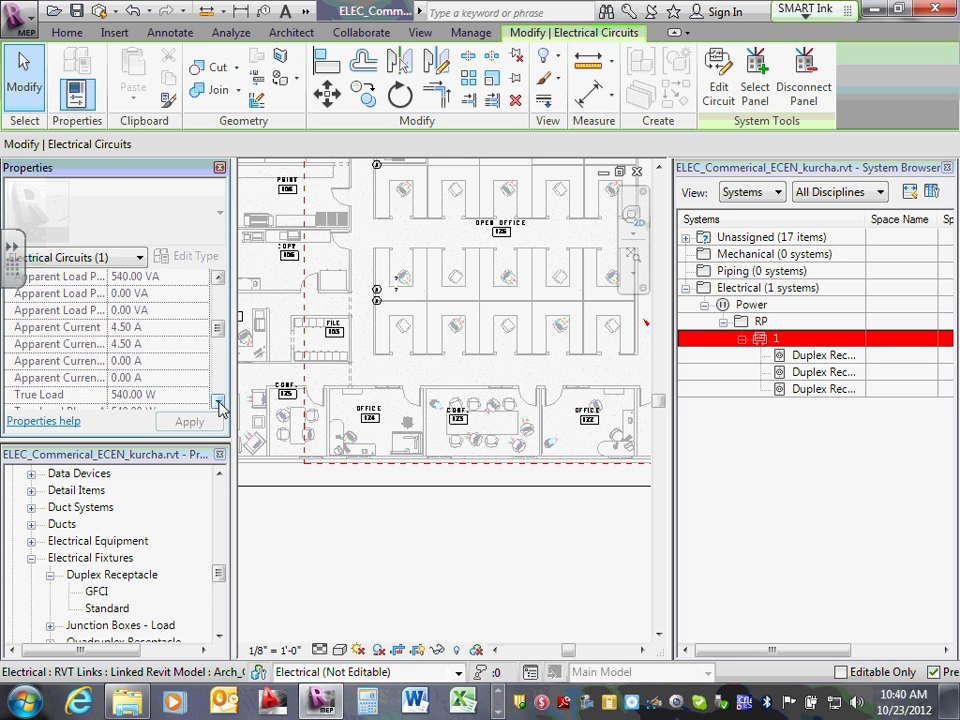
left_click(219, 403)
left_click(219, 403)
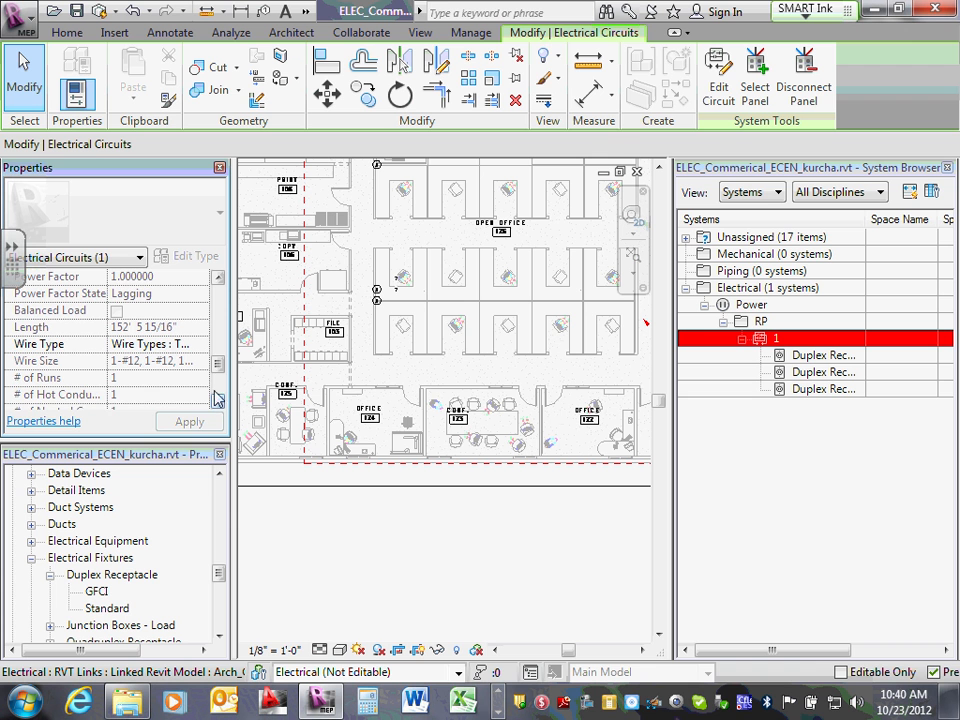
left_click_drag(219, 369, 219, 285)
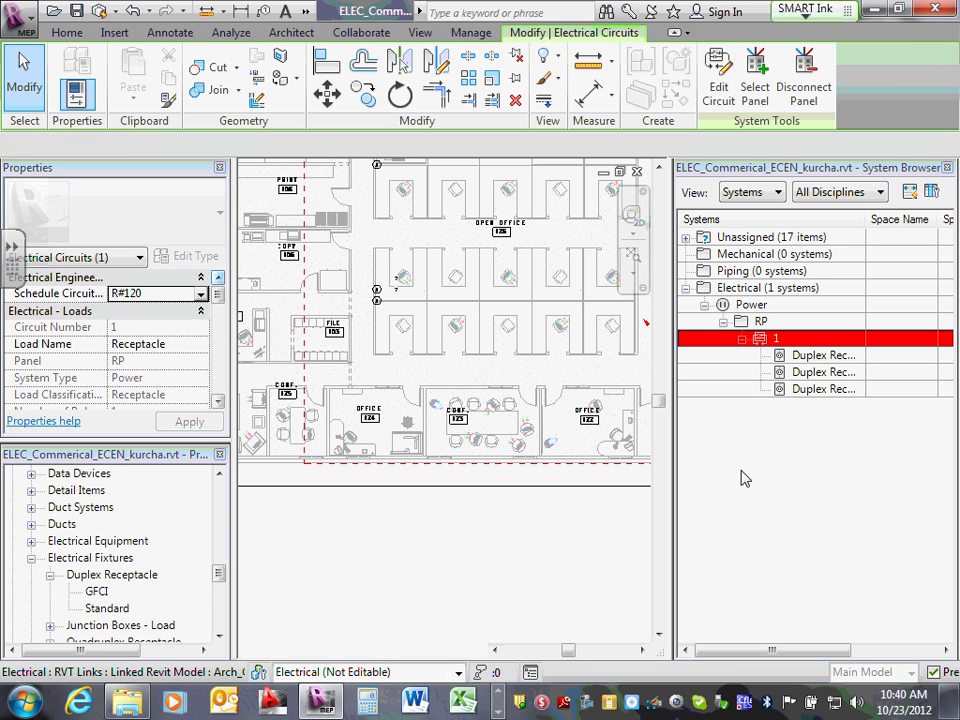
left_click(750, 477)
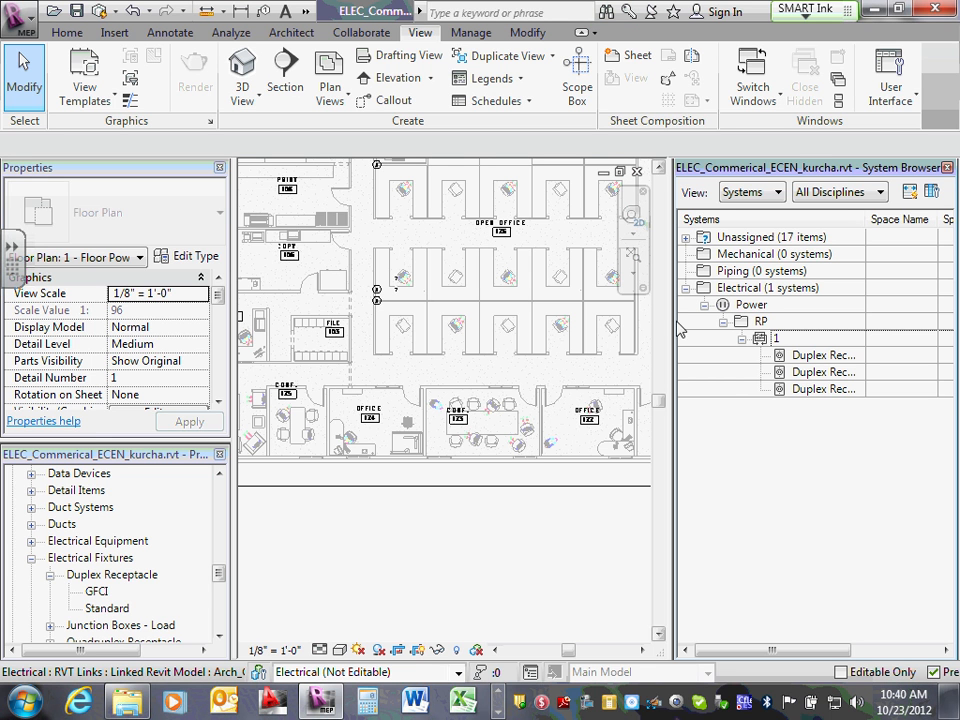
Move the upper of the two junction boxes near File 103 straight down, slightly closer to the lower one.
left_click(362, 301)
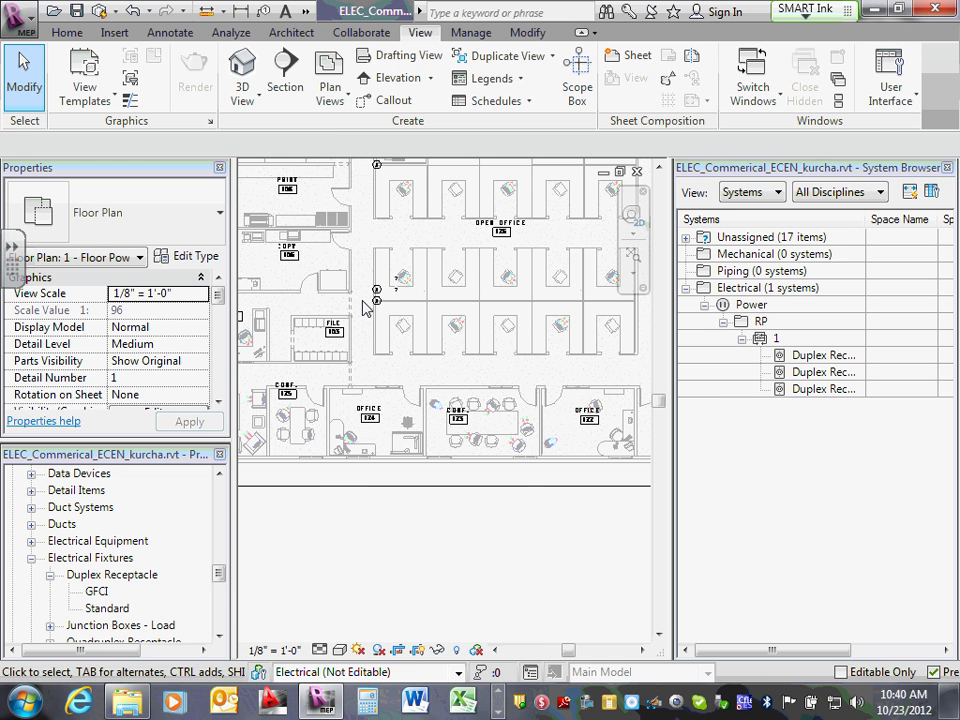
scroll(377, 290, "up", 5)
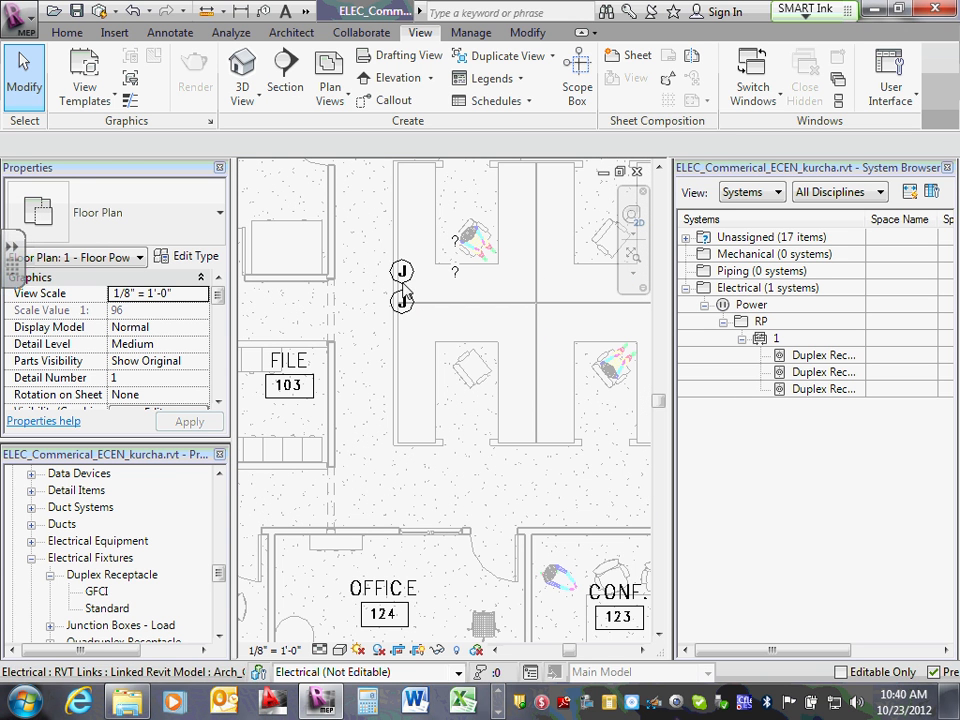
scroll(400, 300, "up", 4)
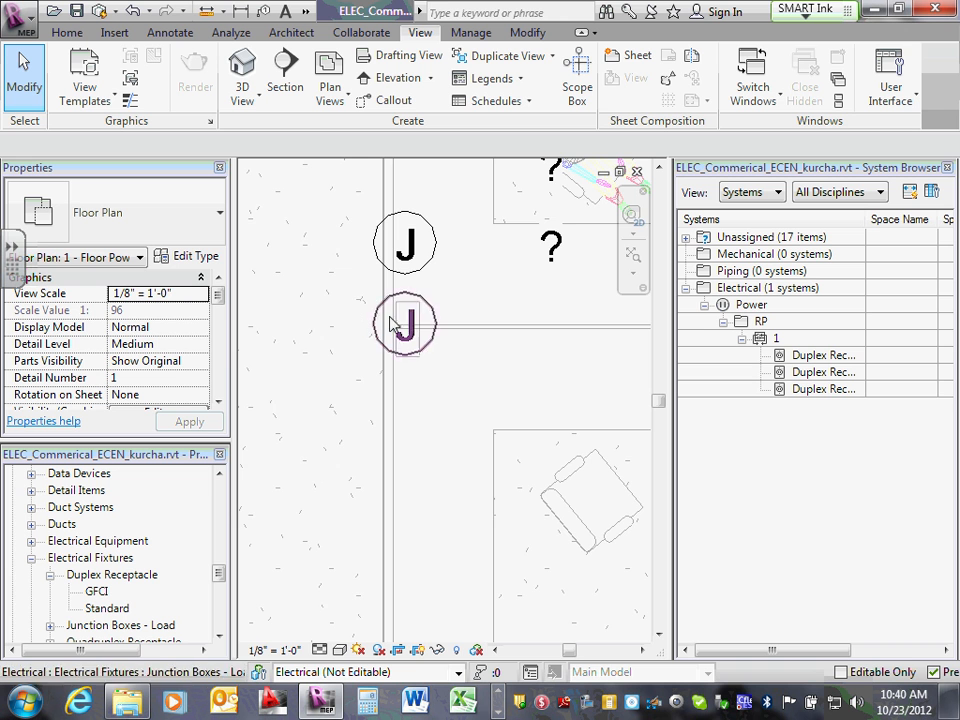
scroll(443, 270, "down", 1)
scroll(443, 270, "down", 1)
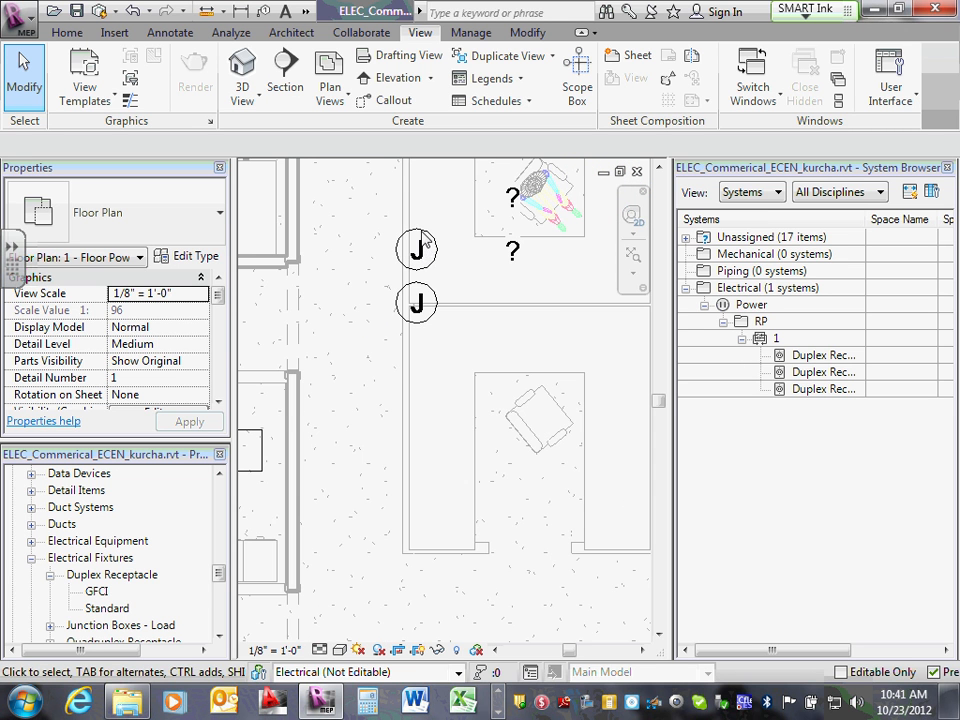
scroll(418, 243, "up", 1)
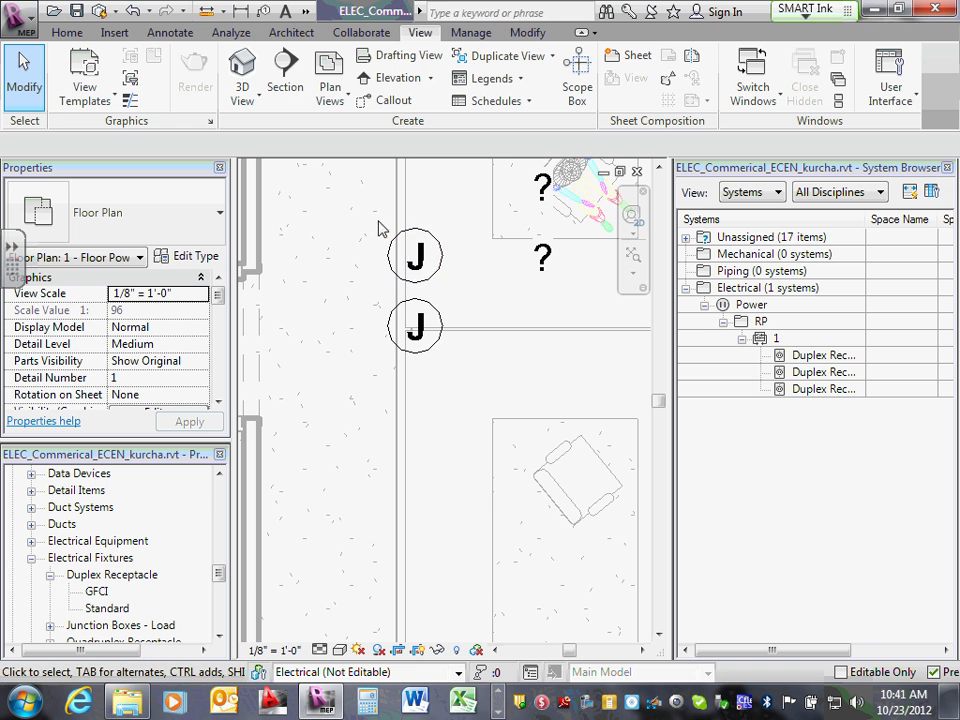
left_click_drag(377, 219, 453, 288)
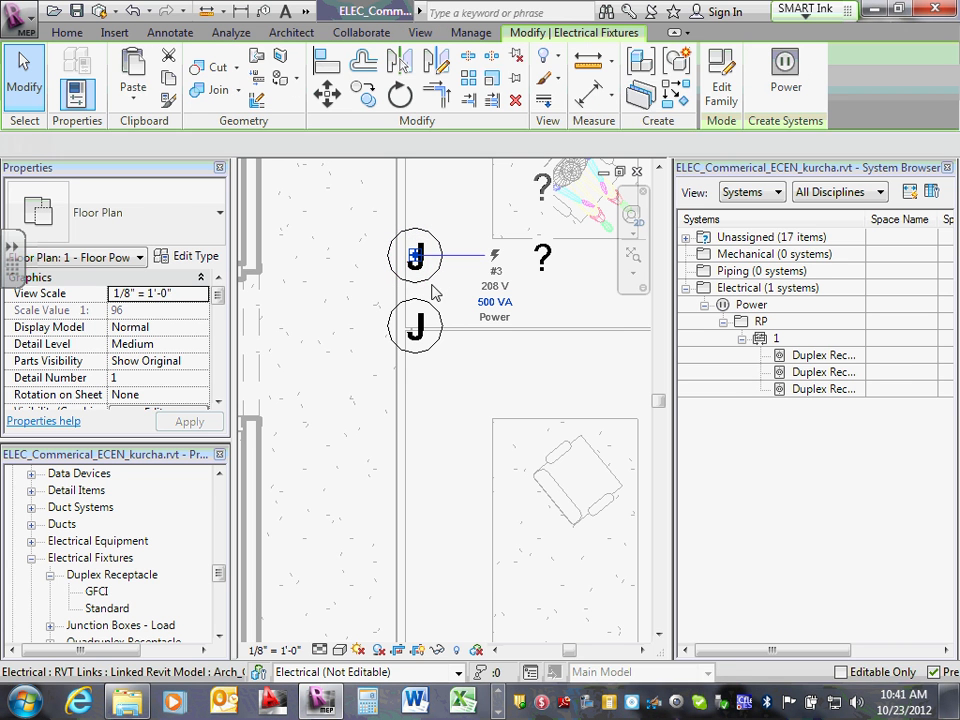
left_click(330, 95)
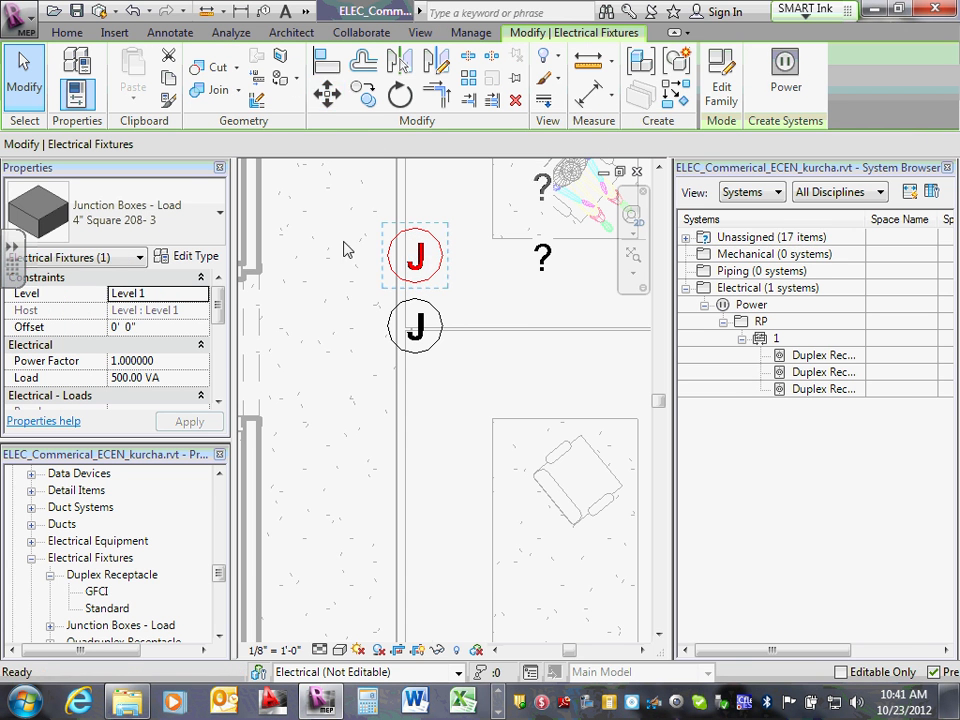
left_click(416, 287)
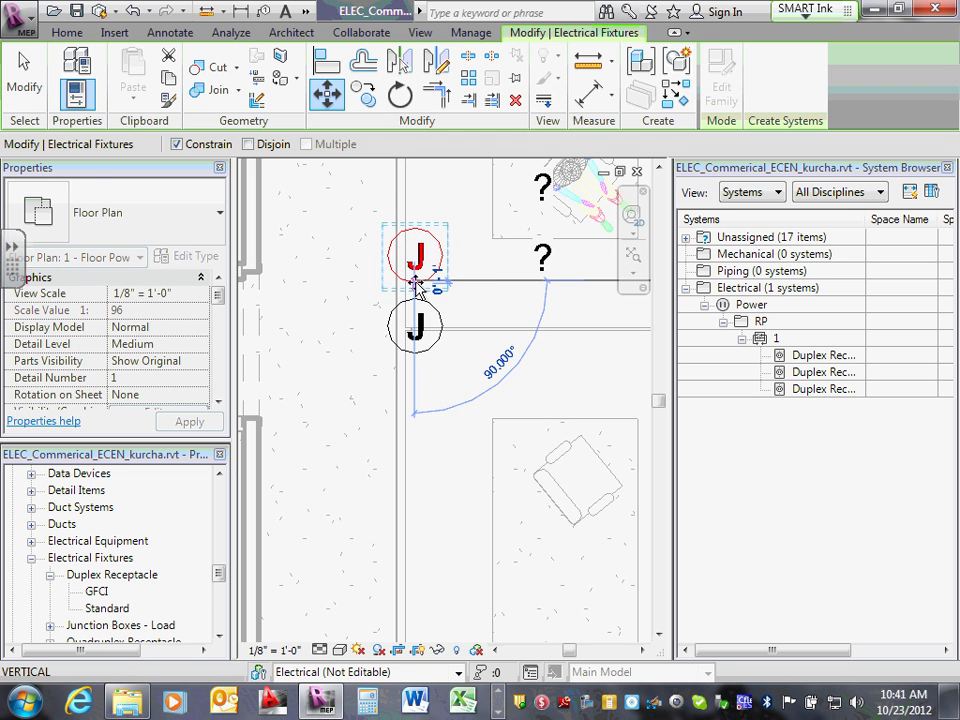
left_click(416, 289)
key("Escape")
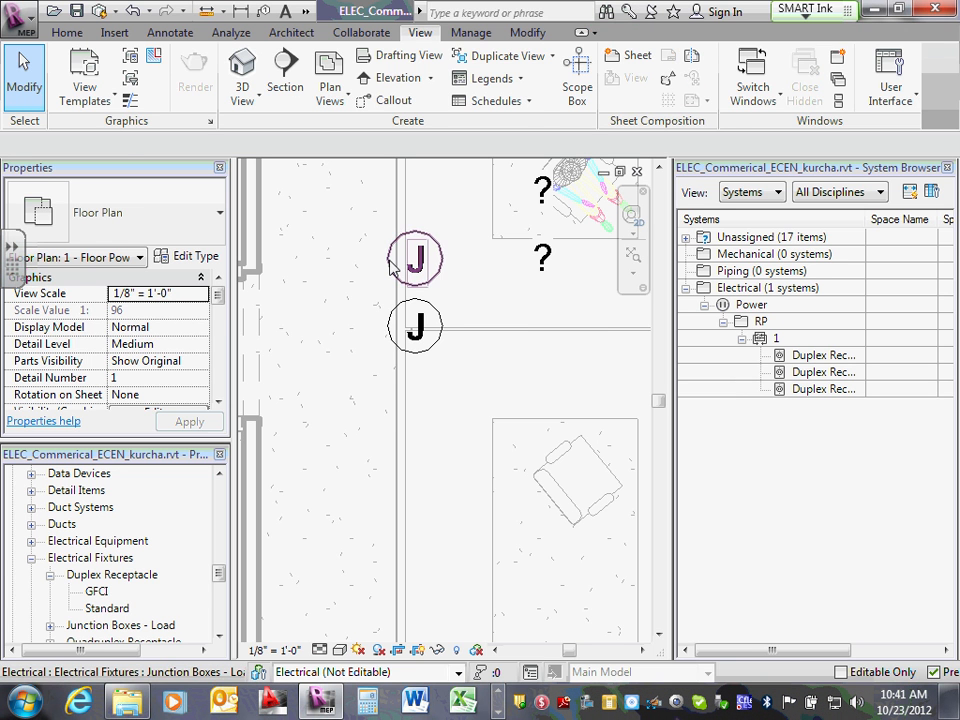
Create a power circuit for the upper junction box near File 103 and connect it to panel RP.
left_click(392, 260)
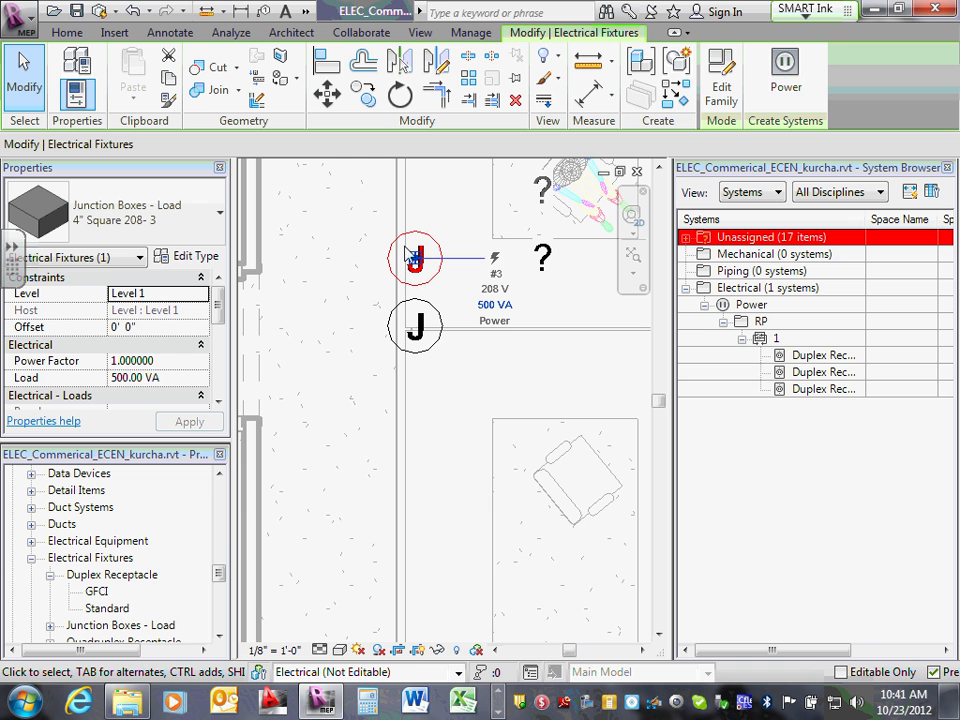
left_click(788, 66)
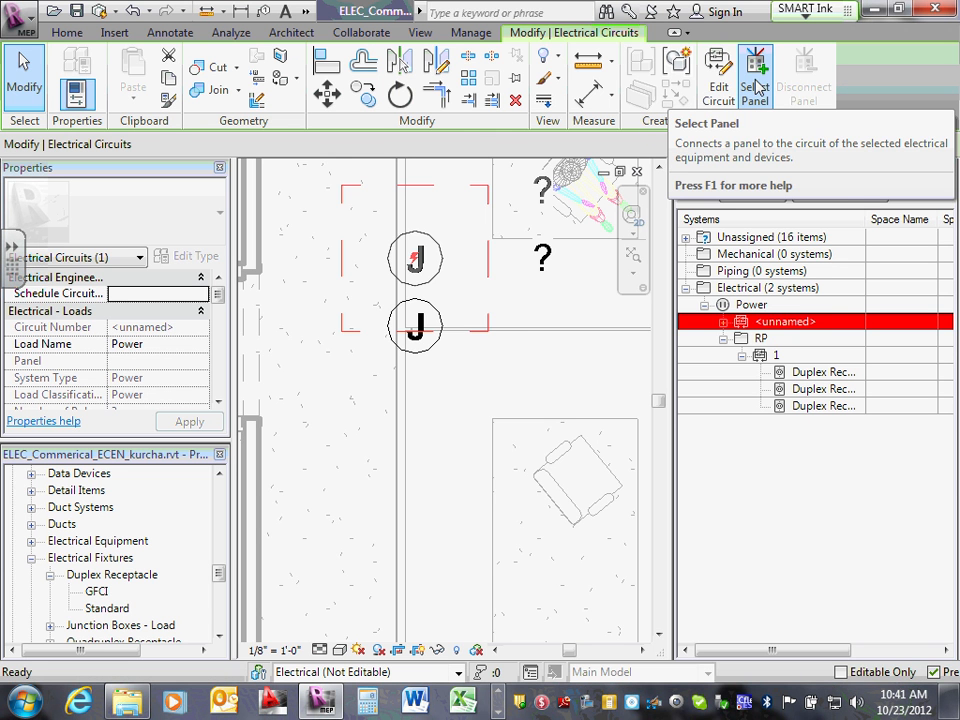
left_click(757, 87)
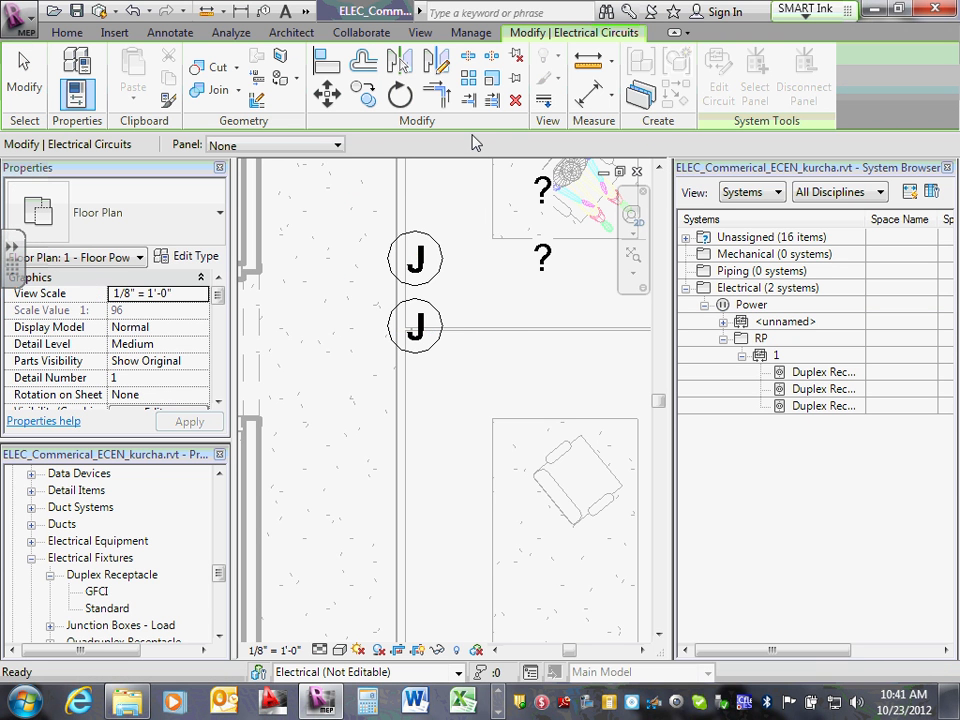
left_click(341, 146)
left_click(270, 178)
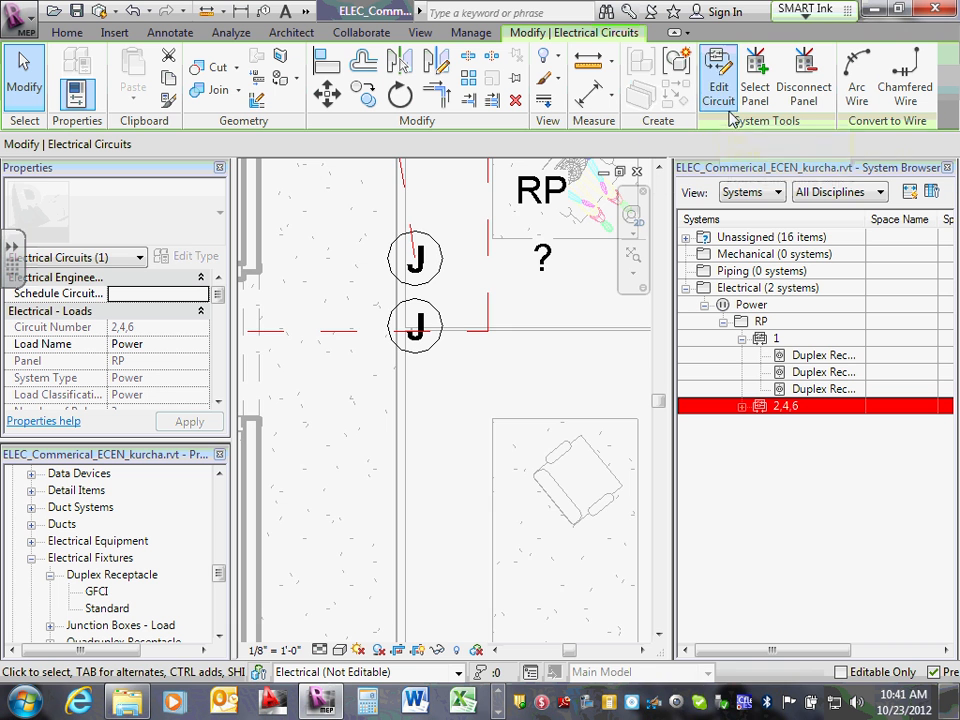
Examine circuit 2,4,6 of panel RP in the System Browser and select its junction box to locate it on the plan.
scroll(438, 265, "down", 5)
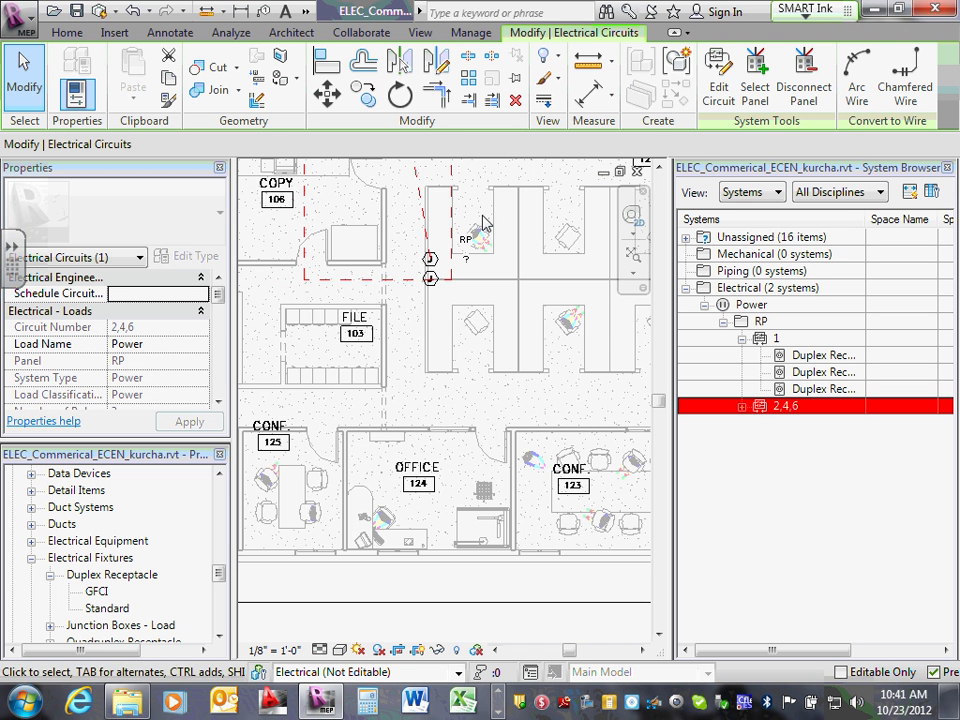
middle_click_drag(501, 330, 512, 470)
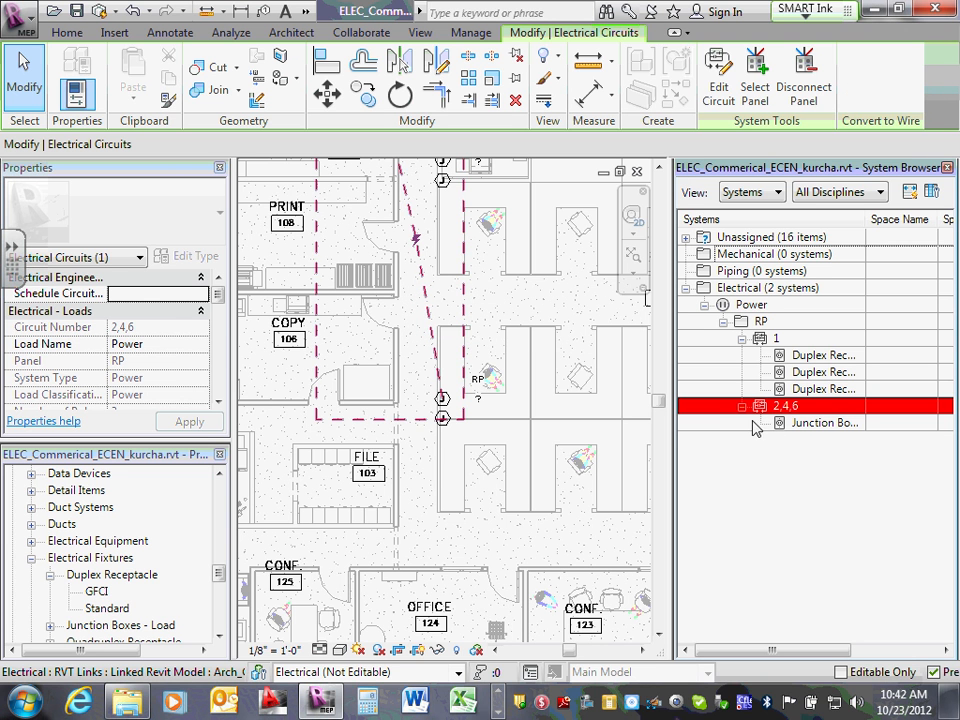
left_click(799, 422)
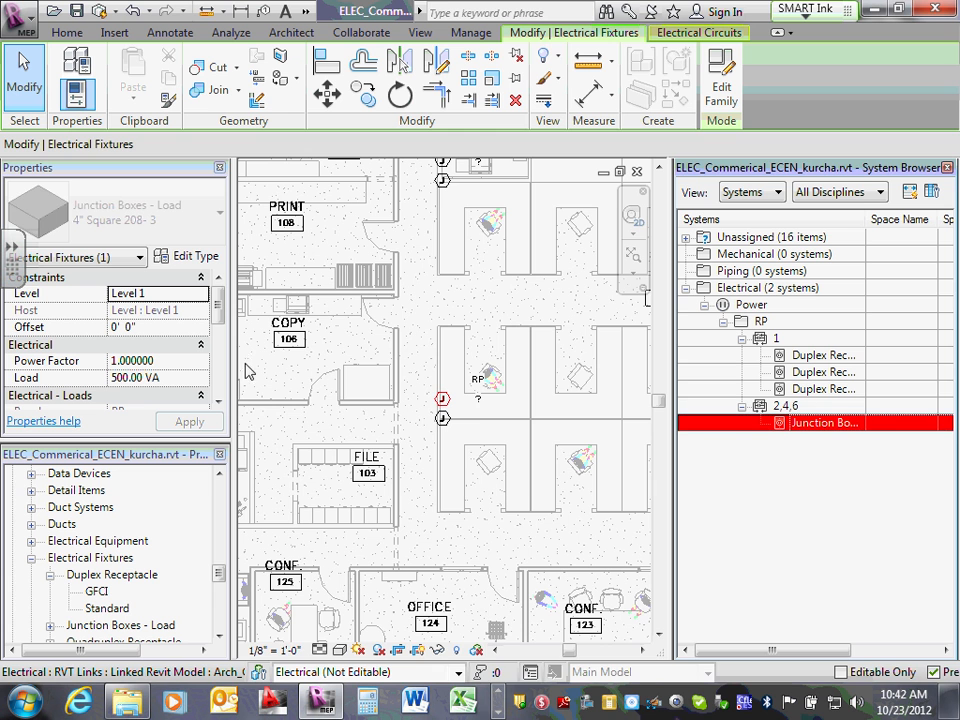
left_click(424, 341)
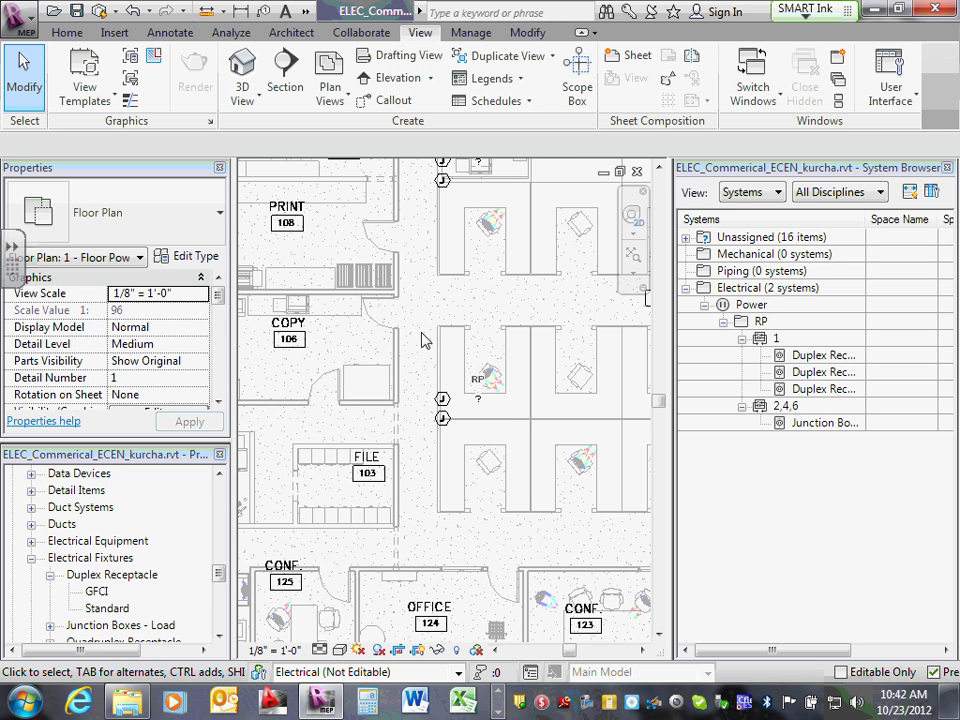
Examine the floor plan around Elec./Mech. room 116, its panels and the open office area.
scroll(421, 341, "down", 3)
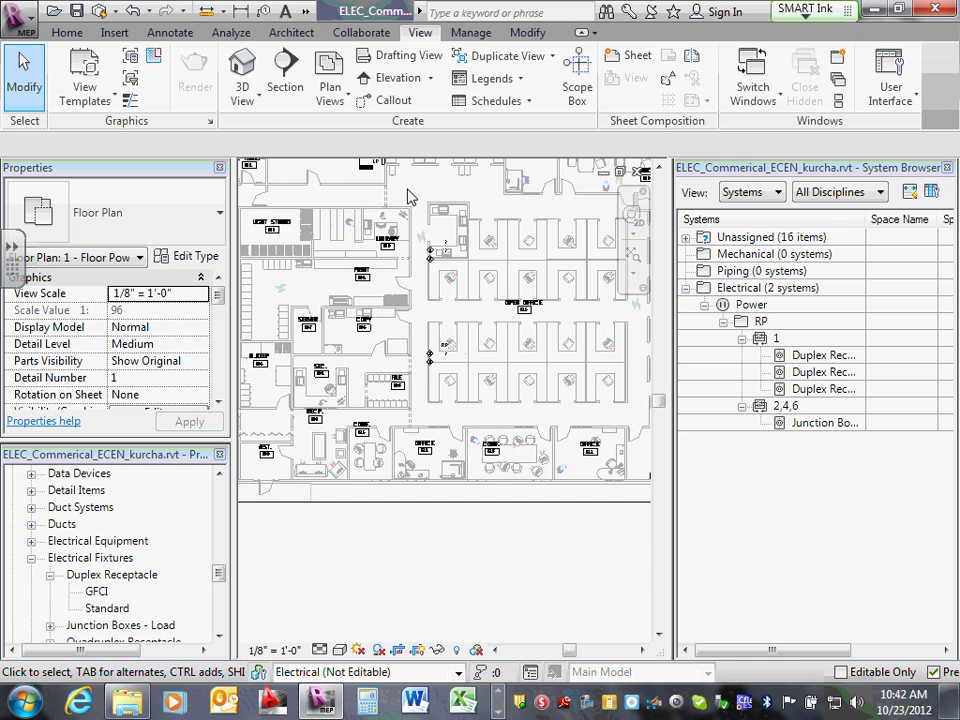
middle_click_drag(410, 197, 469, 311)
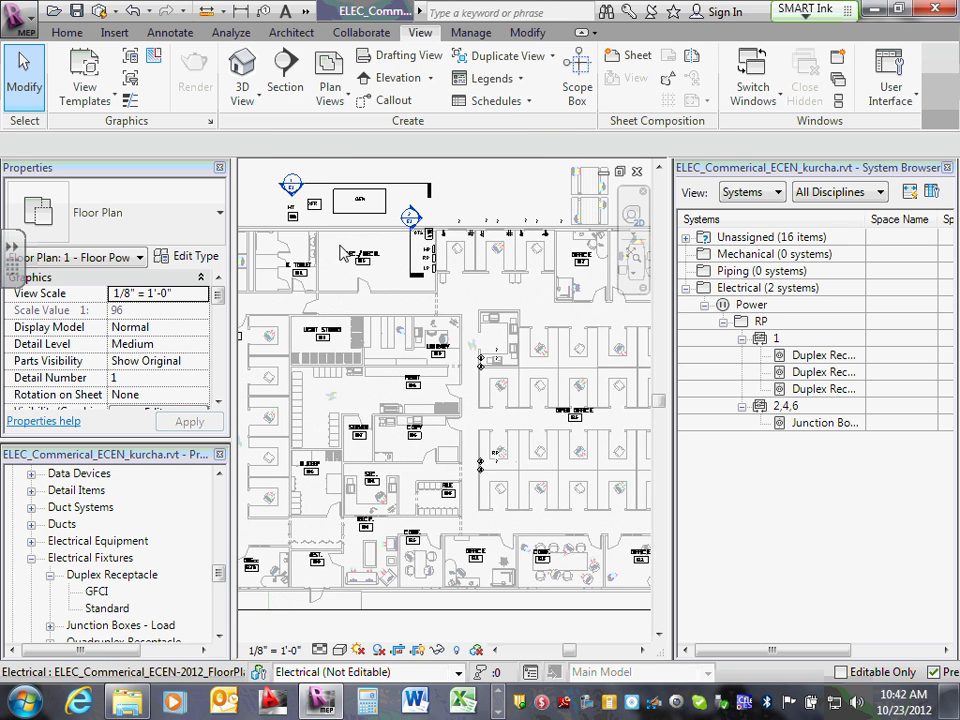
scroll(340, 253, "up", 3)
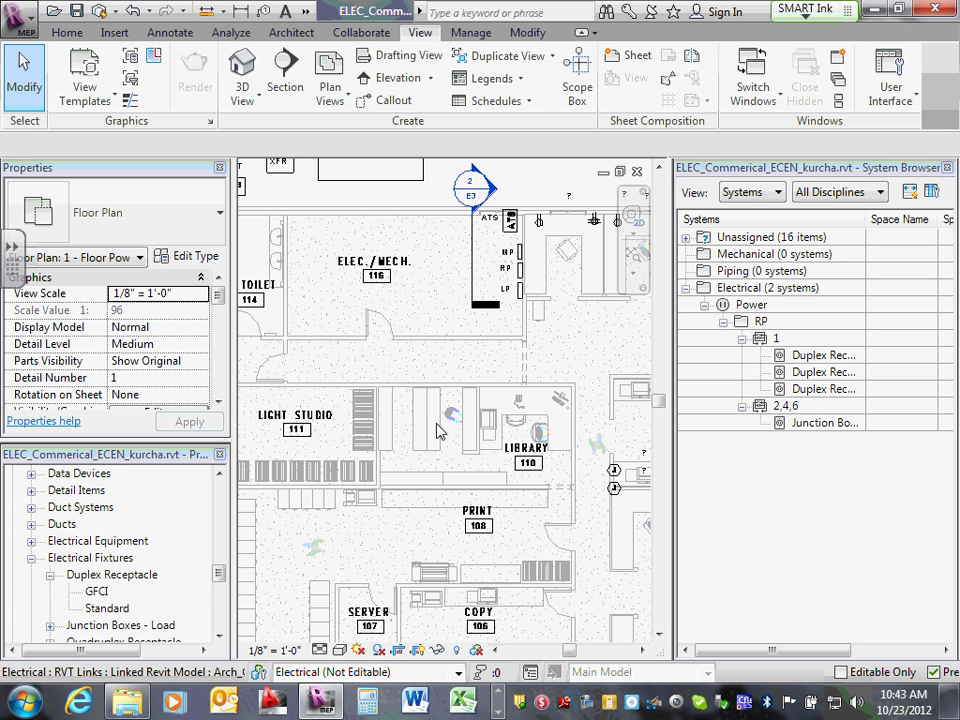
scroll(316, 247, "up", 3)
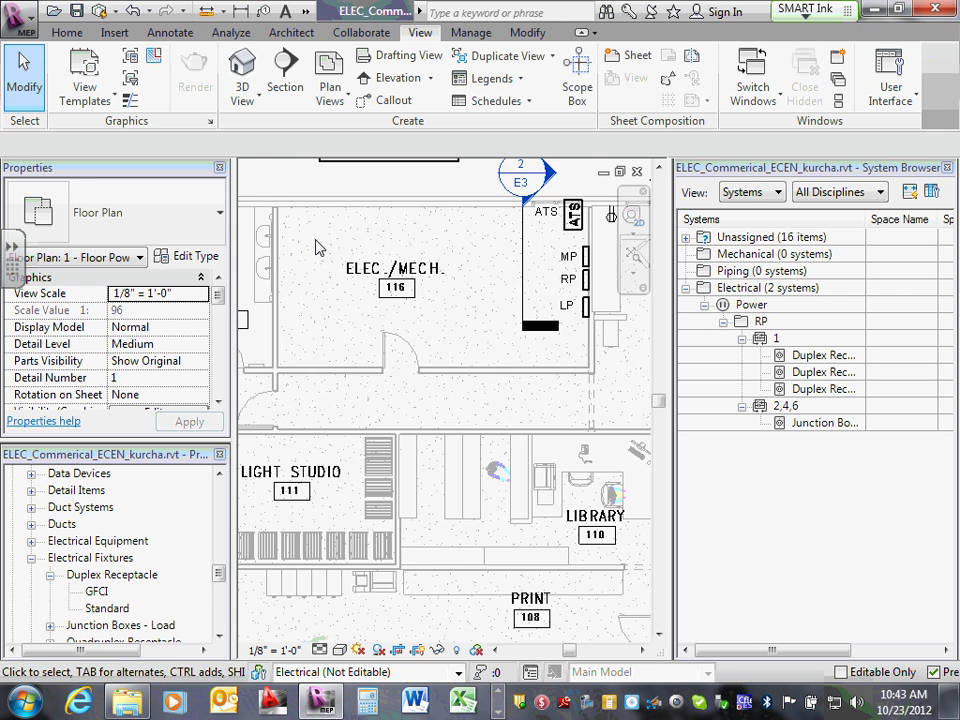
scroll(309, 242, "down", 3)
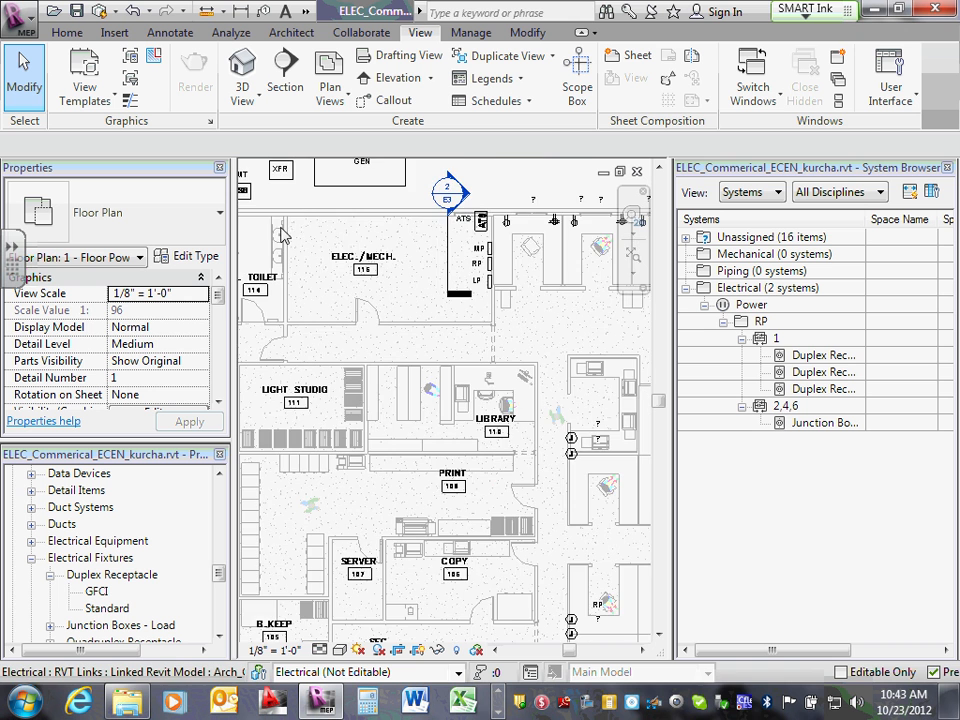
scroll(311, 238, "up", 4)
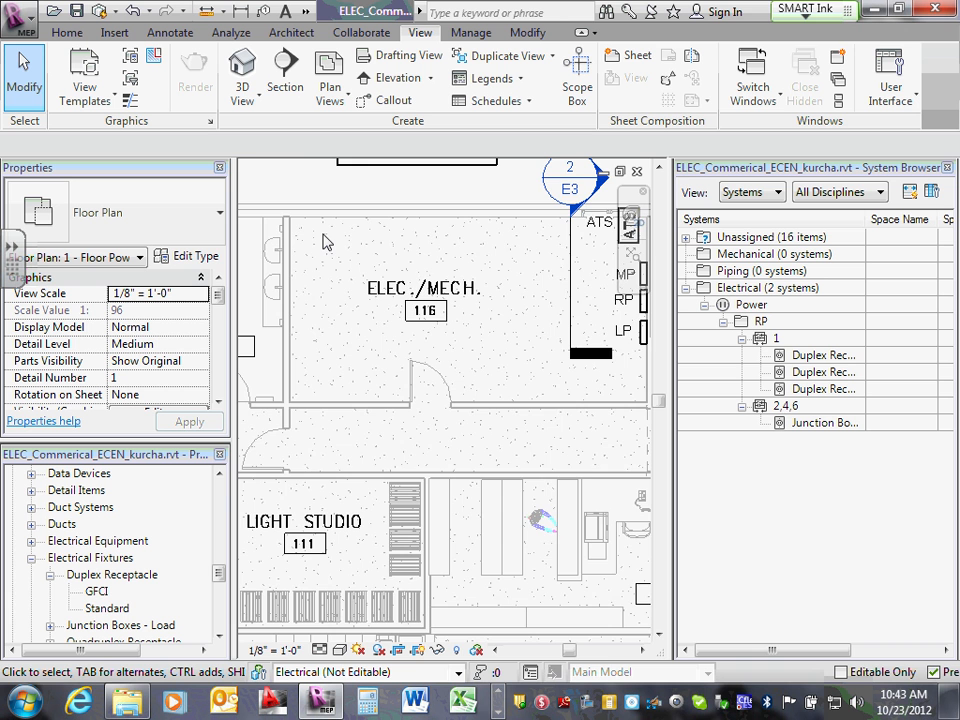
scroll(335, 245, "down", 5)
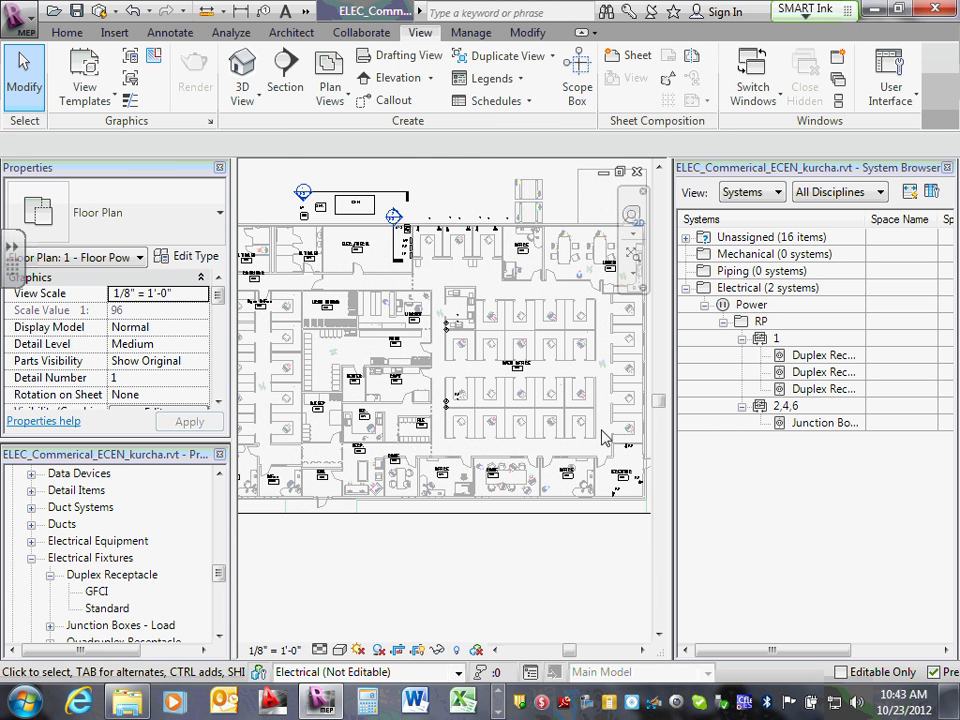
scroll(550, 410, "up", 2)
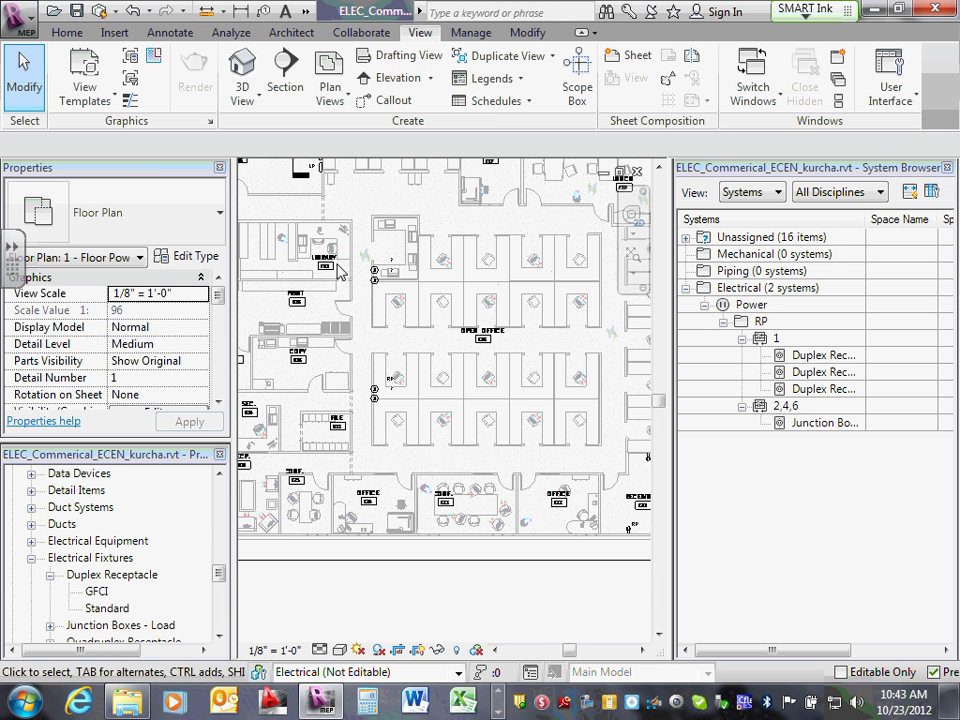
scroll(338, 272, "up", 2)
scroll(398, 290, "down", 3)
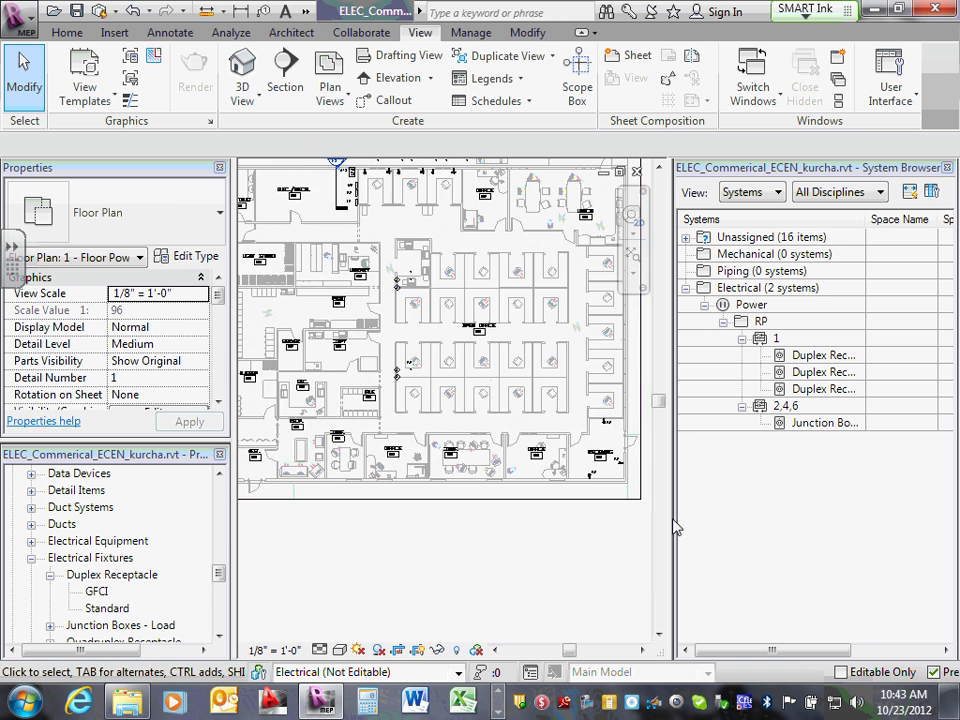
Edit panel RP's circuit 1 to remove the receptacle on the lower wall of Receiving 120, and check the room's panel tags.
scroll(650, 490, "up", 2)
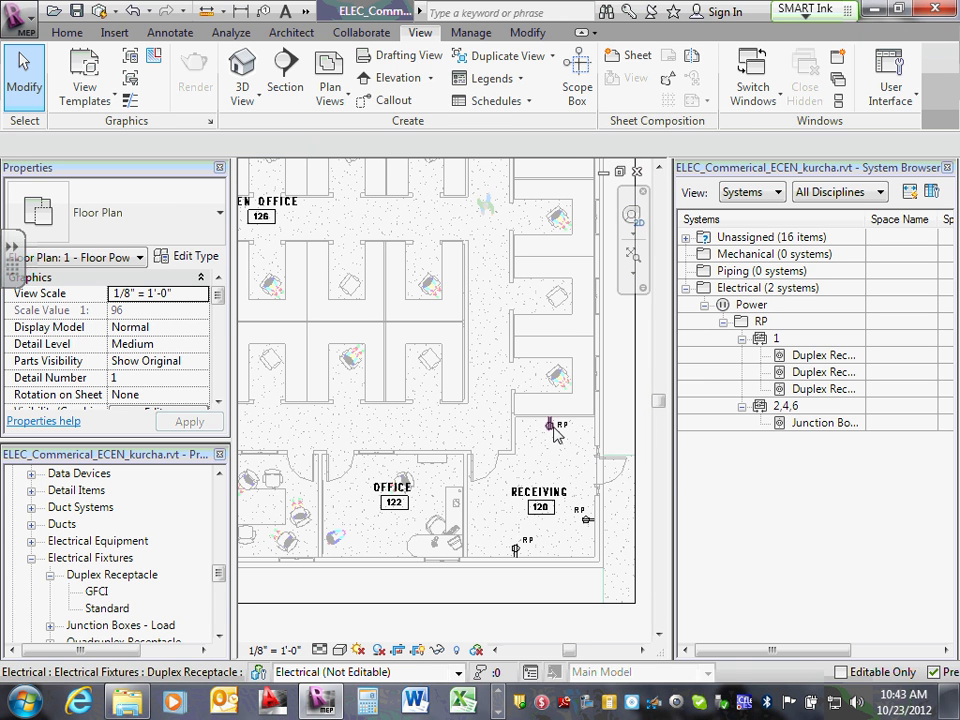
left_click(554, 433)
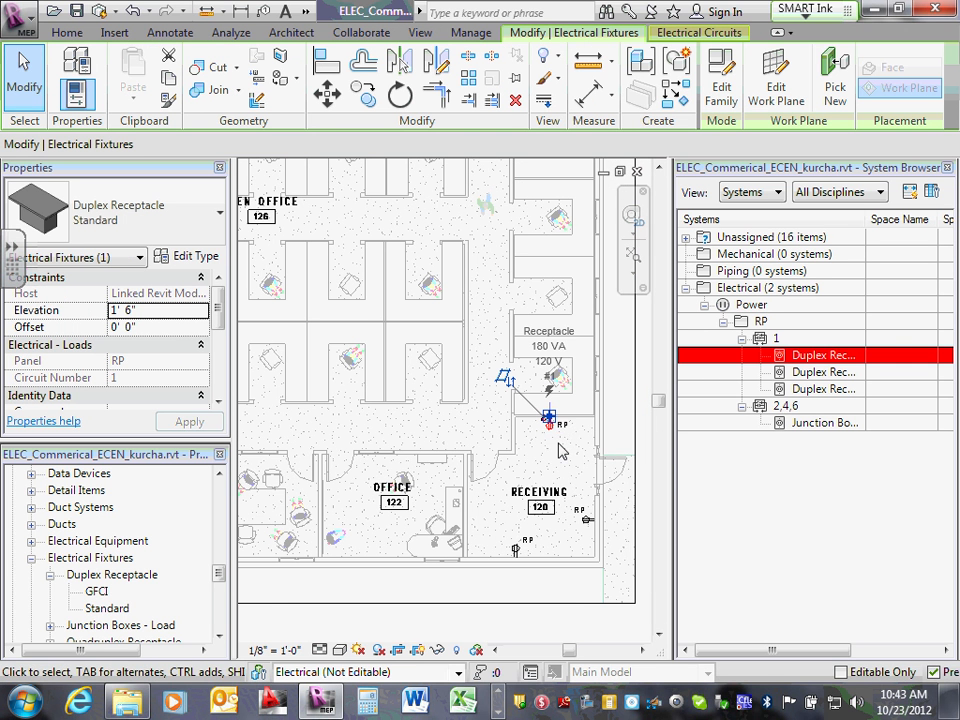
left_click(688, 36)
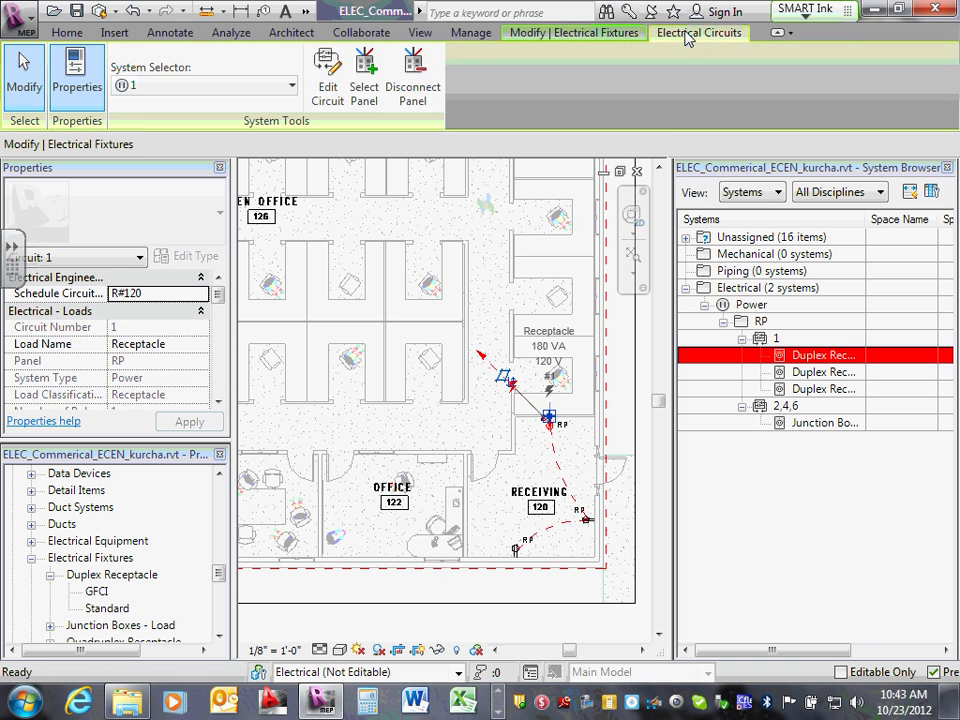
left_click(327, 88)
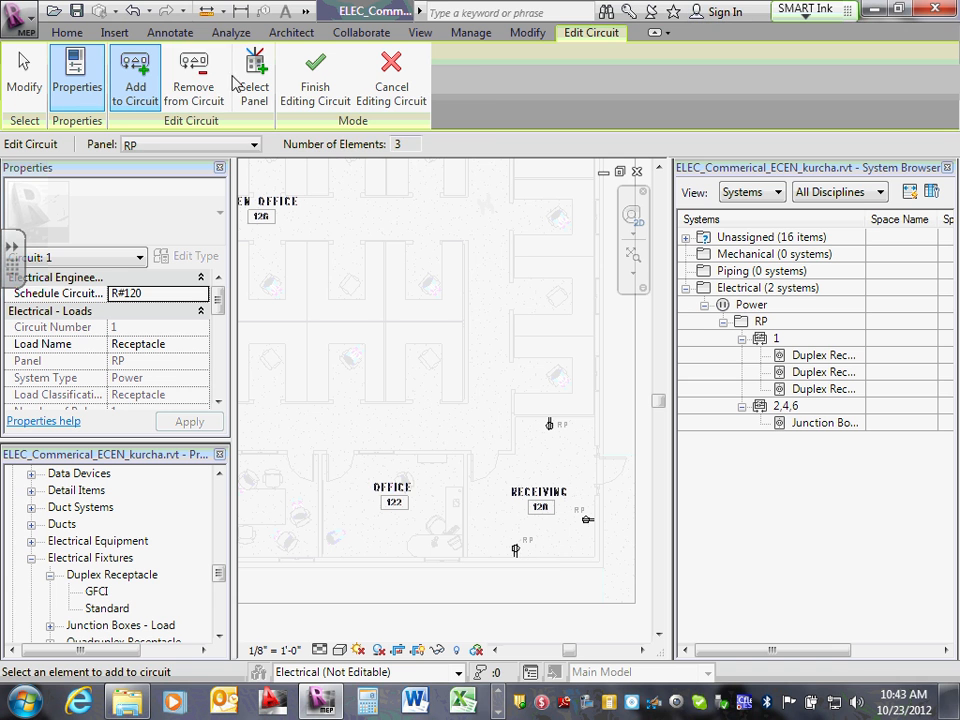
left_click(199, 89)
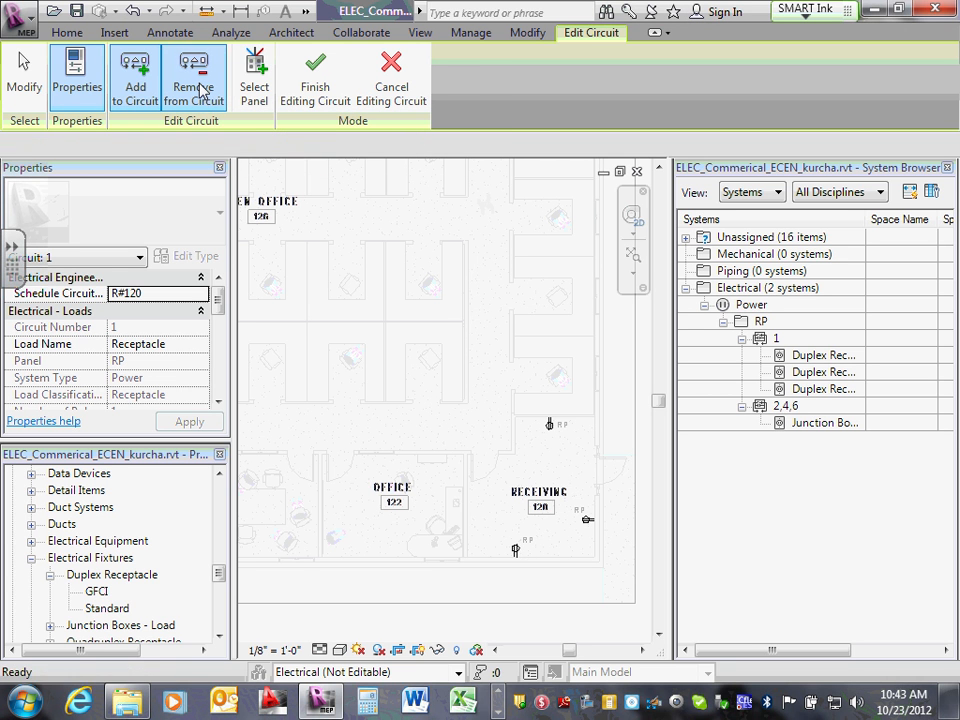
left_click(517, 555)
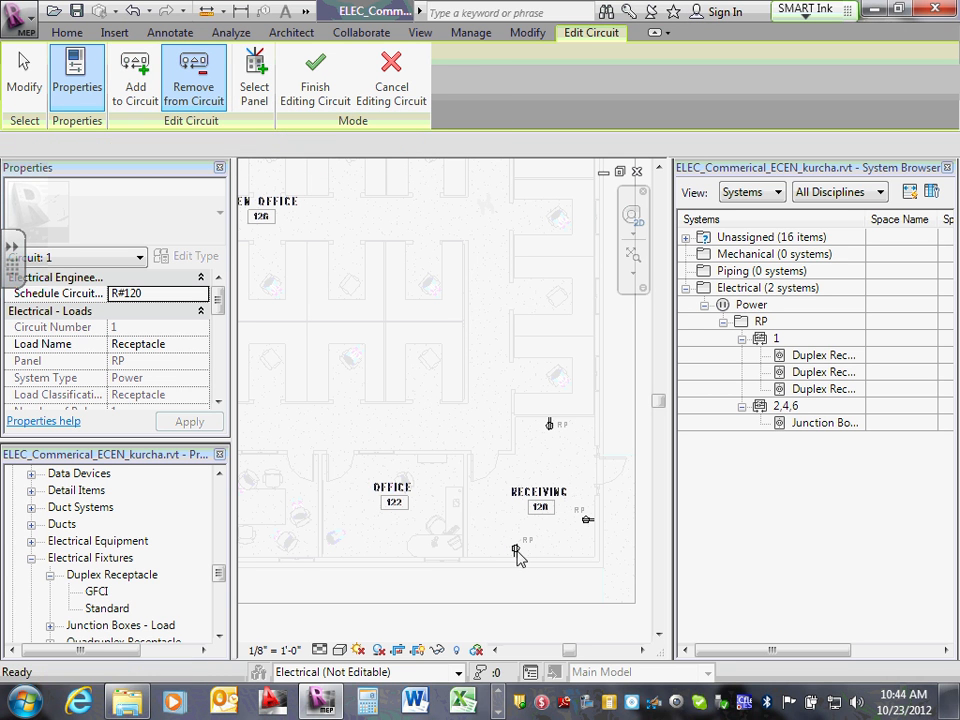
left_click(321, 97)
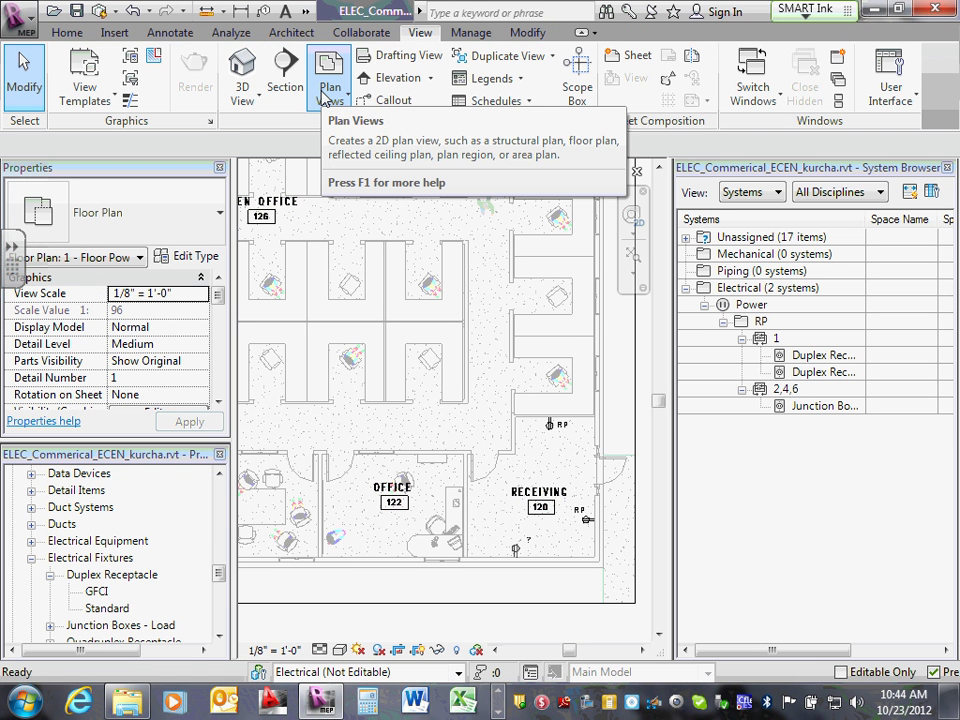
scroll(570, 445, "up", 3)
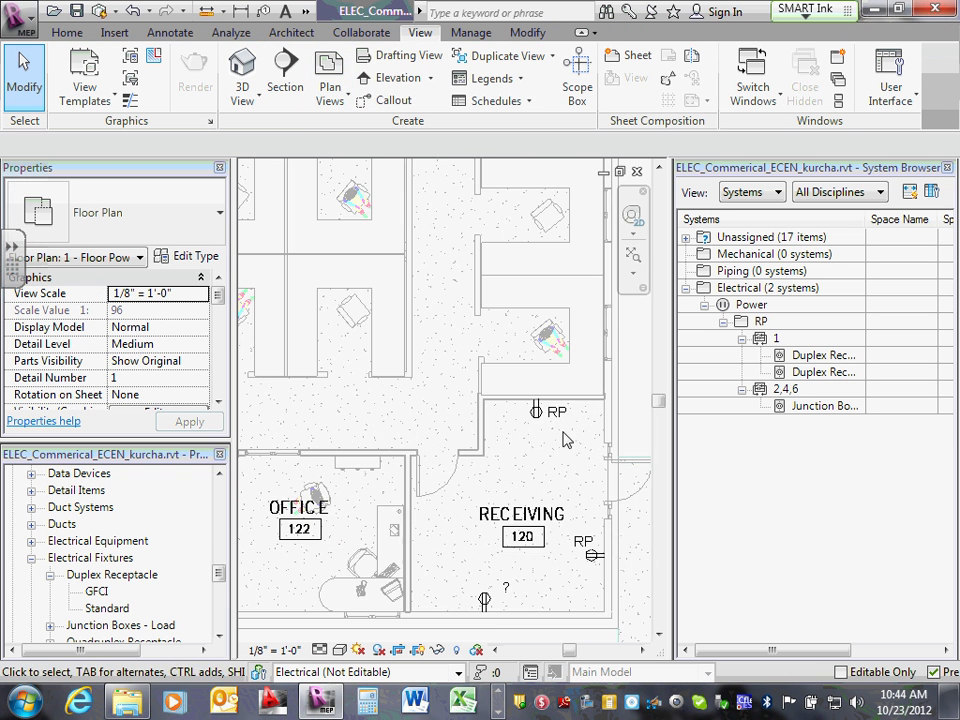
scroll(562, 428, "up", 2)
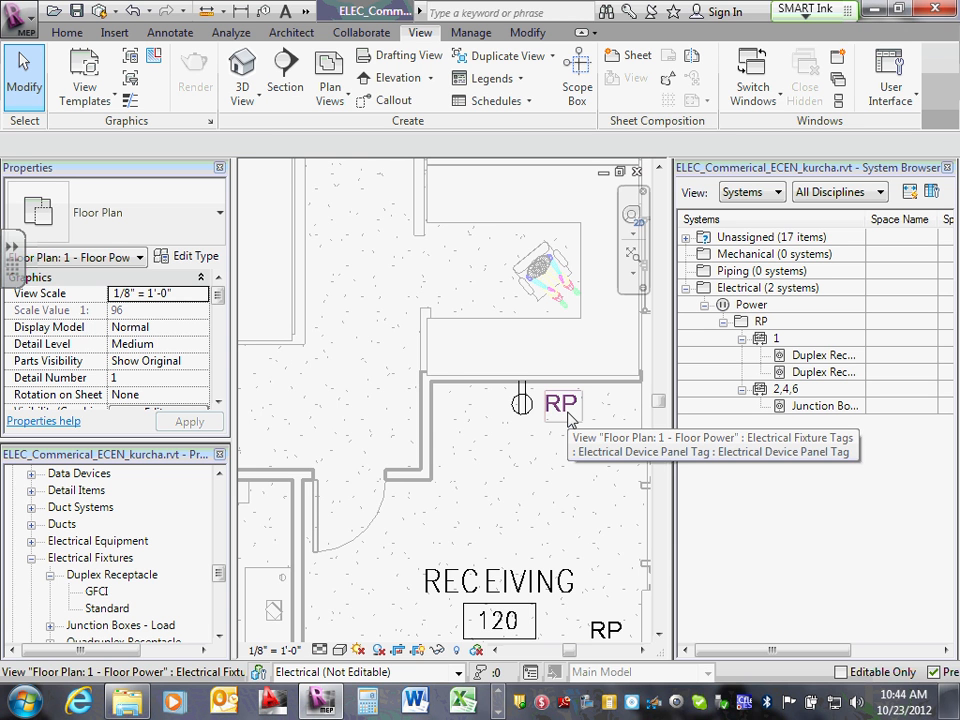
Examine the power floor plan from Receiving 120 across the open office to Elec./Mech. room 116.
scroll(563, 400, "down", 2)
scroll(561, 394, "down", 2)
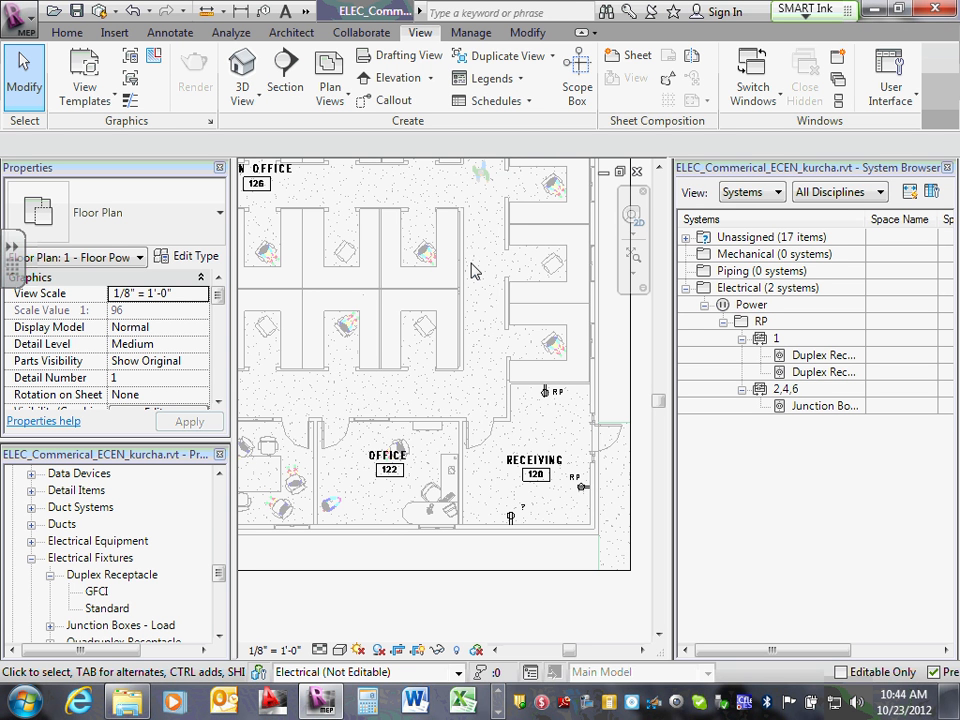
scroll(475, 271, "down", 2)
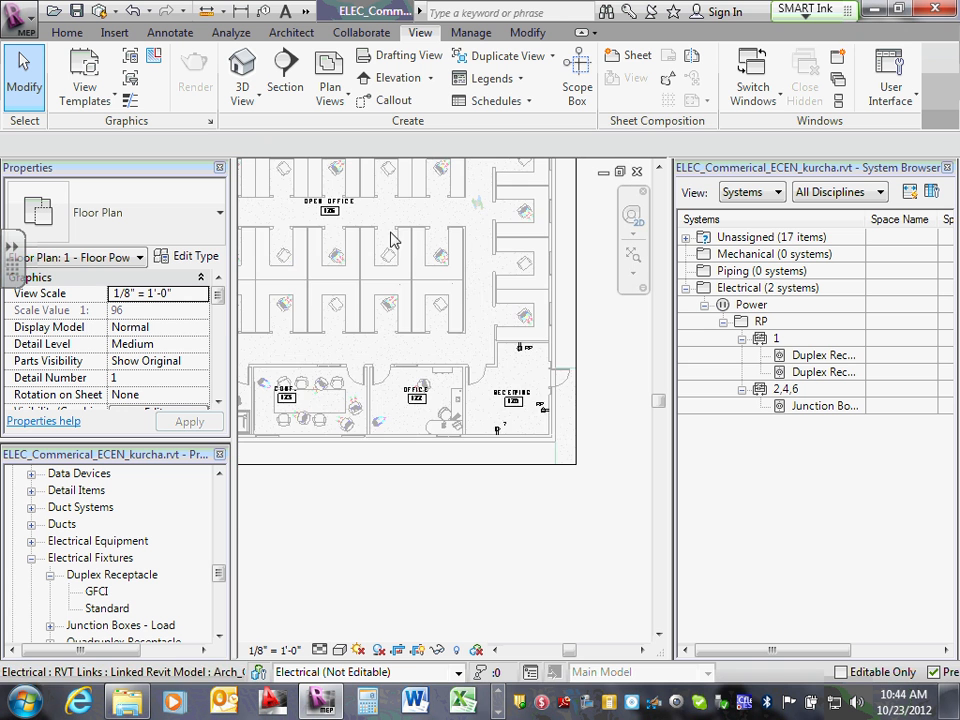
middle_click_drag(433, 228, 507, 400)
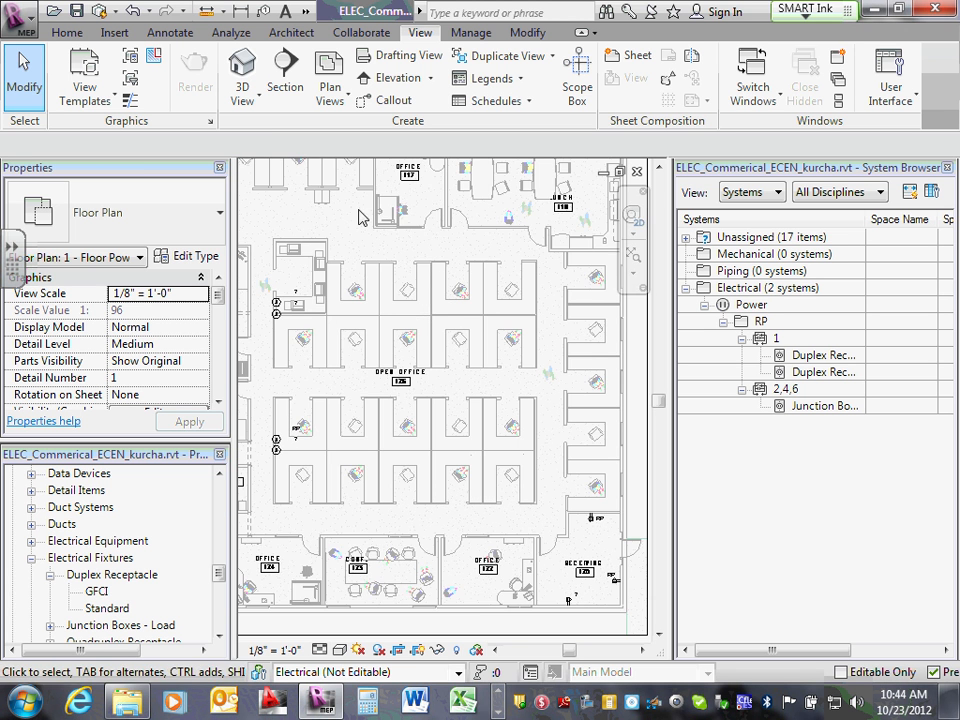
middle_click_drag(431, 268, 548, 338)
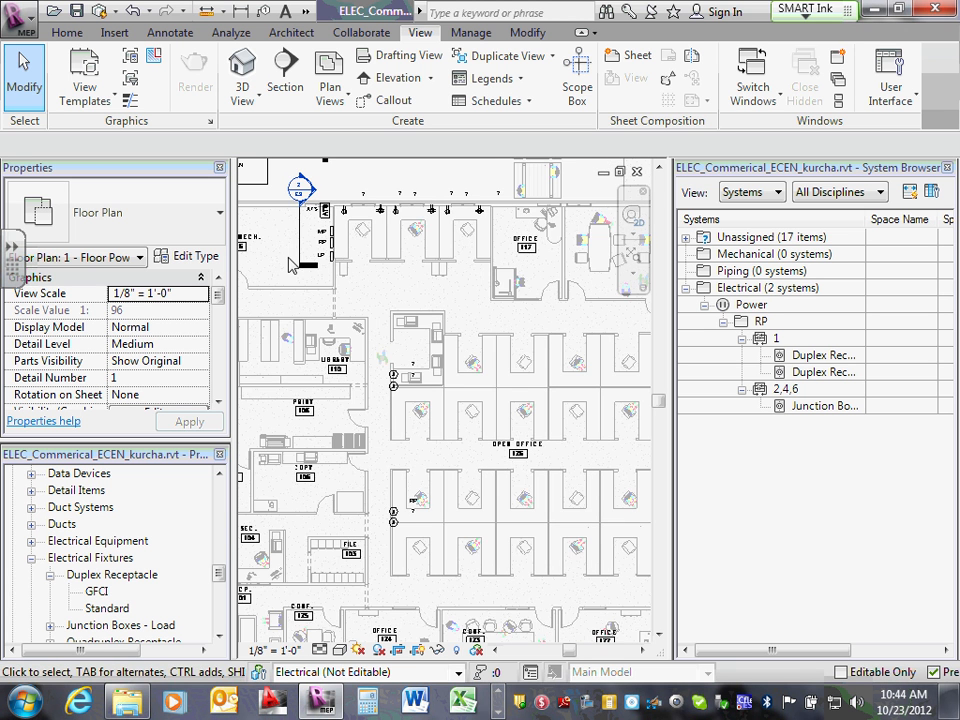
scroll(285, 265, "down", 3)
middle_click_drag(285, 266, 441, 289)
scroll(420, 288, "up", 2)
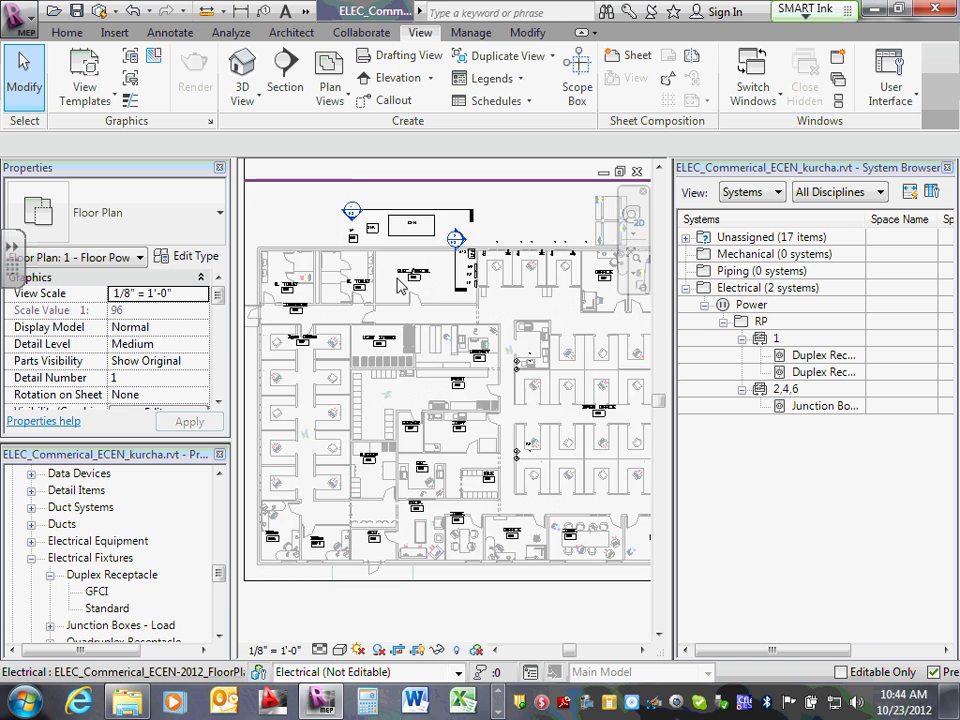
scroll(400, 272, "up", 2)
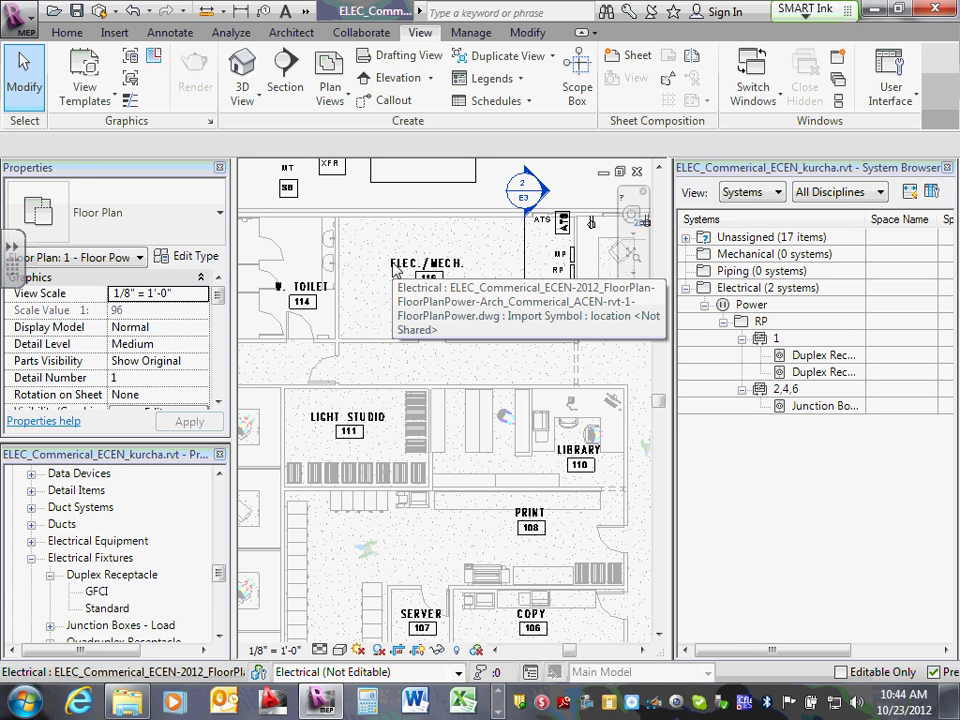
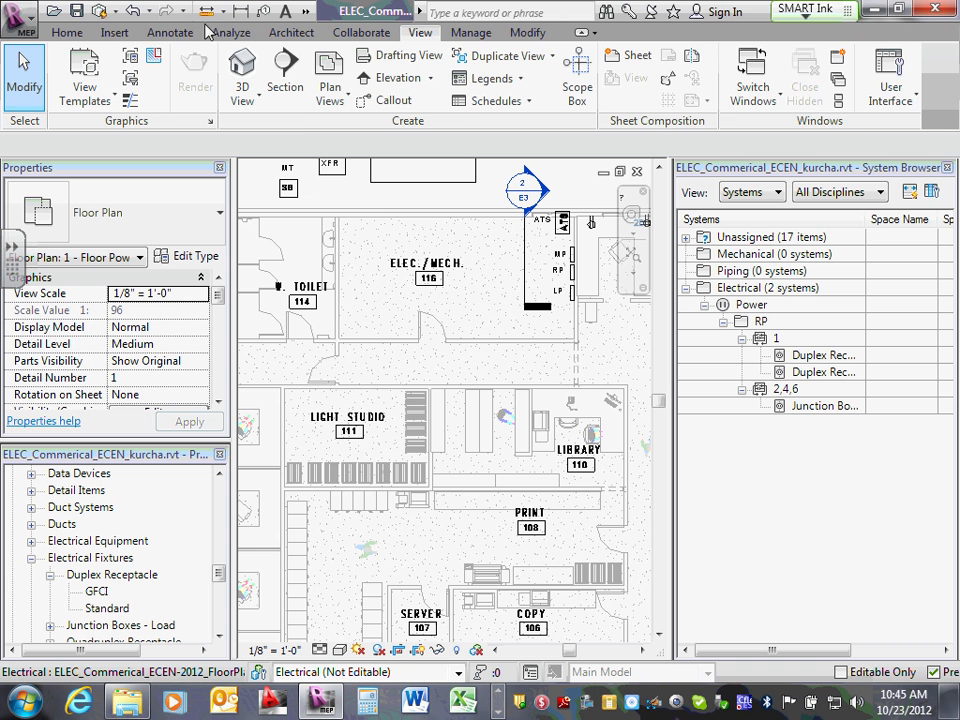
Load the Boiler Pump #1.rfa family from 2012-Semester > Instructor > Revit > Revit Families-2011 > Mechanical equipment on the desktop.
left_click(112, 33)
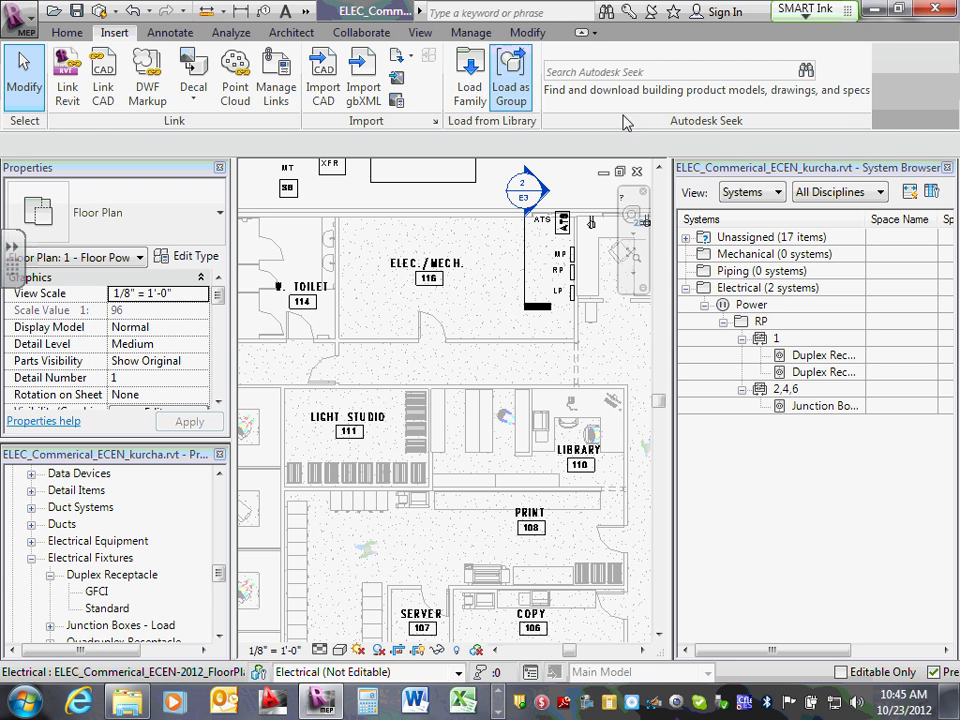
left_click(472, 88)
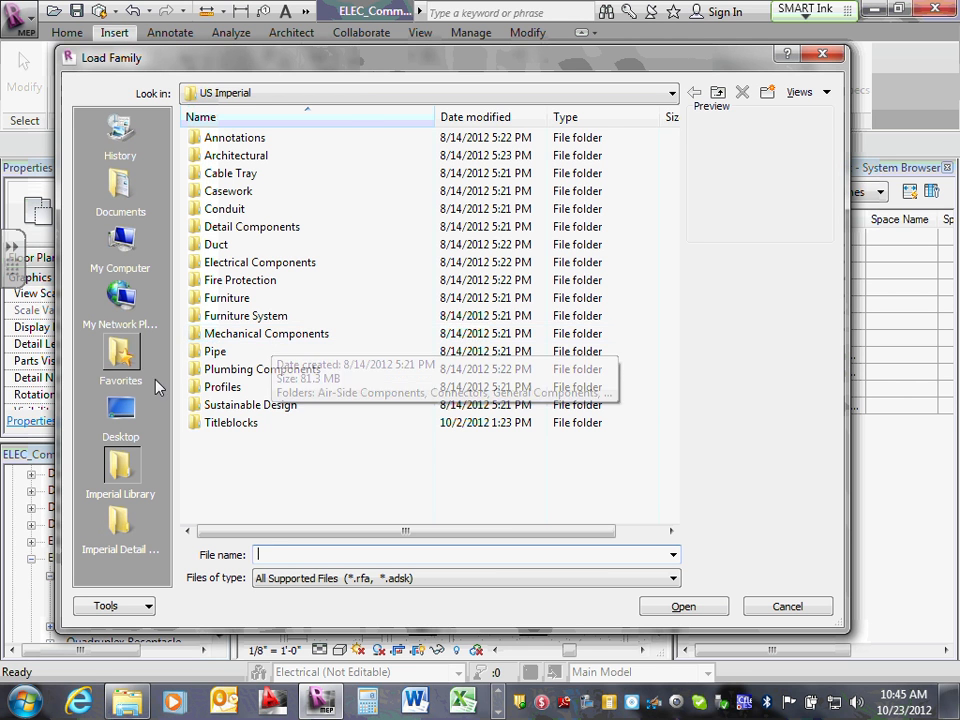
left_click(120, 408)
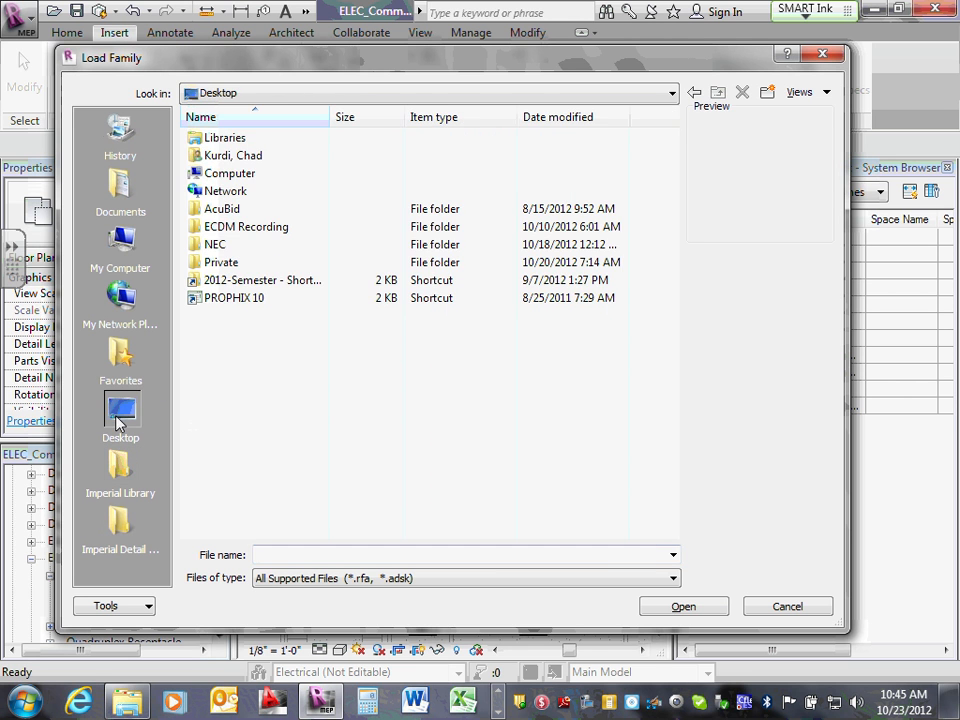
double_click(257, 283)
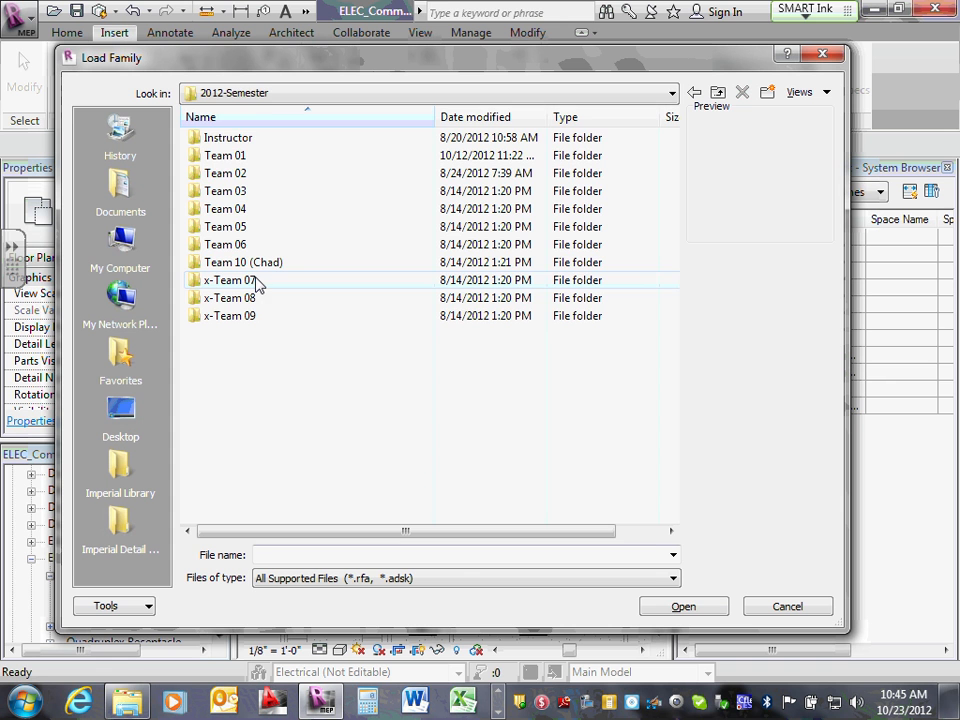
double_click(250, 147)
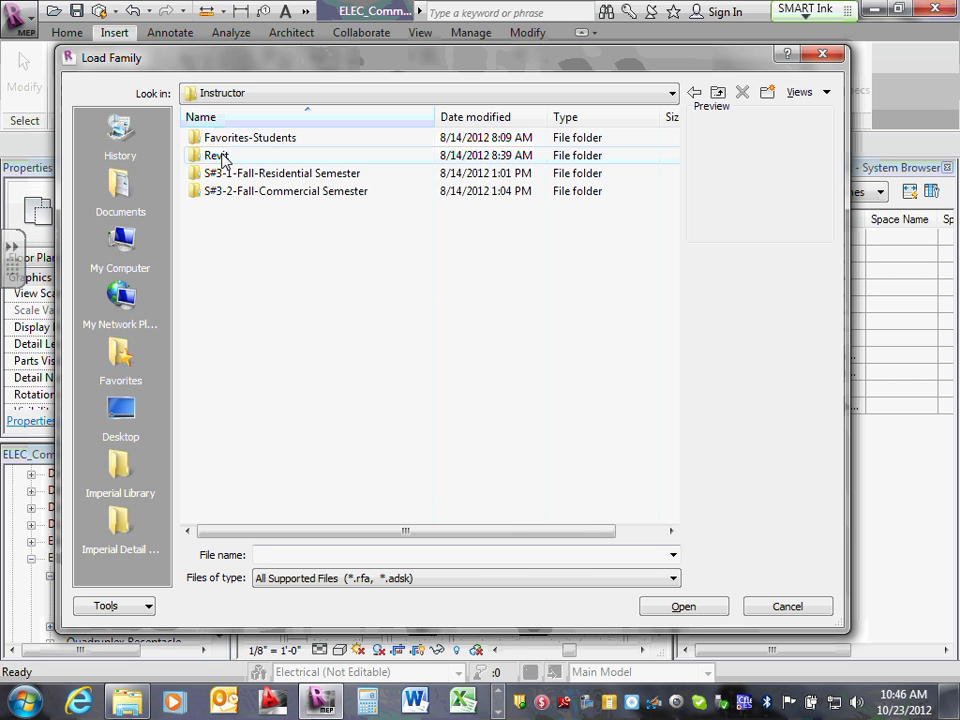
double_click(224, 157)
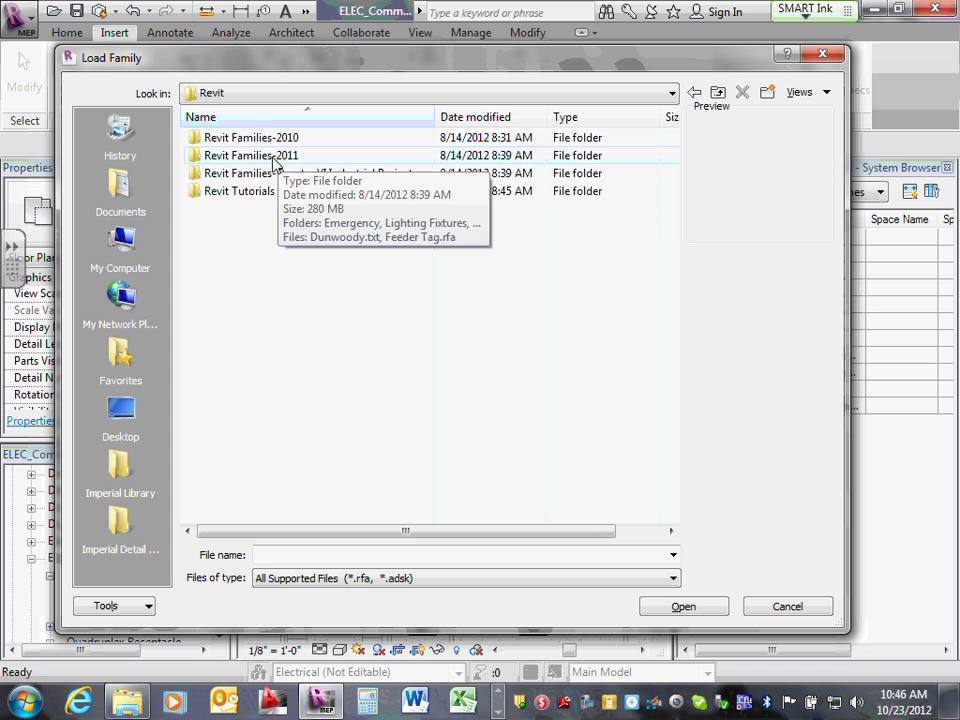
double_click(275, 160)
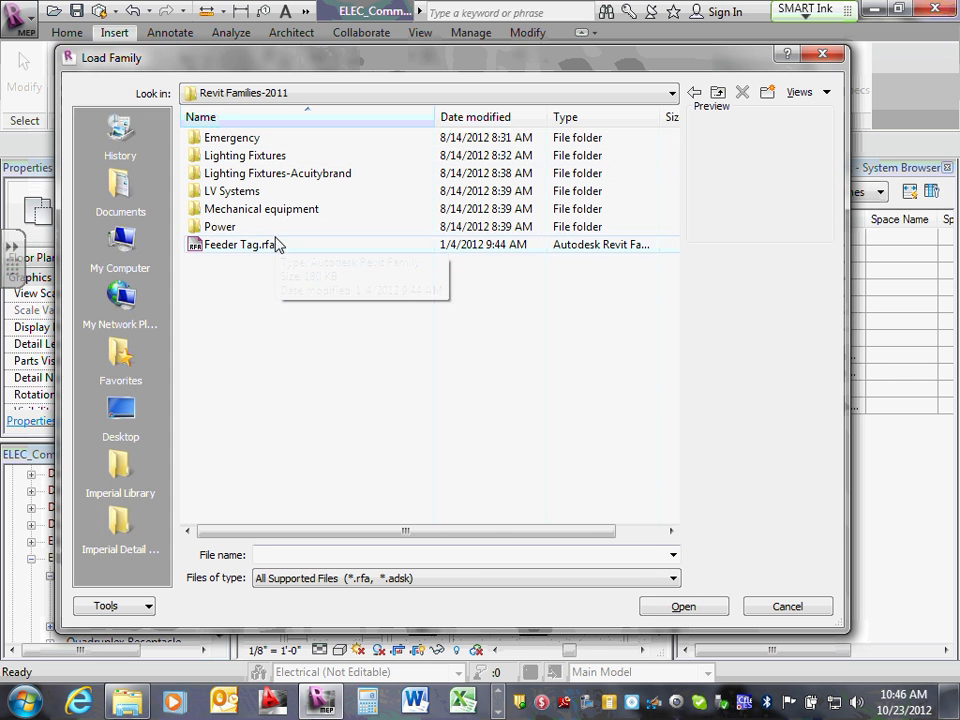
double_click(262, 209)
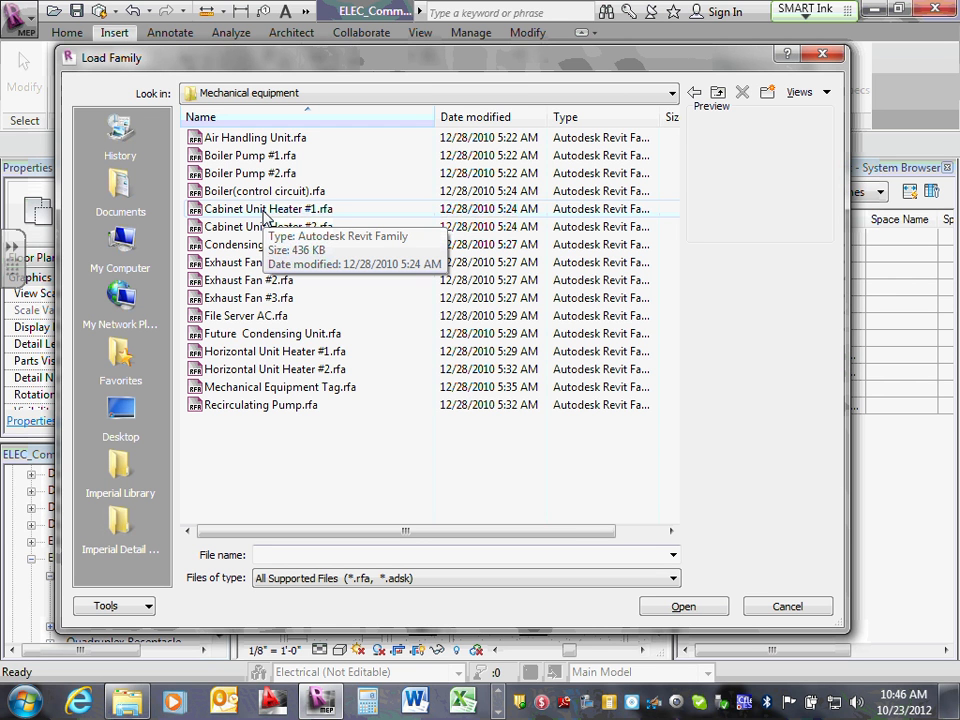
left_click(267, 142)
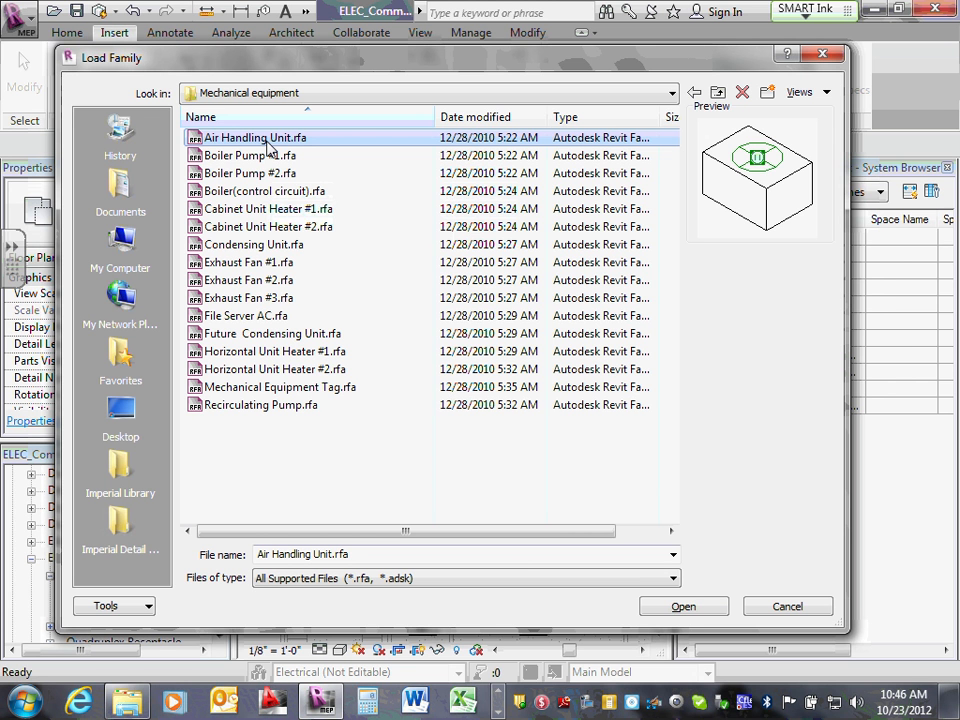
double_click(262, 155)
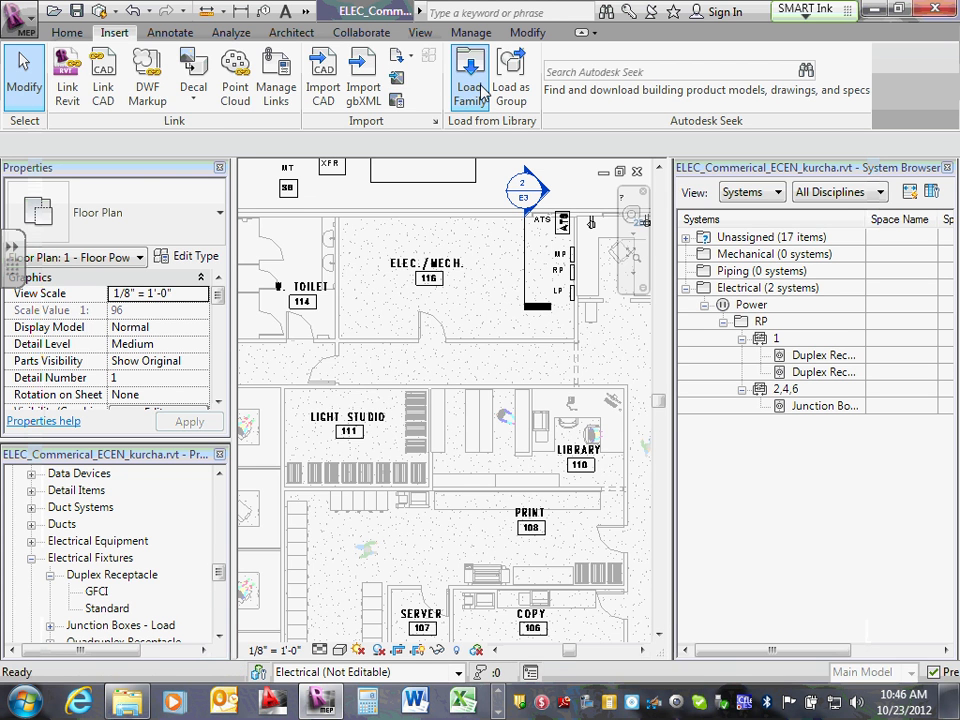
Load the Air Handling Unit.rfa family from the same Revit Families-2011 Mechanical equipment folder.
left_click(483, 92)
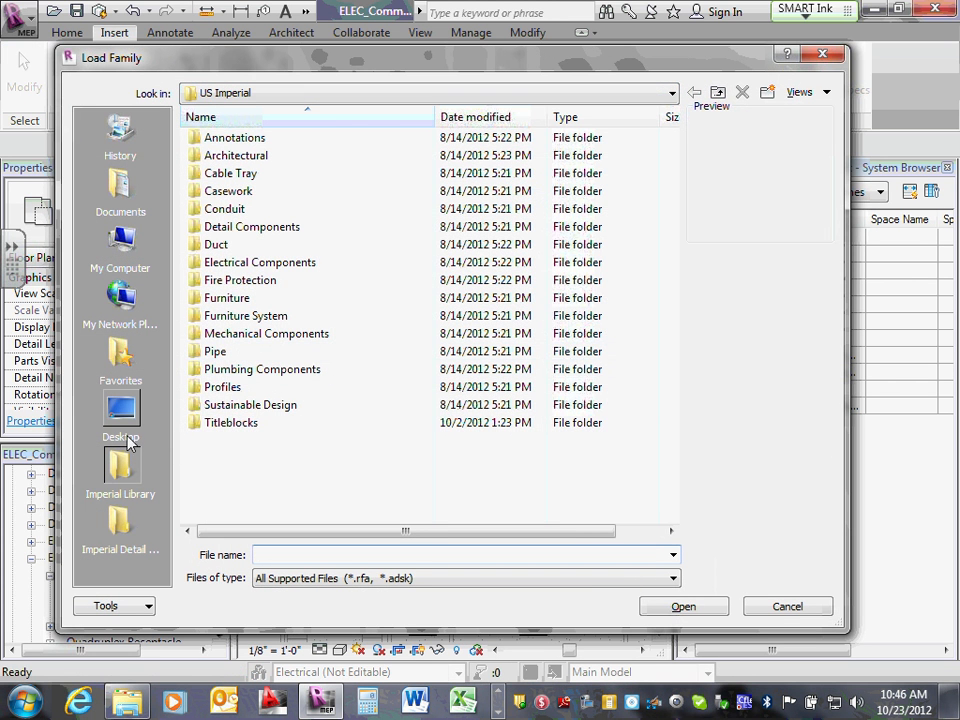
left_click(124, 418)
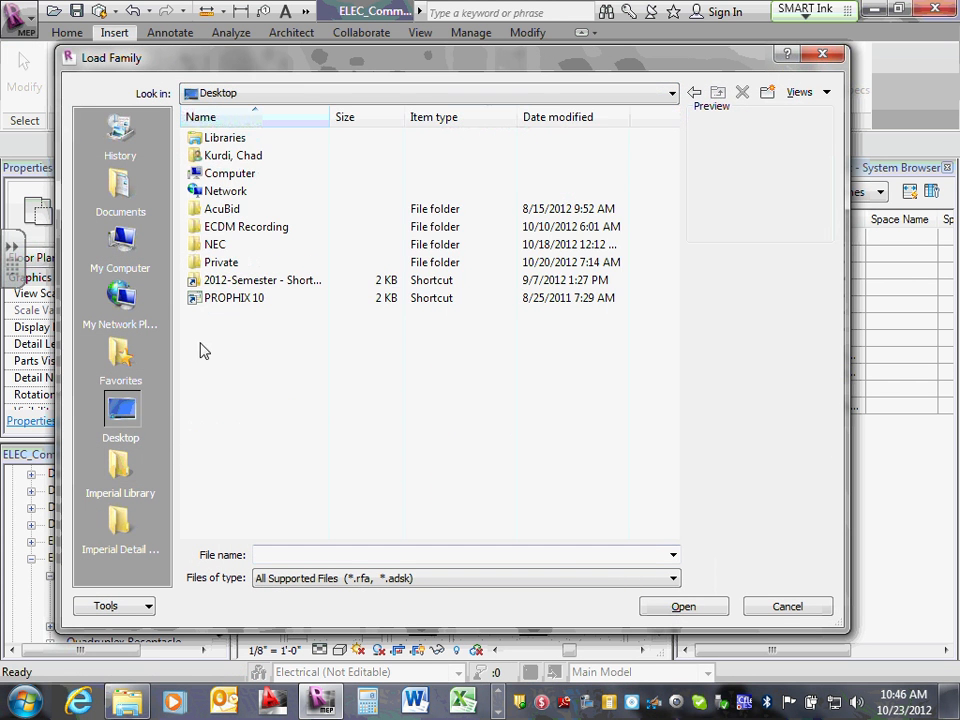
double_click(231, 282)
double_click(208, 141)
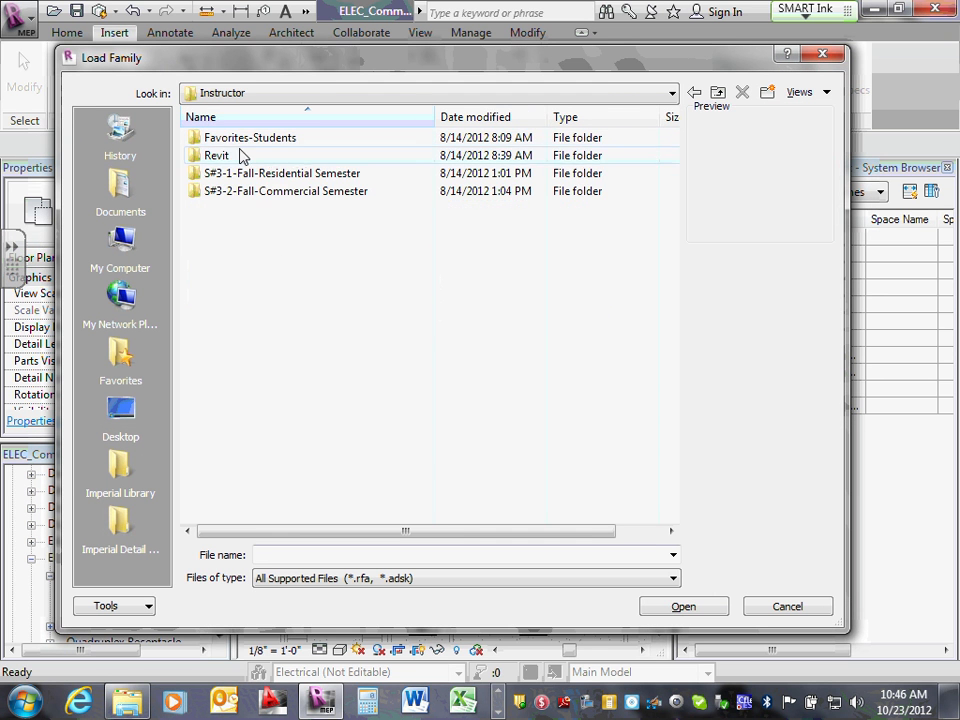
double_click(251, 156)
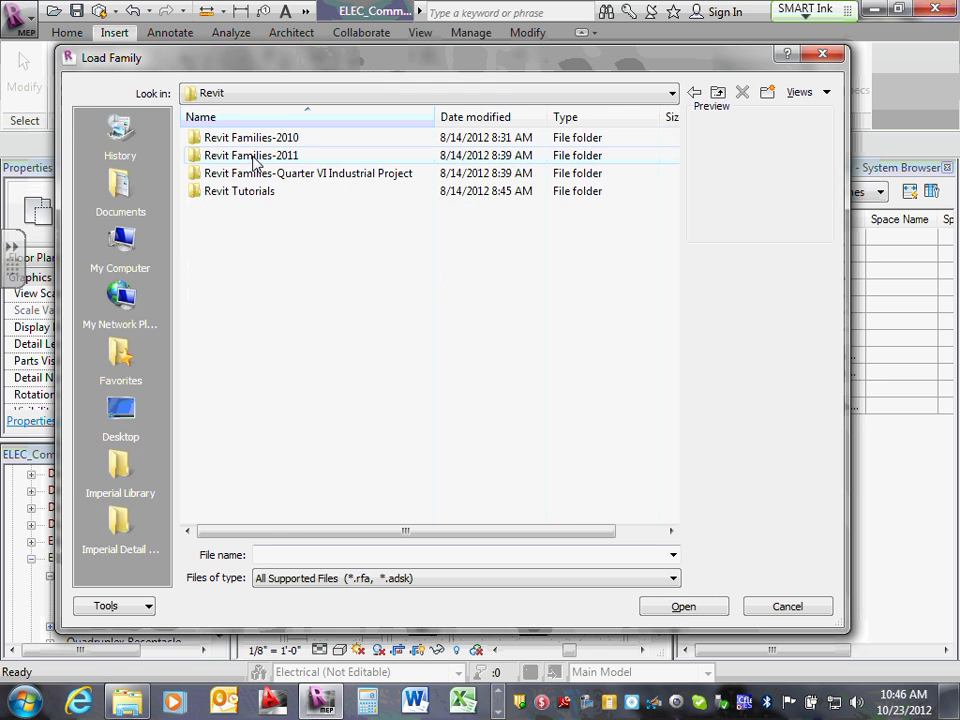
double_click(253, 157)
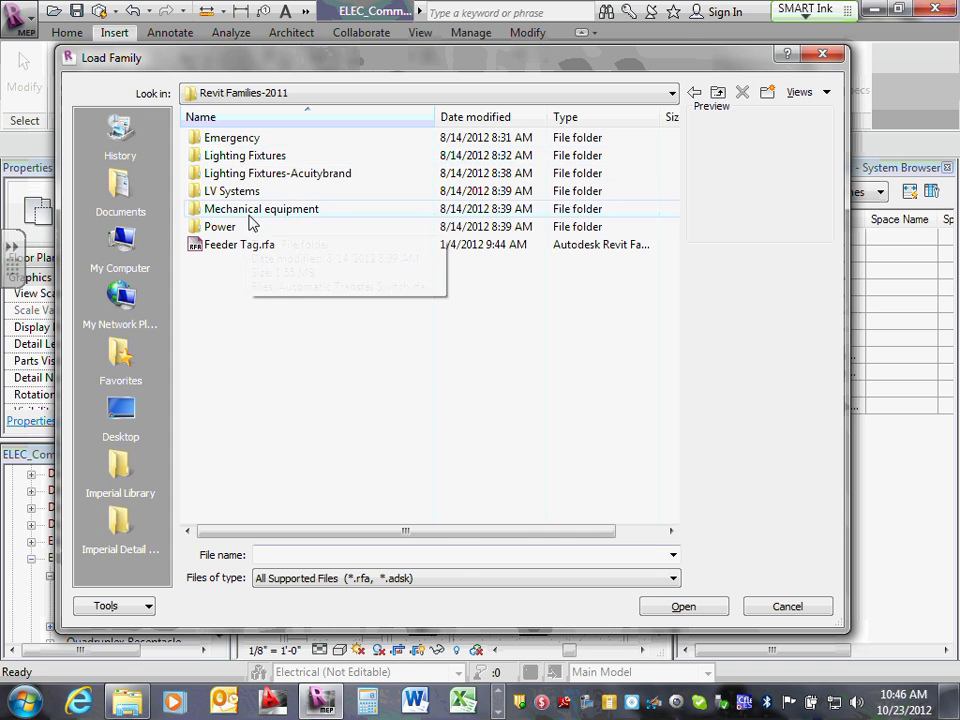
double_click(252, 209)
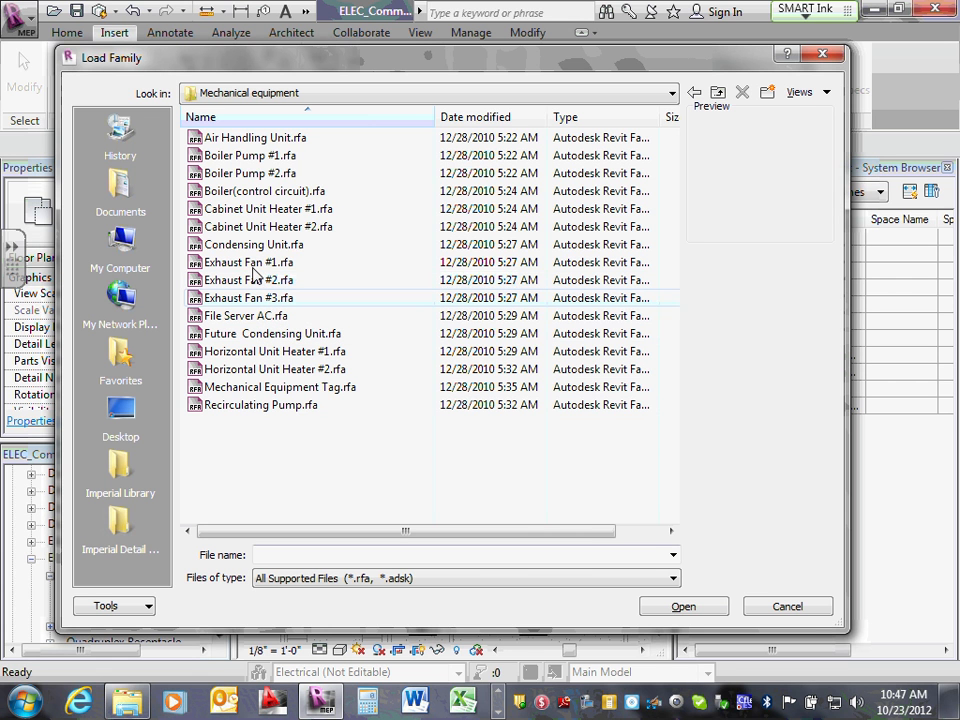
double_click(262, 143)
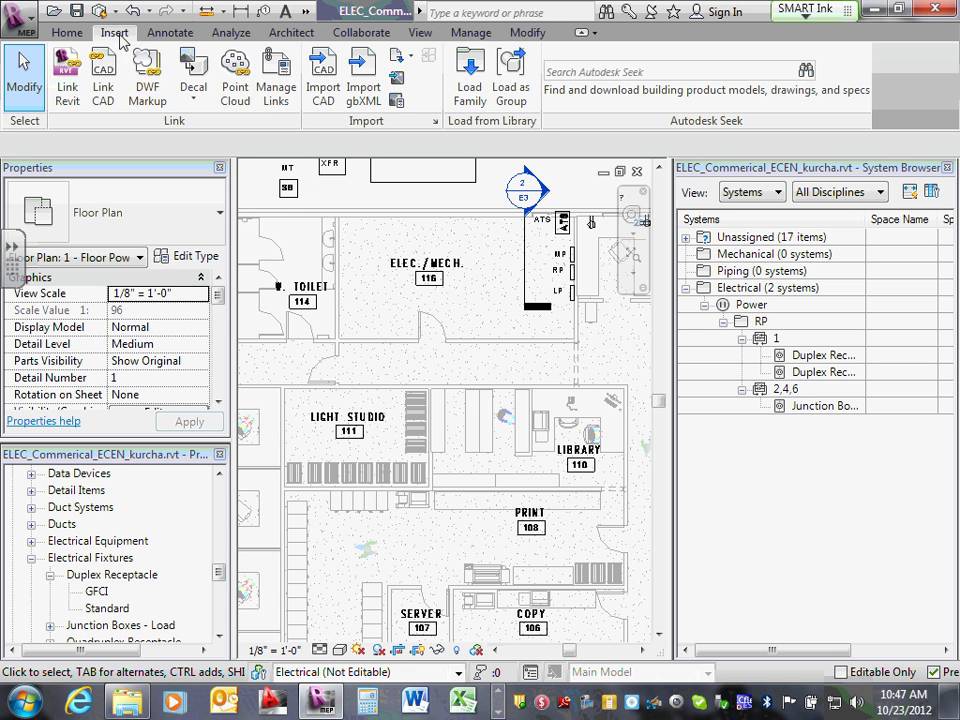
Start the Mechanical Equipment placement command and save the project.
left_click(68, 33)
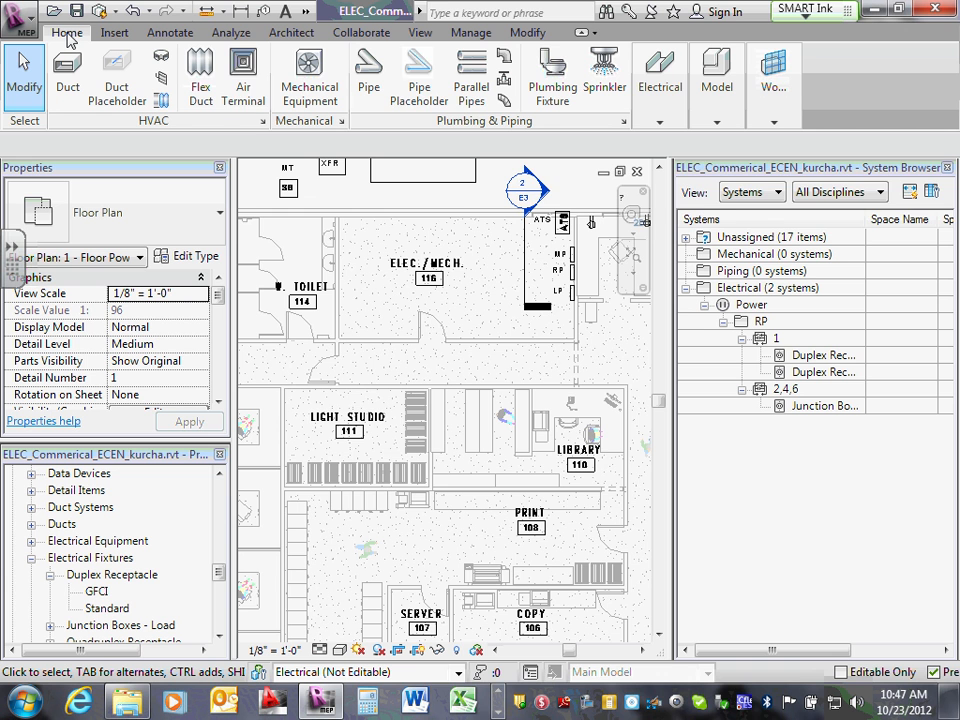
left_click(660, 122)
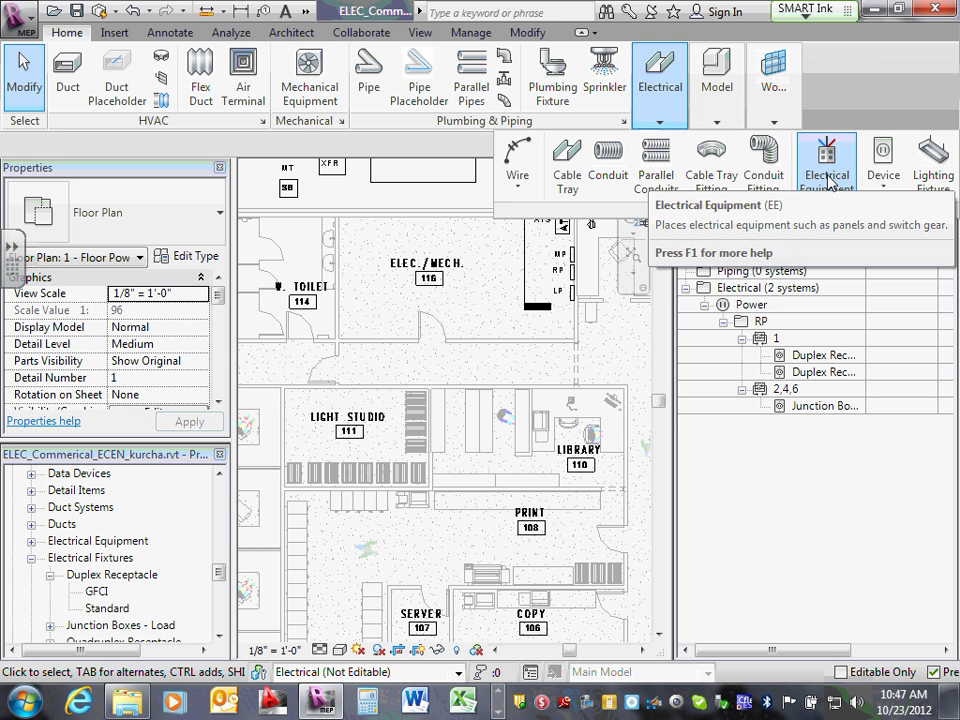
left_click(316, 96)
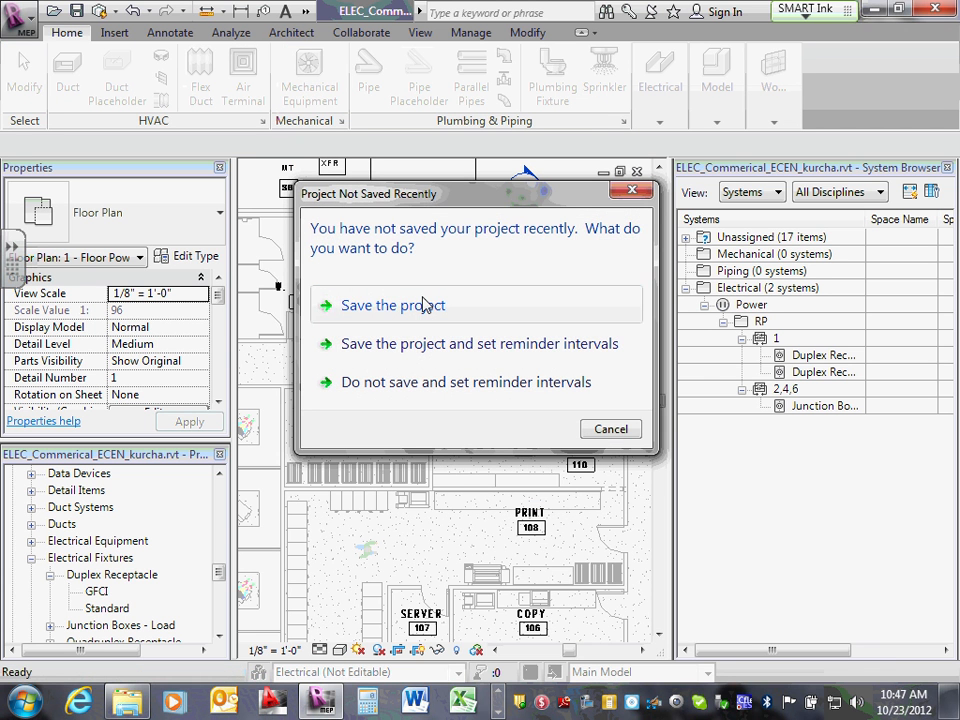
left_click(426, 306)
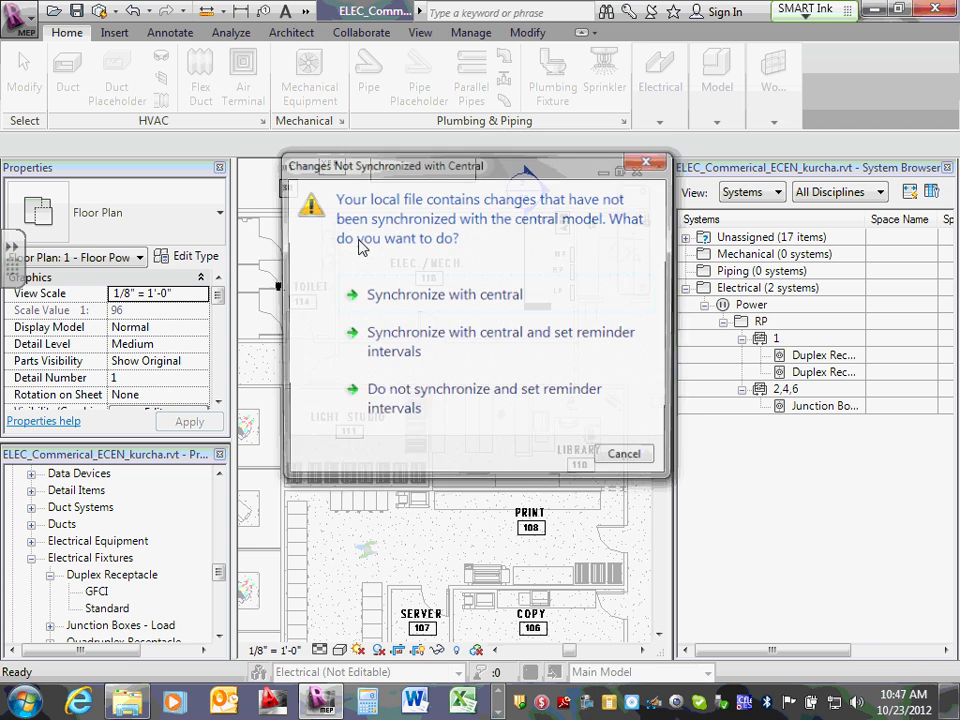
Synchronize the local file's changes with the central model.
left_click(403, 292)
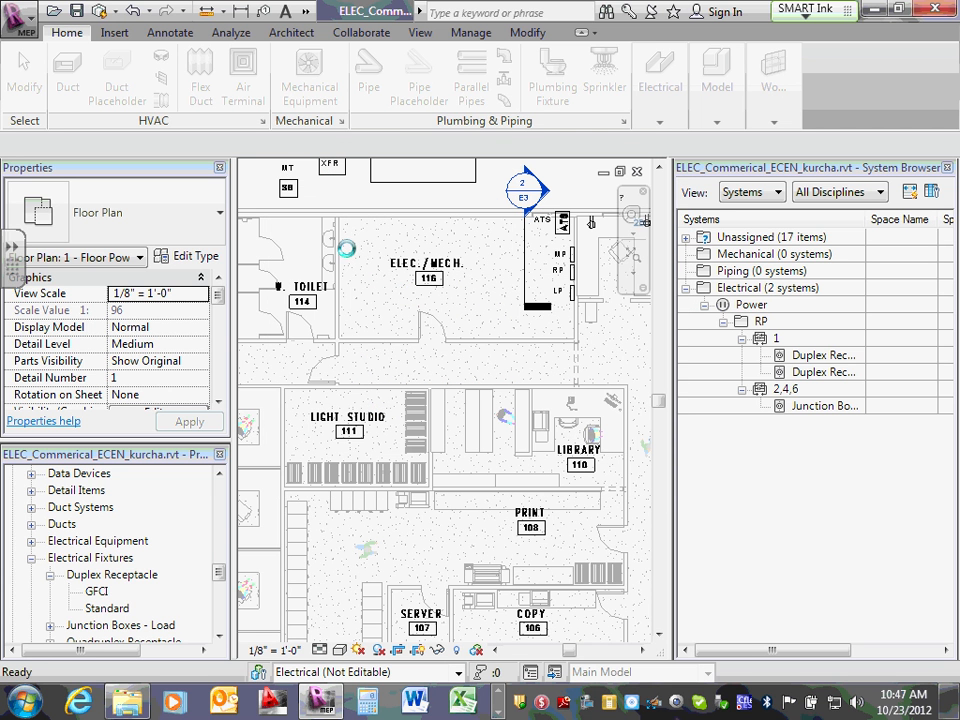
Place an Air Handling Unit on Level 1 inside room ELEC./MECH. 116, without loading a mechanical equipment tag.
left_click(310, 100)
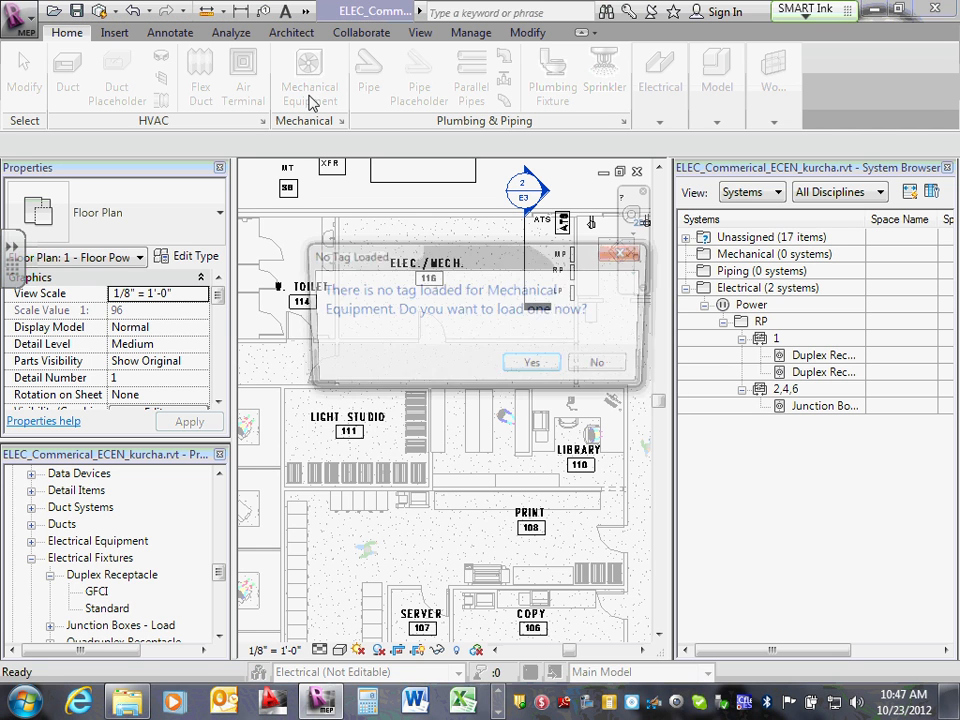
left_click(533, 365)
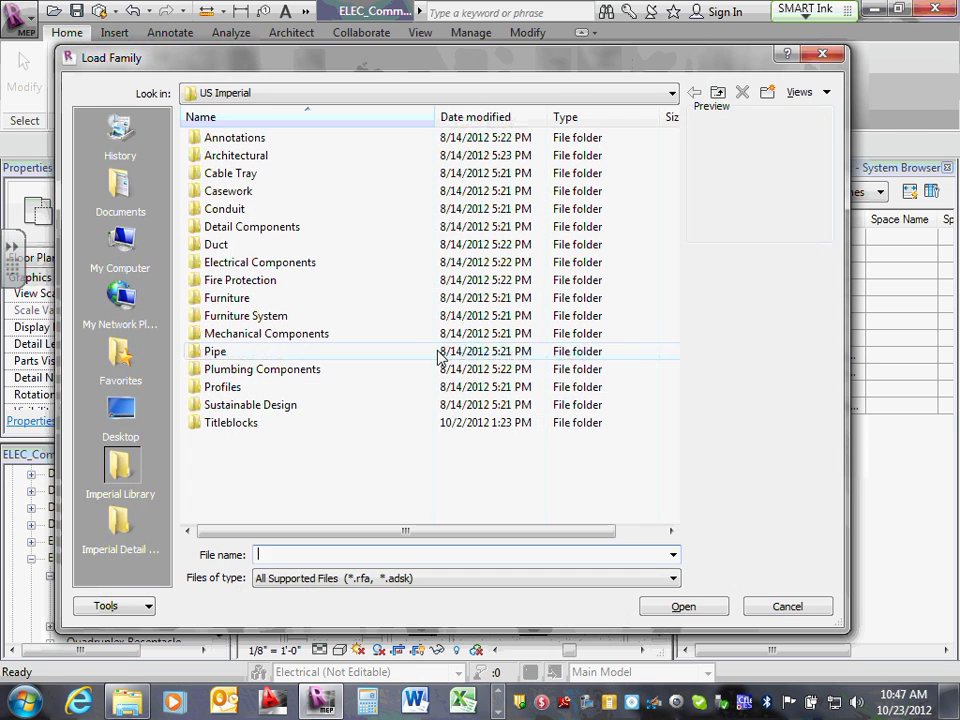
left_click(795, 604)
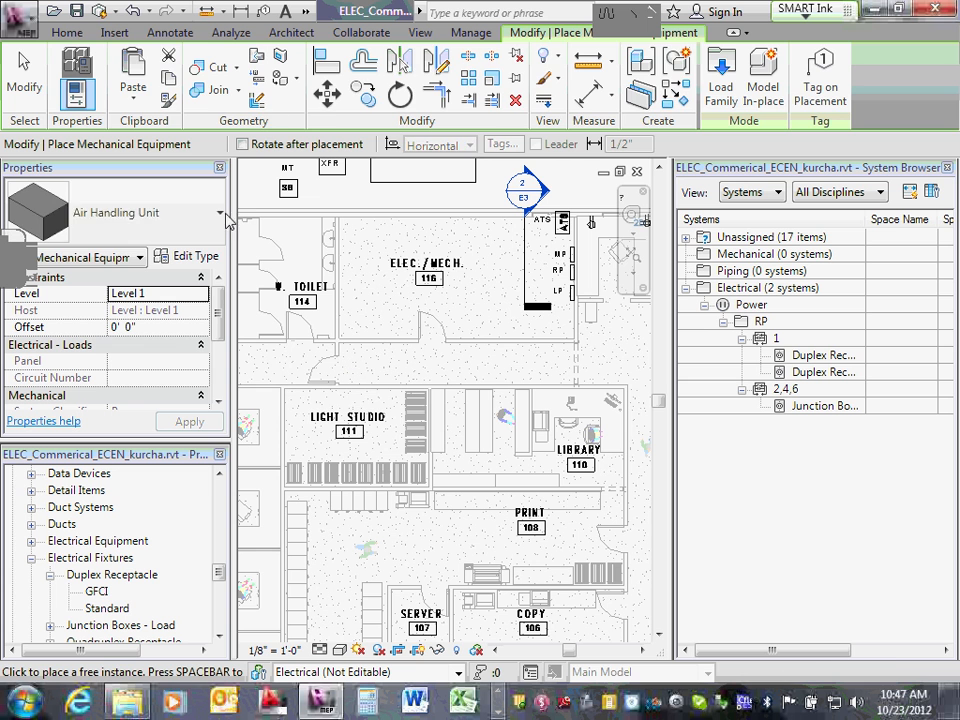
left_click(60, 33)
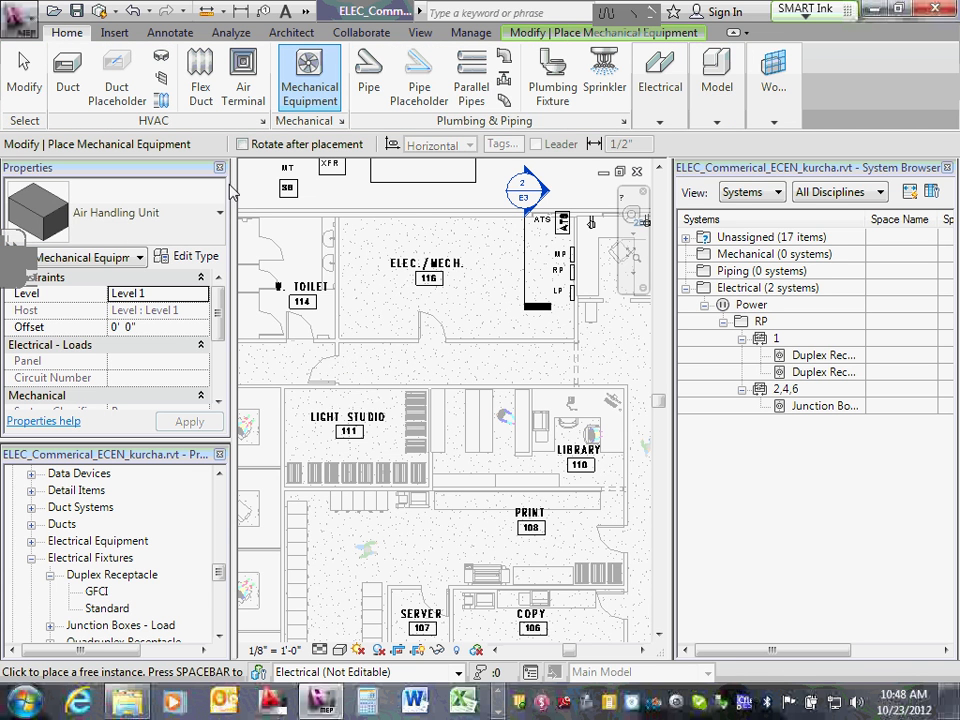
left_click(220, 214)
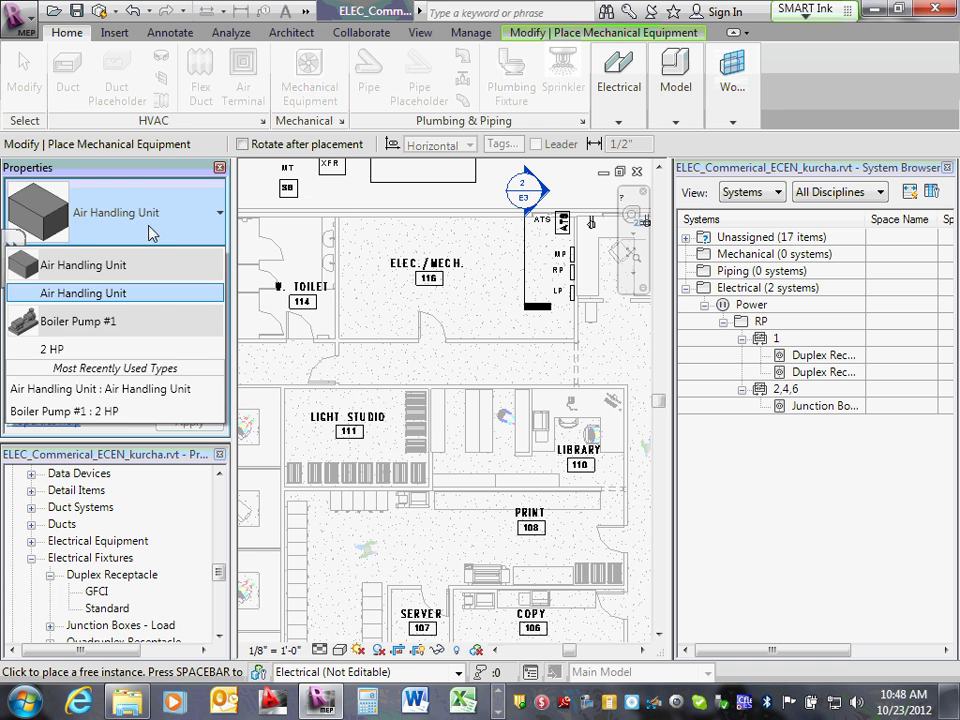
left_click(117, 180)
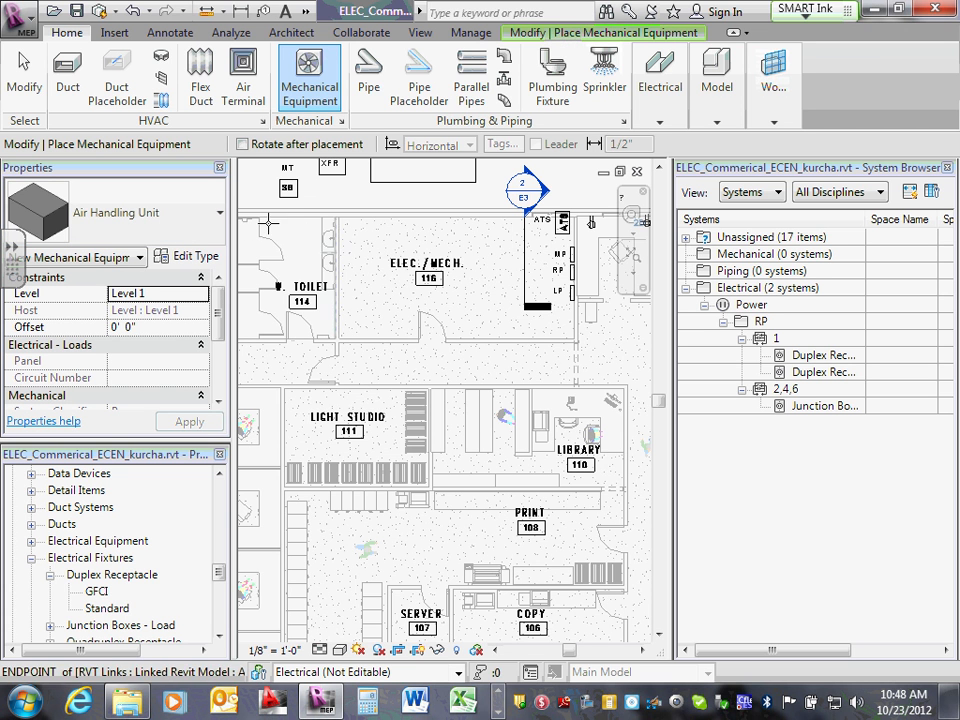
left_click(221, 216)
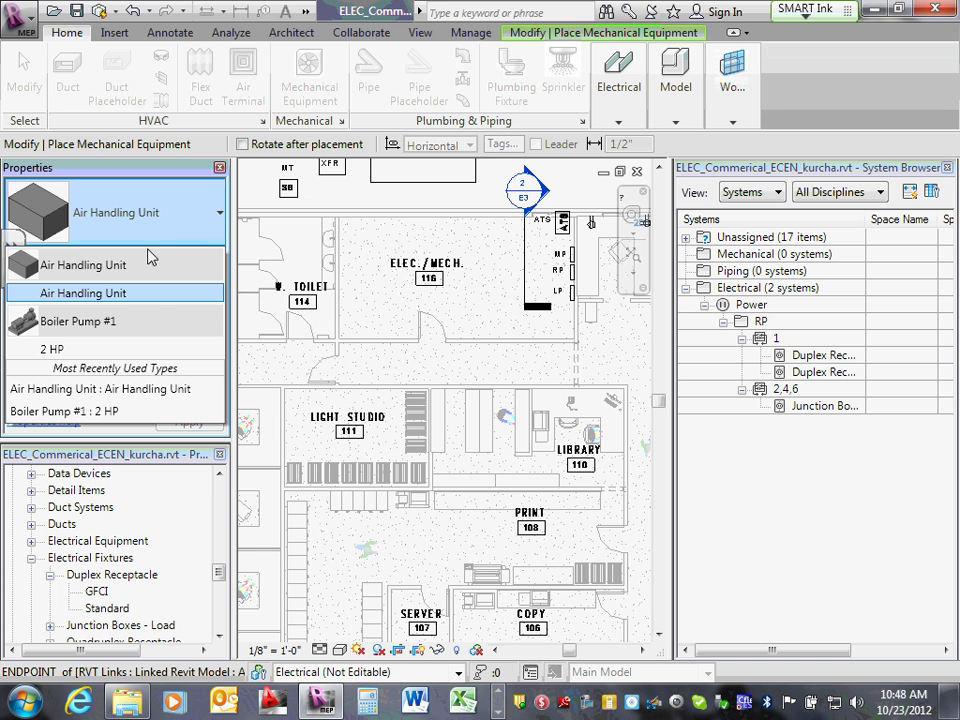
left_click(87, 230)
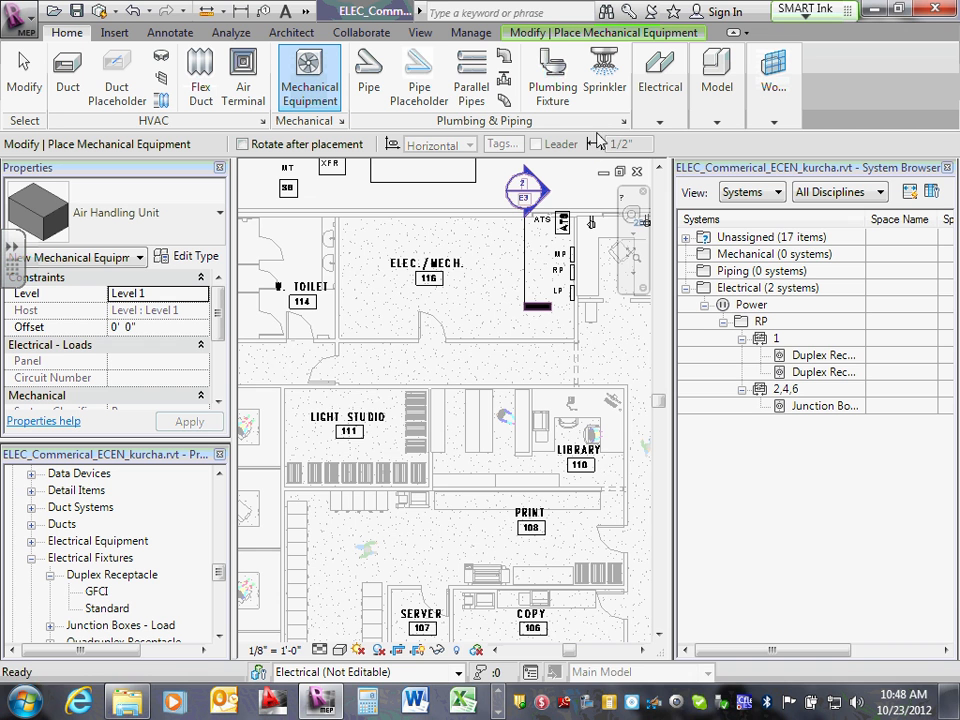
left_click(372, 263)
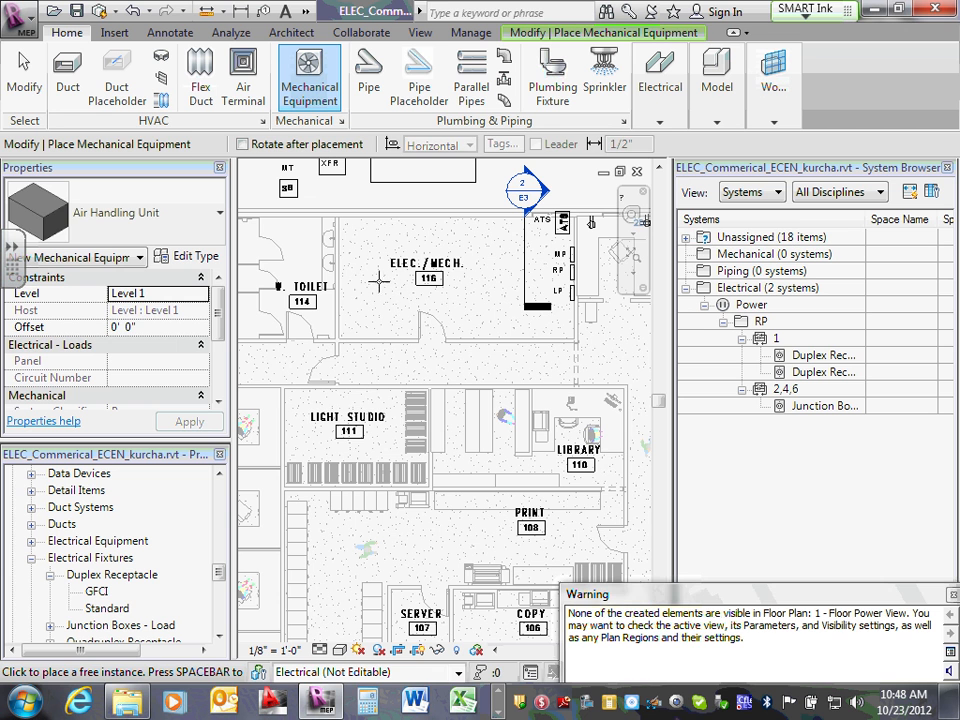
key("Escape")
key("Escape")
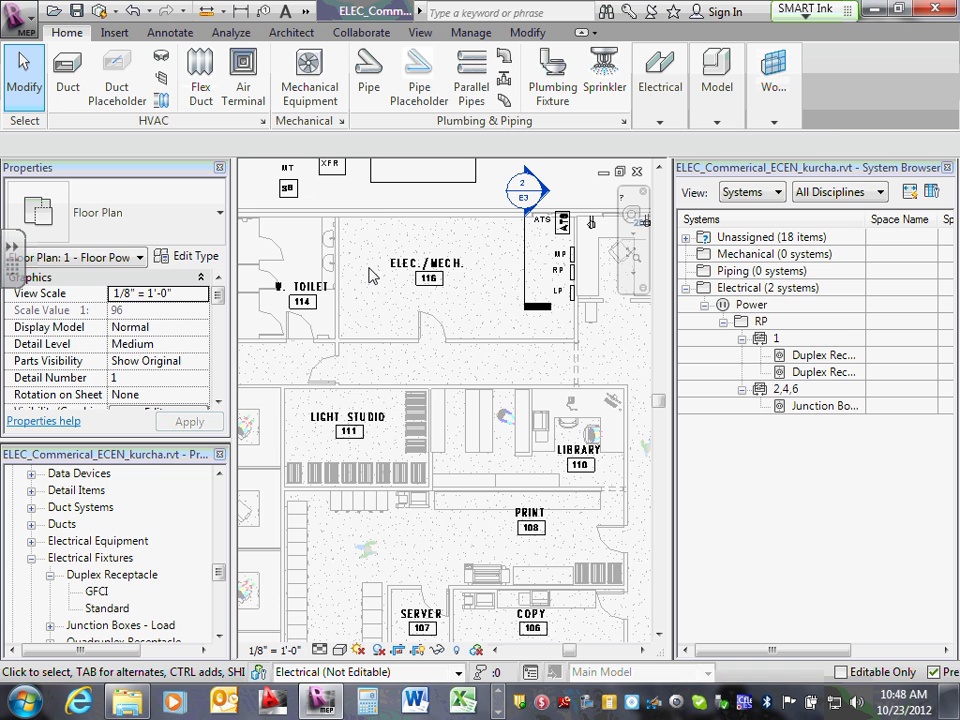
Turn on visibility of the Mechanical Equipment category in the 1 - Floor Power plan's Visibility/Graphic Overrides.
key("v")
key("v")
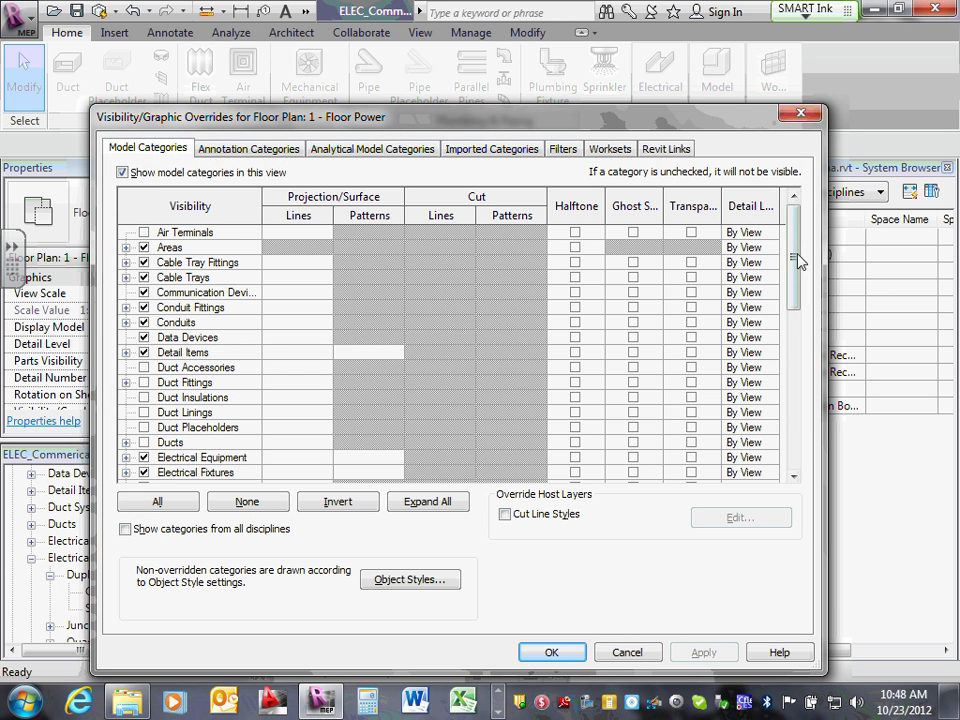
left_click_drag(791, 257, 789, 358)
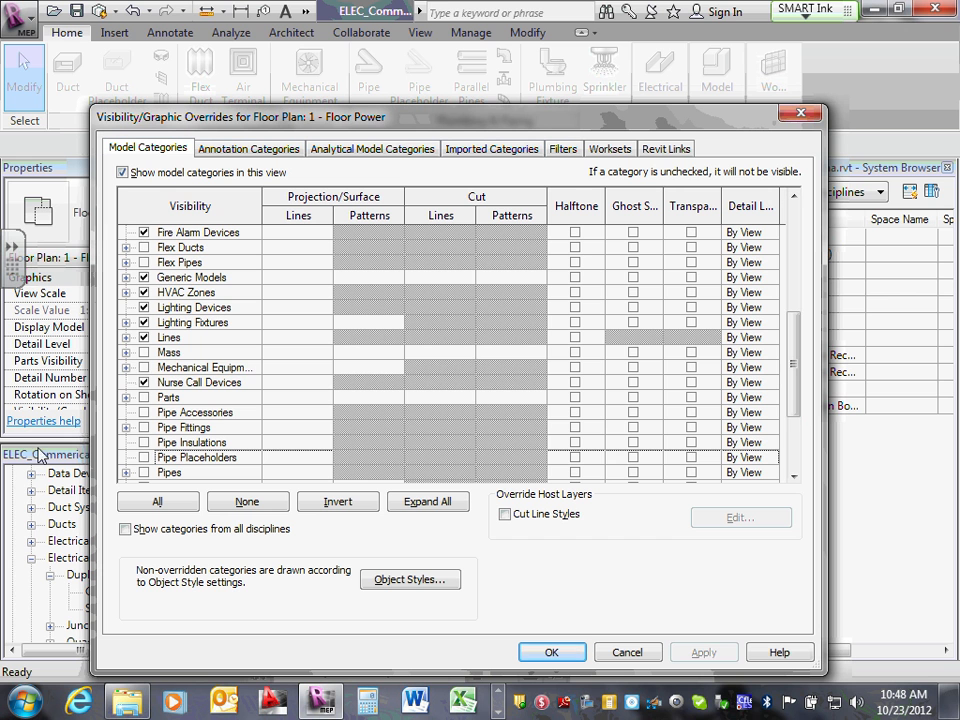
left_click(144, 382)
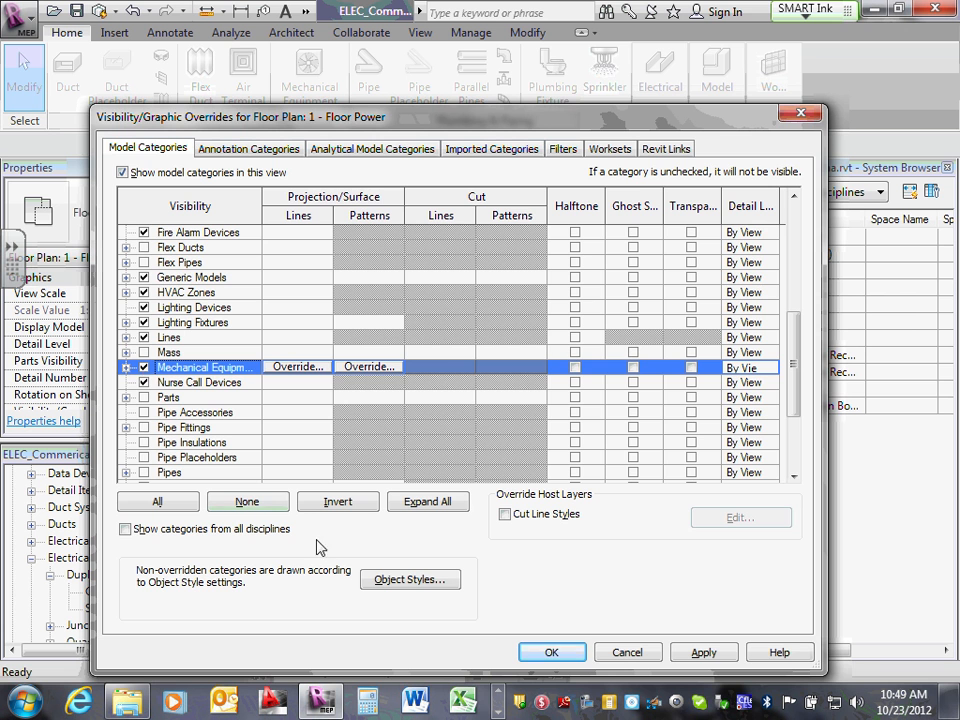
left_click(563, 654)
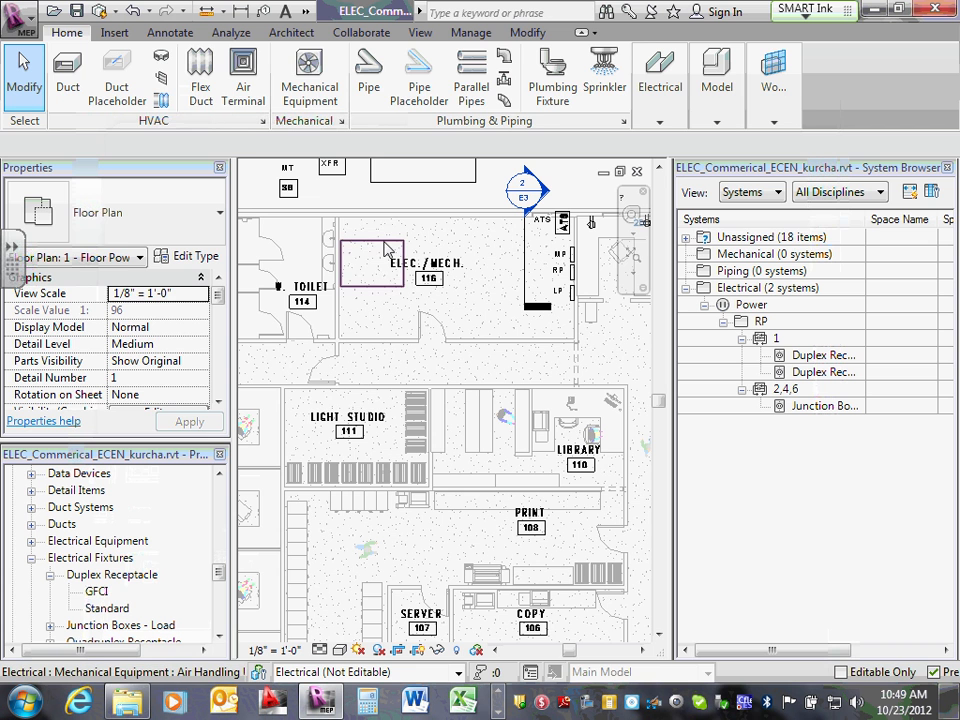
Move the air handling unit in room ELEC./MECH. 116 slightly away from the toilet wall and toward the exterior wall.
left_click(396, 279)
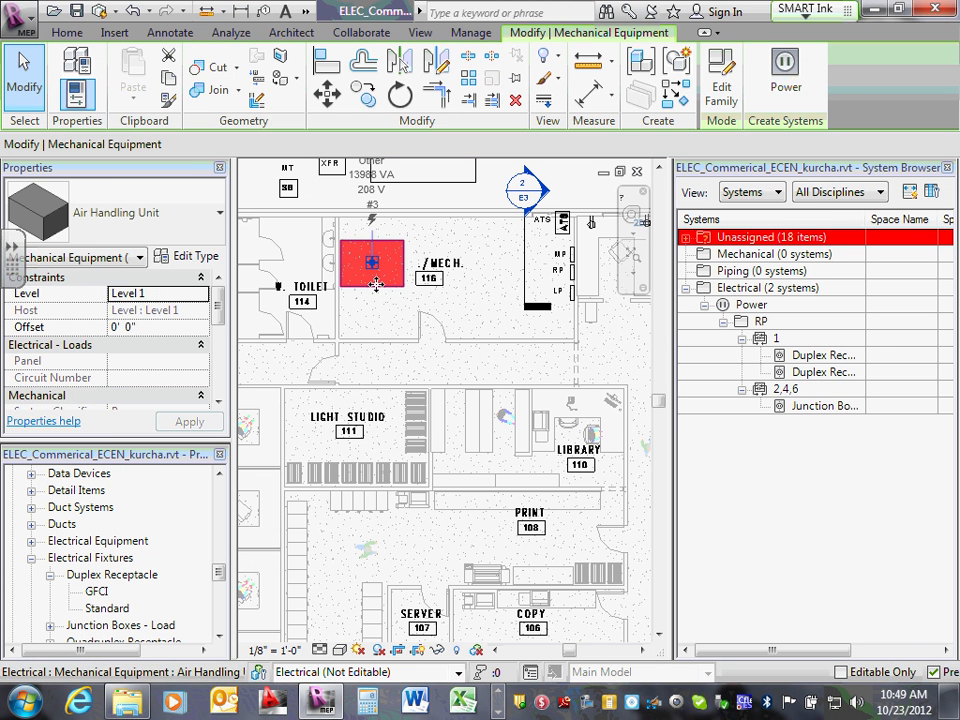
left_click(379, 292)
scroll(379, 292, "up", 2)
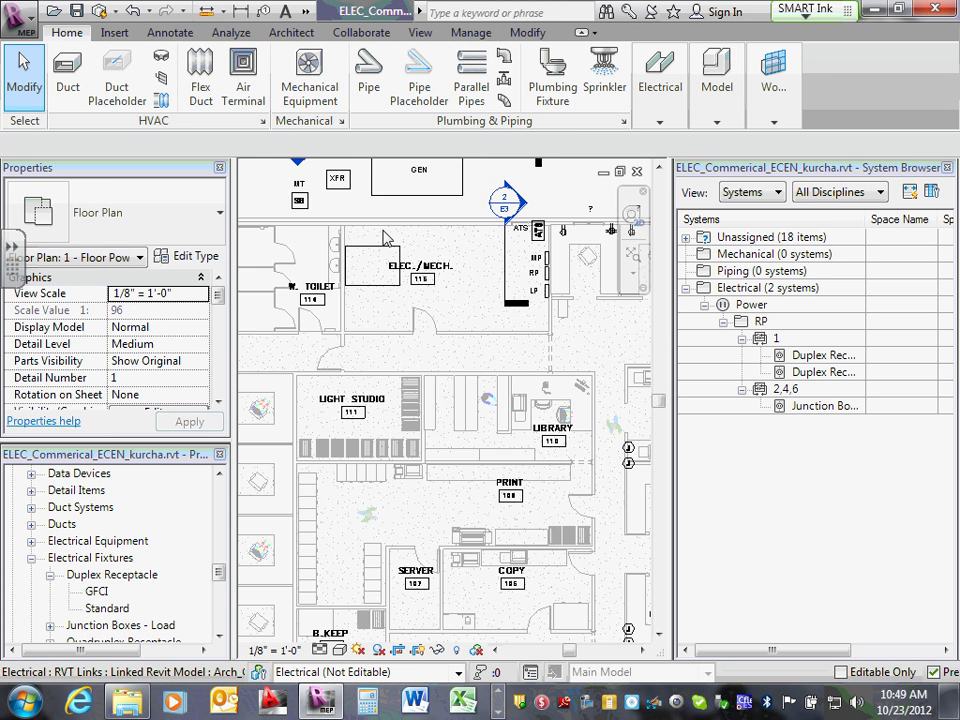
left_click(385, 267)
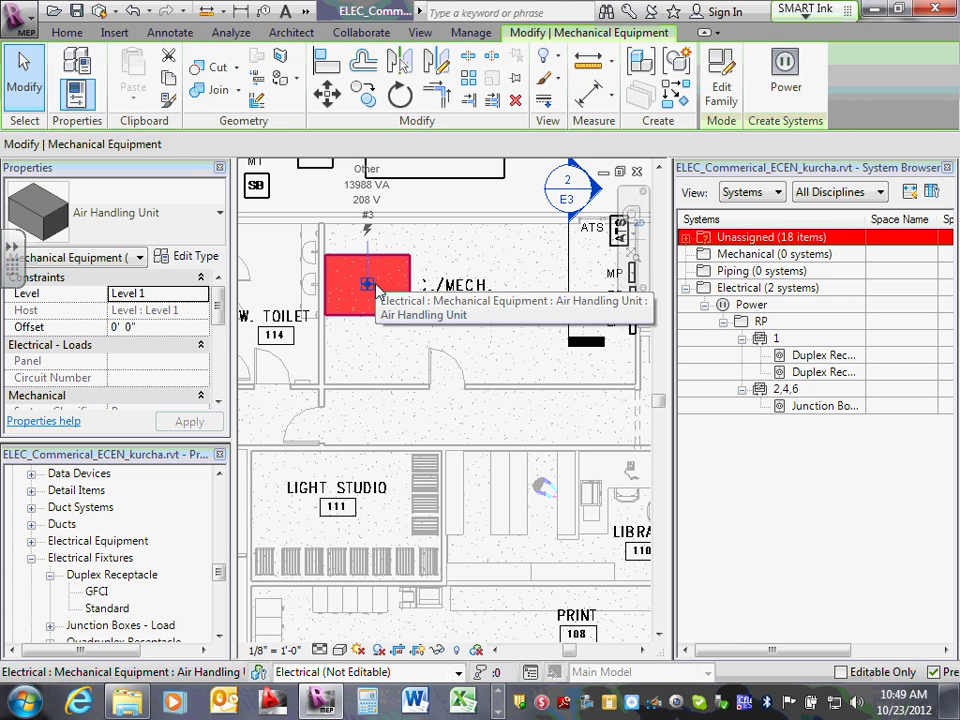
key("Escape")
left_click(369, 274)
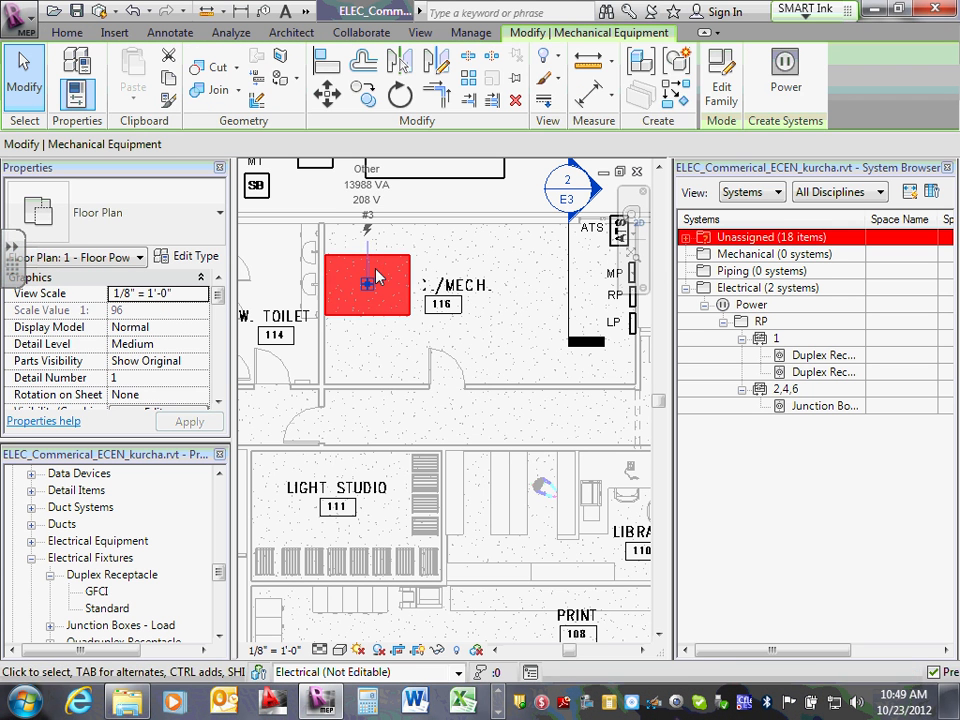
mouse_move(392, 240)
left_mouse_down()
mouse_move(390, 285)
mouse_move(387, 236)
left_mouse_up()
key("Escape")
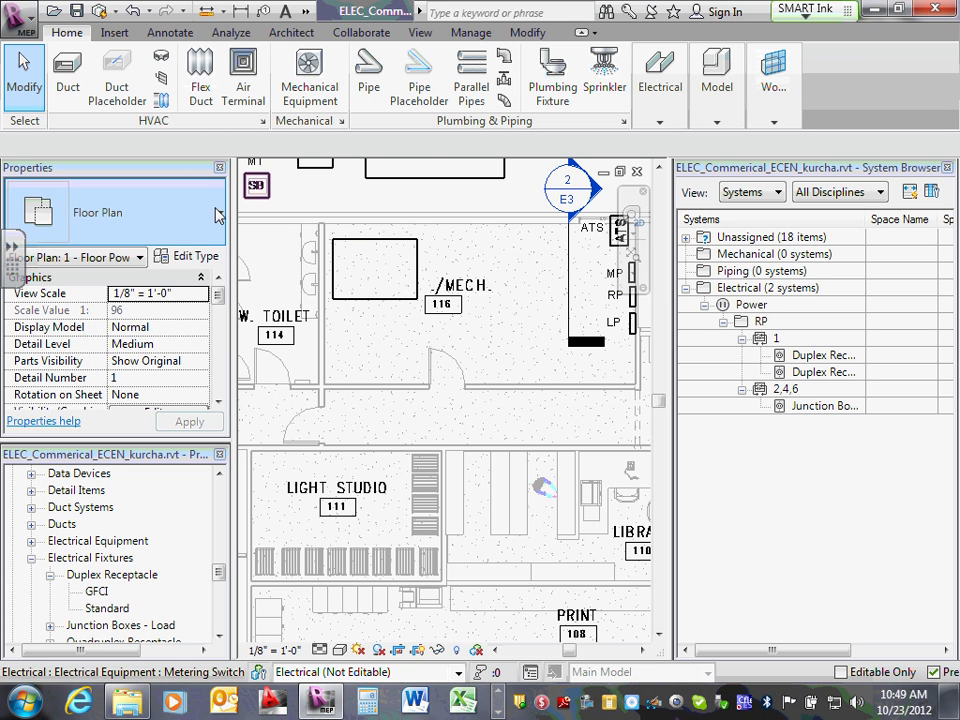
left_click(312, 70)
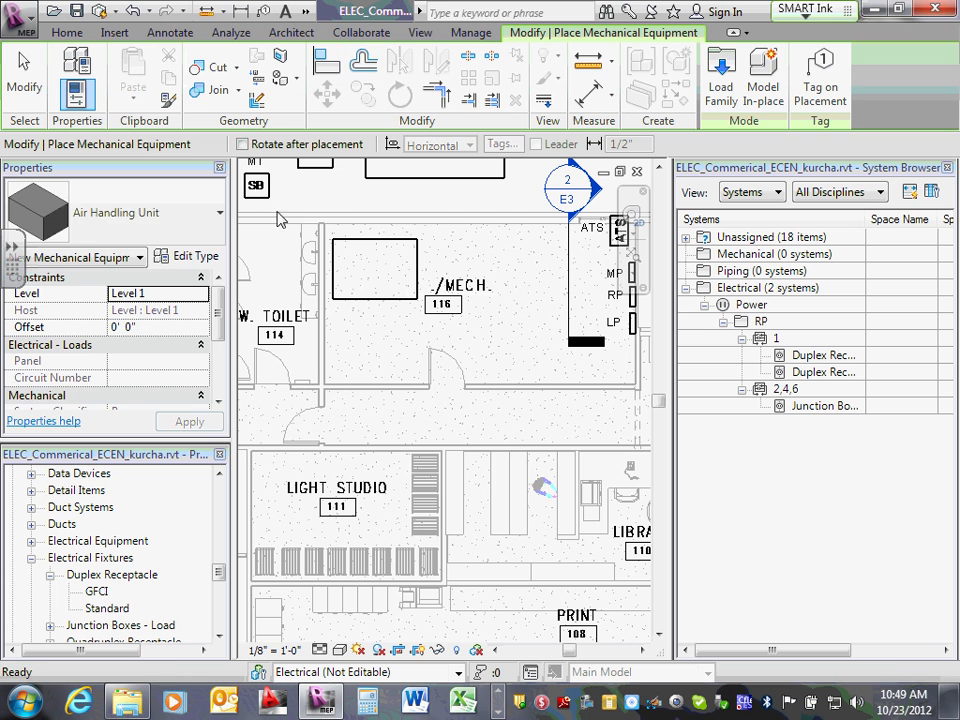
left_click(221, 220)
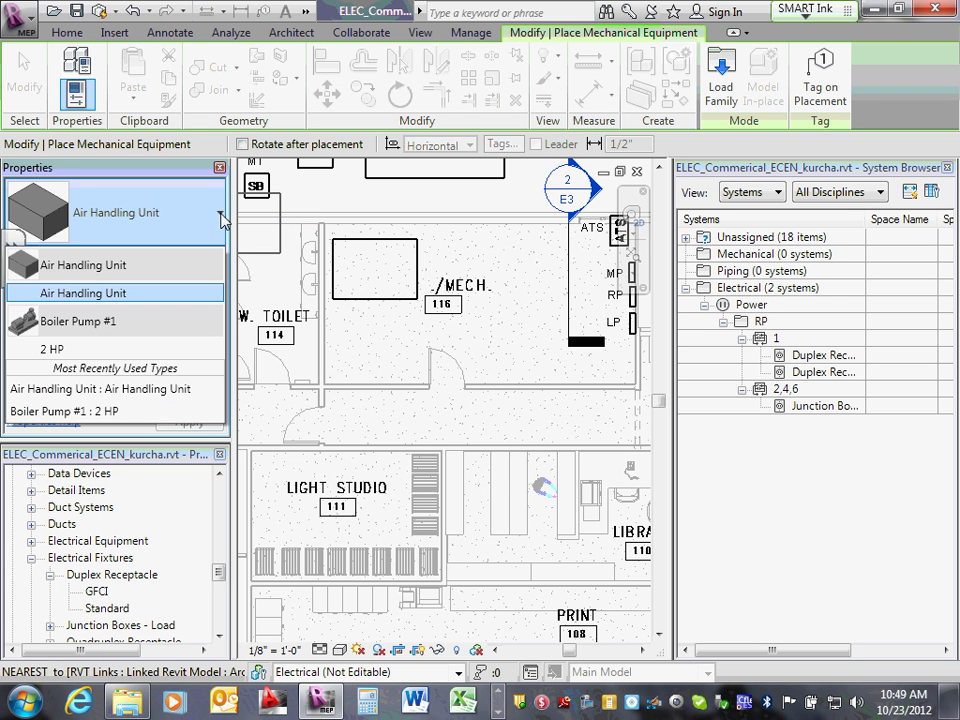
left_click(82, 286)
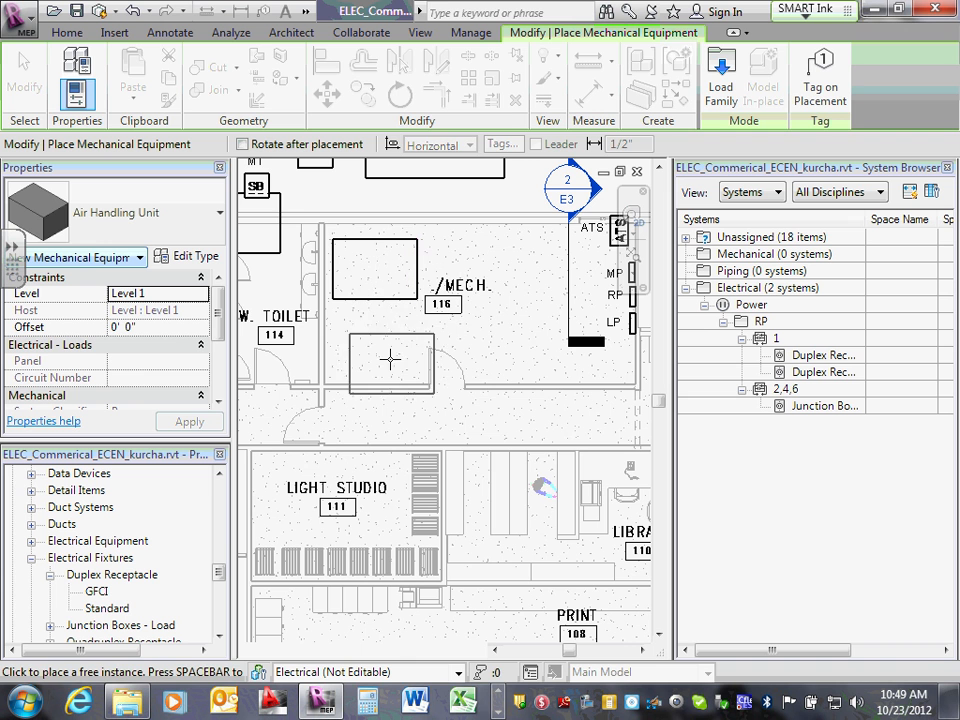
key("Escape")
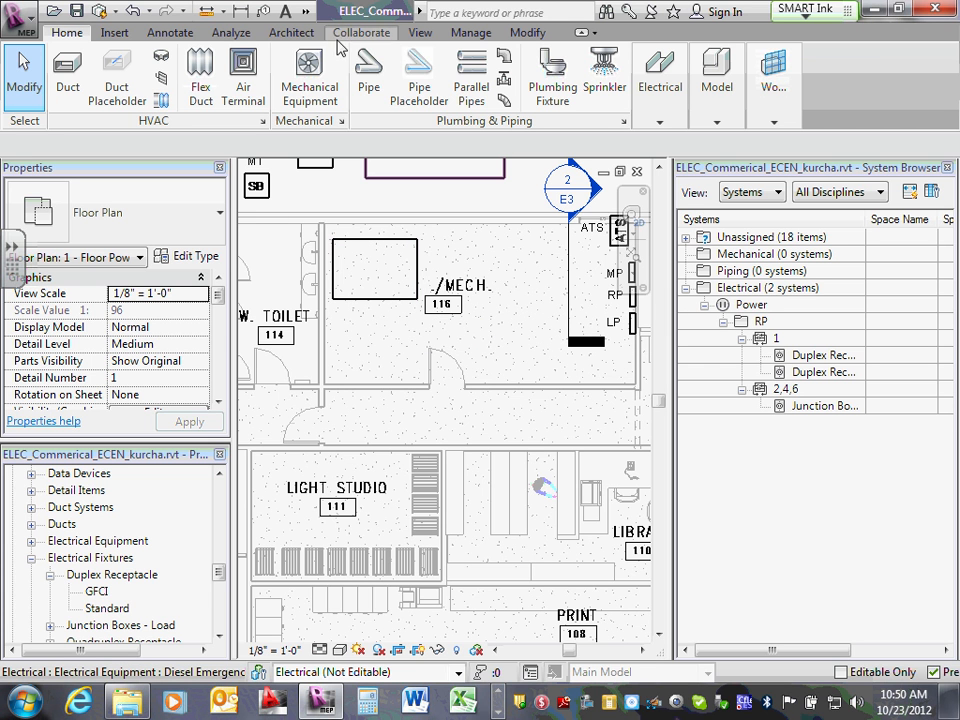
Start loading a family and look through the Distribution folder under Electrical Components, Electric Power in the US Imperial library.
left_click(116, 34)
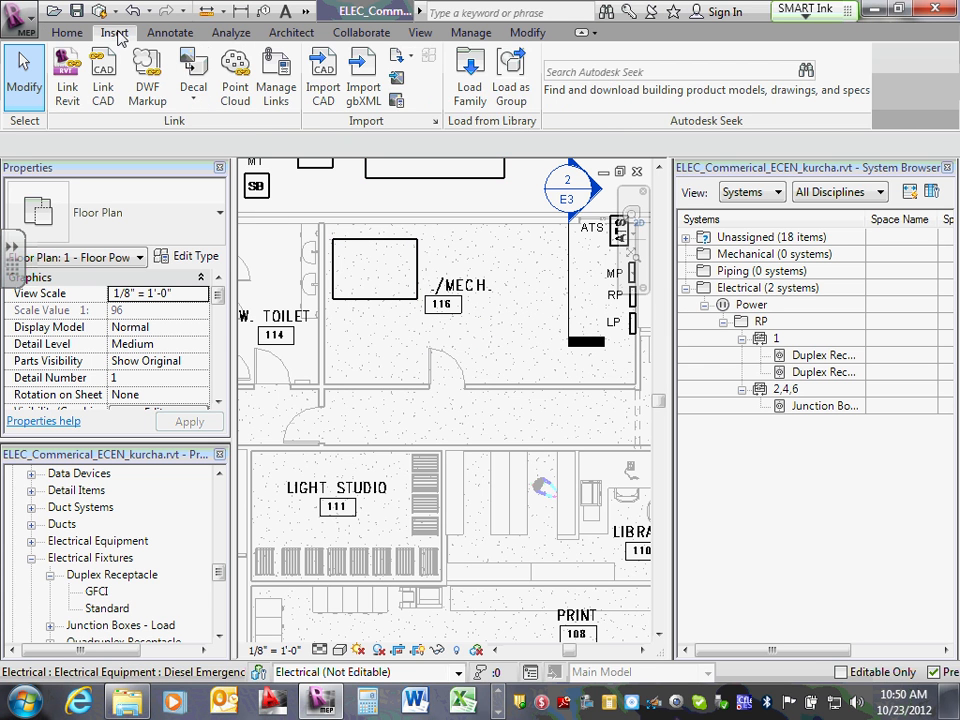
left_click(469, 90)
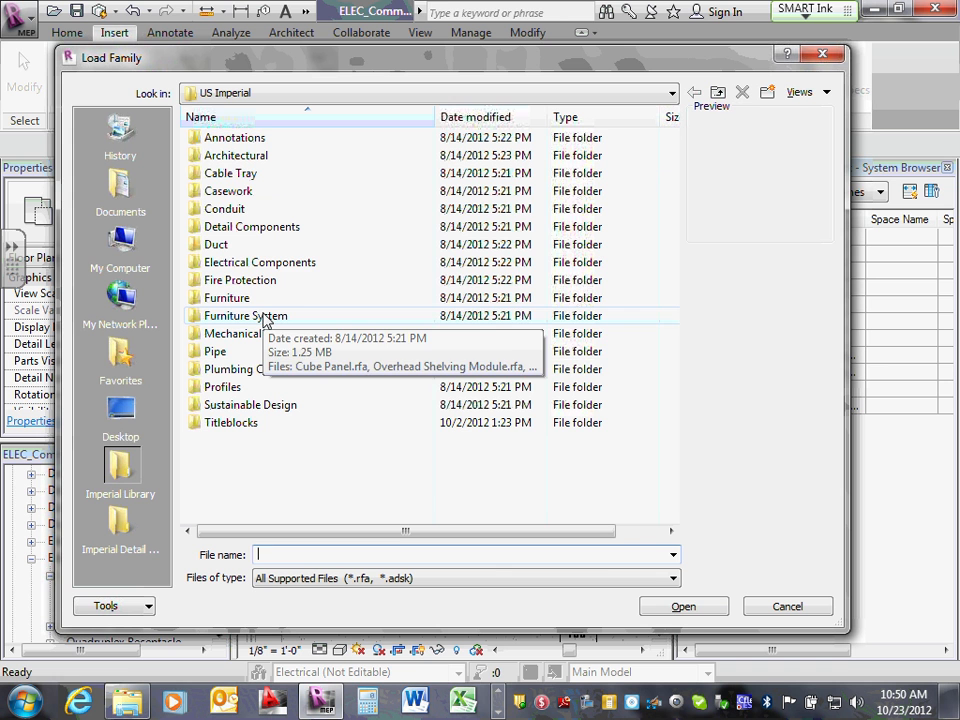
left_click(289, 266)
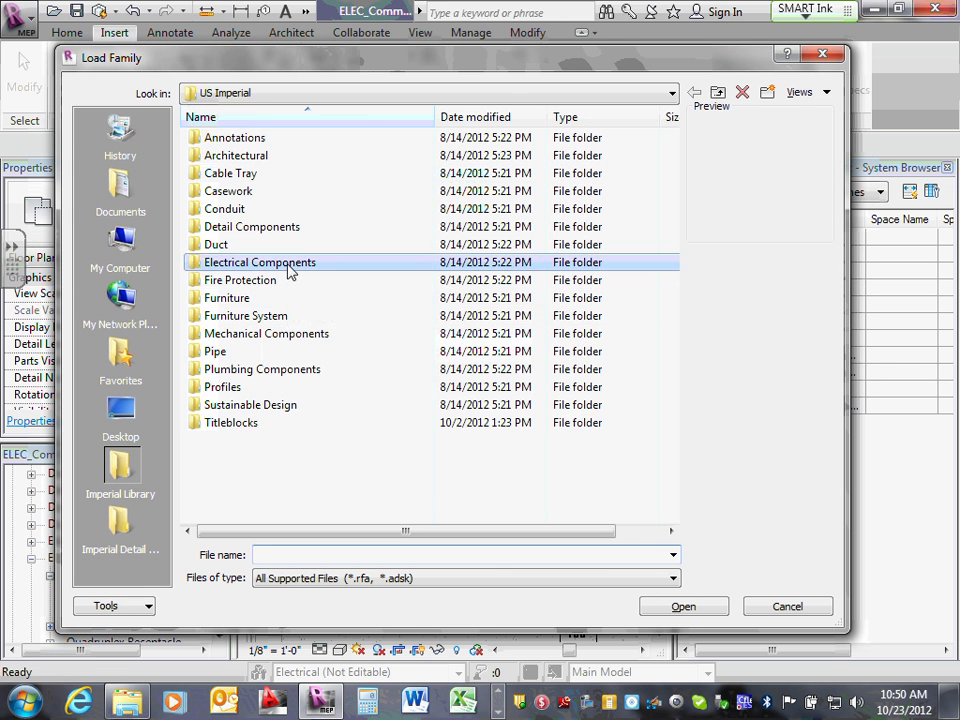
double_click(289, 264)
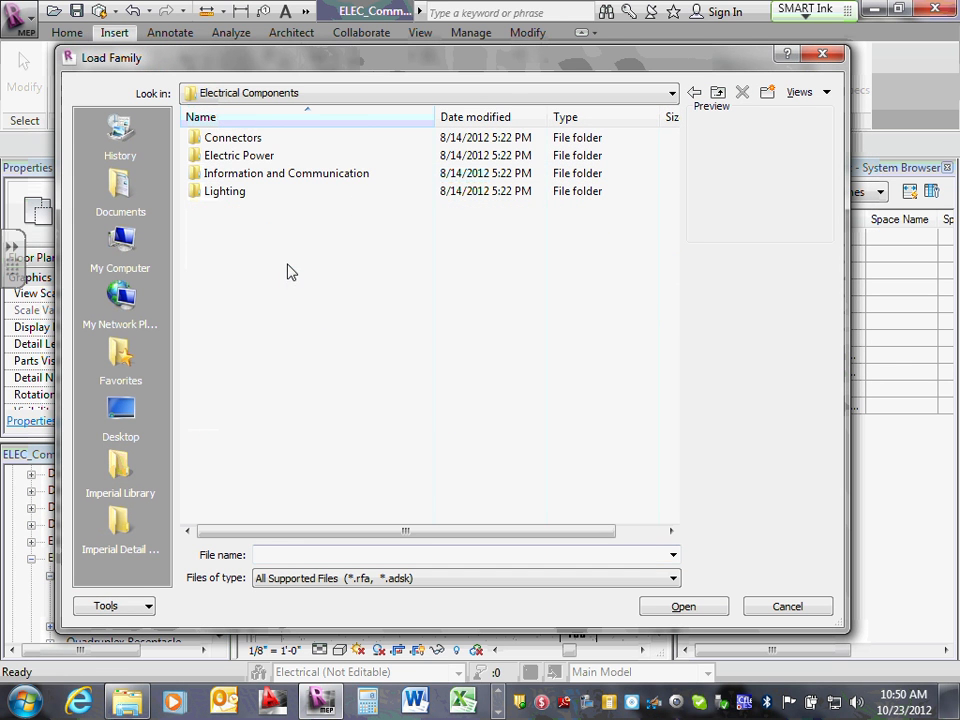
double_click(262, 158)
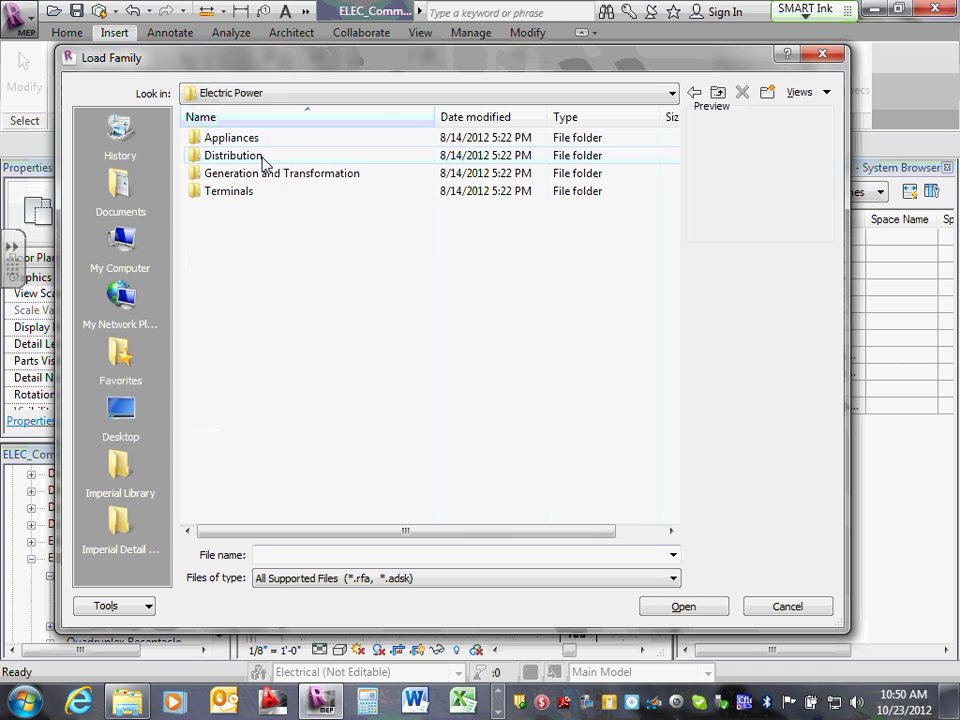
double_click(262, 158)
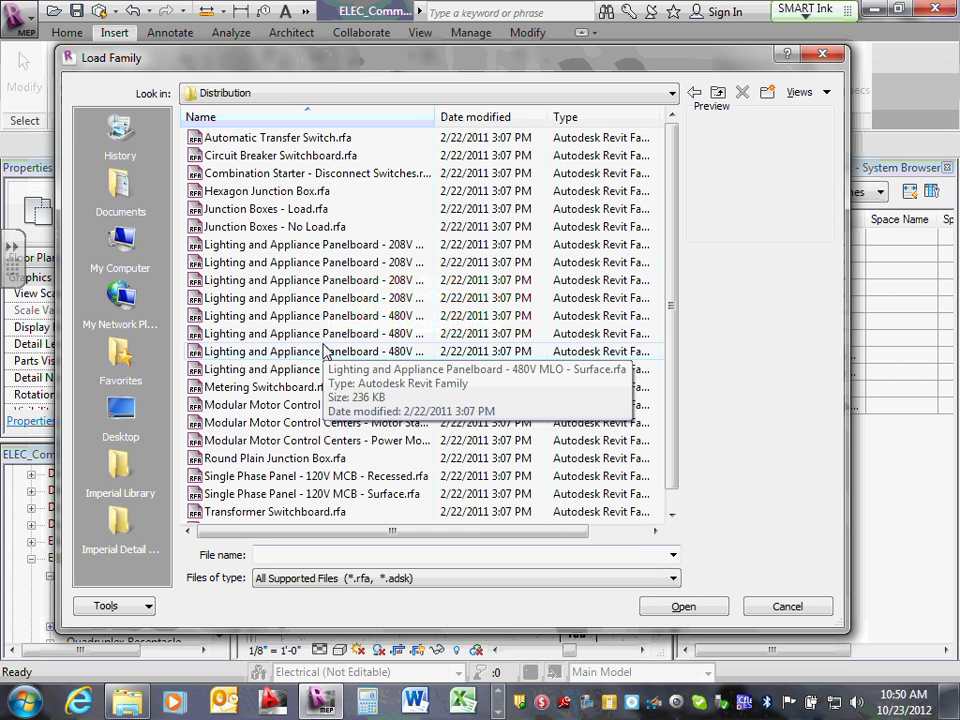
scroll(240, 235, "down", 1)
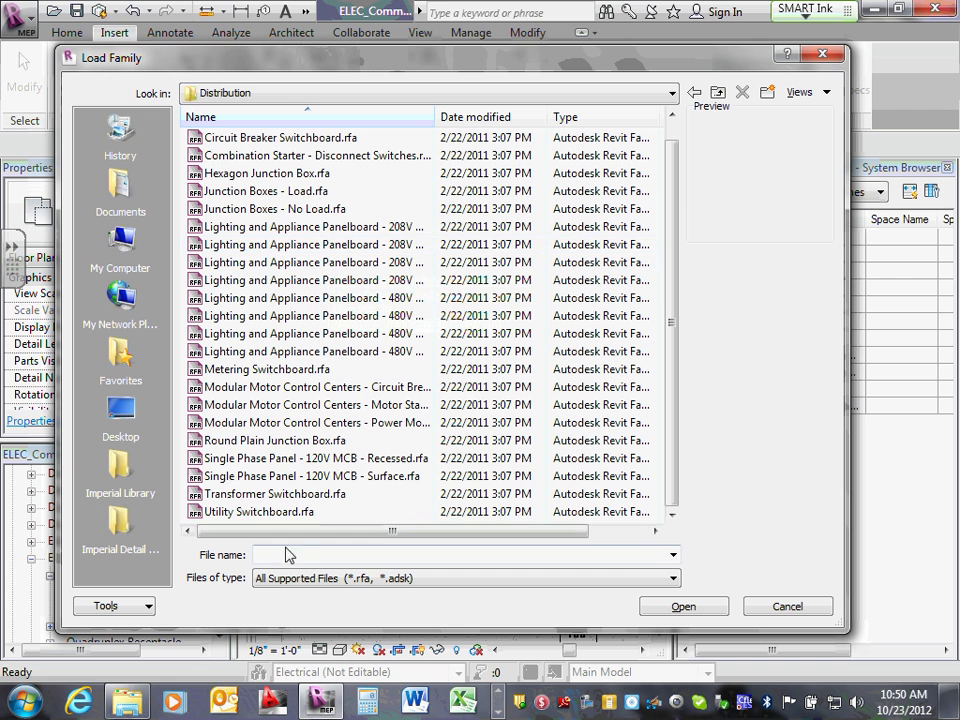
Load the Variable Frequency AC Drive.rfa family from the Generation and Transformation folder under Electric Power.
left_click(718, 92)
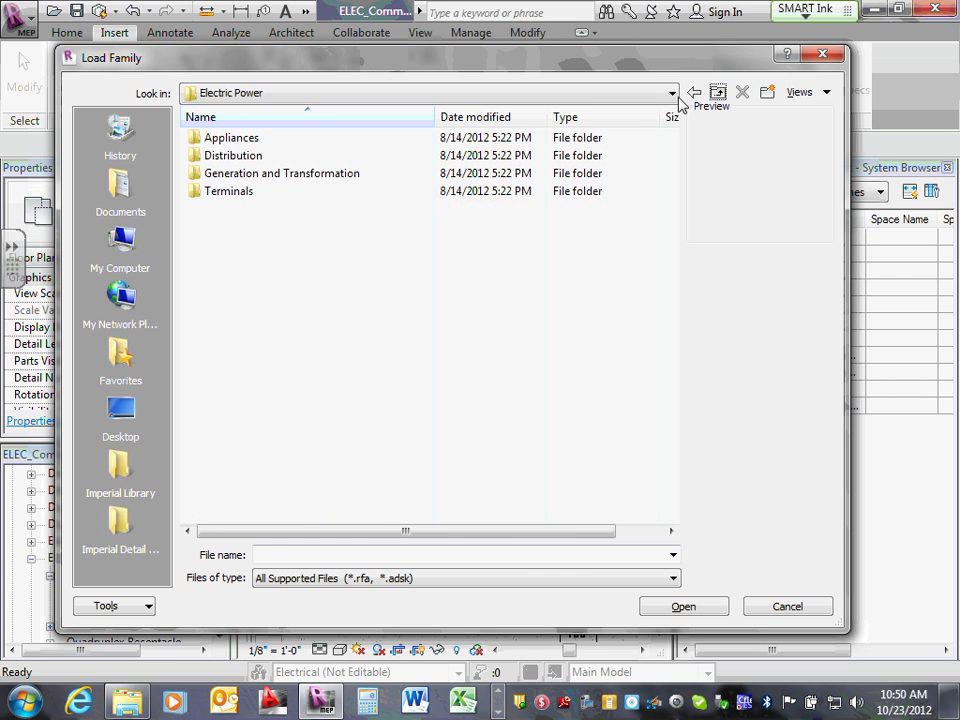
left_click(247, 180)
double_click(247, 176)
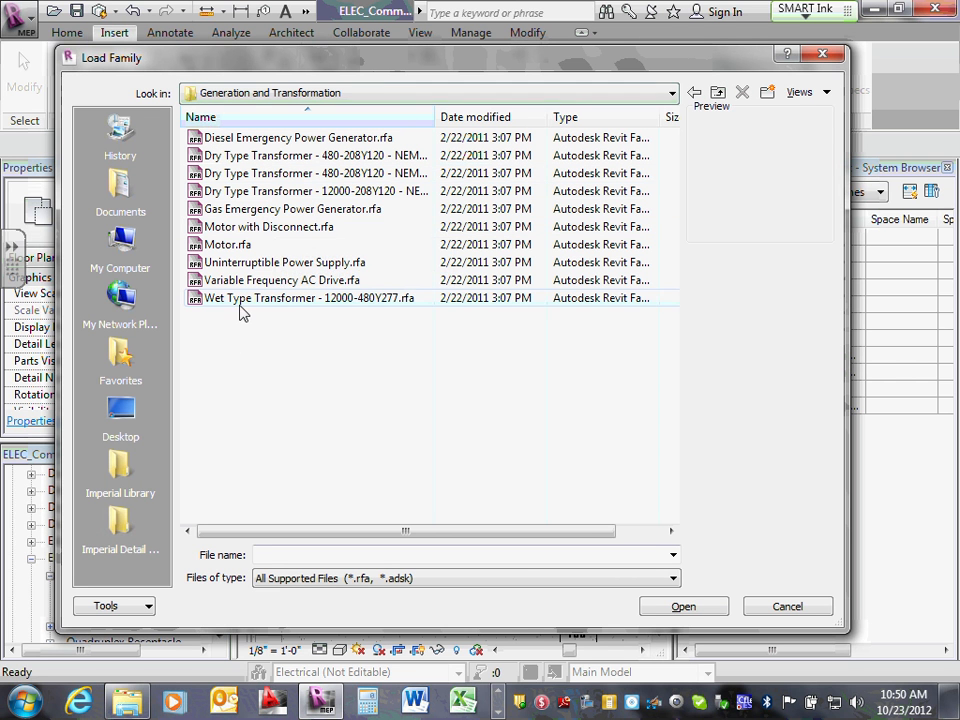
left_click(274, 281)
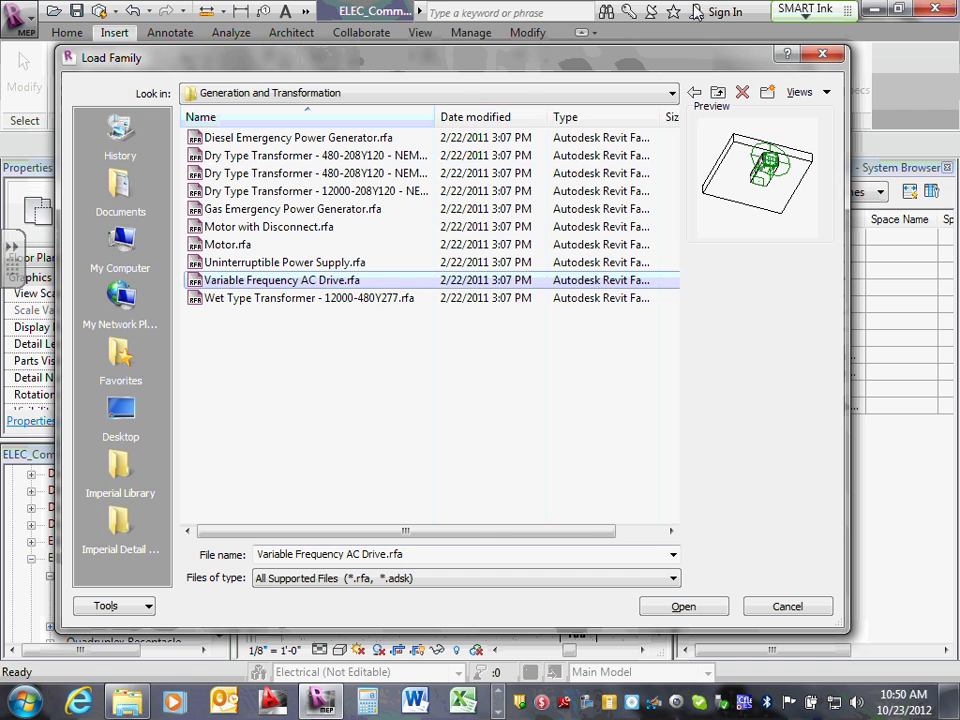
left_click(671, 94)
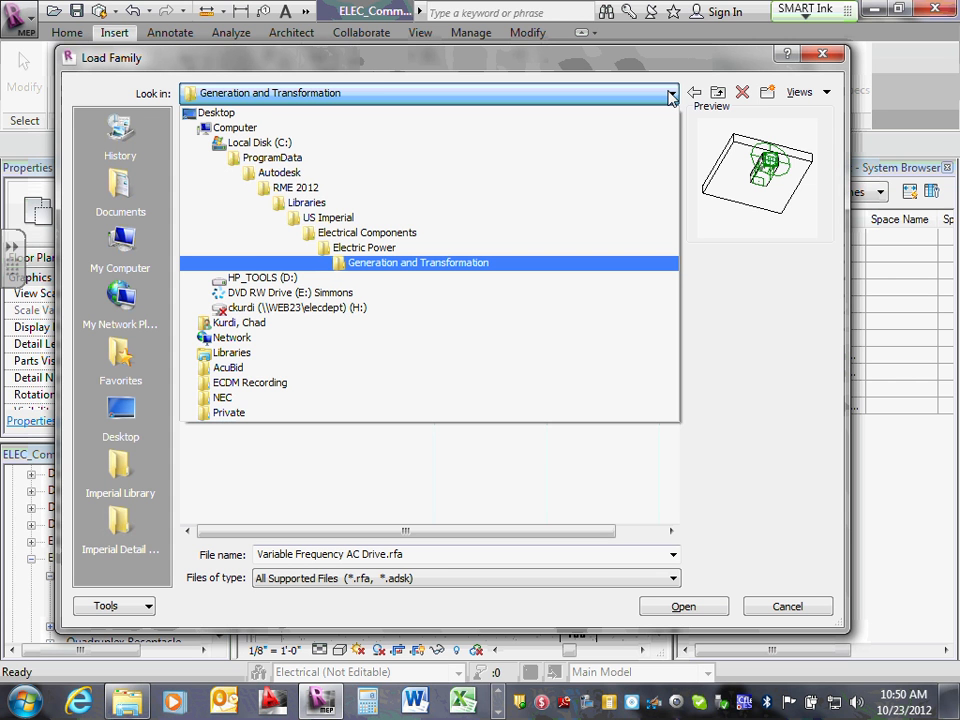
left_click(754, 326)
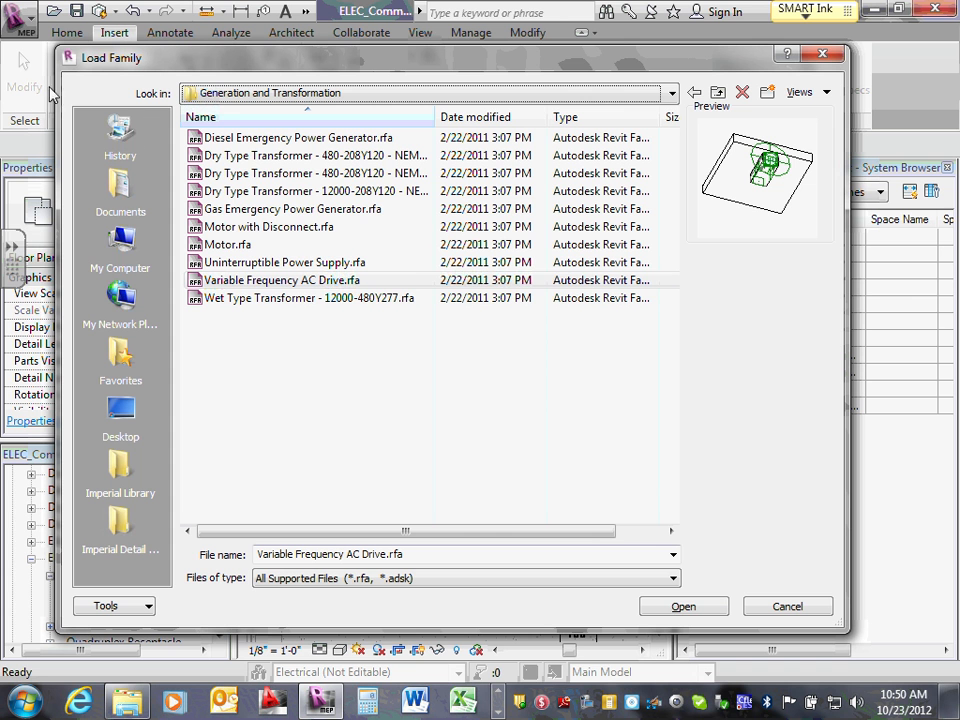
left_click(683, 607)
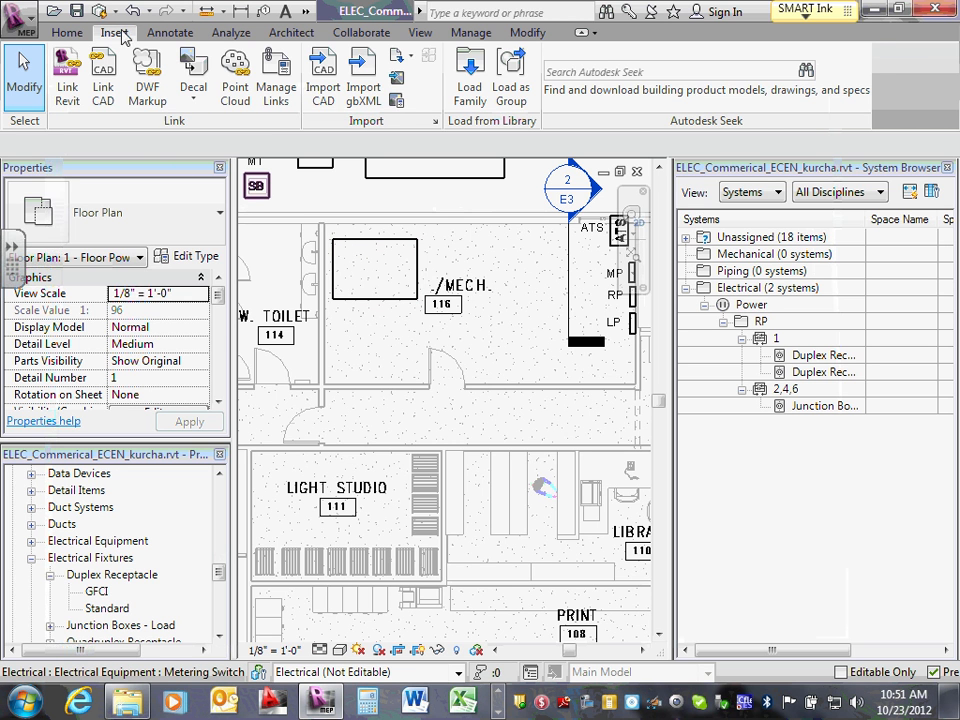
Place a 10-20 HP Variable Frequency AC Drive on the exterior wall of room ELEC./MECH. 116, beside the air handling unit.
left_click(70, 32)
mouse_move(663, 125)
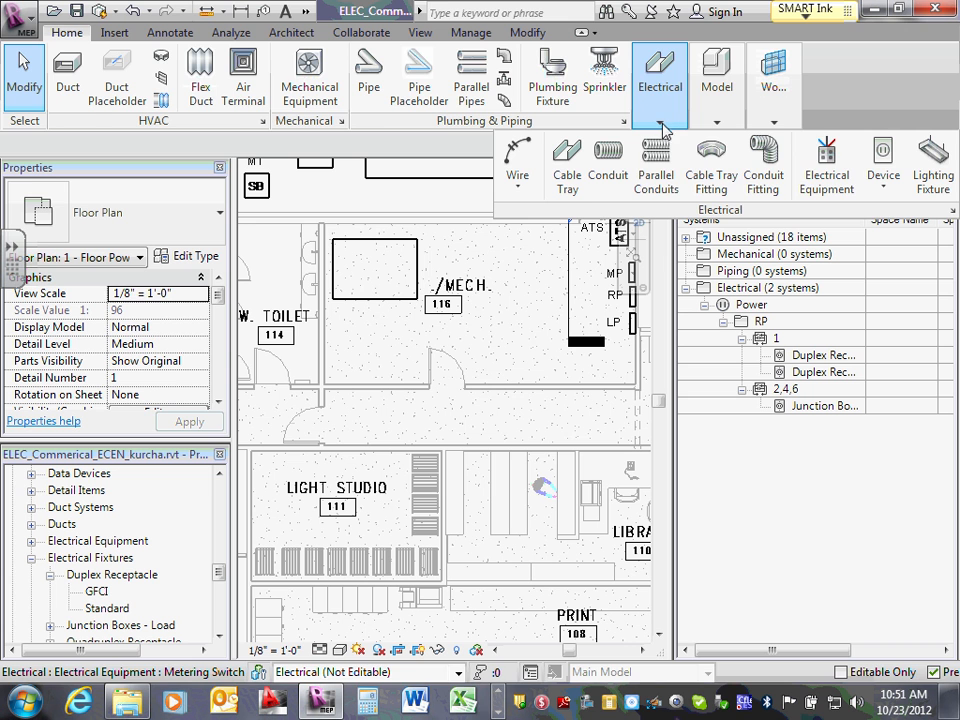
left_click(827, 170)
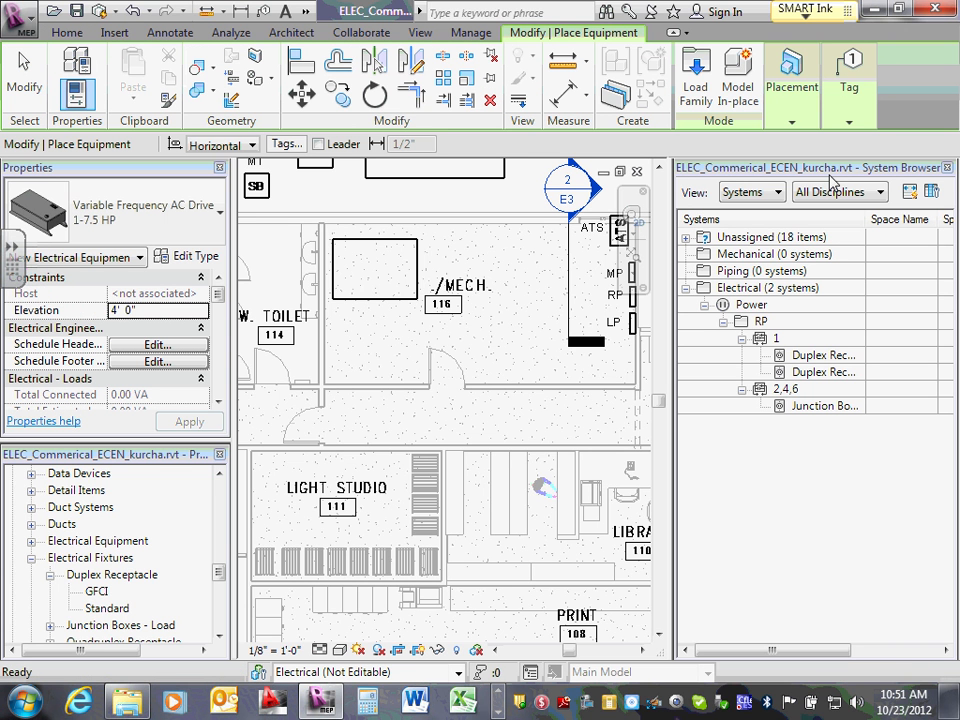
left_click(220, 228)
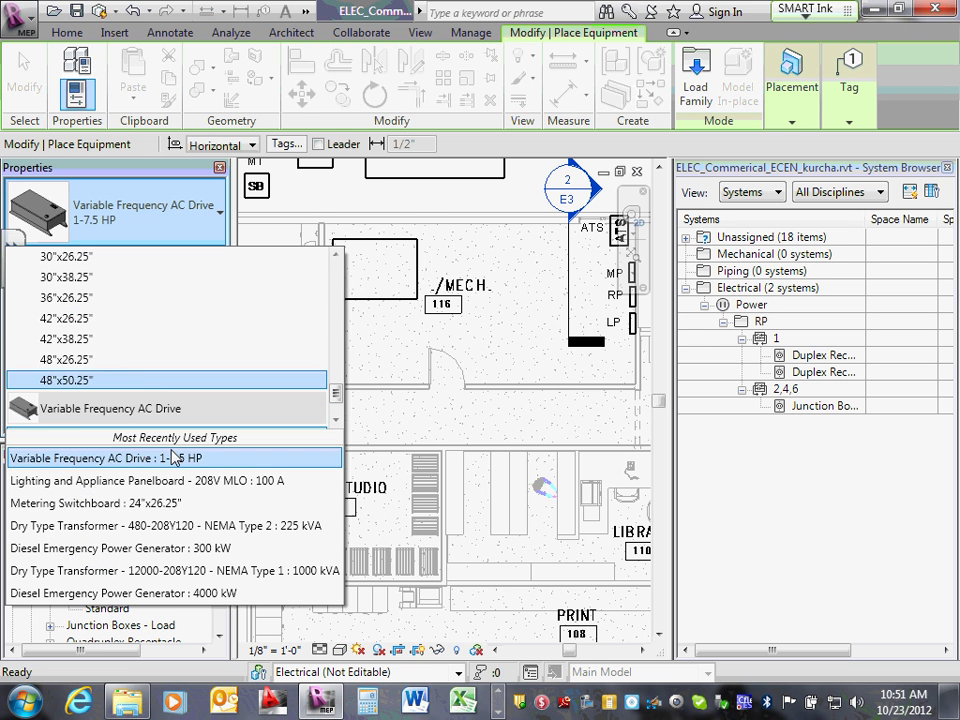
left_click(336, 421)
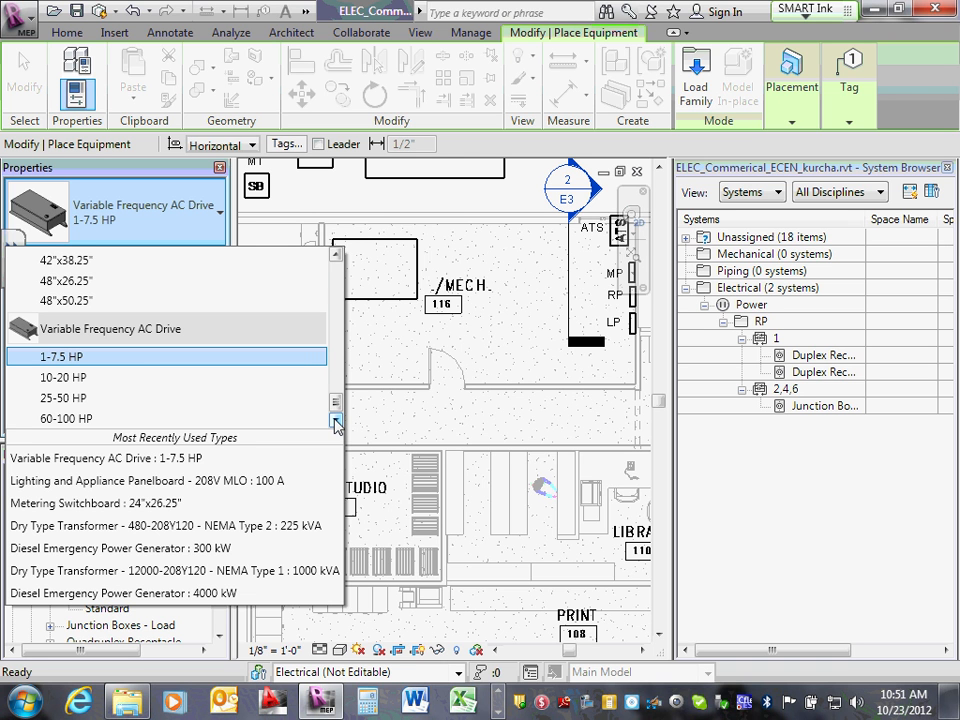
left_click(77, 380)
scroll(433, 228, "up", 3)
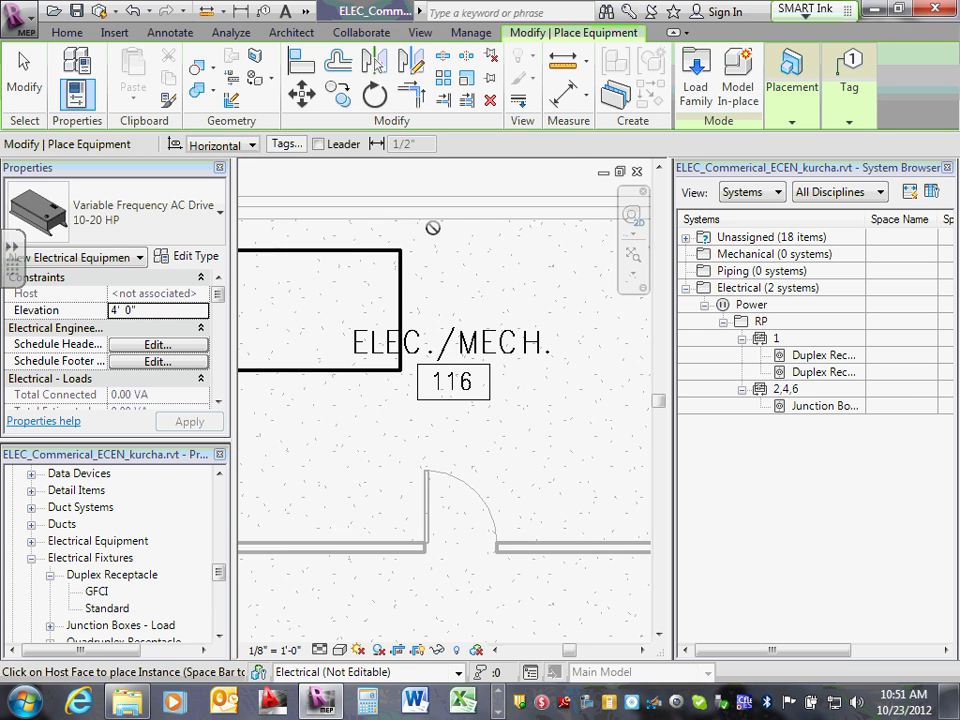
scroll(433, 228, "up", 2)
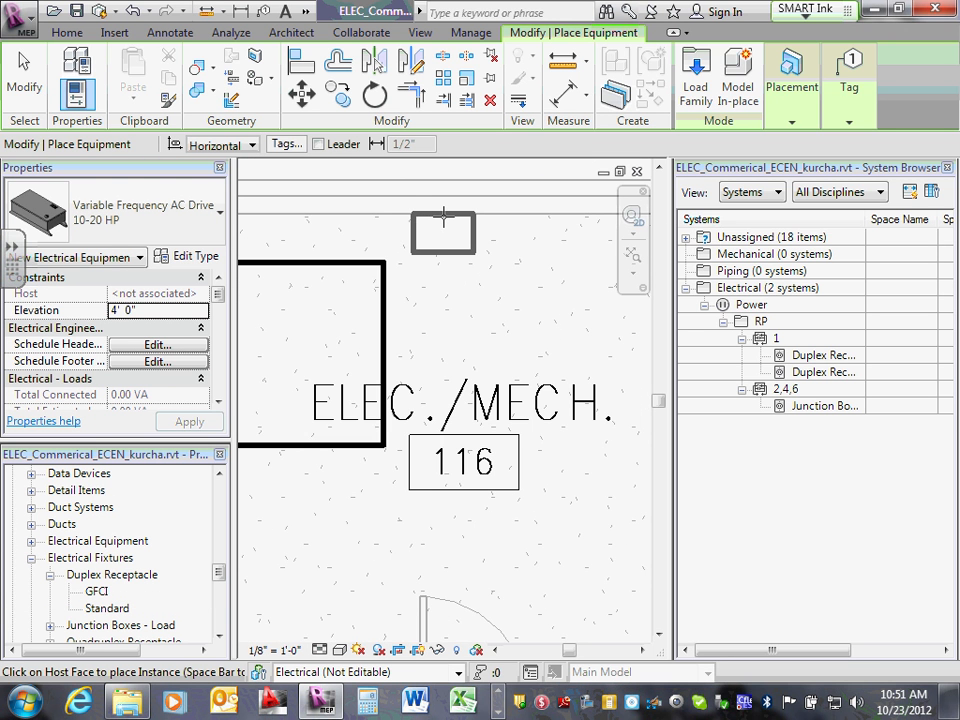
left_click(443, 214)
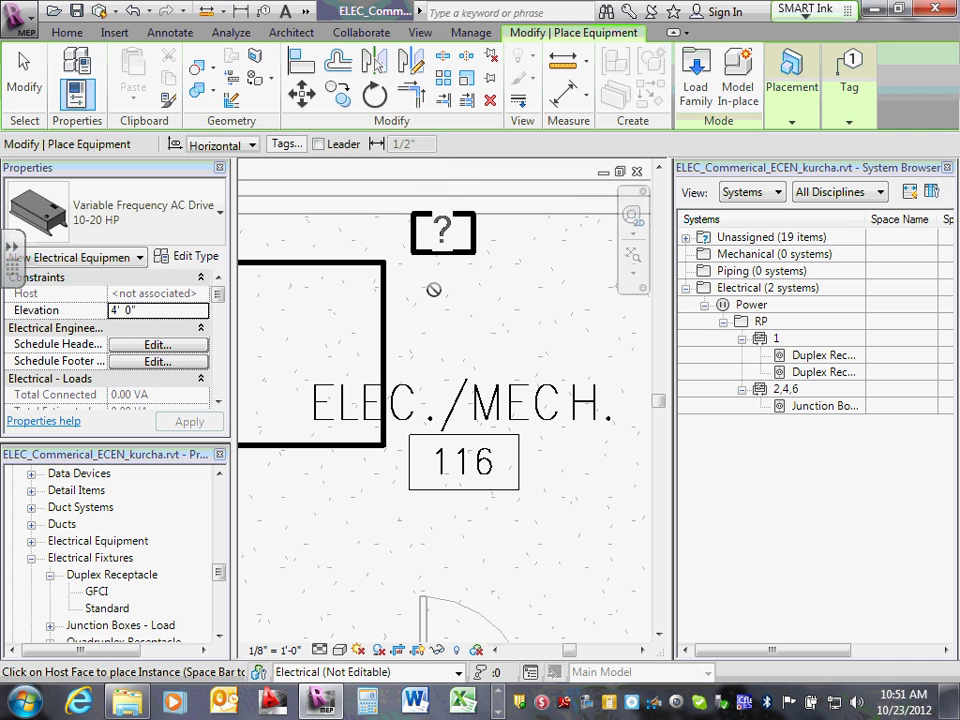
key("Escape")
key("Escape")
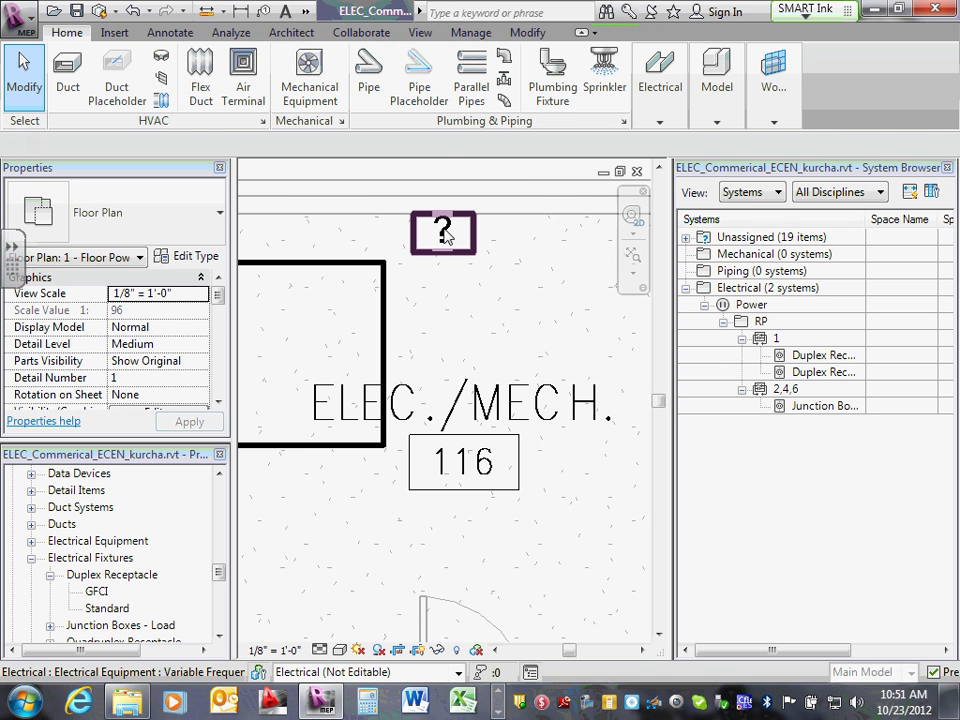
Select the variable frequency drive on the exterior wall and examine its power connector's load, voltage and number of poles.
left_click(449, 246)
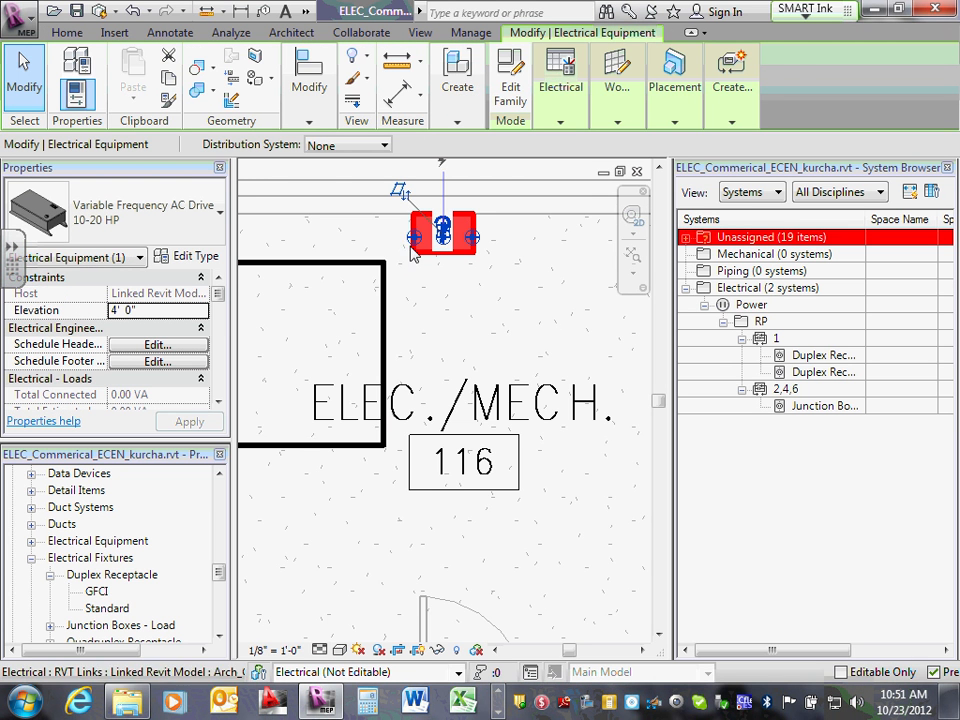
left_click(456, 345)
scroll(454, 338, "up", 2)
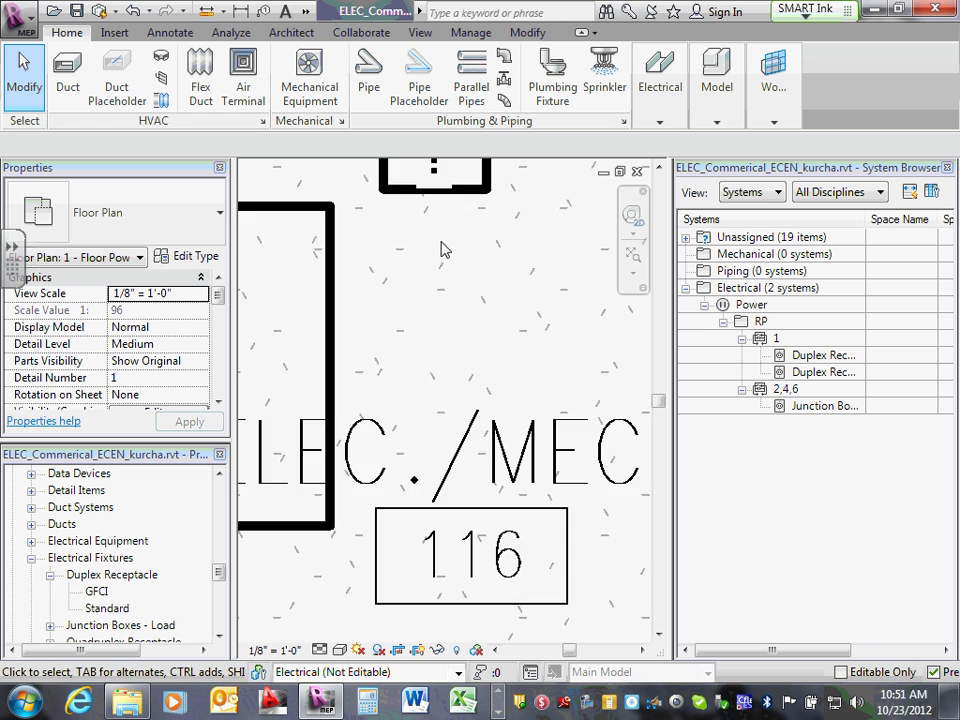
scroll(443, 256, "down", 3)
scroll(440, 185, "up", 2)
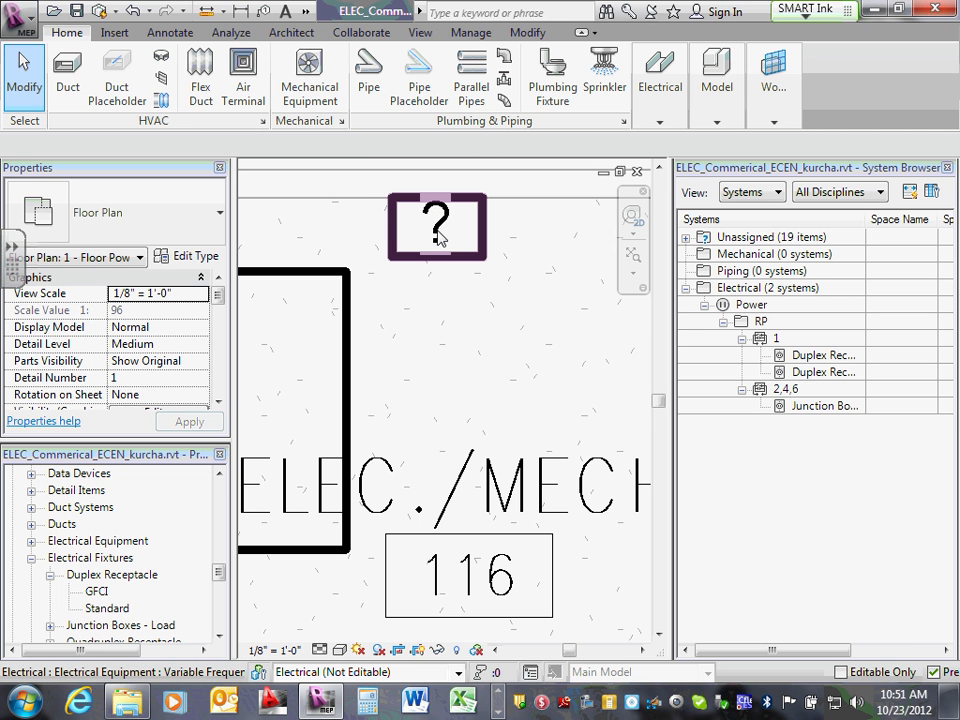
left_click(440, 236)
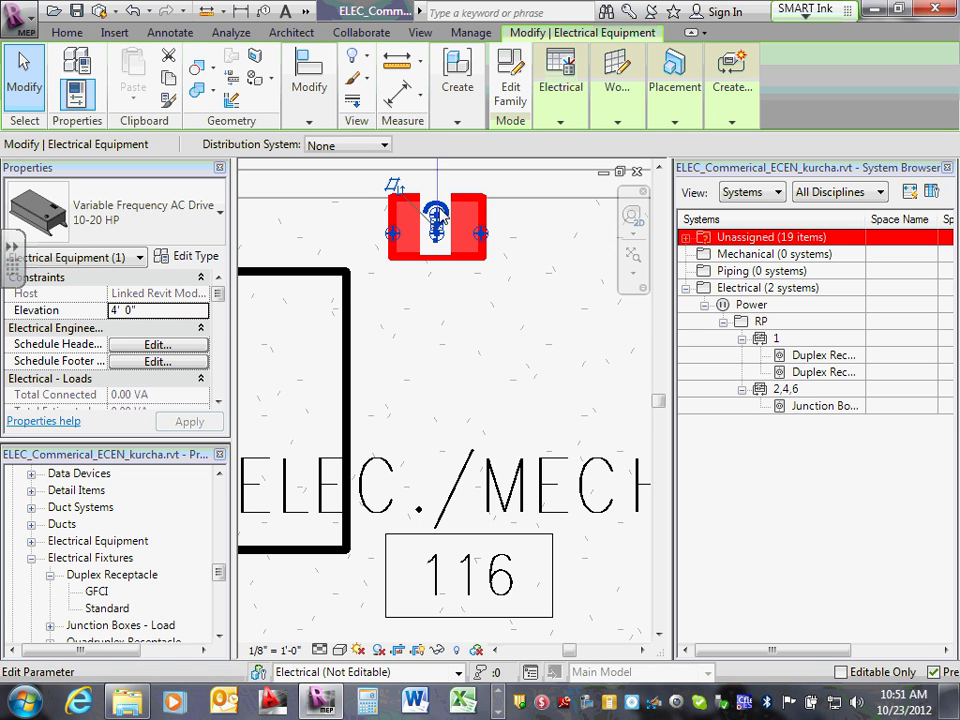
scroll(445, 215, "down", 3)
scroll(450, 195, "up", 2)
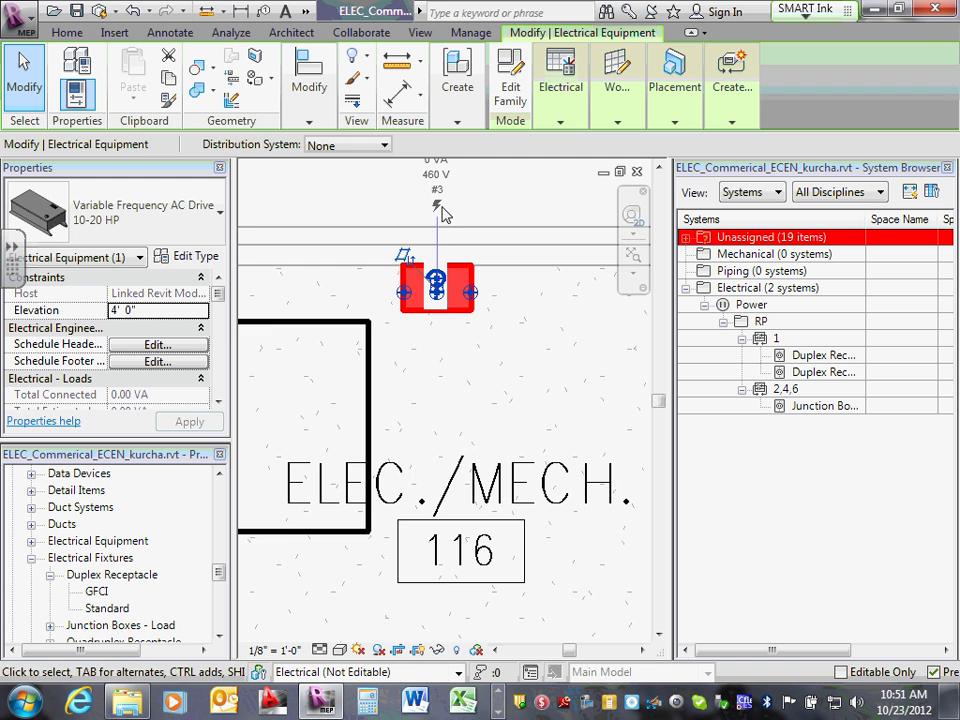
scroll(460, 214, "up", 1)
middle_click_drag(460, 214, 486, 243)
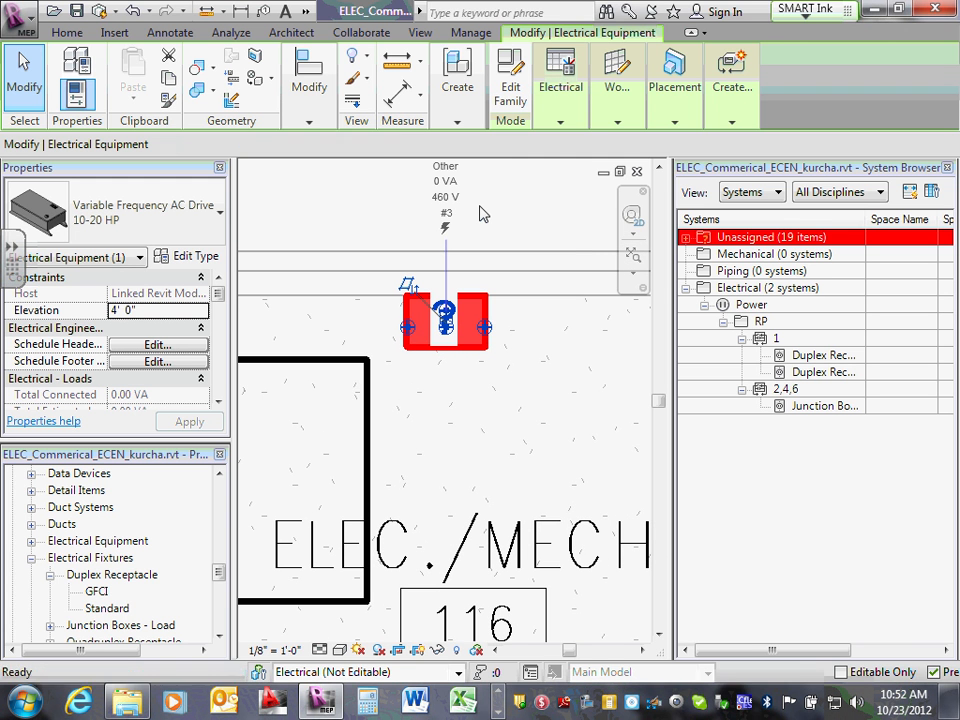
left_click(480, 213)
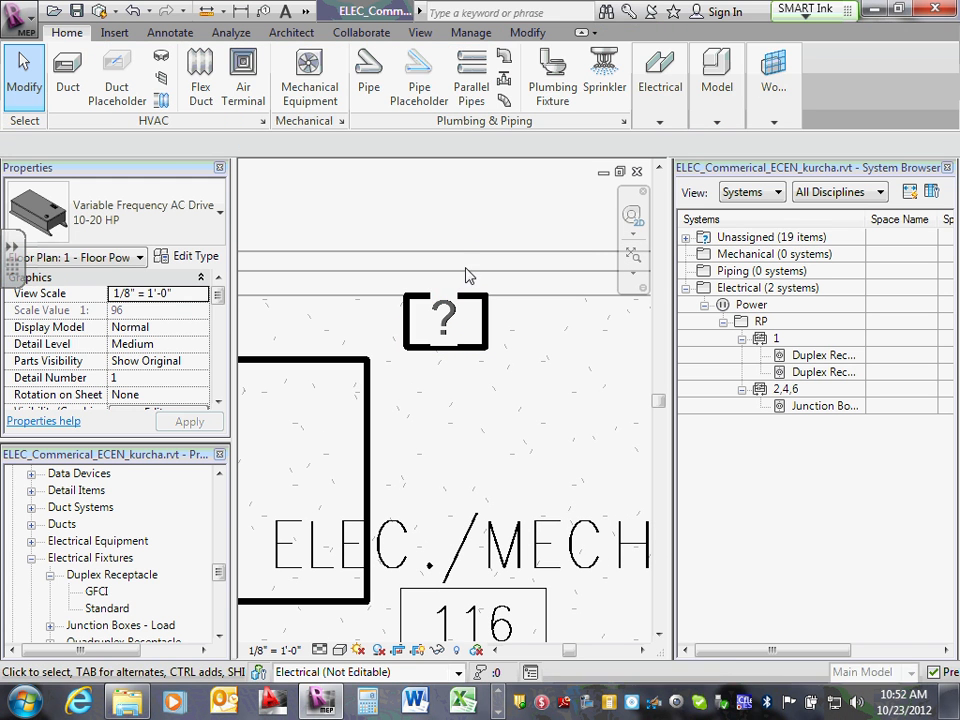
left_click(445, 340)
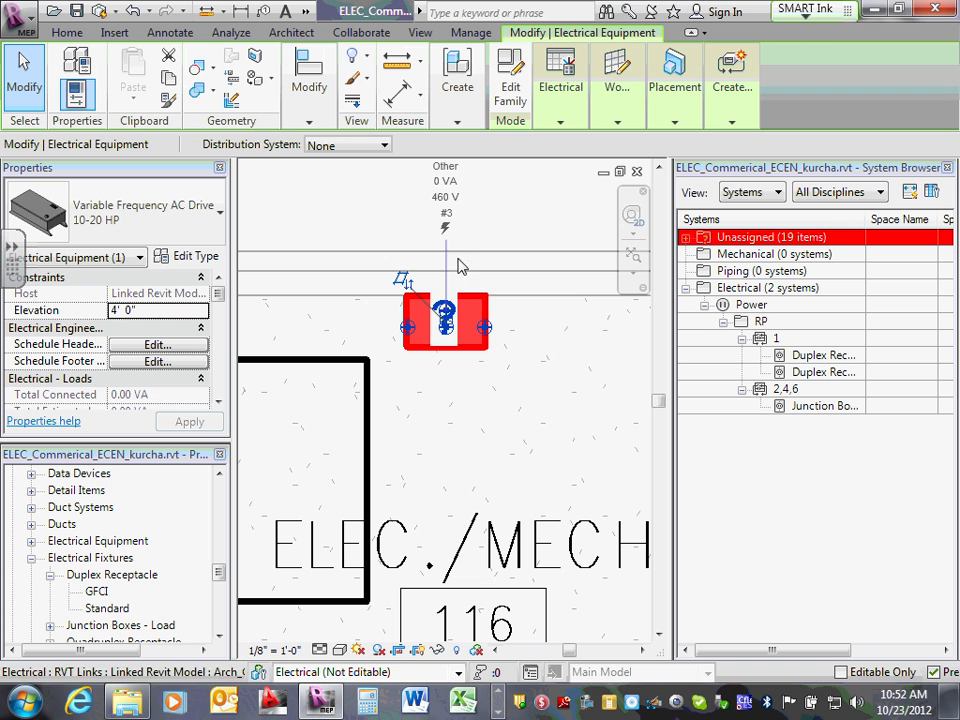
key("Escape")
Move the drive's tag out of its symbol into the room and set the tag's type mark to AHU-VFD.
left_click(447, 328)
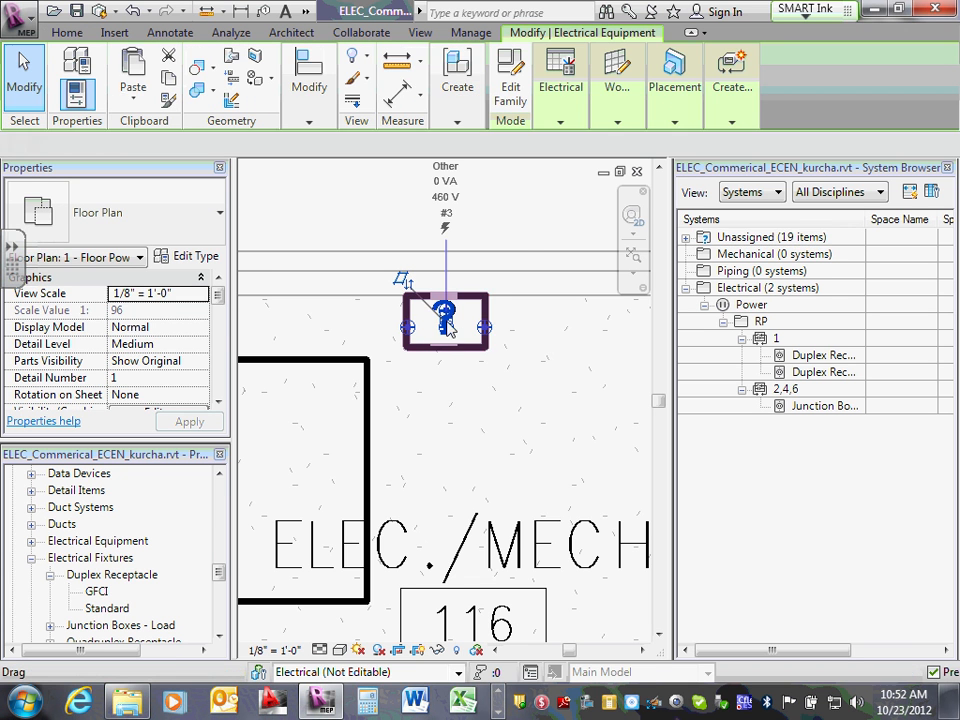
scroll(440, 338, "up", 3)
key("Escape")
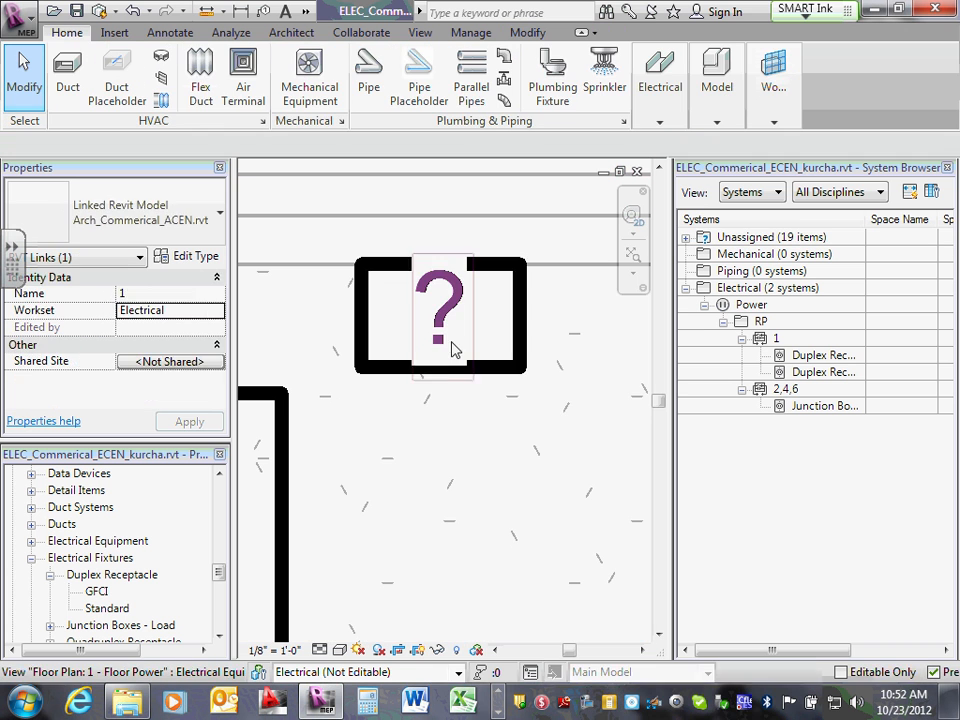
left_click_drag(436, 366, 450, 487)
left_click(463, 306)
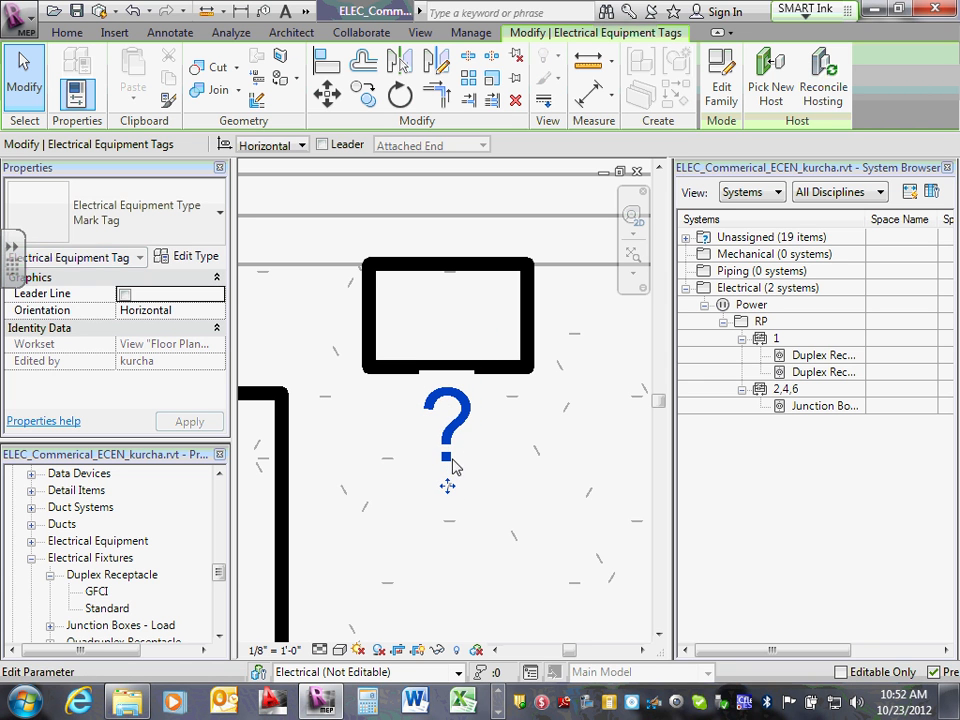
left_click(456, 425)
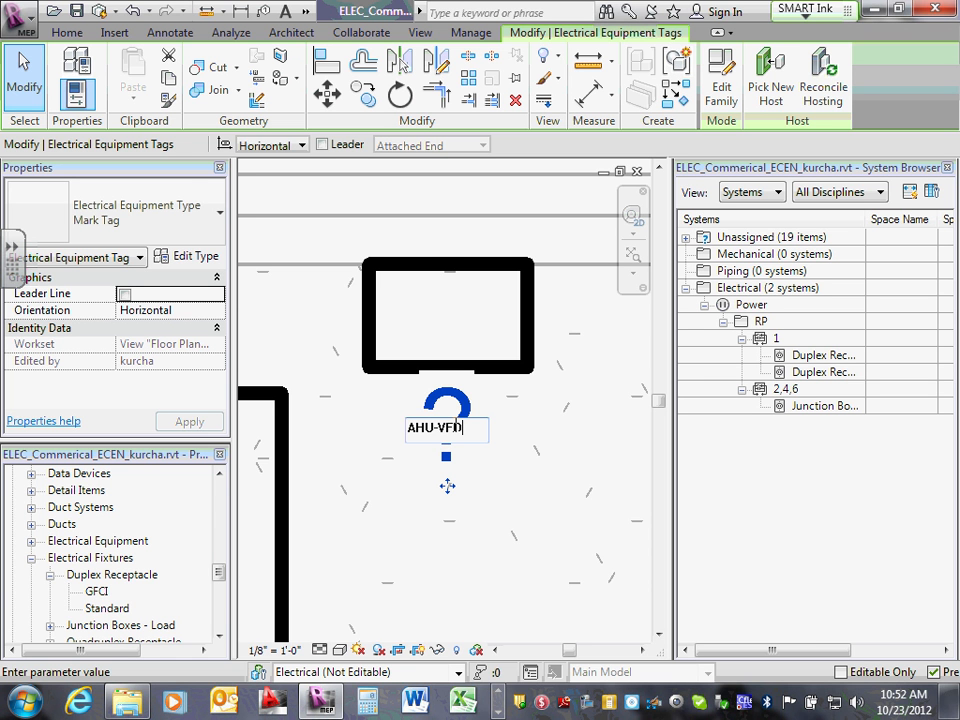
scroll(540, 412, "up", 4)
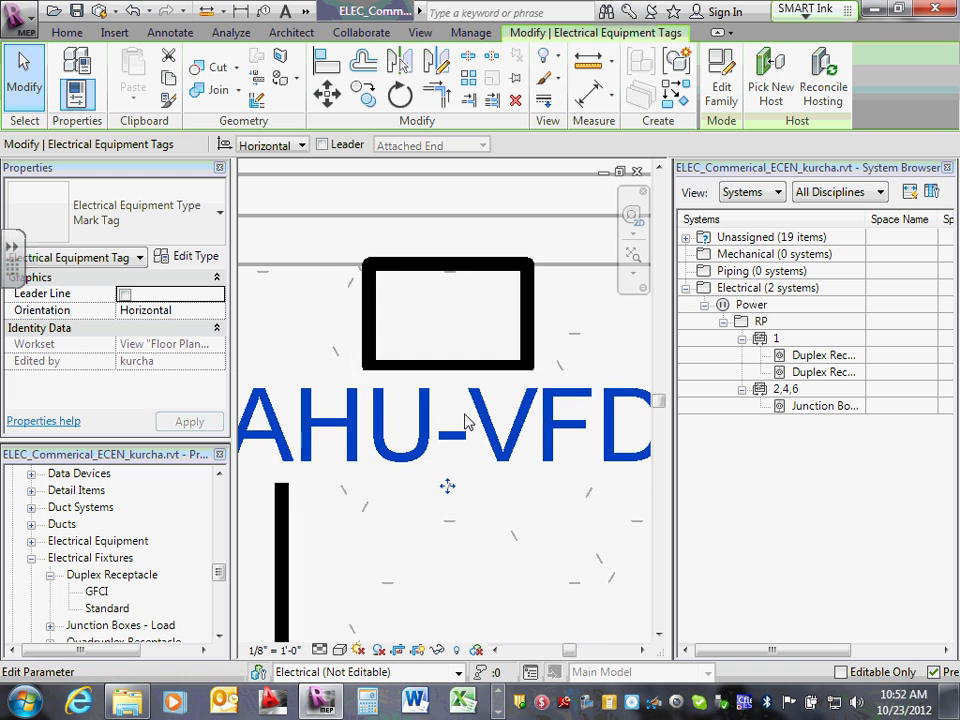
Move the AHU-VFD tag to the opposite side of the drive so it sits over the exterior wall.
scroll(481, 414, "down", 2)
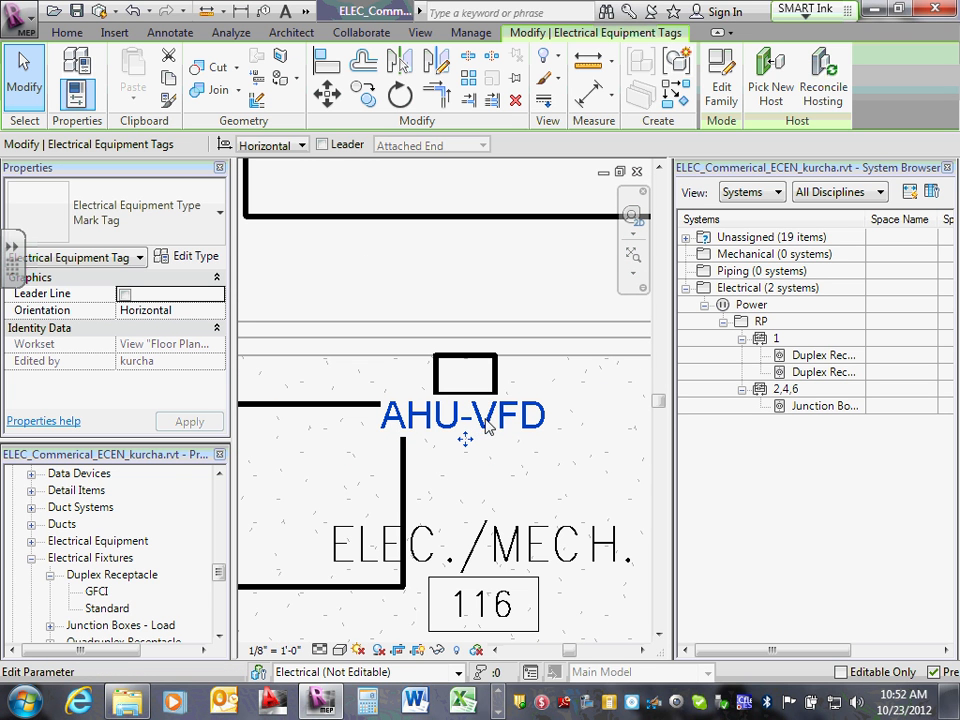
left_click(485, 419)
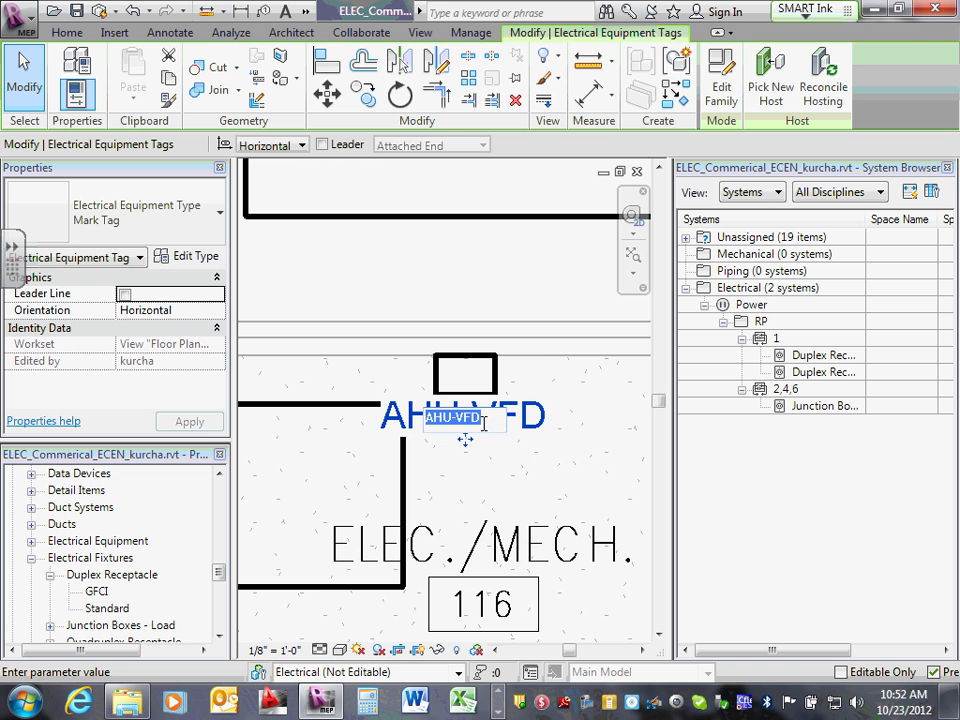
left_click(505, 445)
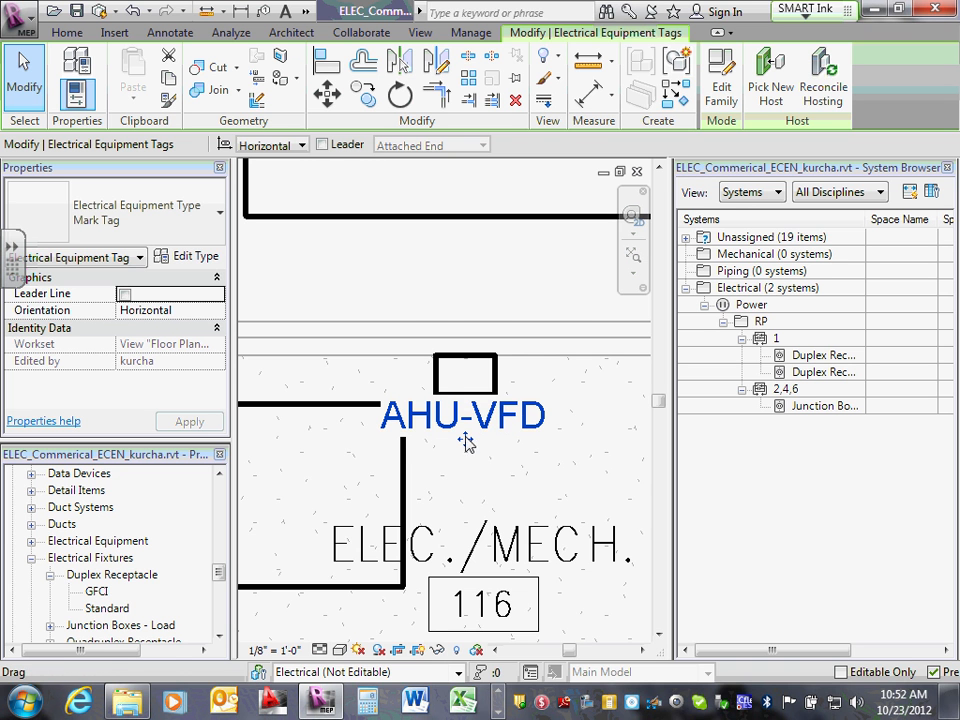
left_click_drag(465, 440, 468, 345)
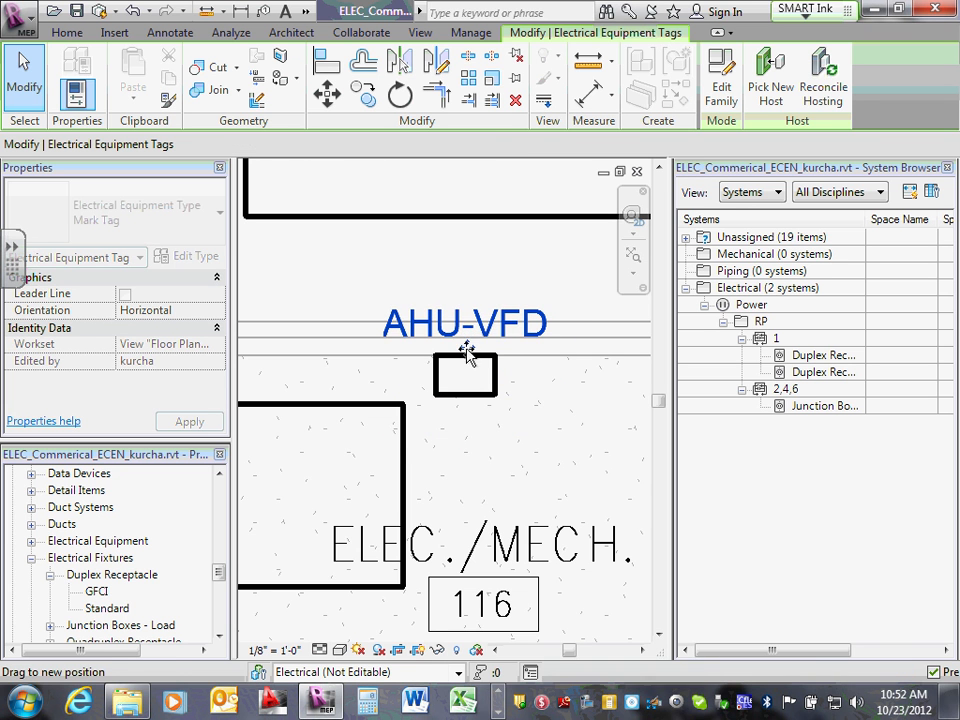
left_click(489, 455)
key("Escape")
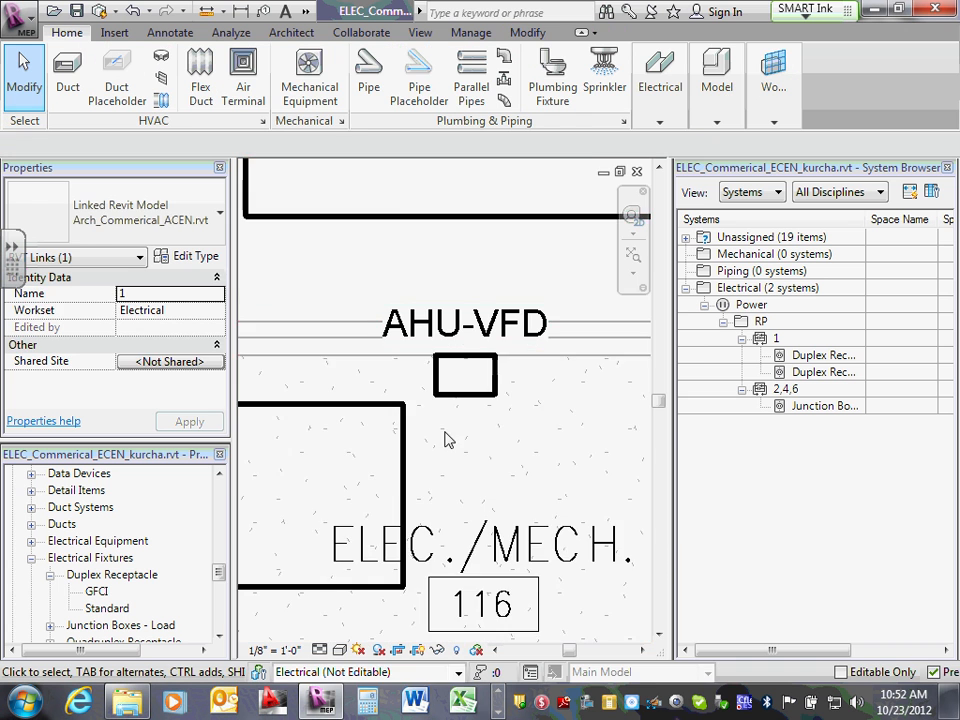
Select the AHU-VFD tag over the exterior wall and examine its type parameters, including the leader arrowhead.
scroll(462, 432, "down", 2)
scroll(512, 418, "down", 1)
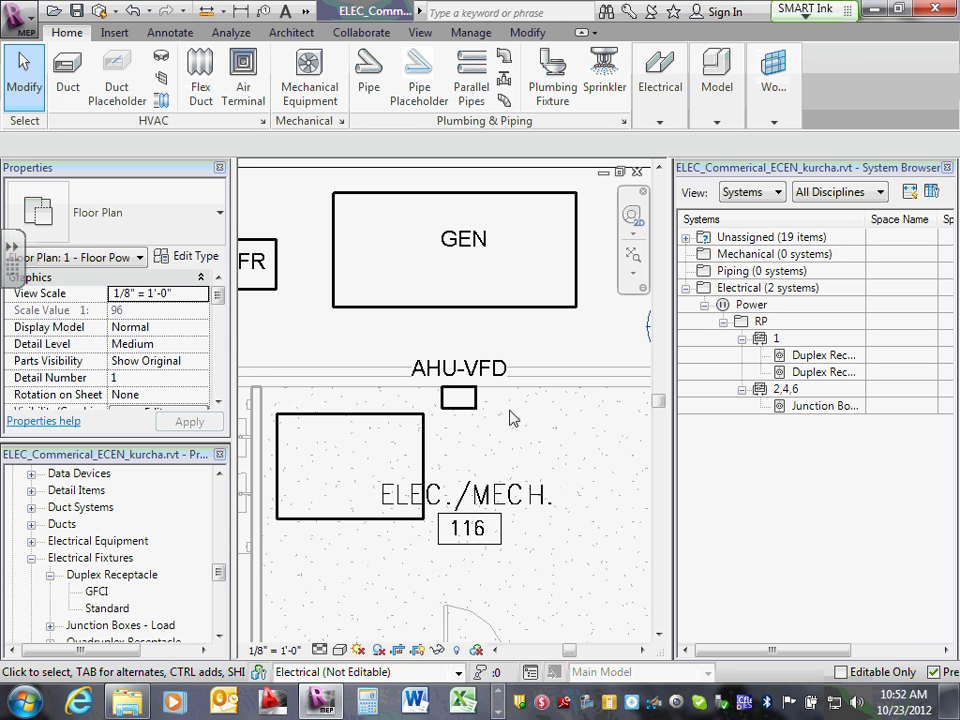
left_click(459, 368)
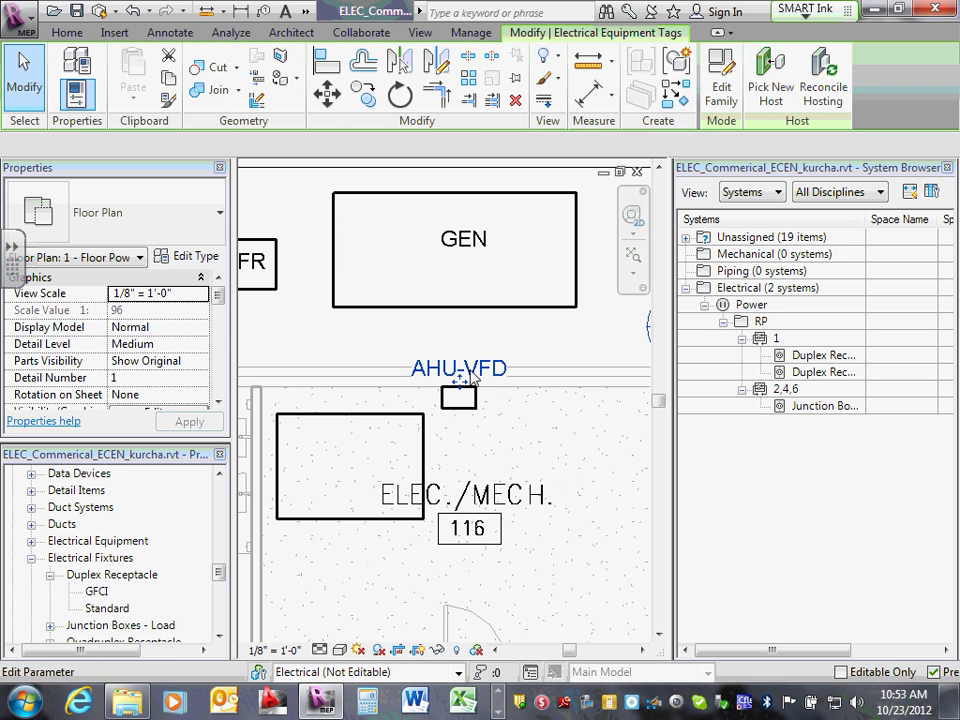
left_click(209, 257)
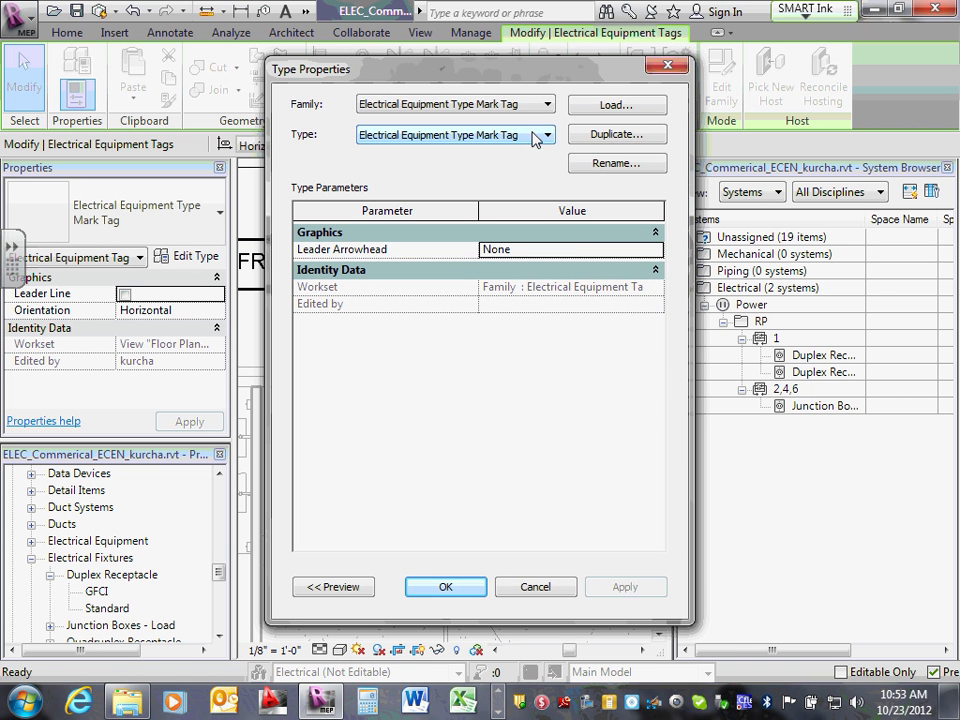
left_click(553, 586)
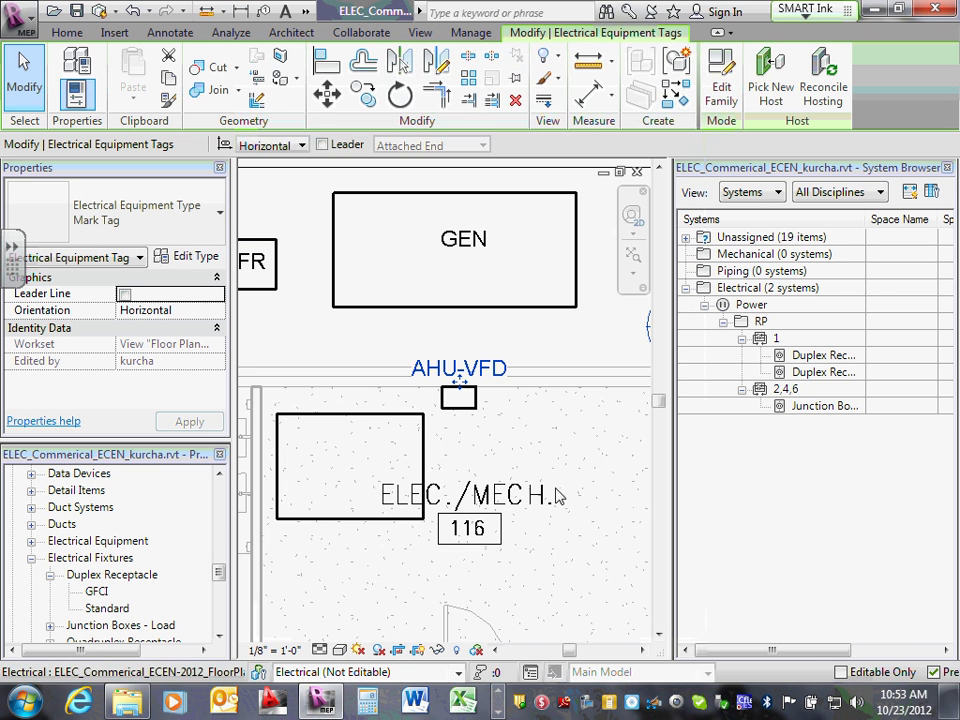
key("Escape")
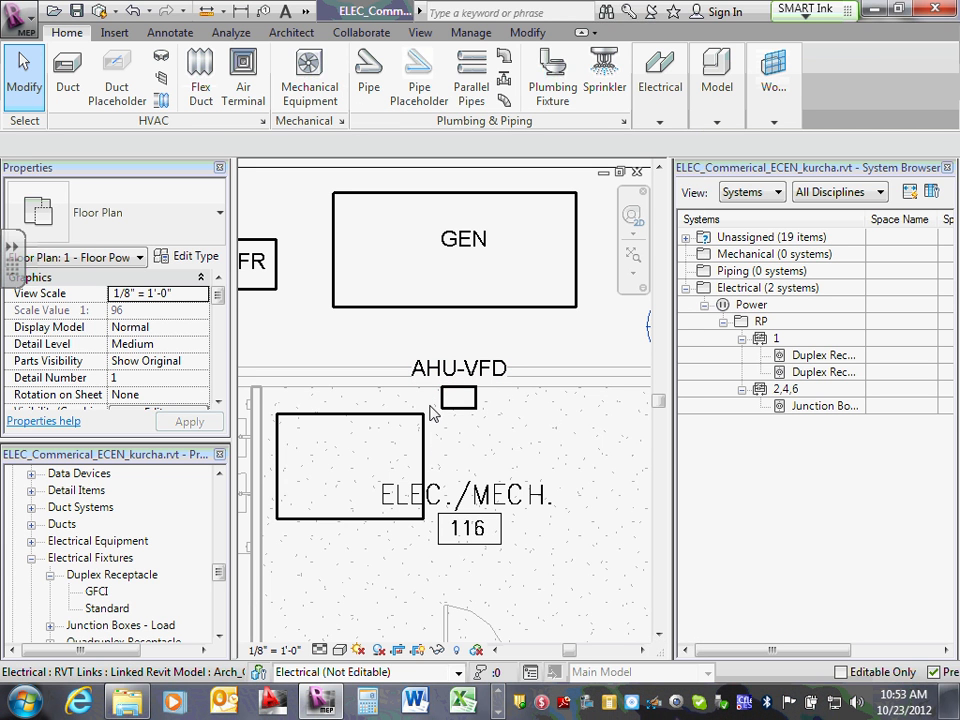
Compare the power connector load, voltage and poles of the variable frequency drive with those of the air handling unit.
left_click(456, 413)
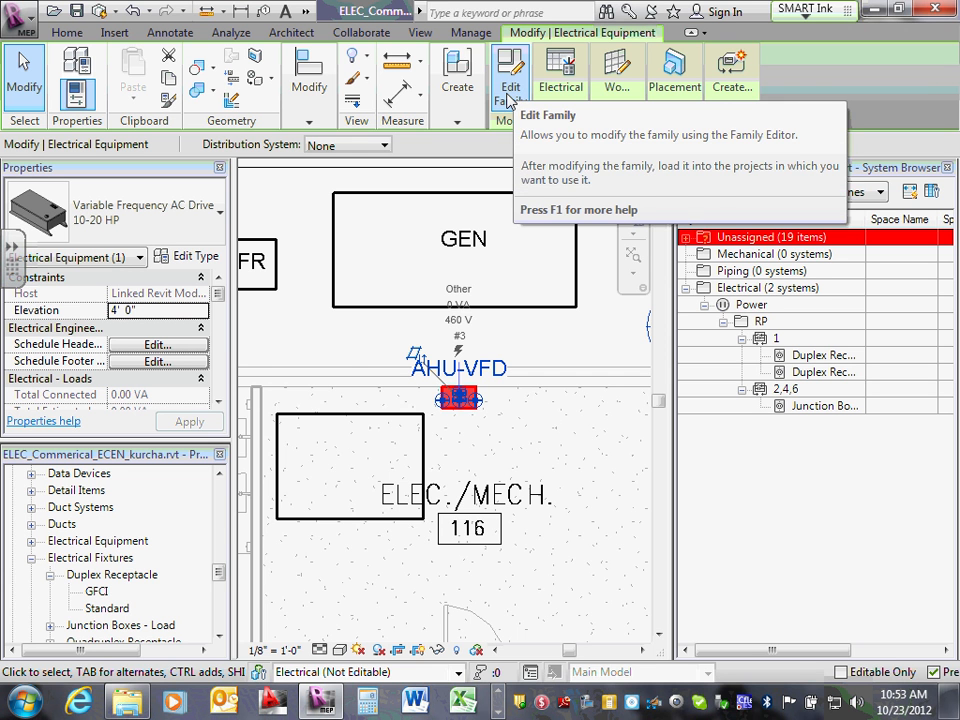
left_click(395, 420)
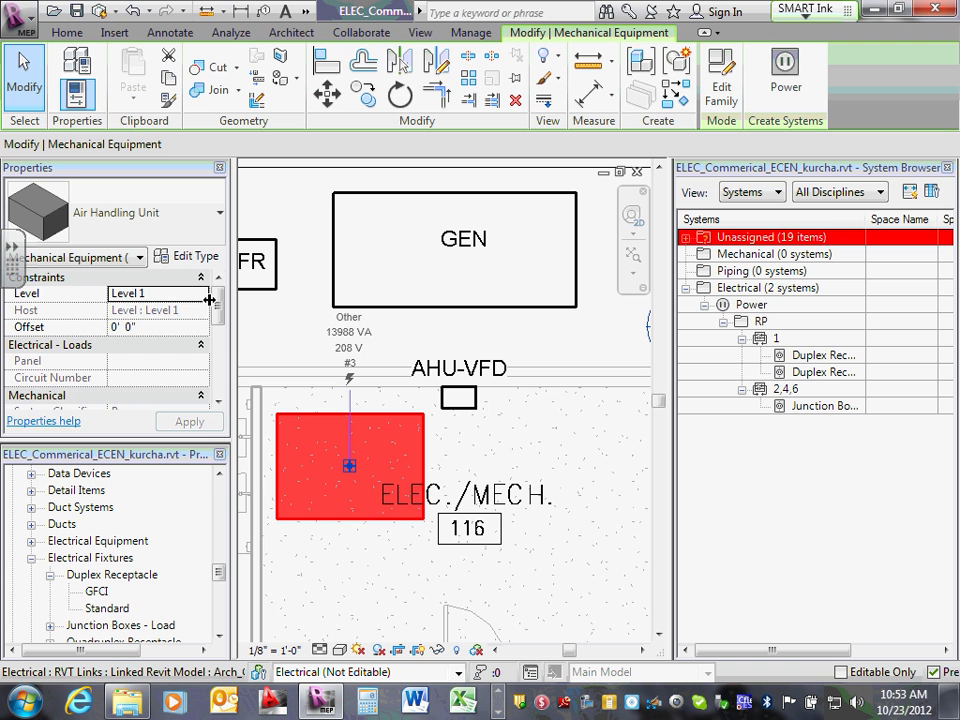
left_click_drag(216, 311, 217, 274)
left_click(580, 422)
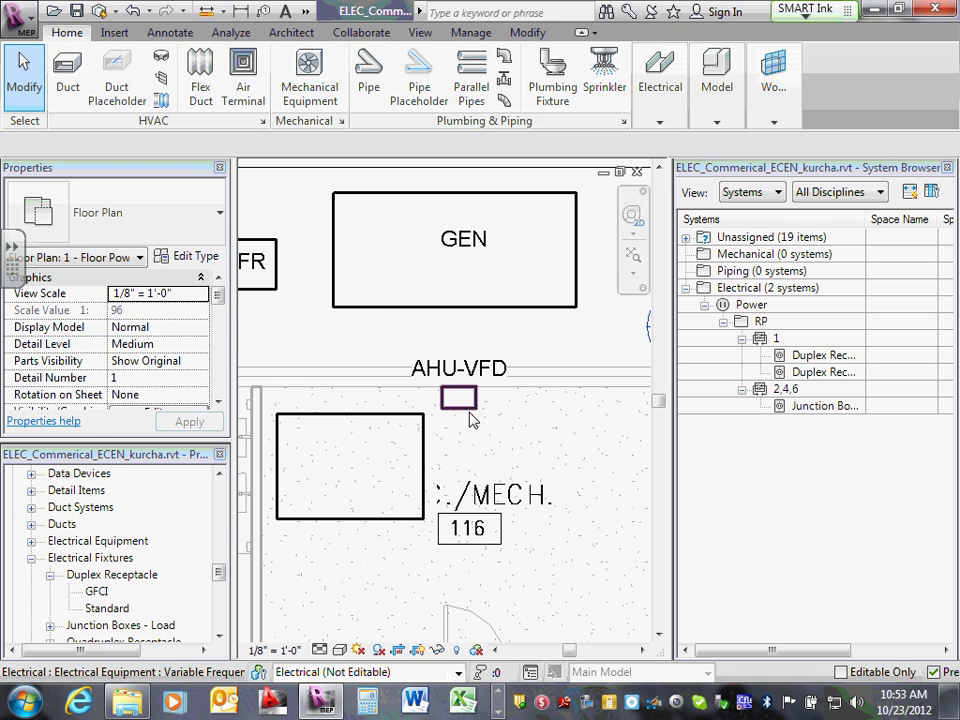
left_click(463, 404)
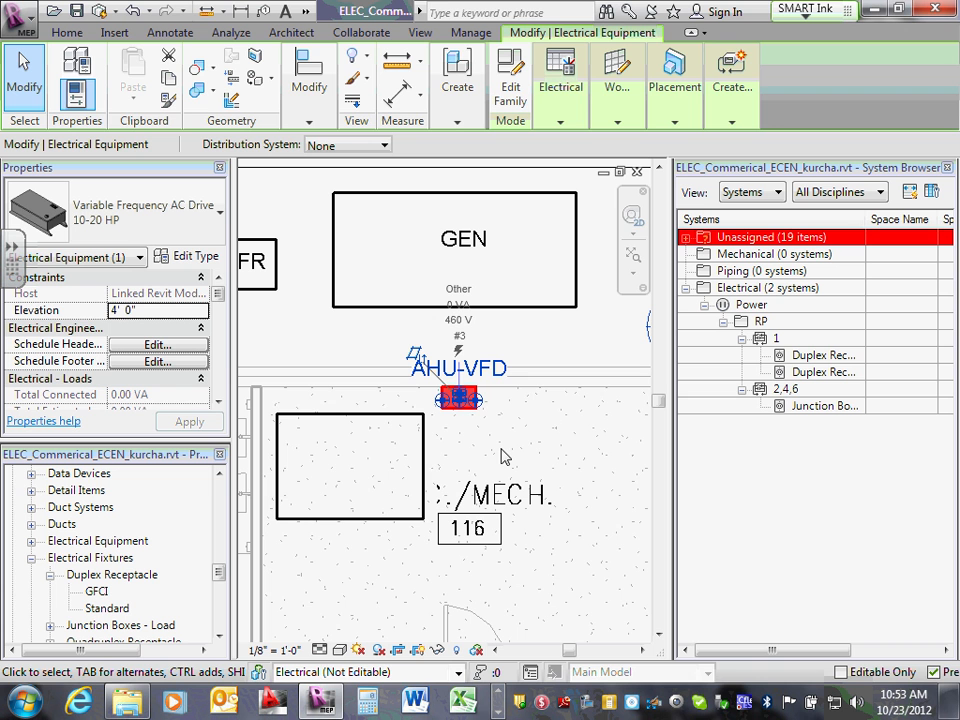
left_click(510, 445)
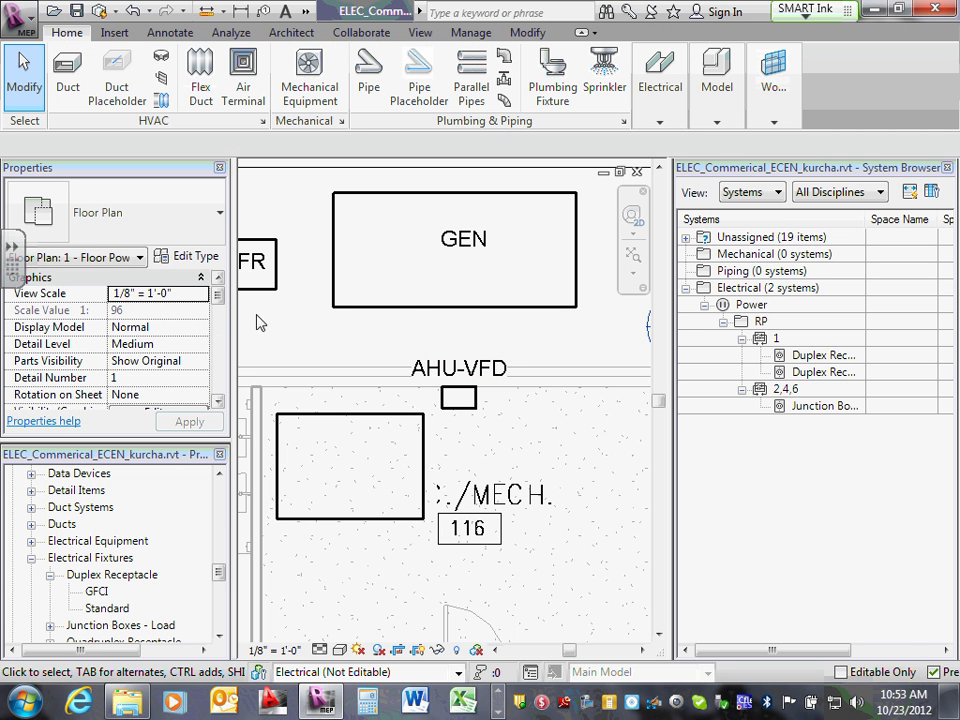
Move the AHU-VFD tag outward so its text sits clear of the exterior wall lines.
scroll(445, 390, "up", 5)
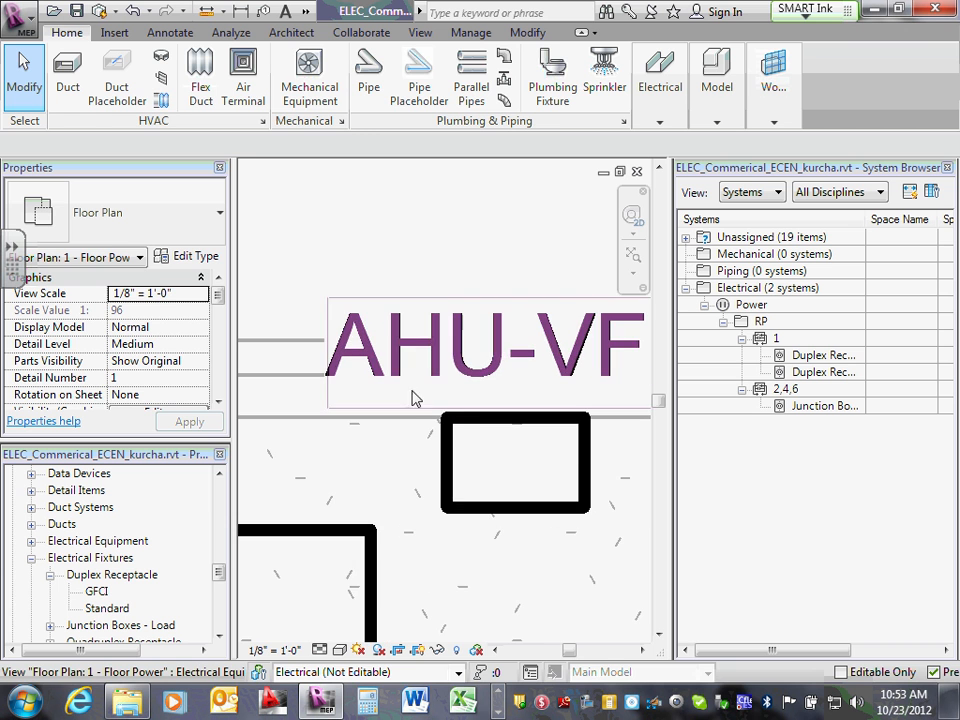
left_click(398, 337)
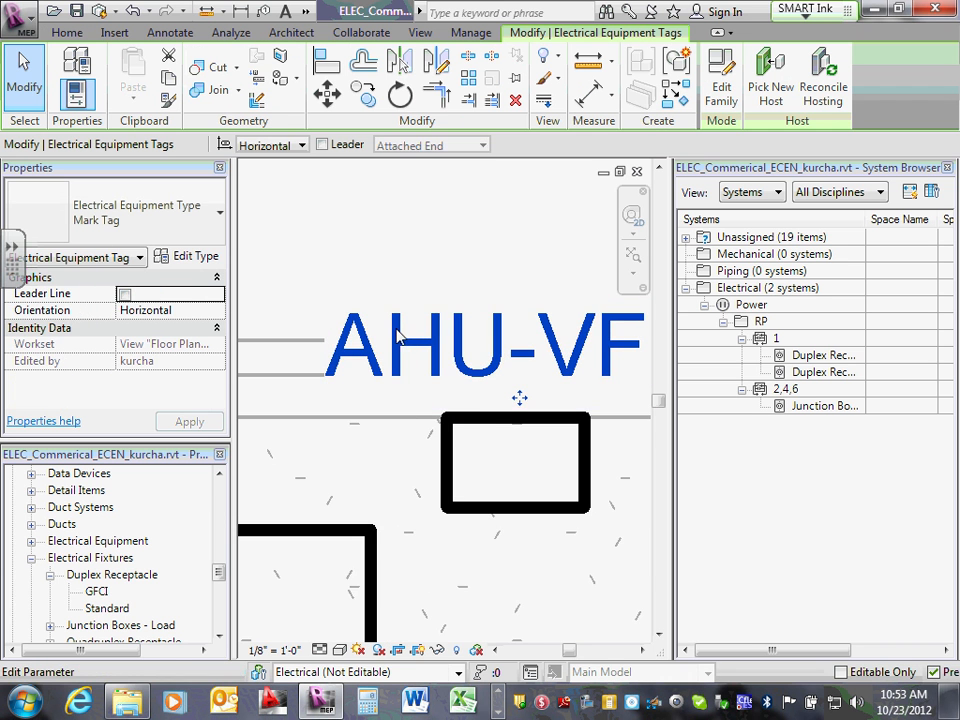
scroll(525, 407, "down", 2)
scroll(527, 414, "up", 4)
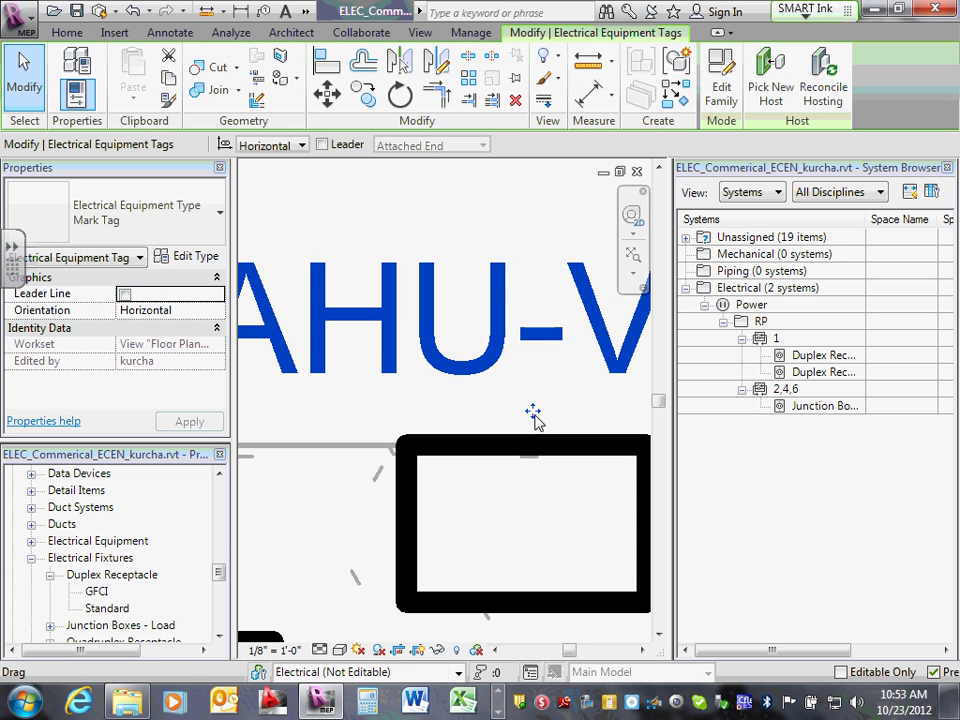
scroll(533, 416, "down", 3)
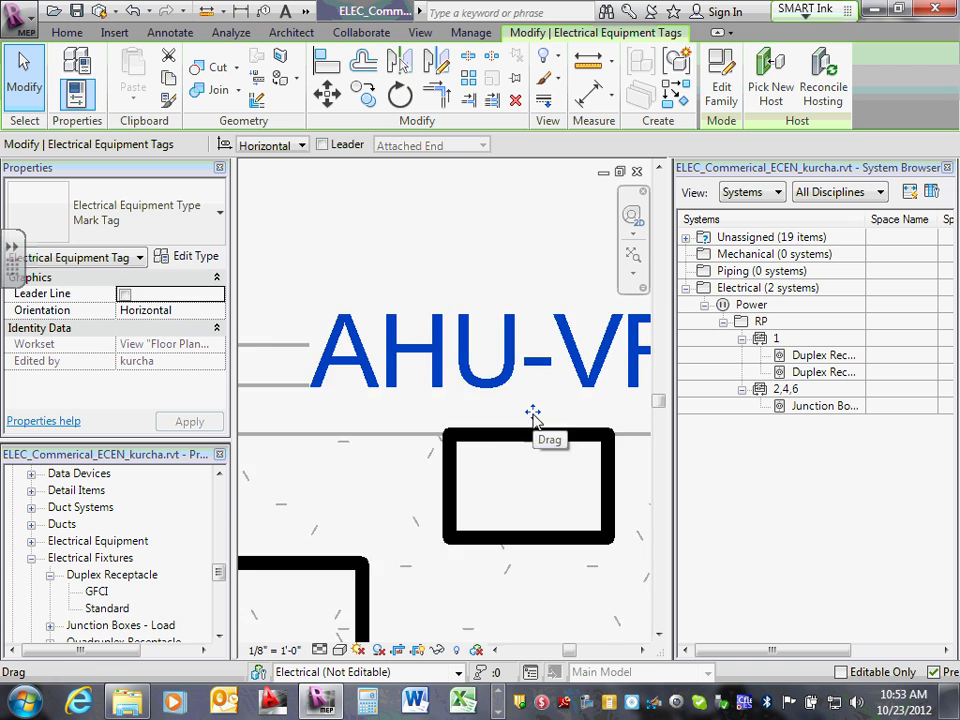
left_click_drag(533, 414, 491, 369)
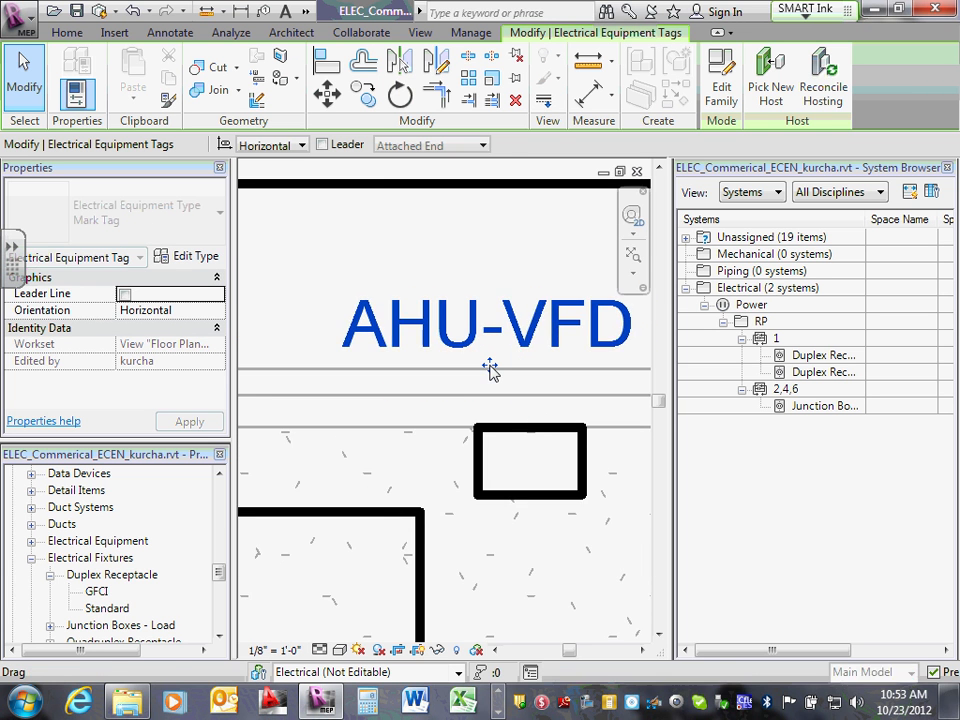
Set the Drive Controller Voltage of the 10-20 HP variable frequency drive type to 208 V.
scroll(491, 369, "down", 3)
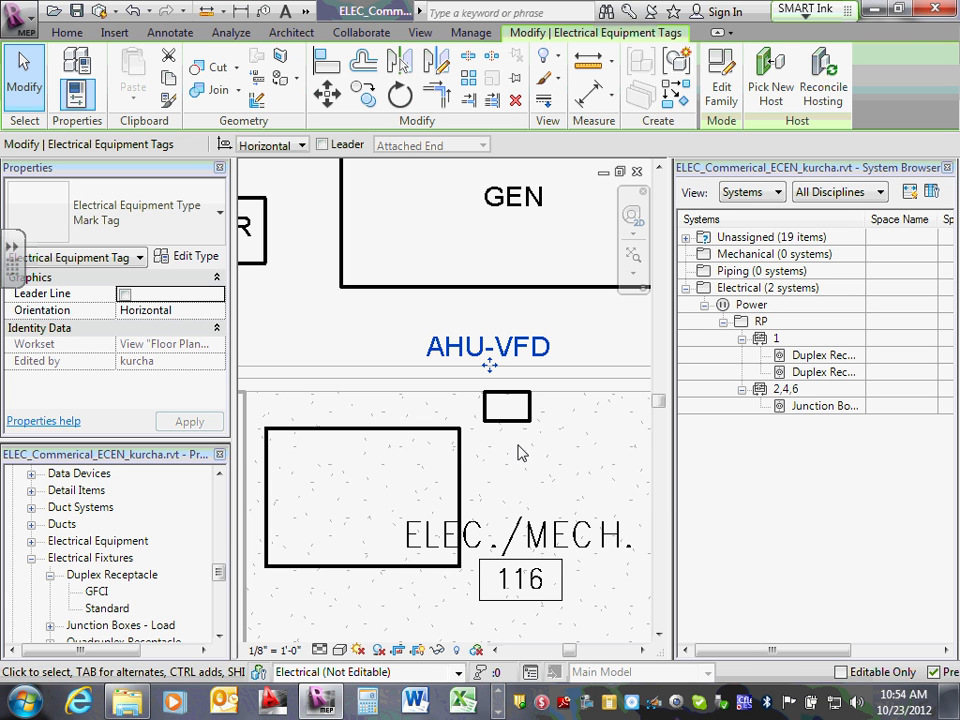
left_click(530, 432)
left_click(530, 430)
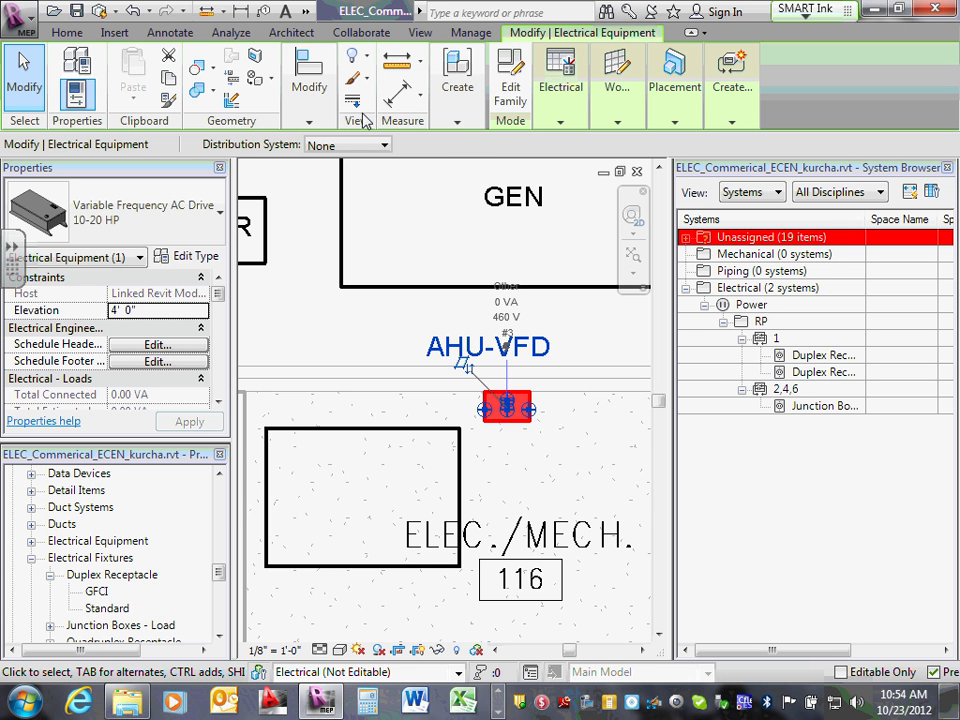
mouse_move(466, 110)
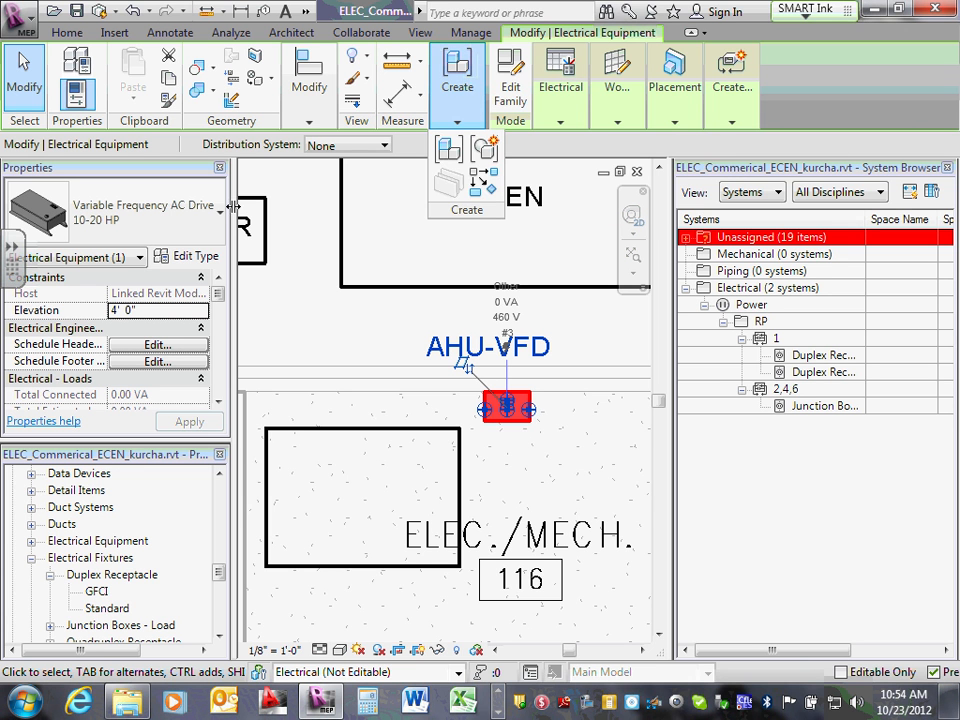
left_click(186, 256)
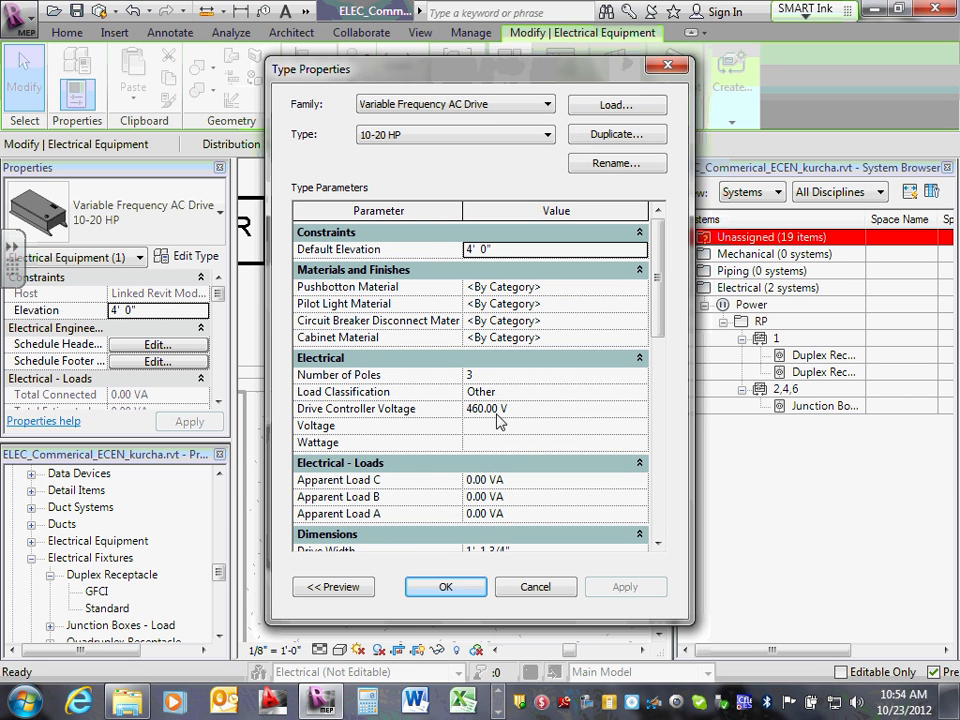
left_click_drag(503, 409, 469, 408)
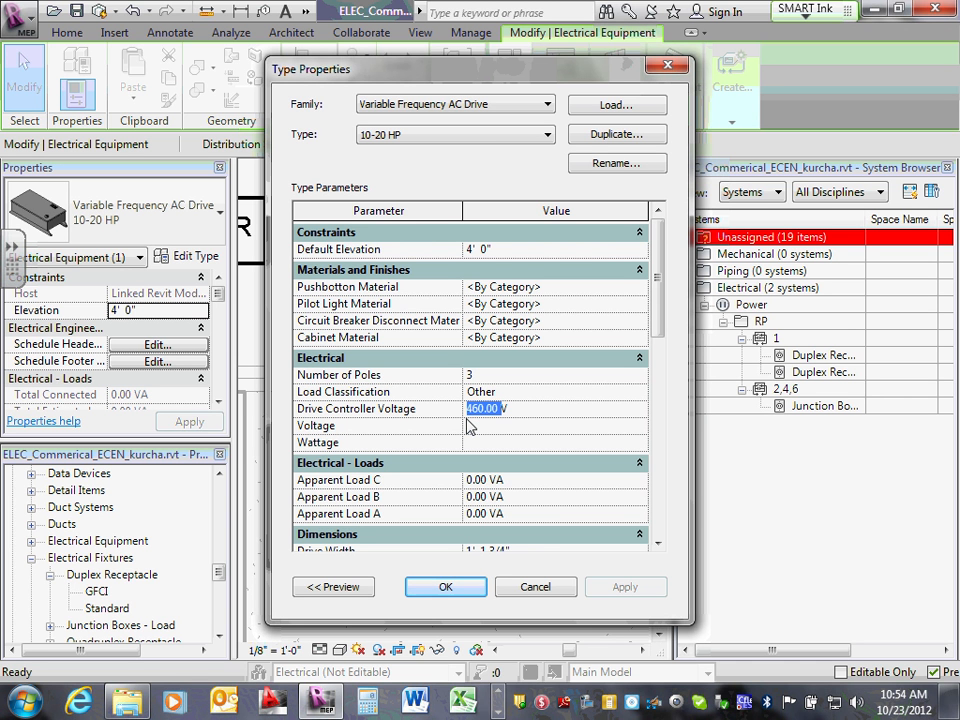
type("208V")
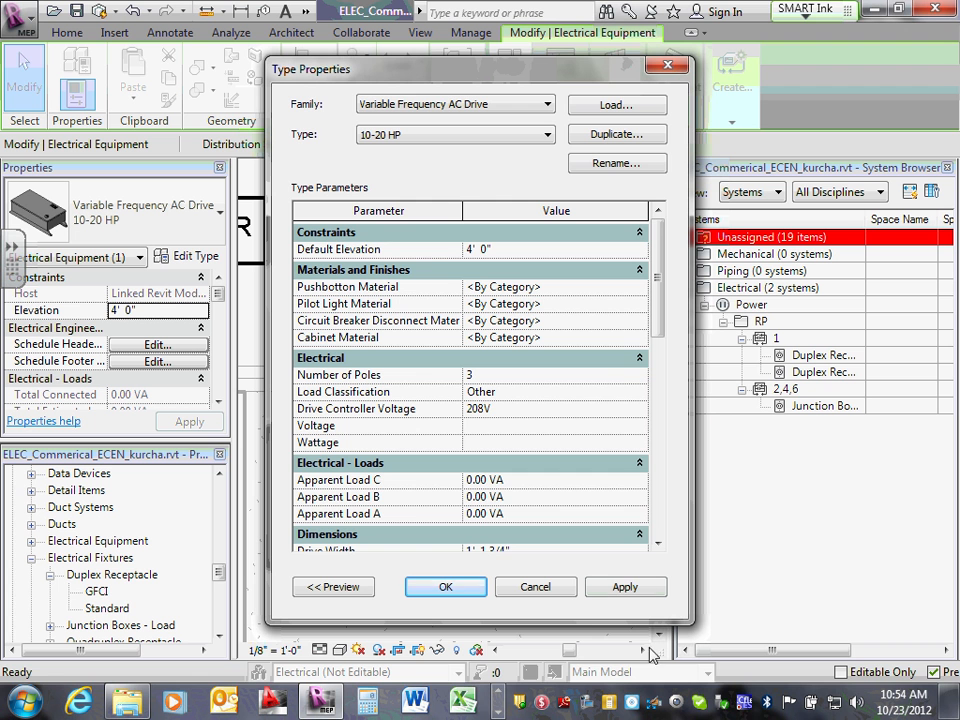
left_click(628, 594)
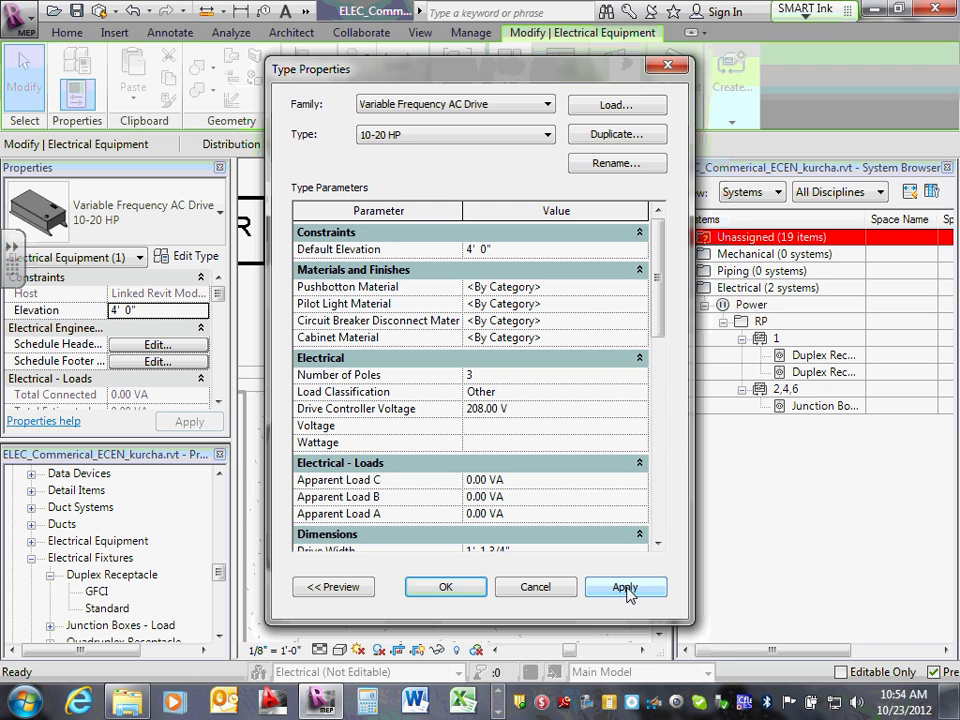
left_click(476, 590)
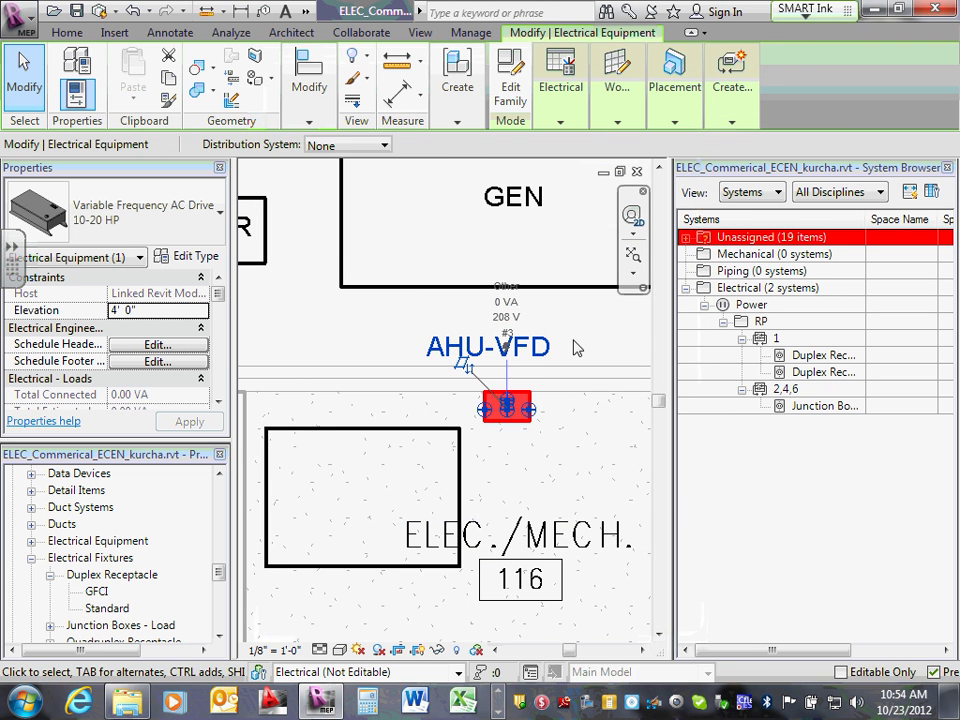
key("Escape")
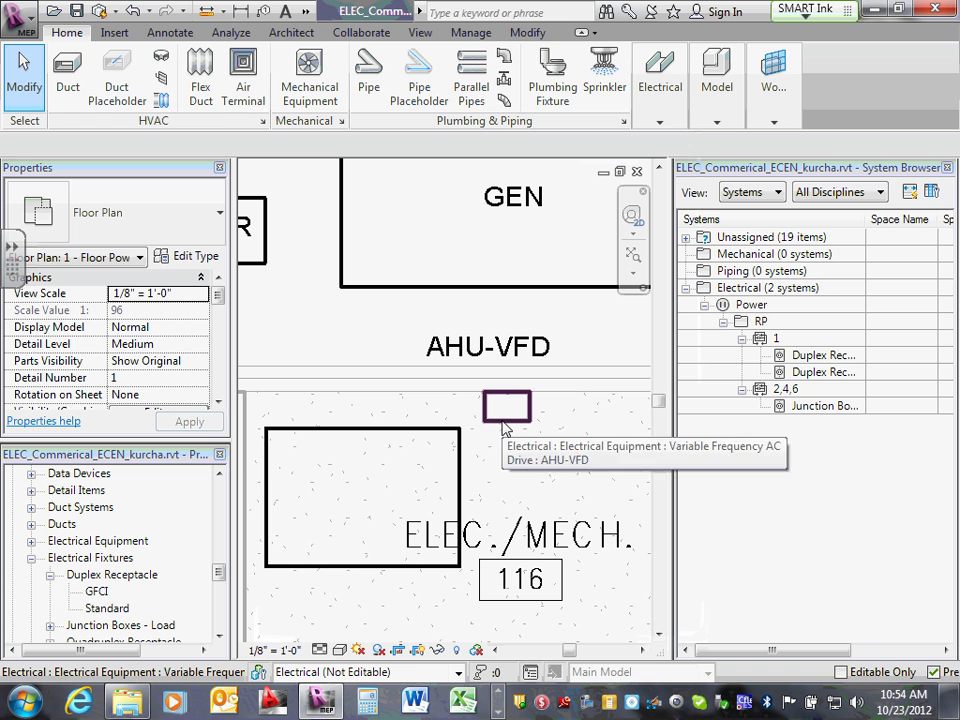
Examine the variable frequency drive type's apparent load, voltage and dimension parameters, and cancel out of the type properties.
left_click(505, 427)
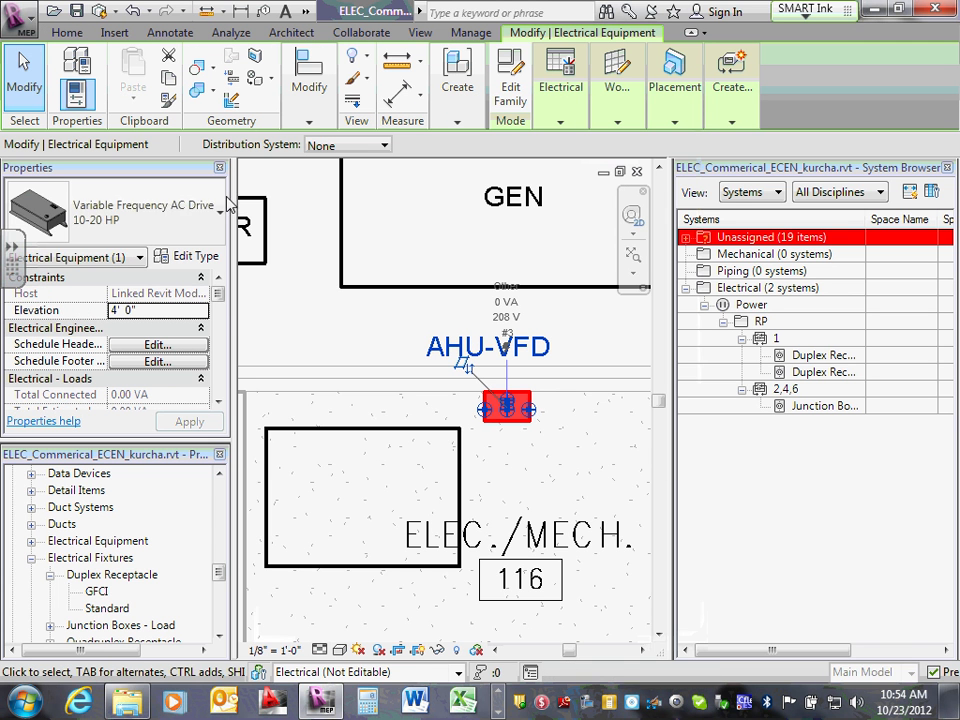
left_click(193, 257)
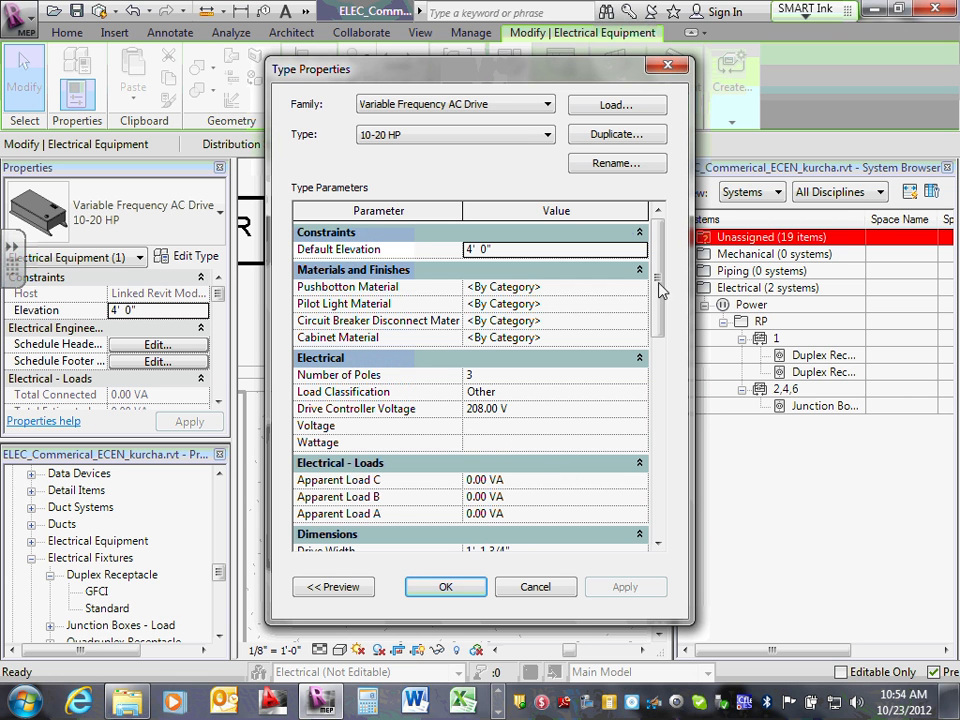
left_click_drag(656, 313, 658, 352)
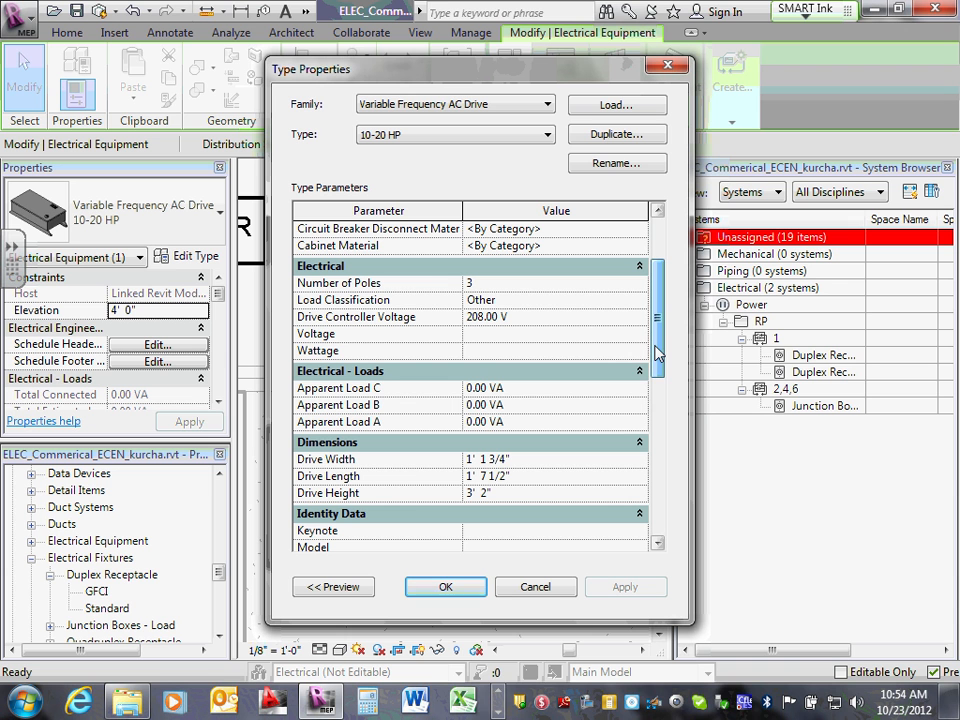
double_click(476, 387)
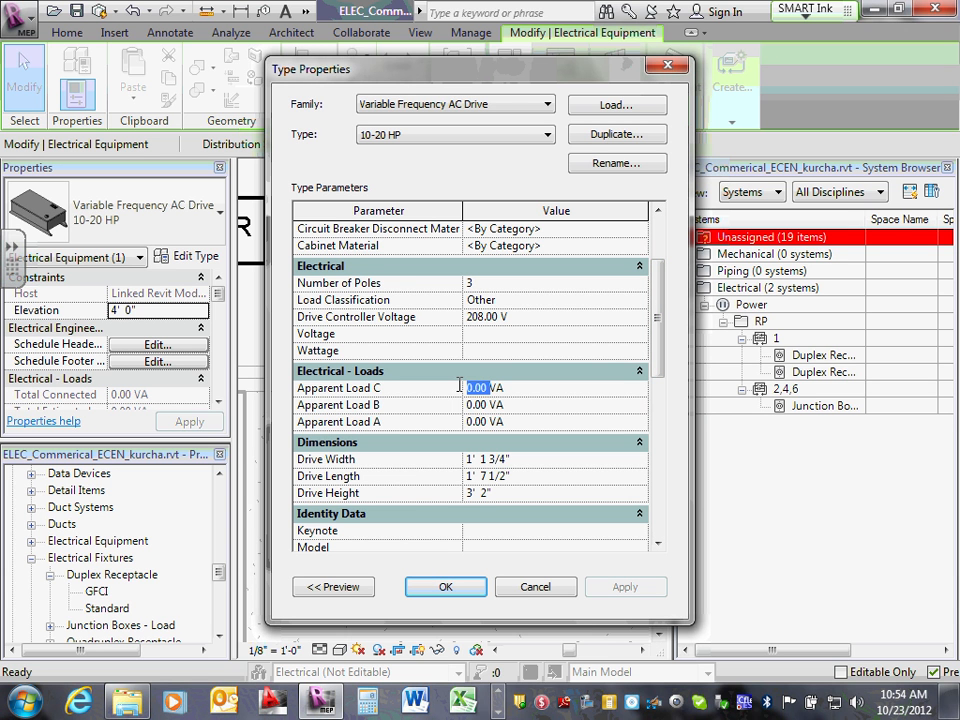
left_click(519, 389)
left_click(491, 337)
left_click(637, 335)
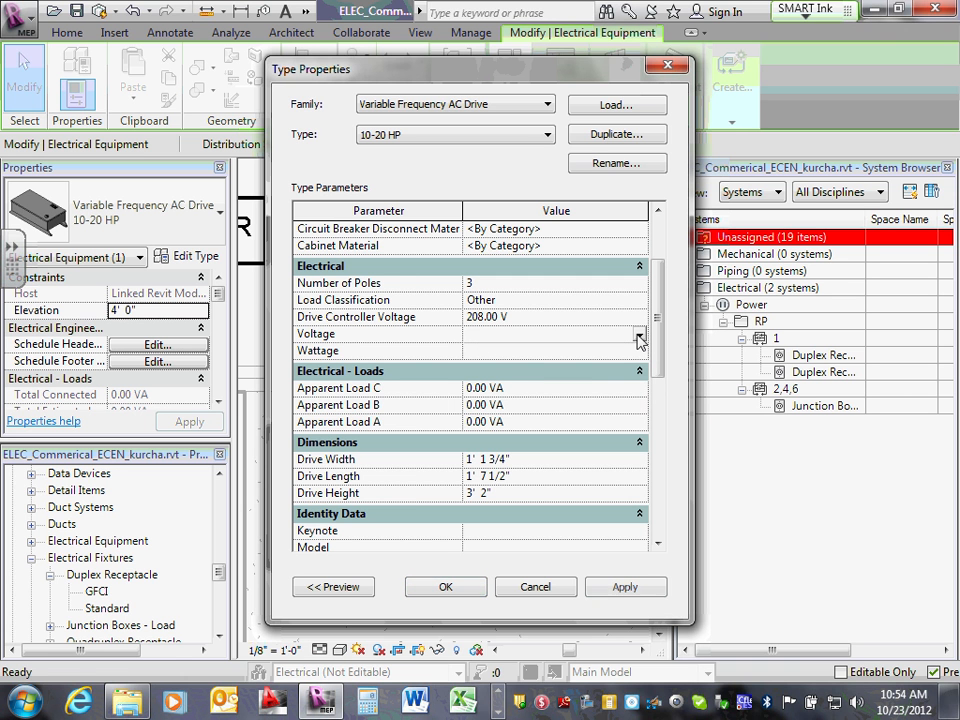
left_click(578, 330)
left_click(560, 589)
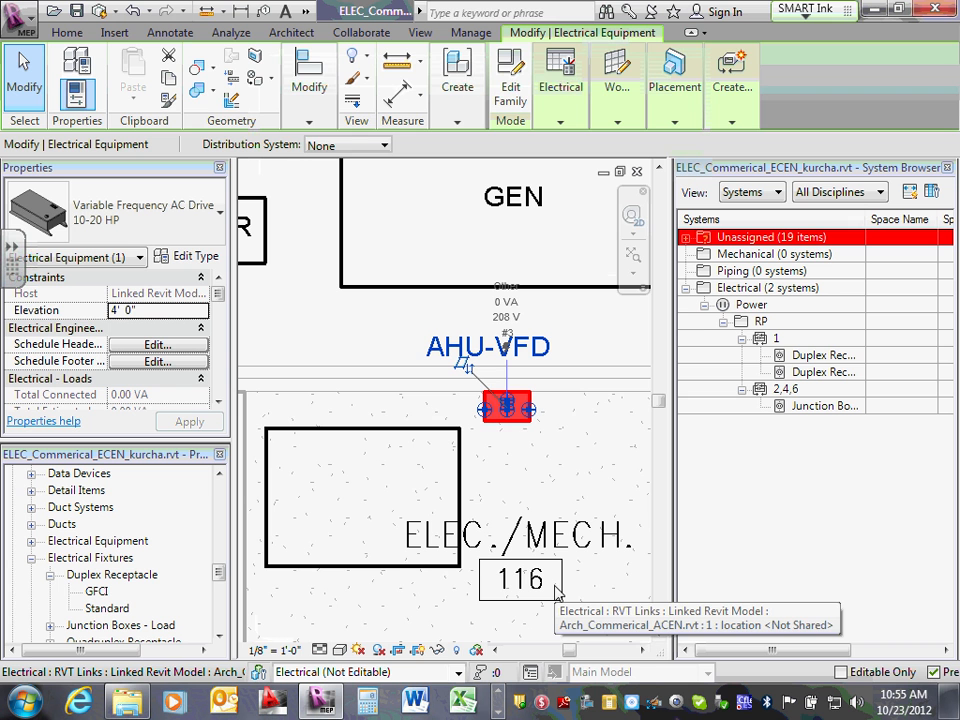
left_click(555, 463)
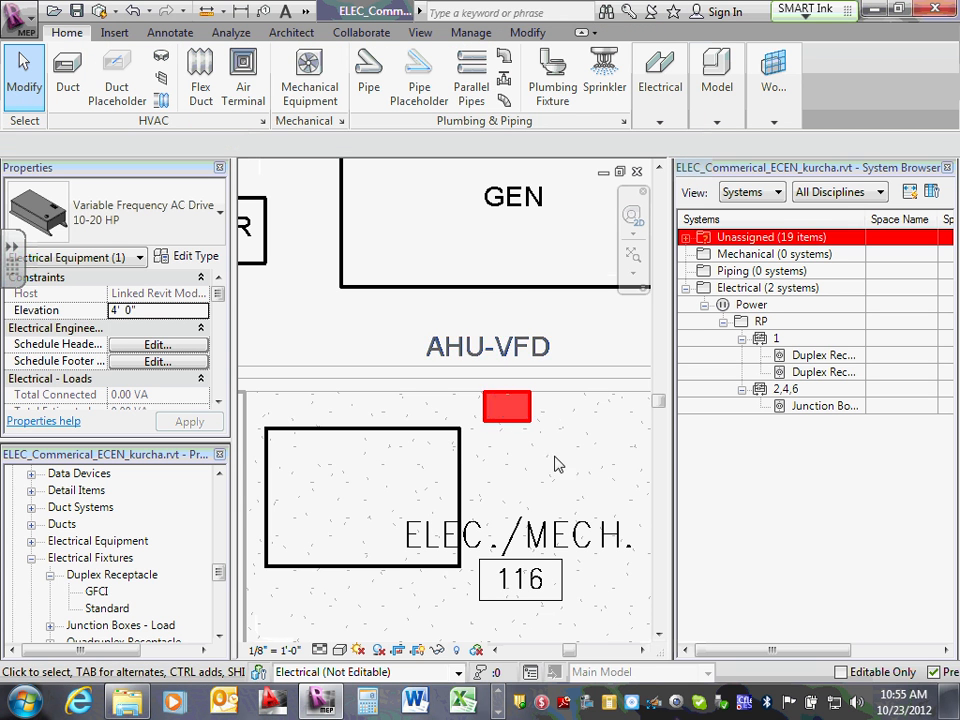
Examine the variable frequency drive's instance properties, from its electrical loads down to its general and circuiting data.
left_click(510, 418)
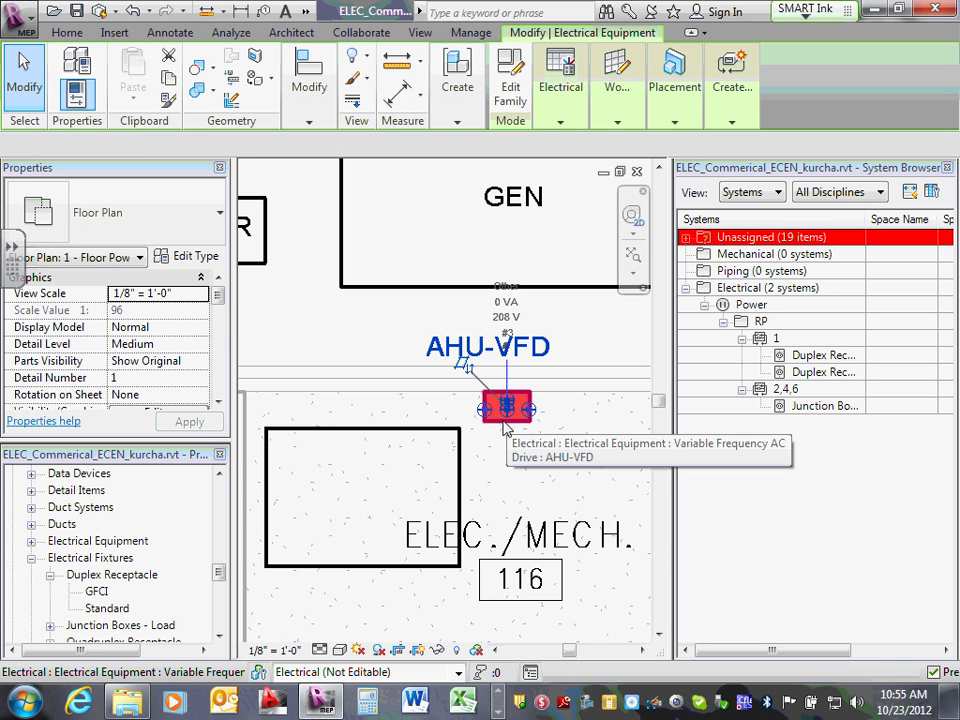
left_click(219, 403)
left_click(217, 398)
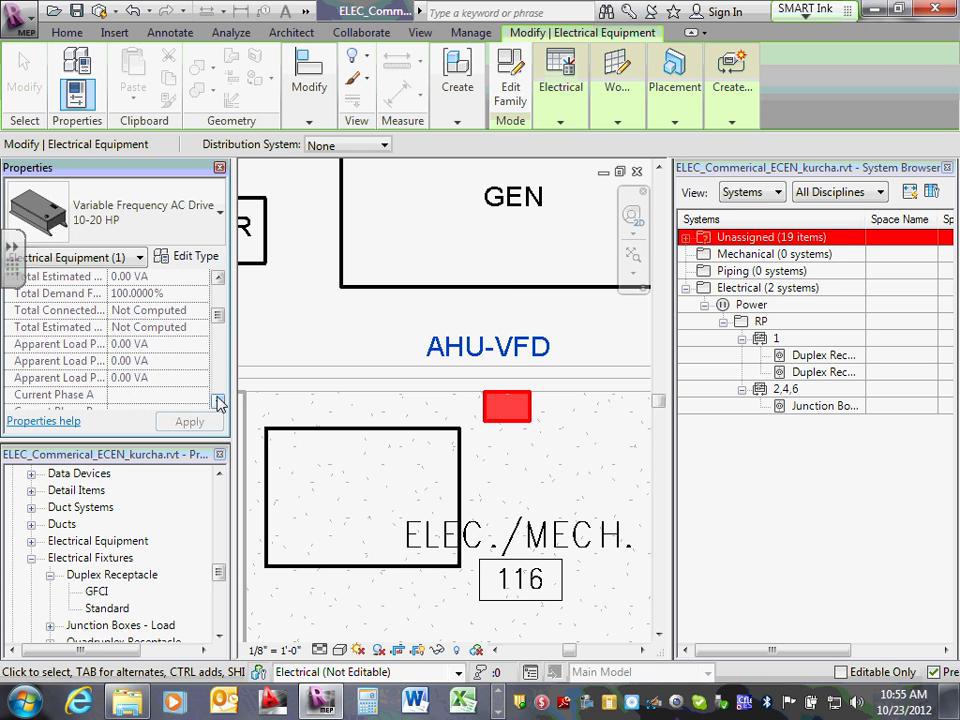
left_click_drag(217, 316, 220, 354)
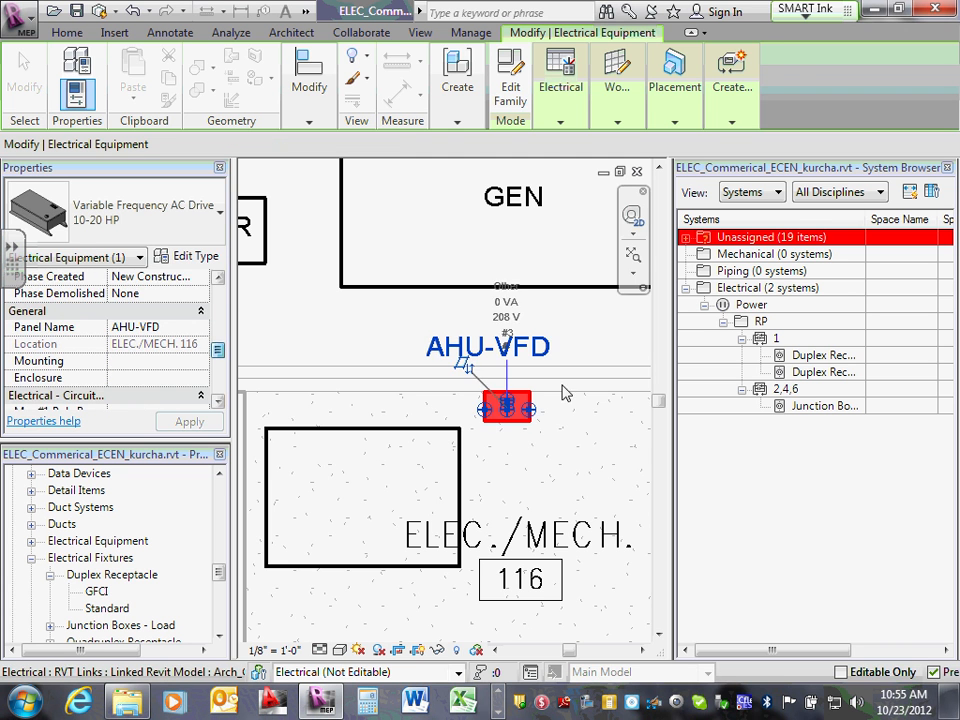
left_click(540, 418)
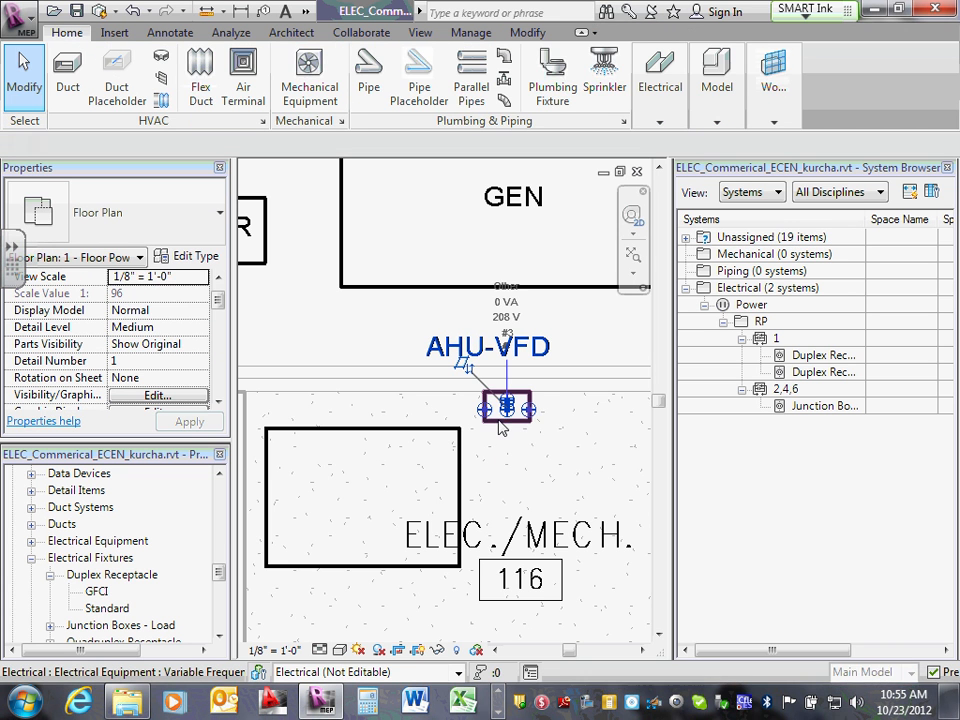
Set the Wattage of the 10-20 HP variable frequency drive type to 11190.
left_click(503, 415)
left_click(190, 258)
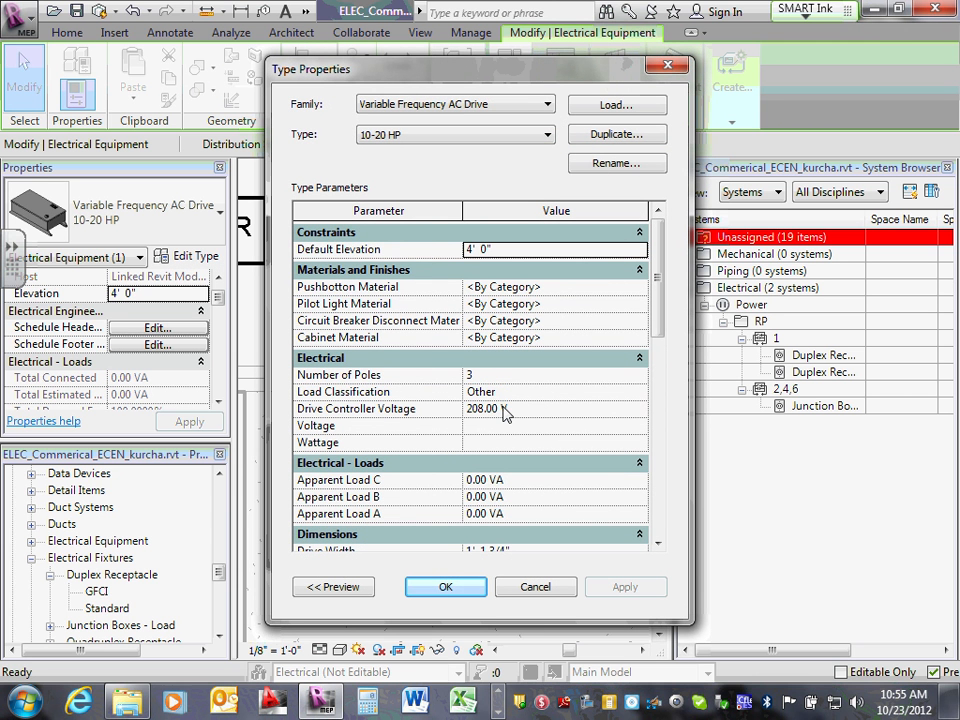
left_click(500, 427)
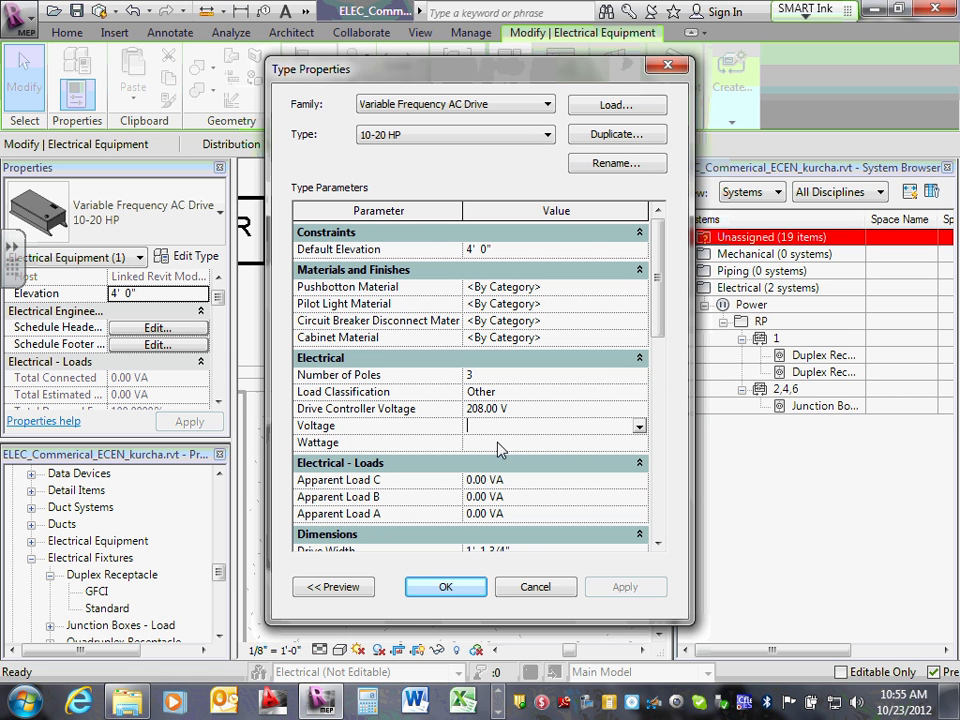
left_click(498, 443)
left_click(639, 446)
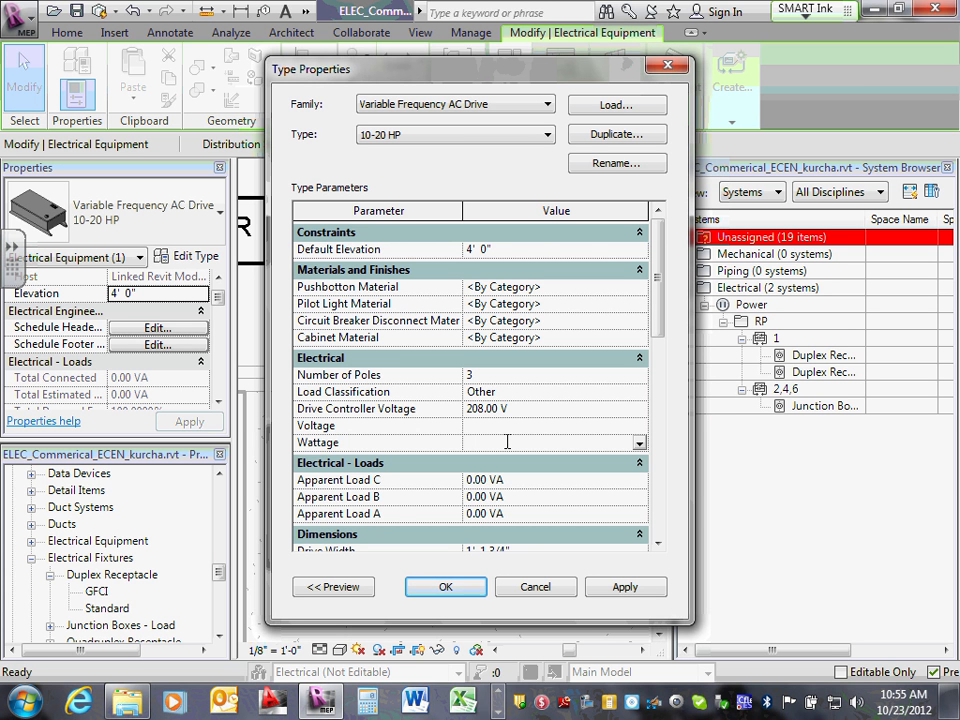
type("11190")
left_click(536, 427)
left_click(625, 588)
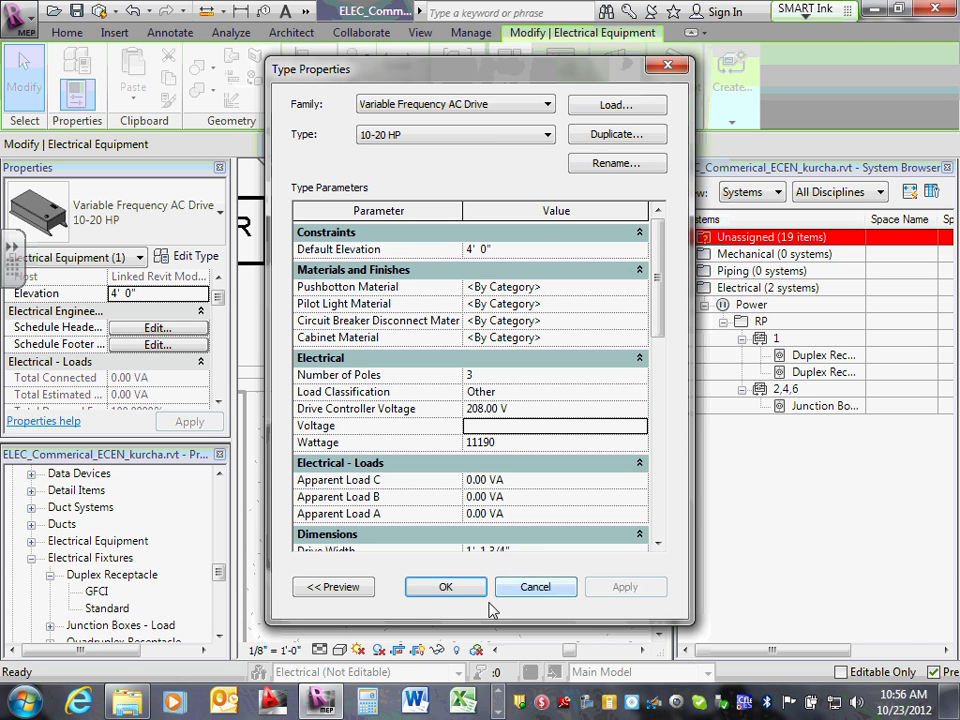
left_click(458, 588)
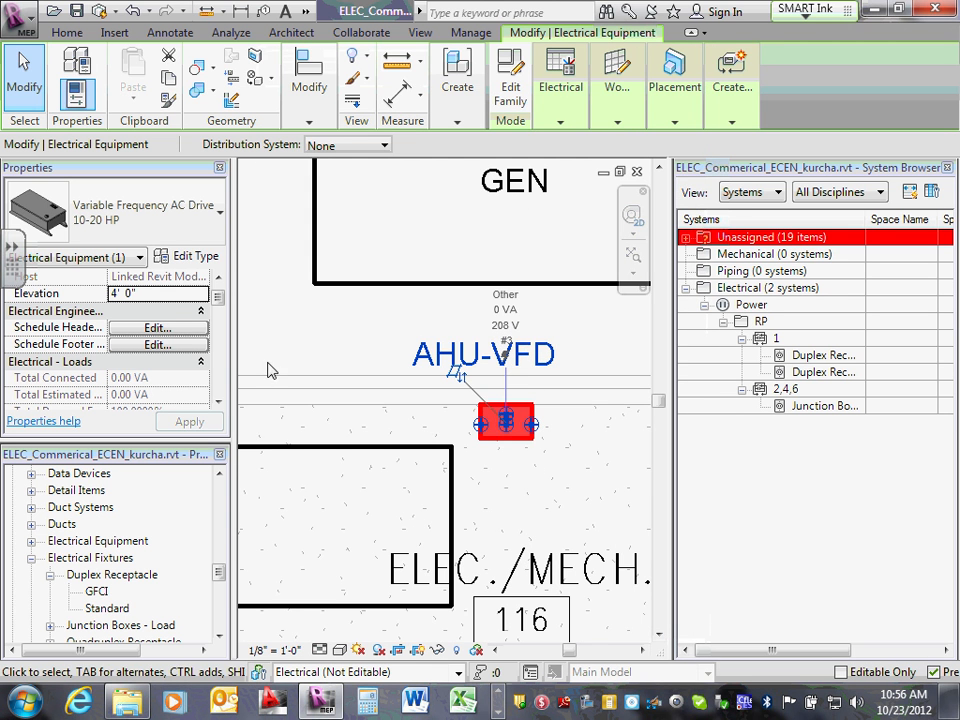
Set Apparent Loads A, B and C of the 10-20 HP variable frequency drive type to 5000 VA each.
left_click(197, 259)
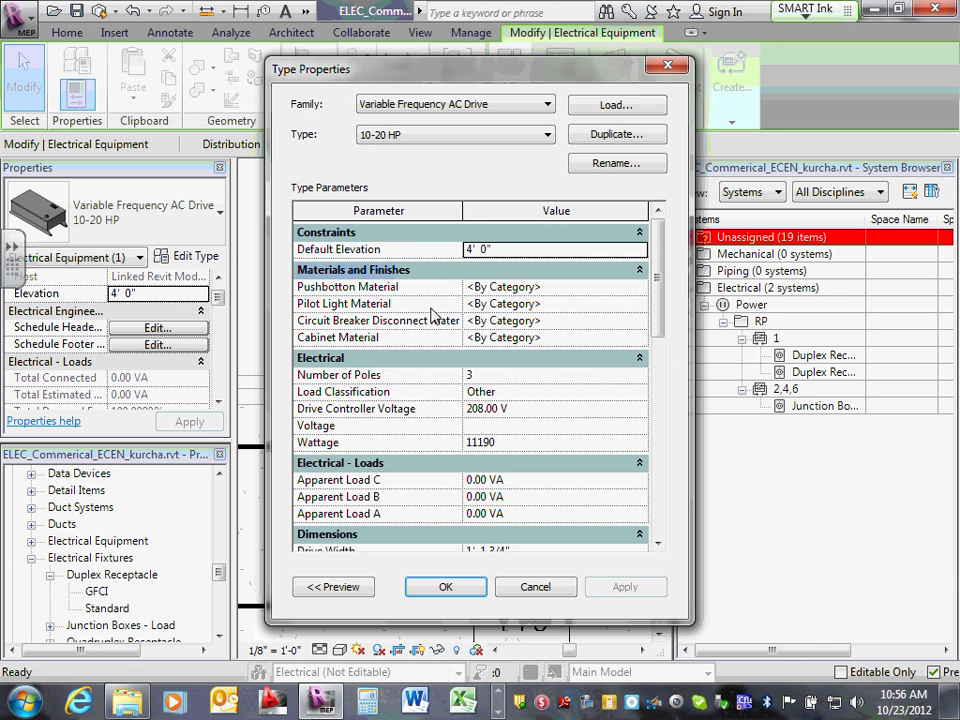
left_click(489, 479)
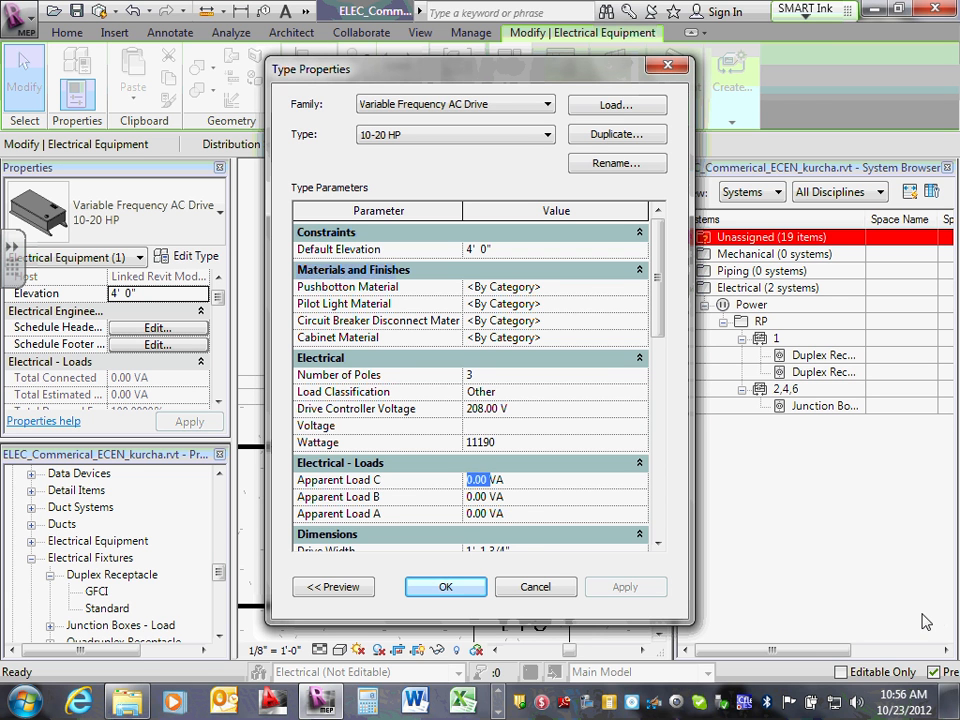
type("5")
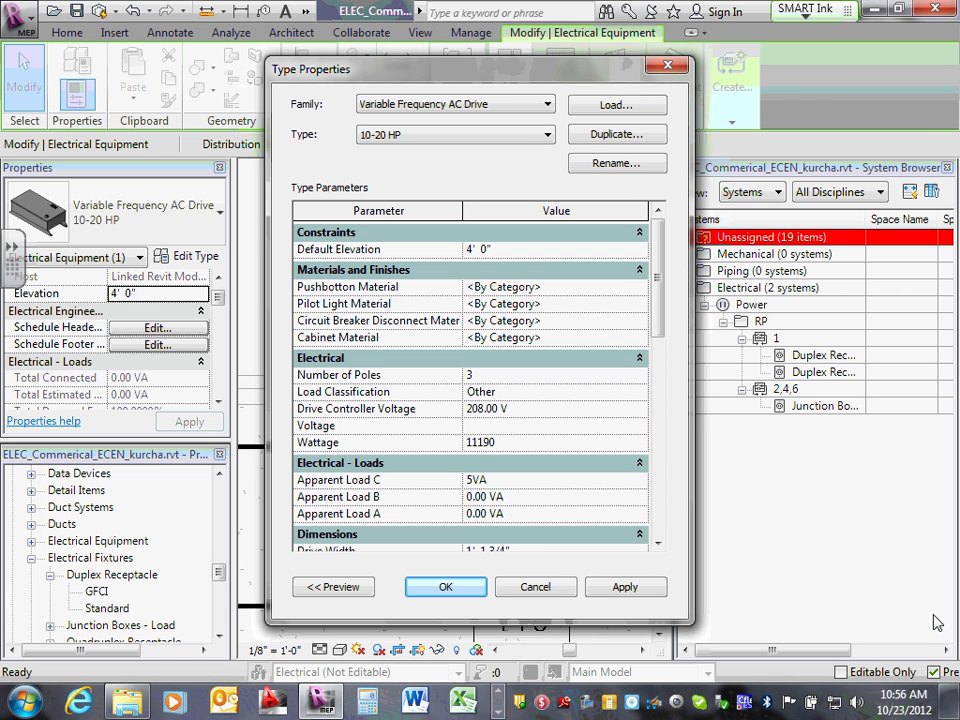
type("000")
left_click(478, 499)
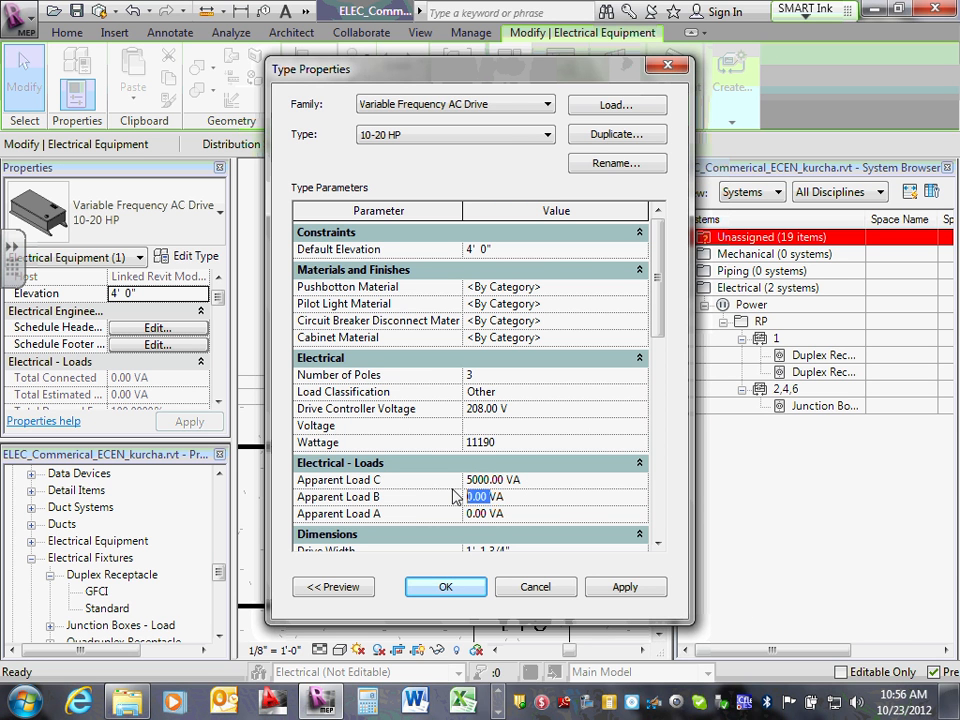
type("5000")
left_click(491, 512)
left_click(442, 510)
type("5000")
left_click(625, 587)
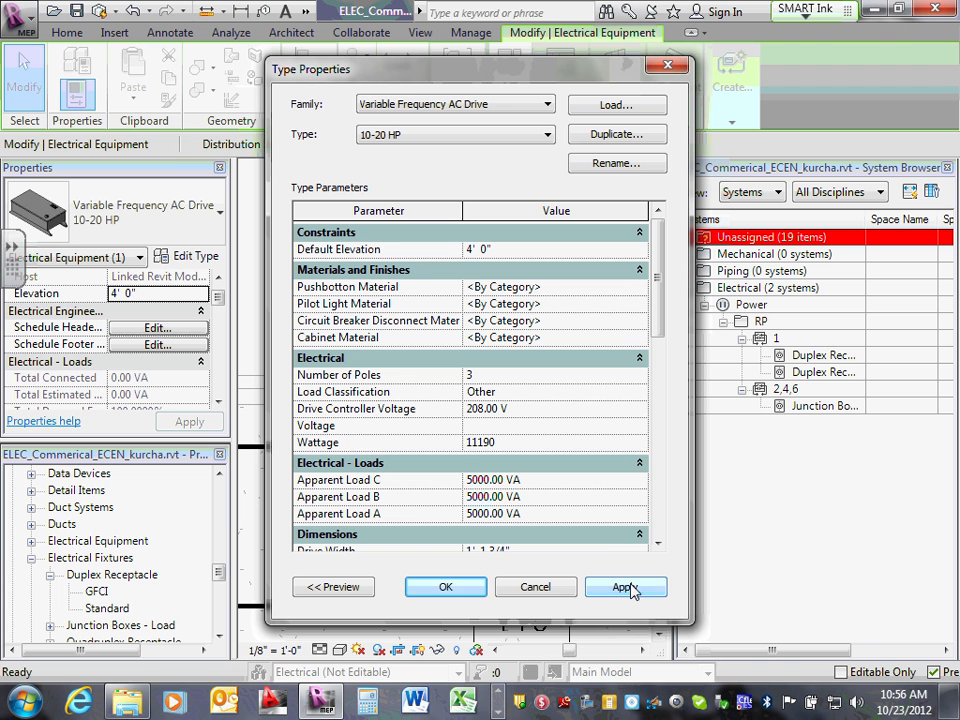
left_click(445, 587)
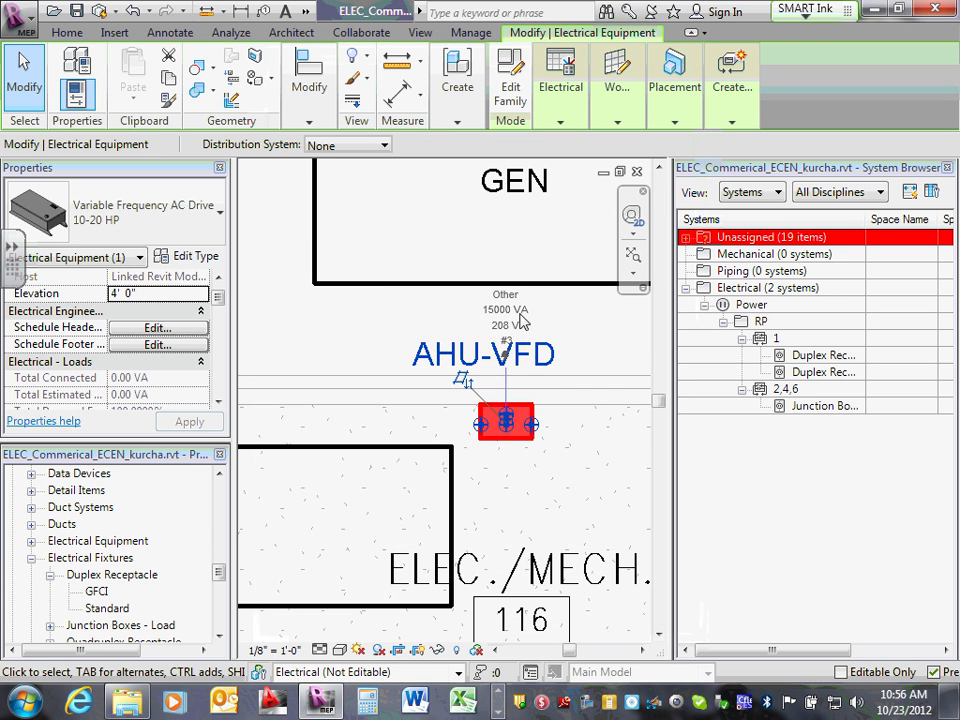
Review the electrical and apparent load parameters of the AHU-VFD drive's type, and close the type properties.
scroll(520, 275, "up", 2)
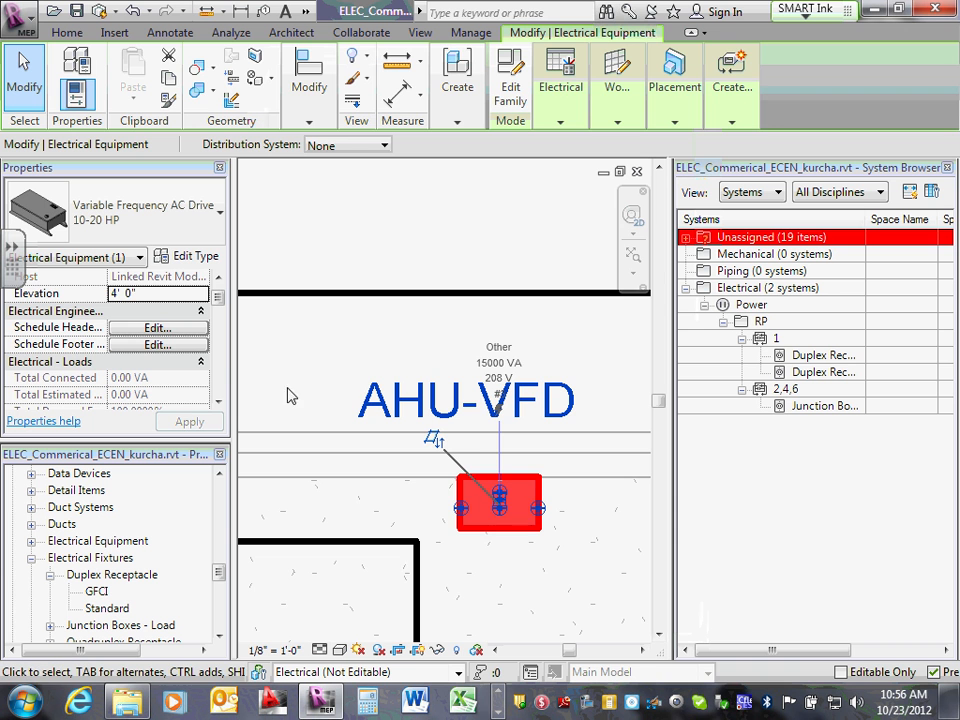
left_click(521, 544)
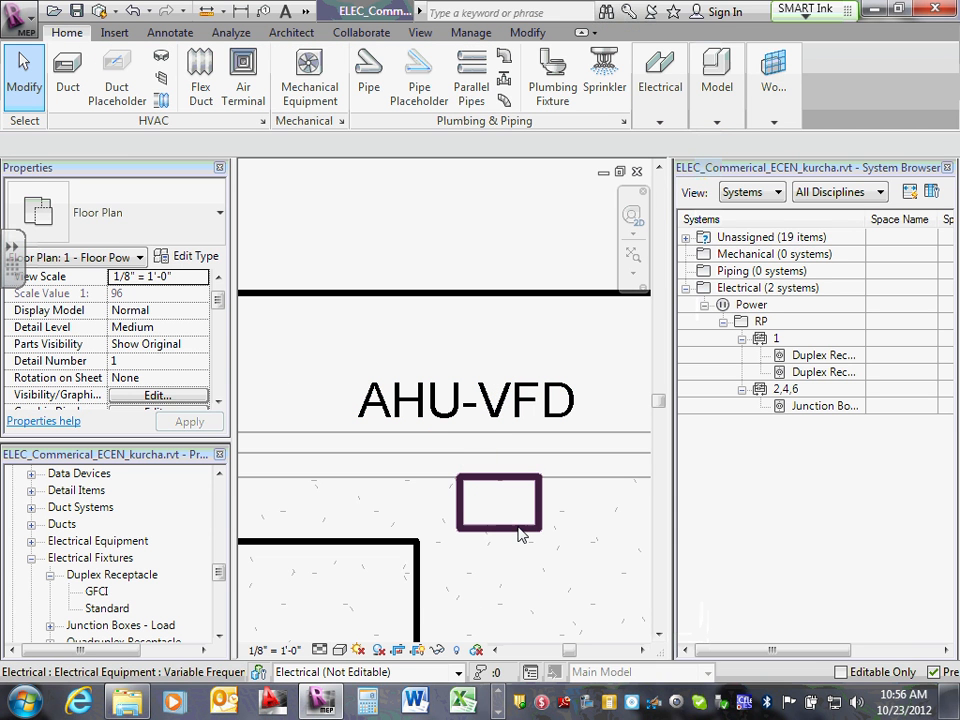
left_click(521, 535)
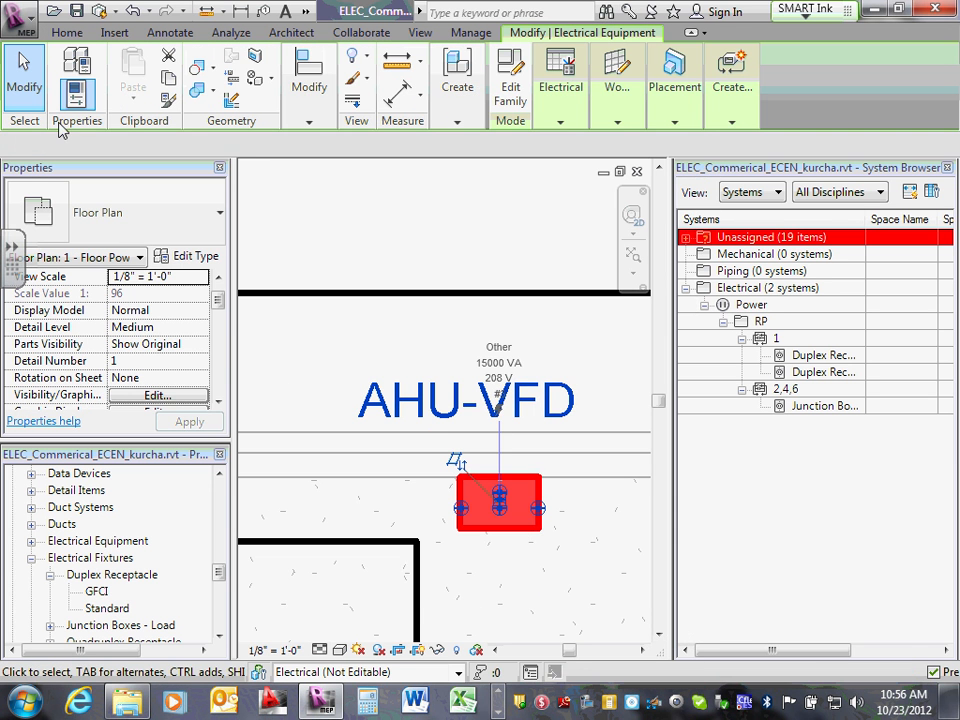
left_click(190, 258)
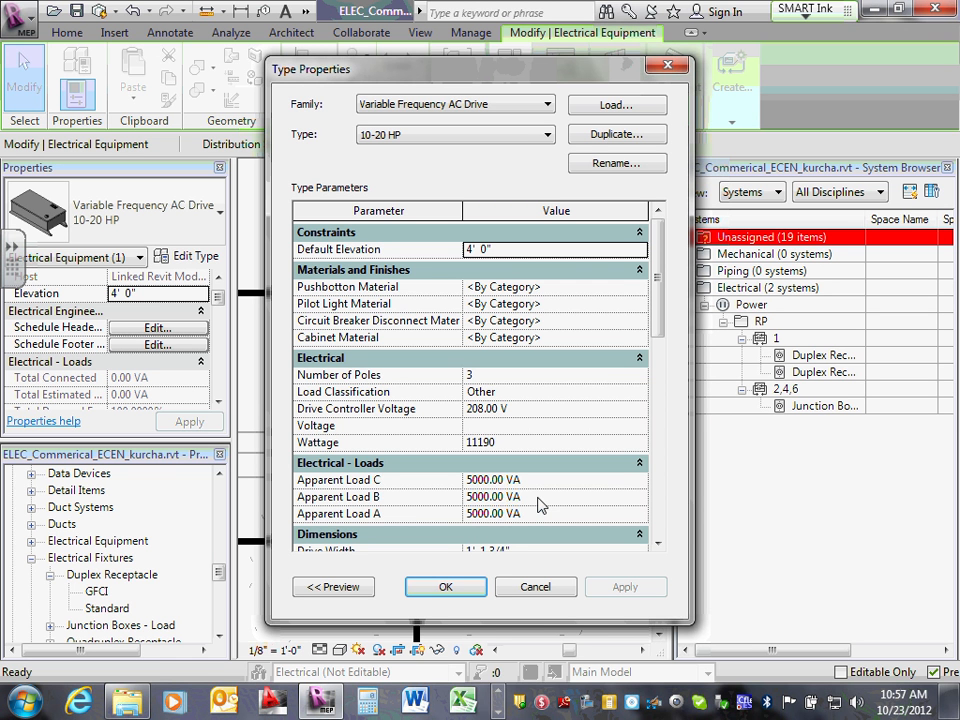
left_click(445, 589)
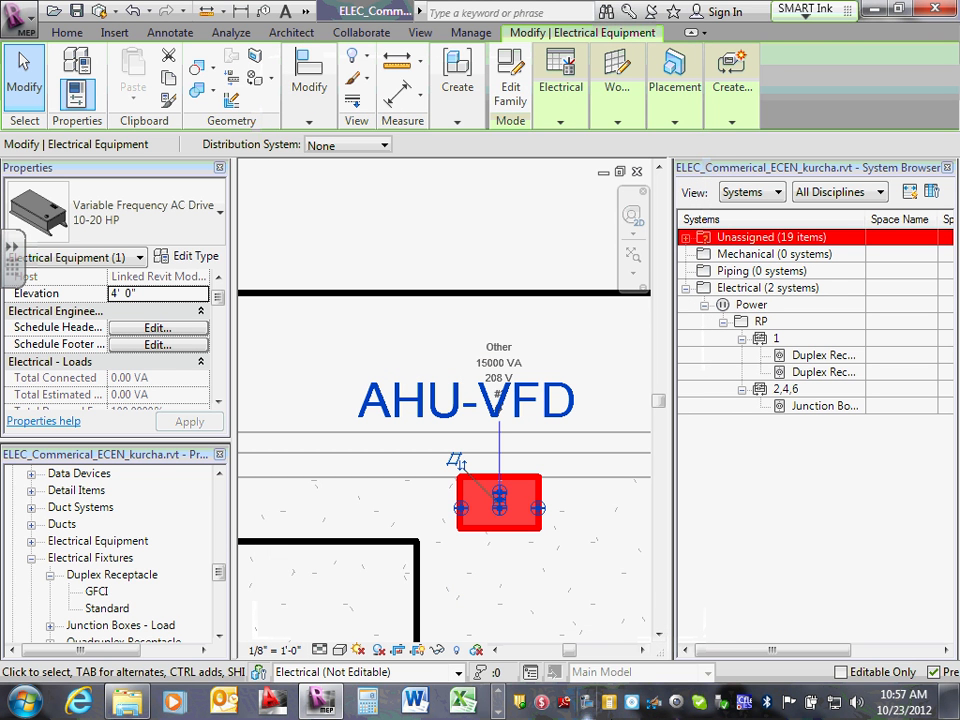
left_click(572, 550)
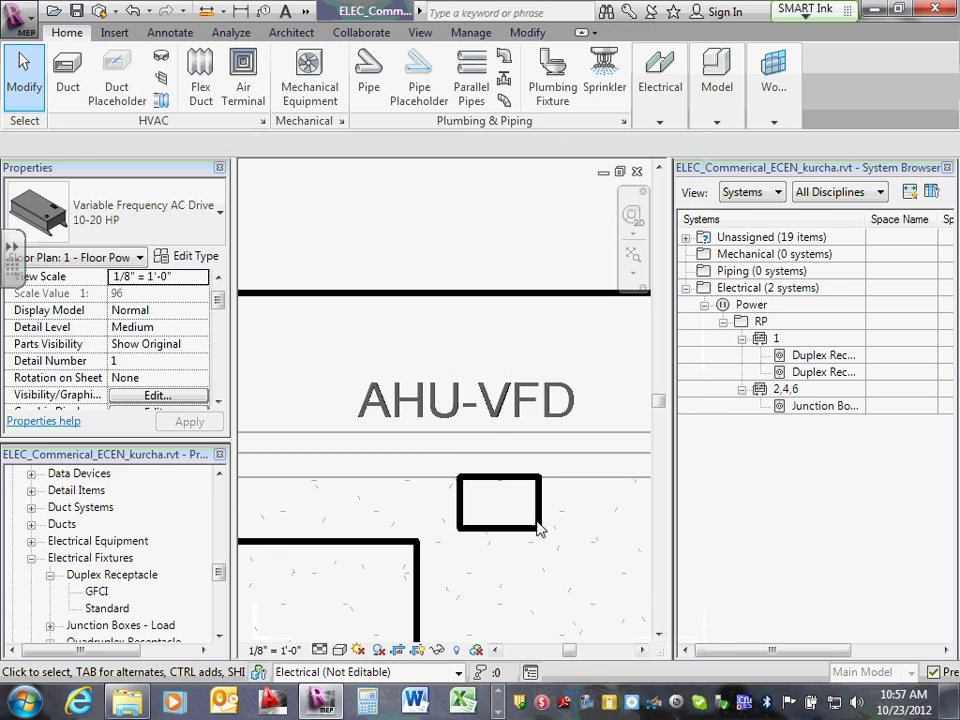
Examine the AHU-VFD drive's connector load, voltage and pole data and its power circuit creation option, and clear the selection.
left_click(520, 527)
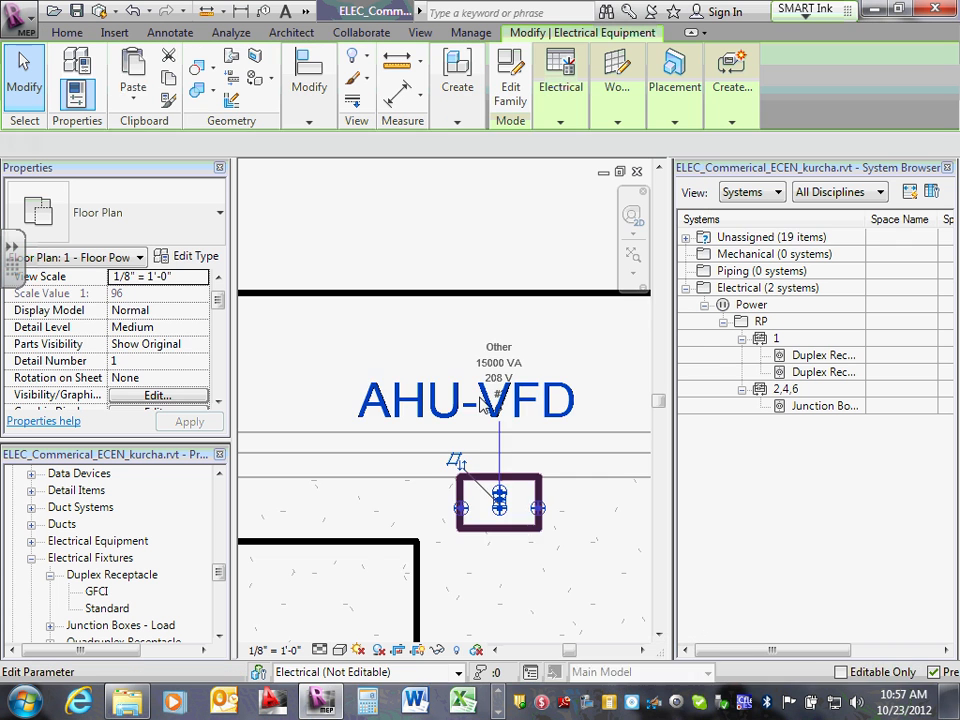
scroll(492, 388, "up", 3)
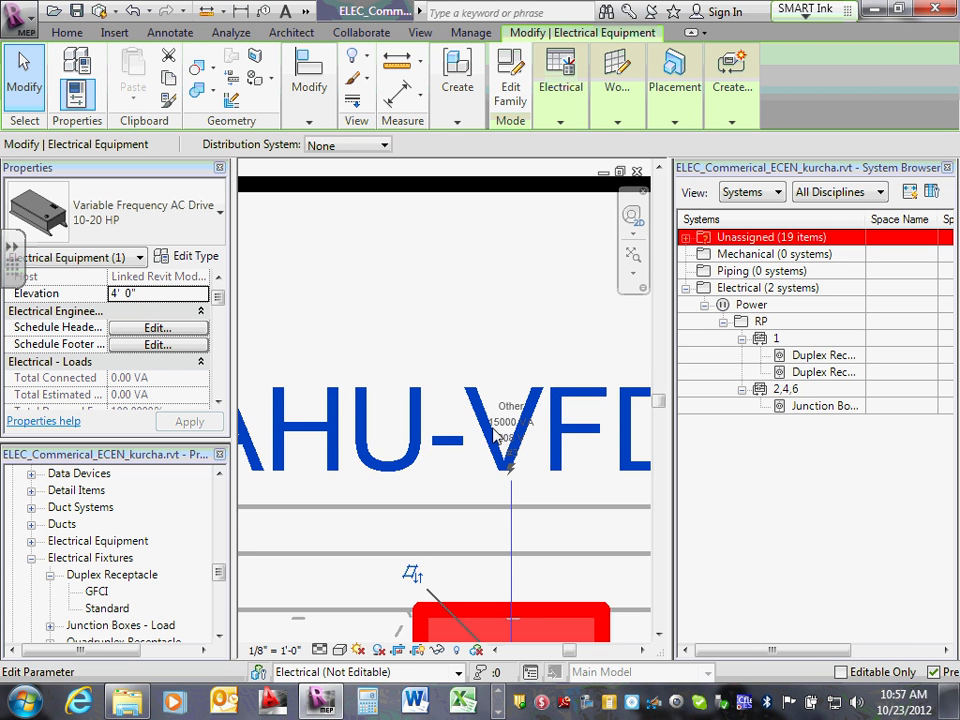
scroll(510, 407, "down", 1)
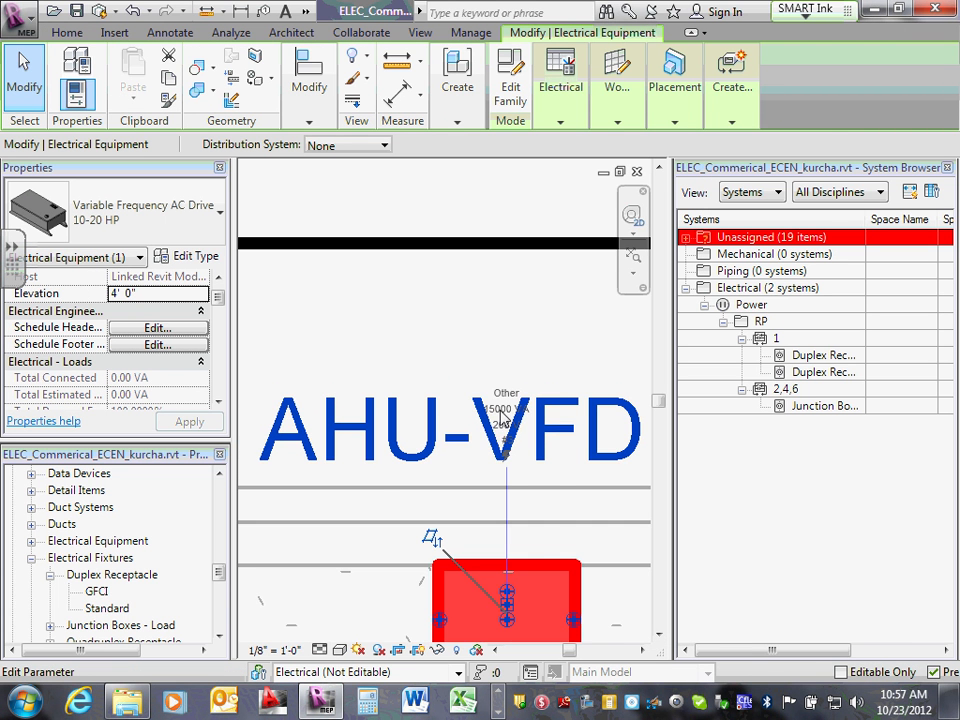
scroll(503, 421, "up", 2)
scroll(521, 535, "down", 2)
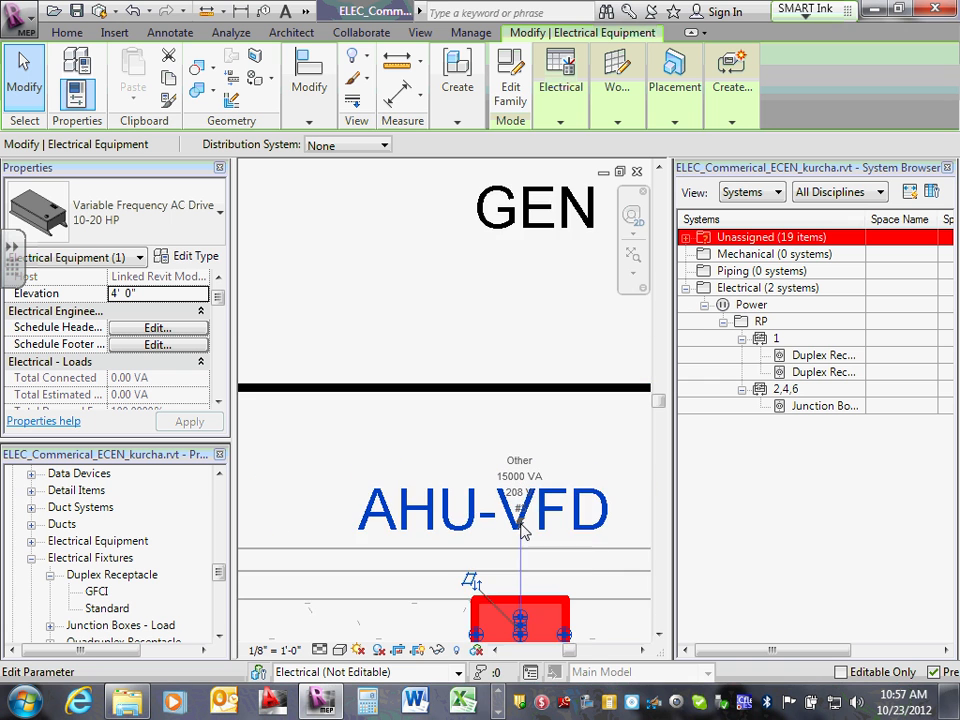
scroll(521, 535, "down", 2)
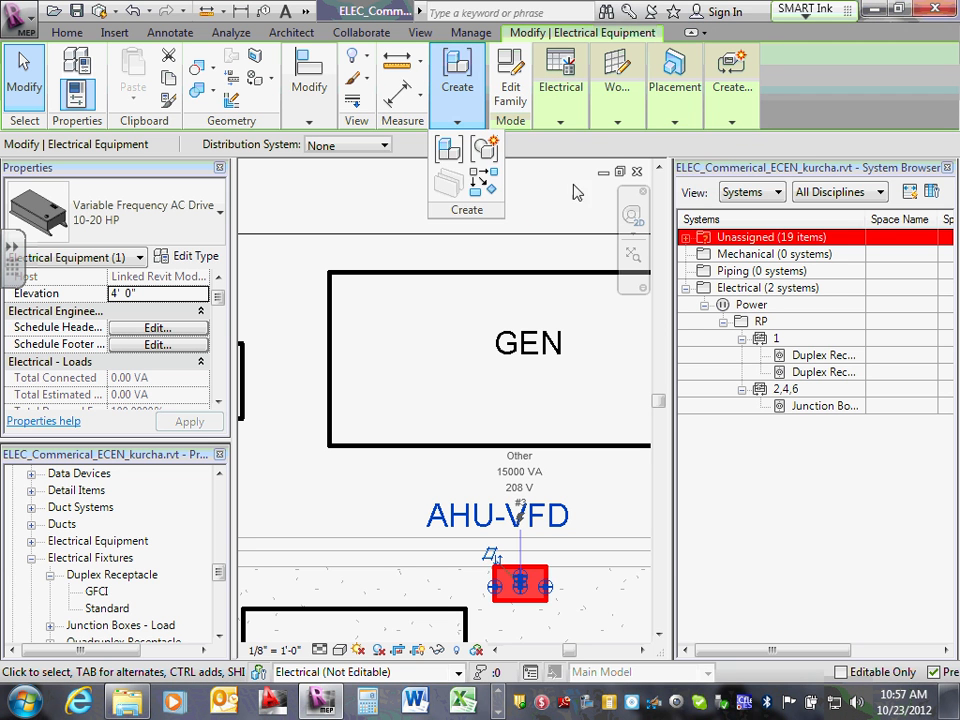
mouse_move(728, 150)
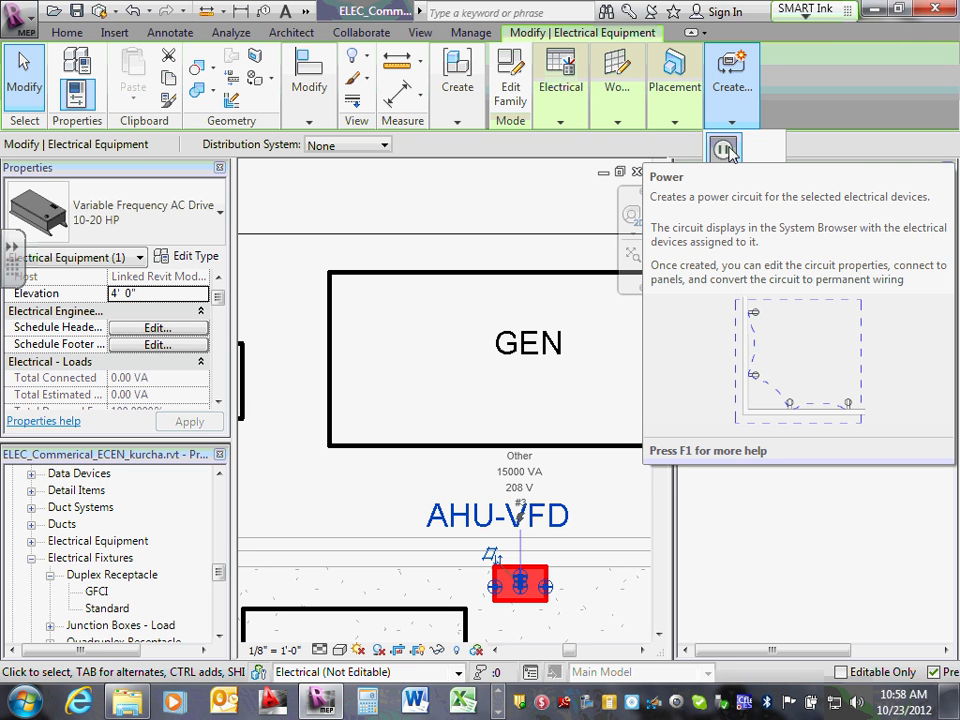
left_click(377, 505)
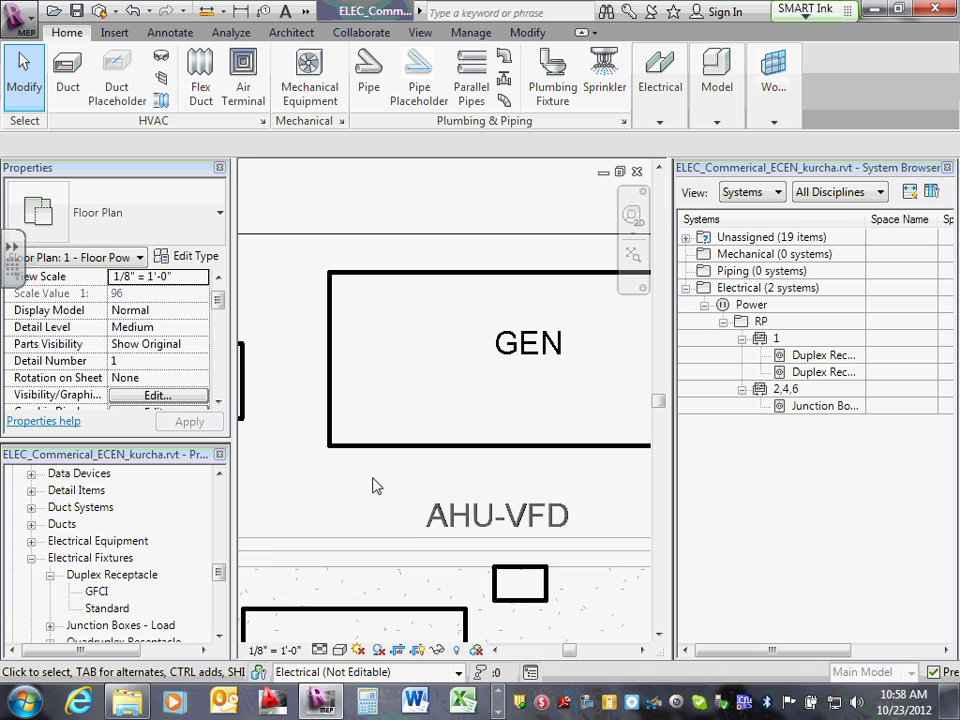
Set the Distribution System of the MP panelboard in the Elec./Mech. room to 120/208 Wye.
scroll(372, 486, "down", 5)
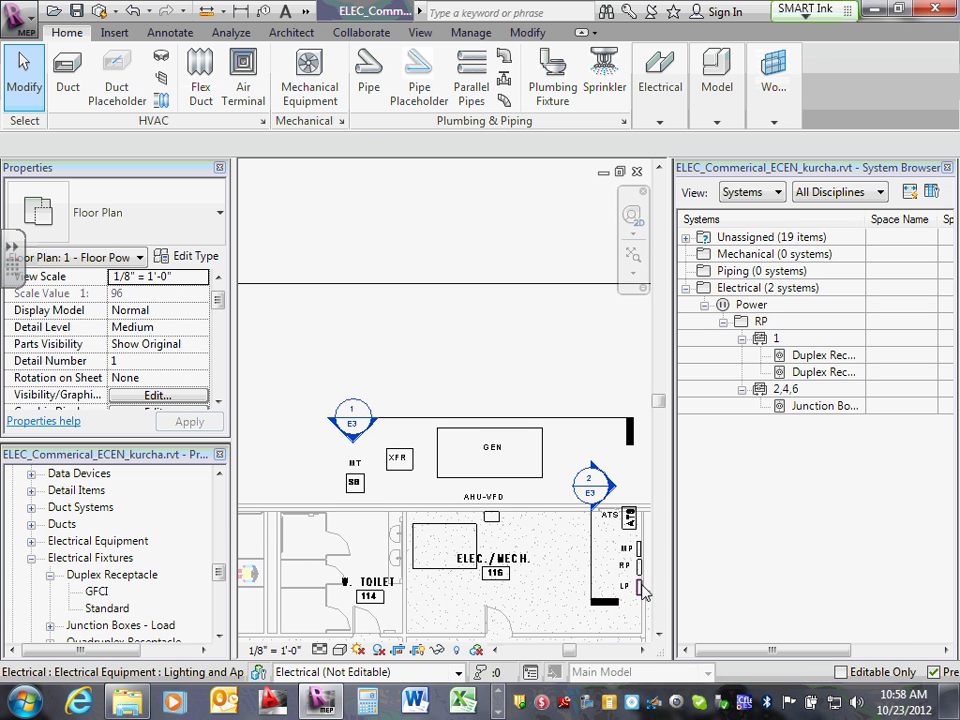
left_click(641, 650)
left_click(641, 650)
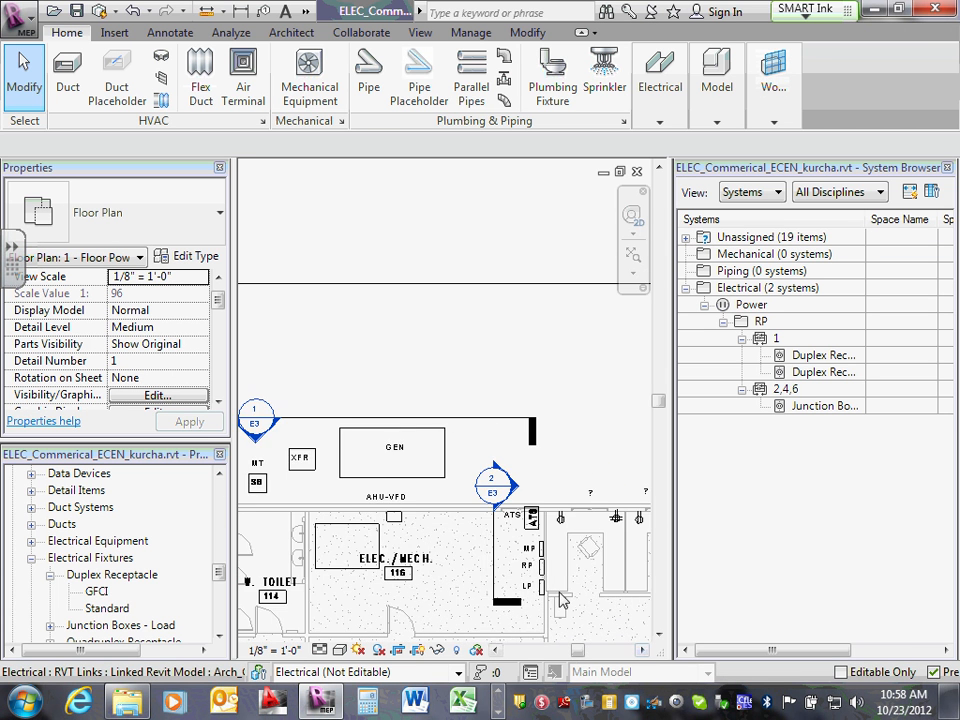
scroll(560, 600, "up", 4)
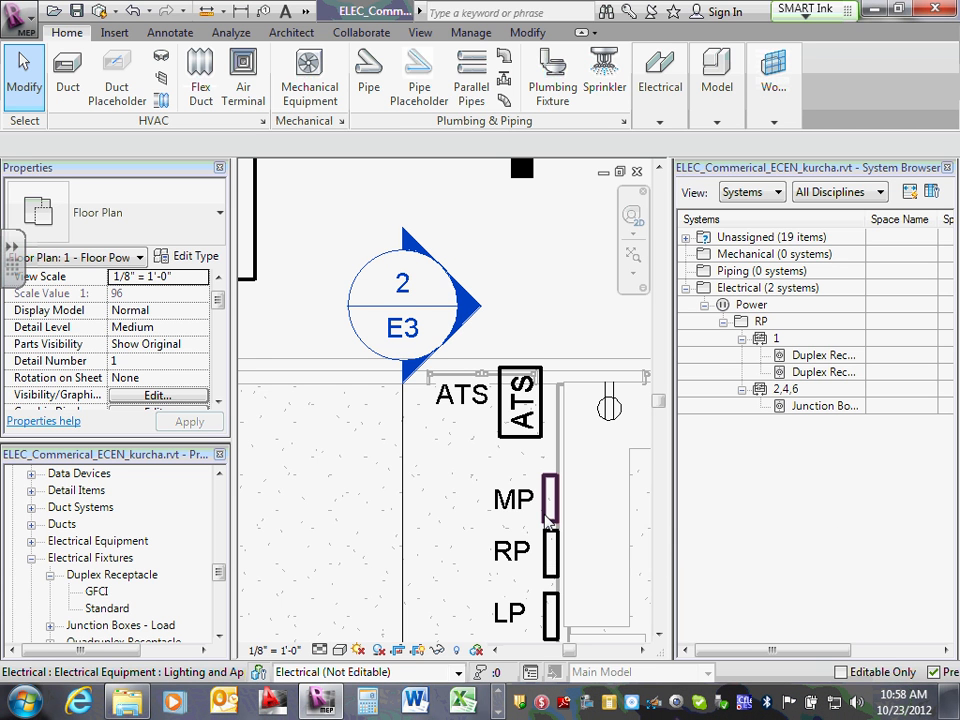
left_click(548, 520)
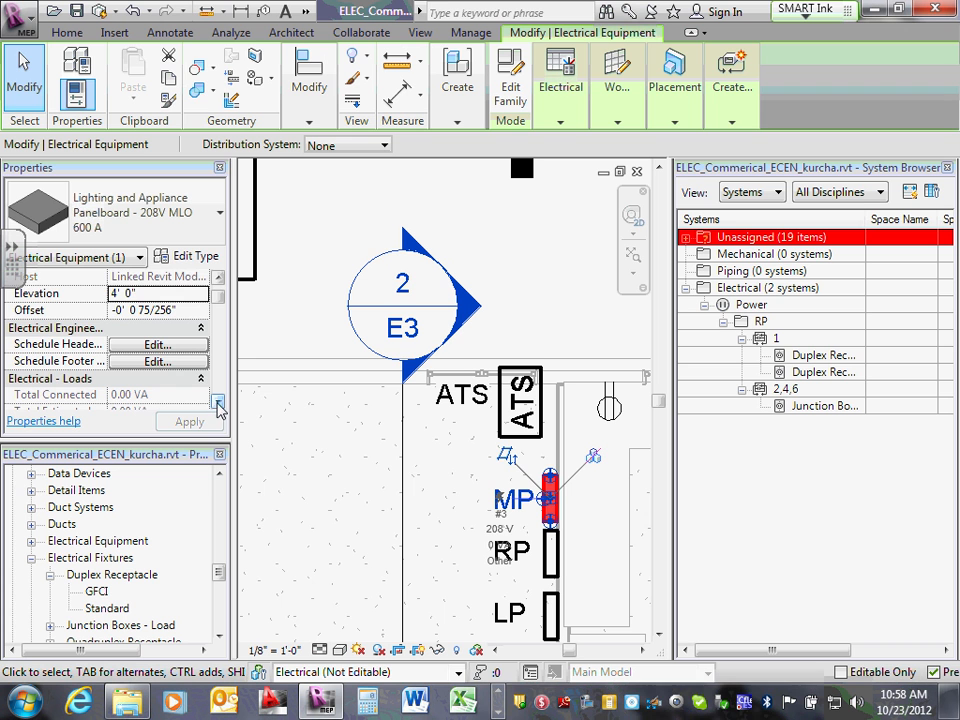
left_click(218, 402)
left_click_drag(218, 402, 218, 402)
left_click_drag(218, 343, 220, 387)
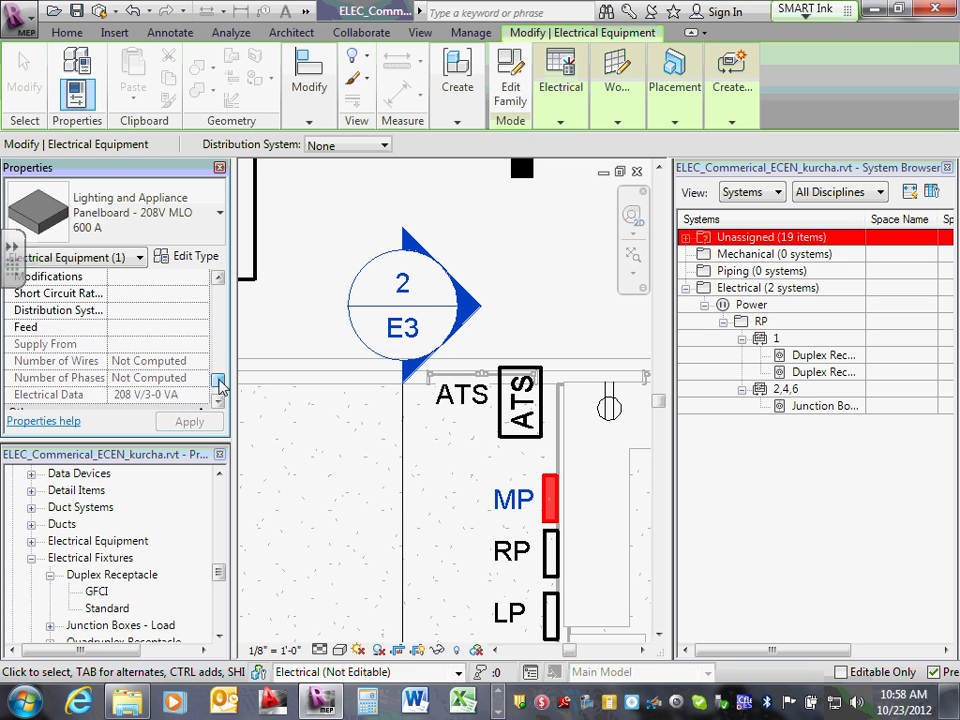
left_click(155, 310)
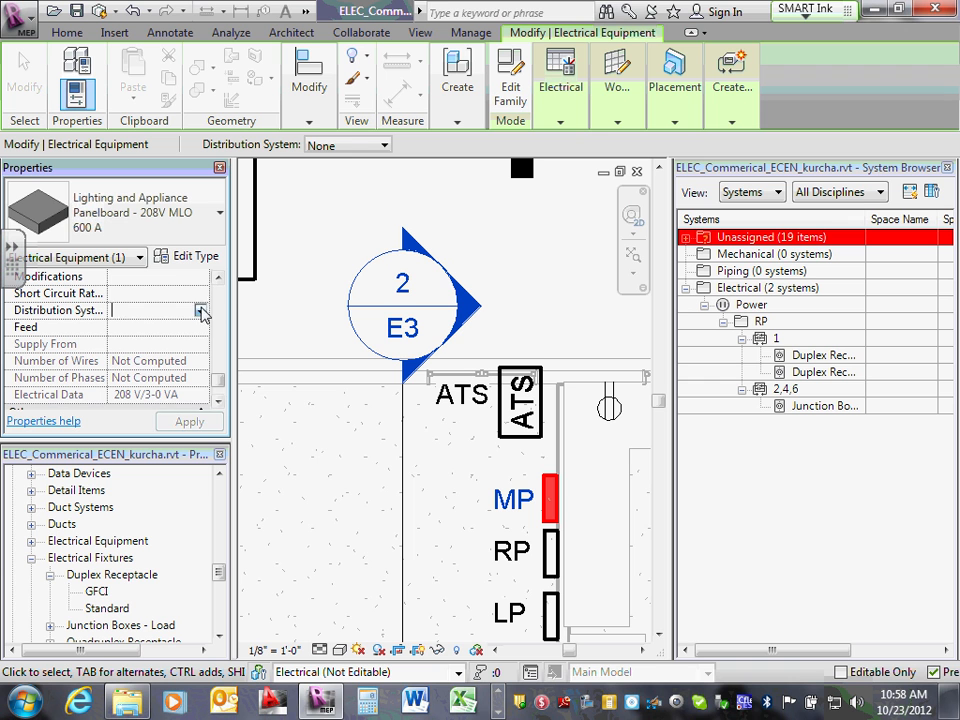
left_click(201, 311)
left_click(174, 333)
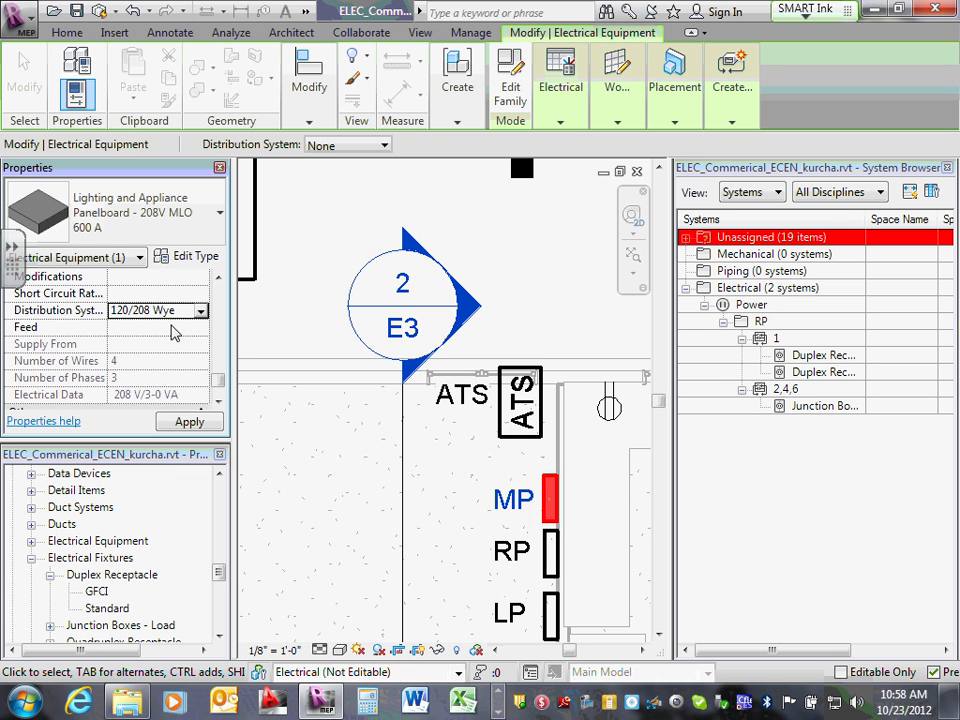
scroll(223, 281, "up", 4)
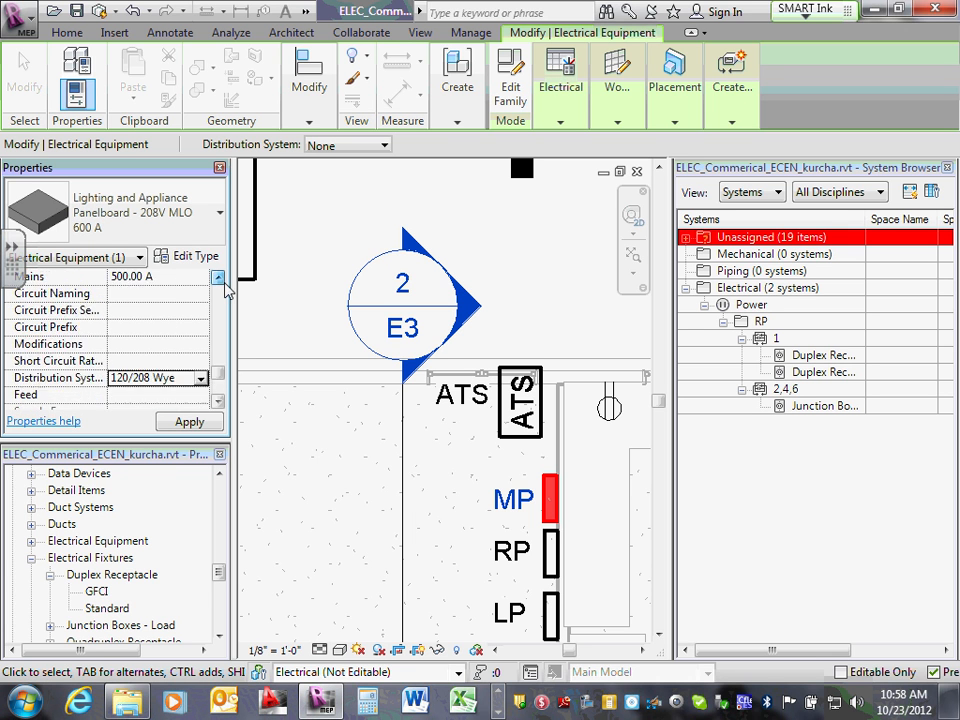
scroll(222, 281, "up", 3)
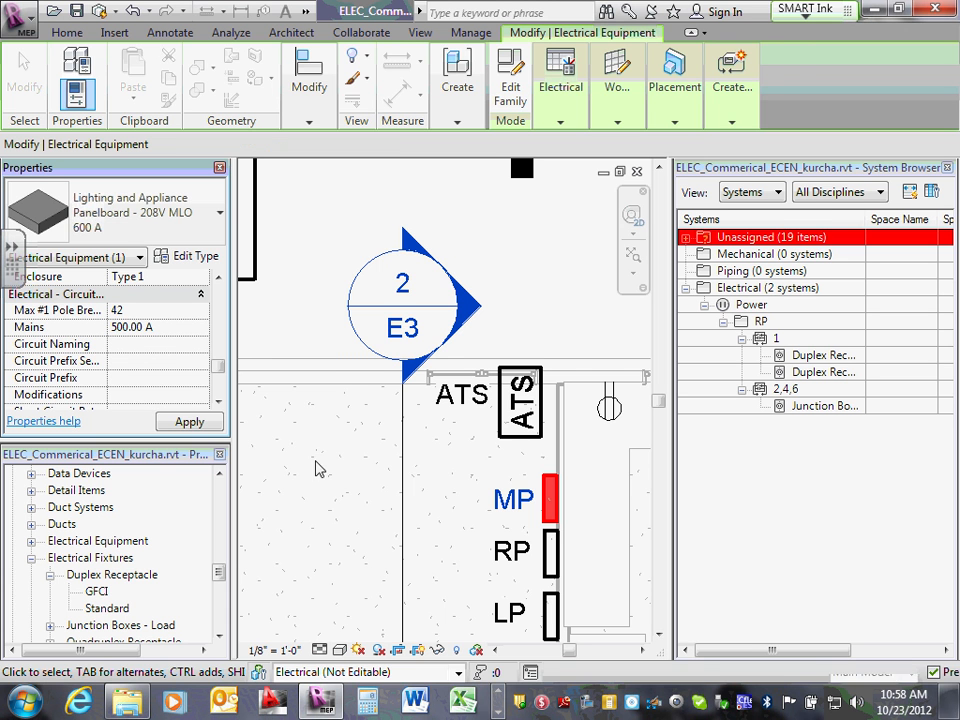
left_click(347, 454)
Create a power circuit for the AHU-VFD drive in the Elec./Mech. room and assign it to panel MP.
scroll(358, 450, "down", 2)
middle_click_drag(360, 452, 513, 456)
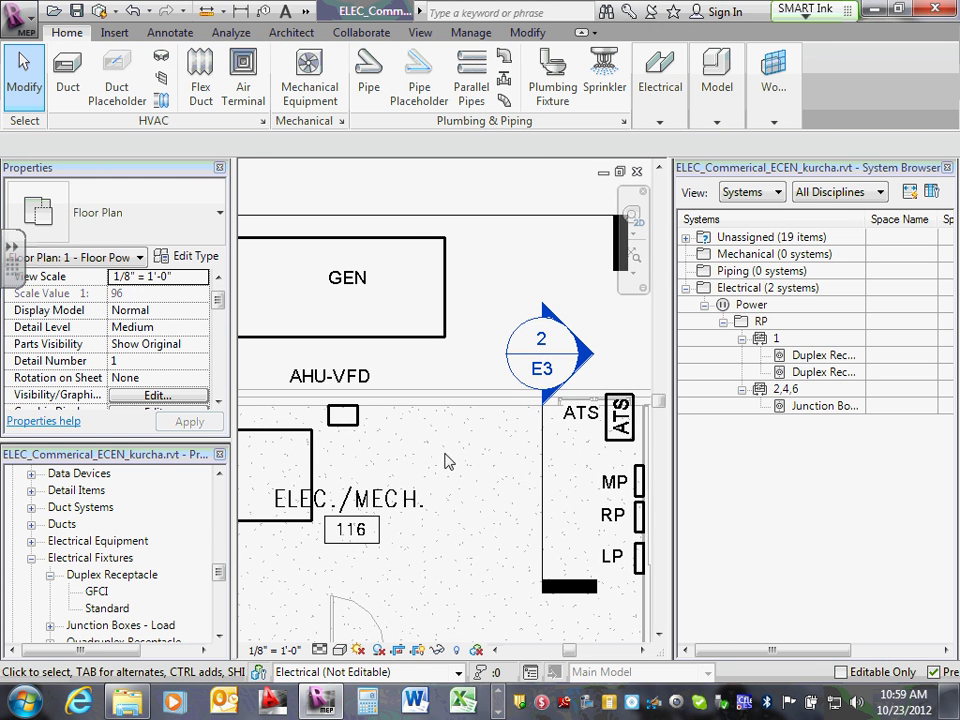
left_click(345, 422)
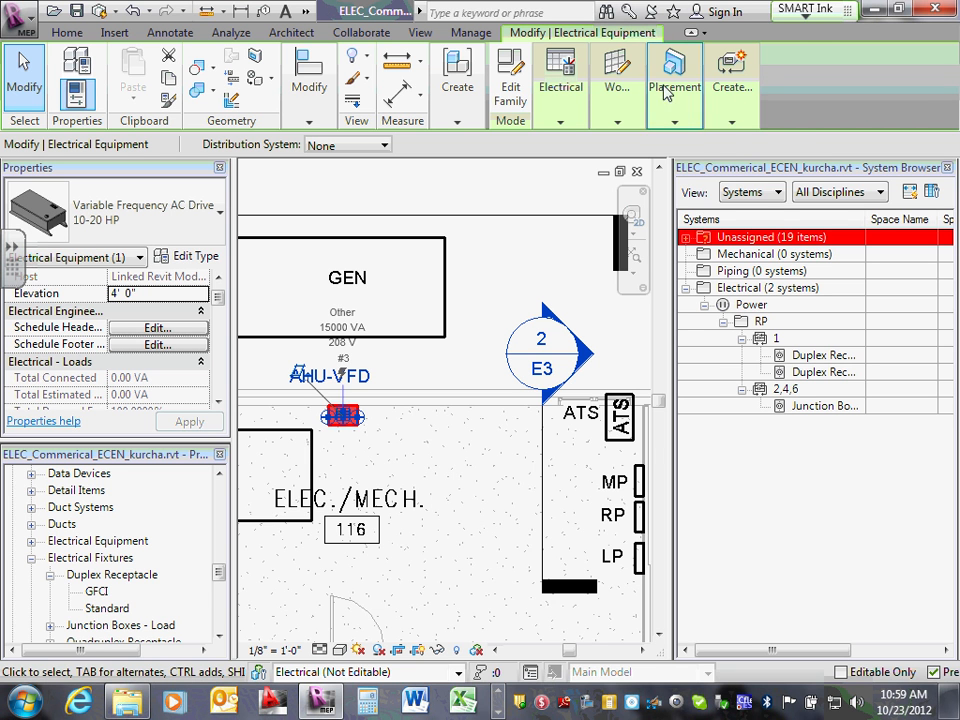
left_click(733, 122)
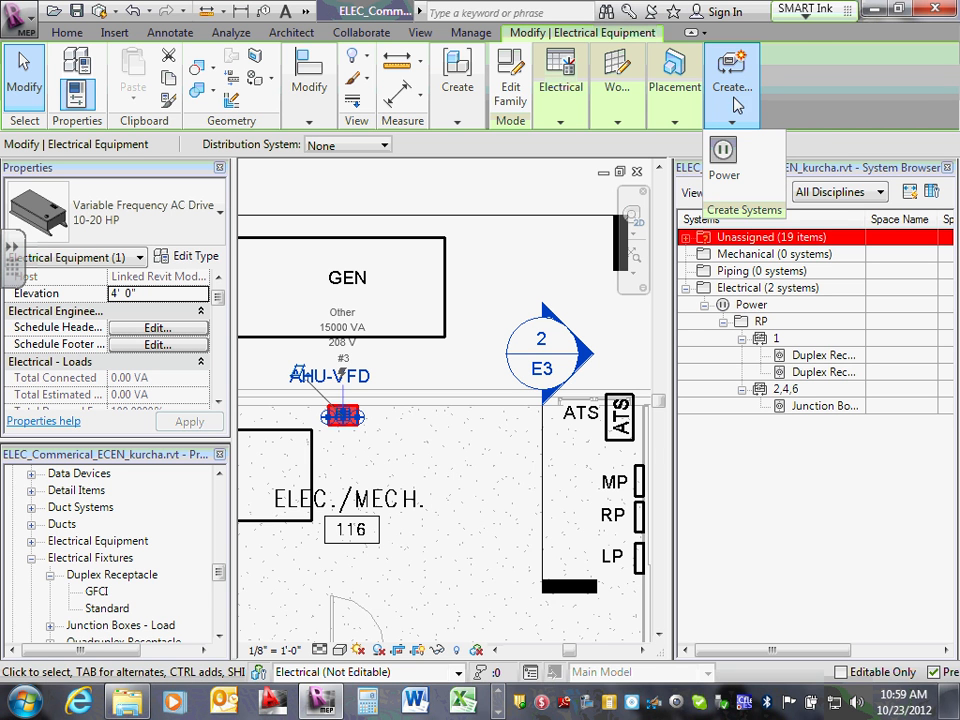
left_click(724, 150)
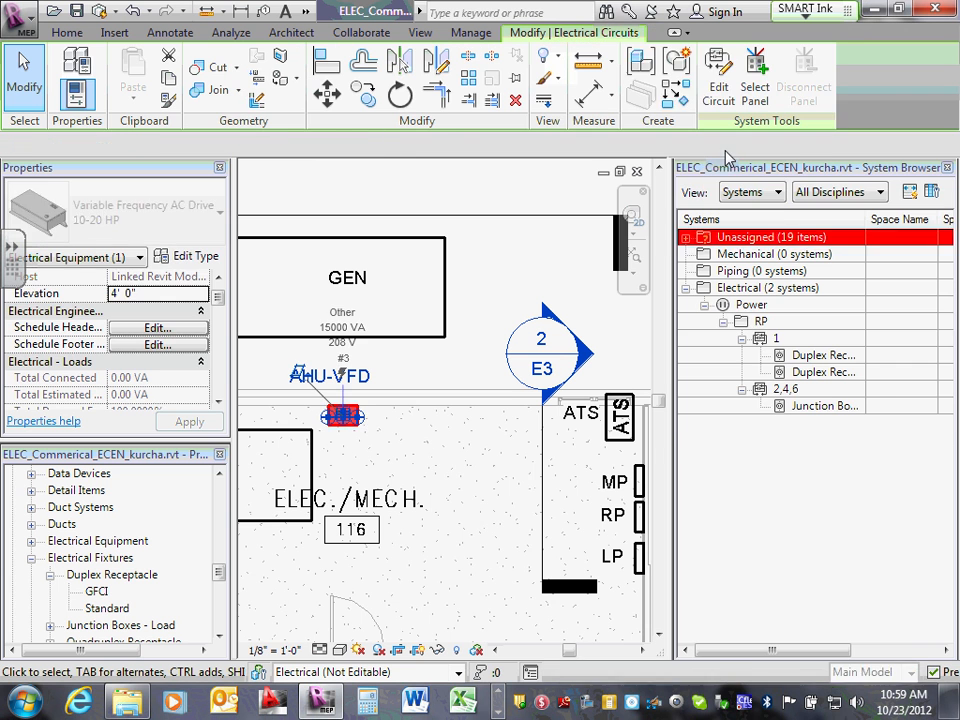
left_click(758, 97)
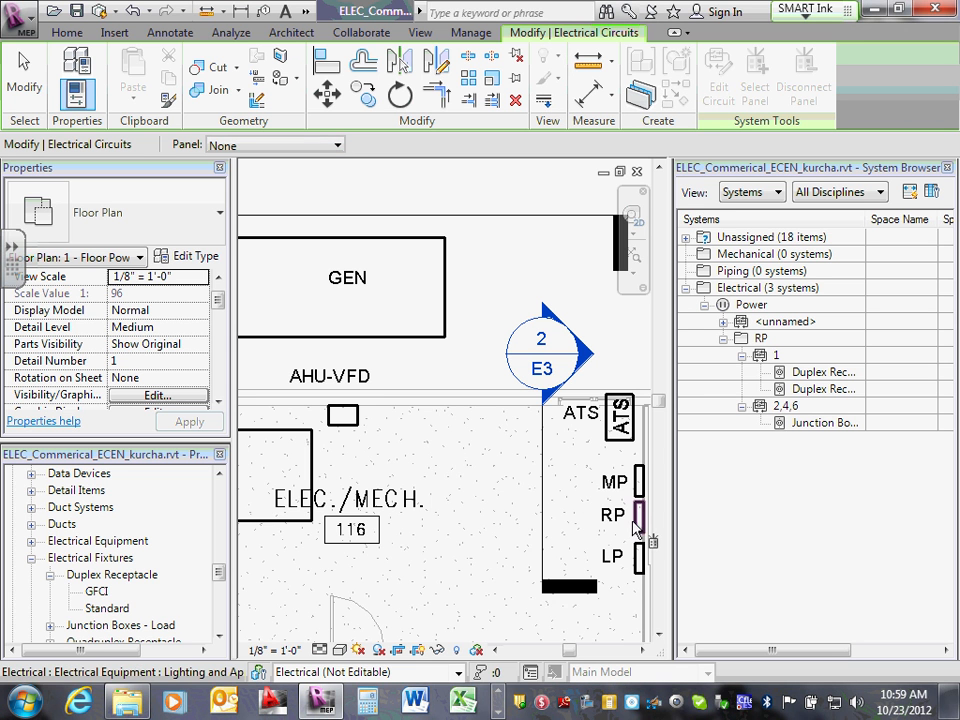
left_click(337, 146)
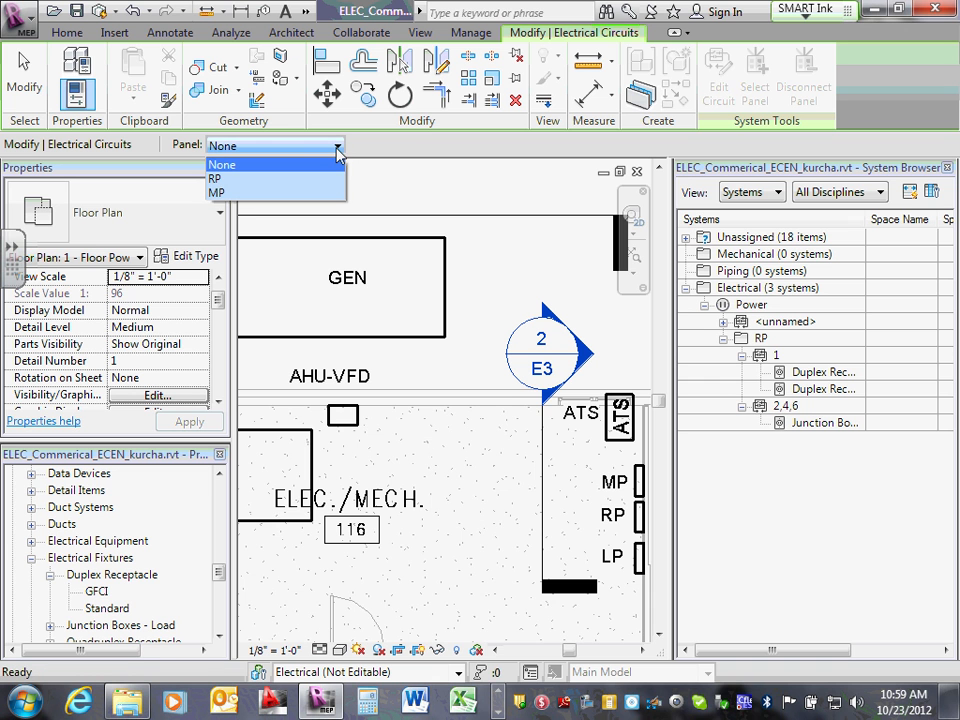
left_click(288, 193)
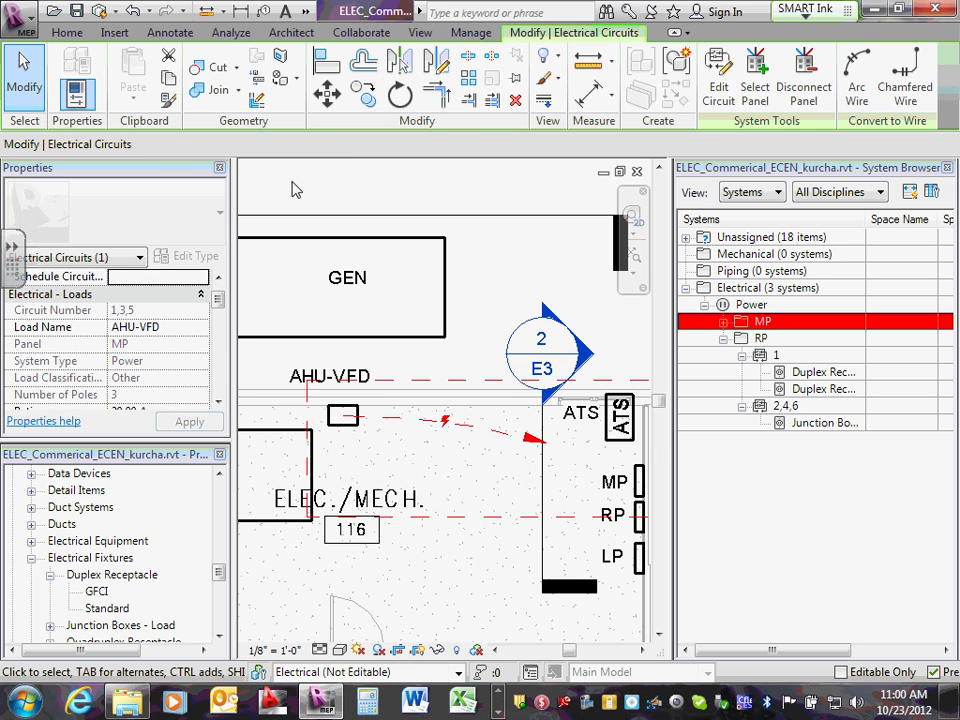
Expand panel MP and its new circuit in the System Browser down to the connected equipment.
scroll(405, 197, "down", 1)
scroll(405, 197, "down", 1)
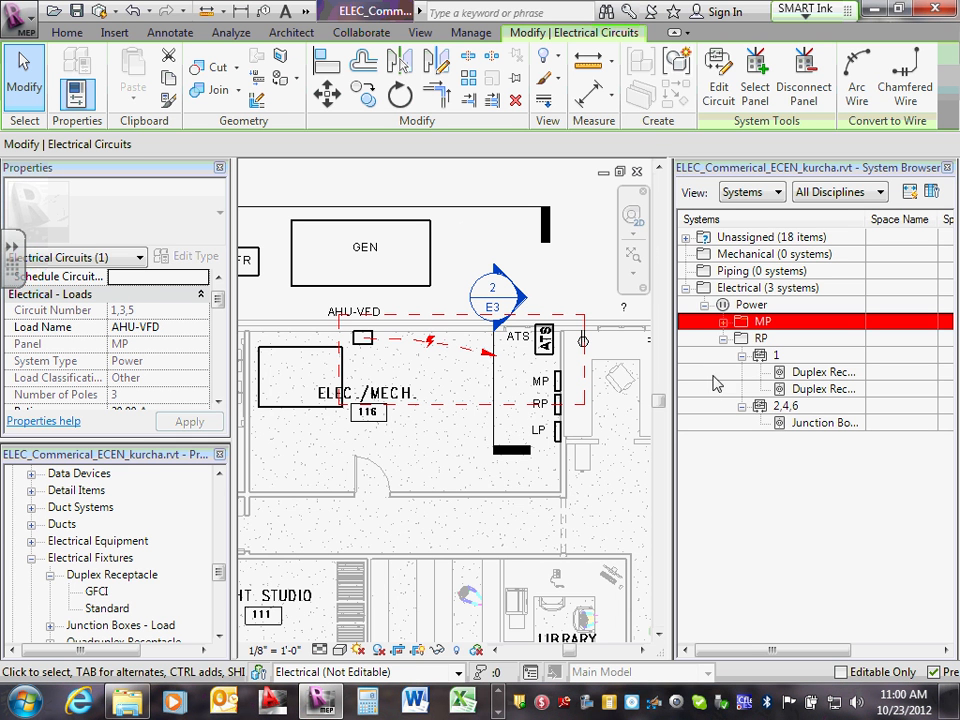
left_click(722, 322)
left_click(741, 339)
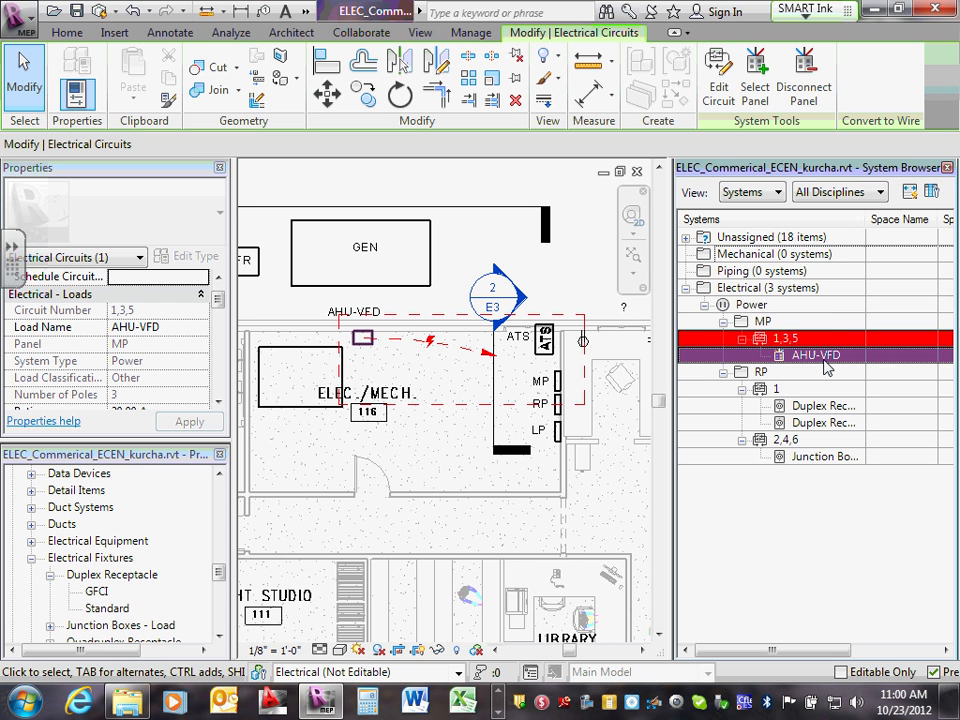
Set the circuit's schedule notes to AHU-VFD, apply the change, and clear the selection.
left_click(148, 276)
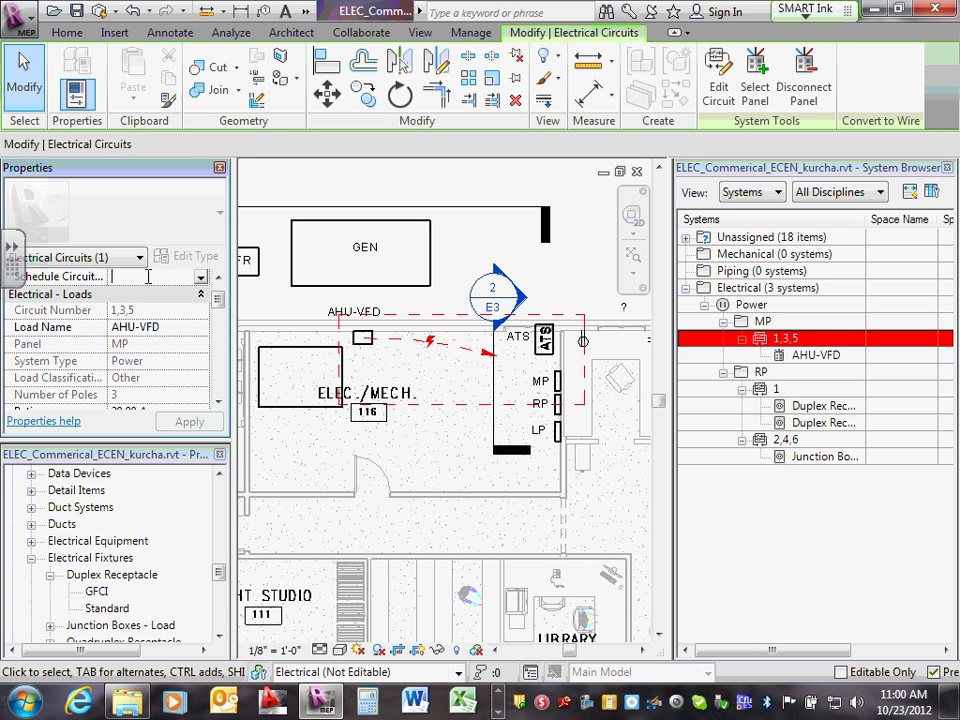
type("AH")
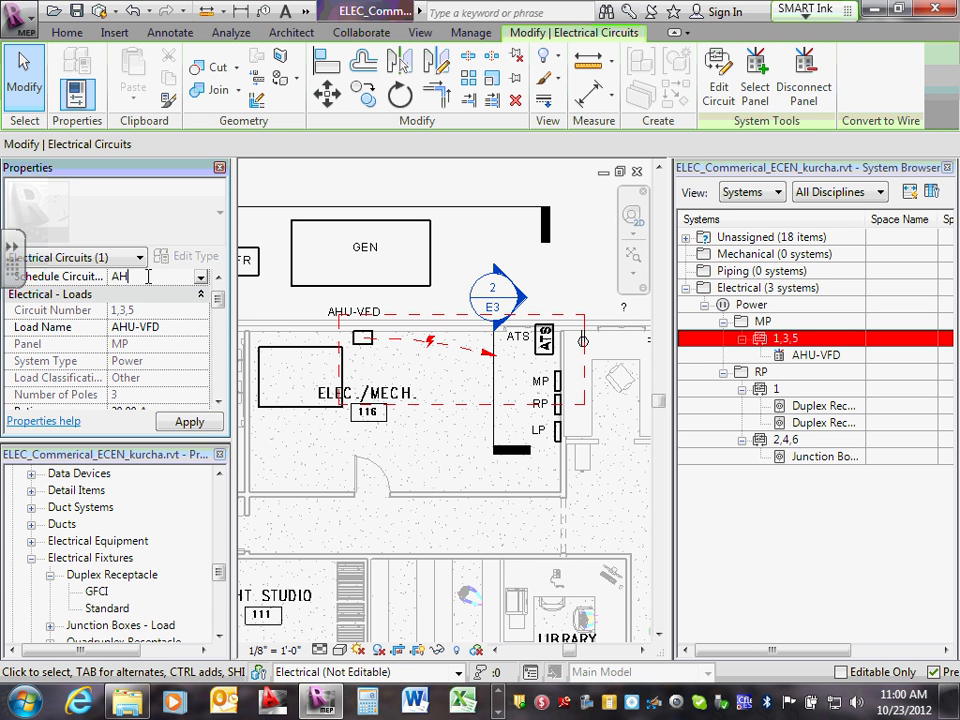
type("U-VFD")
left_click(186, 423)
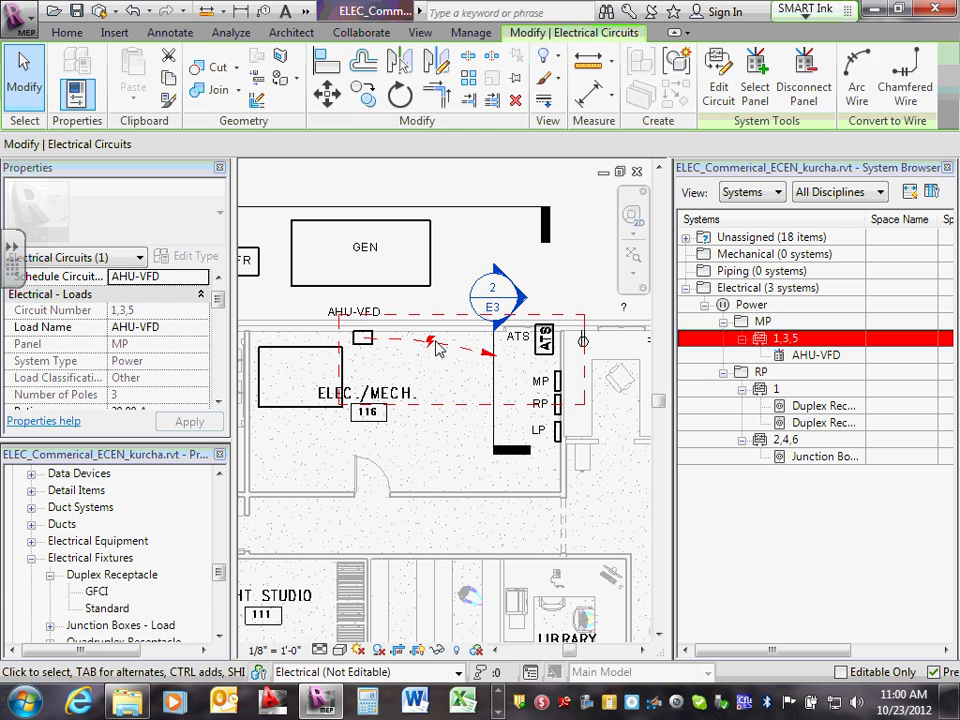
left_click(456, 242)
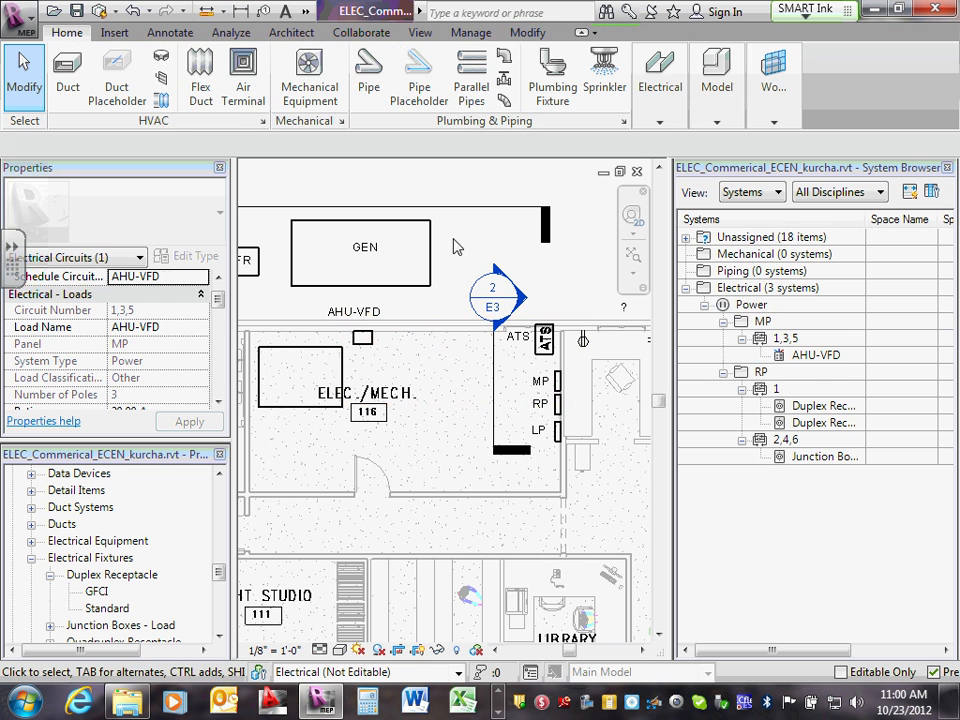
Examine the AHU-VFD drive's connector data and its load, supply and electrical data properties, and clear the selection.
left_click(366, 340)
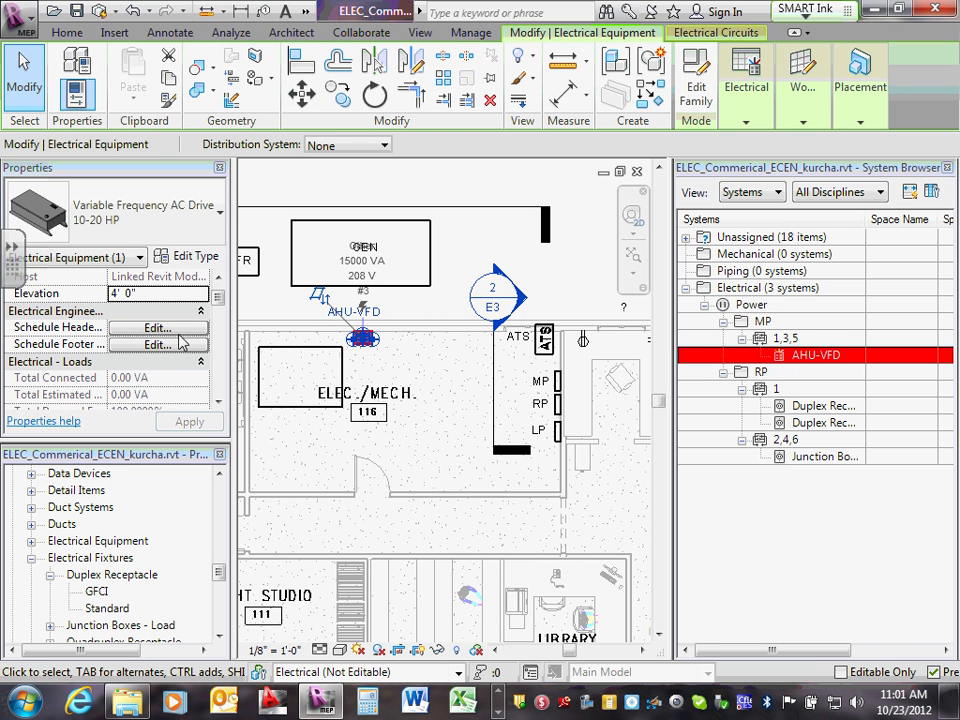
scroll(220, 412, "down", 6)
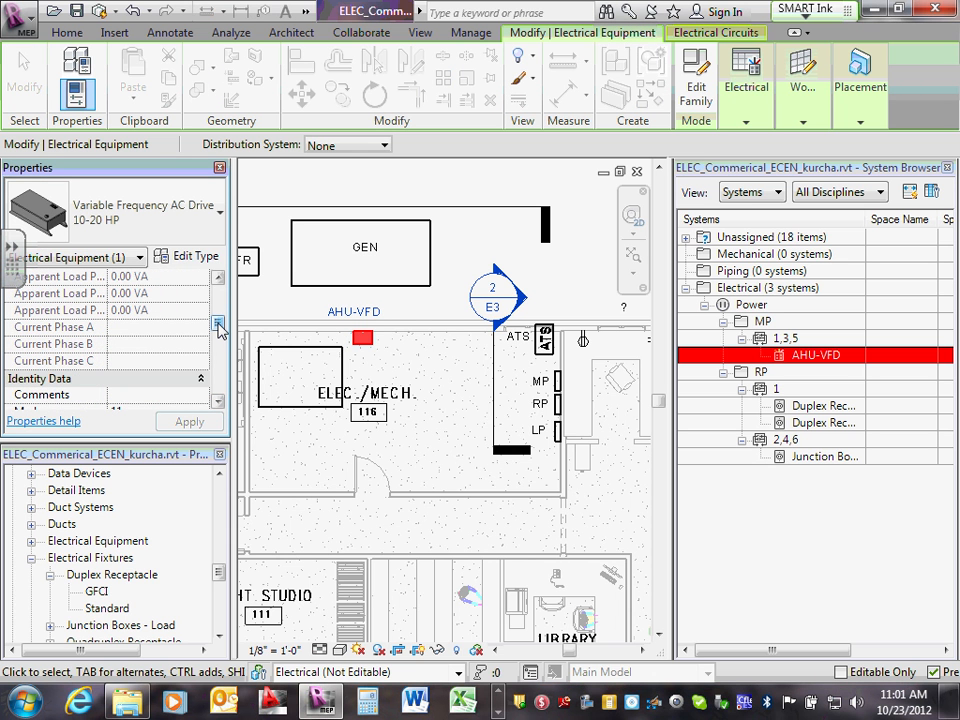
mouse_move(220, 330)
left_mouse_down()
mouse_move(228, 298)
mouse_move(228, 340)
left_mouse_up()
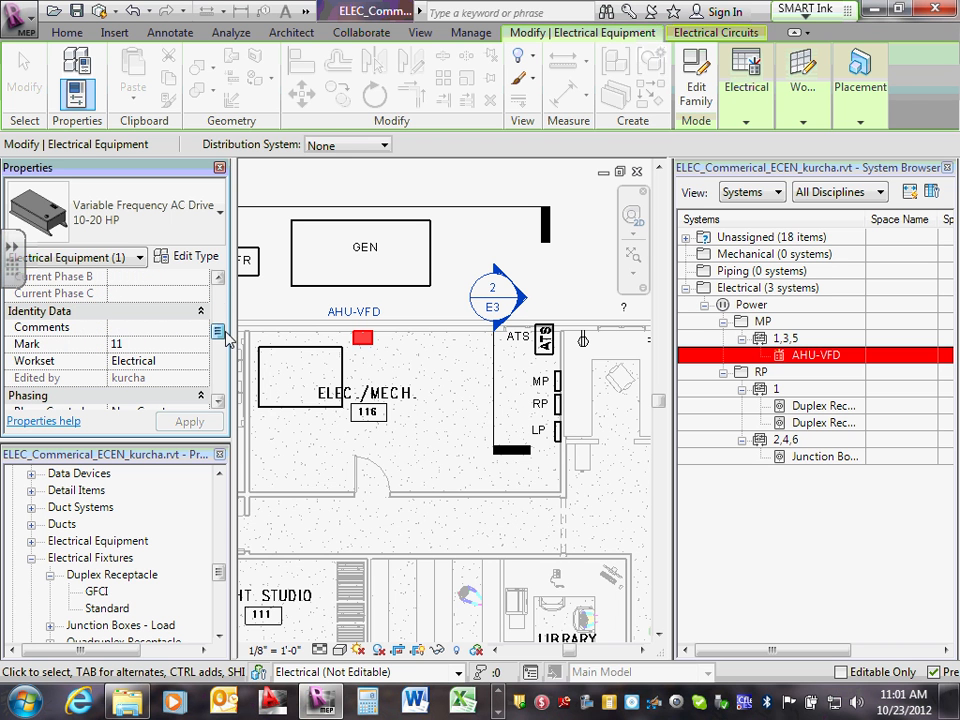
left_click(421, 369)
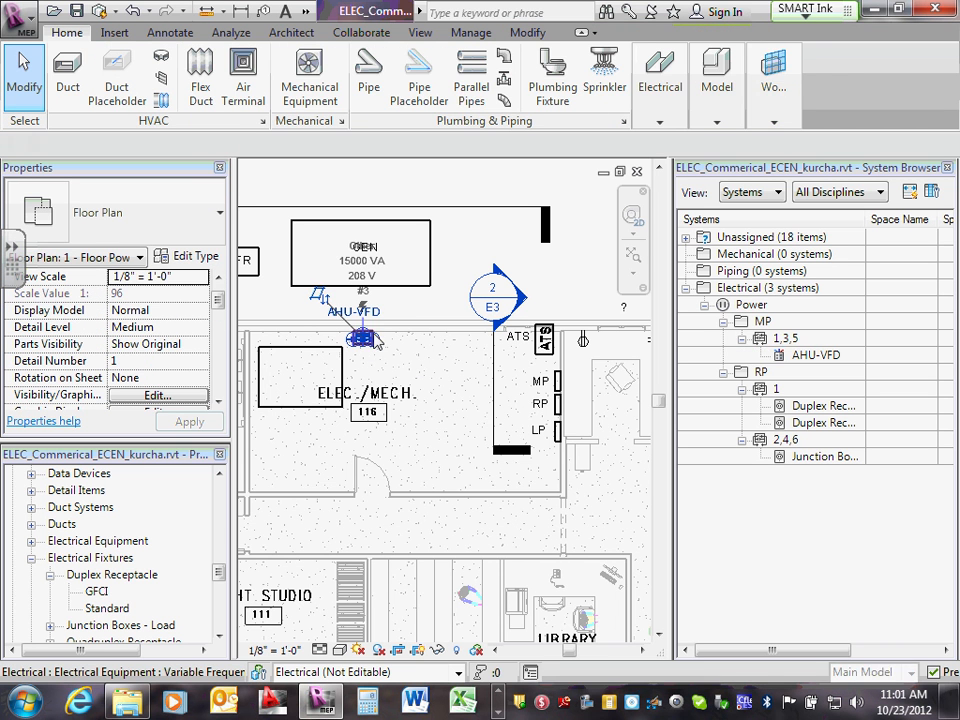
left_click(368, 268)
scroll(372, 272, "up", 3)
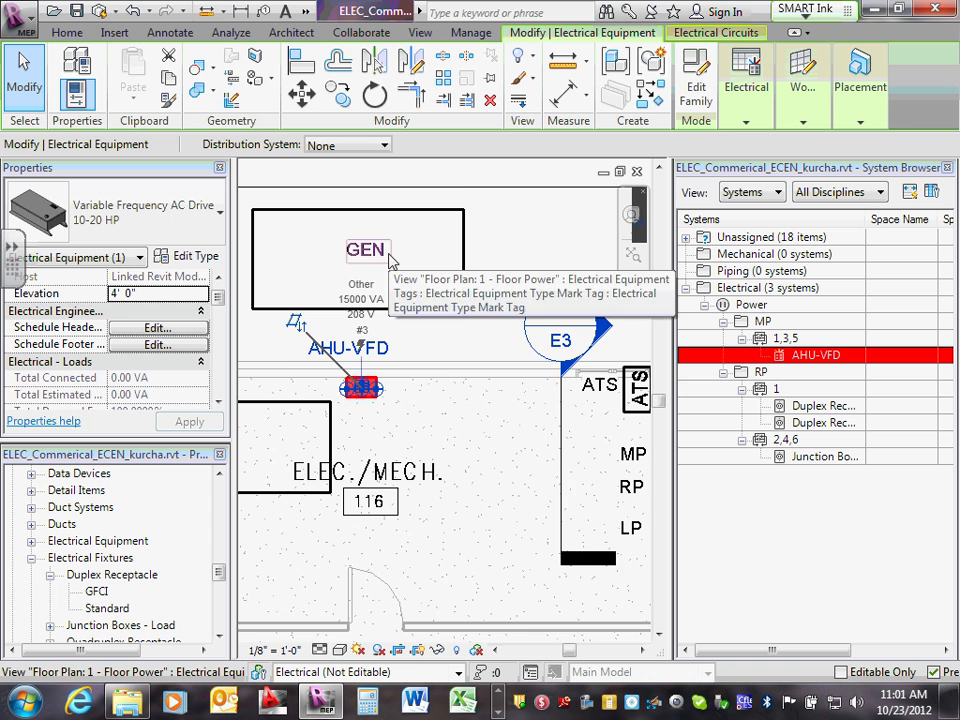
scroll(372, 348, "up", 2)
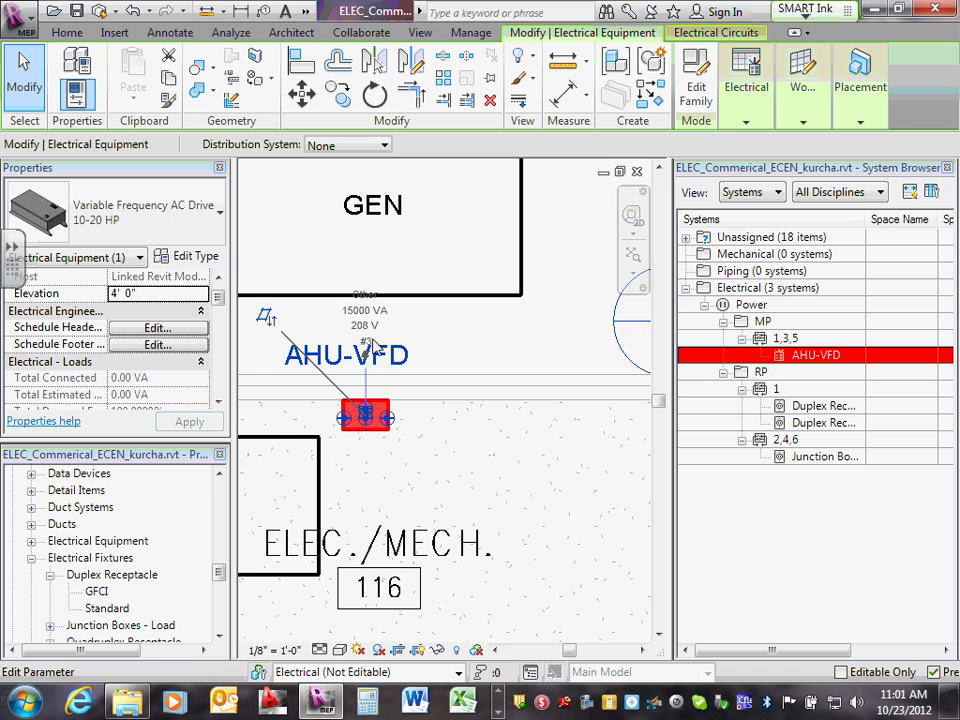
scroll(355, 340, "up", 2)
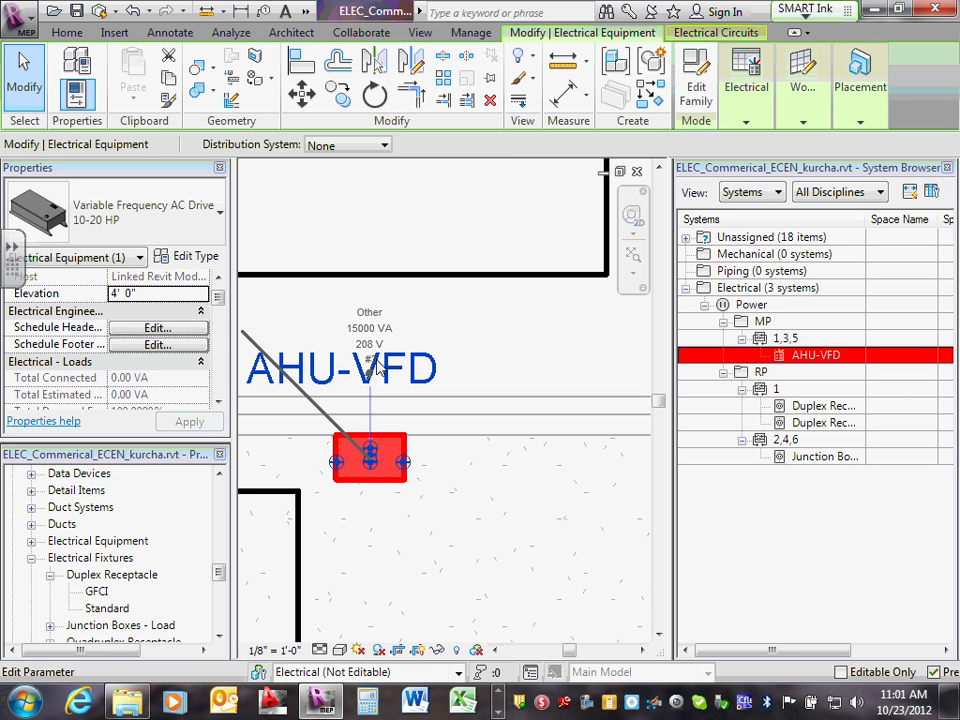
left_click(217, 402)
left_click(217, 402)
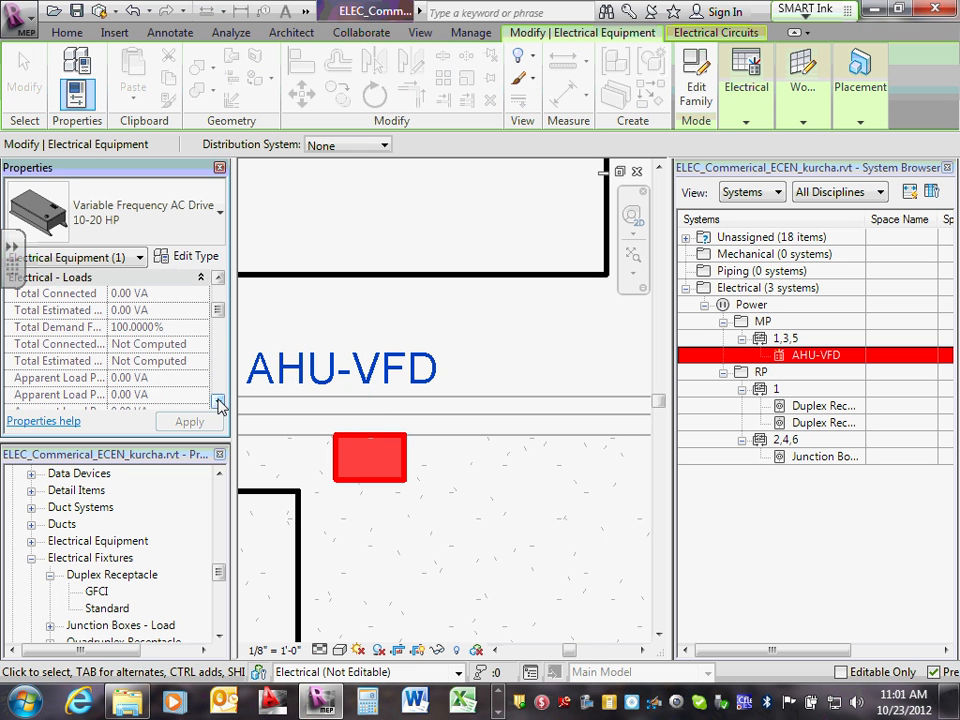
left_click(217, 402)
left_click(217, 402)
left_click(217, 402)
left_click(217, 402)
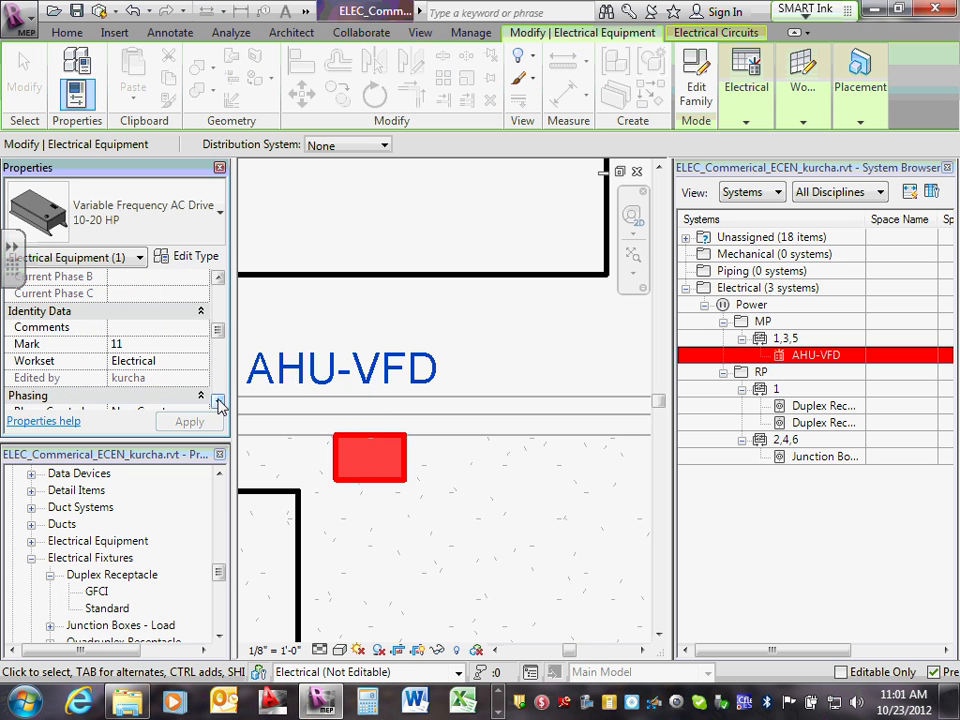
left_click_drag(218, 333, 224, 392)
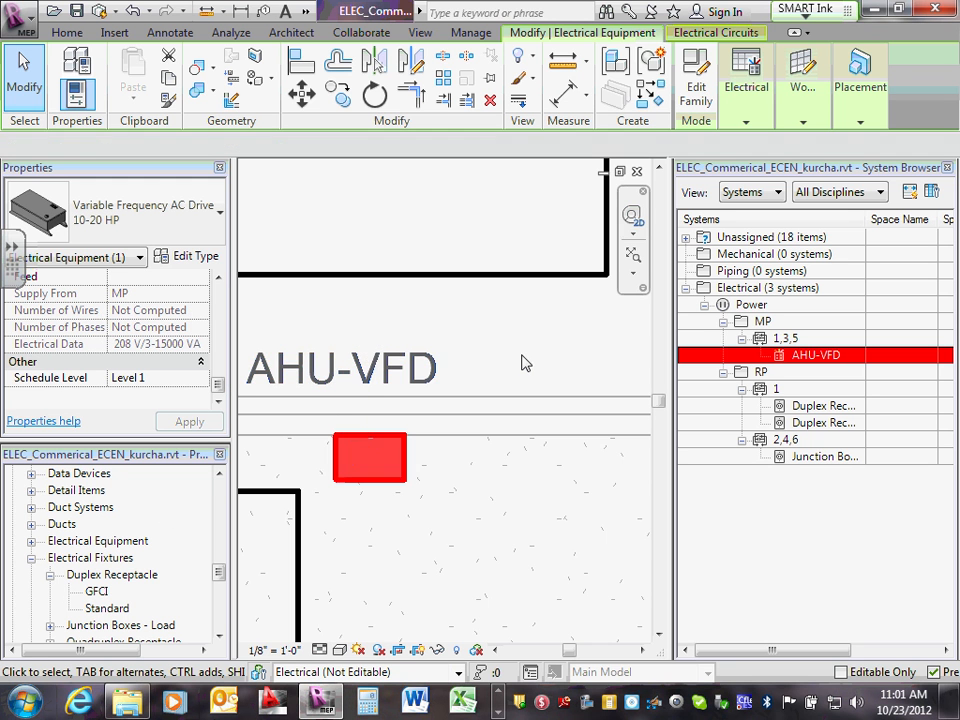
key("Escape")
Inspect the air handling unit's connector load, voltage and pole data, and clear the selection.
scroll(508, 356, "down", 5)
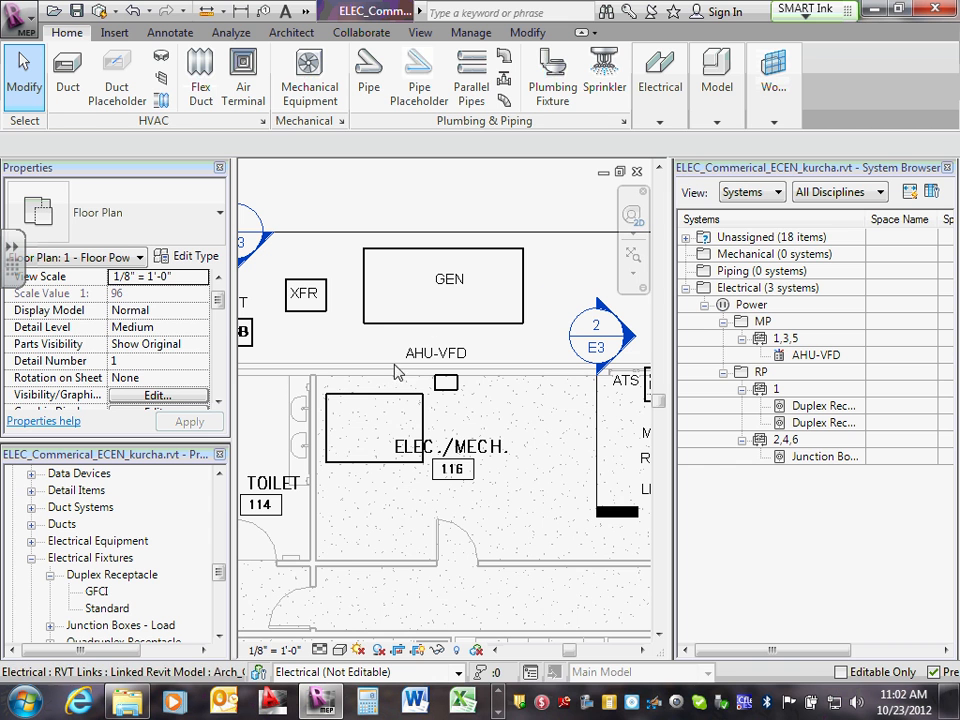
left_click(390, 398)
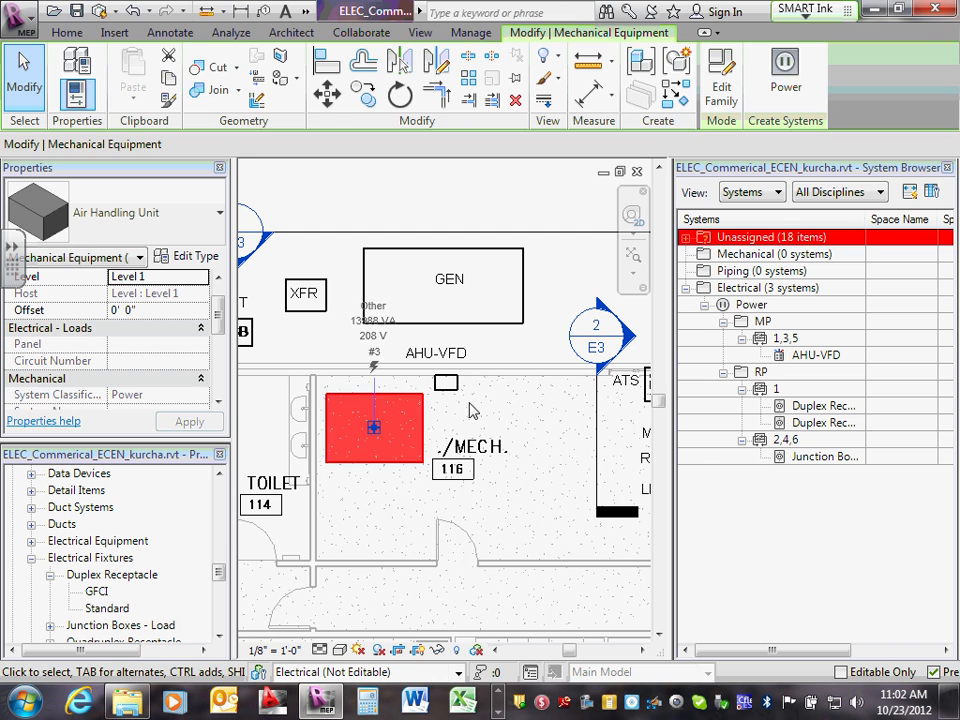
key("Escape")
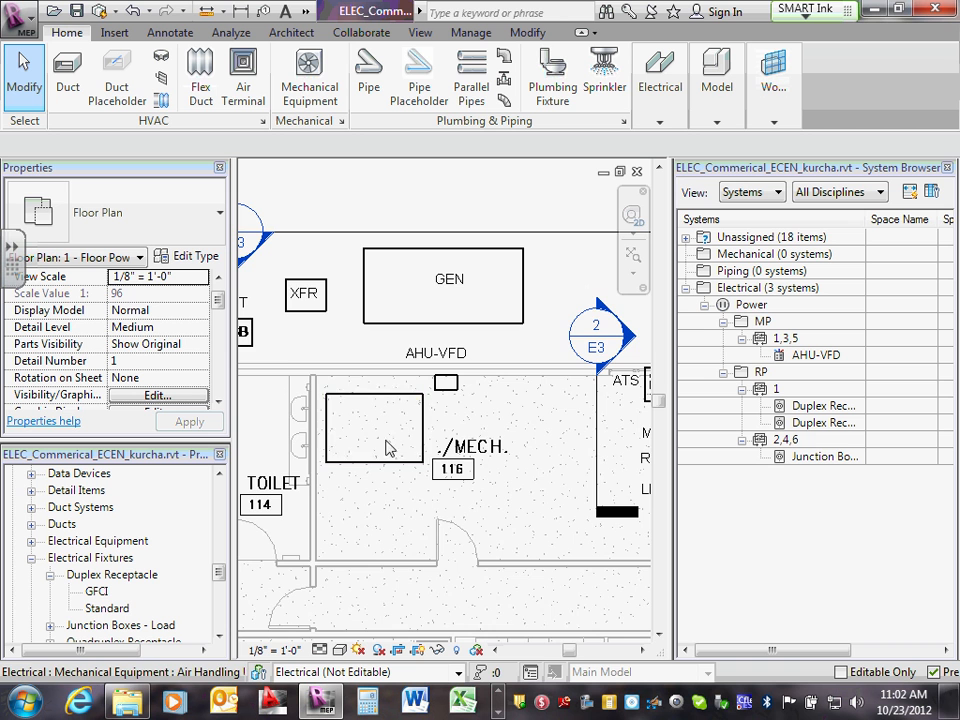
scroll(370, 448, "up", 2)
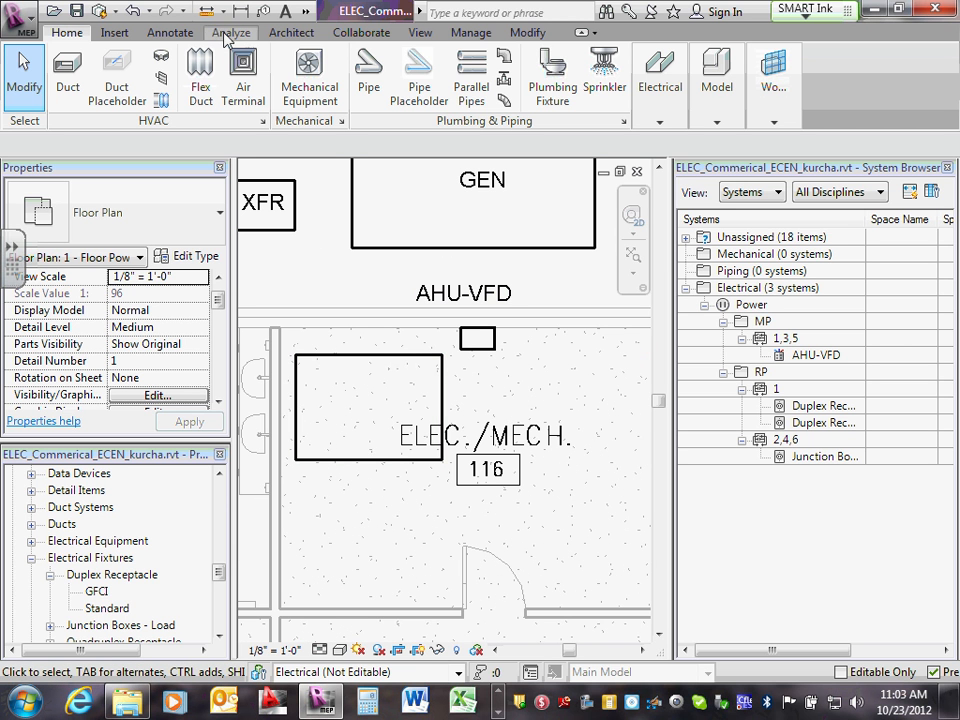
left_click(170, 33)
left_click(661, 75)
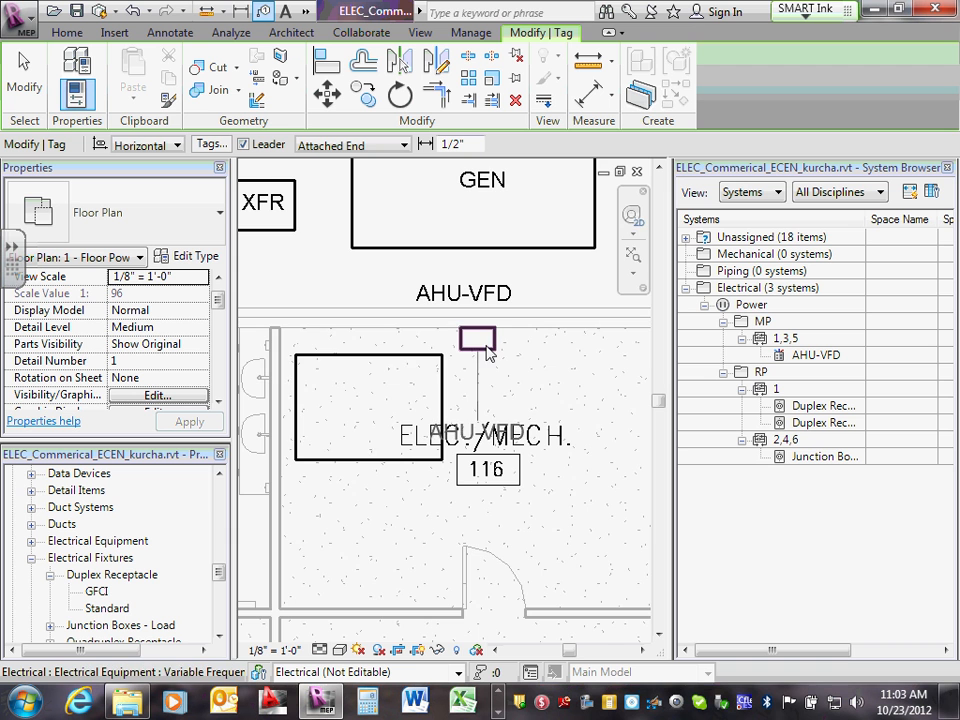
scroll(338, 365, "down", 2)
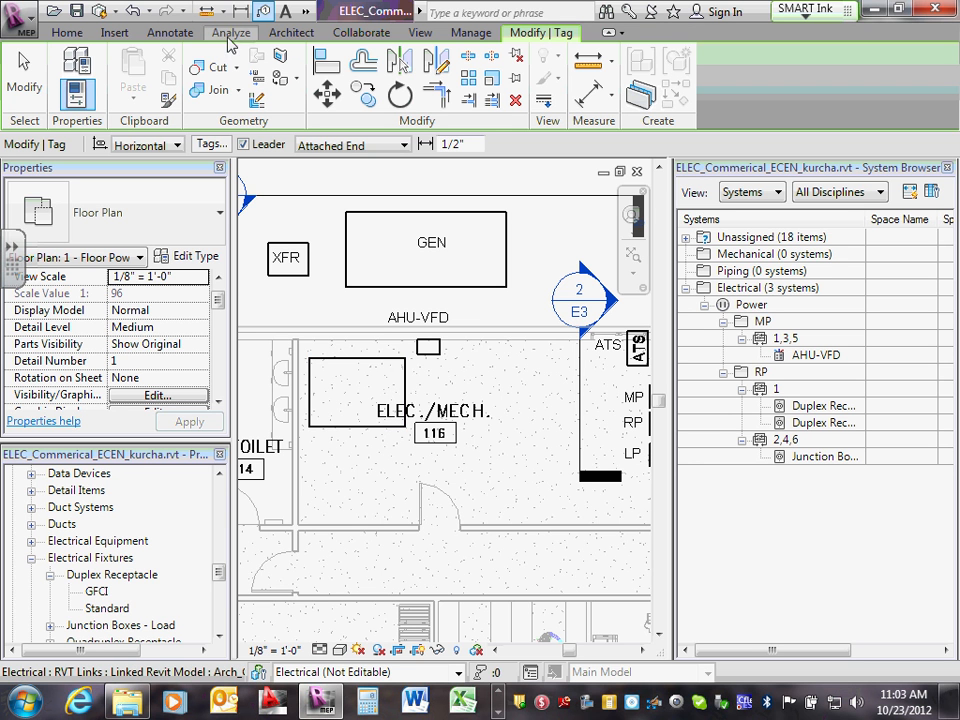
left_click(170, 32)
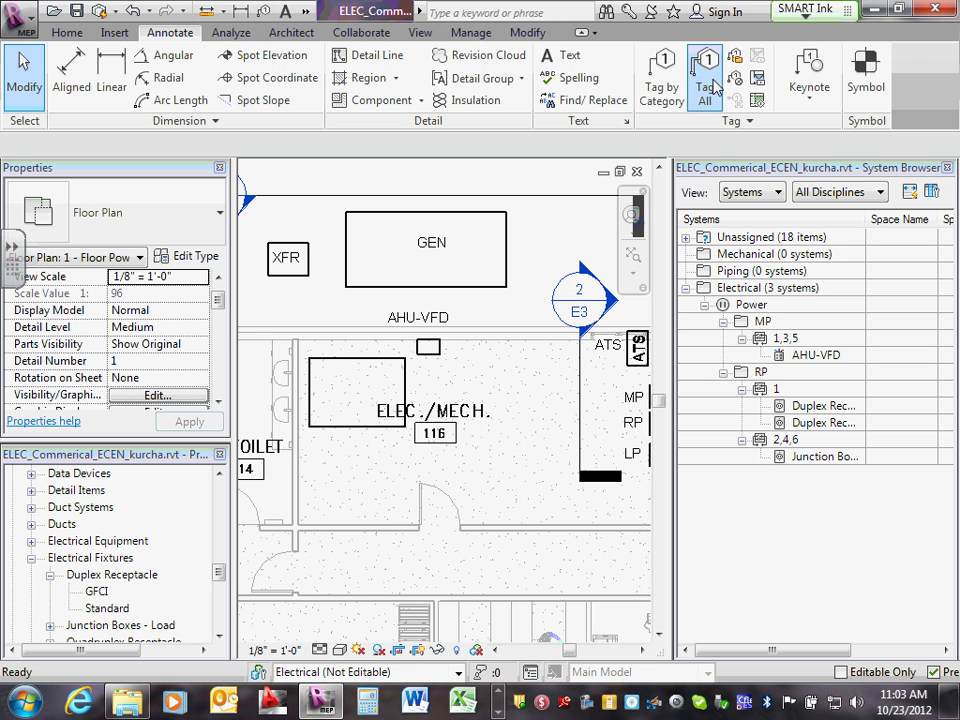
left_click(664, 92)
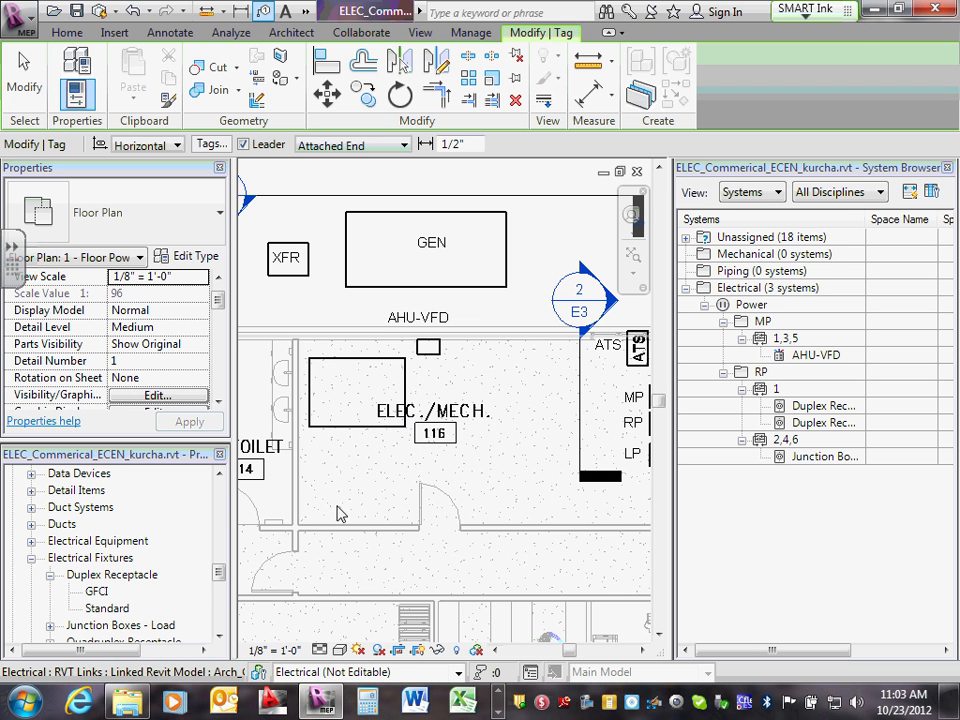
key("Escape")
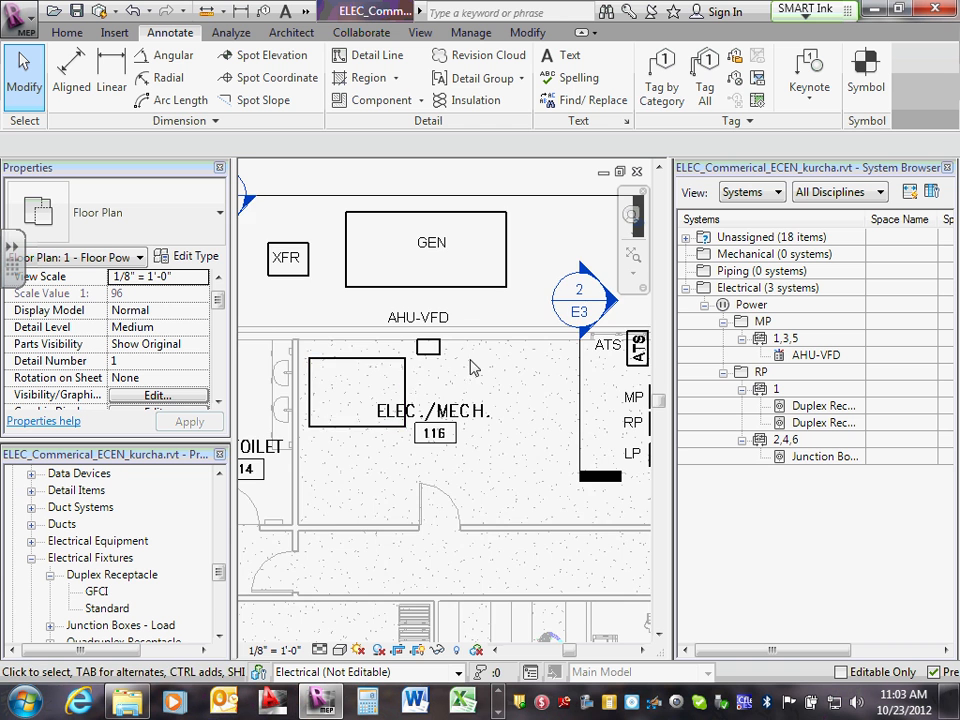
Open the family of the receptacle's RP tag in Receiving 120, inspect its Panel label, and close it without saving.
scroll(473, 368, "down", 5)
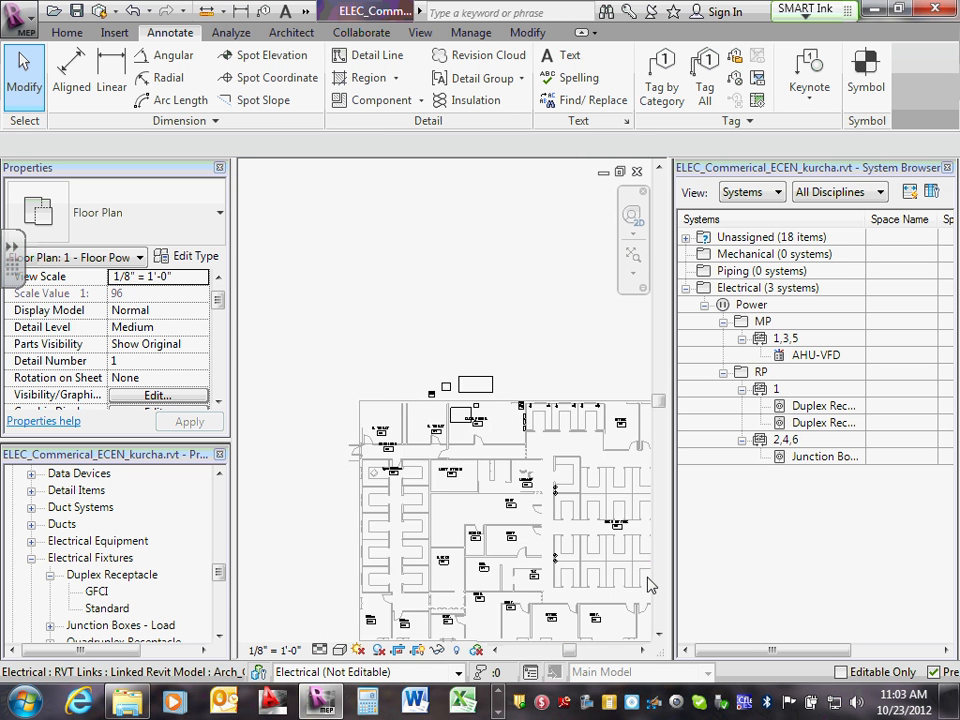
scroll(568, 573, "down", 2)
left_click(658, 635)
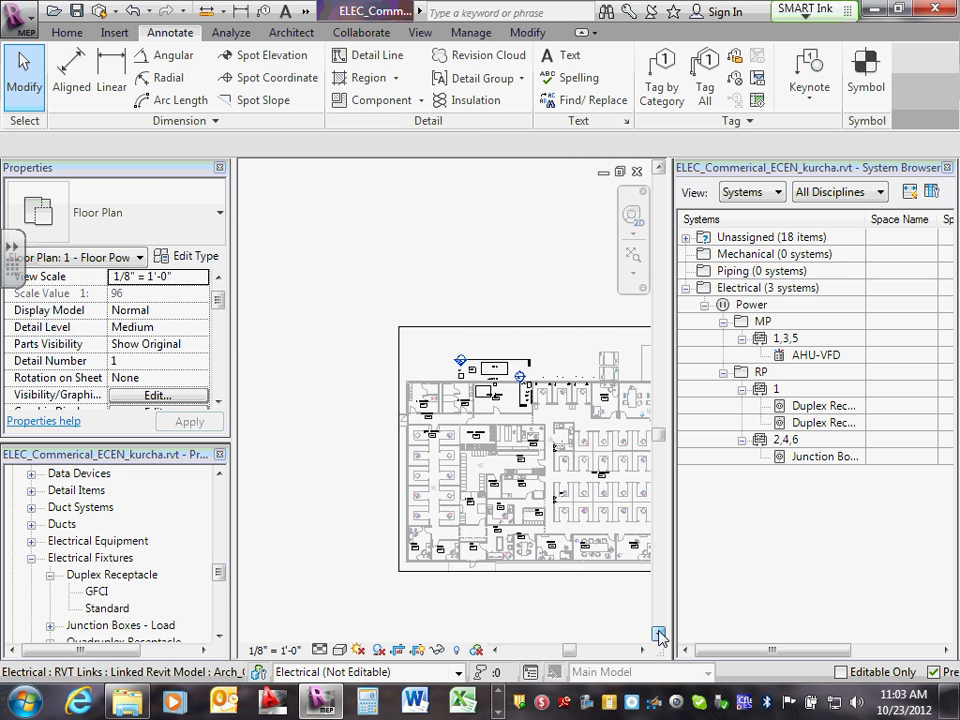
left_click(659, 636)
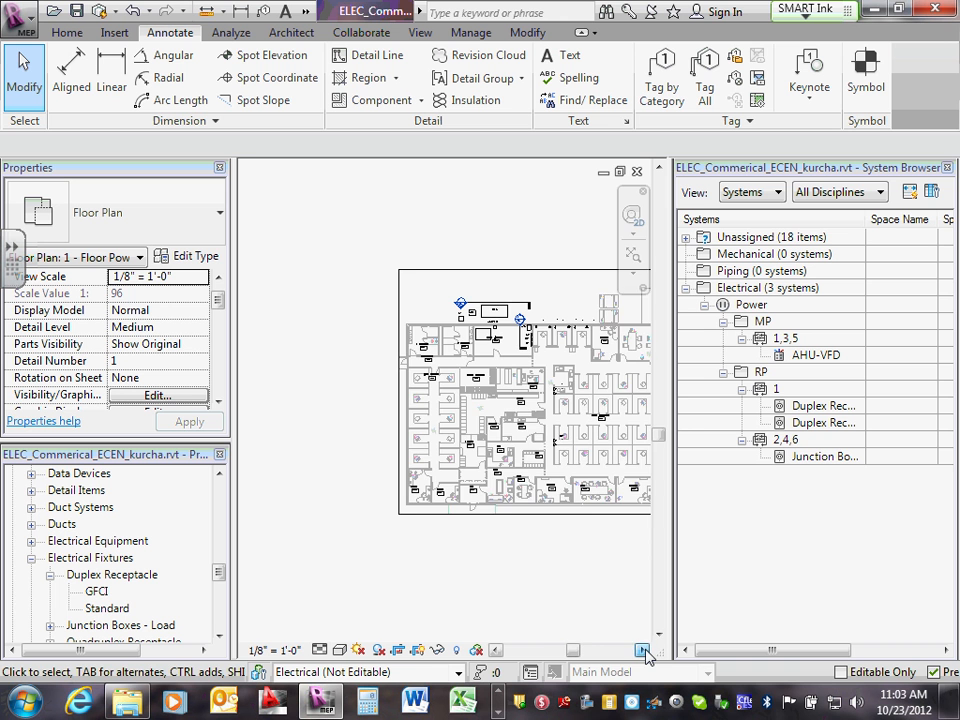
left_click(645, 655)
scroll(580, 490, "up", 4)
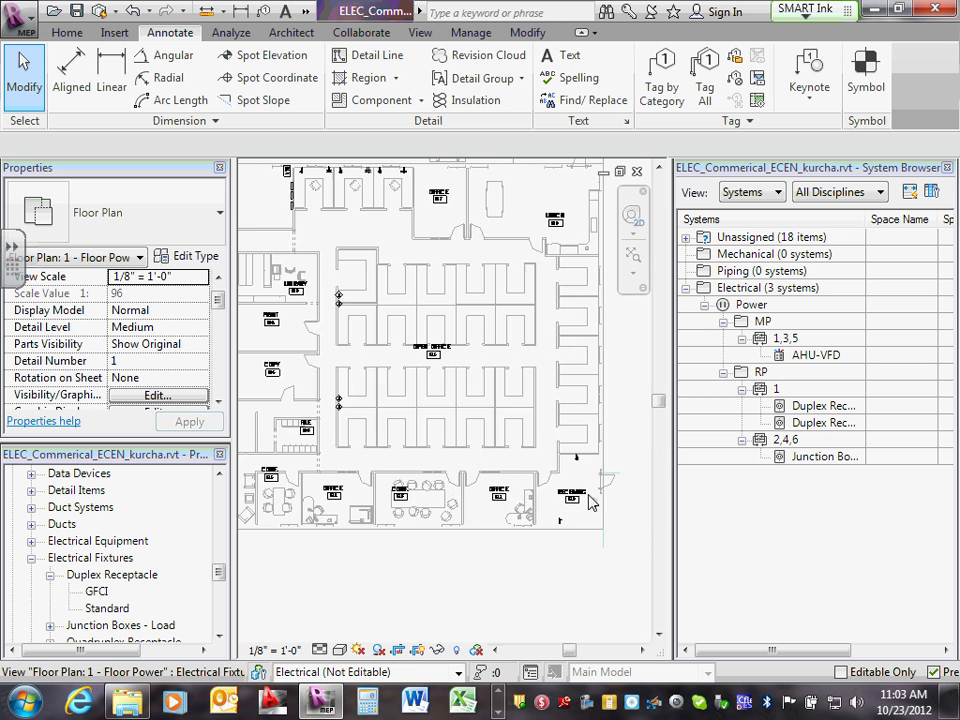
scroll(590, 502, "up", 5)
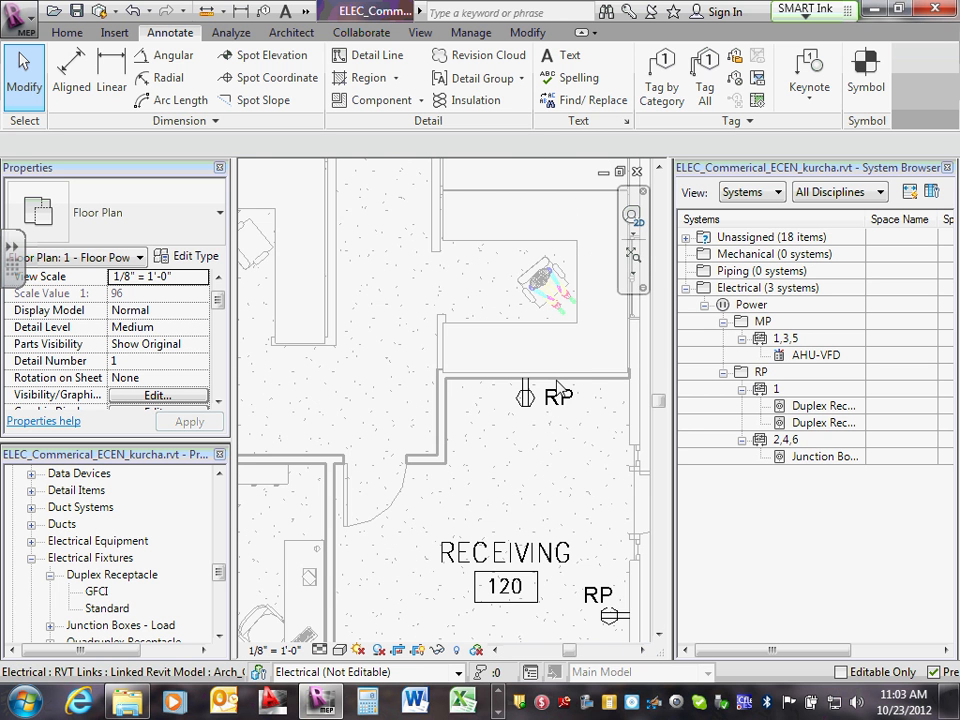
scroll(560, 390, "up", 2)
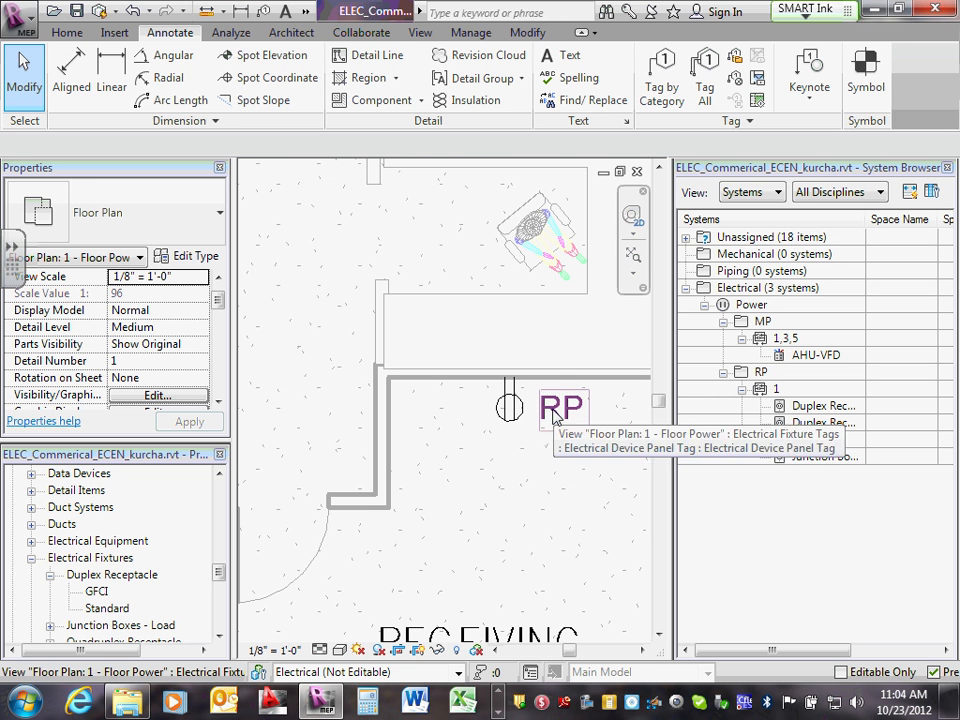
left_click(548, 415)
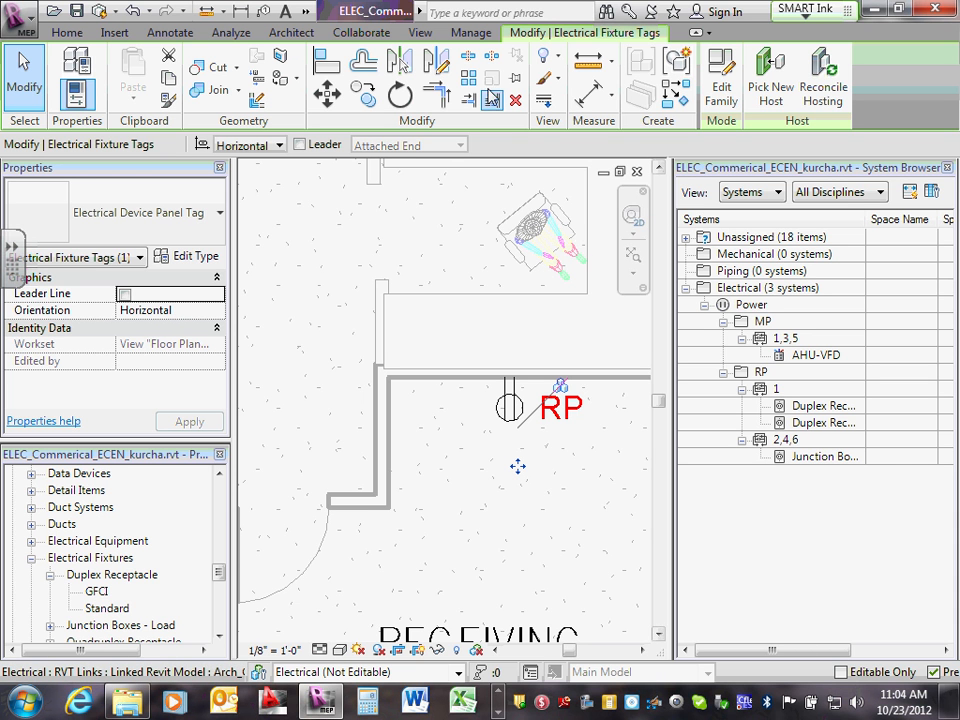
left_click(720, 90)
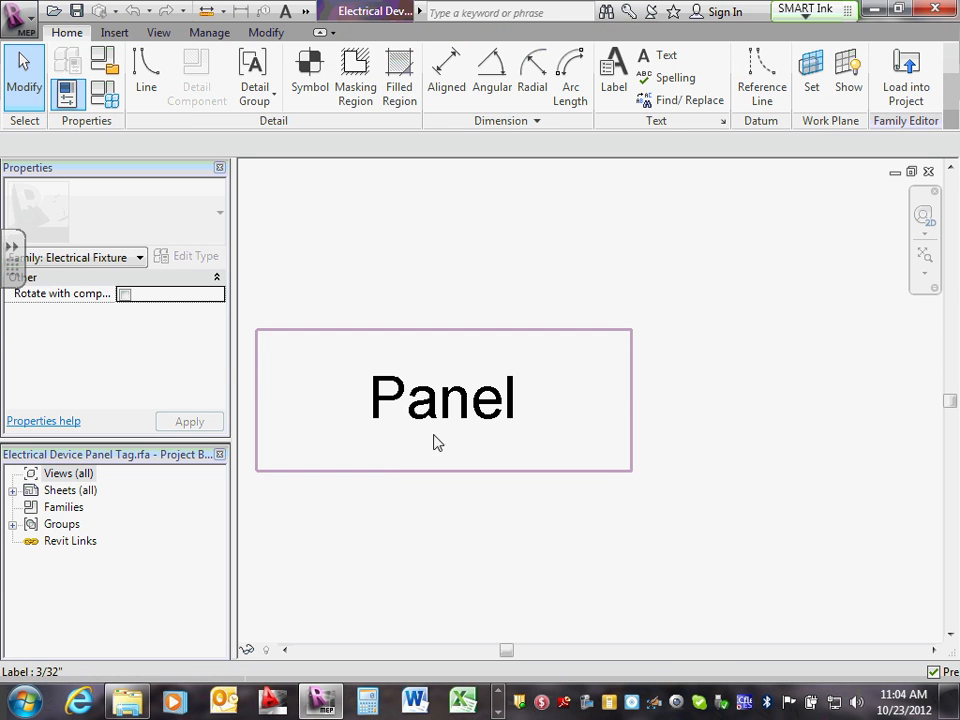
left_click(437, 420)
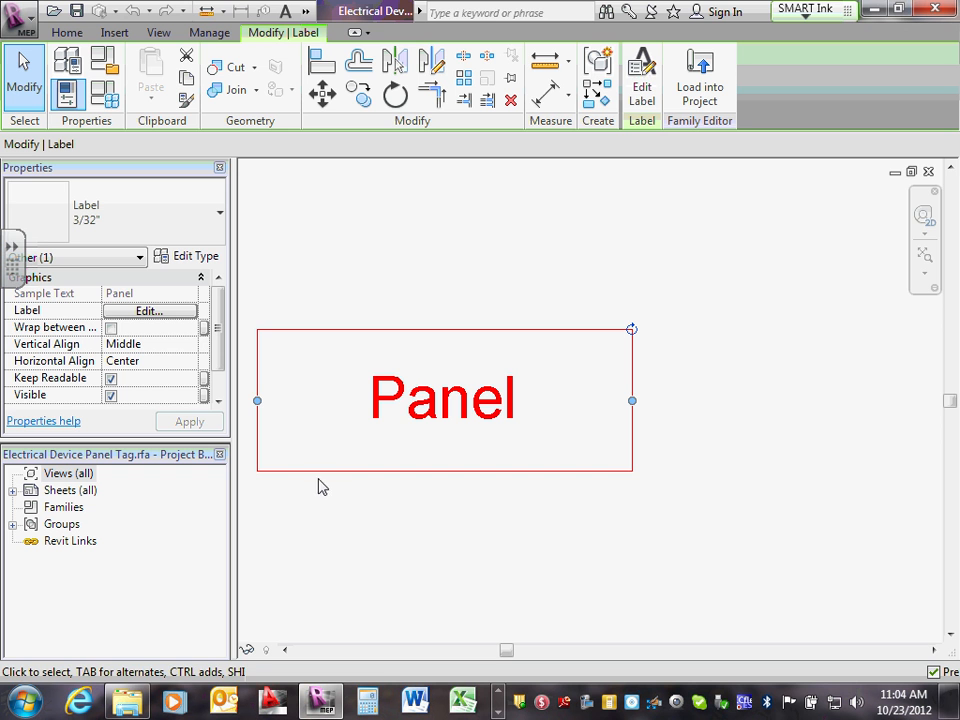
left_click(929, 172)
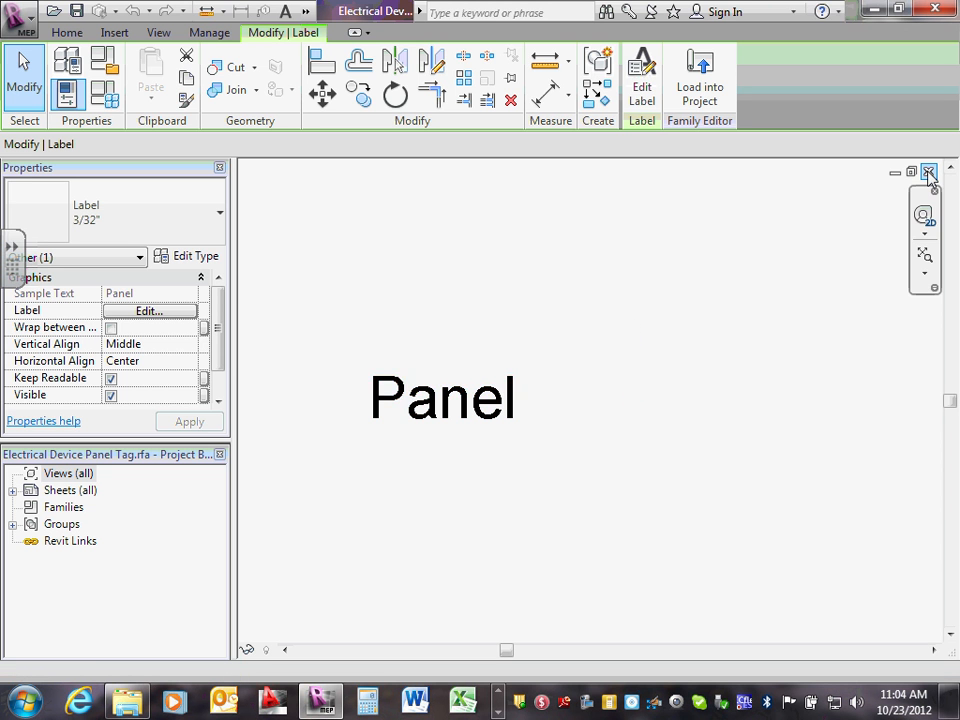
left_click(535, 367)
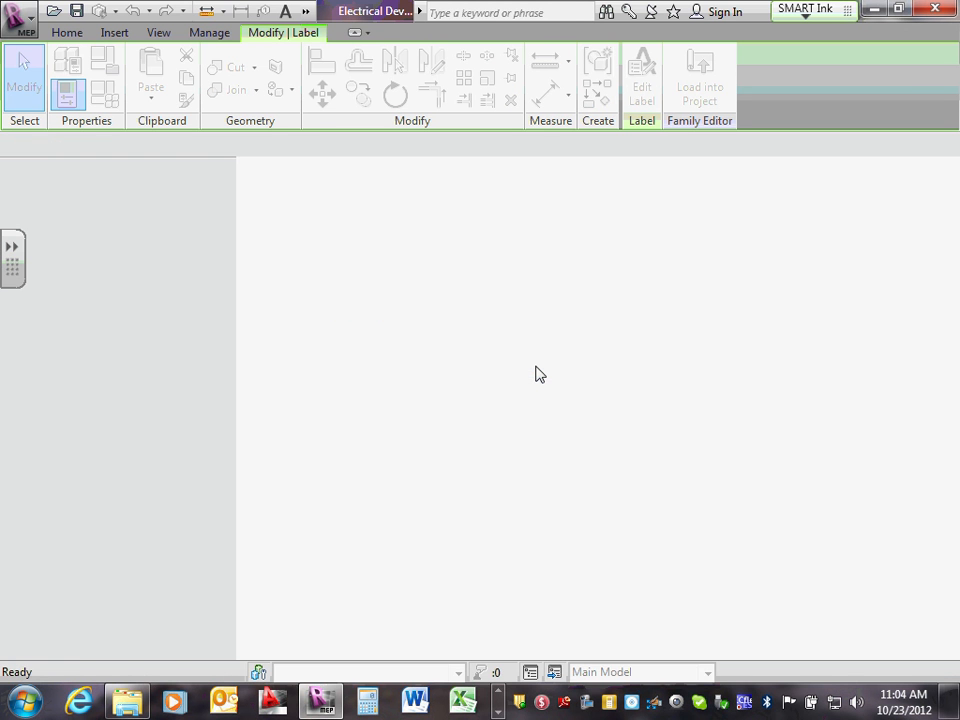
Inspect panel MP's equipment tag and the nearest receptacle's panel tag outside the ELEC./MECH. room, and clear the selection.
scroll(548, 357, "down", 8)
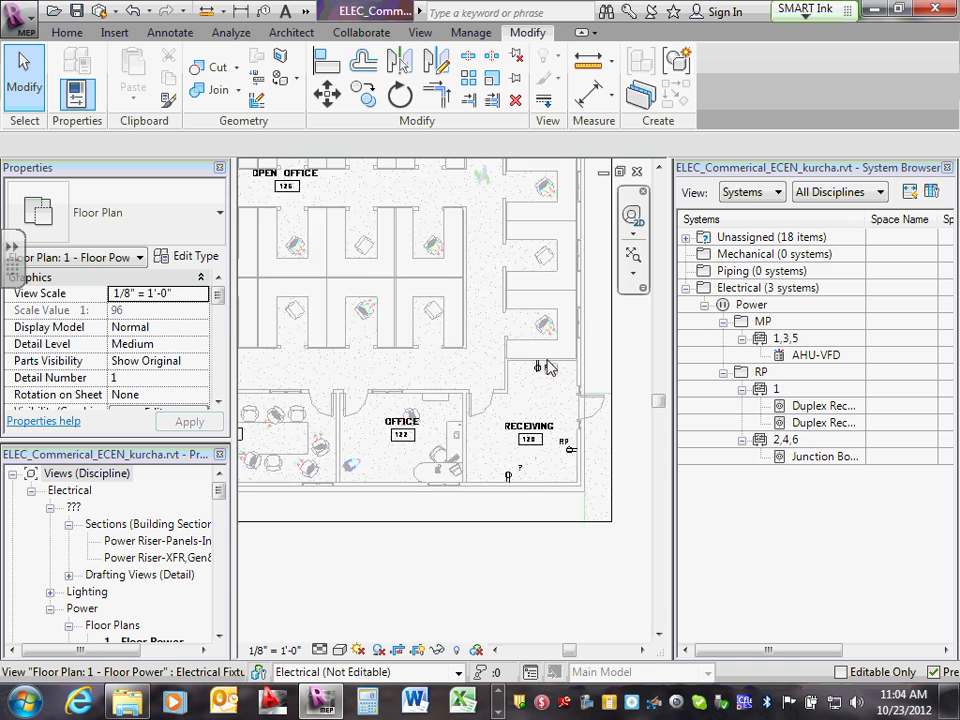
middle_click_drag(513, 222, 581, 386)
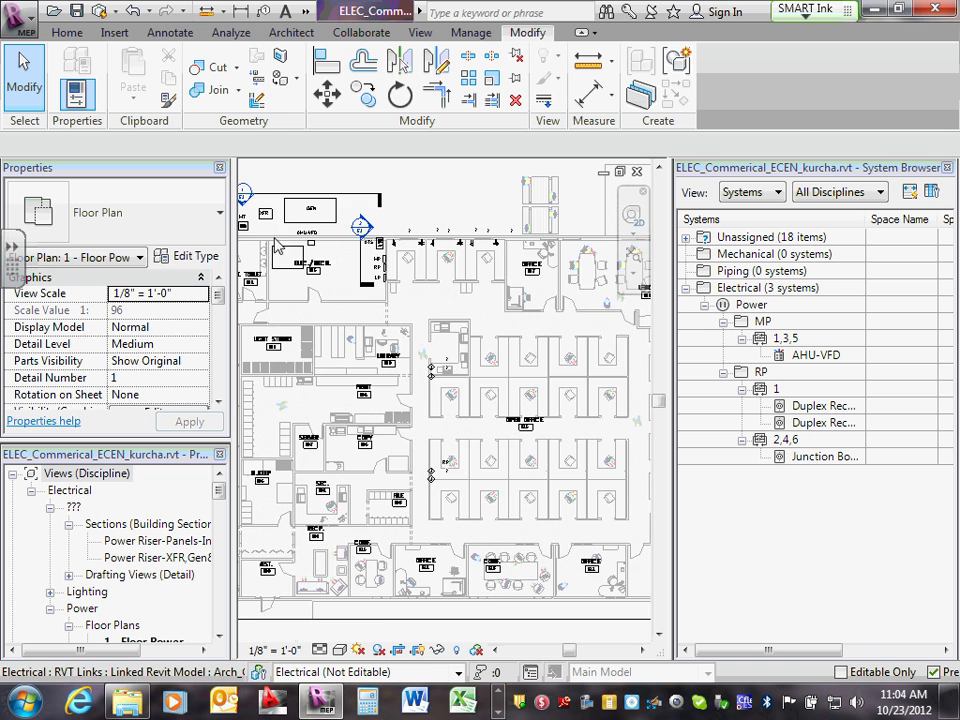
scroll(362, 224, "up", 4)
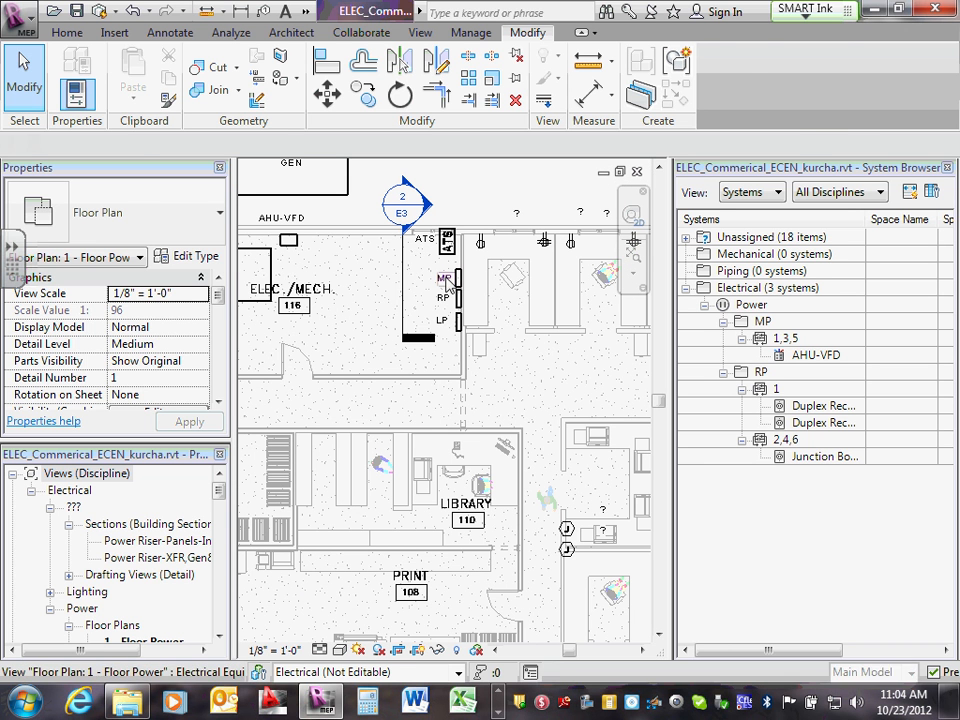
left_click(445, 279)
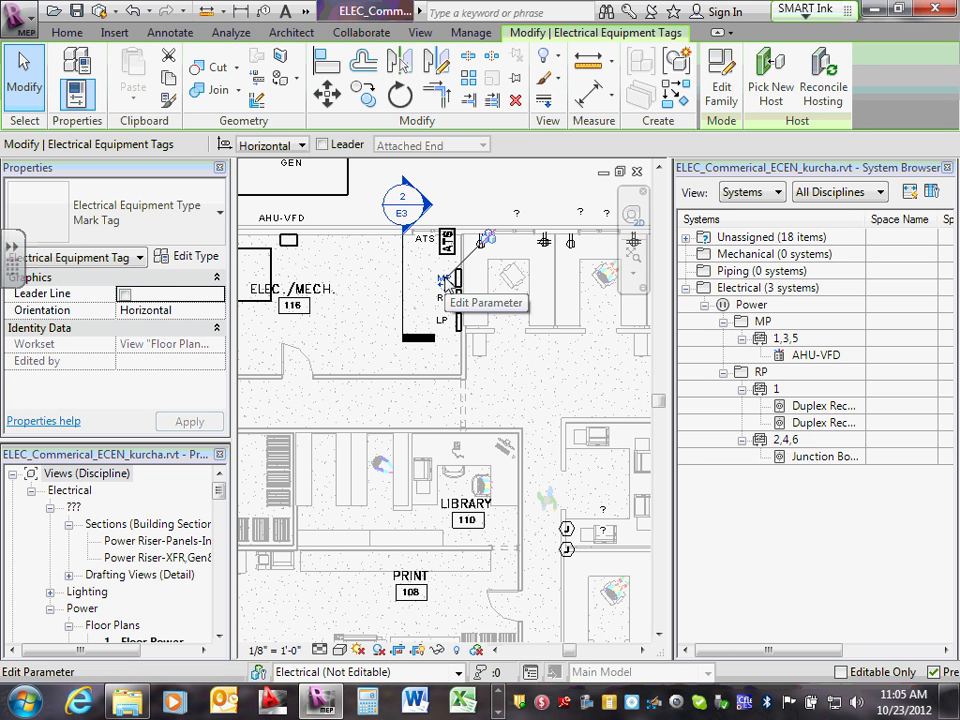
scroll(445, 278, "down", 2)
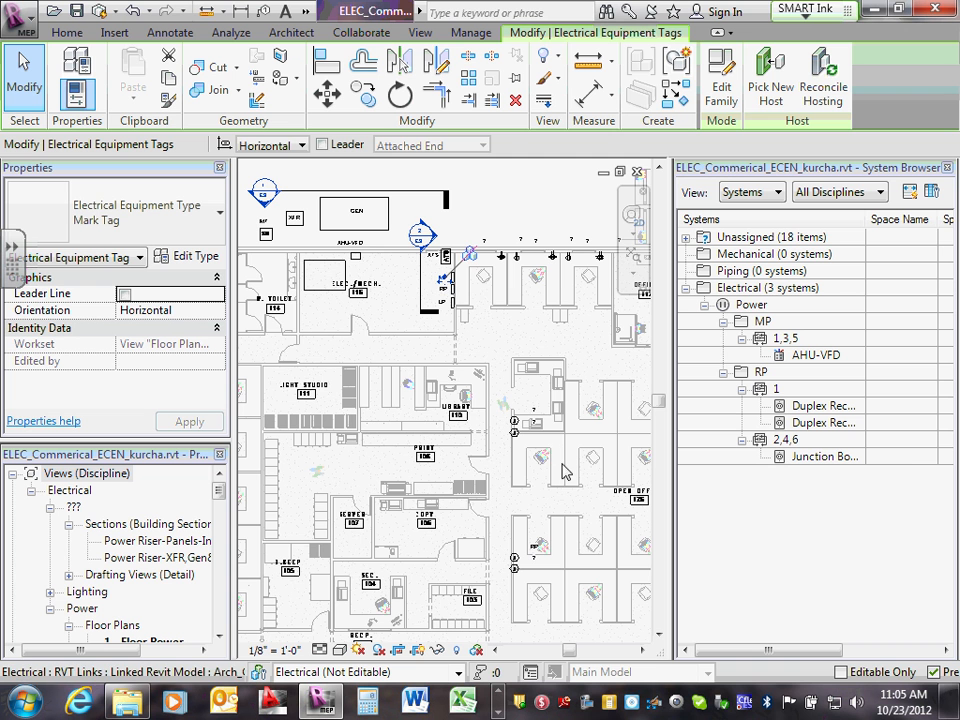
left_click(467, 250)
scroll(492, 247, "up", 2)
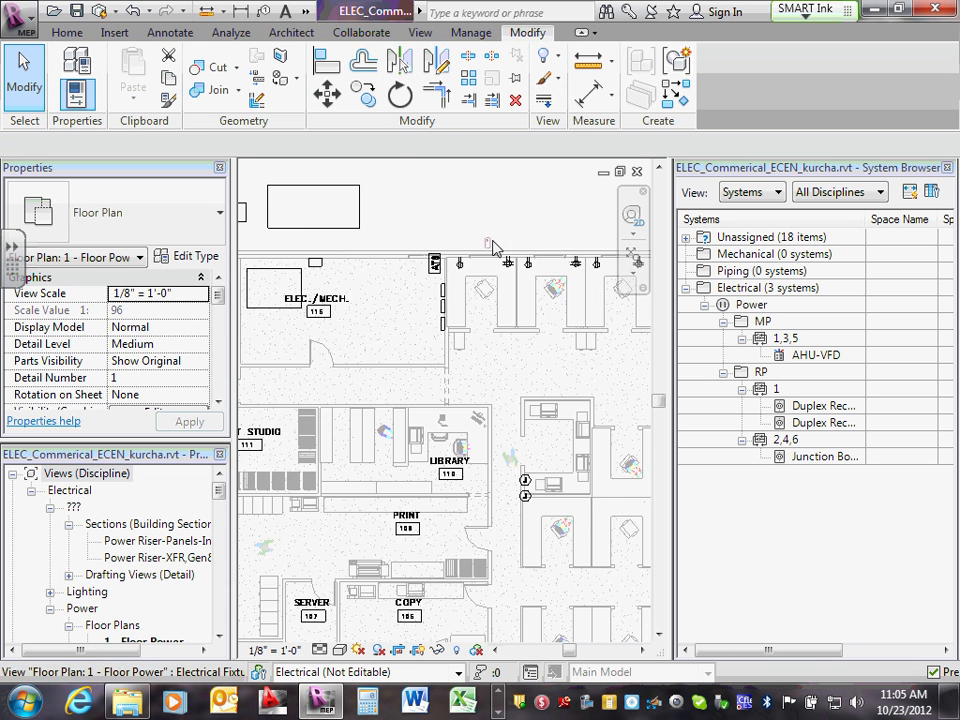
scroll(492, 247, "up", 2)
left_click(487, 248)
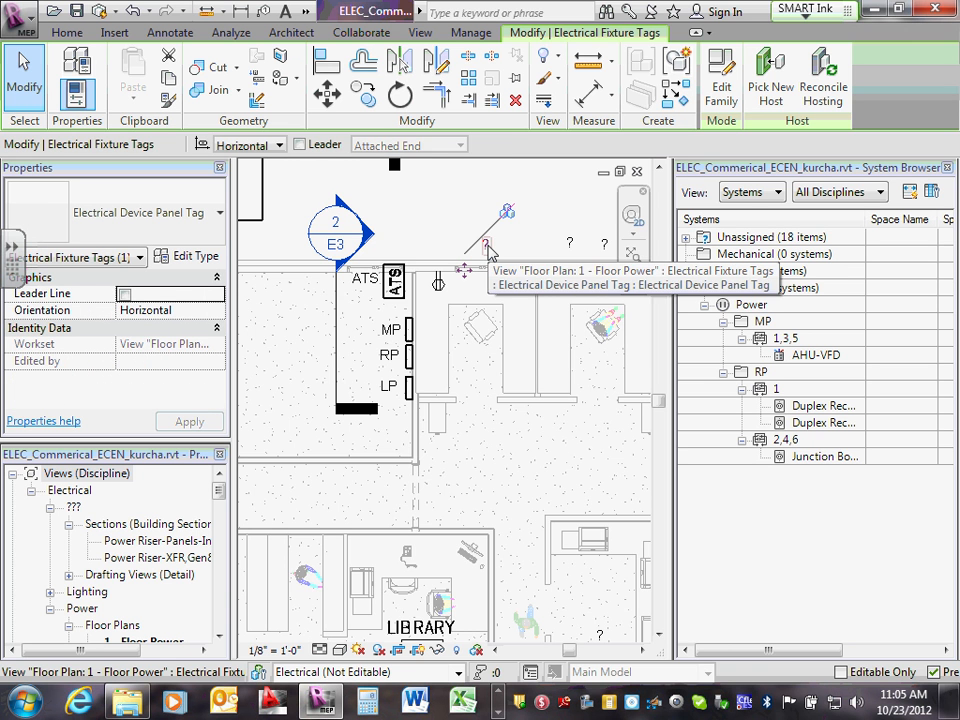
key("Escape")
Open the family of the RP tag beside Receiving 120's upper receptacle for editing and select its Panel label.
scroll(489, 249, "down", 4)
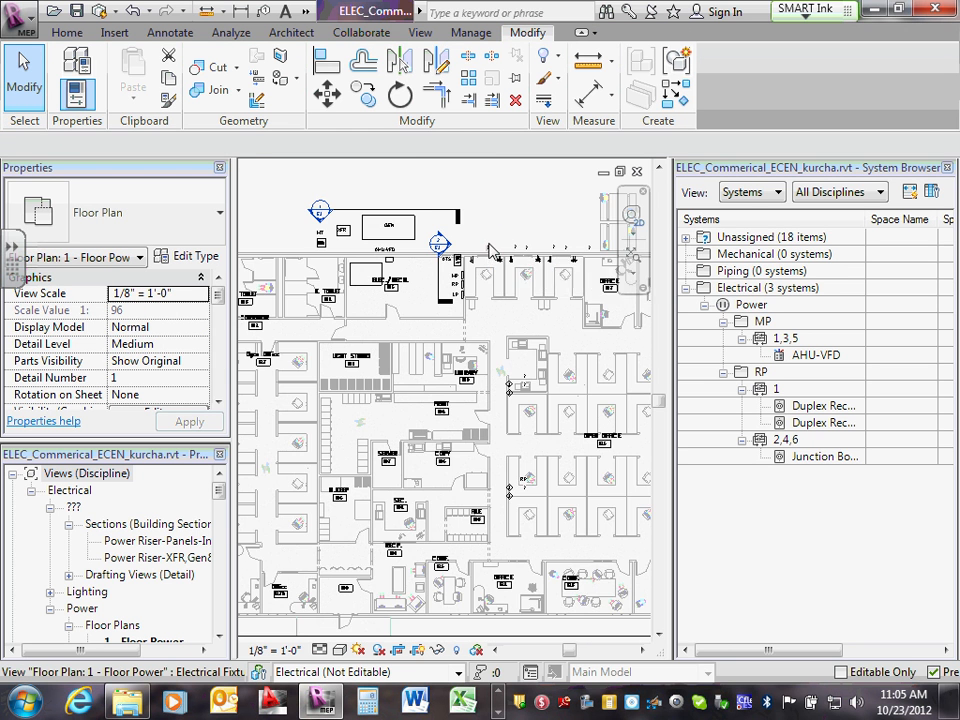
scroll(490, 250, "down", 2)
scroll(618, 452, "up", 3)
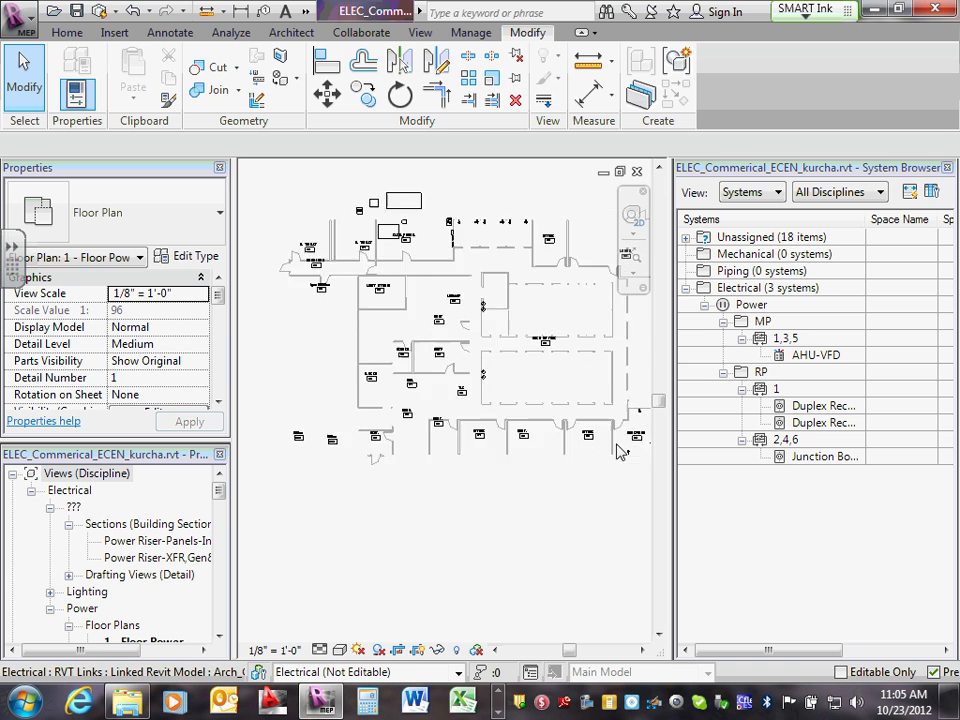
scroll(618, 452, "up", 3)
middle_click_drag(628, 431, 420, 432)
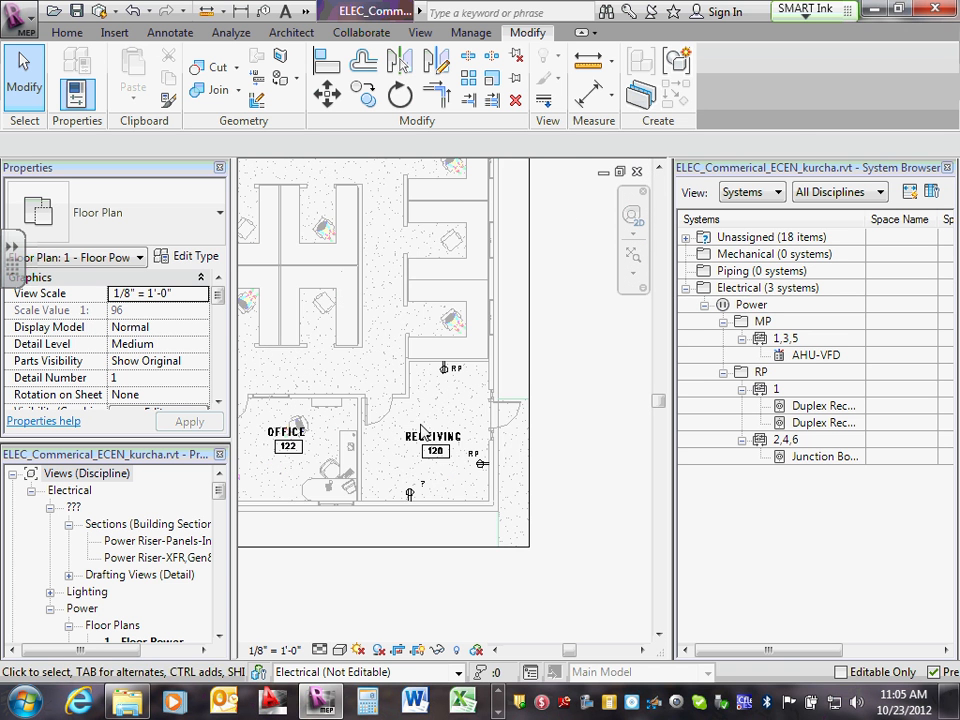
scroll(443, 366, "up", 2)
left_click(465, 373)
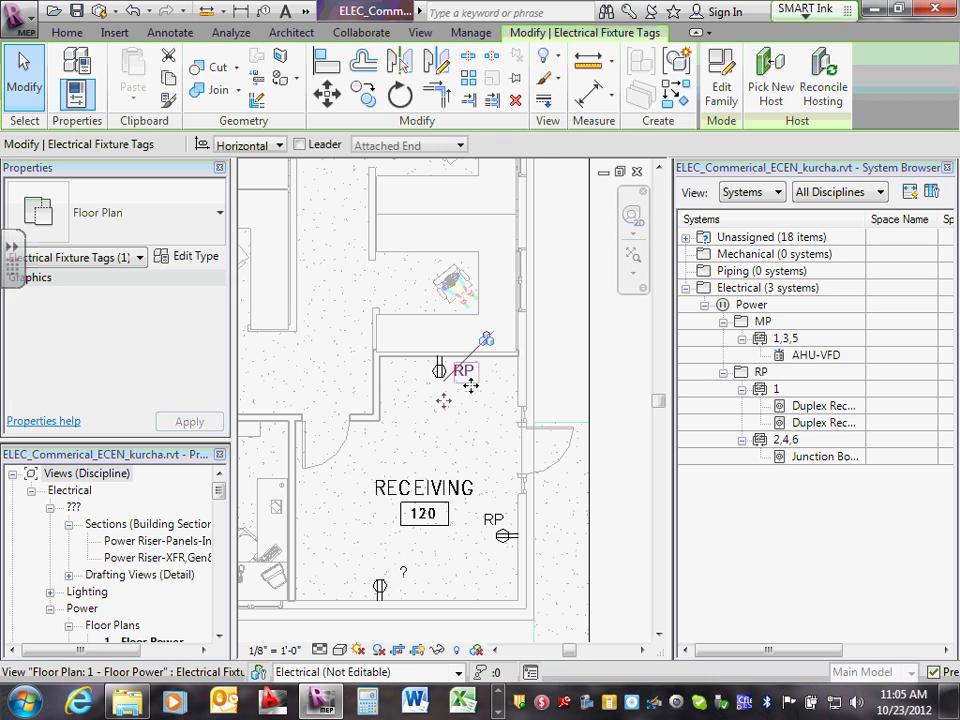
left_click(722, 96)
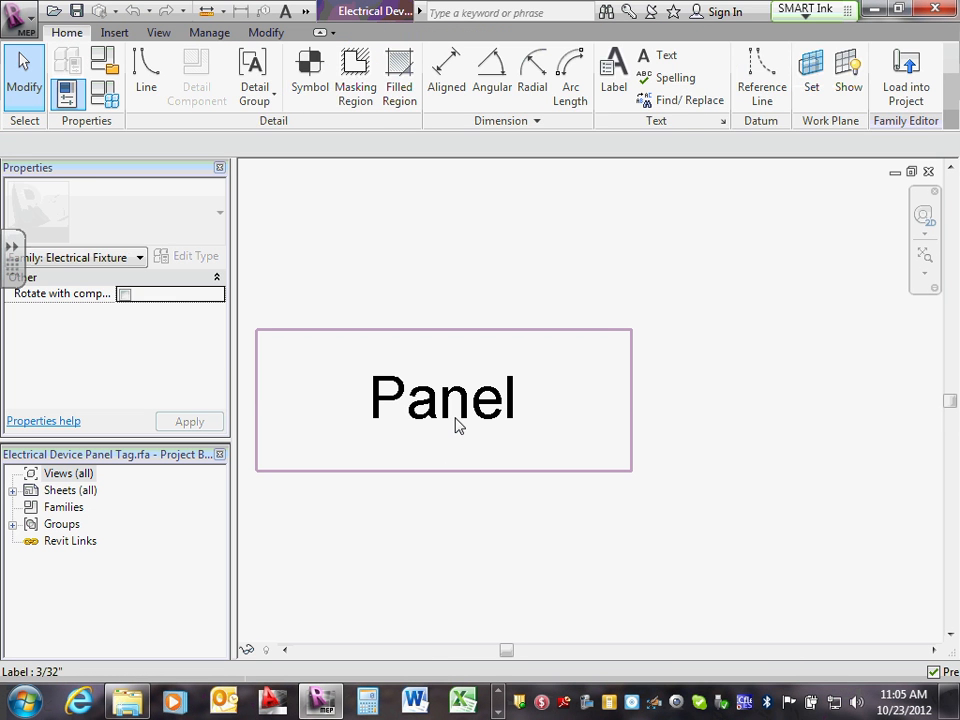
left_click(457, 424)
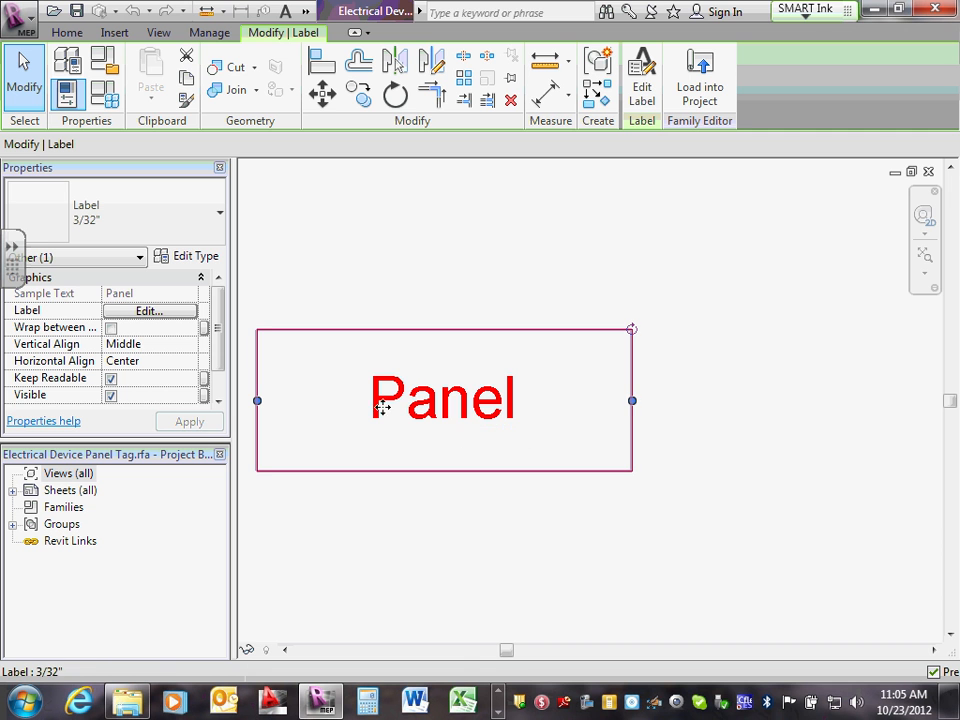
Add the Circuit Number parameter after Panel in the tag's label, and apply the label change.
left_click(150, 311)
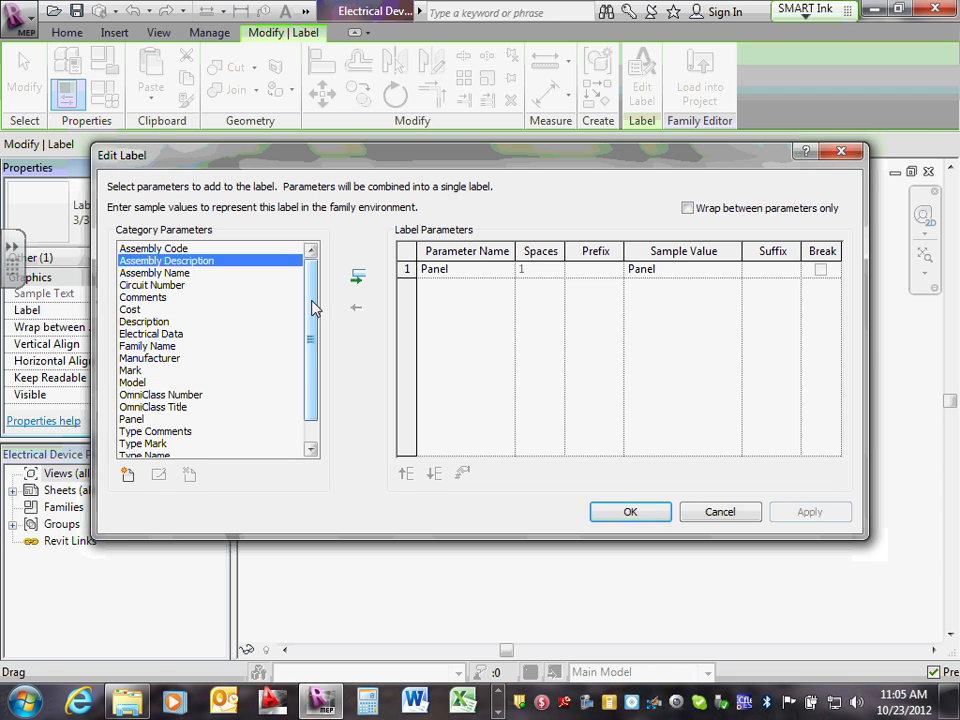
left_click(730, 517)
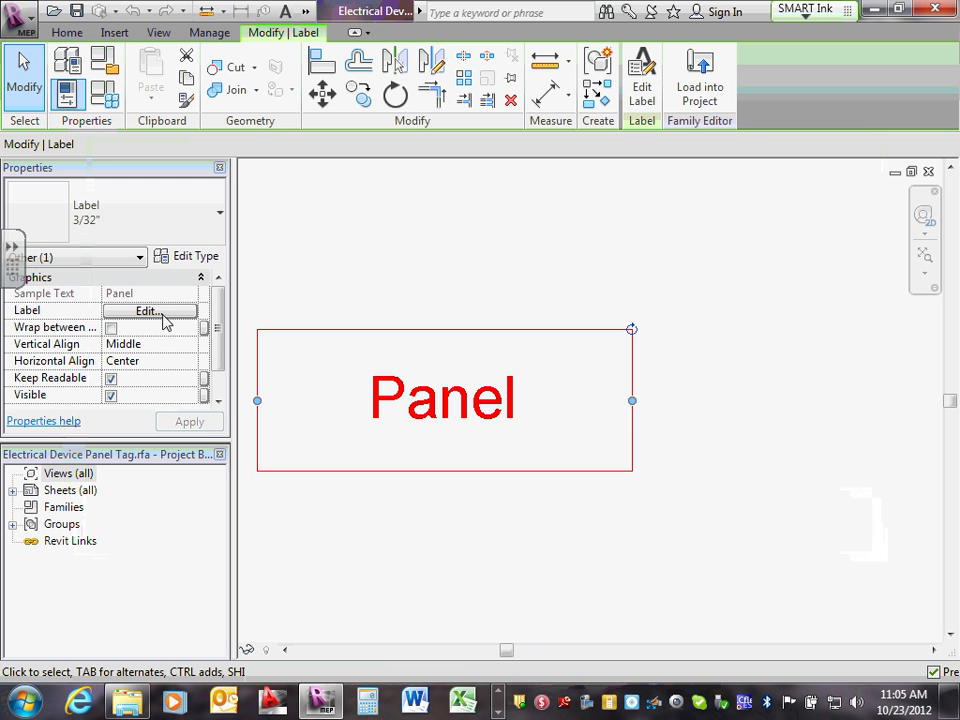
left_click(150, 311)
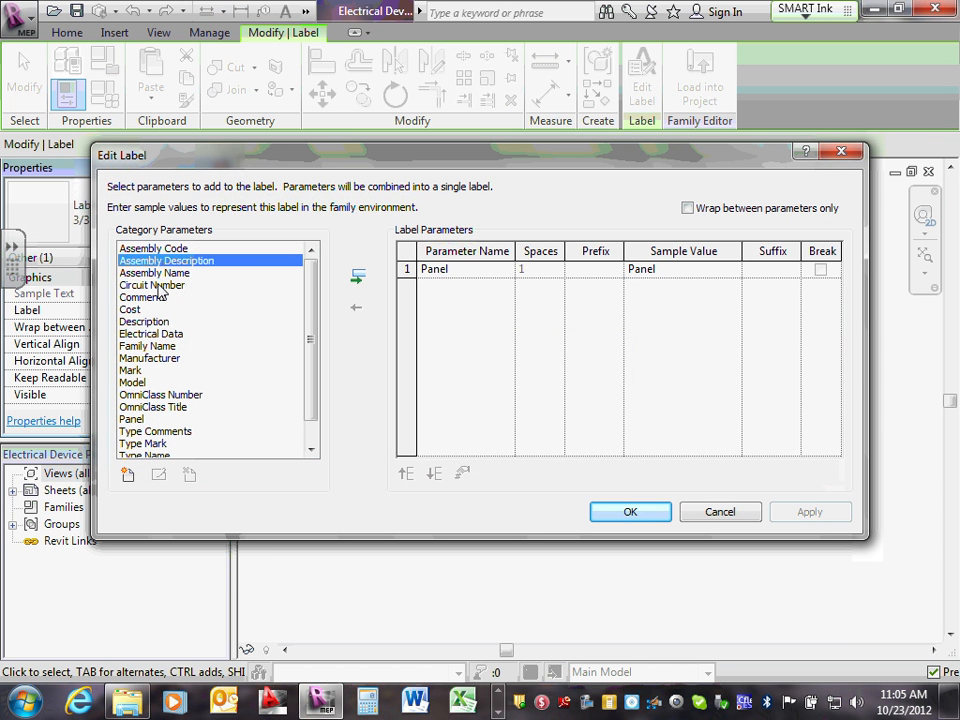
left_click(158, 285)
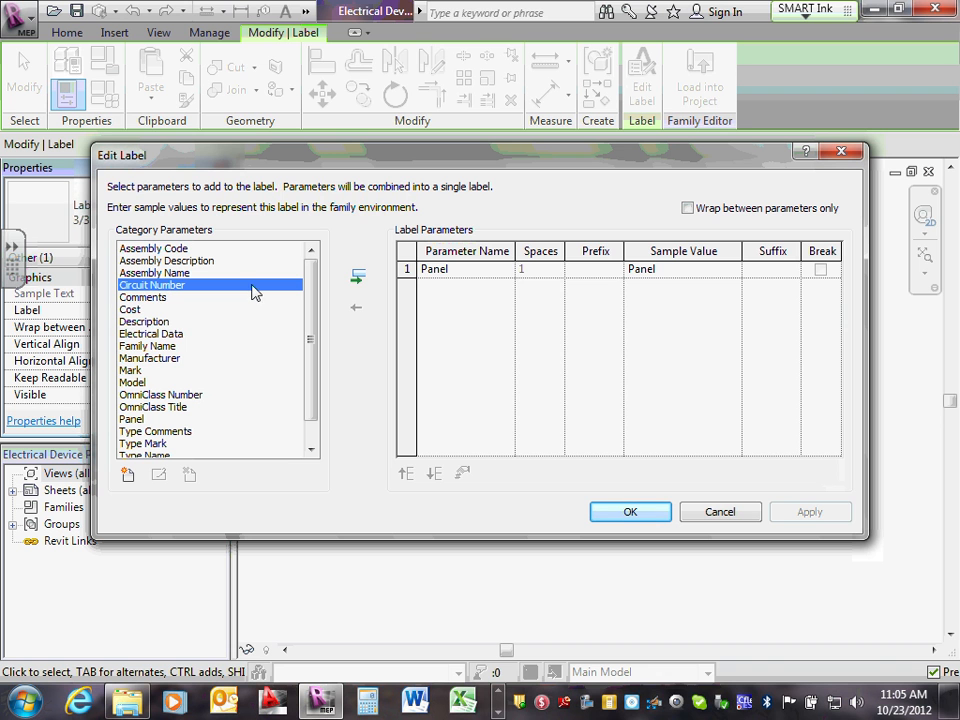
left_click(362, 283)
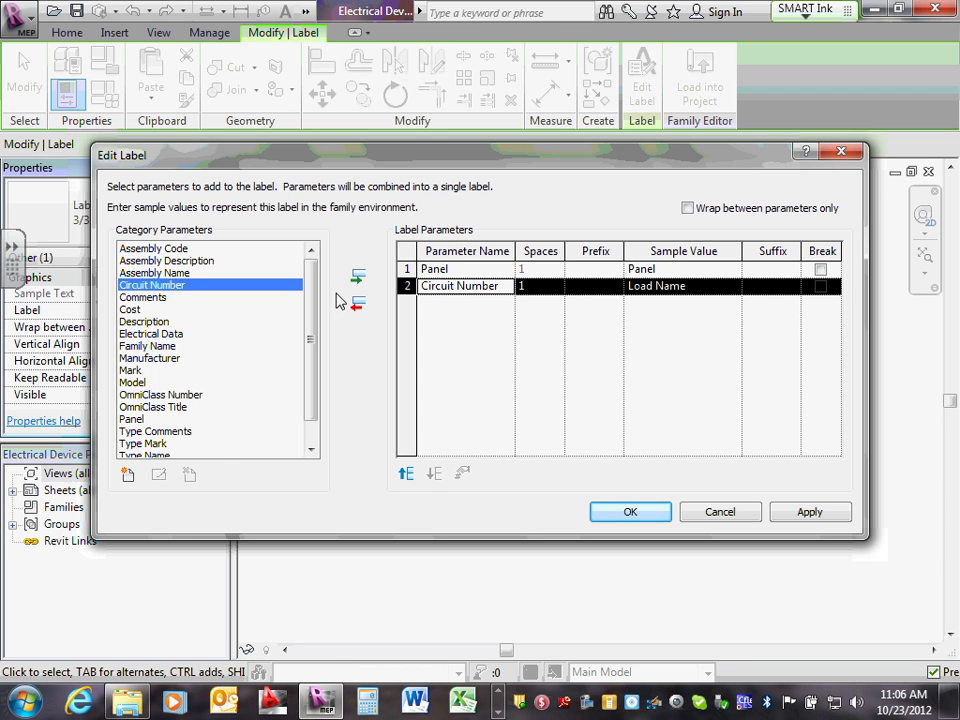
left_click(434, 269)
left_click(443, 284)
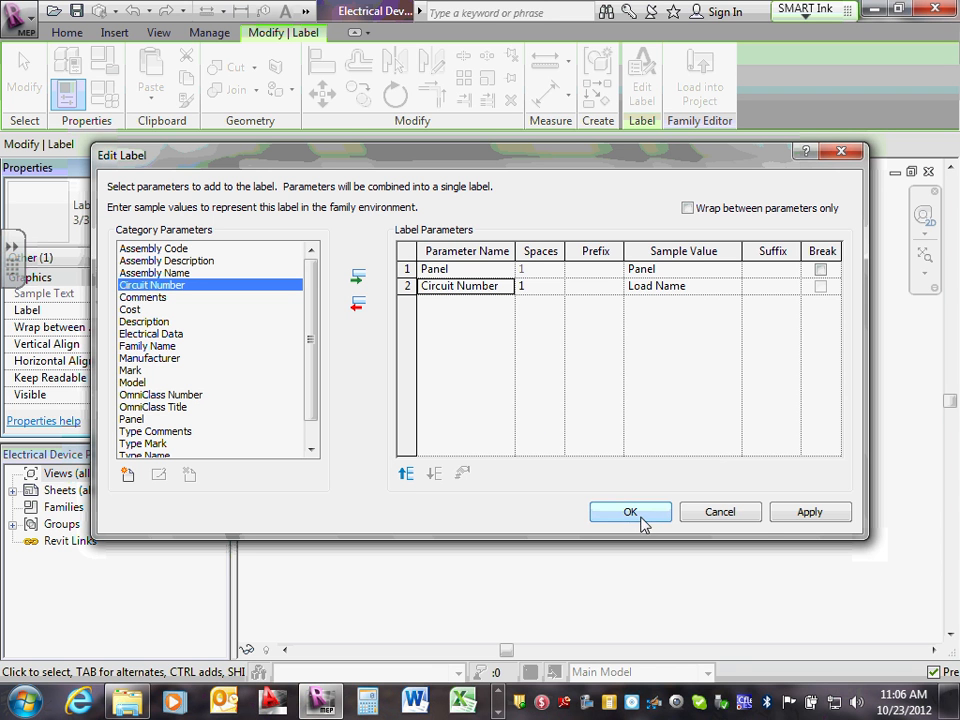
left_click(802, 518)
left_click(636, 512)
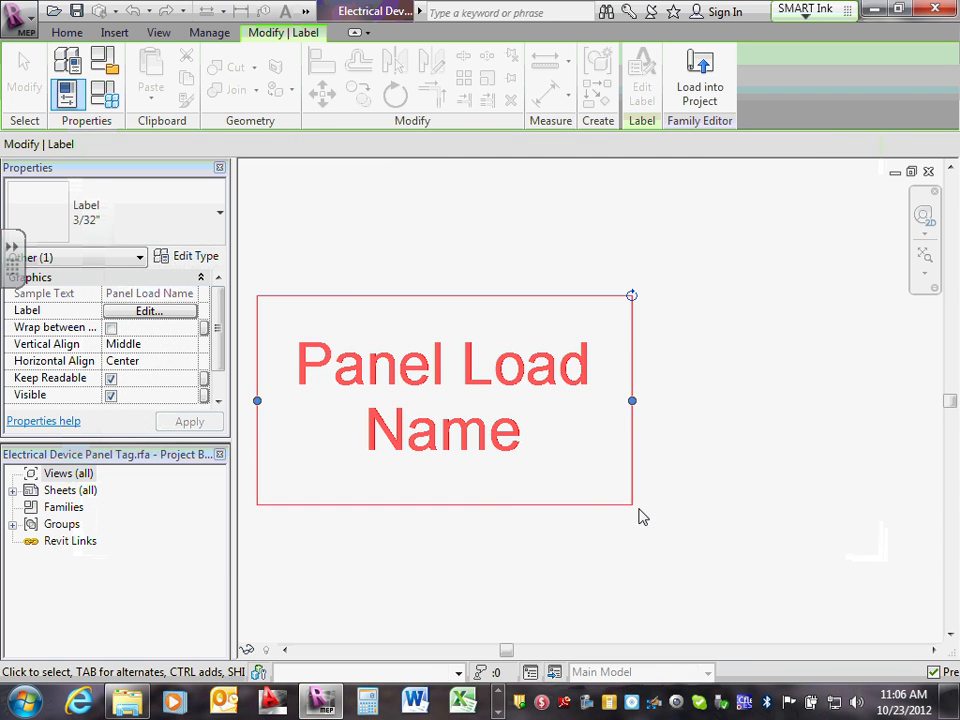
scroll(497, 469, "down", 2)
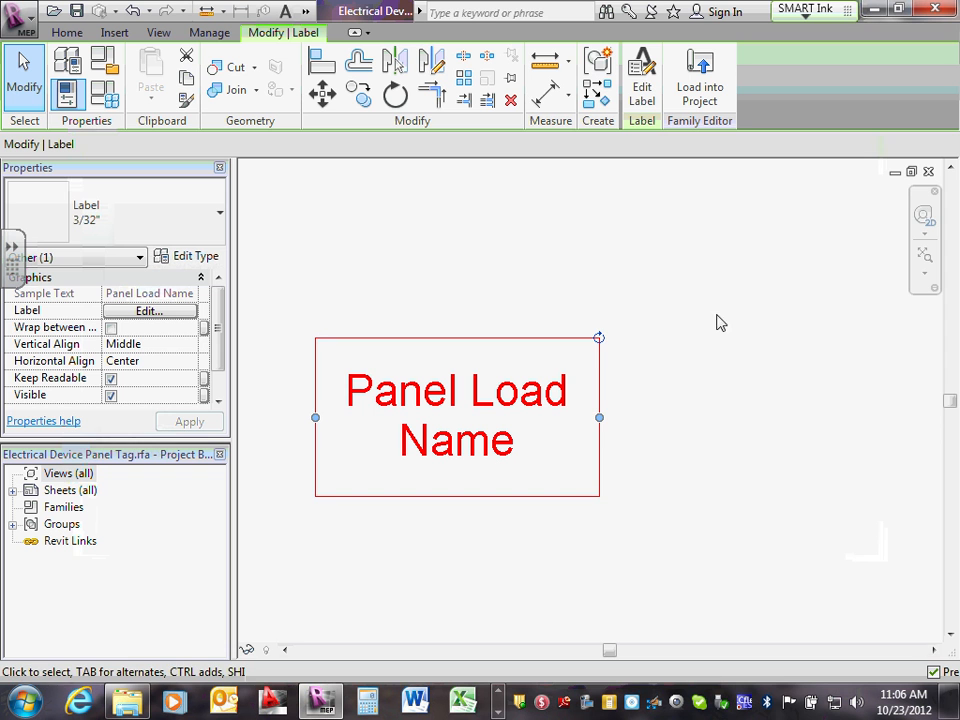
left_click(929, 175)
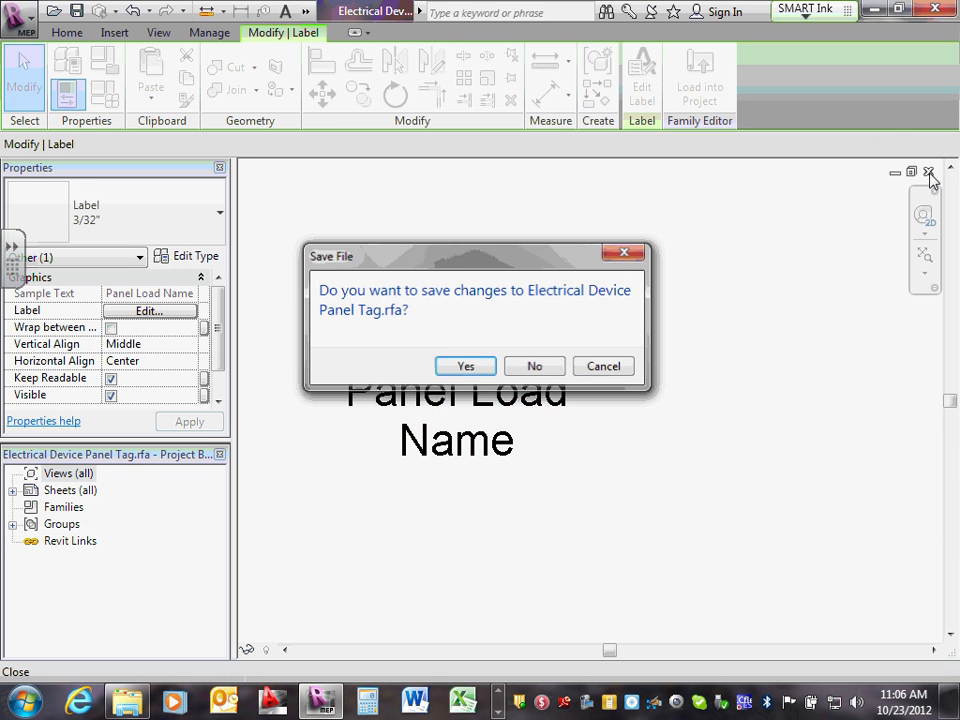
left_click(462, 366)
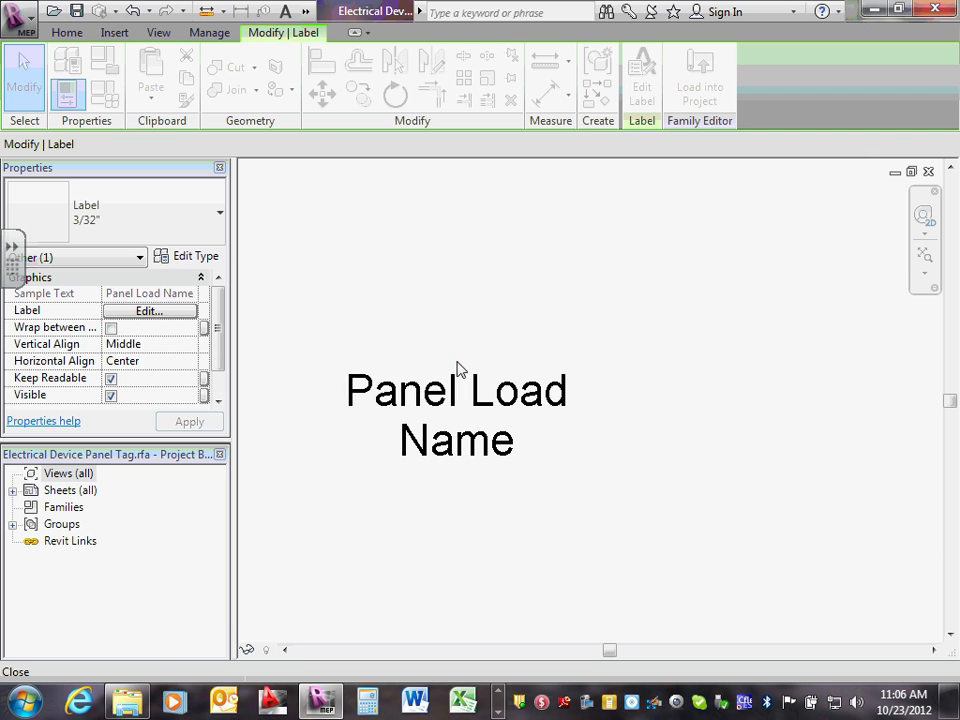
left_click(812, 594)
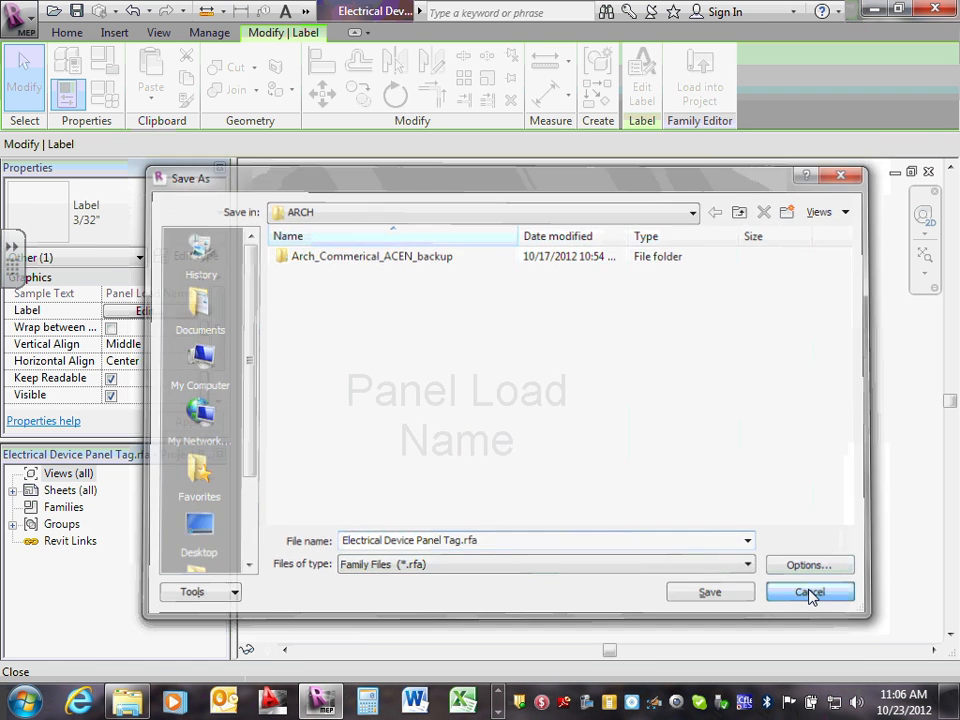
Close the device panel tag family without saving and return to the power plan.
left_click(928, 172)
left_click(546, 372)
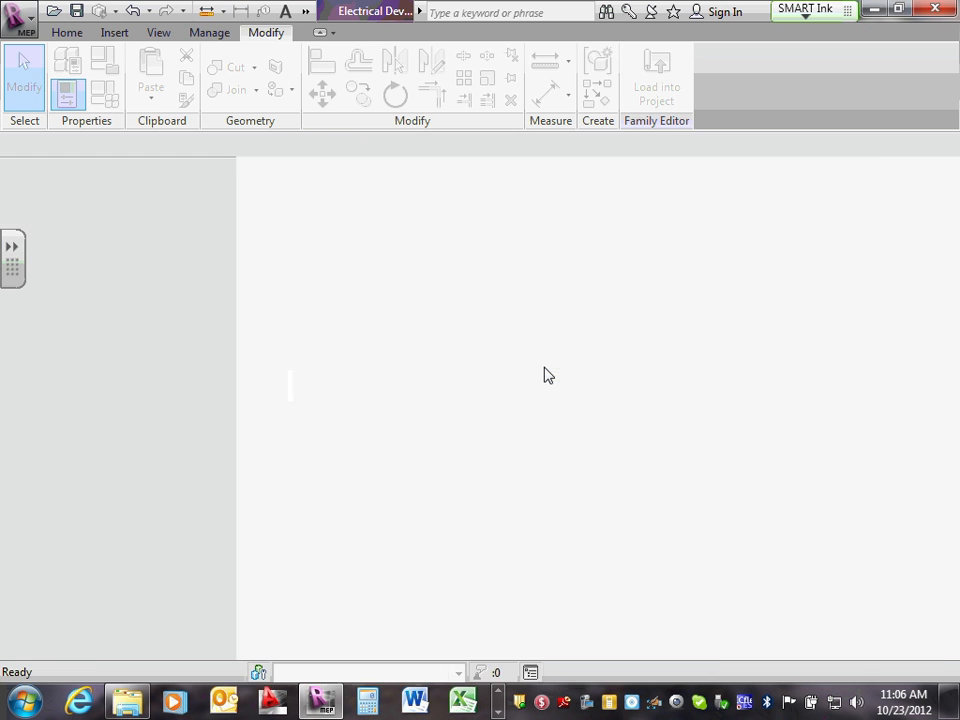
scroll(436, 381, "up", 1)
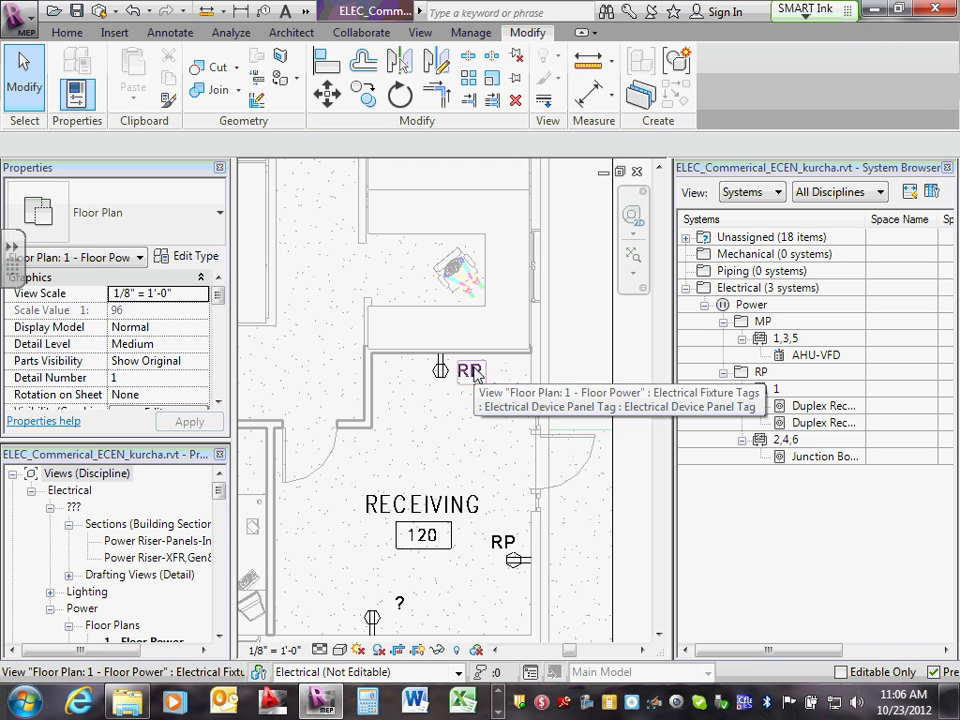
Reopen the family of the RP tag by Receiving 120's upper receptacle and add Circuit Number after Panel in its label.
left_click(478, 371)
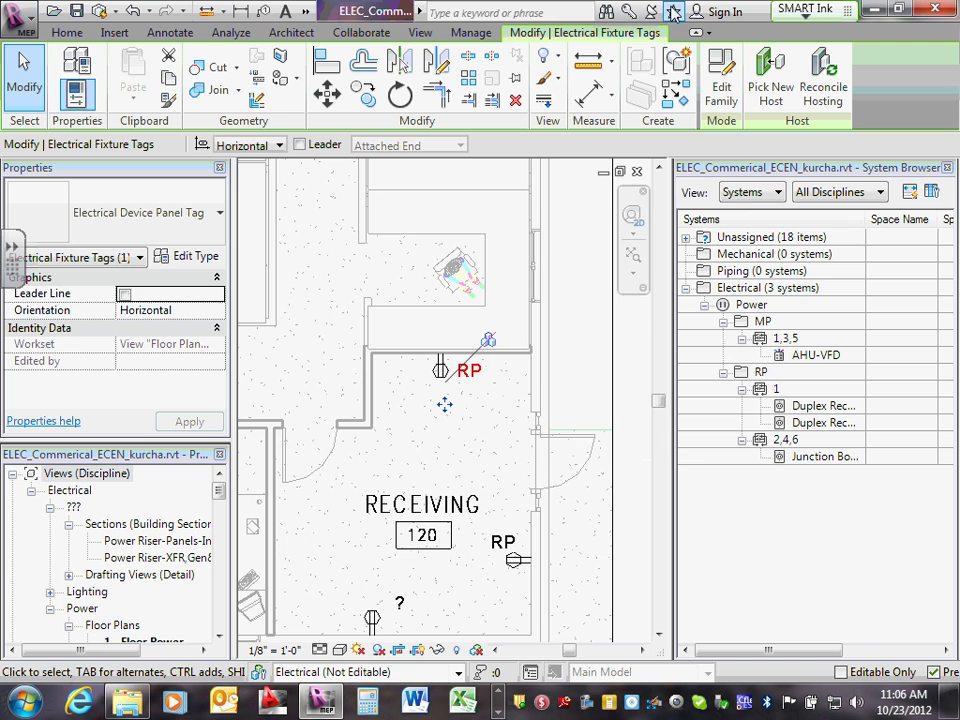
left_click(720, 100)
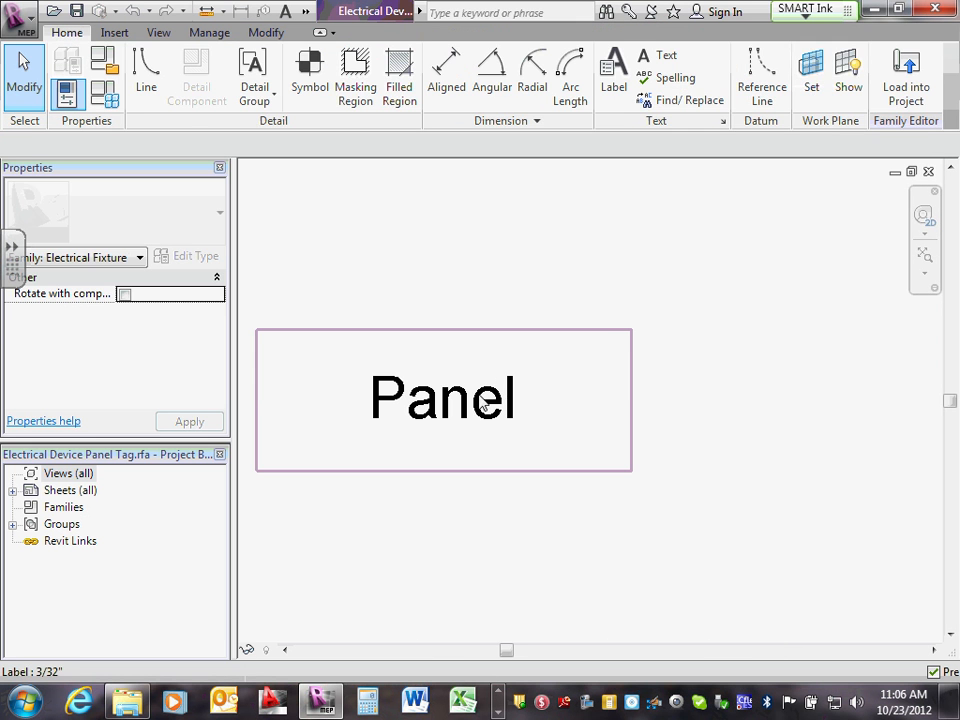
left_click(481, 405)
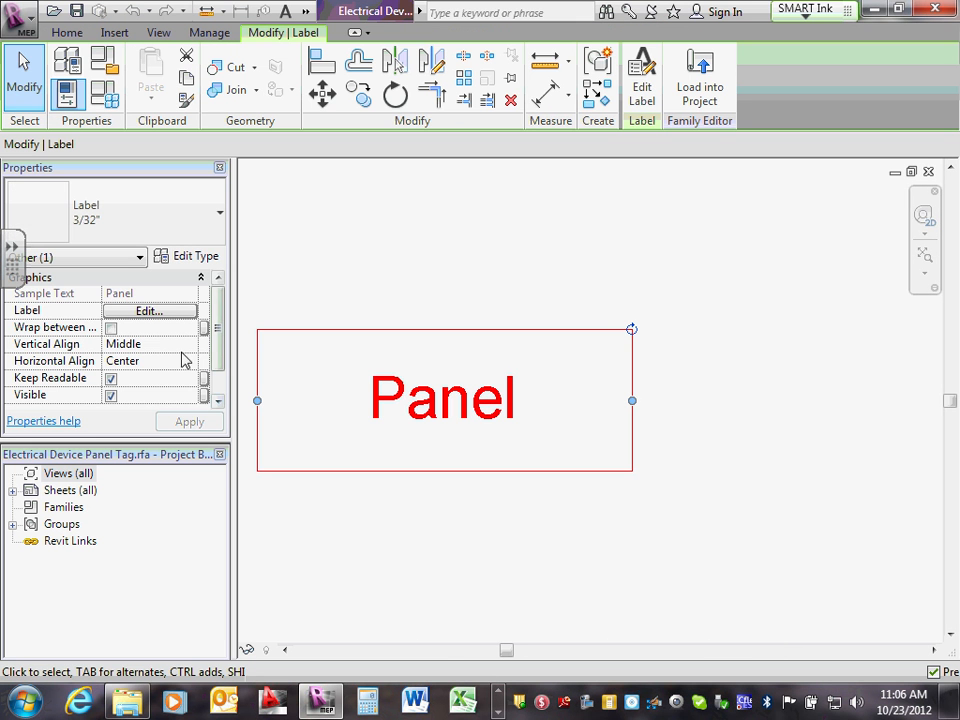
left_click(150, 312)
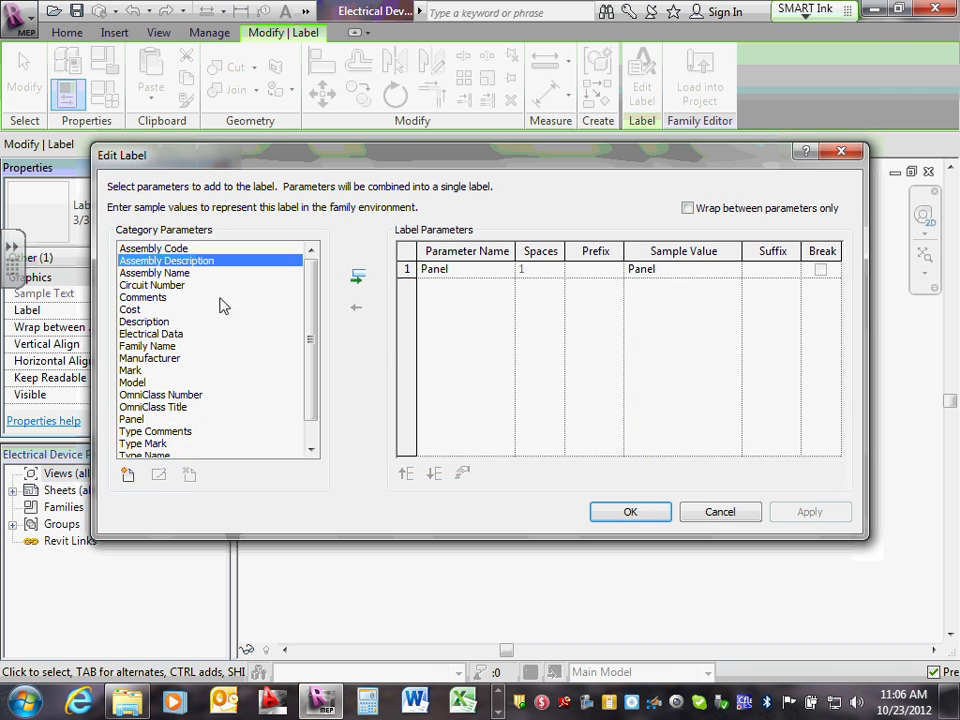
left_click(190, 285)
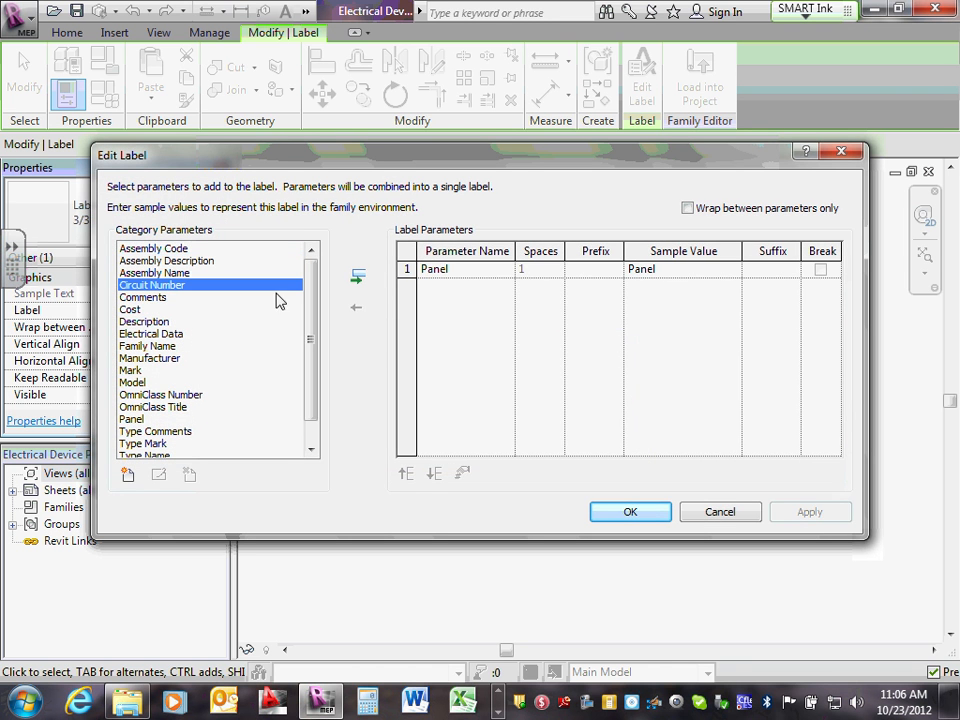
left_click(357, 277)
left_click(627, 511)
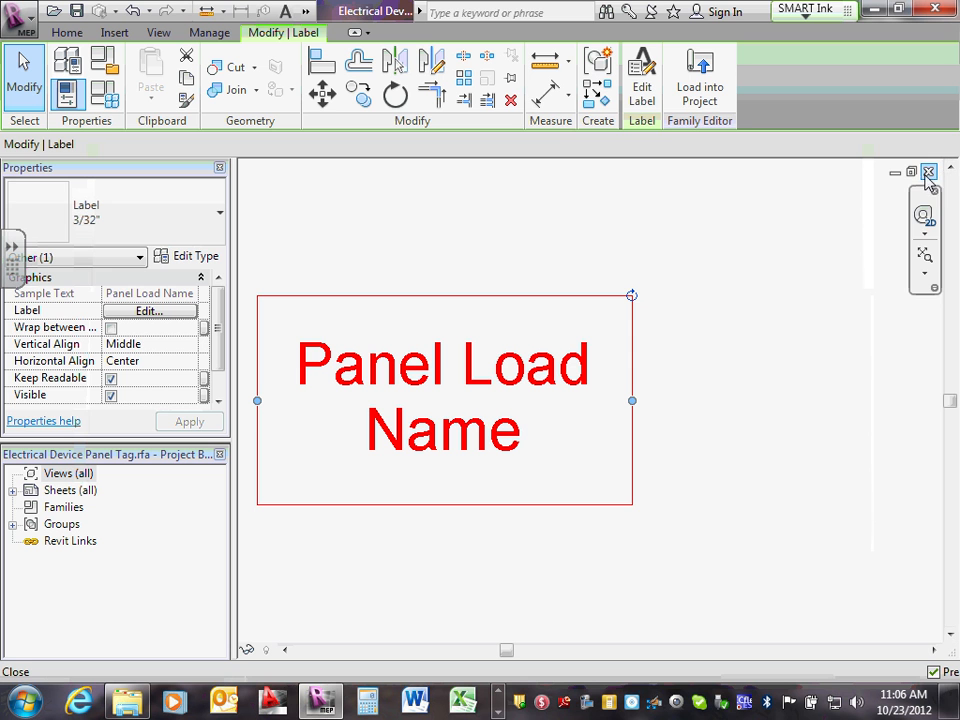
Load the edited Electrical Device Panel Tag into the project, overwriting the existing version.
left_click(700, 95)
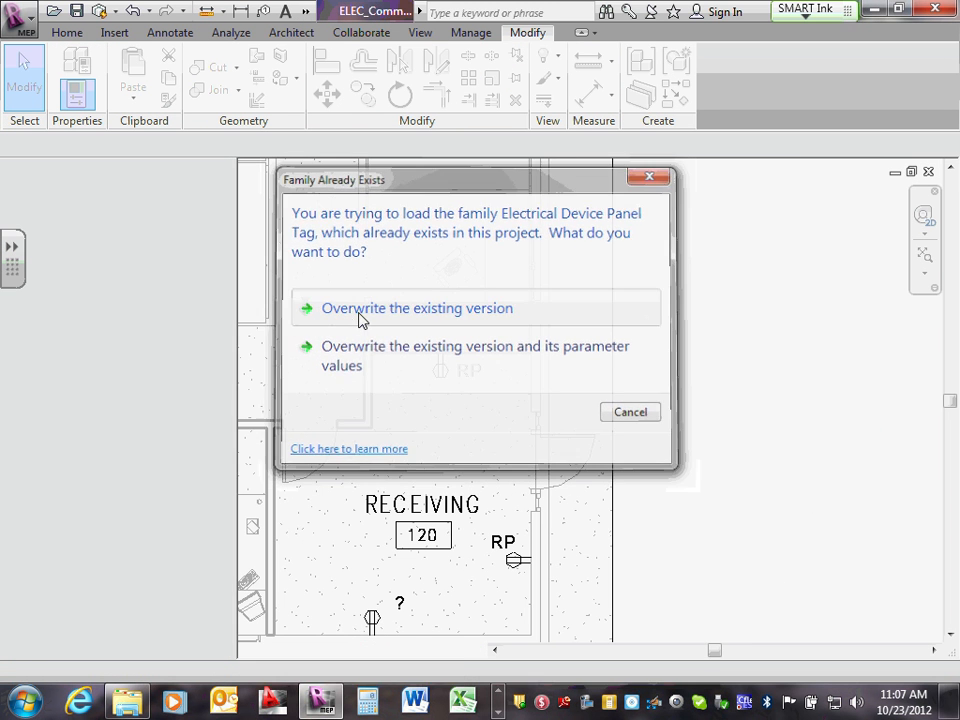
left_click(360, 316)
left_click(542, 378)
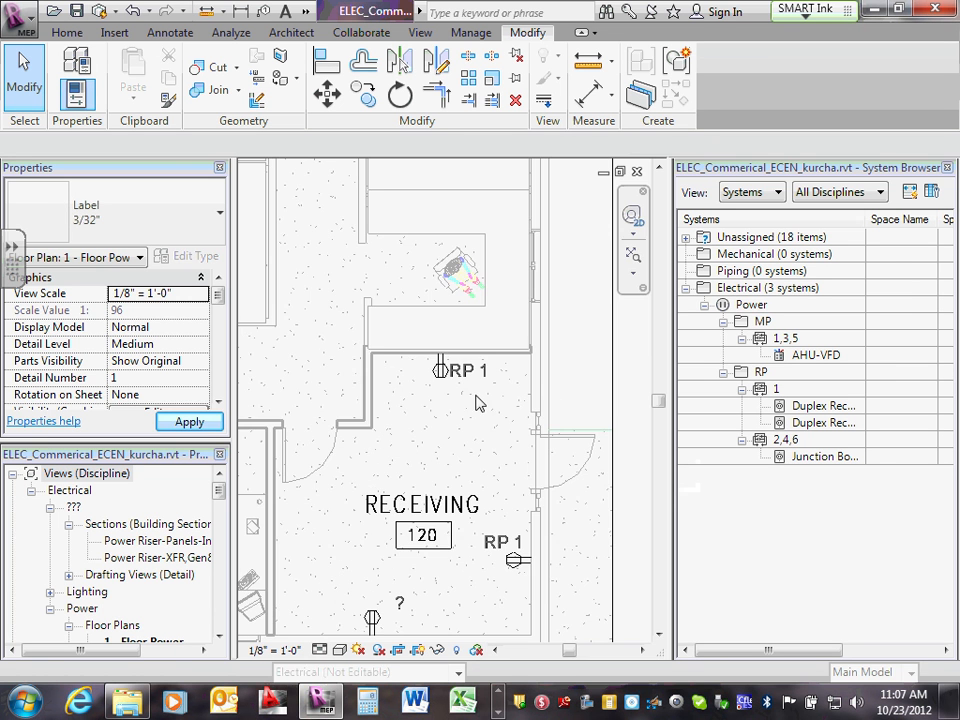
scroll(450, 373, "up", 2)
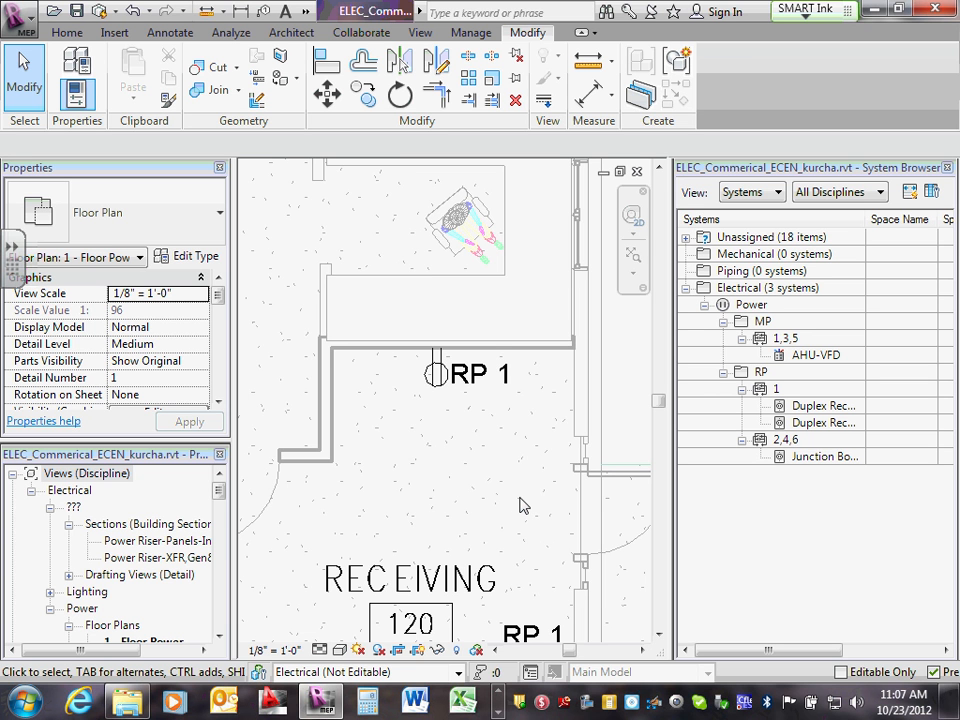
Open the family of the upper receptacle's RP 1 tag and review its label parameters, leaving them as they are.
left_click(480, 374)
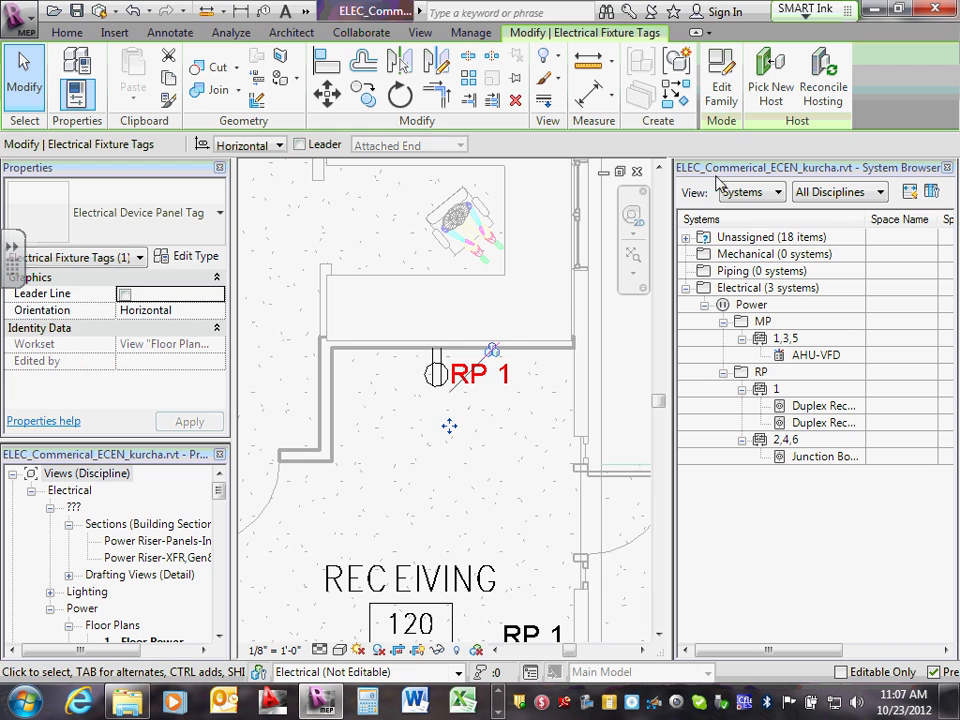
left_click(721, 87)
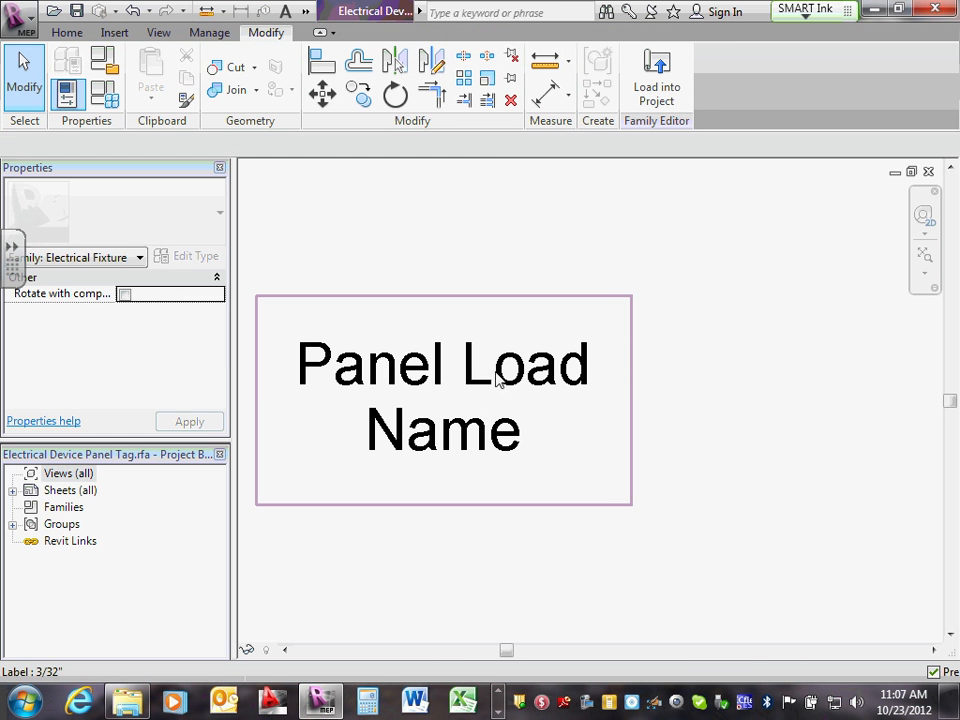
left_click(501, 388)
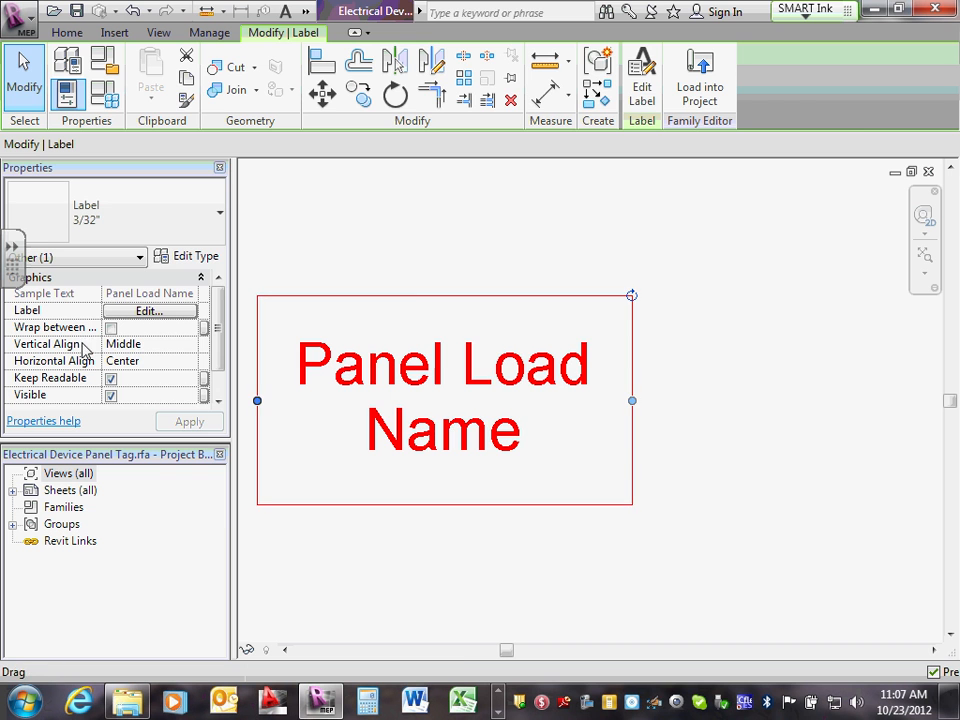
left_click(149, 311)
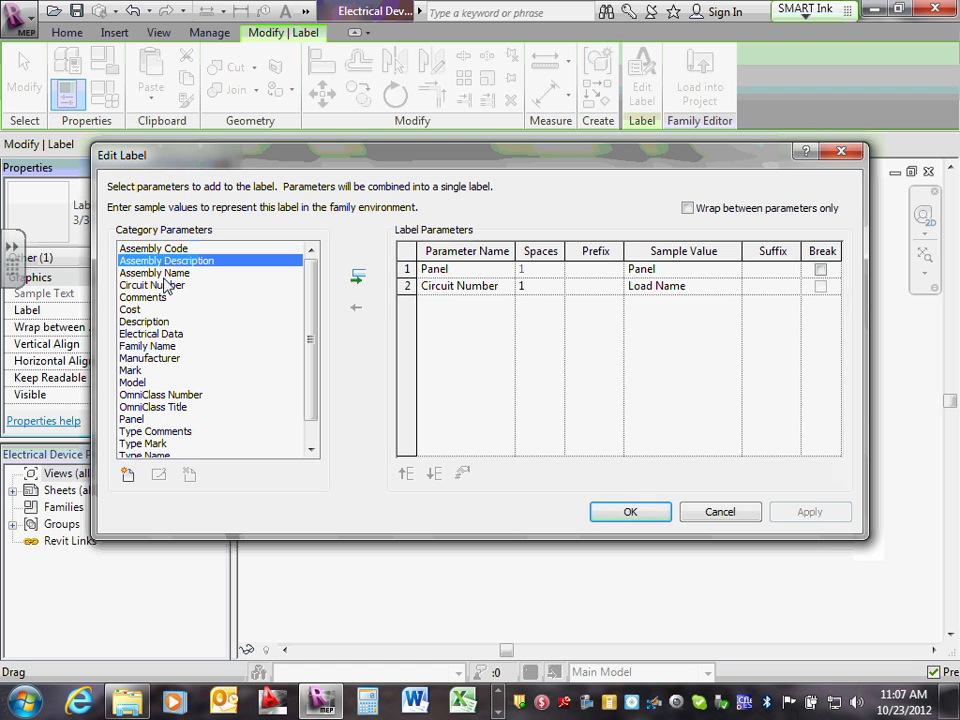
left_click(707, 513)
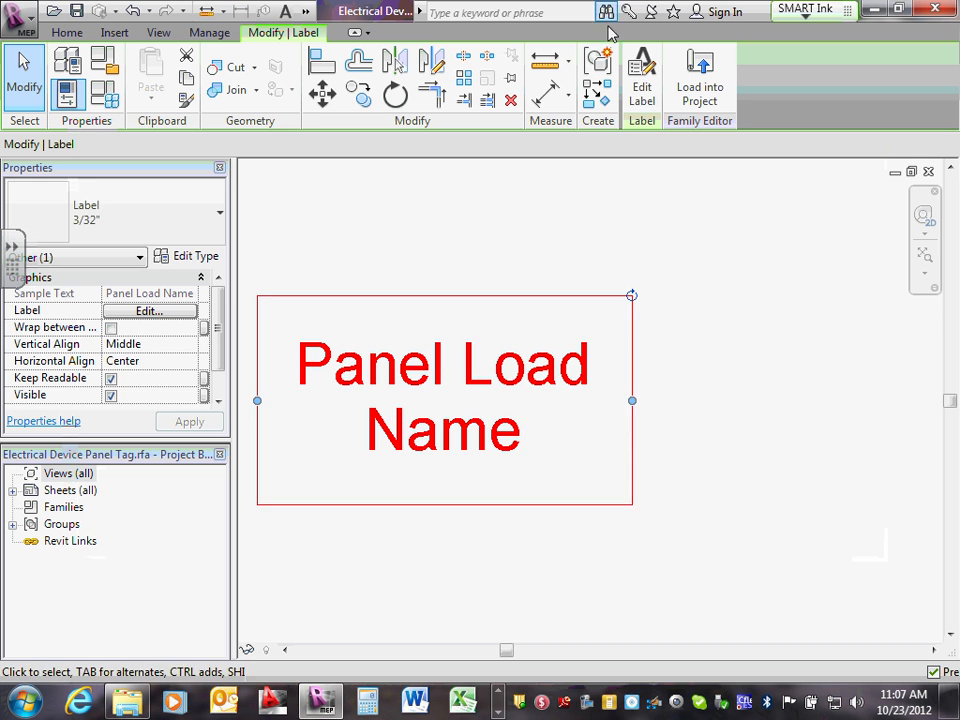
Recheck the tag label's parameter list and properties, and close the family without saving.
scroll(476, 369, "down", 2)
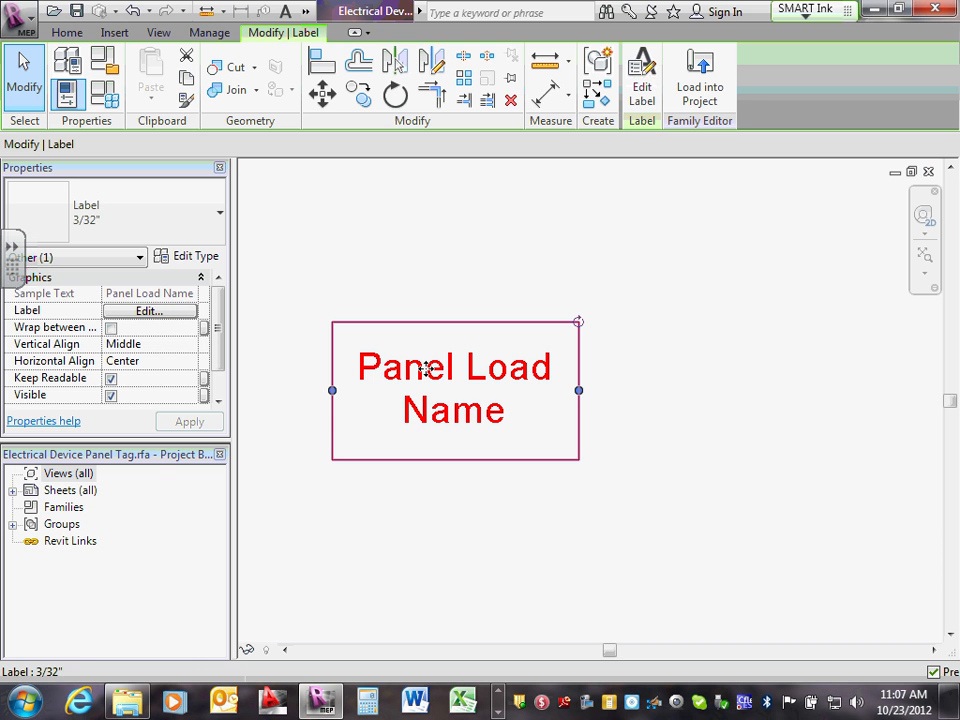
left_click(645, 88)
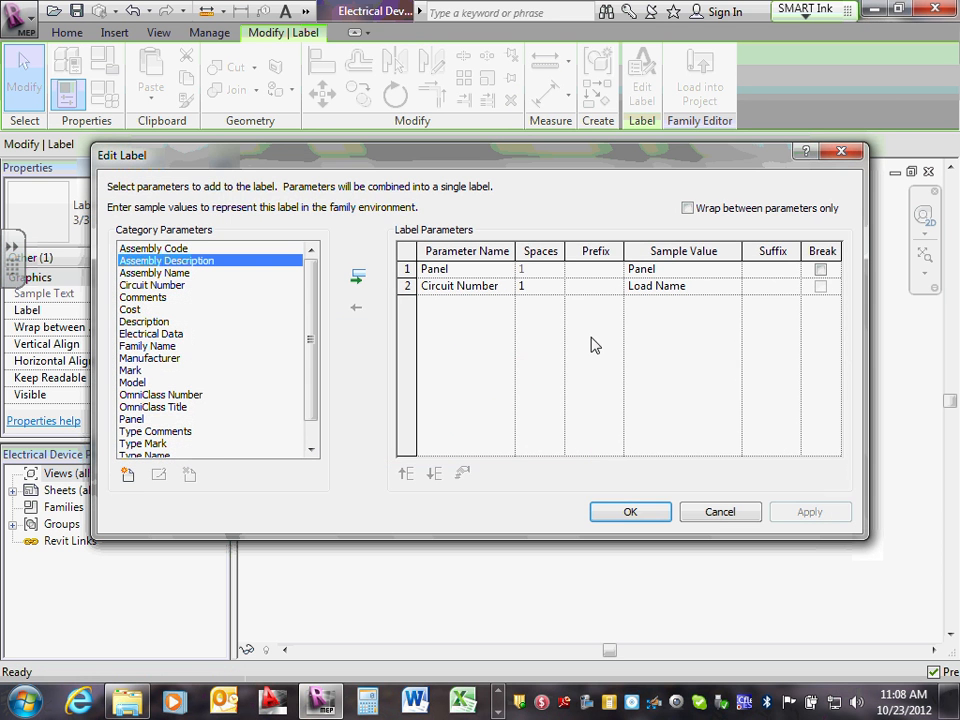
left_click(720, 511)
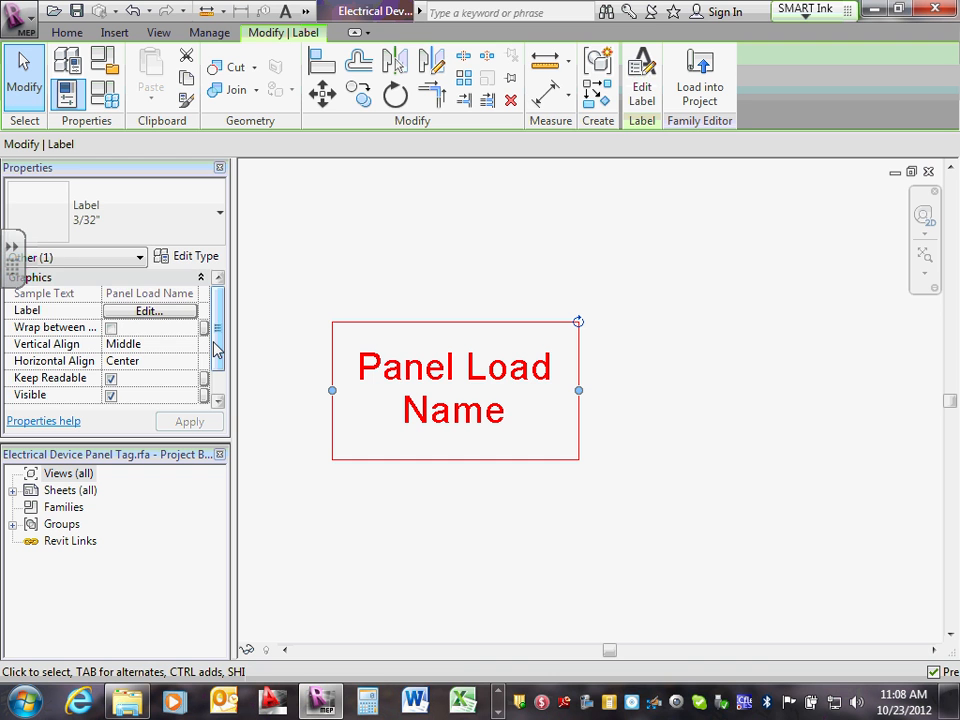
mouse_move(214, 342)
left_mouse_down()
mouse_move(212, 368)
mouse_move(214, 334)
left_mouse_up()
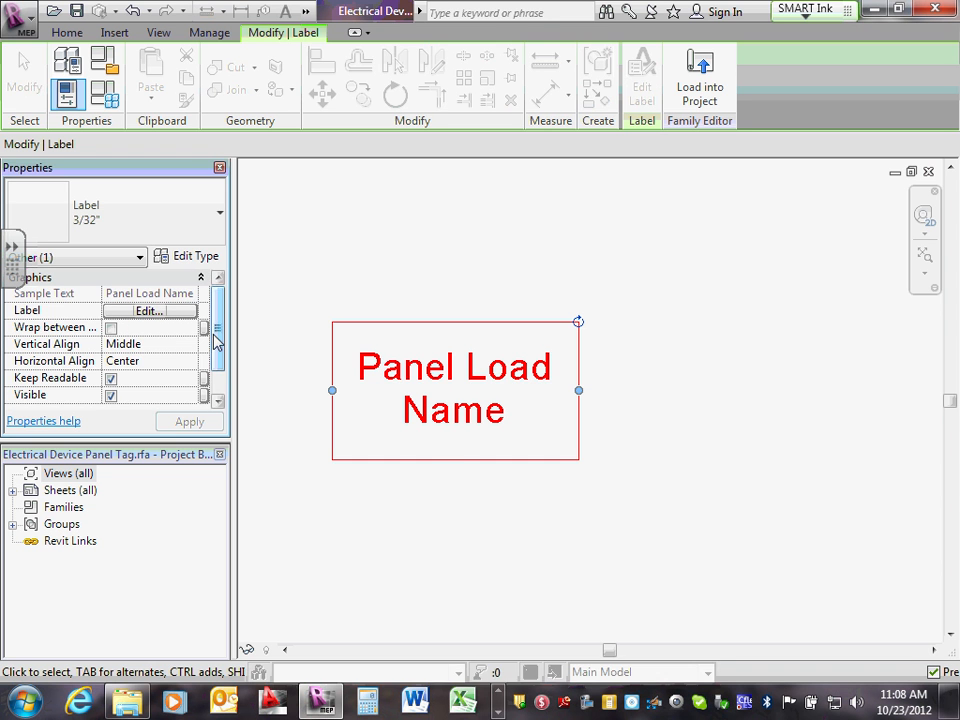
left_click(676, 249)
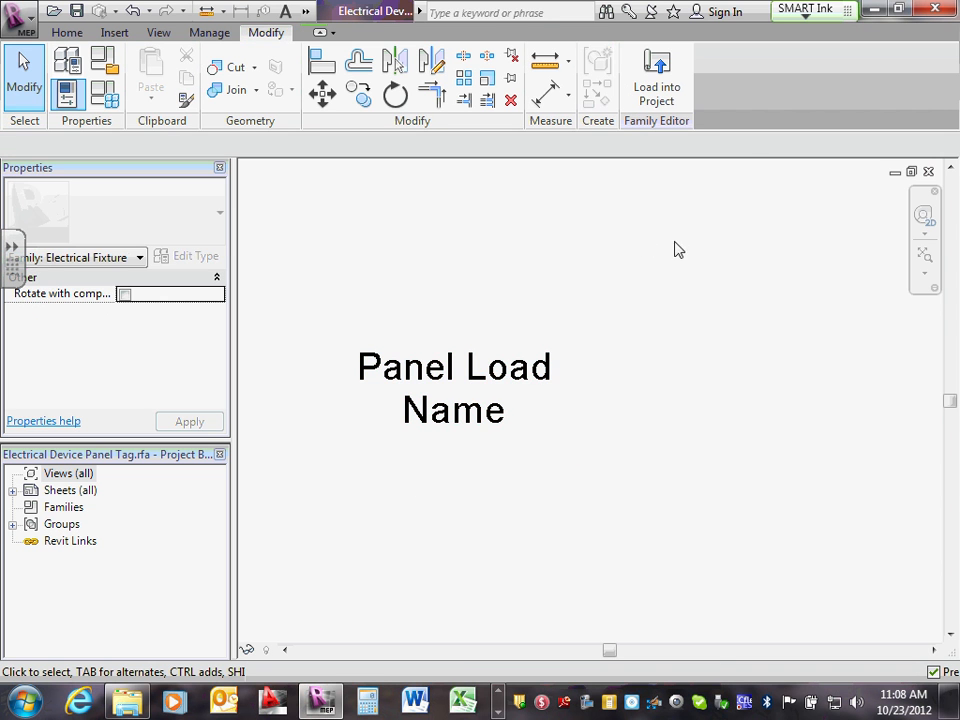
left_click(928, 171)
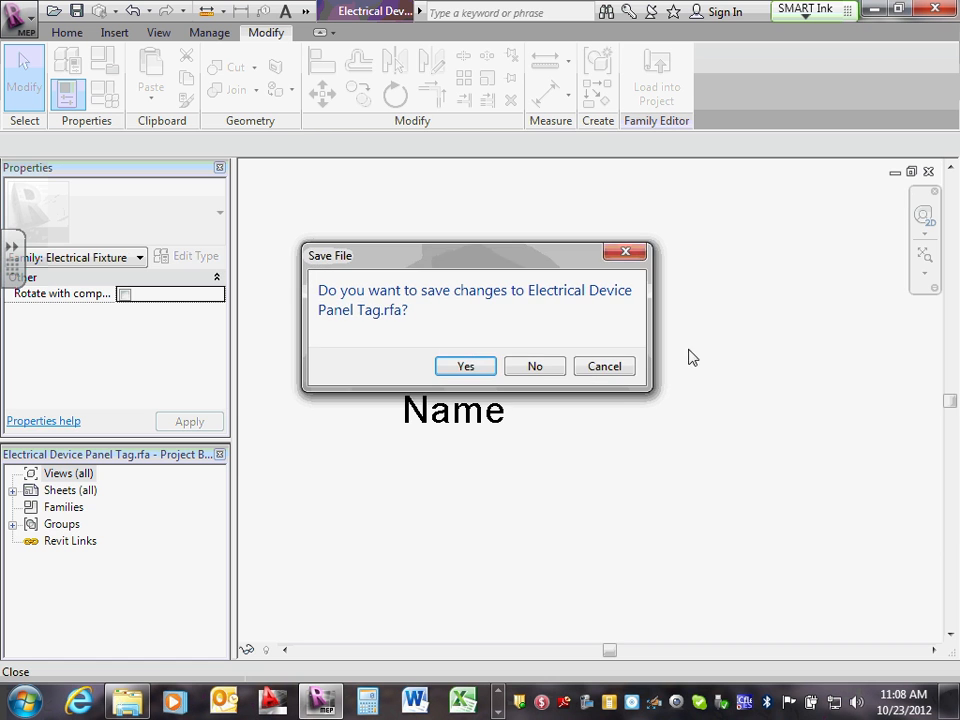
left_click(538, 366)
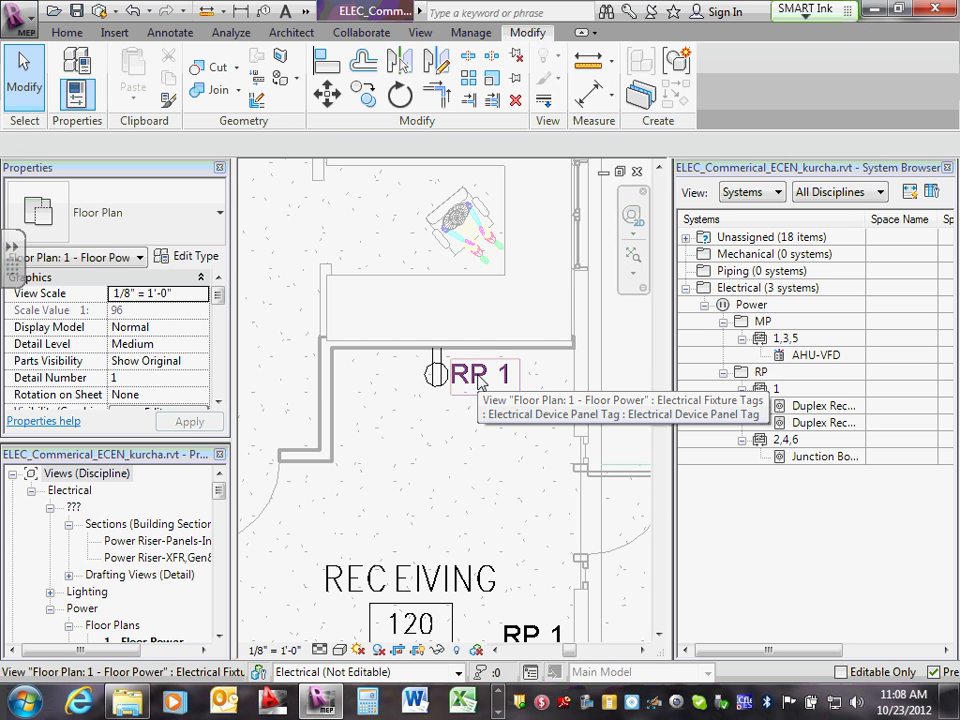
Add the uncircuited lower receptacle in Receiving 120 to panel RP's circuit 1 and finish editing the circuit.
scroll(530, 600, "down", 5)
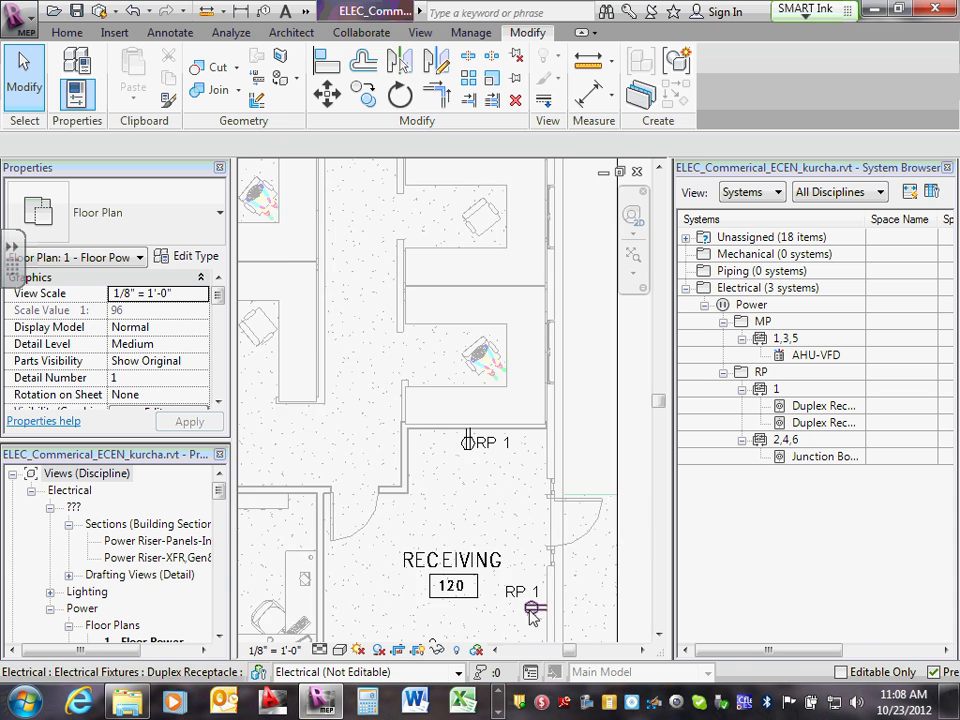
scroll(500, 585, "up", 4)
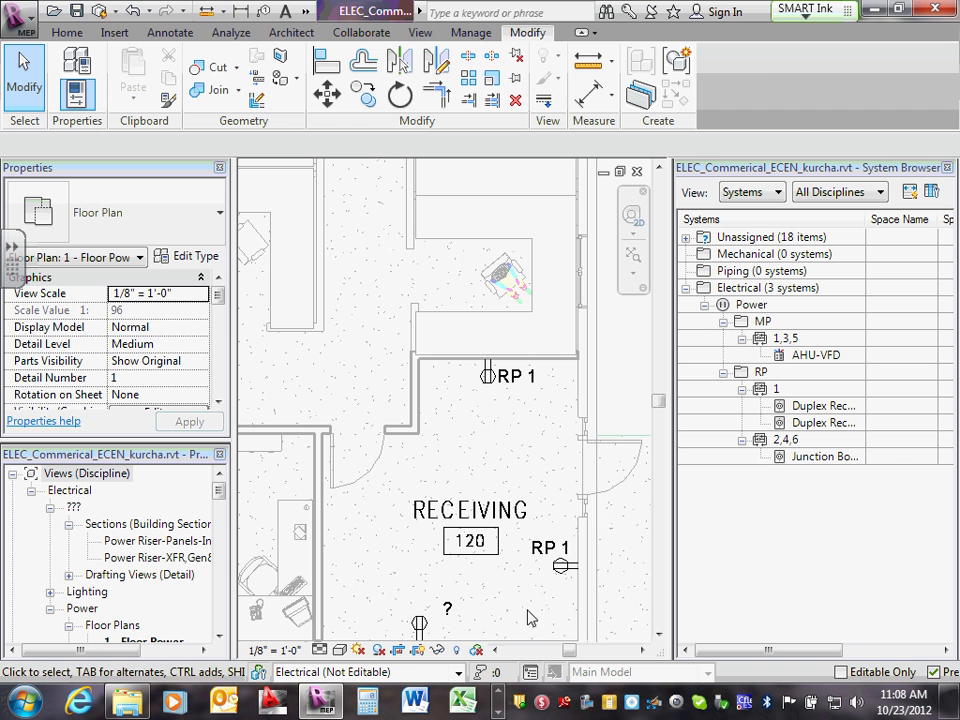
left_click(568, 564)
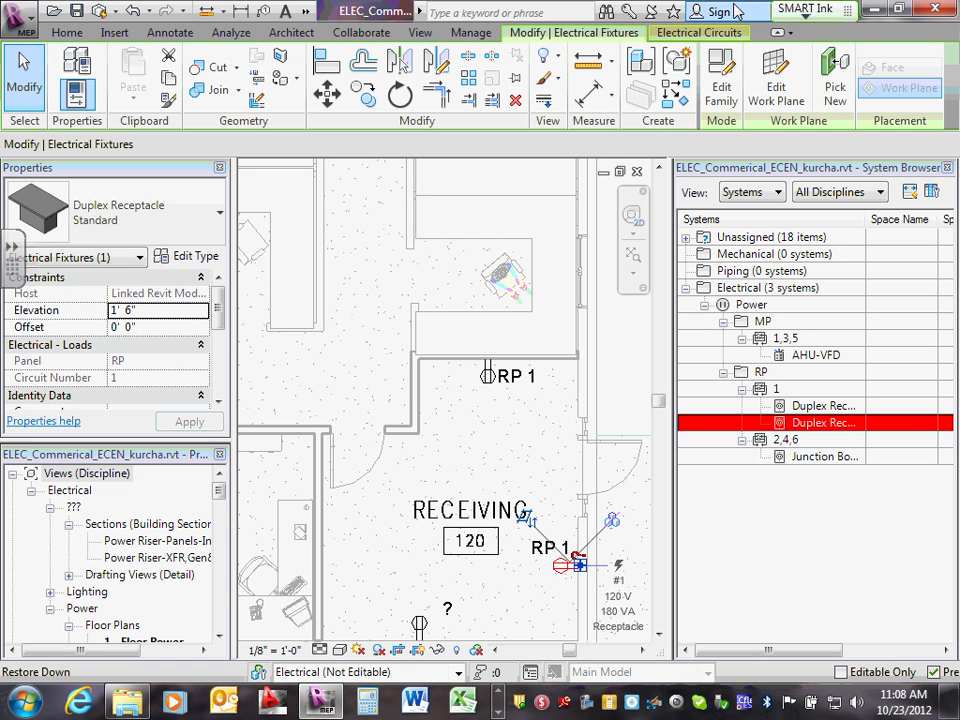
left_click(698, 32)
left_click(342, 93)
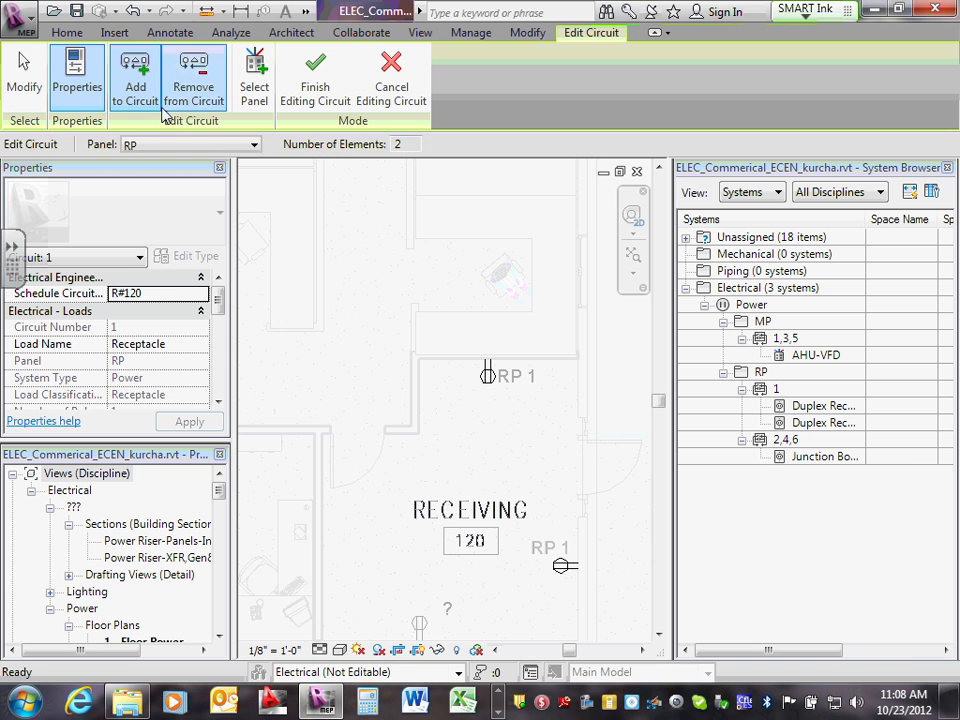
left_click(139, 94)
scroll(370, 585, "down", 2)
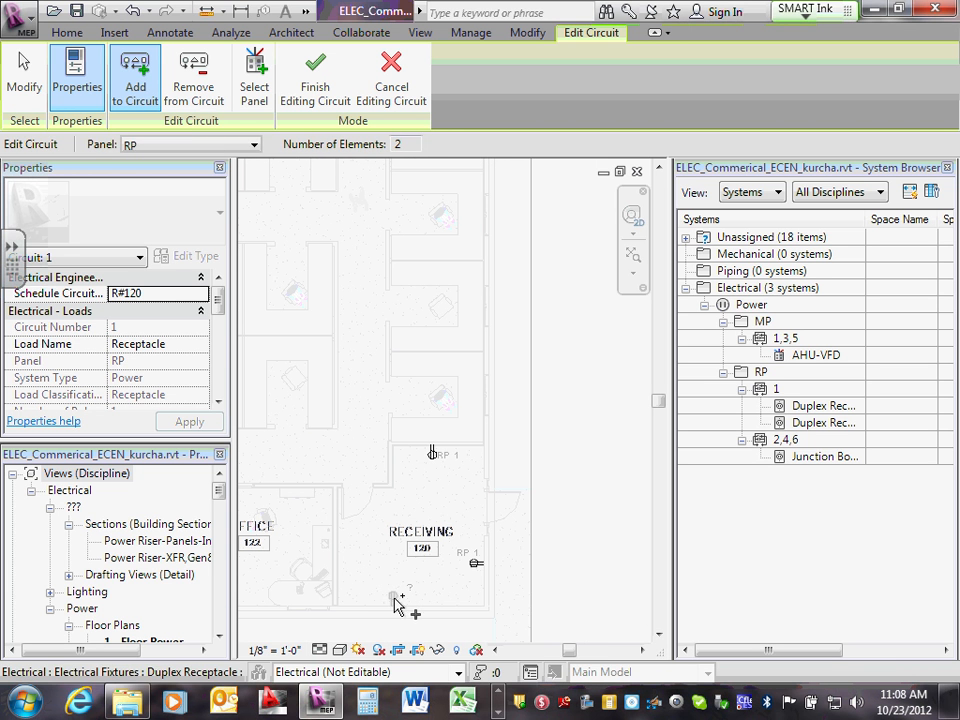
left_click(393, 601)
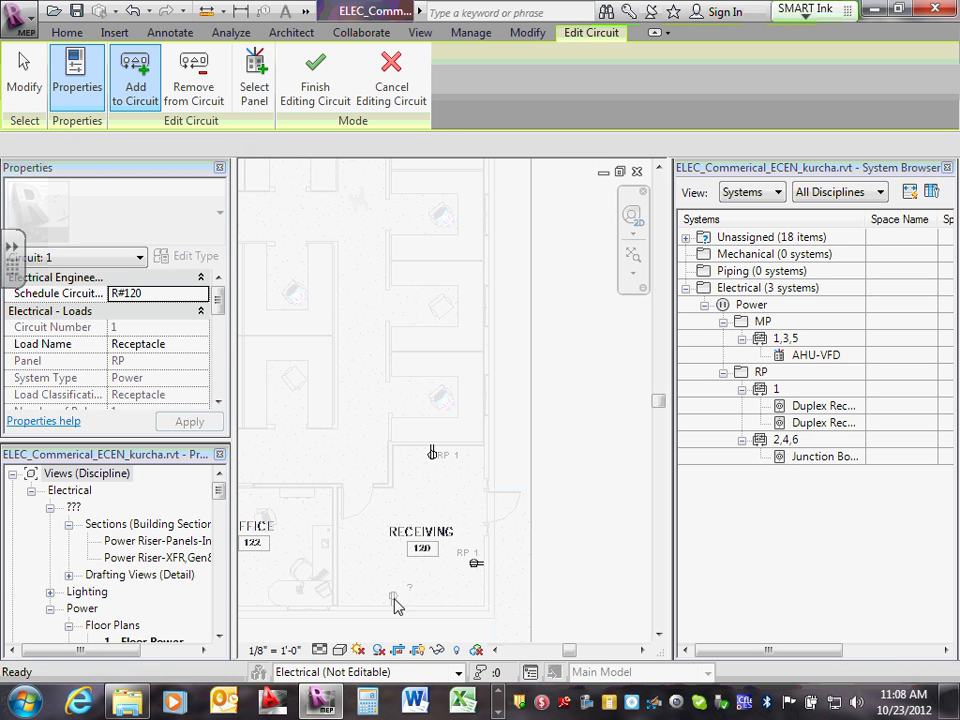
left_click(315, 75)
scroll(415, 582, "up", 2)
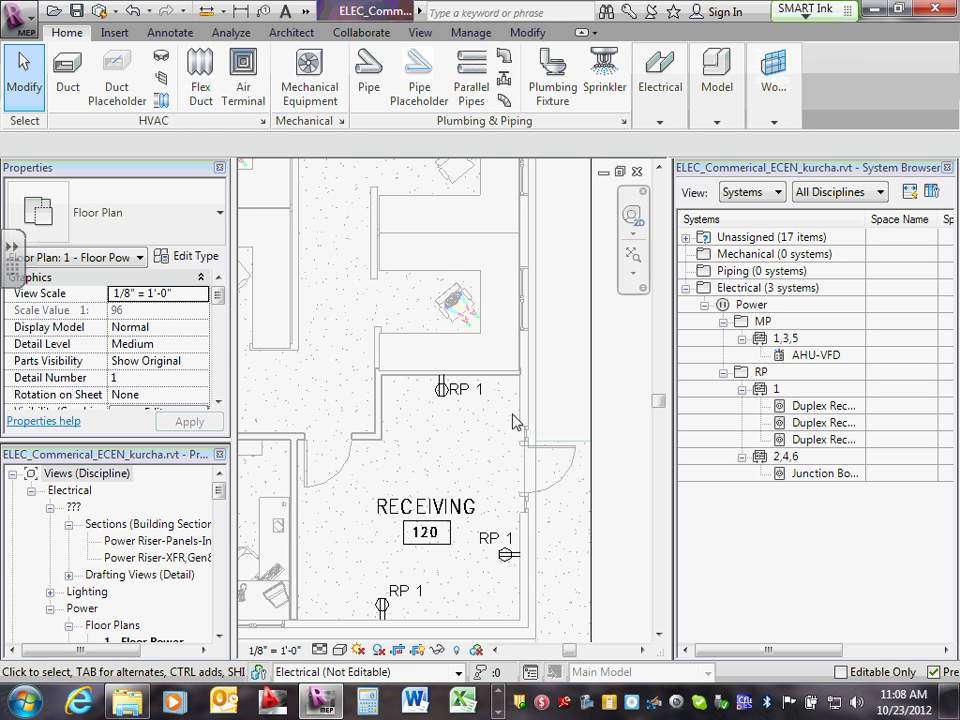
Examine the panel tags of the open office junction boxes near Library 110 and File 103.
scroll(514, 420, "down", 4)
middle_click_drag(566, 324, 900, 415)
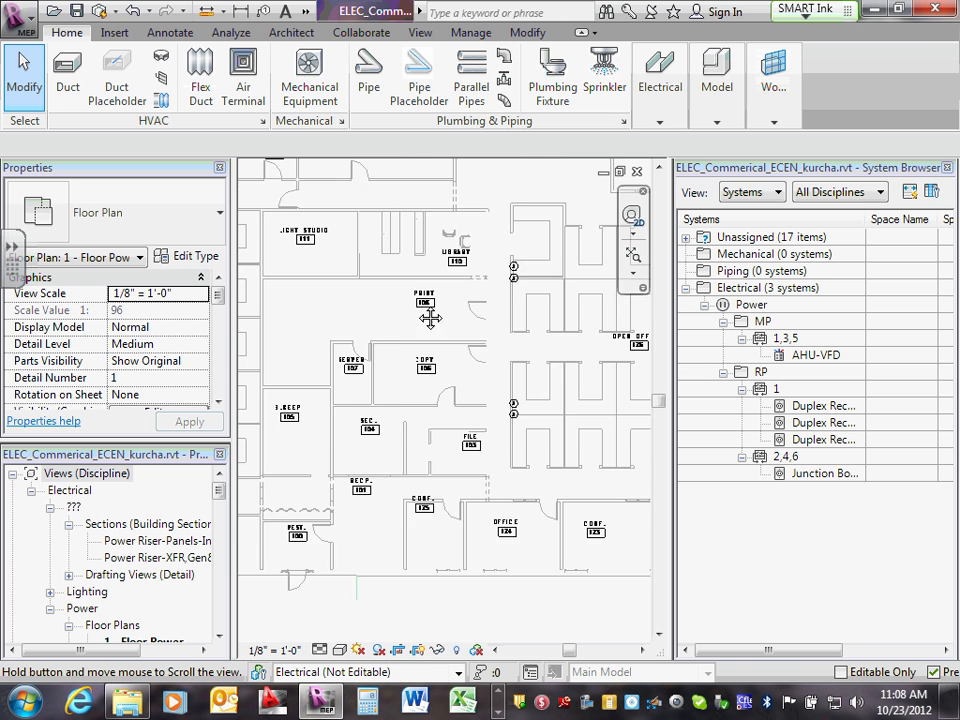
scroll(521, 271, "up", 1)
scroll(510, 267, "up", 5)
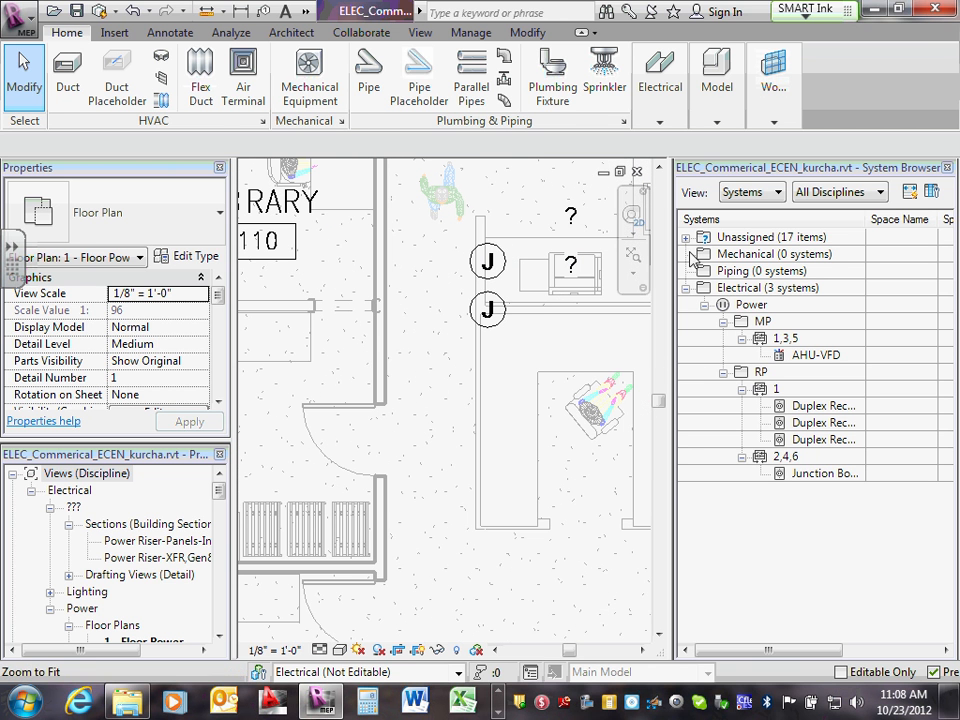
left_click(570, 218)
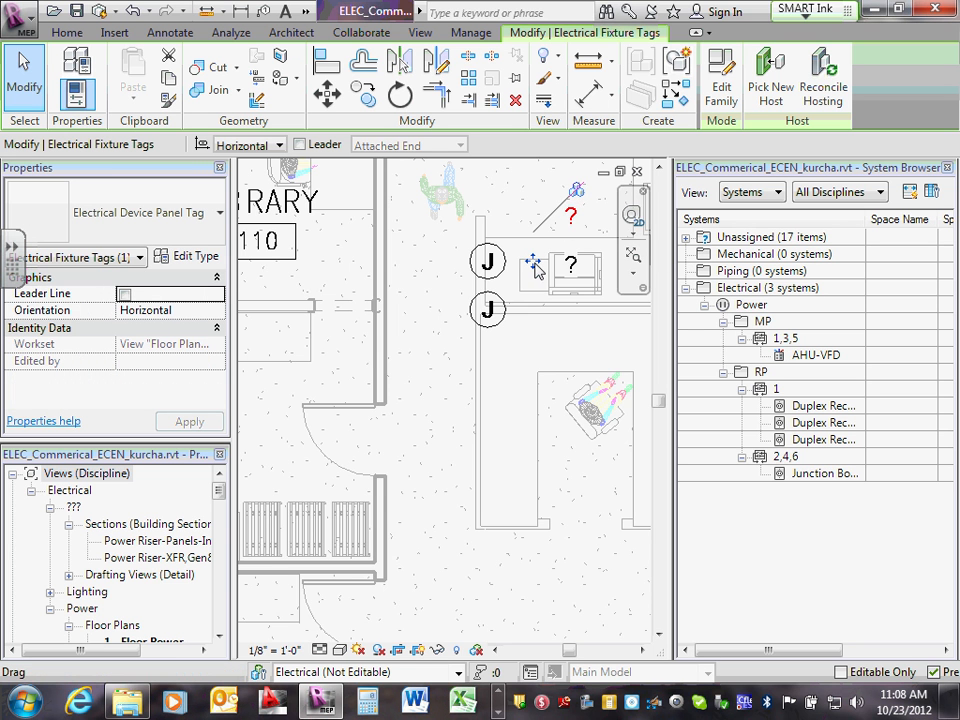
scroll(450, 237, "down", 1)
scroll(460, 240, "down", 4)
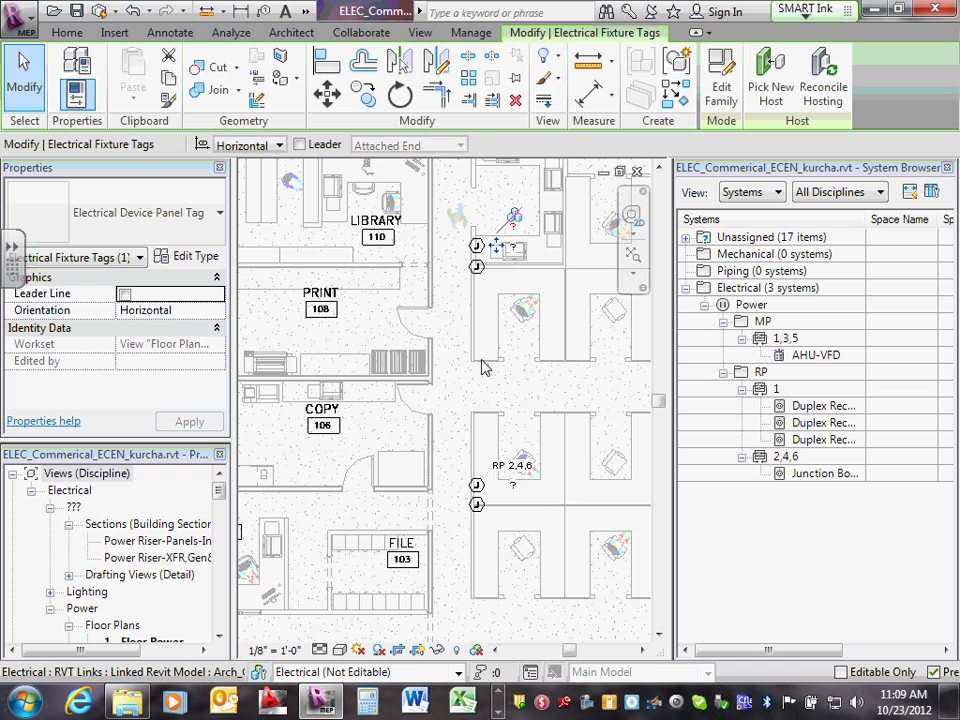
scroll(514, 475, "up", 4)
scroll(560, 470, "up", 2)
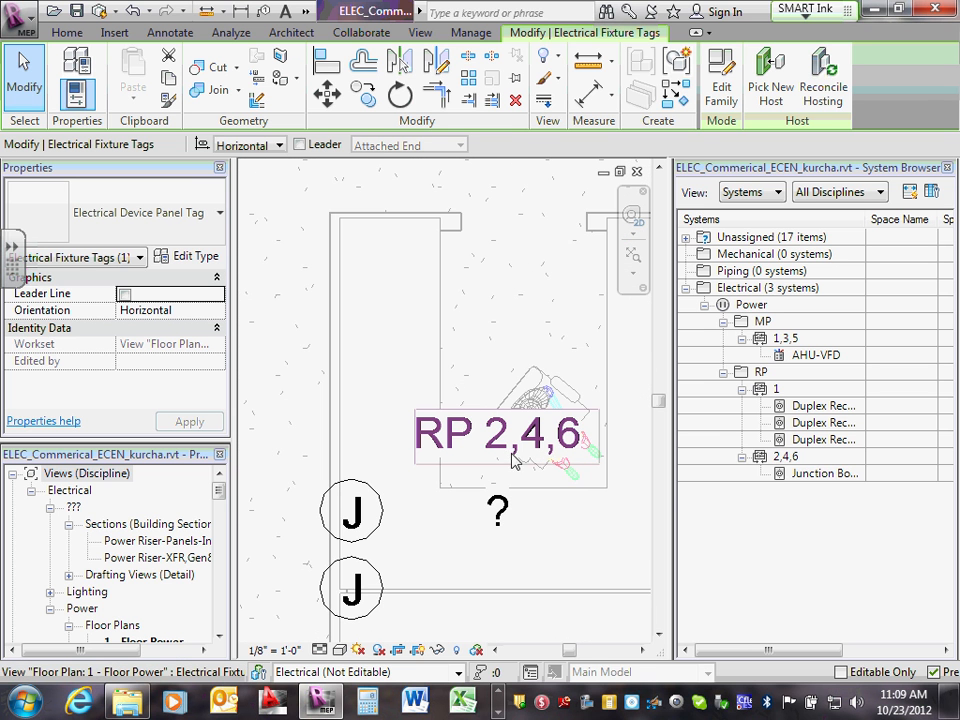
Examine the RP 2,4,6 junction box tag and the equipment tagging around the Elec./Mech. 116 room.
scroll(555, 457, "up", 1)
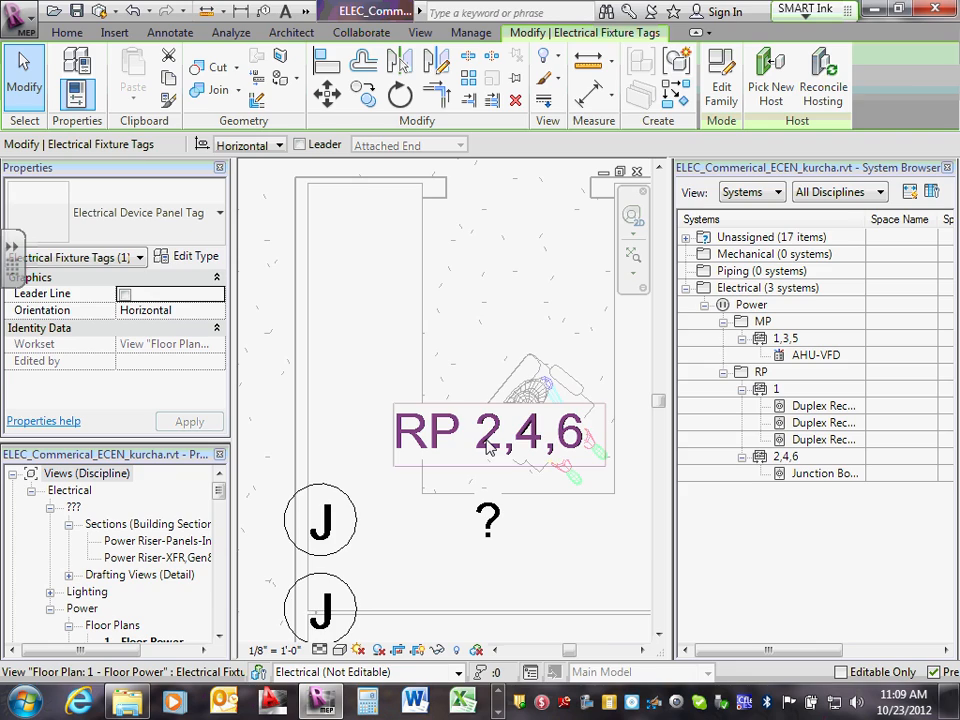
key("Escape")
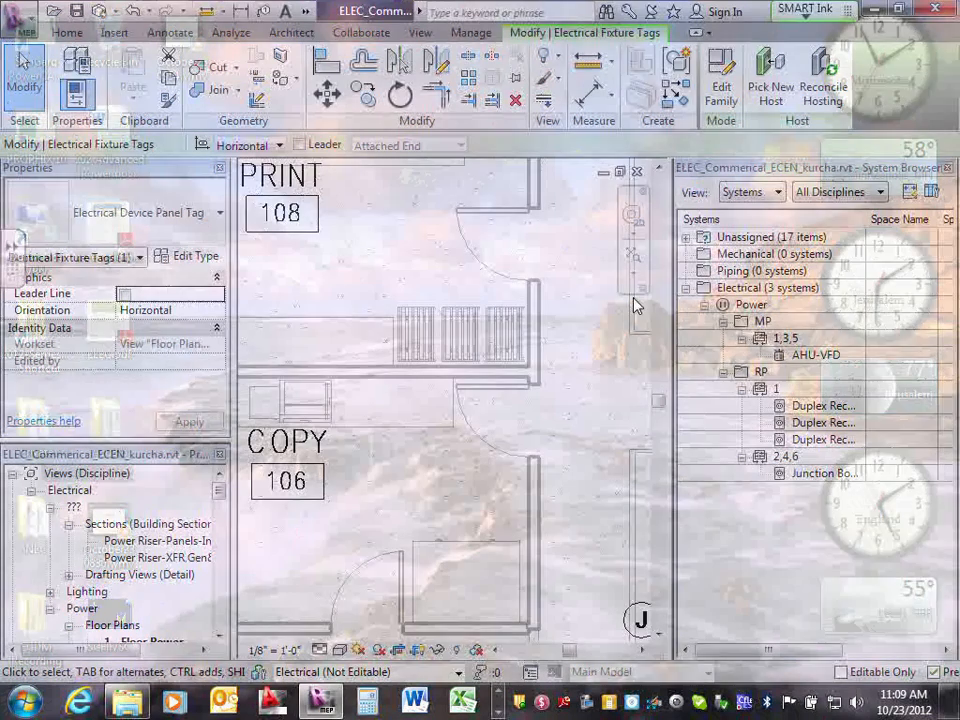
scroll(463, 249, "down", 4)
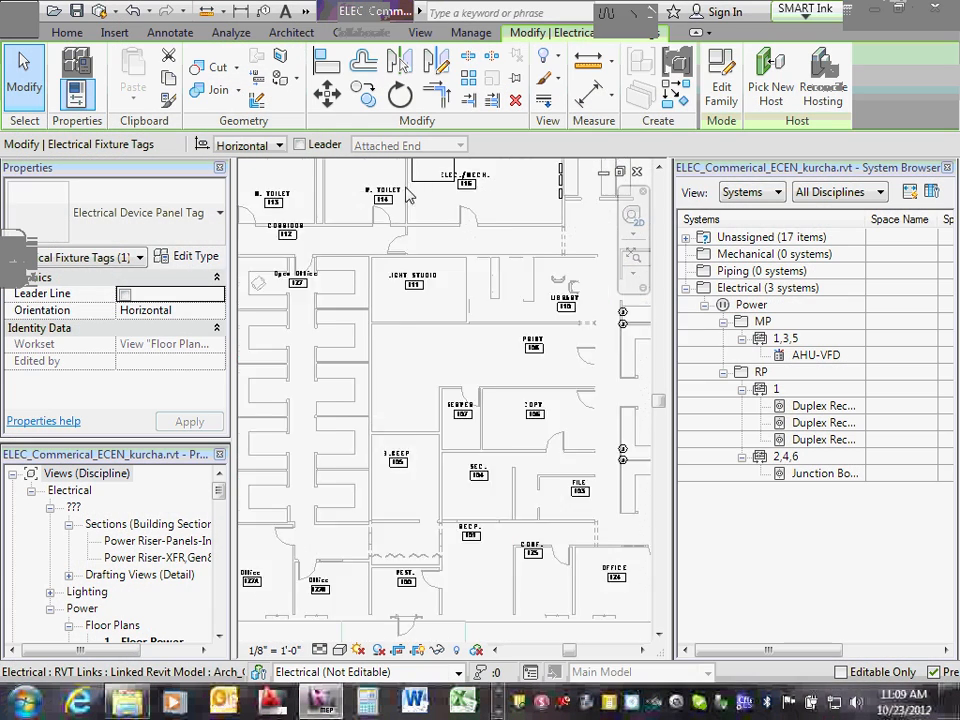
scroll(408, 197, "down", 2)
middle_click_drag(434, 216, 459, 321)
scroll(423, 252, "up", 1)
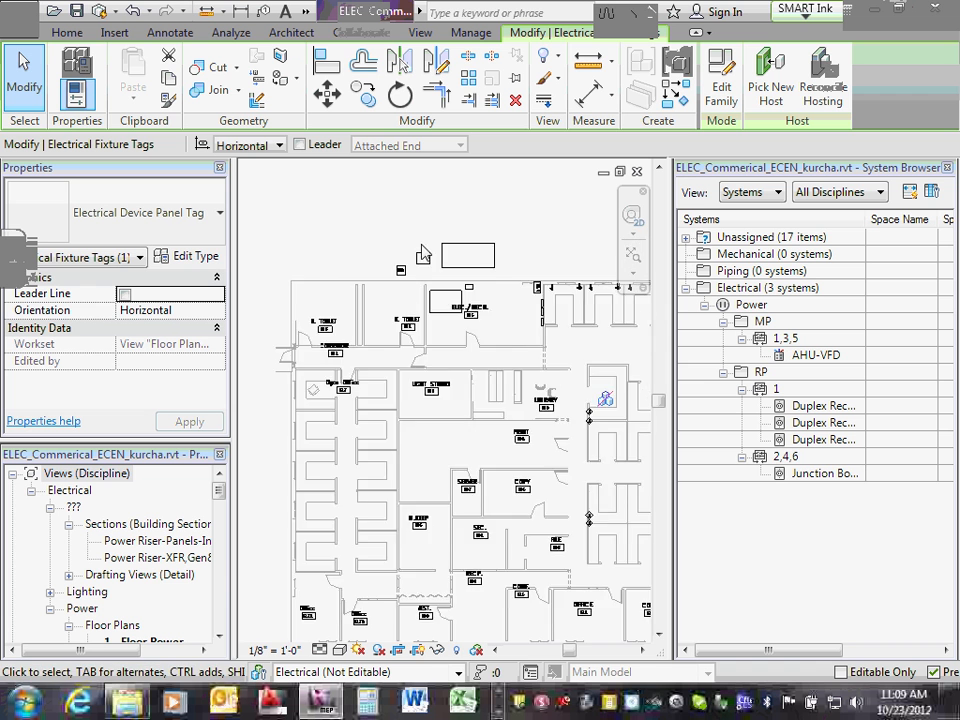
scroll(423, 252, "up", 3)
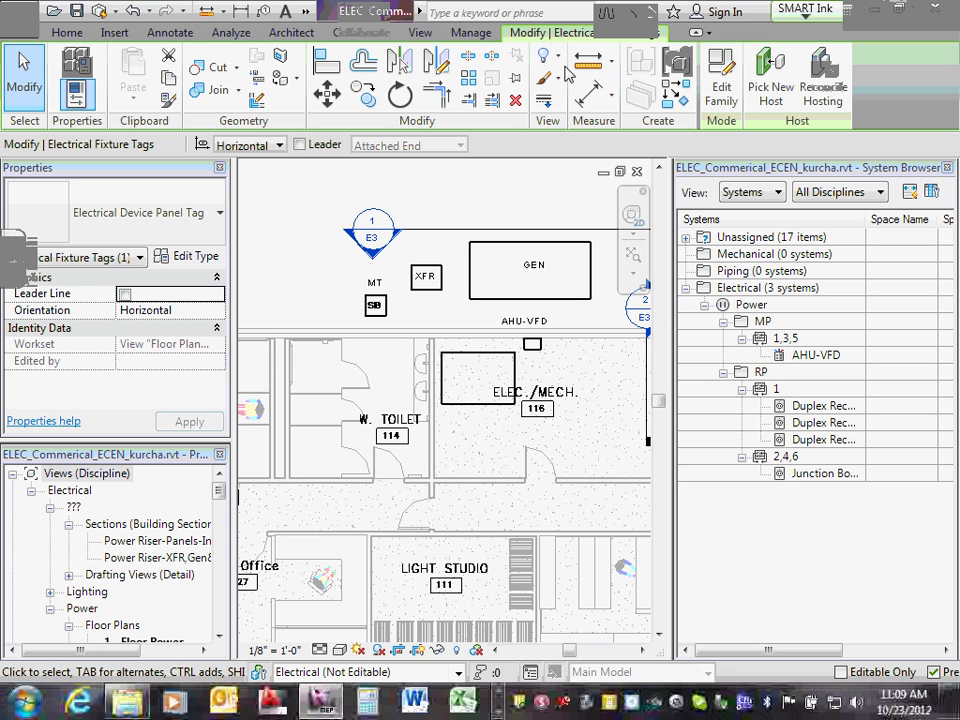
Load the Mechanical Equipment Tag.rfa family from the US Imperial library's Annotations > Mechanical folder and clear the selection.
left_click(117, 34)
left_click(465, 90)
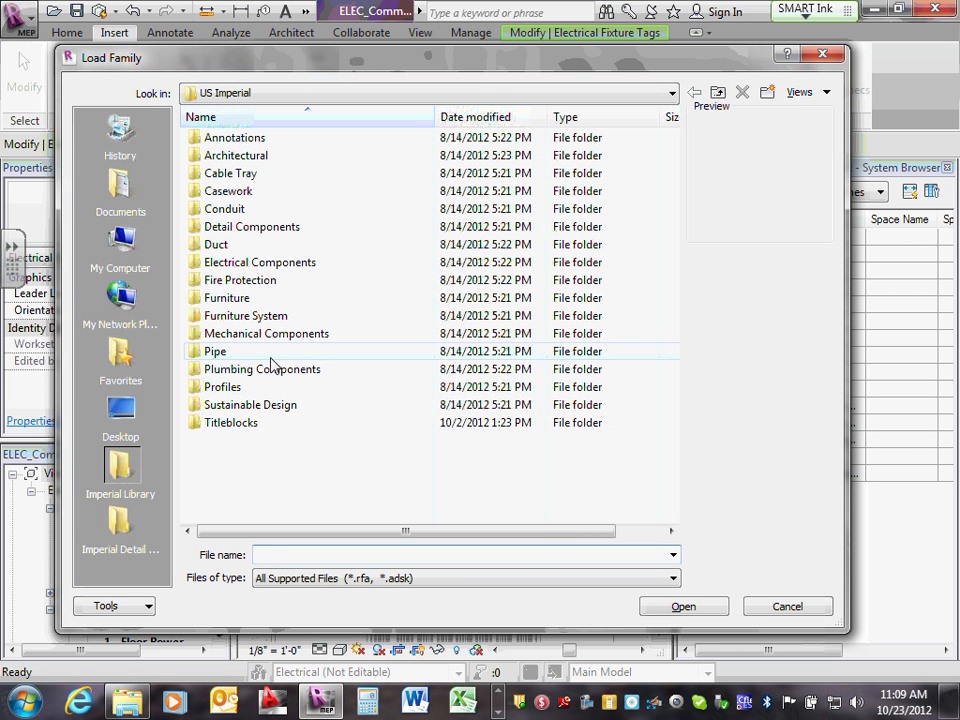
double_click(280, 338)
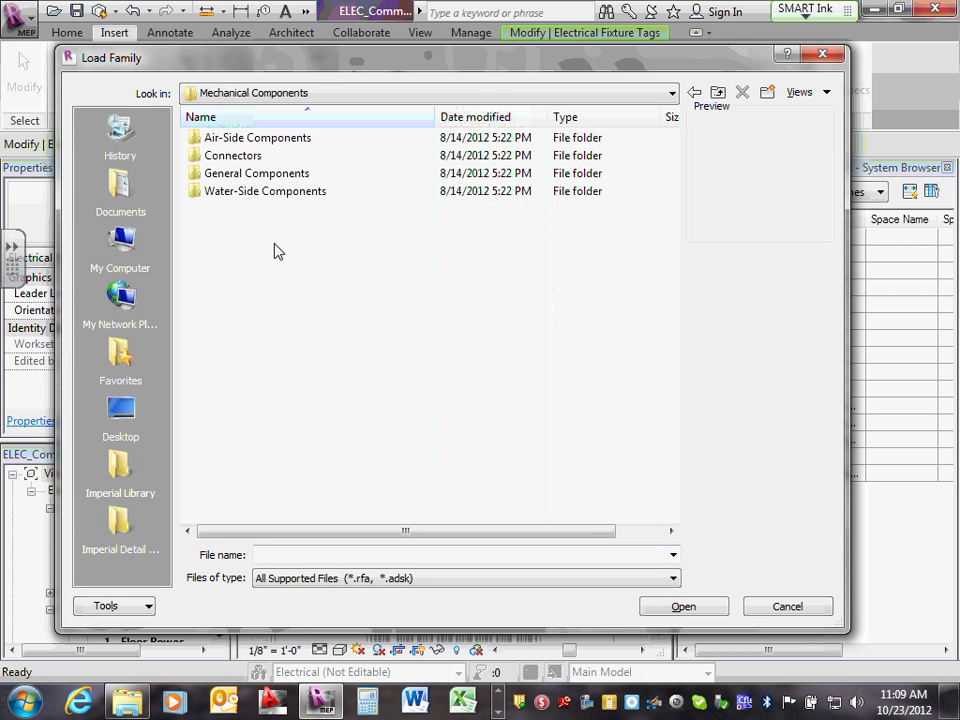
double_click(270, 175)
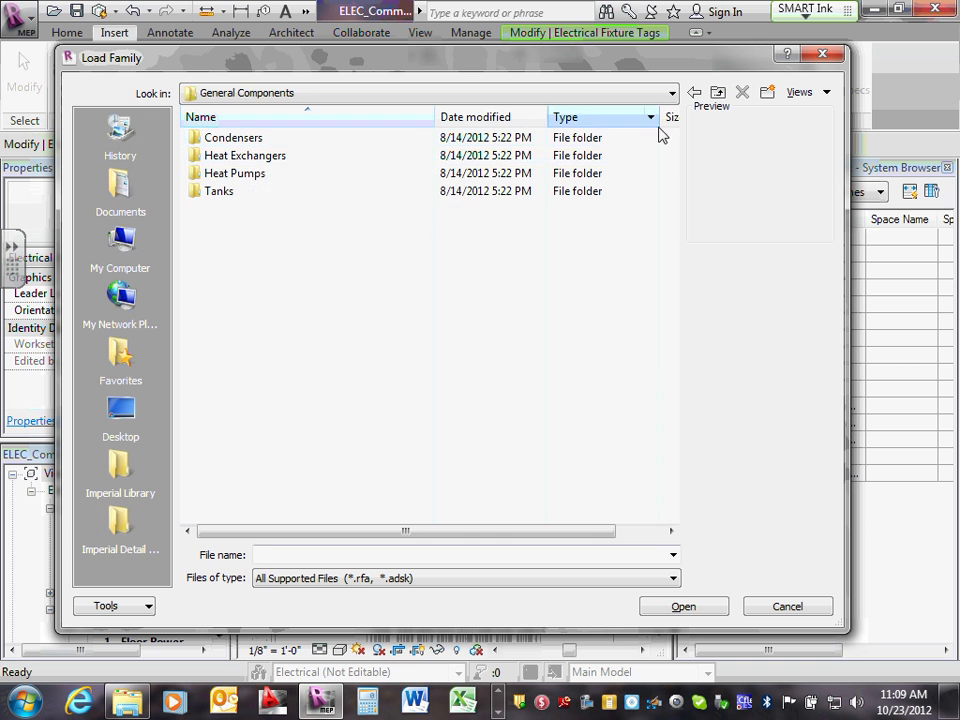
left_click(718, 94)
left_click(718, 94)
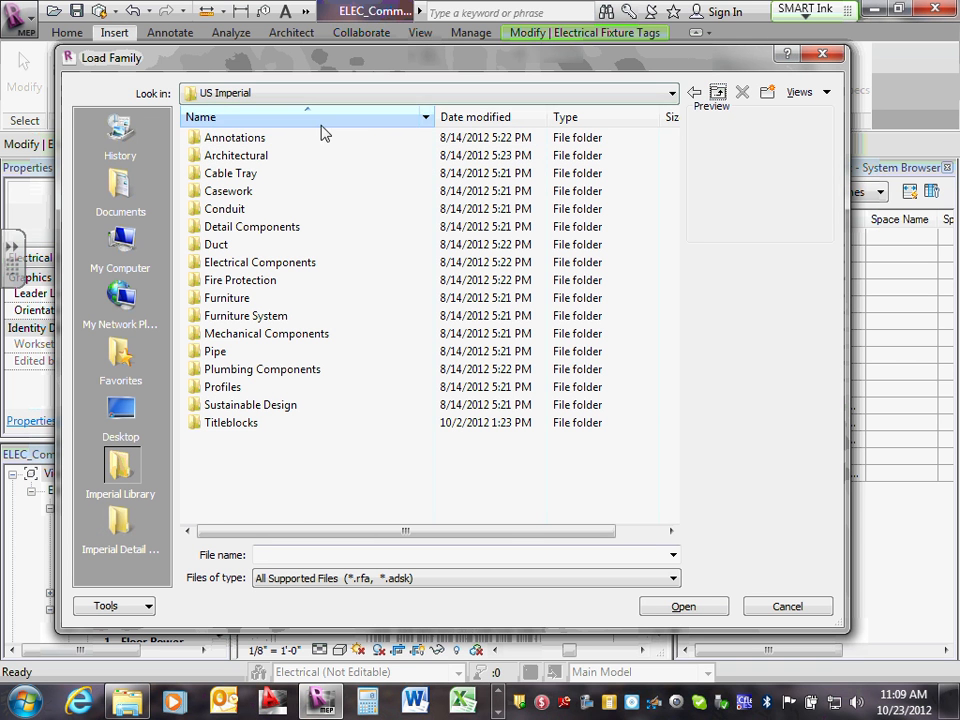
double_click(274, 143)
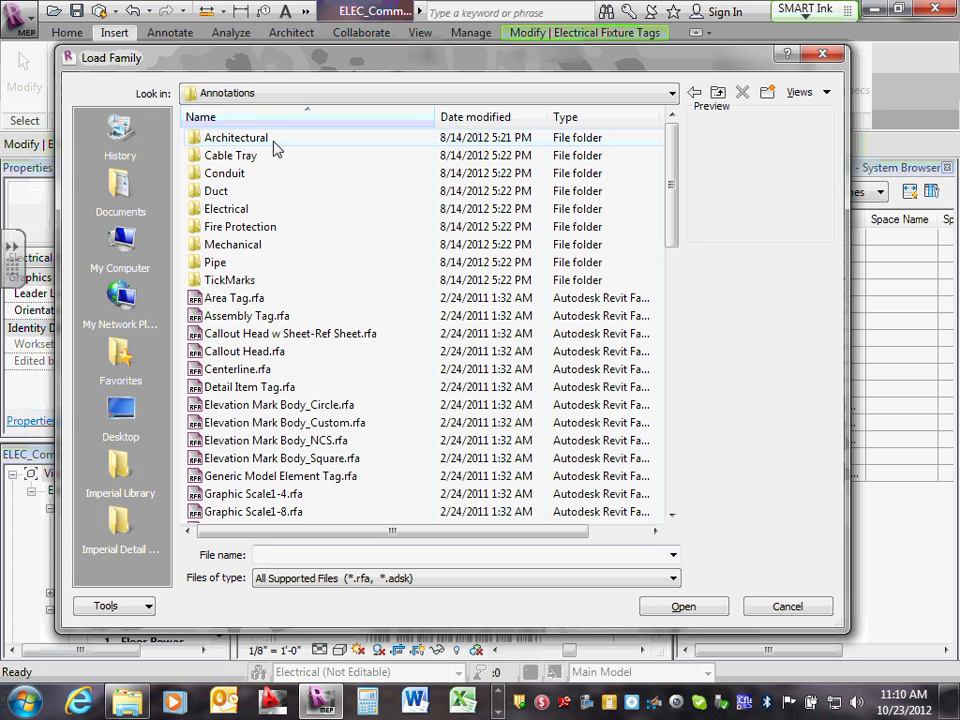
double_click(264, 246)
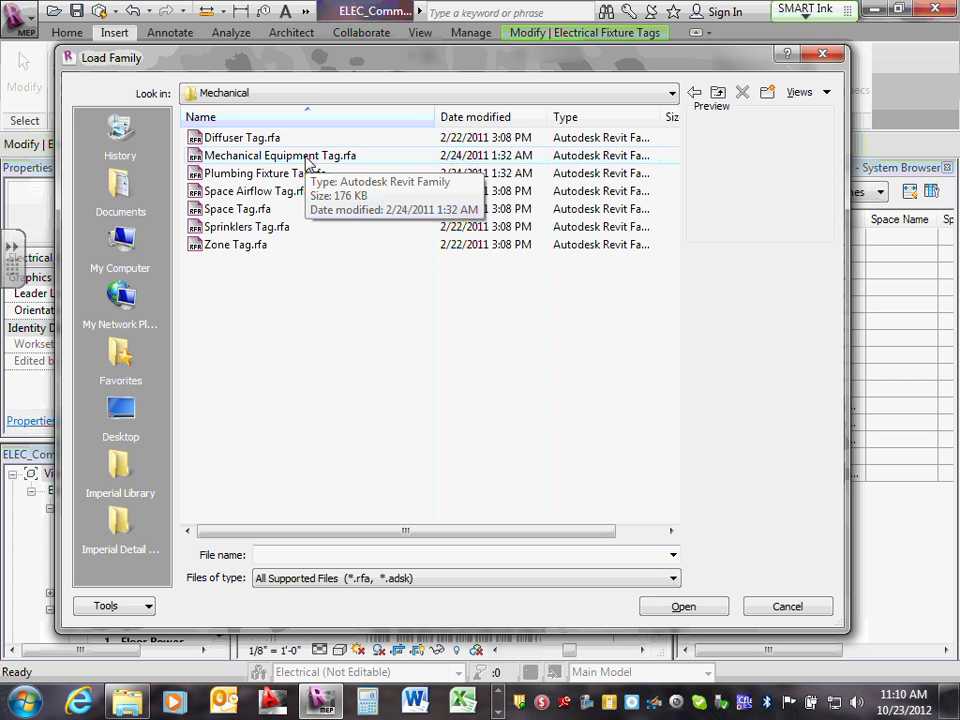
left_click(672, 93)
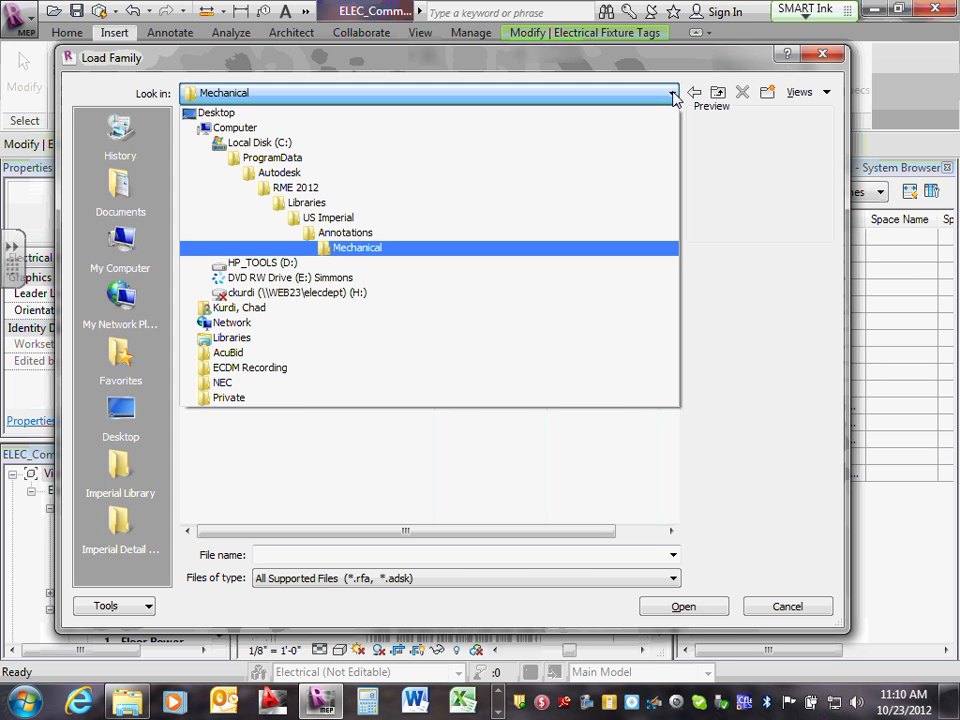
left_click(674, 95)
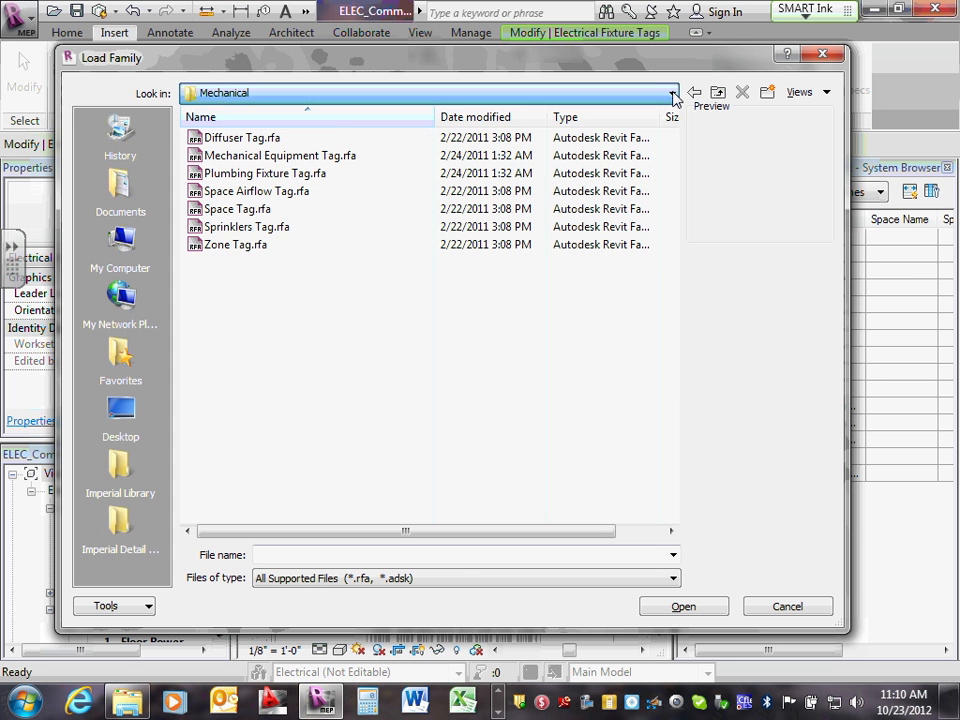
left_click(325, 160)
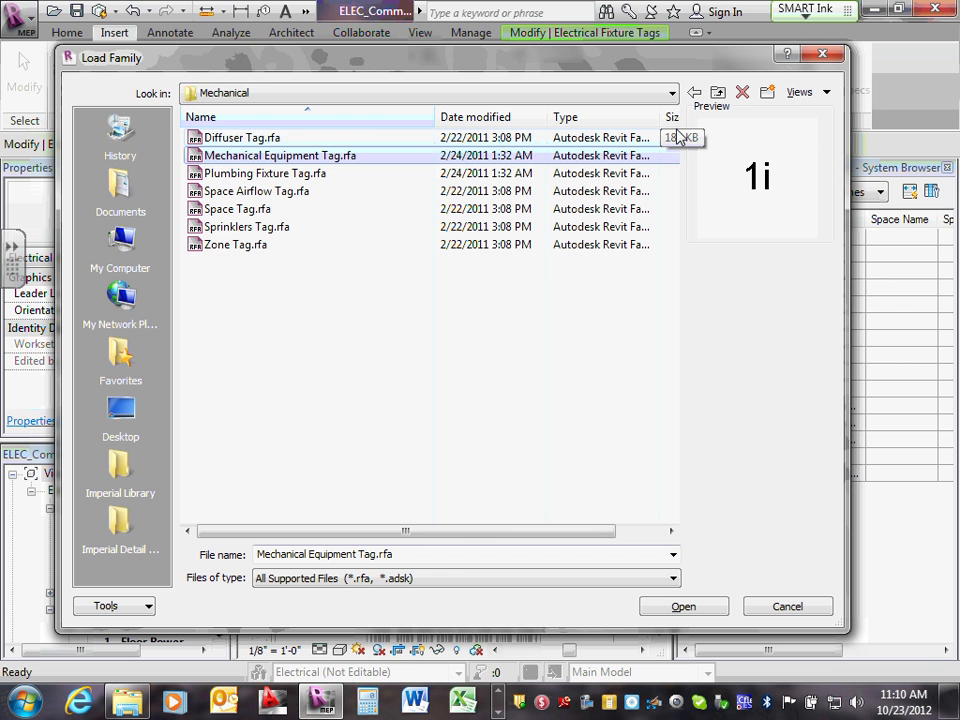
left_click(681, 607)
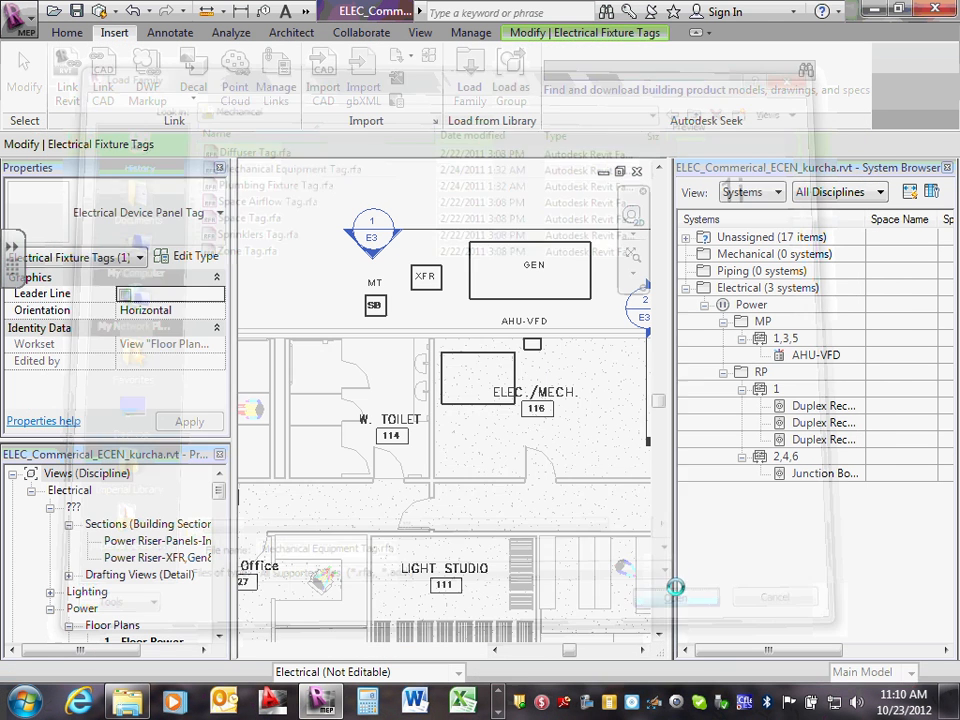
key("Escape")
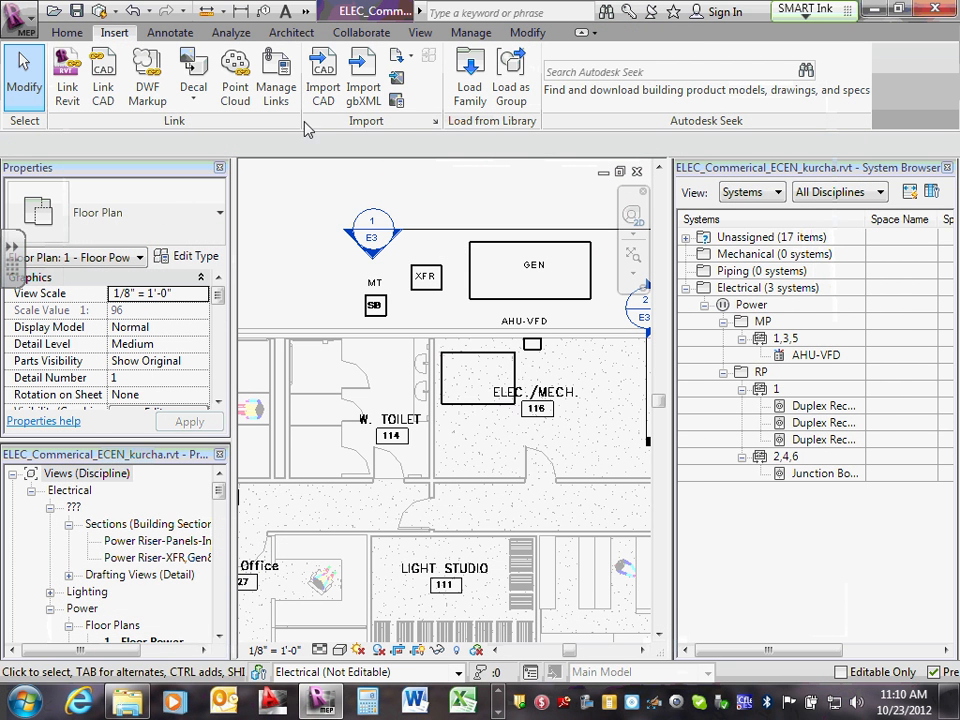
Tag the air handling unit in Elec./Mech. 116 by category, and turn off the leader option for further tags.
left_click(160, 32)
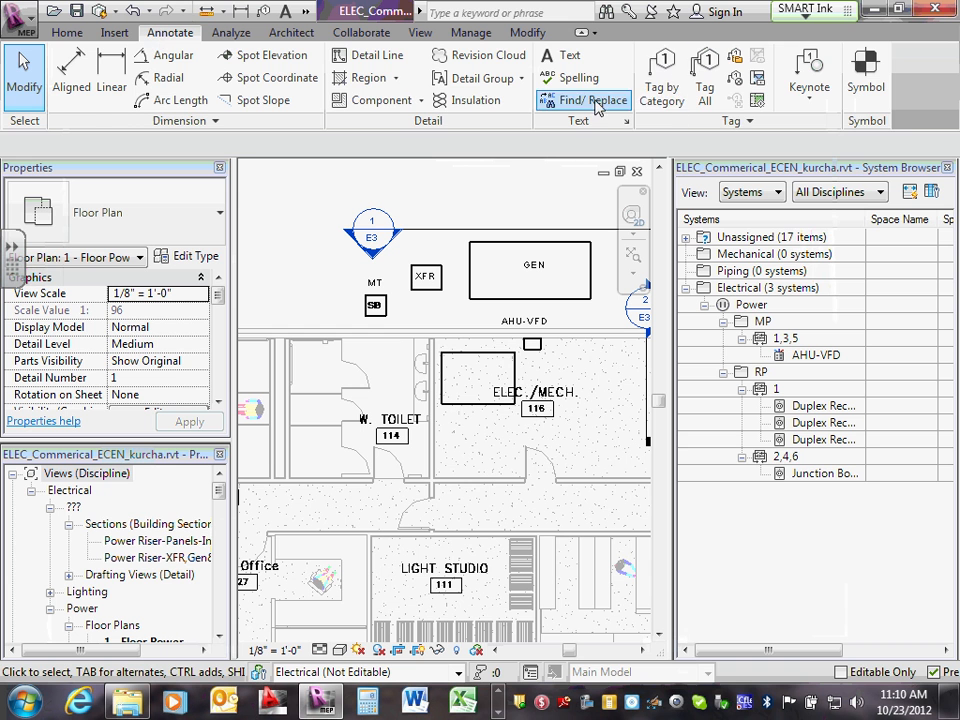
left_click(667, 88)
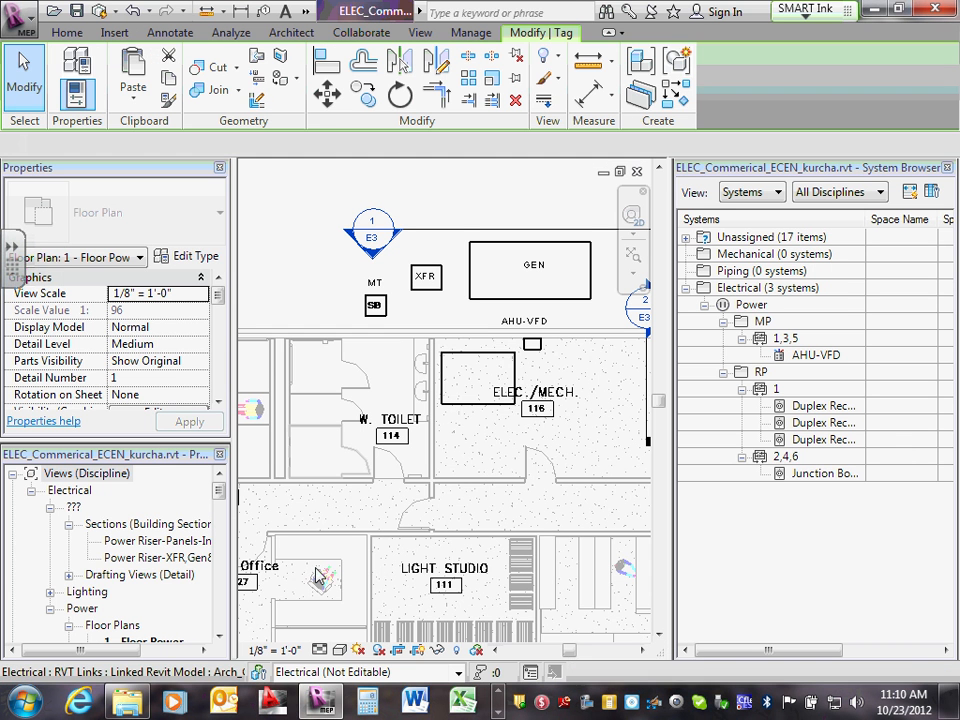
left_click(475, 410)
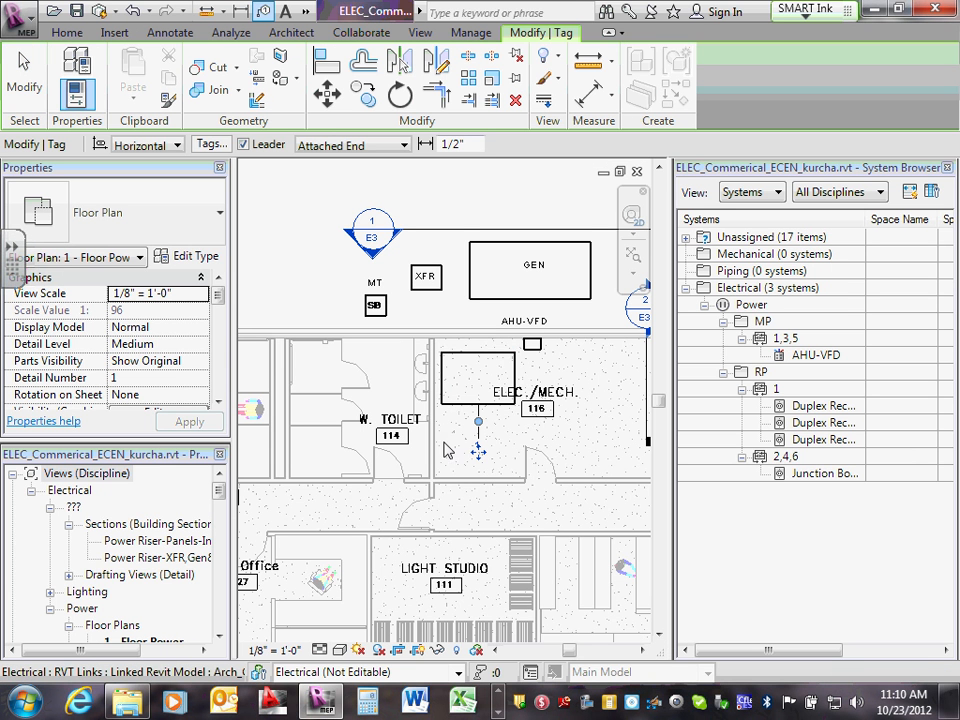
scroll(460, 452, "up", 3)
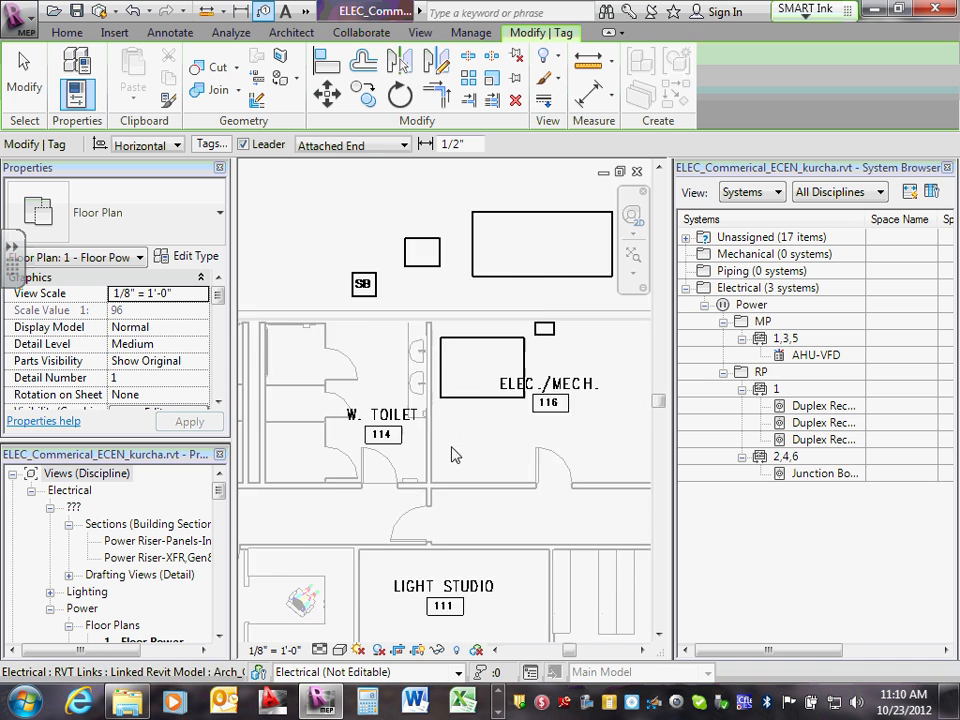
left_click(243, 144)
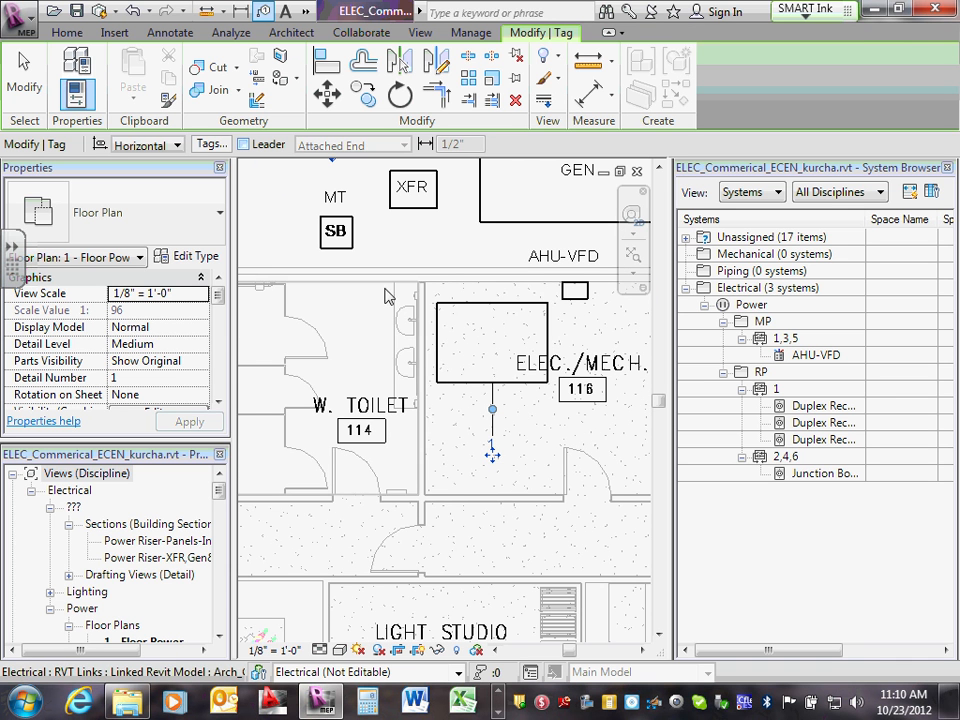
left_click(505, 449)
left_click(601, 366)
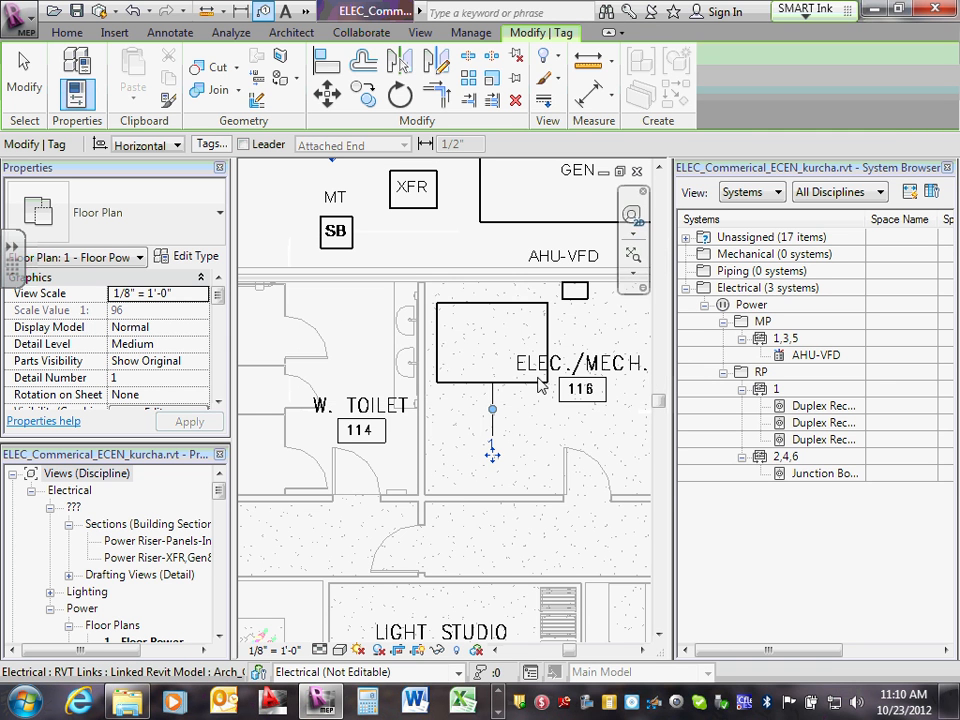
left_click(492, 450)
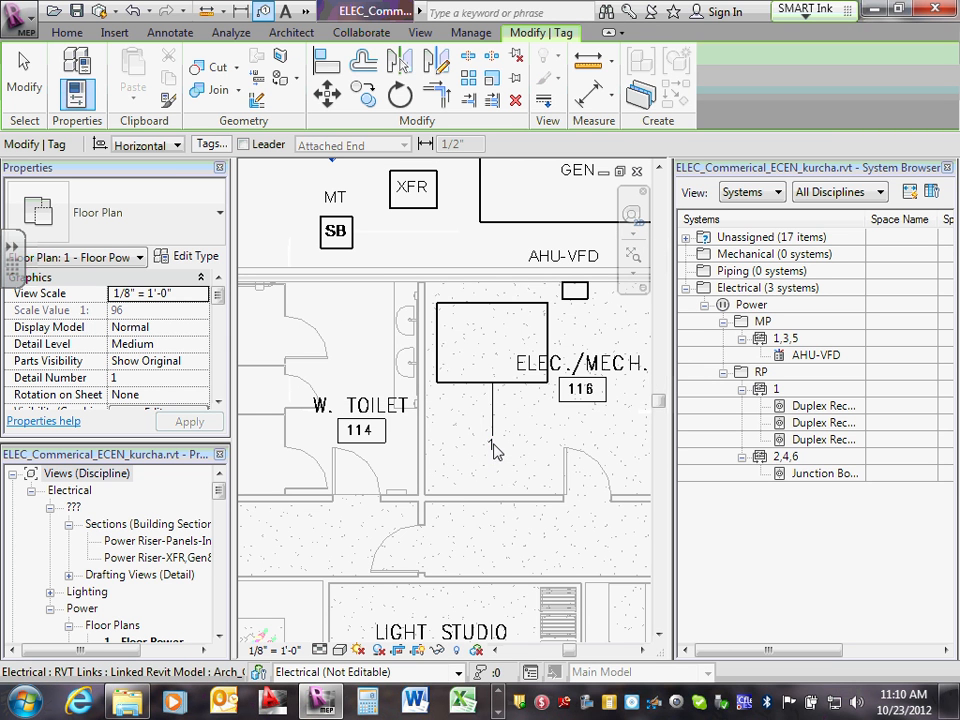
left_click(603, 366)
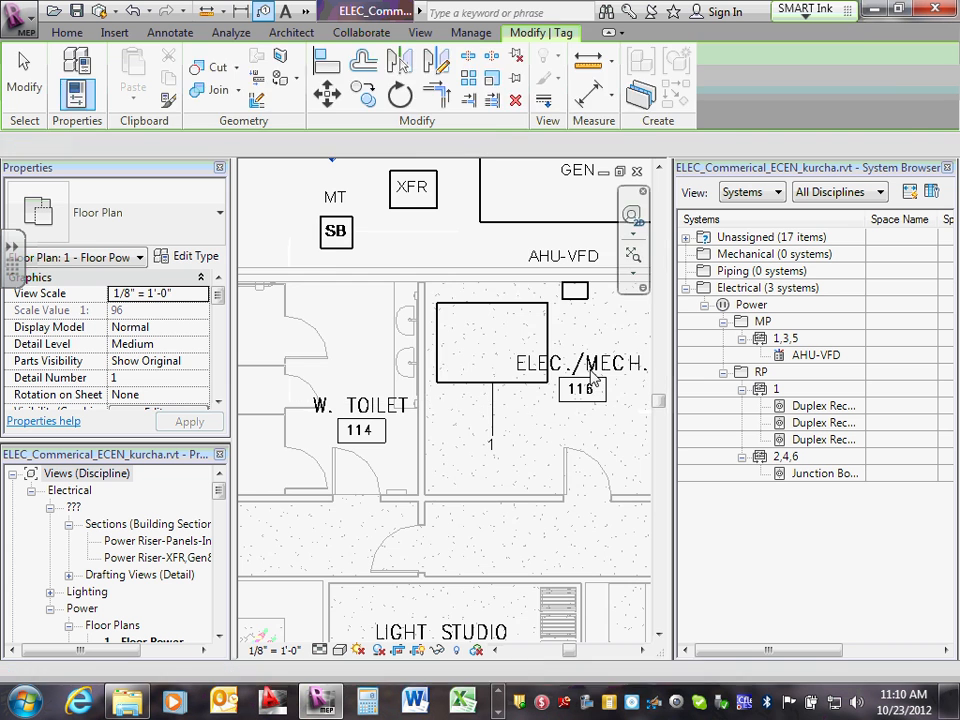
key("Escape")
Change the air handling unit's mechanical equipment tag text to AHU.
scroll(490, 430, "up", 3)
left_click(492, 444)
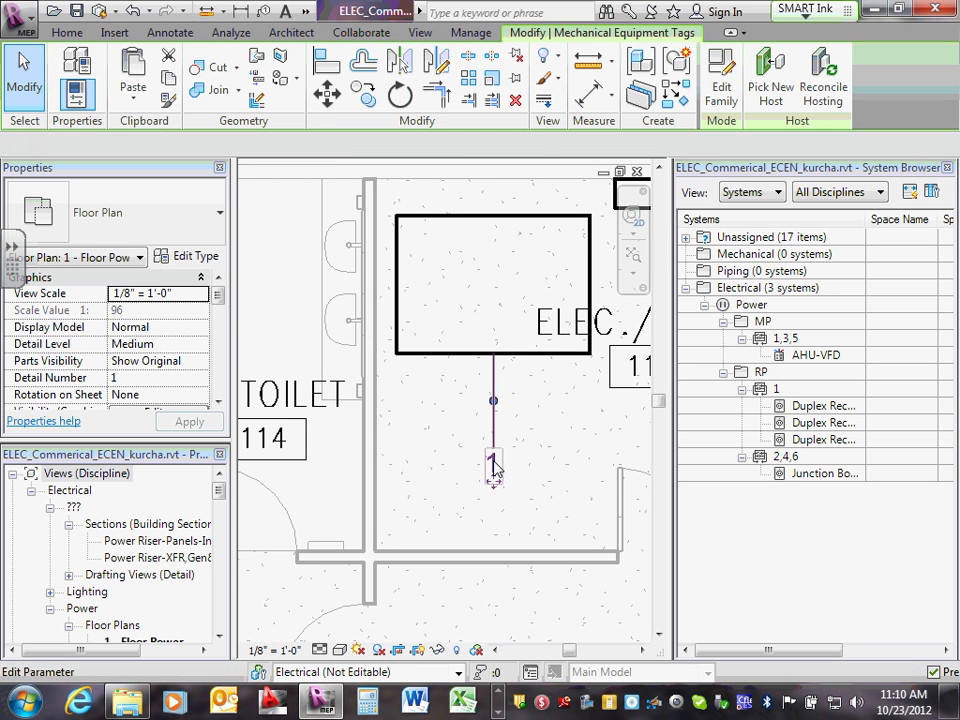
left_click(492, 444)
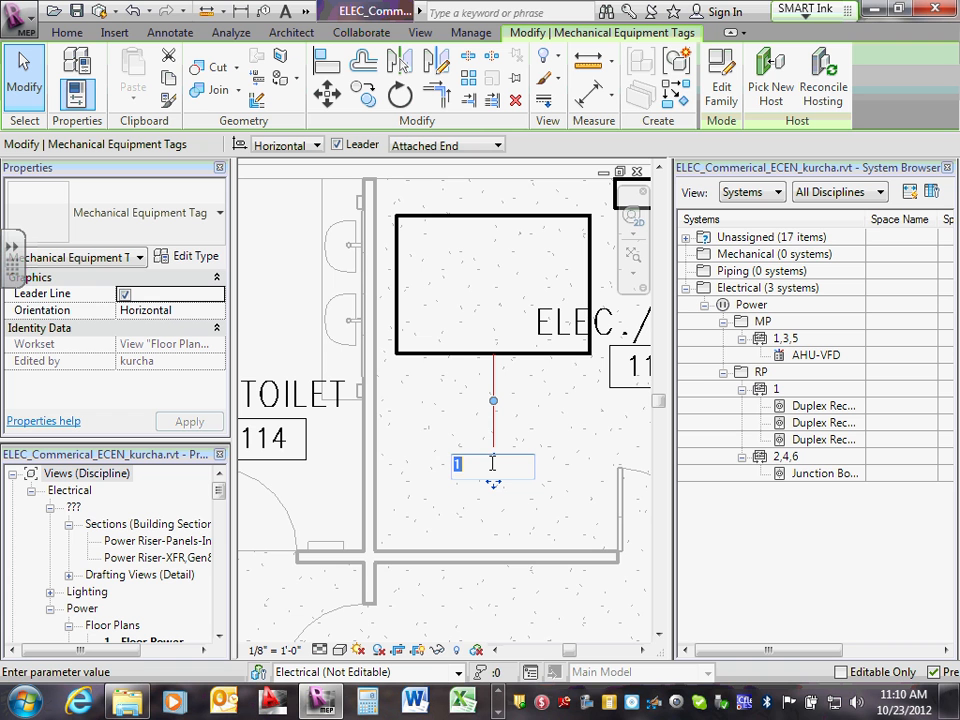
type("AHU")
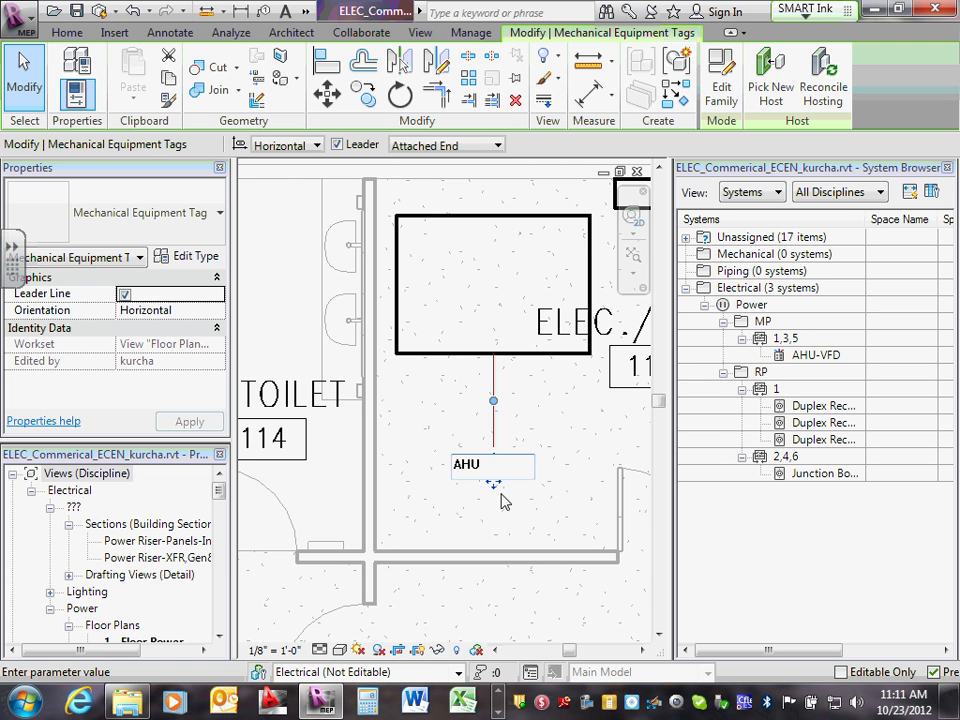
left_click(493, 484)
Move the AHU tag inside the air handling unit's outline and remove its leader line.
left_click_drag(493, 482, 497, 305)
left_click(337, 147)
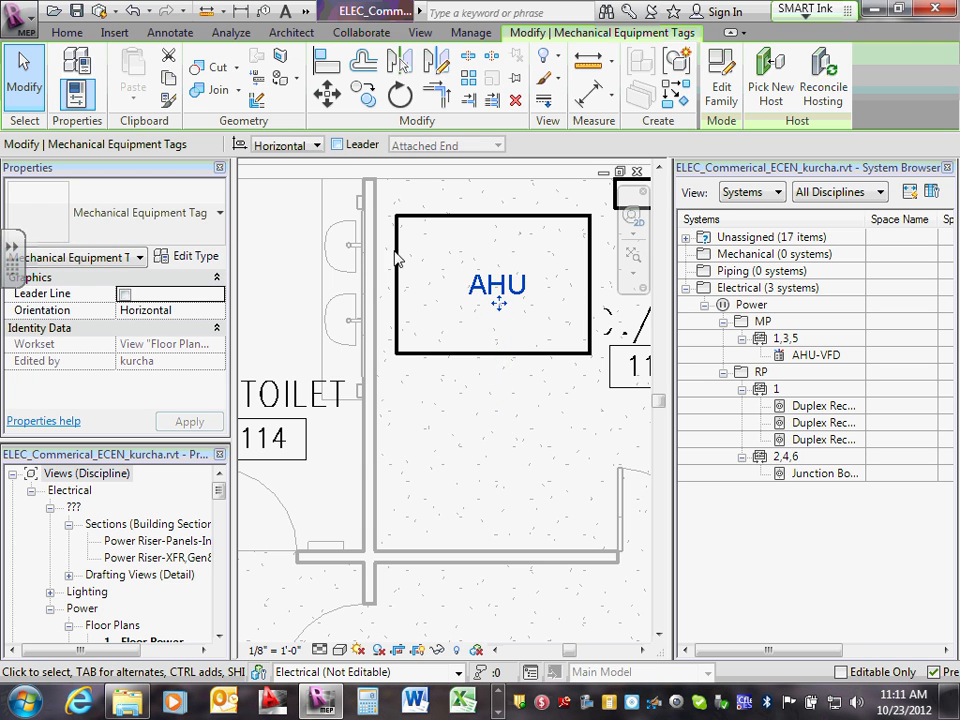
left_click(521, 437)
scroll(520, 435, "down", 5)
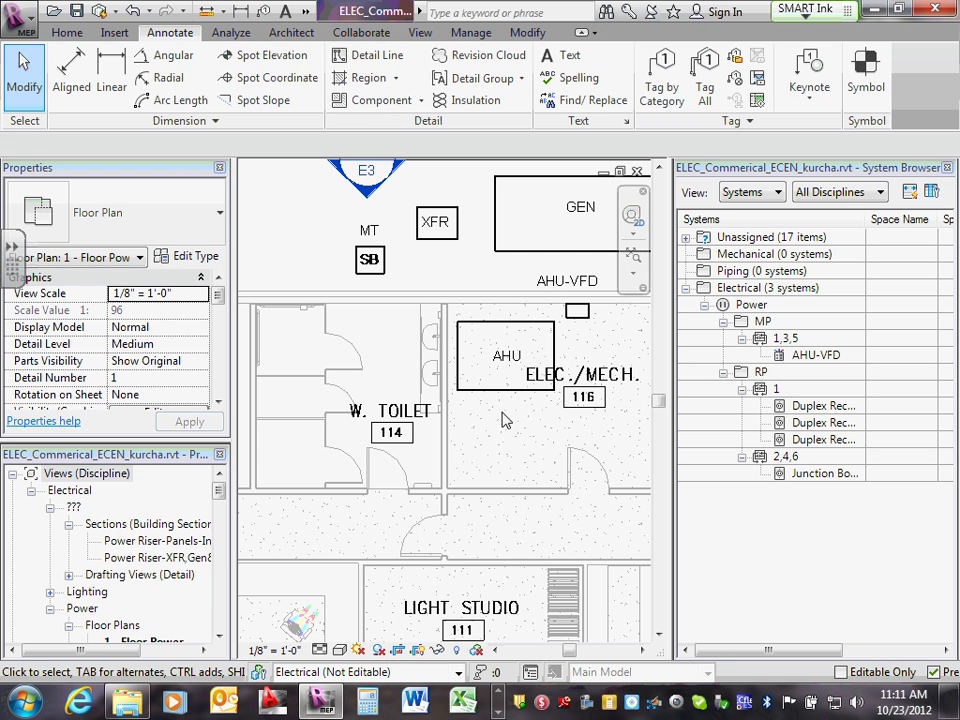
scroll(607, 368, "up", 1)
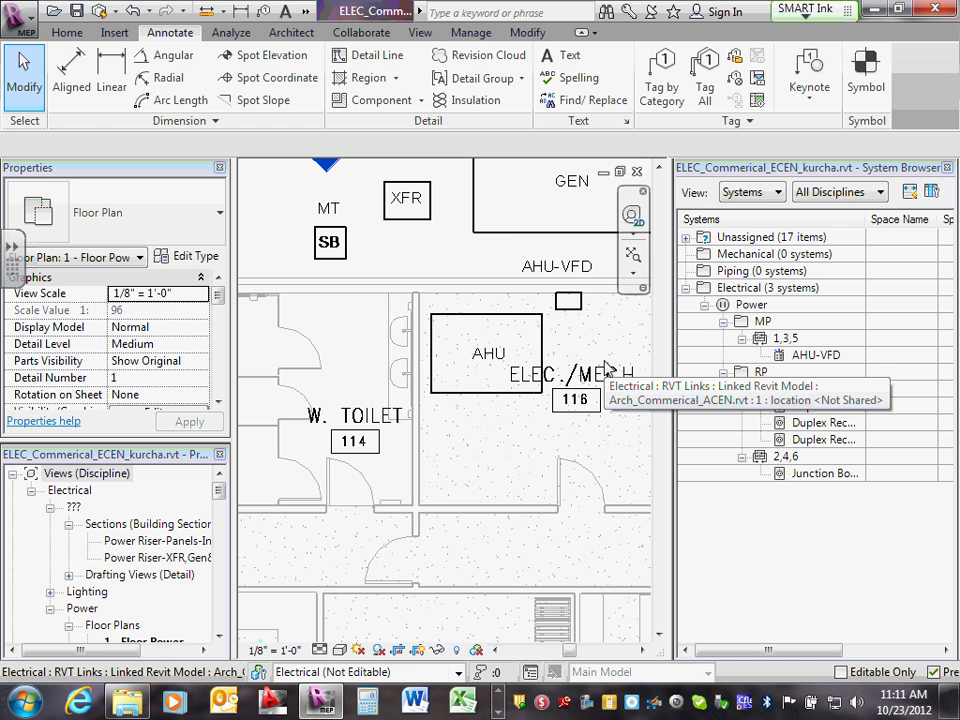
Inspect the air handling unit and its AHU tag settings in the Elec./Mech. 116 room.
left_click(487, 357)
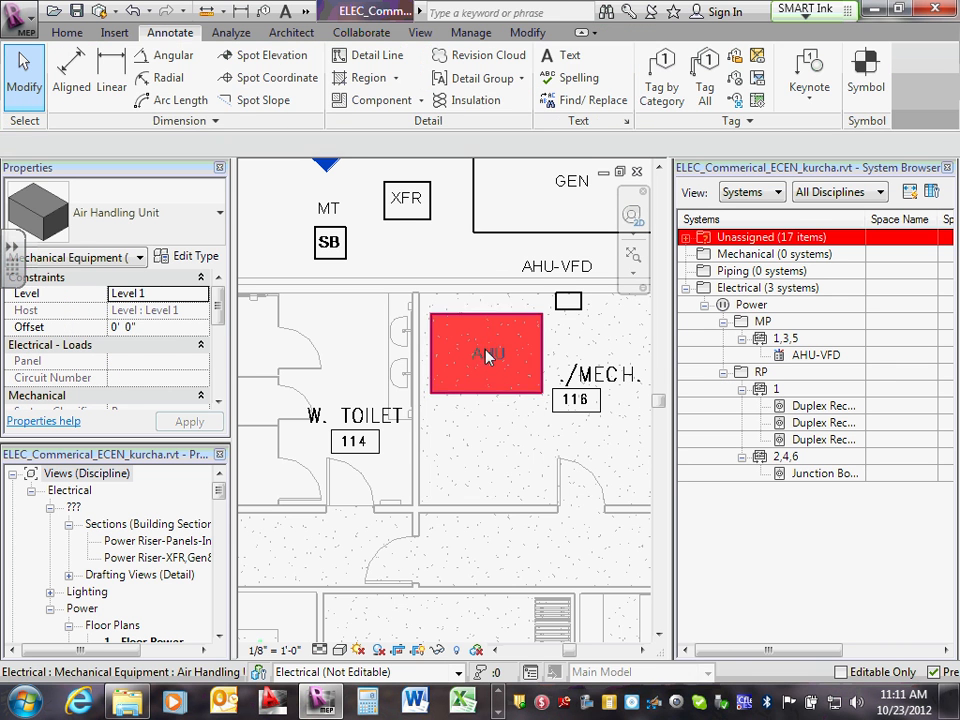
key("Escape")
scroll(487, 357, "up", 3)
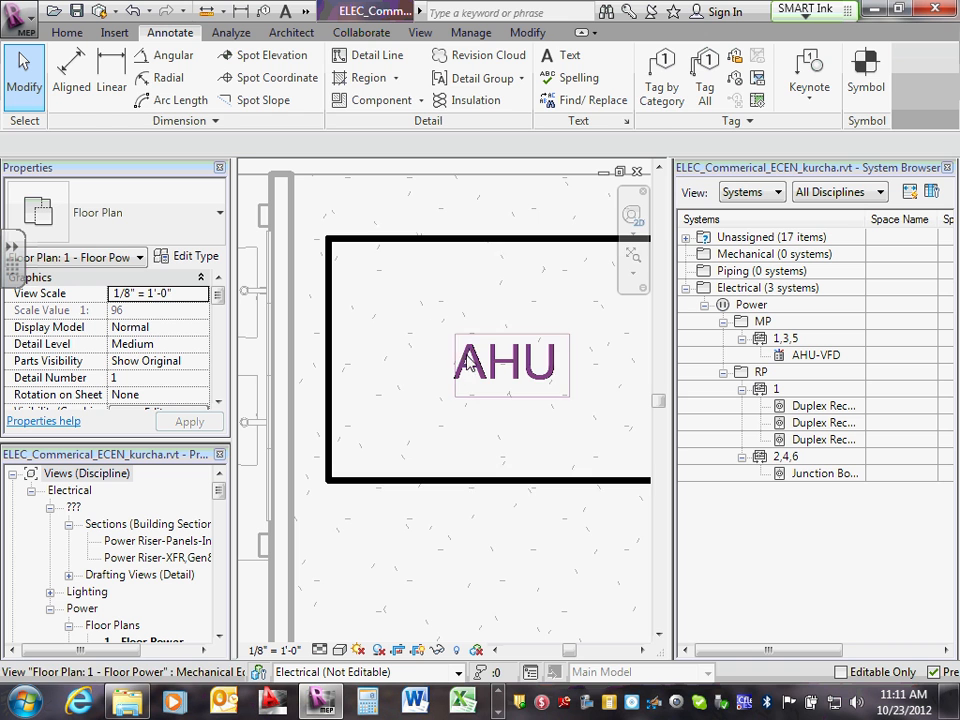
left_click(467, 363)
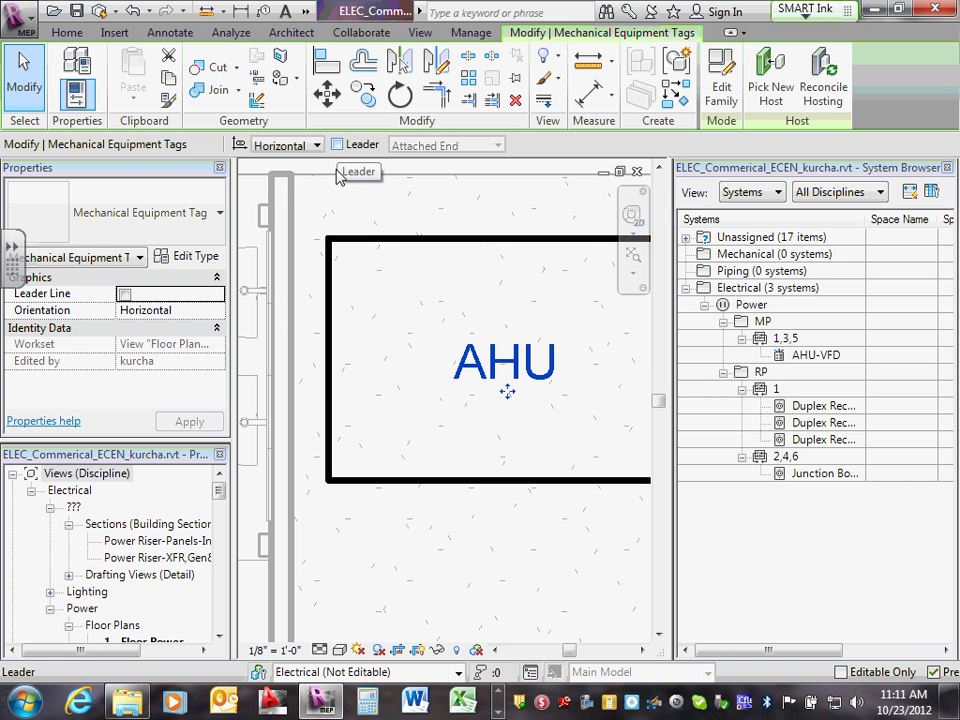
left_click(443, 552)
scroll(443, 552, "down", 4)
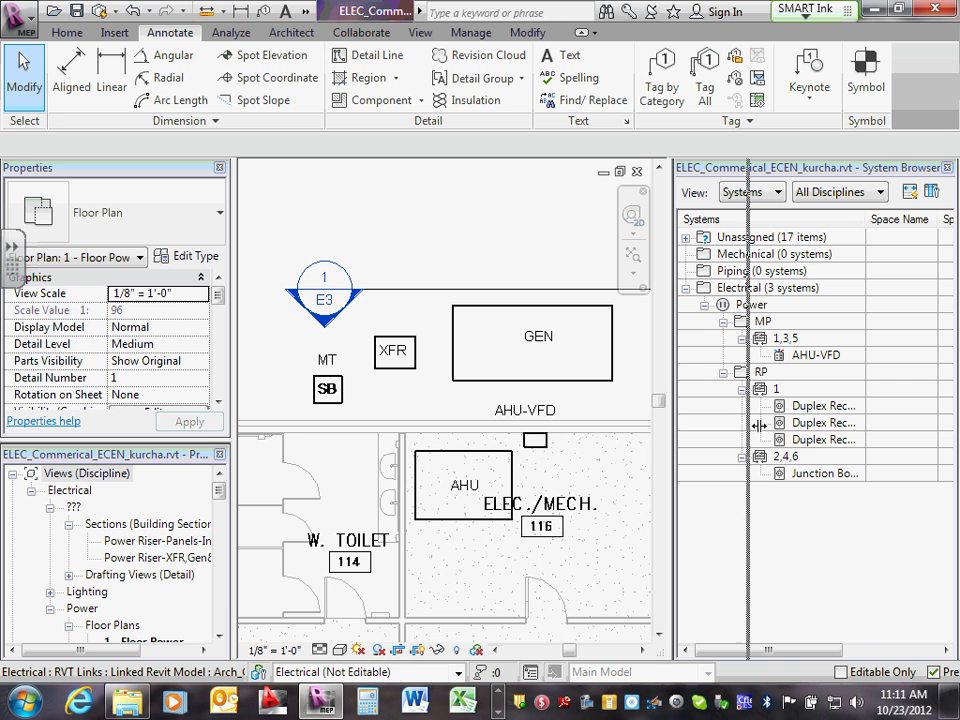
left_click(809, 427)
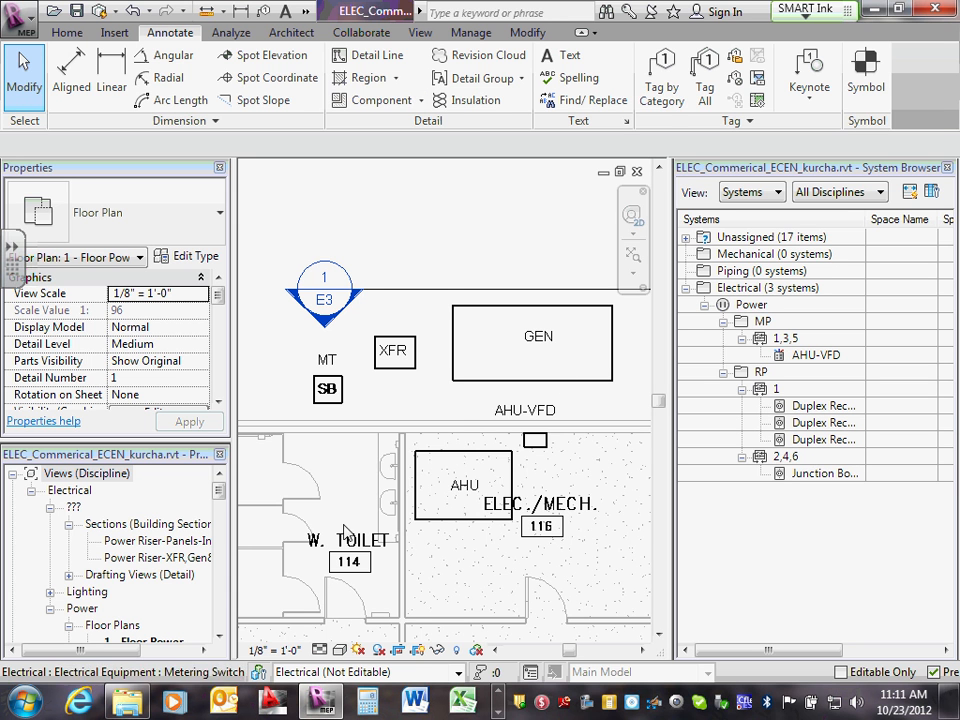
Create a power circuit for the air handling unit in Elec./Mech. 116 and check its available panels, leaving the panel unassigned.
left_click(464, 520)
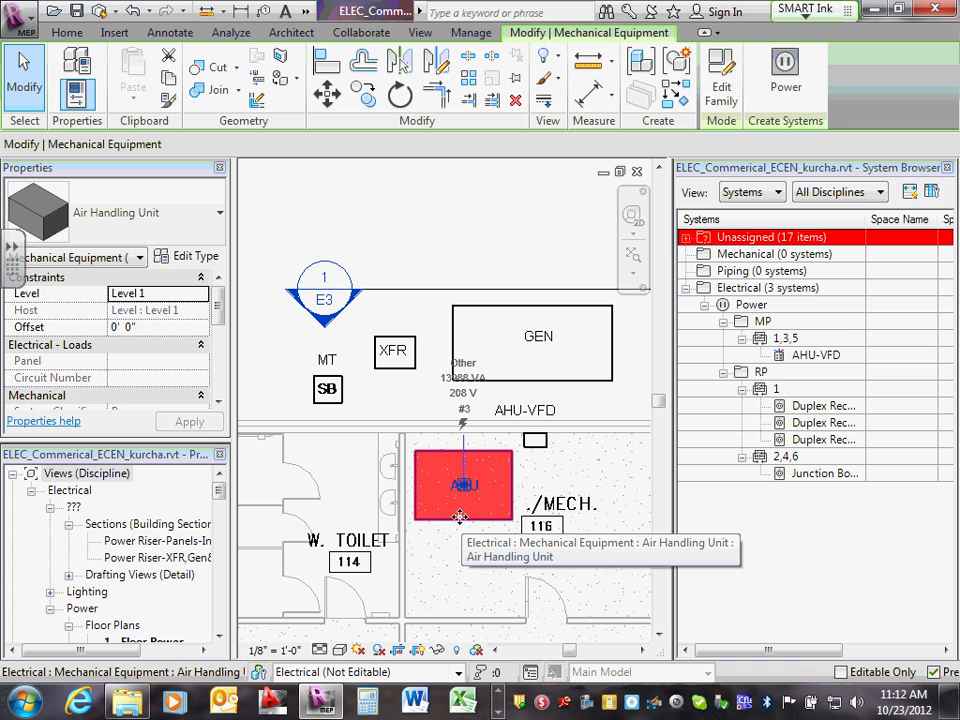
left_click(784, 84)
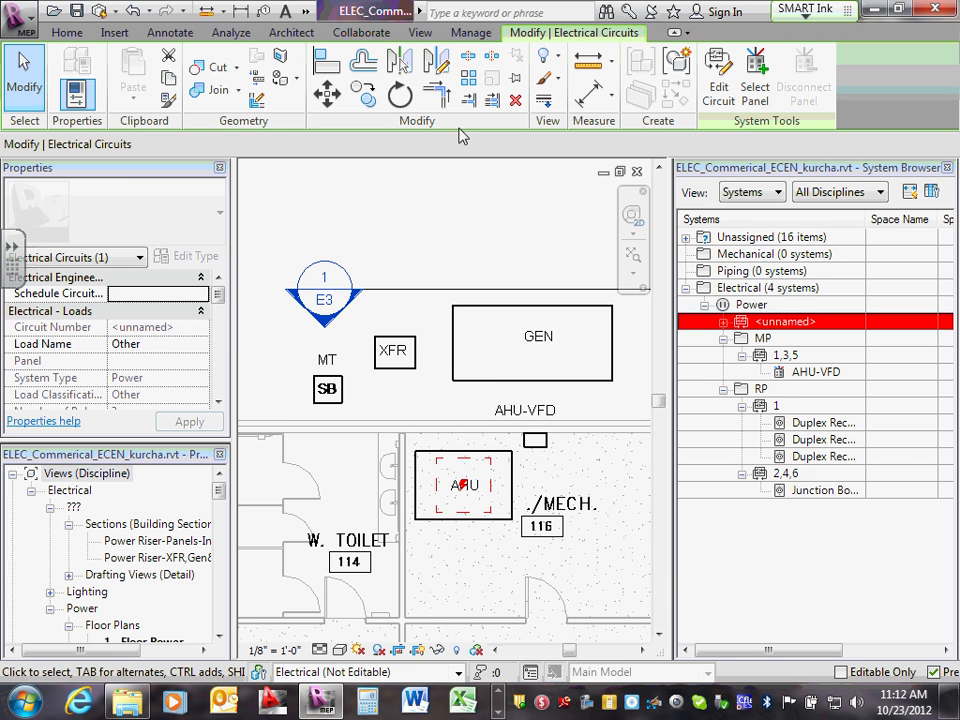
left_click(755, 76)
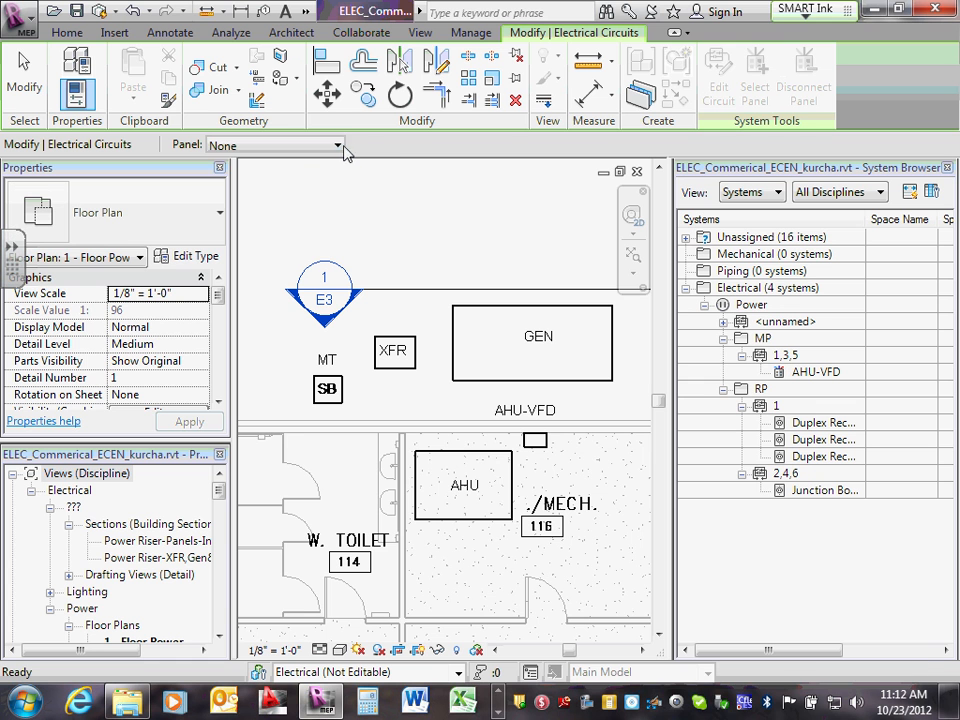
left_click(338, 146)
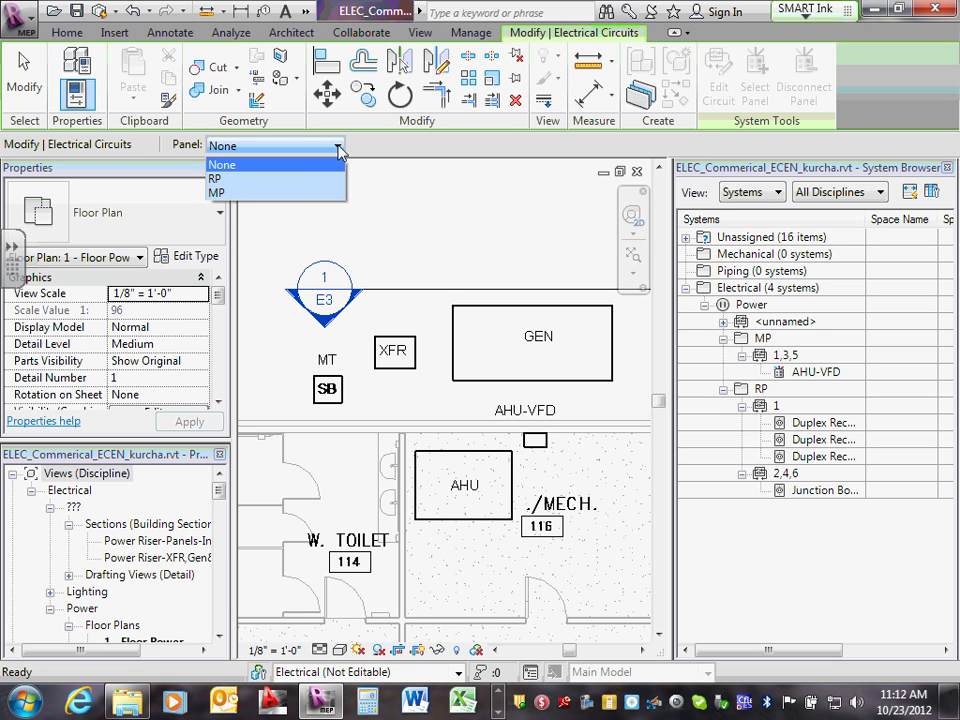
left_click(434, 62)
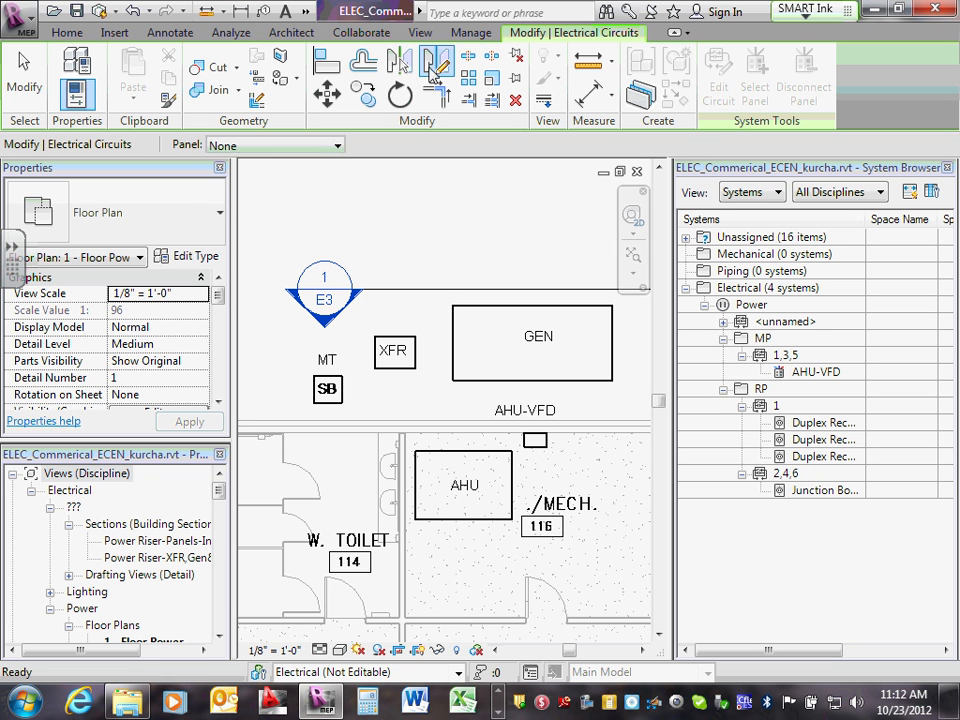
left_click(411, 408)
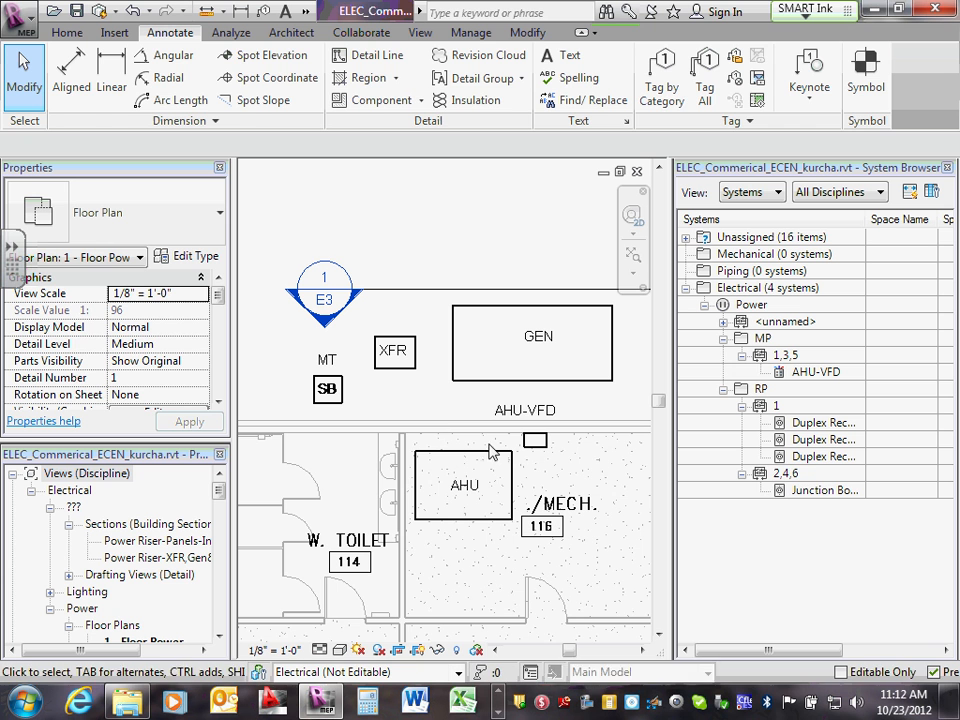
Set the distribution system of the AHU-VFD variable frequency drive to 120/208 Wye.
left_click(537, 446)
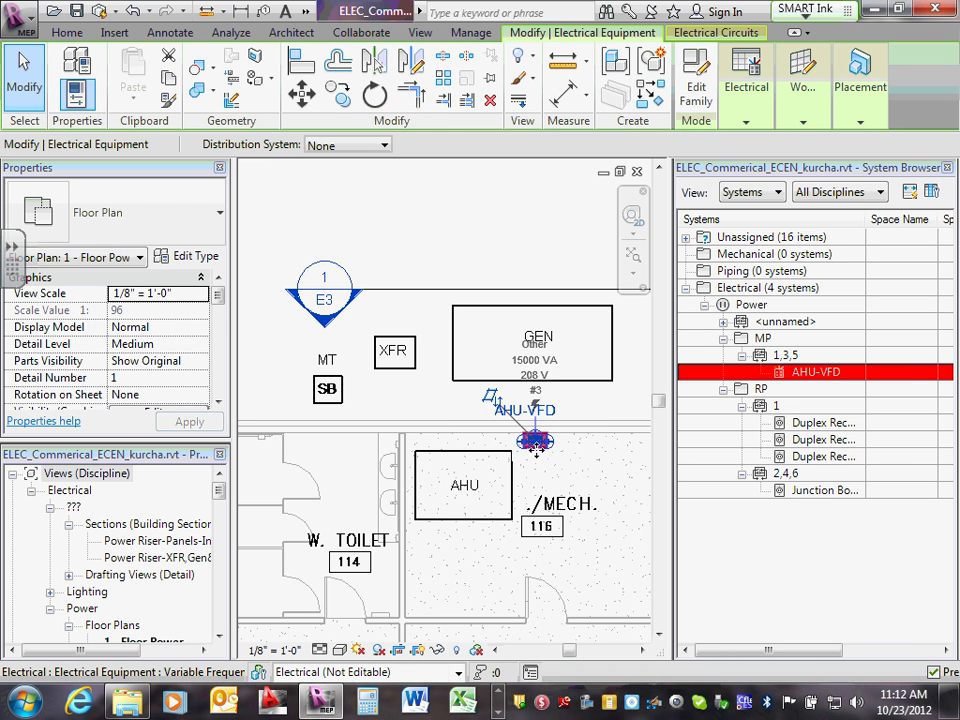
left_click_drag(219, 295, 219, 380)
left_click(188, 364)
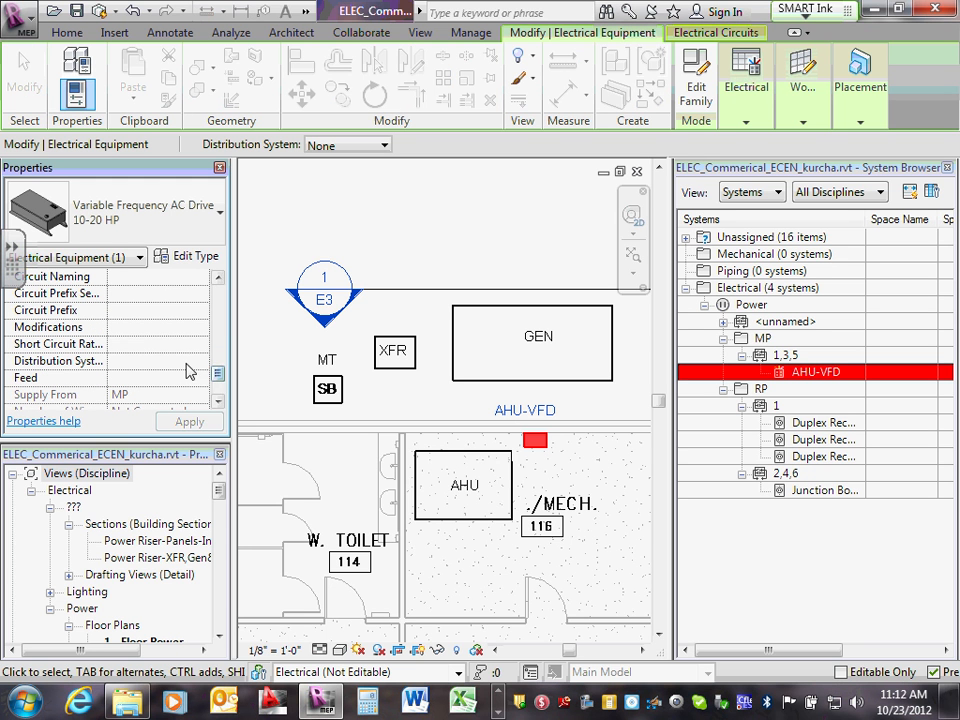
left_click(200, 366)
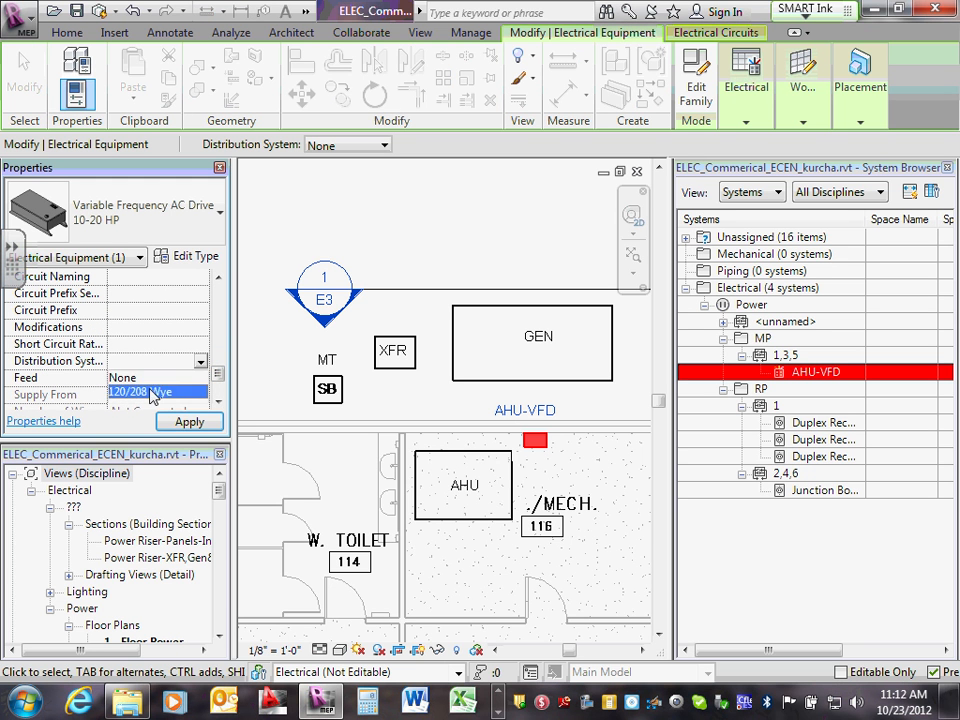
left_click(160, 392)
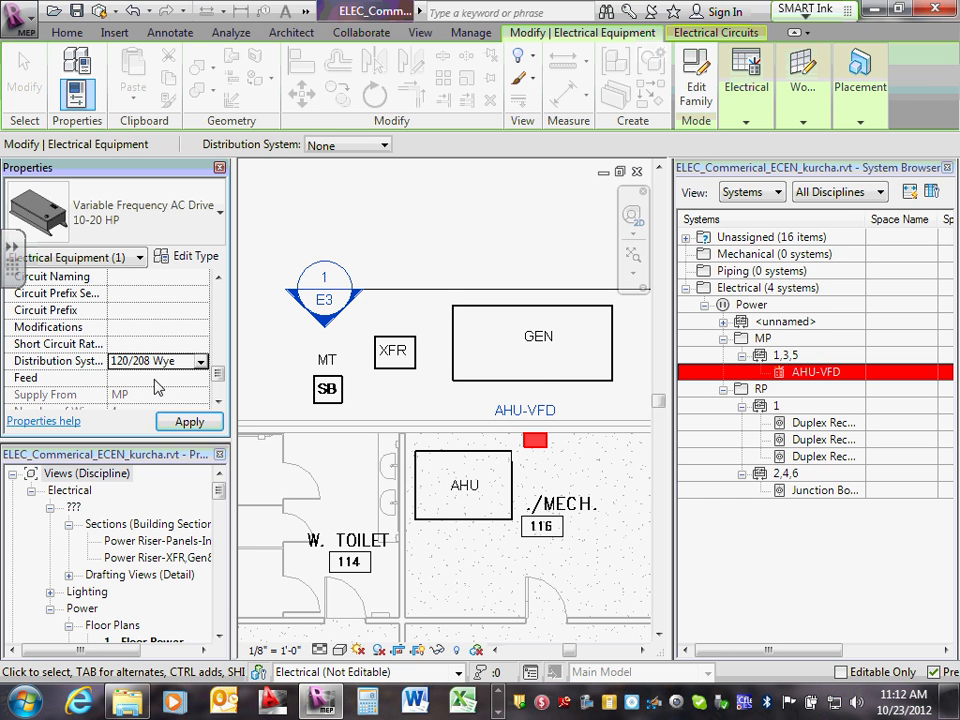
left_click(189, 421)
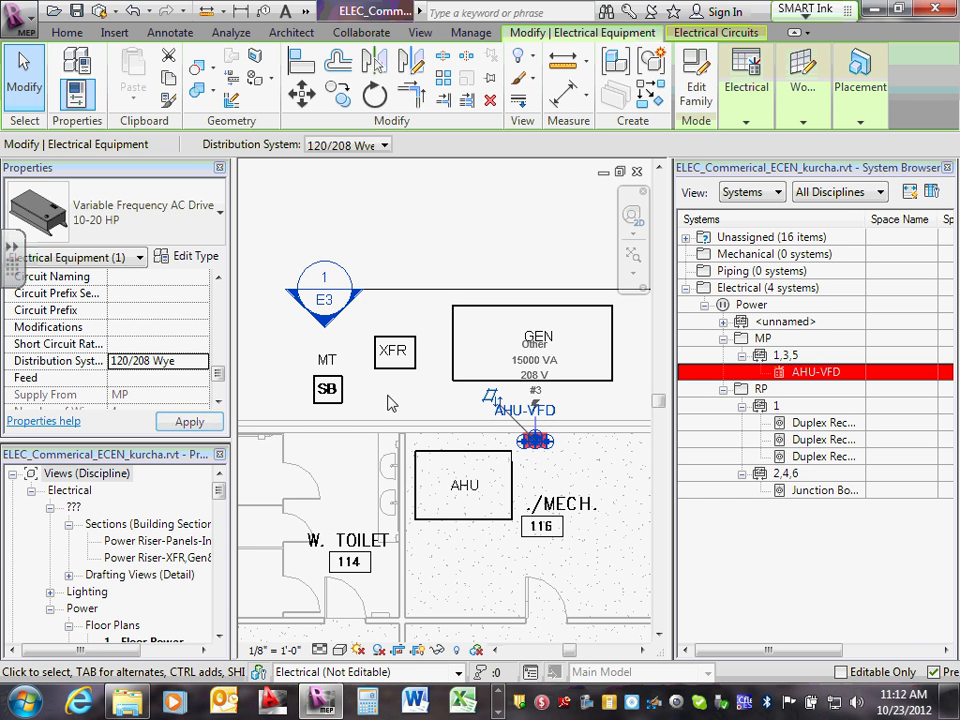
left_click(395, 398)
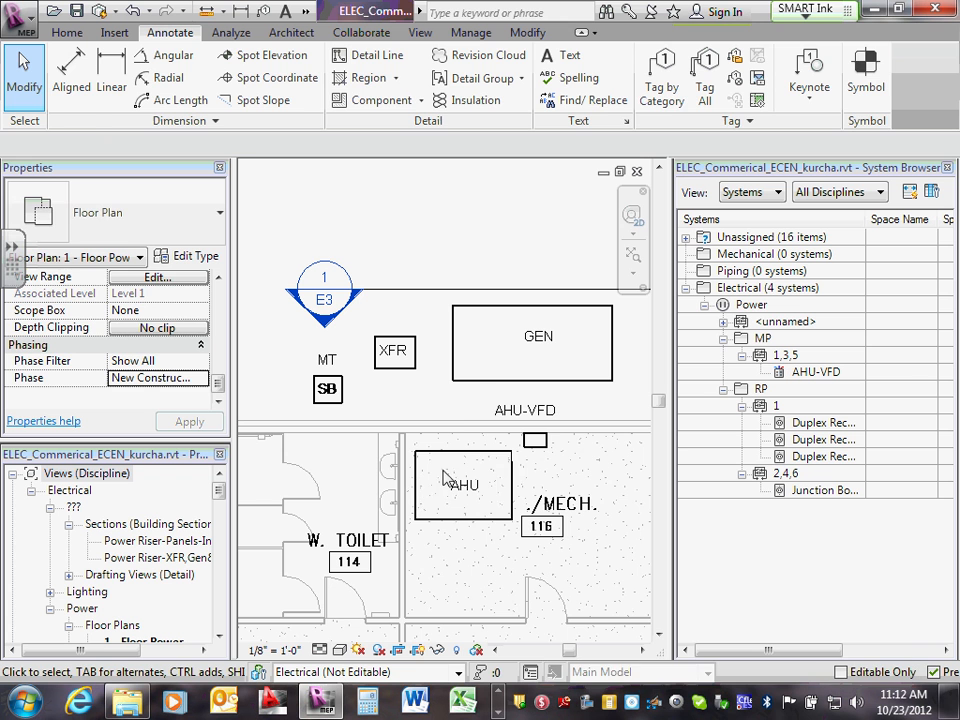
Assign the air handling unit's power circuit to the AHU-VFD panel.
left_click(458, 459)
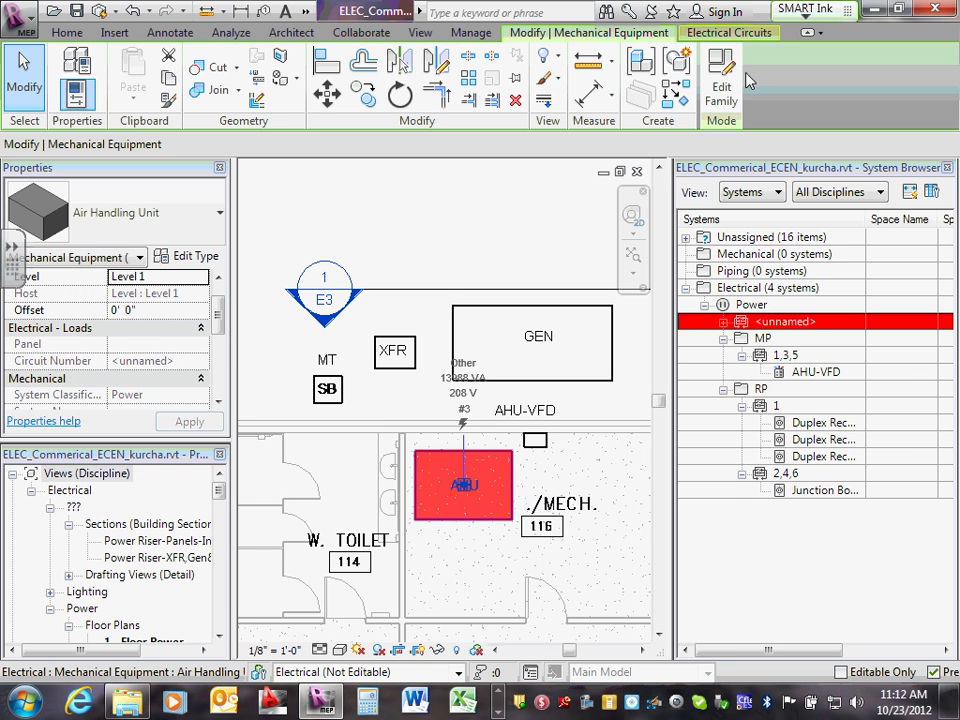
left_click(745, 38)
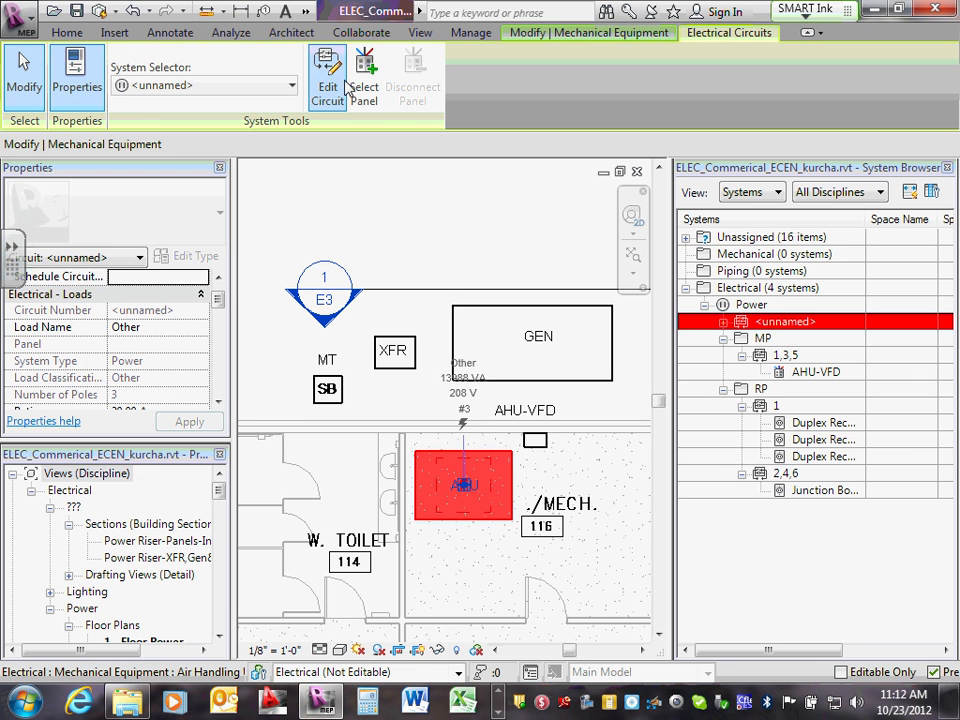
left_click(365, 75)
left_click(372, 146)
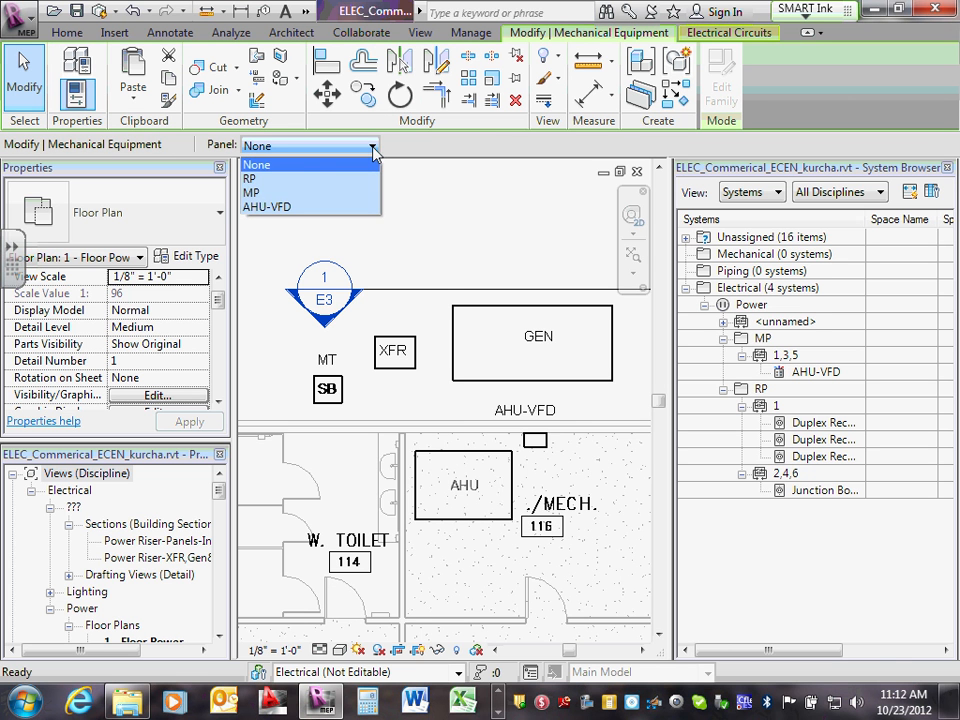
left_click(300, 207)
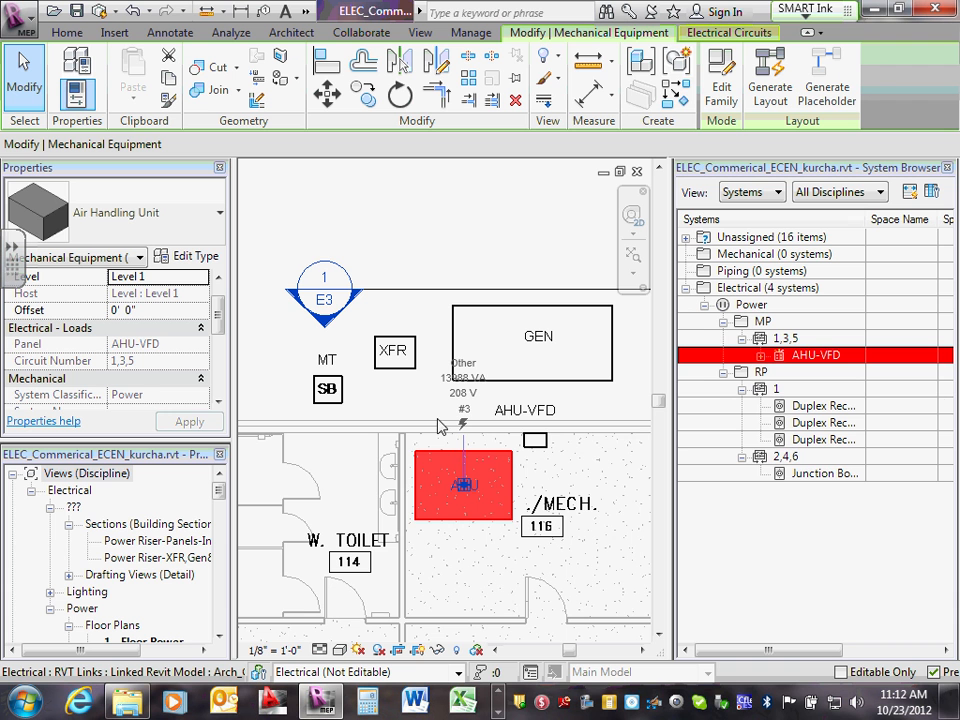
Expand AHU-VFD in the system tree and examine the circuit chain from panel MP through the drive to the air handling unit.
left_click(761, 356)
left_click(779, 372)
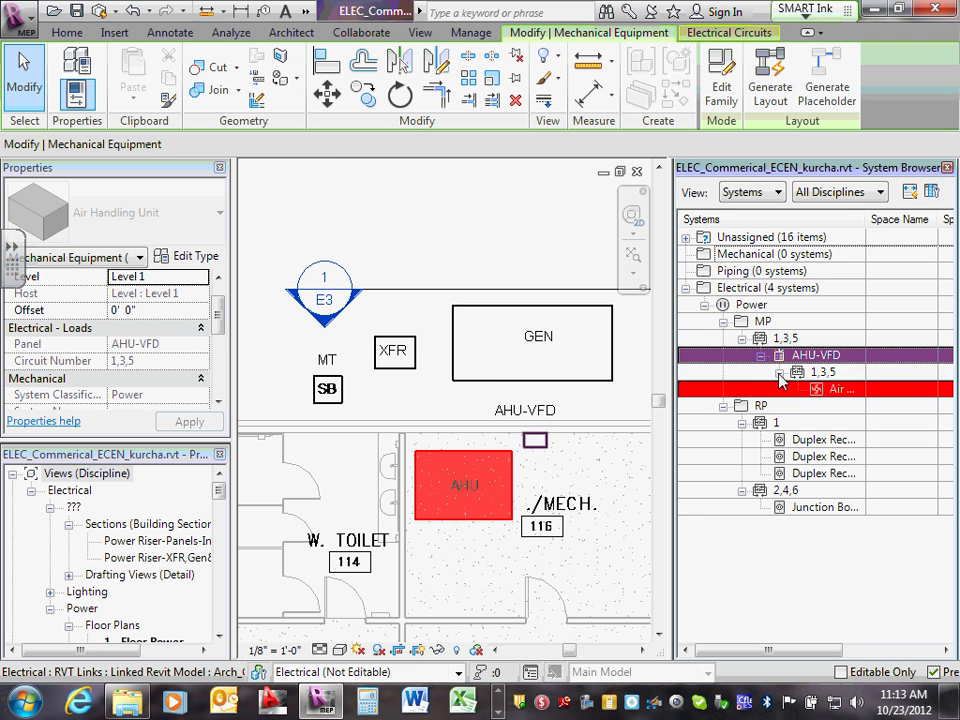
left_click(764, 322)
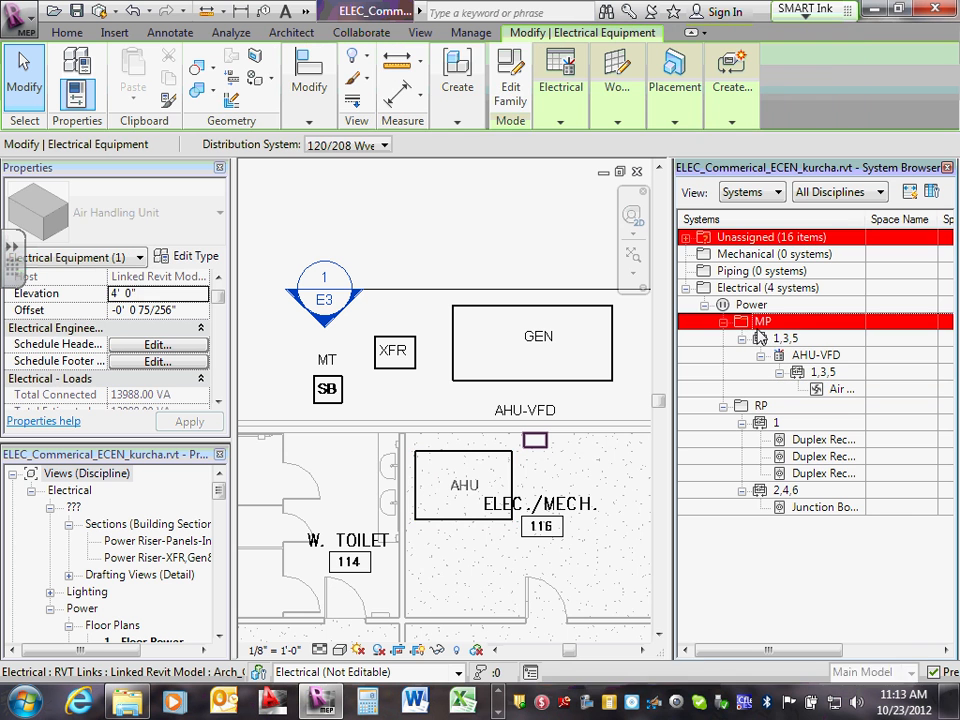
left_click(812, 340)
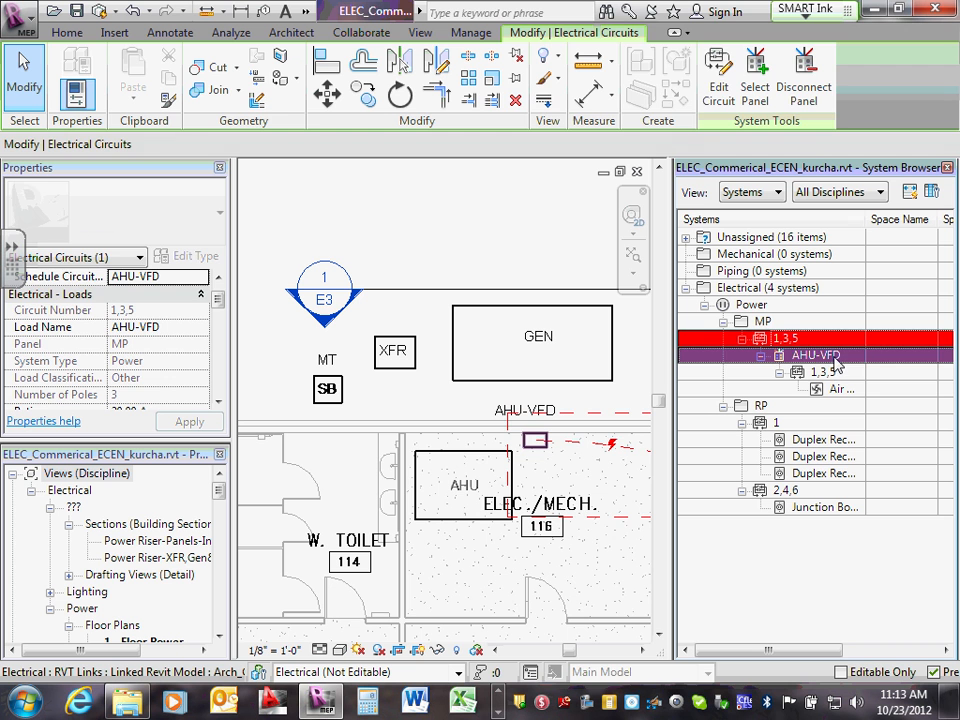
left_click(836, 359)
left_click(800, 374)
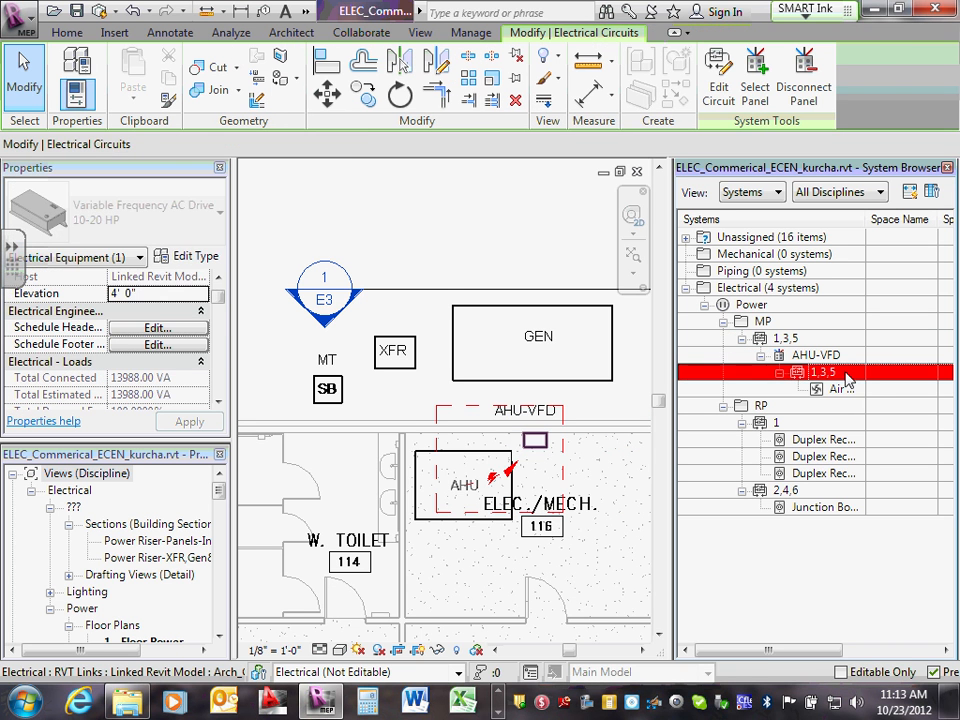
left_click(840, 389)
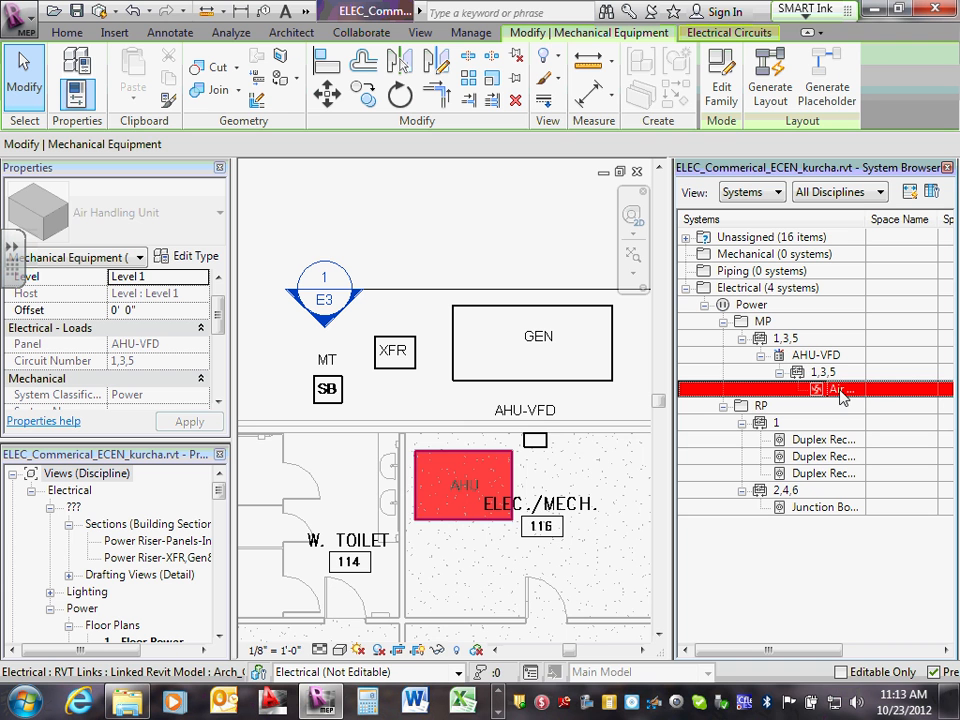
left_click(592, 457)
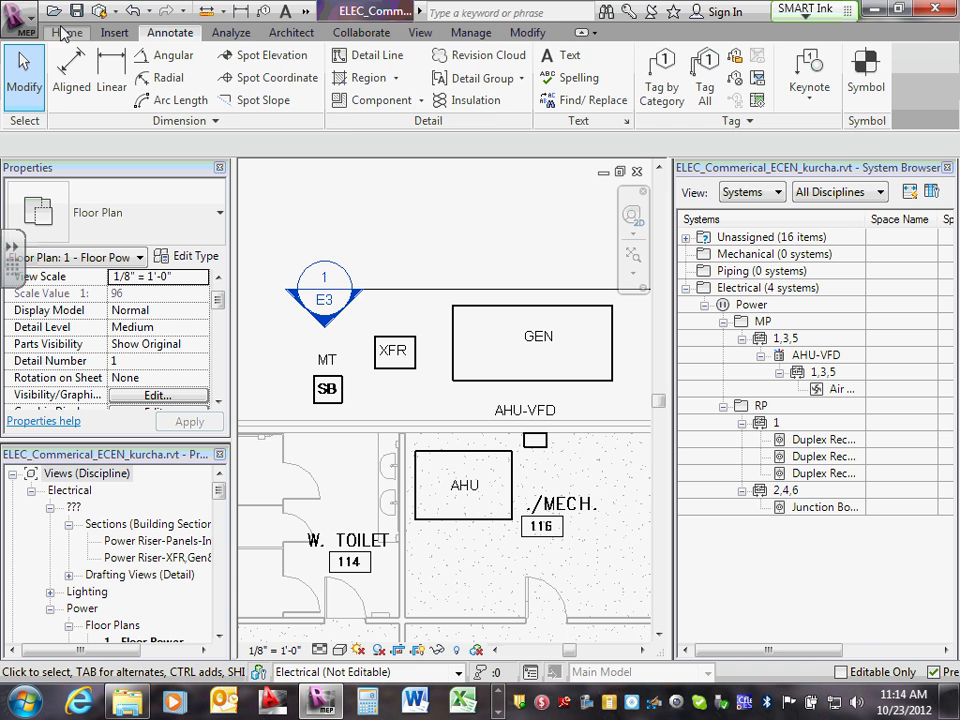
Synchronize the project with the central model immediately, without modifying the synchronization settings.
left_click(64, 32)
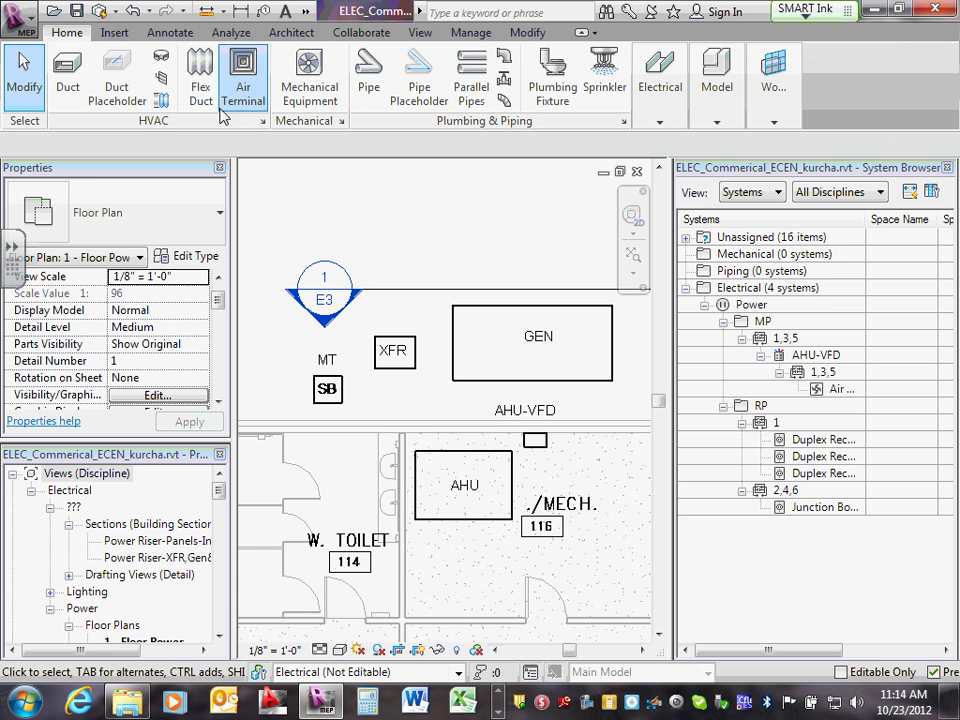
left_click(352, 32)
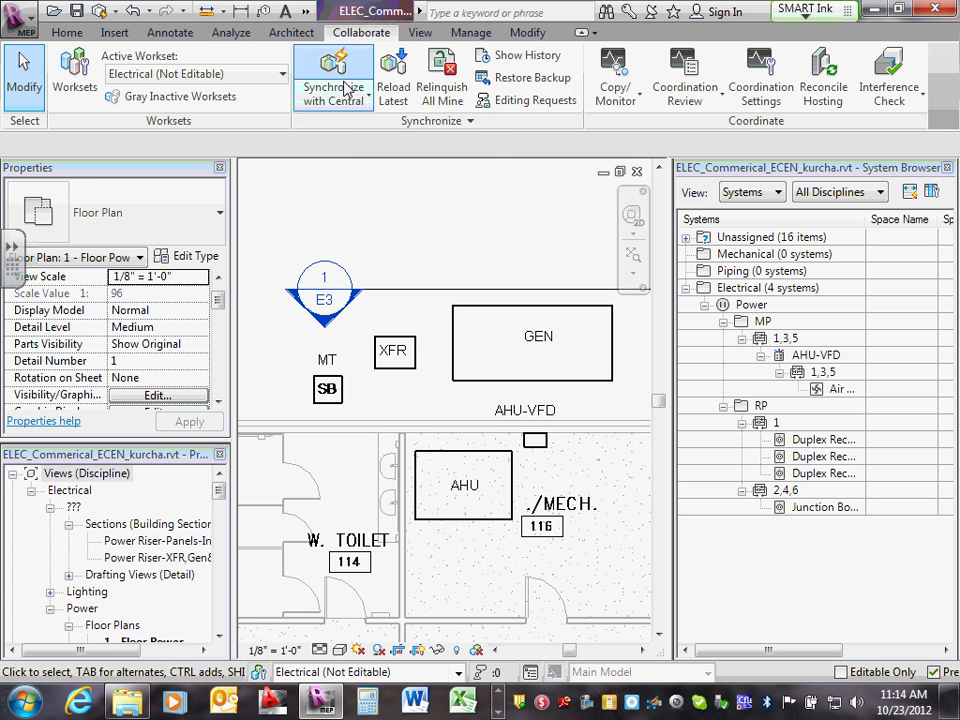
left_click(347, 90)
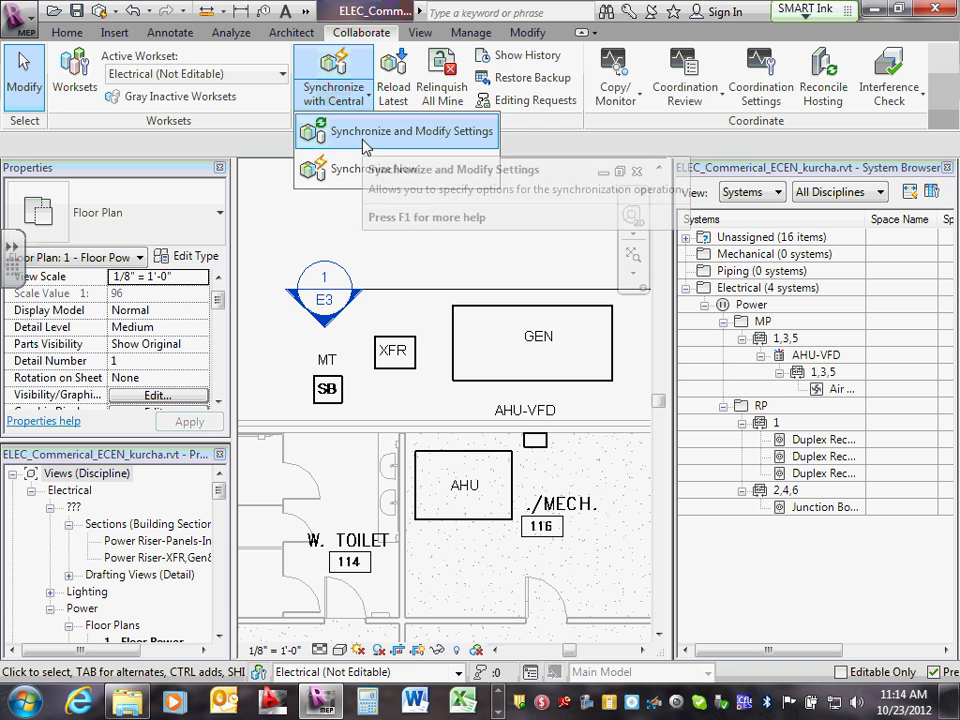
left_click(356, 175)
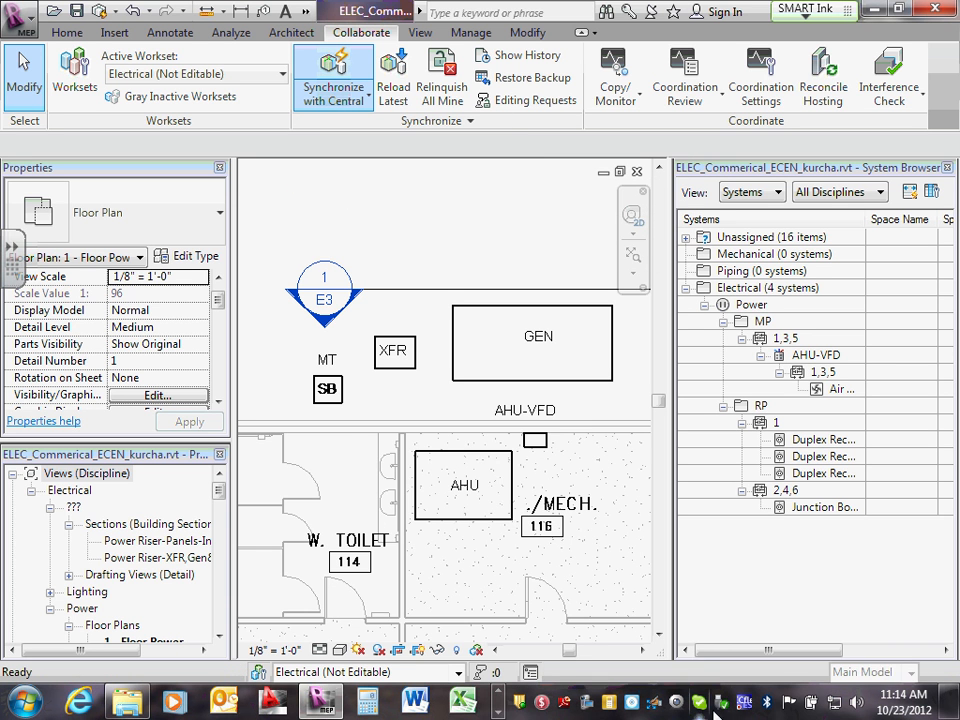
left_click(500, 711)
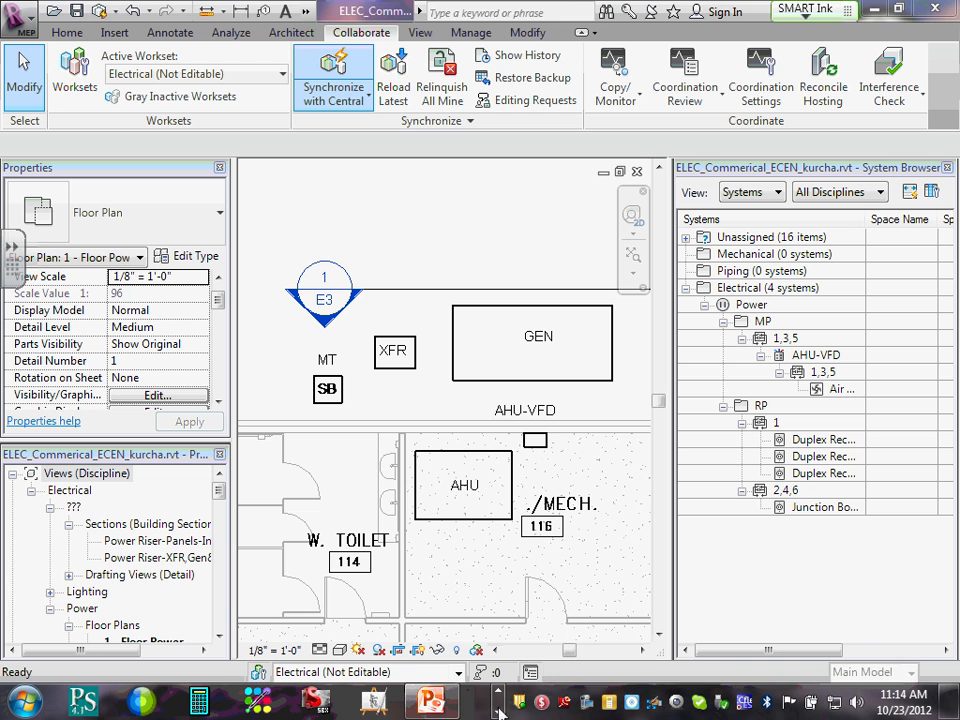
left_click(500, 711)
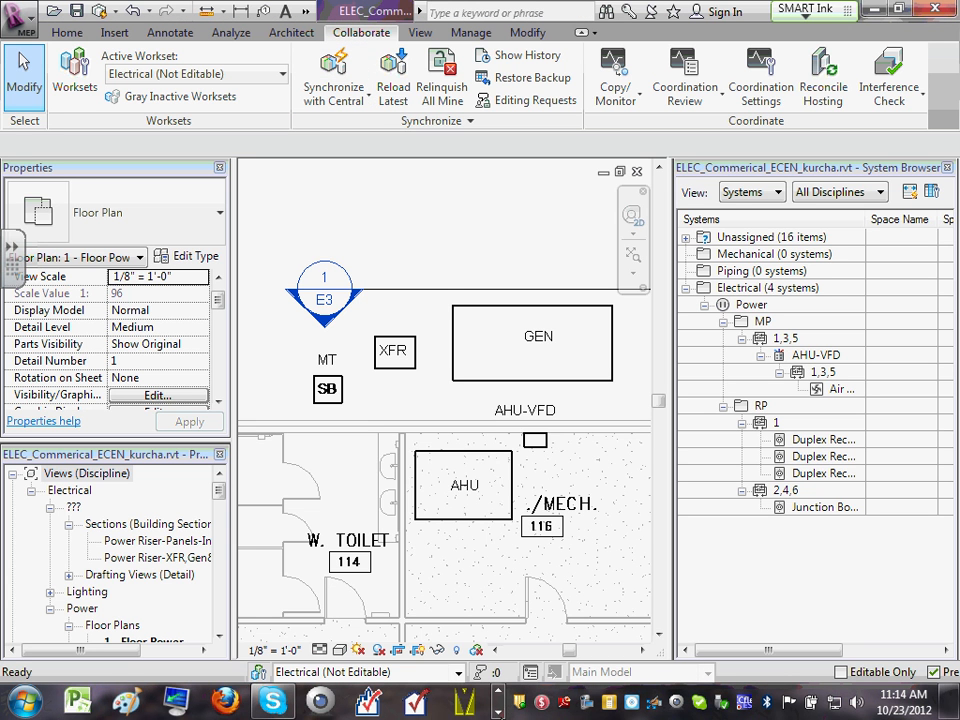
left_click(500, 711)
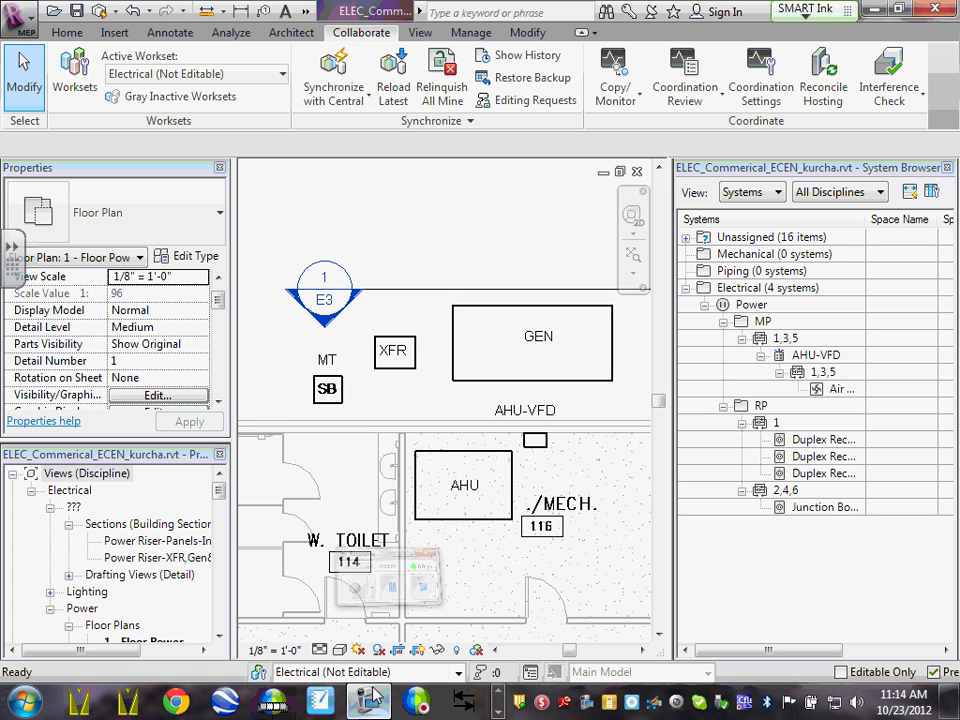